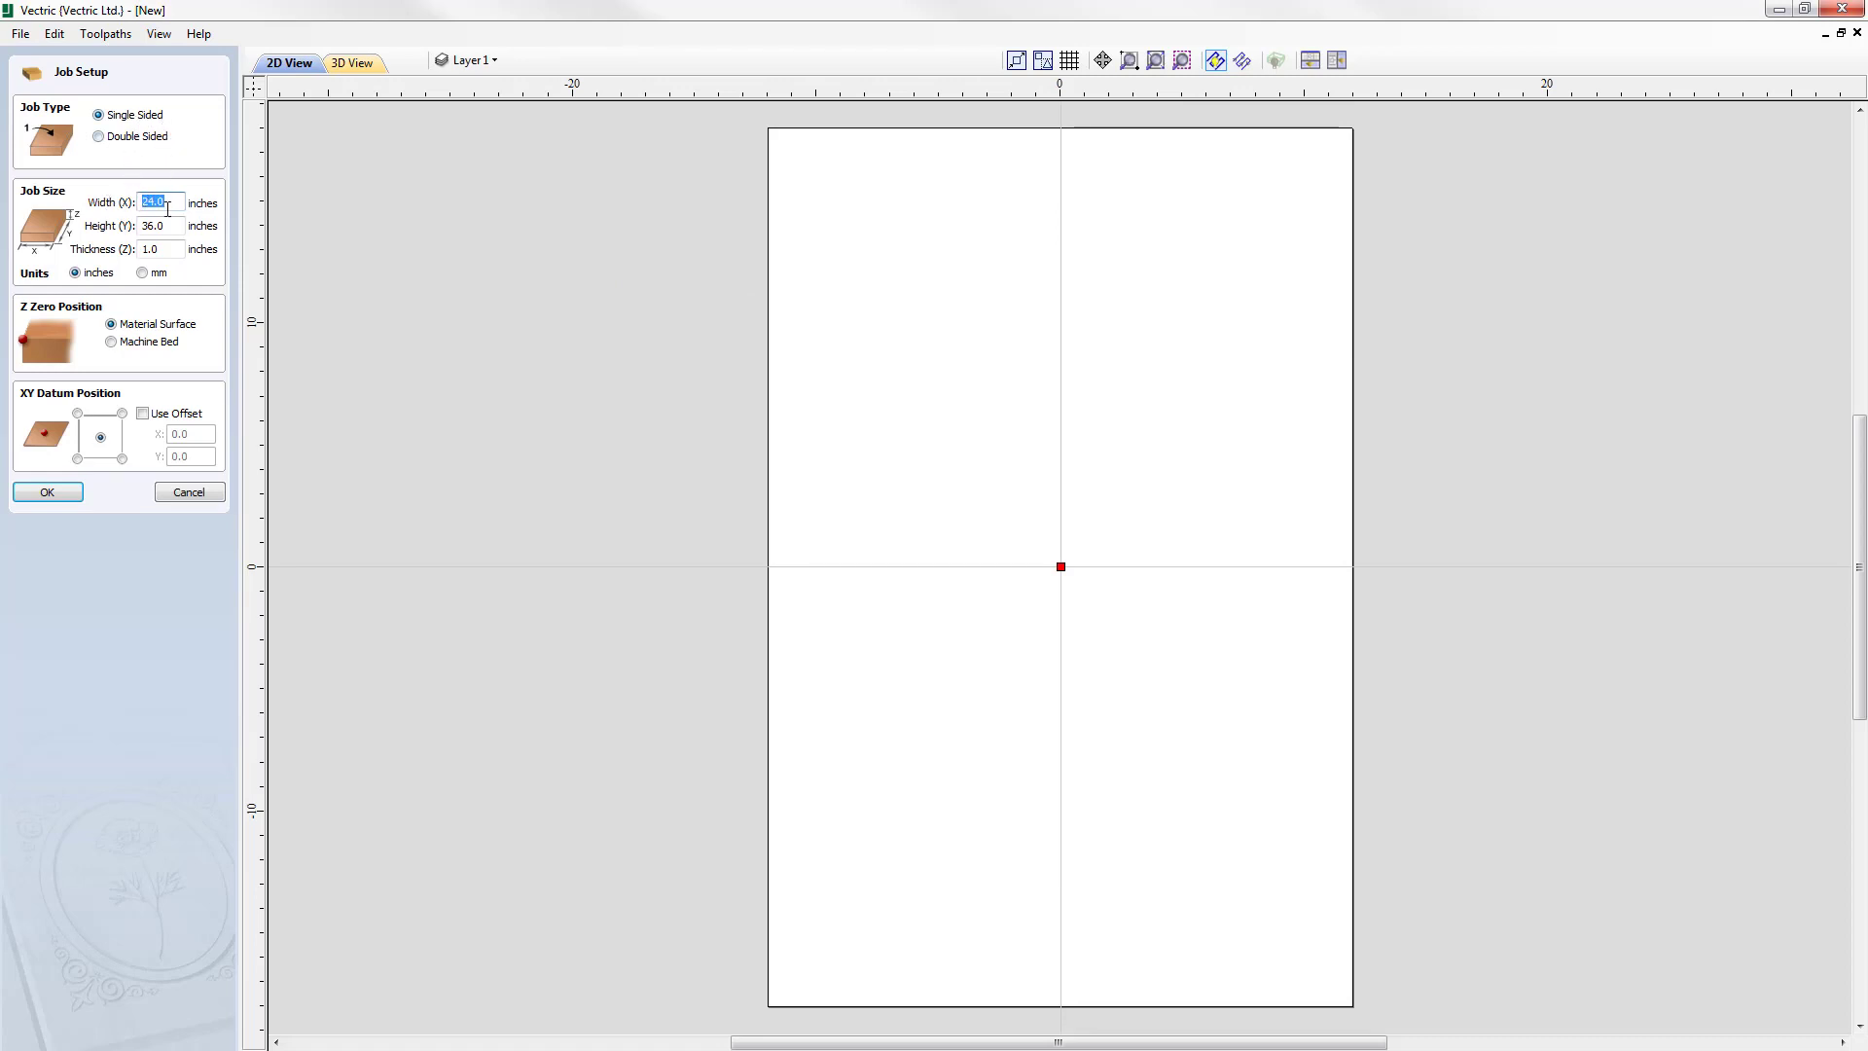
Set the job size to 12 inches wide, 4 inches high and 0.75 inches thick
type("12")
left_click(156, 226)
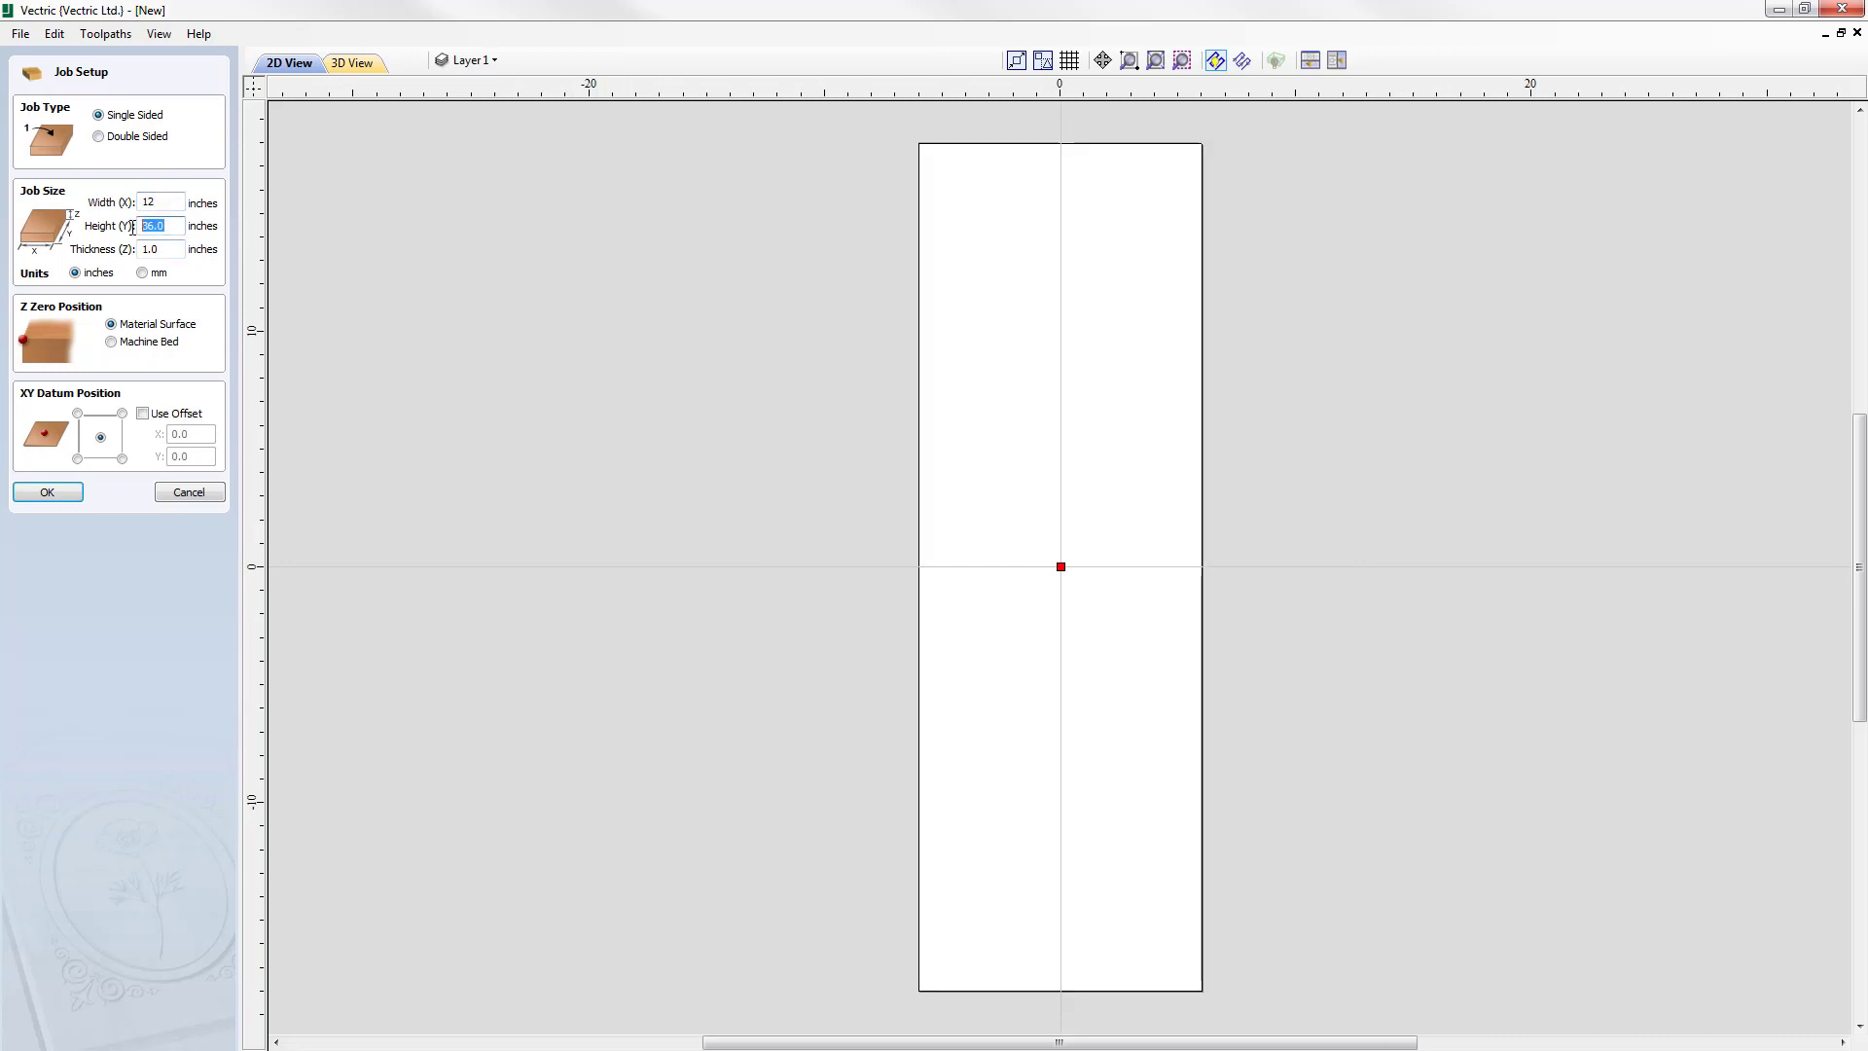
type("4")
key("Tab")
type("0.")
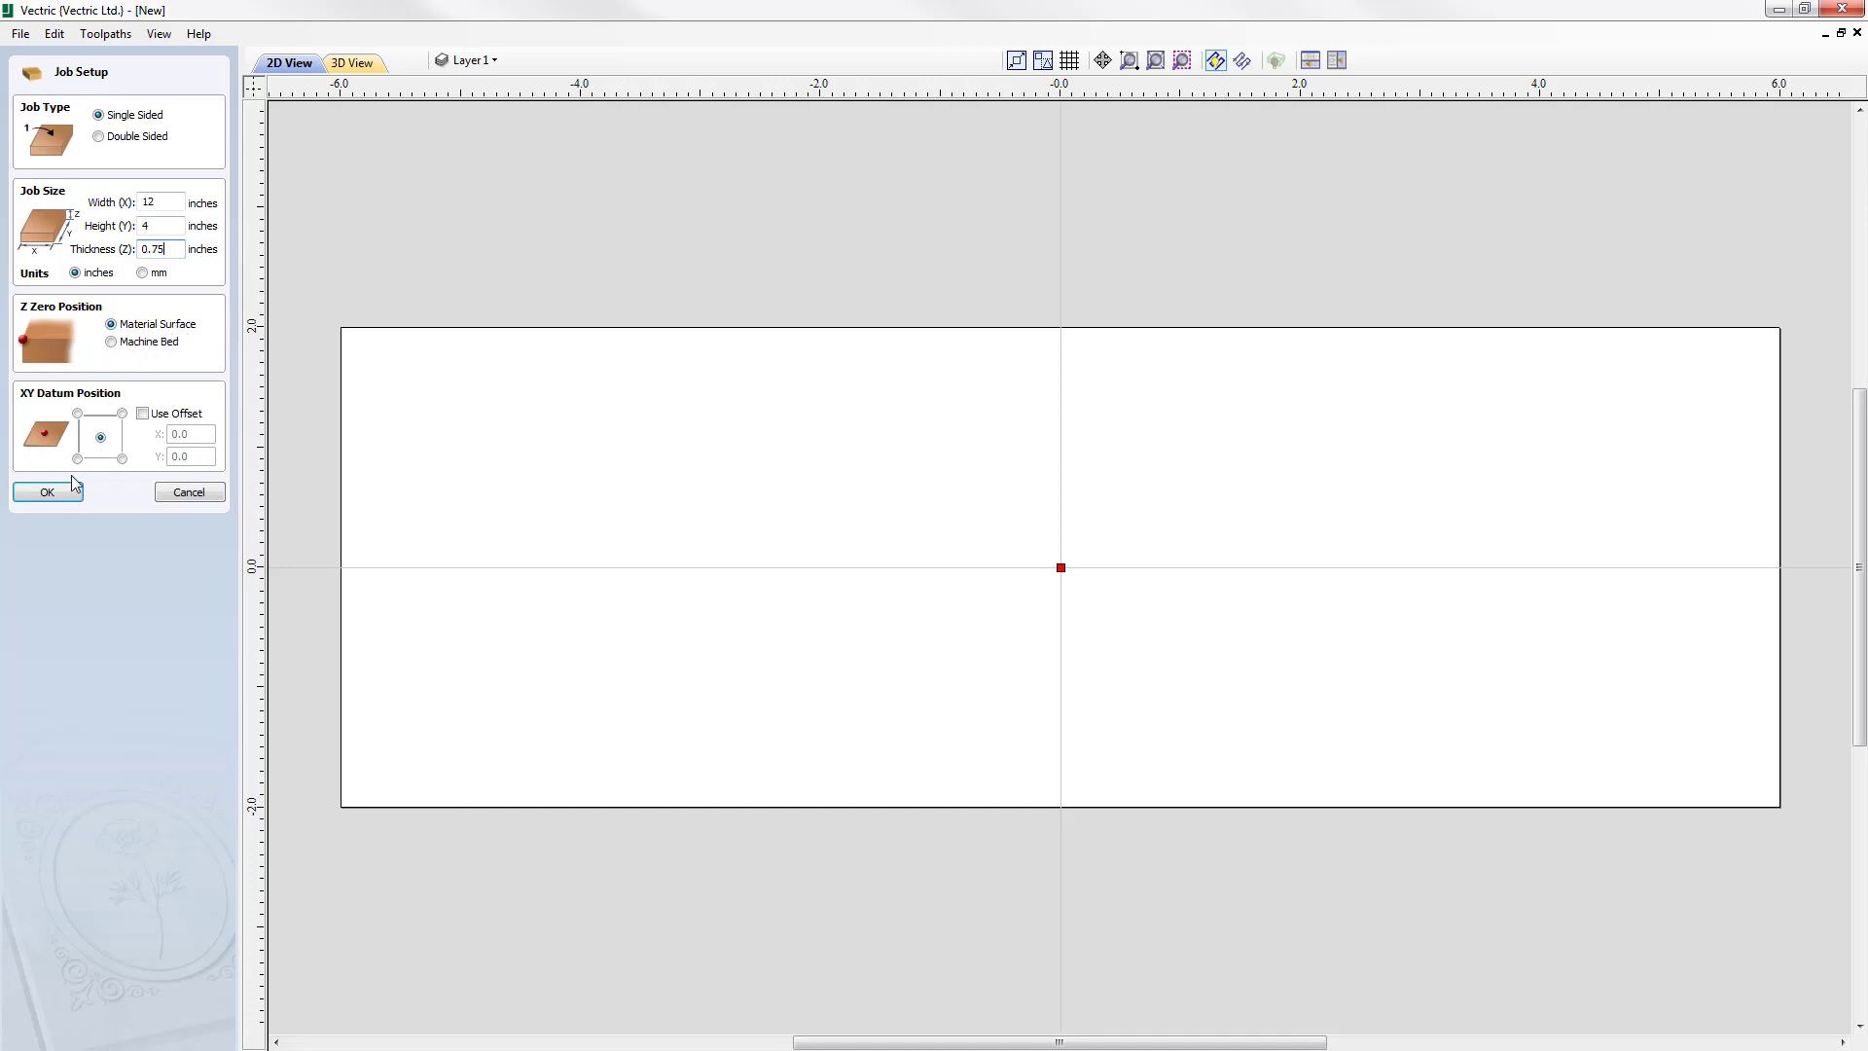
left_click(48, 493)
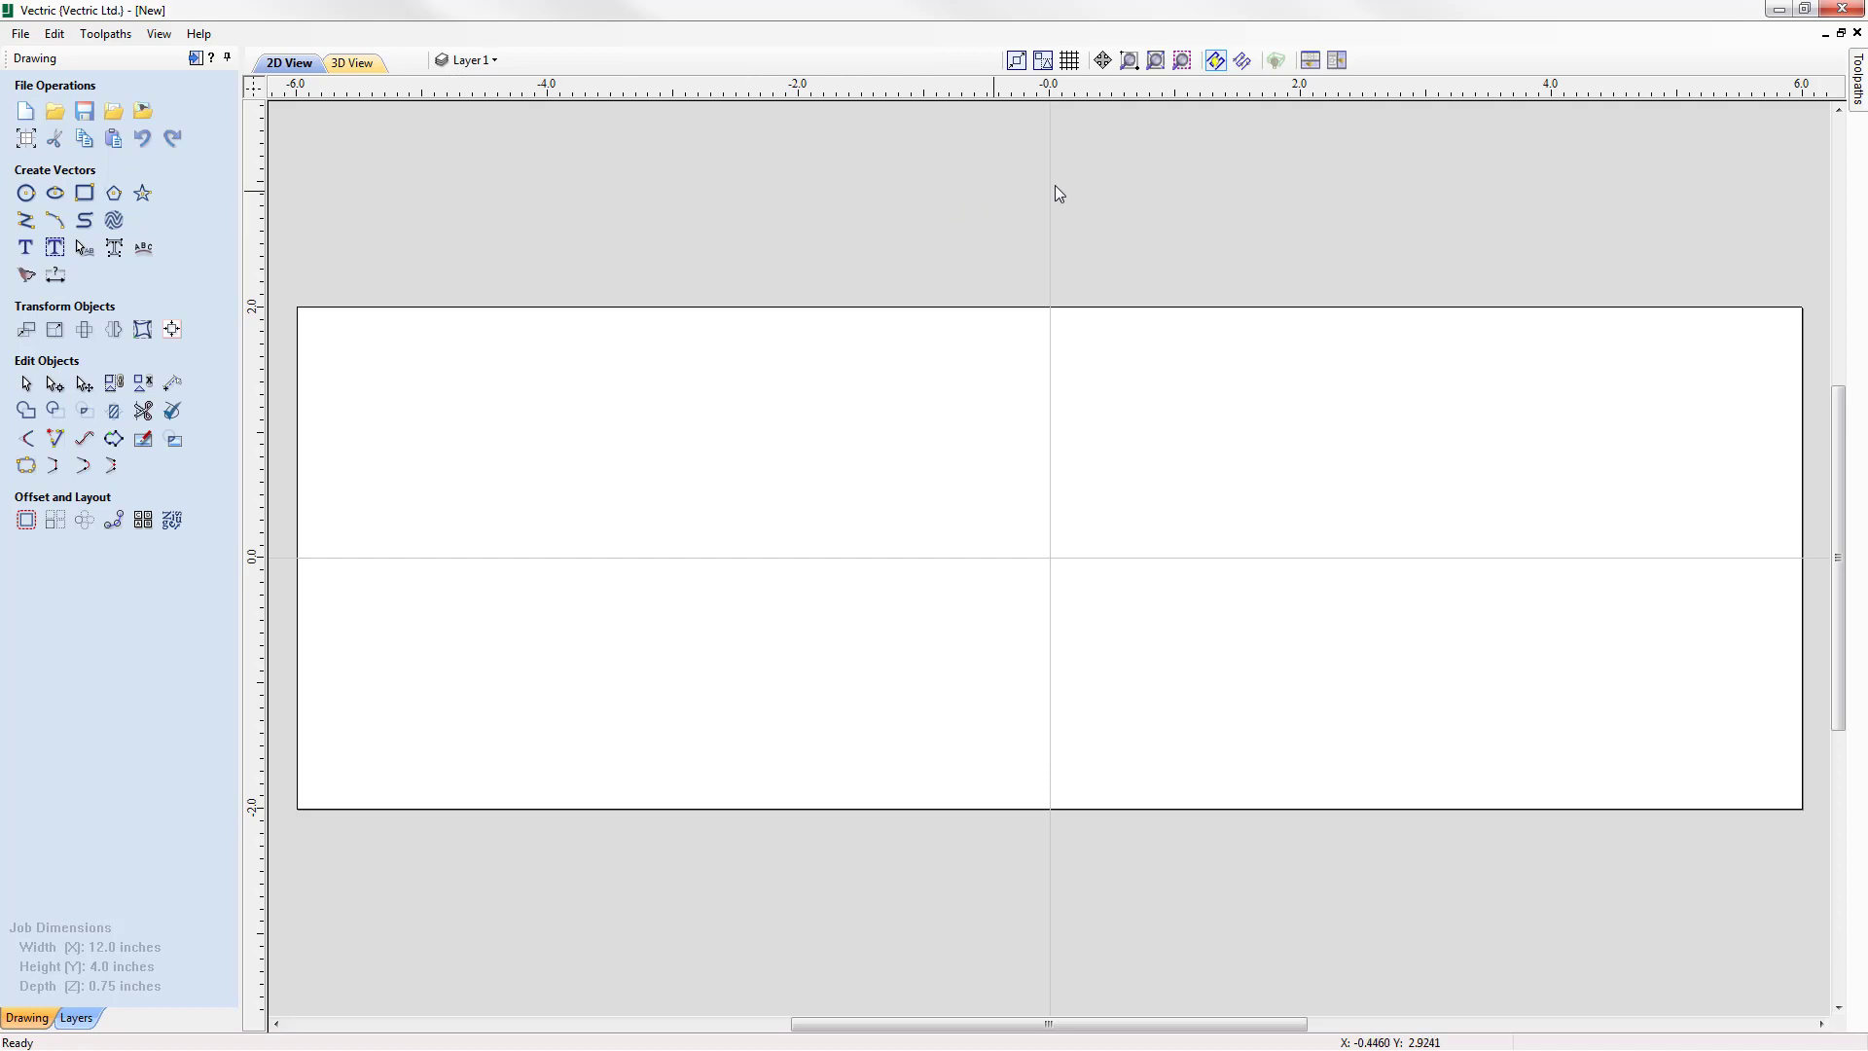
Turn on the snap grid and check the snapping options for grid spacing and geometry snapping
left_click(1070, 61)
left_click(54, 33)
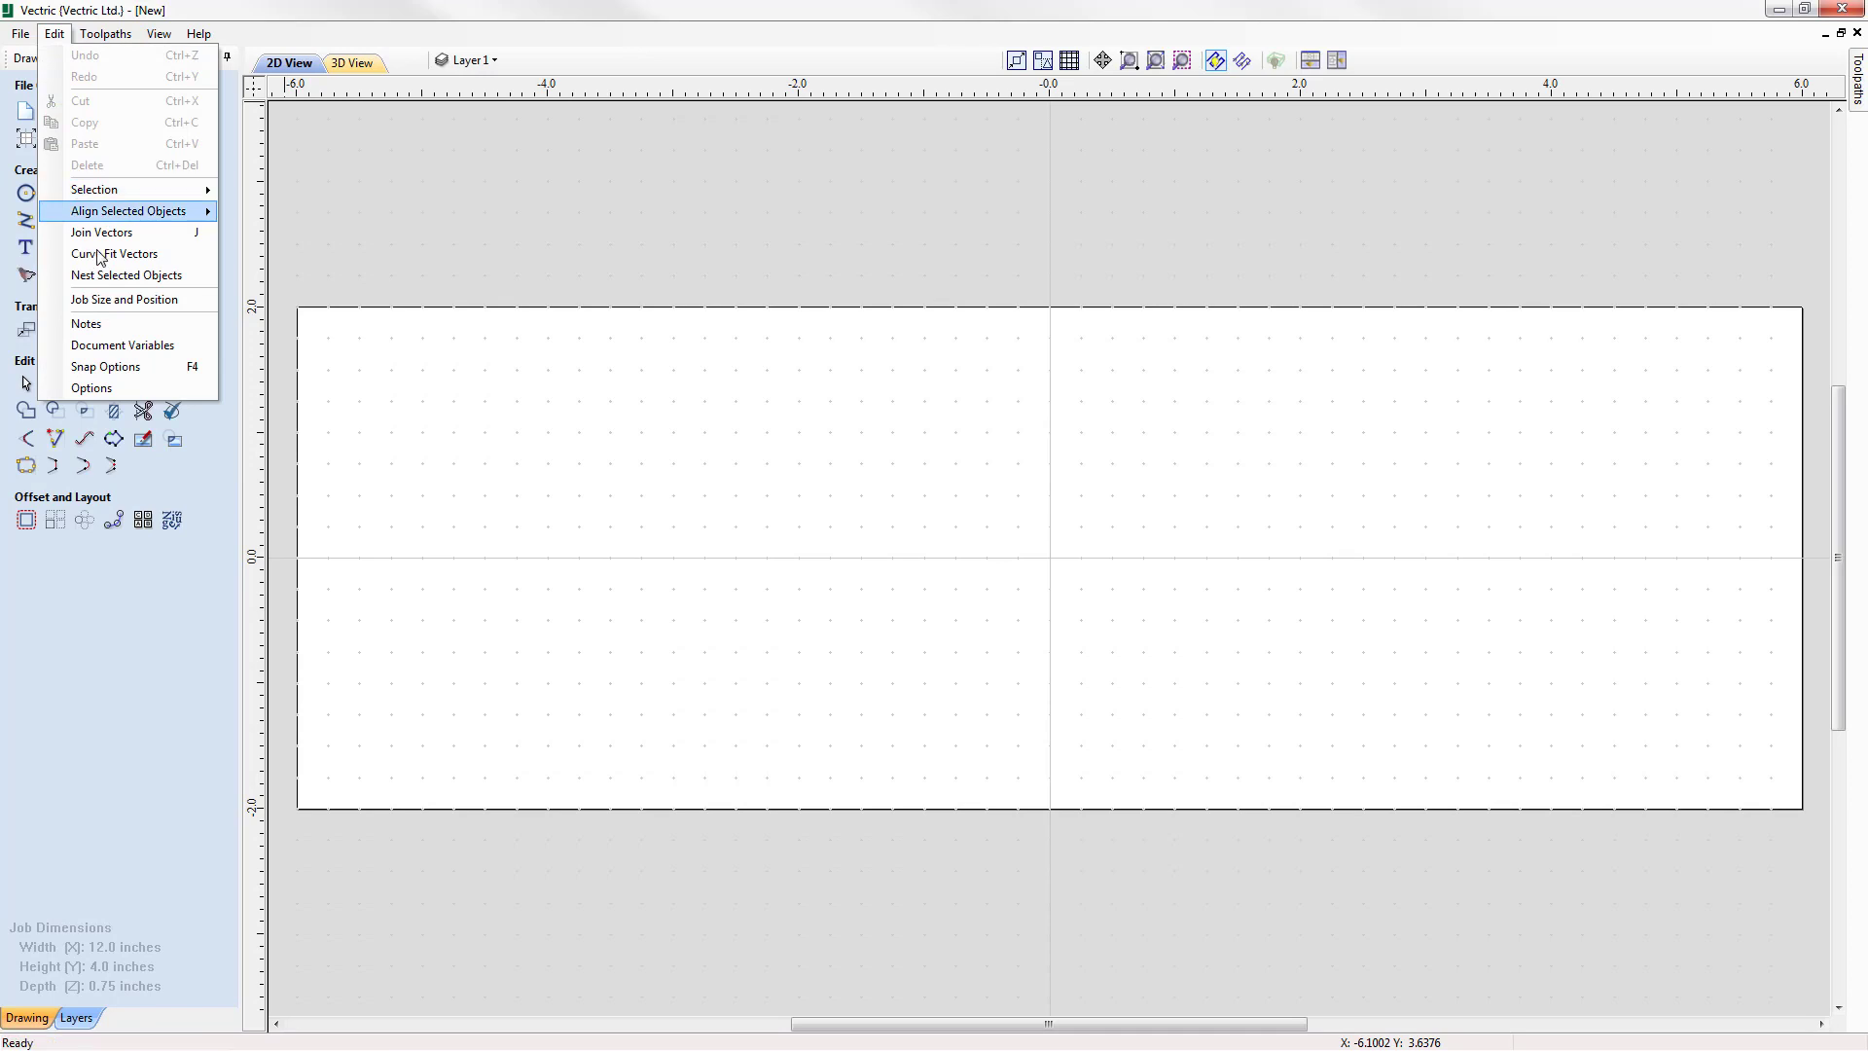
left_click(136, 367)
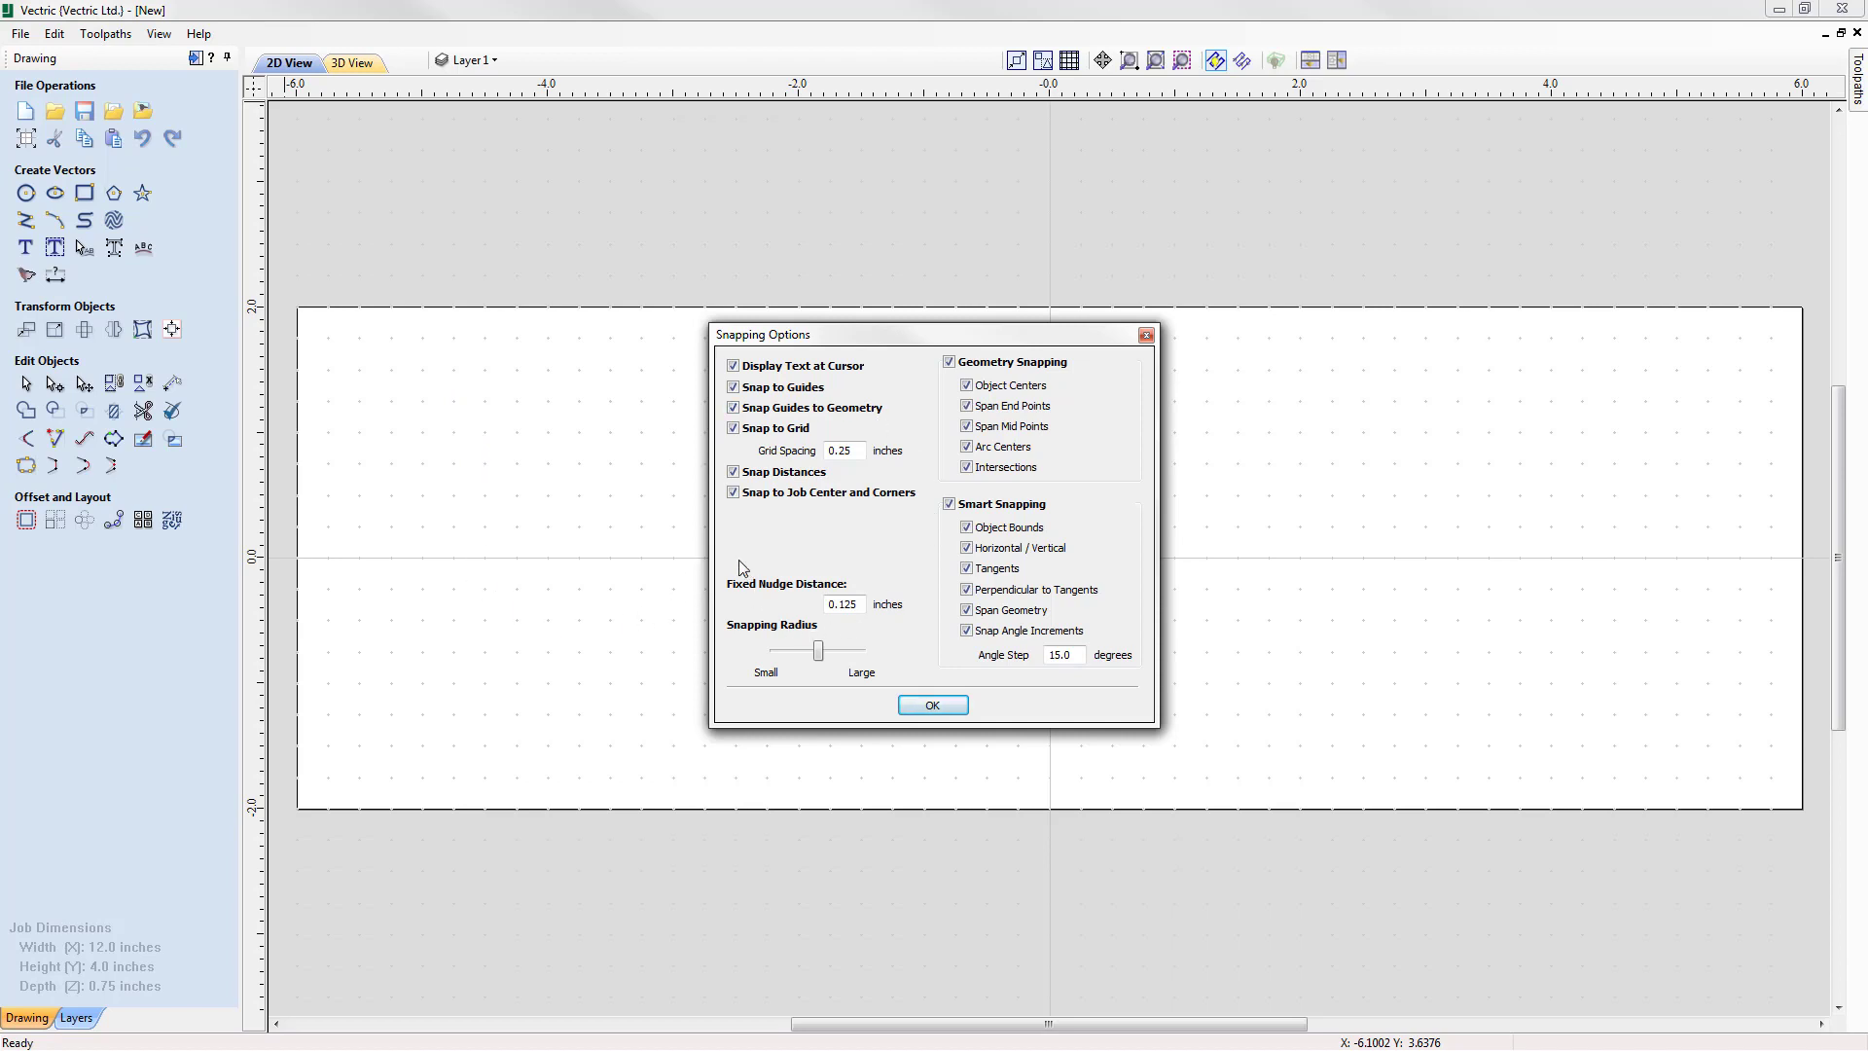
left_click(938, 707)
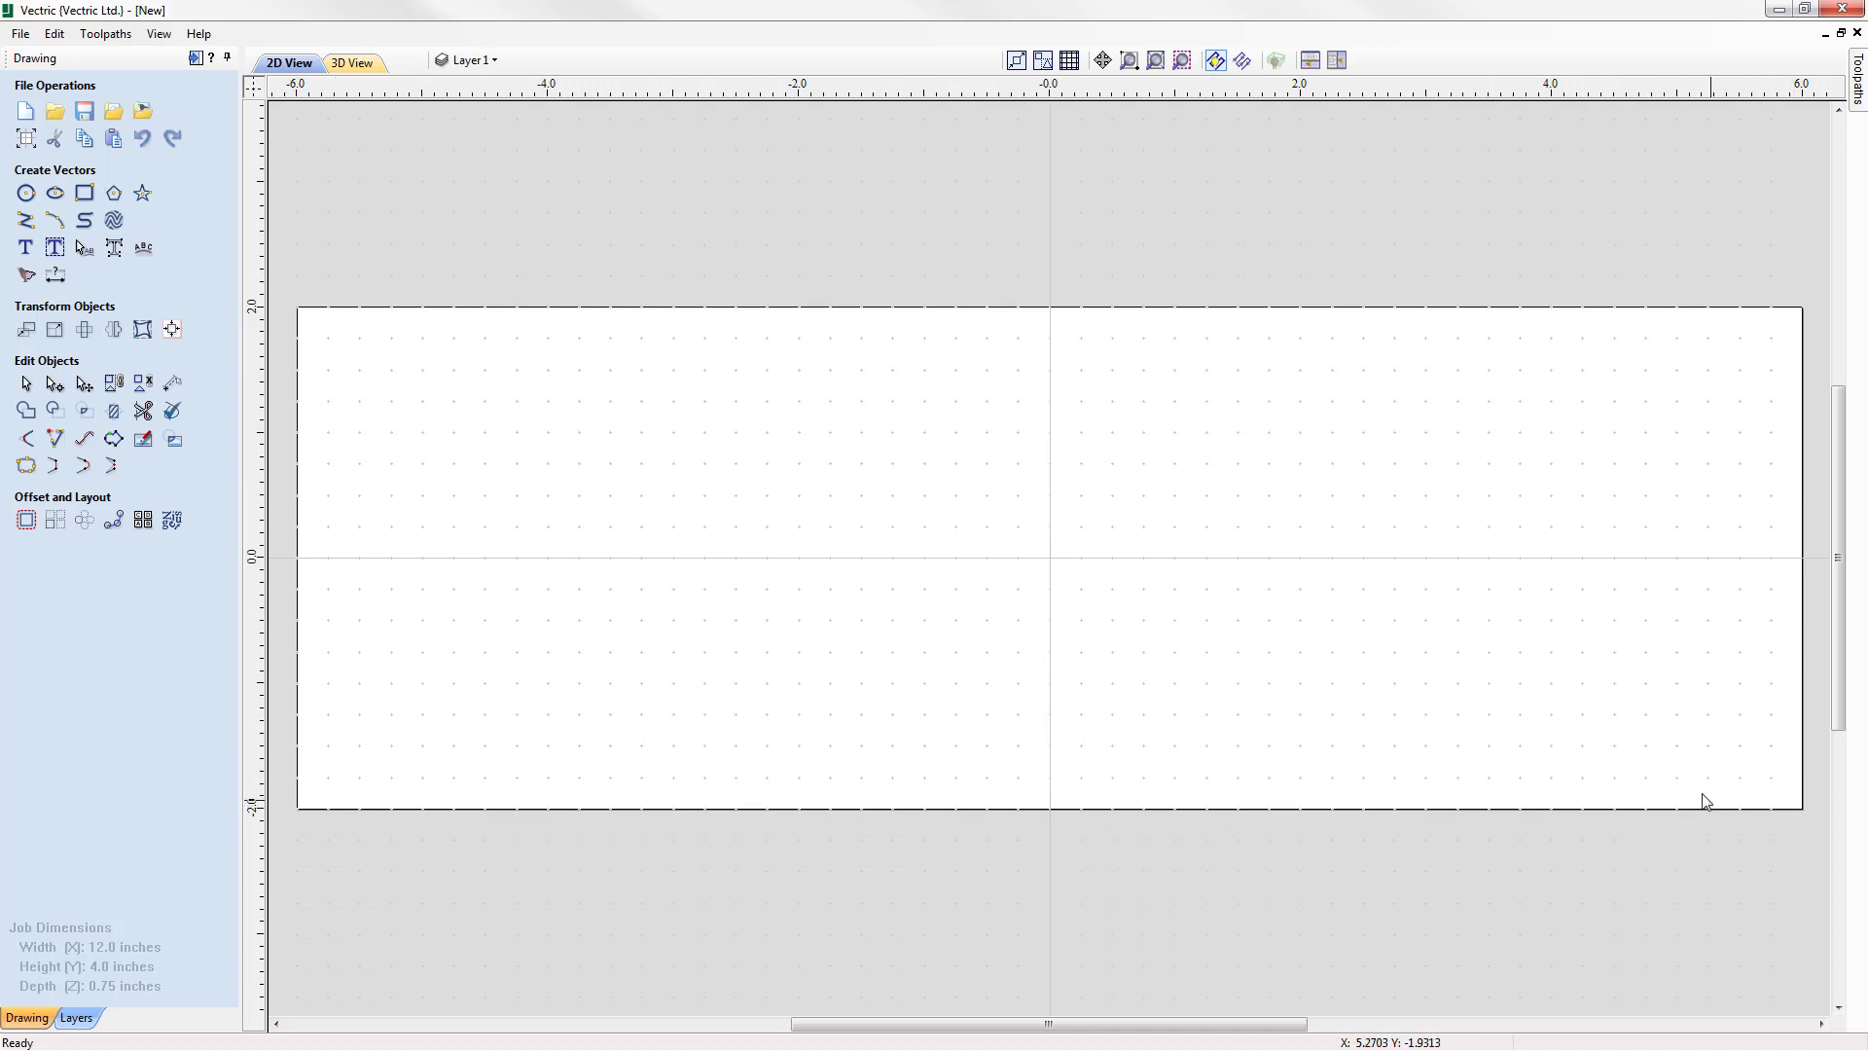
Draw a 12-inch horizontal line along the job's lower edge, from X -6, Y -2 to X 6, Y -2
left_click(24, 224)
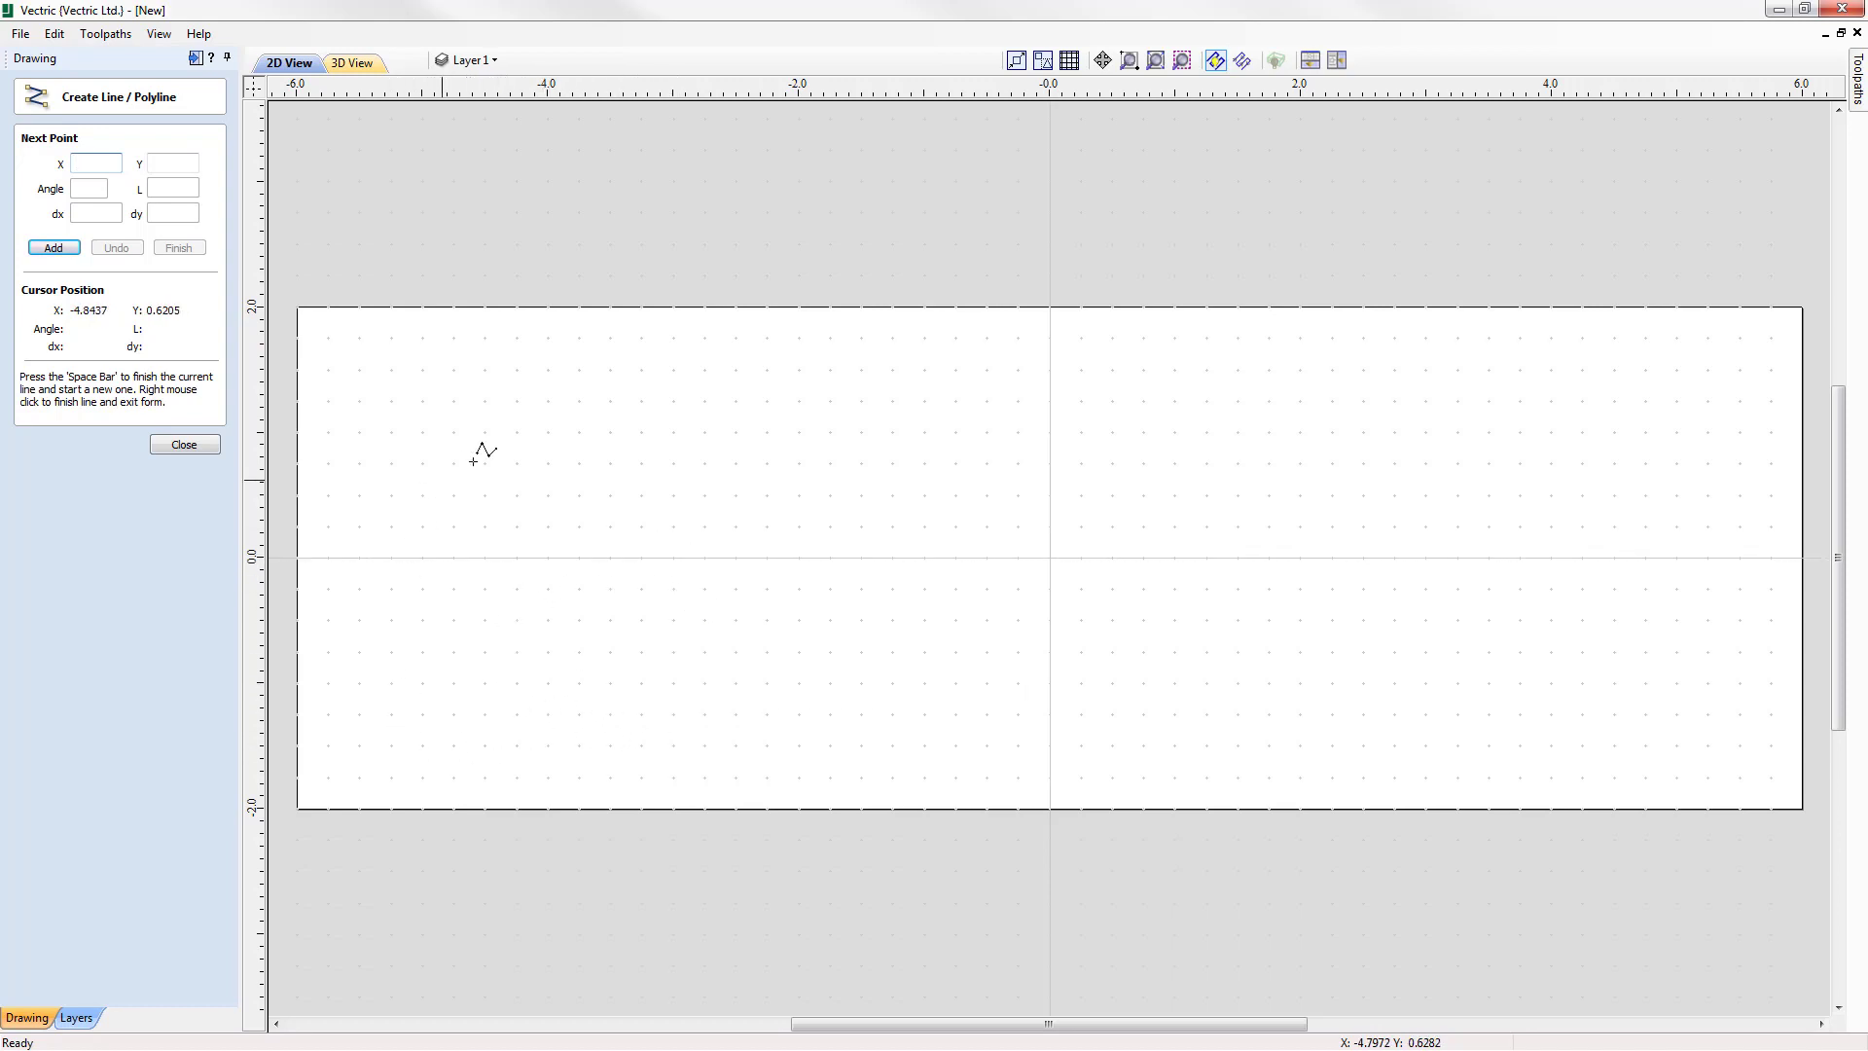
left_click(297, 806)
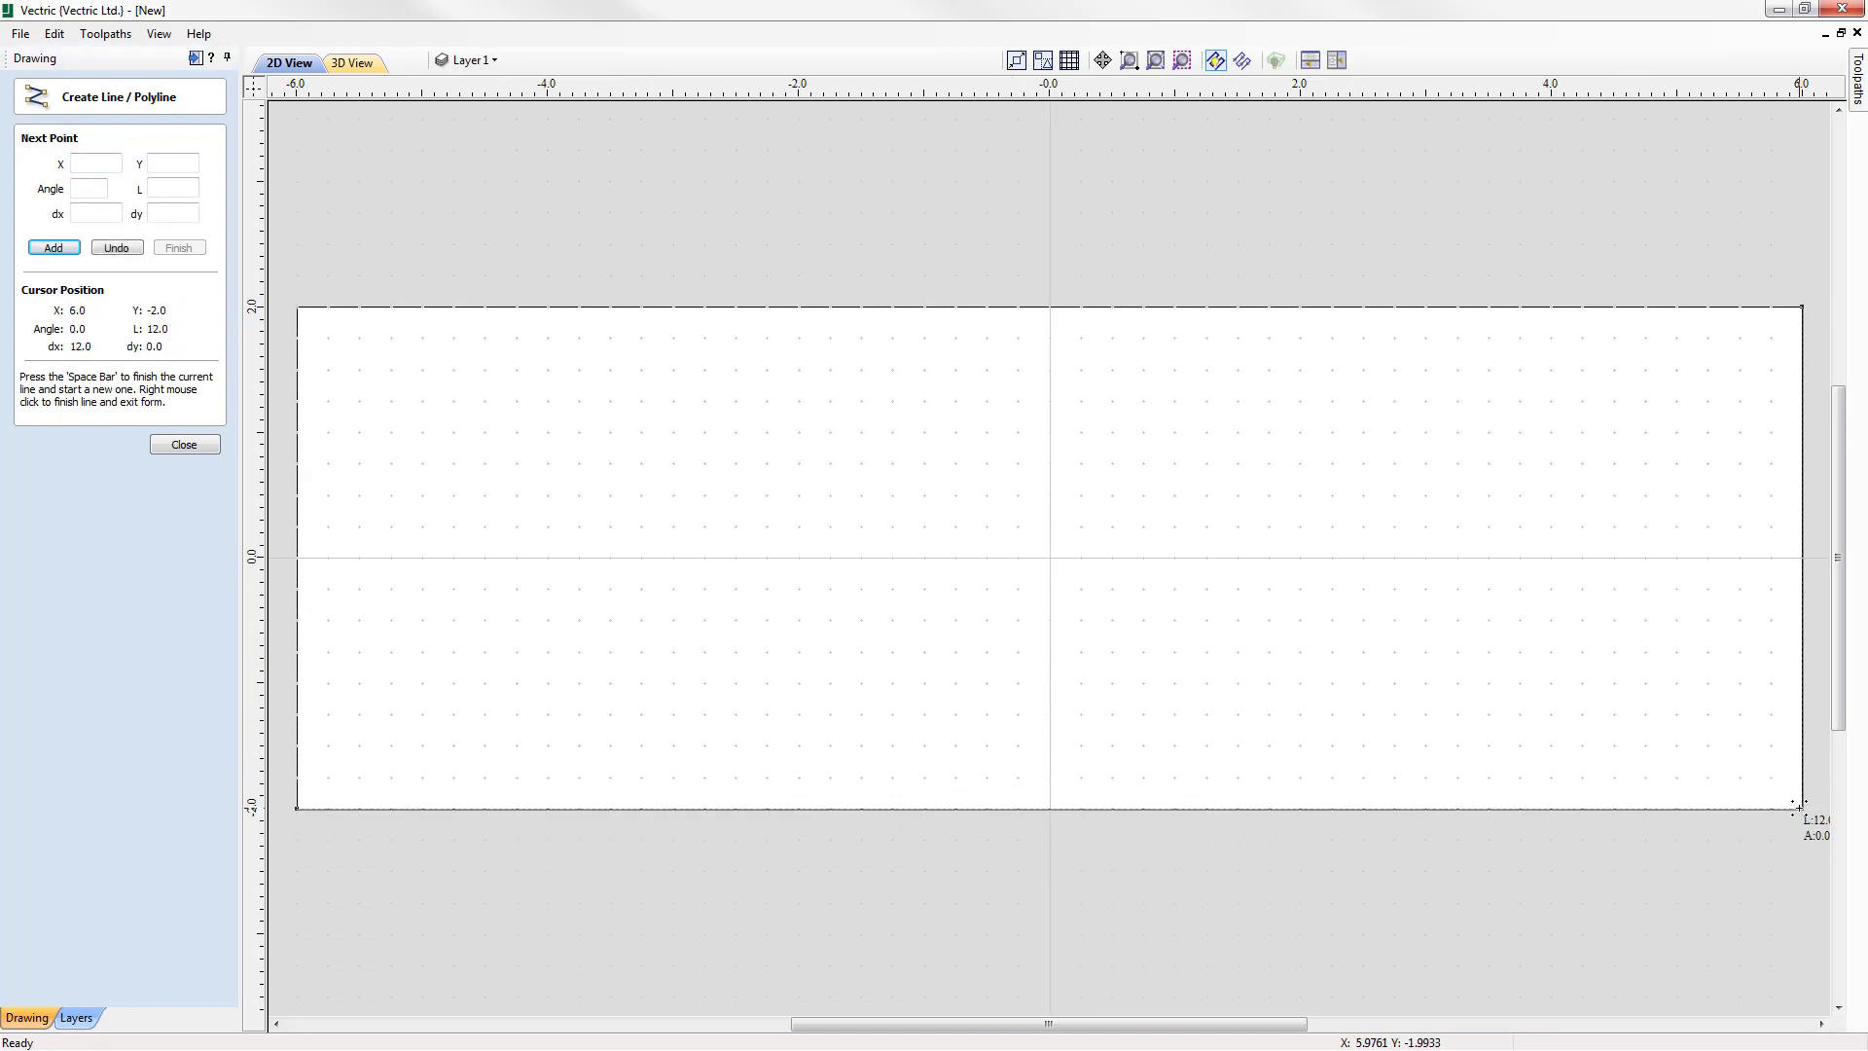
left_click(1799, 805)
right_click(1762, 882)
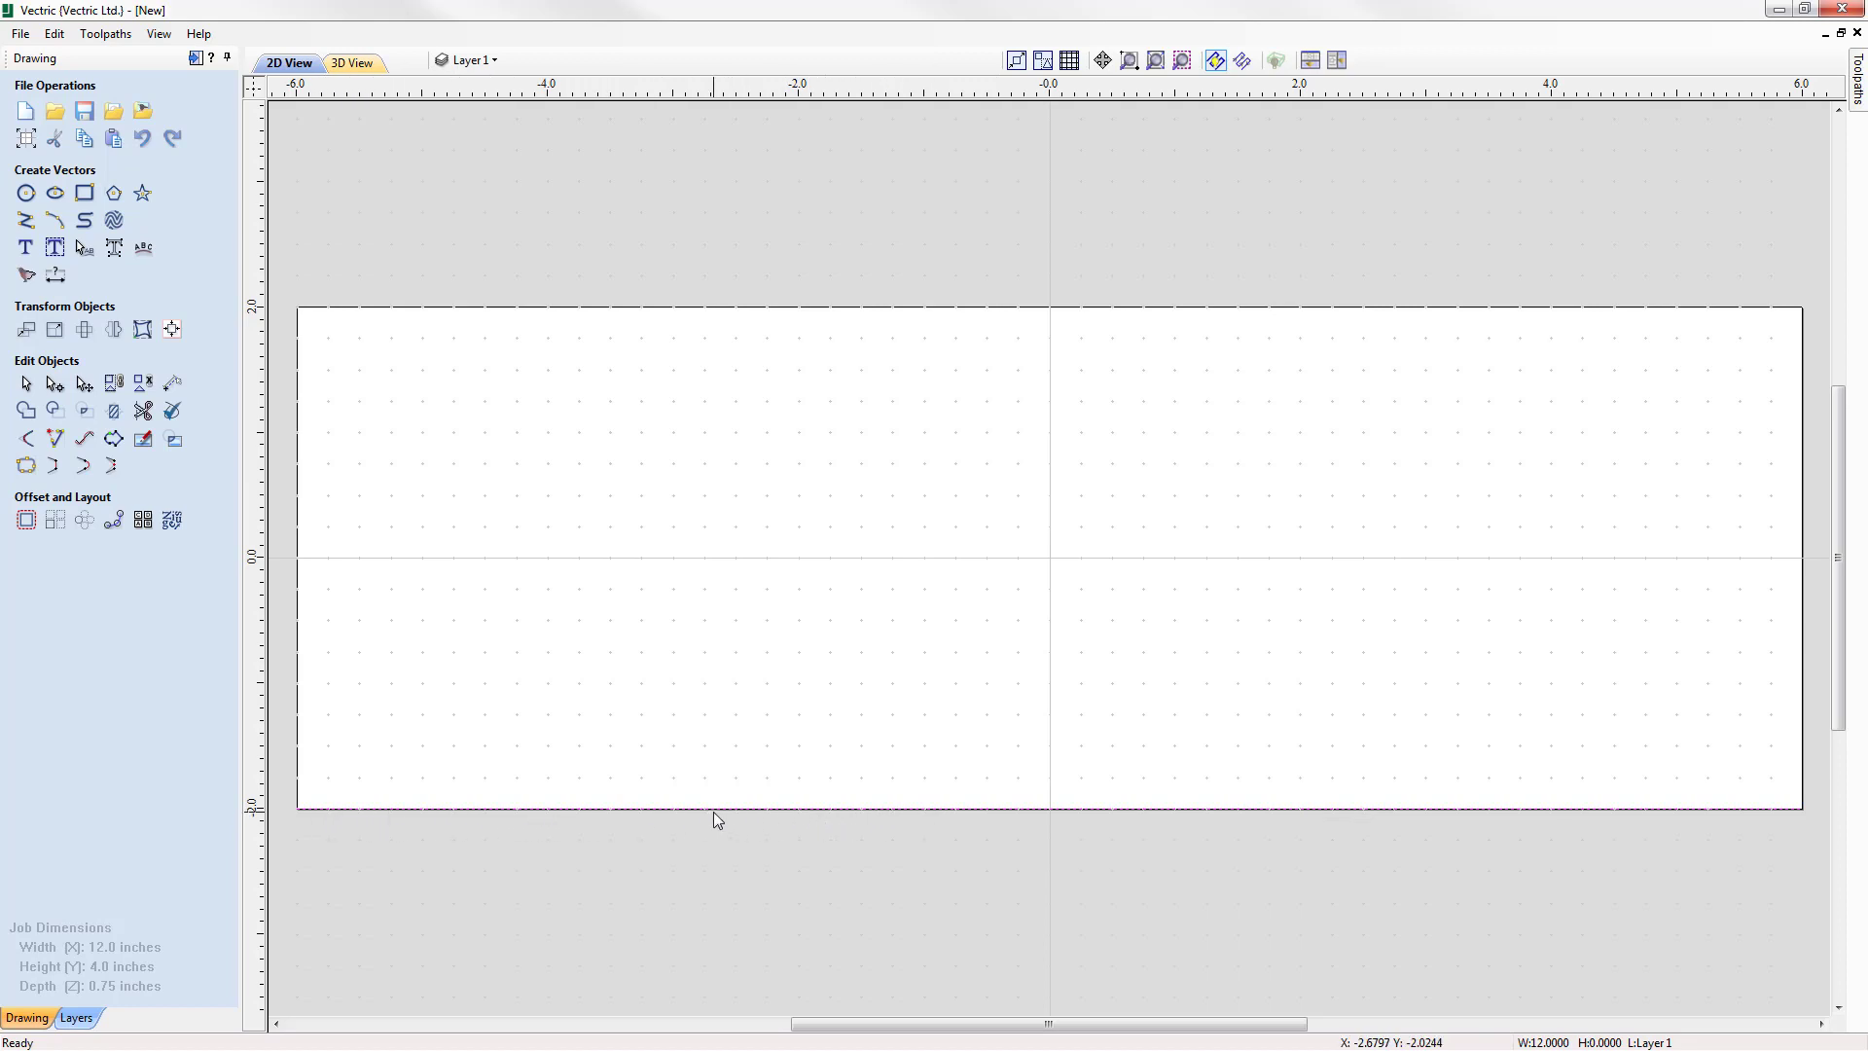
Copy the lower edge line 0.5 inches upward to Y -1.5
left_click(340, 809)
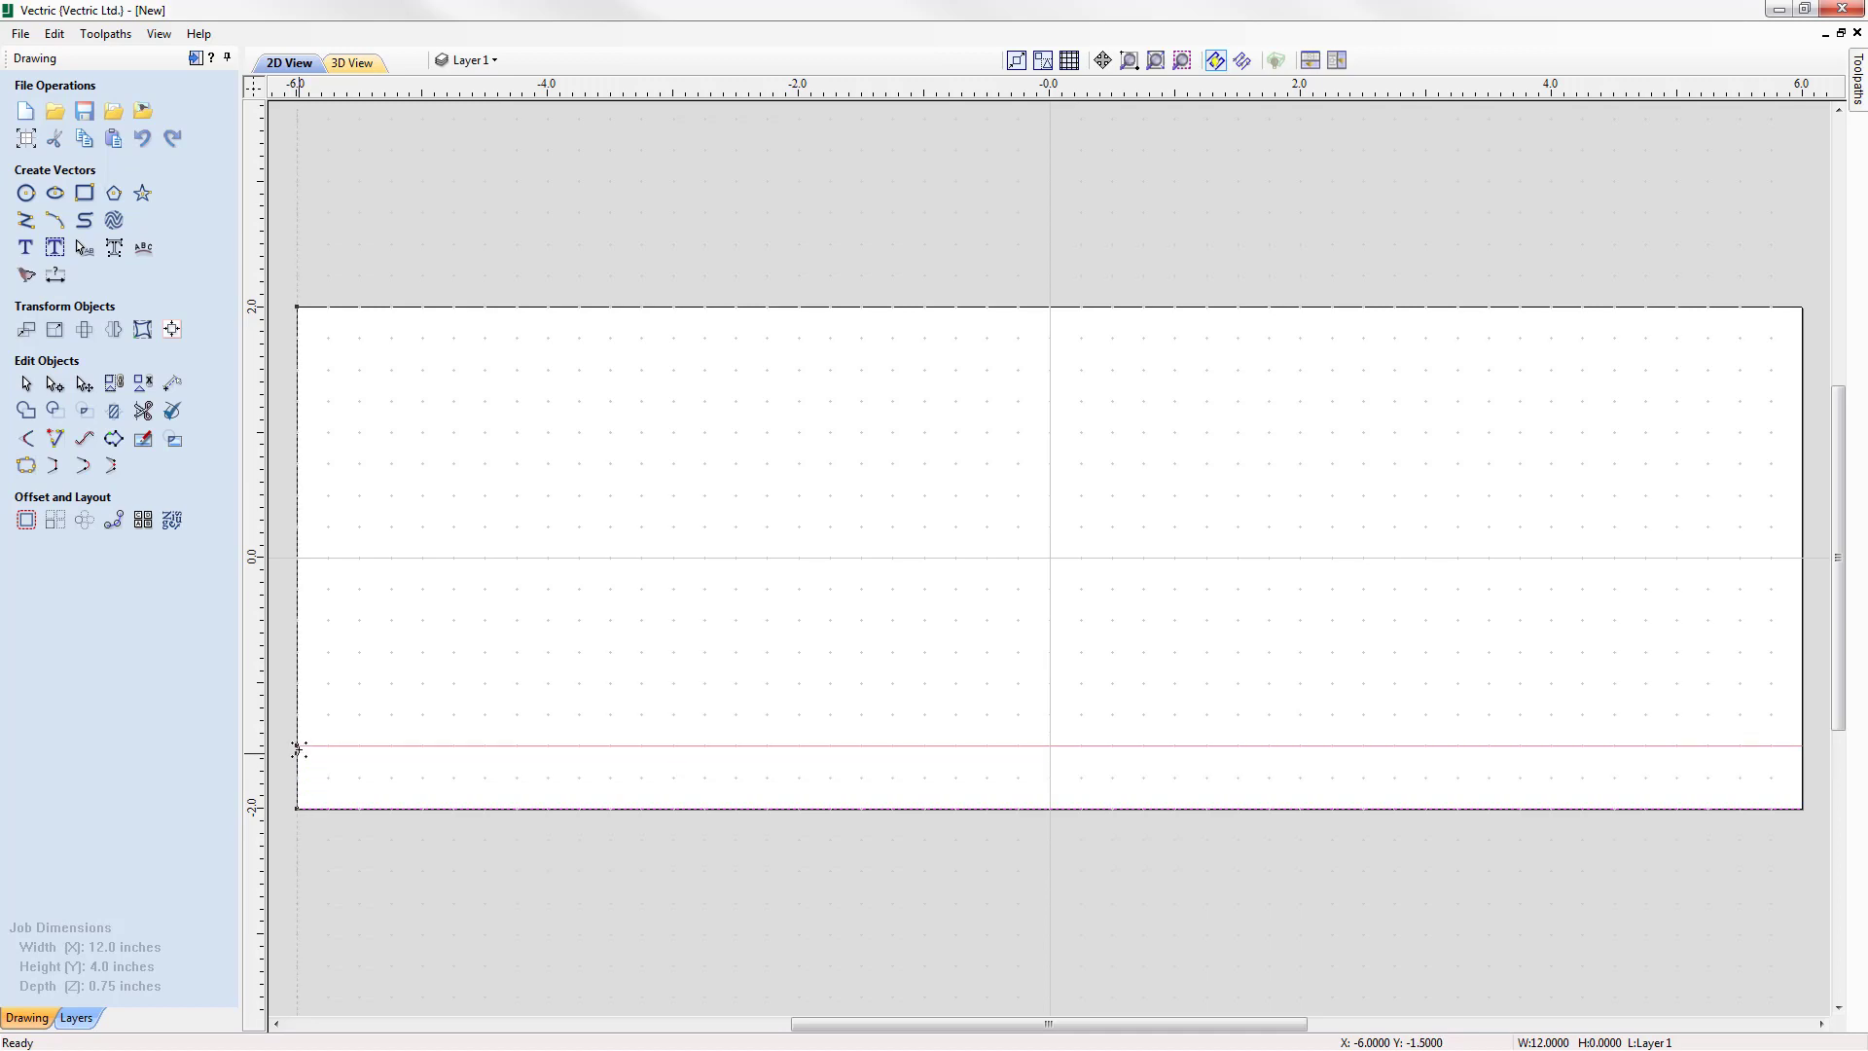
left_click(299, 745)
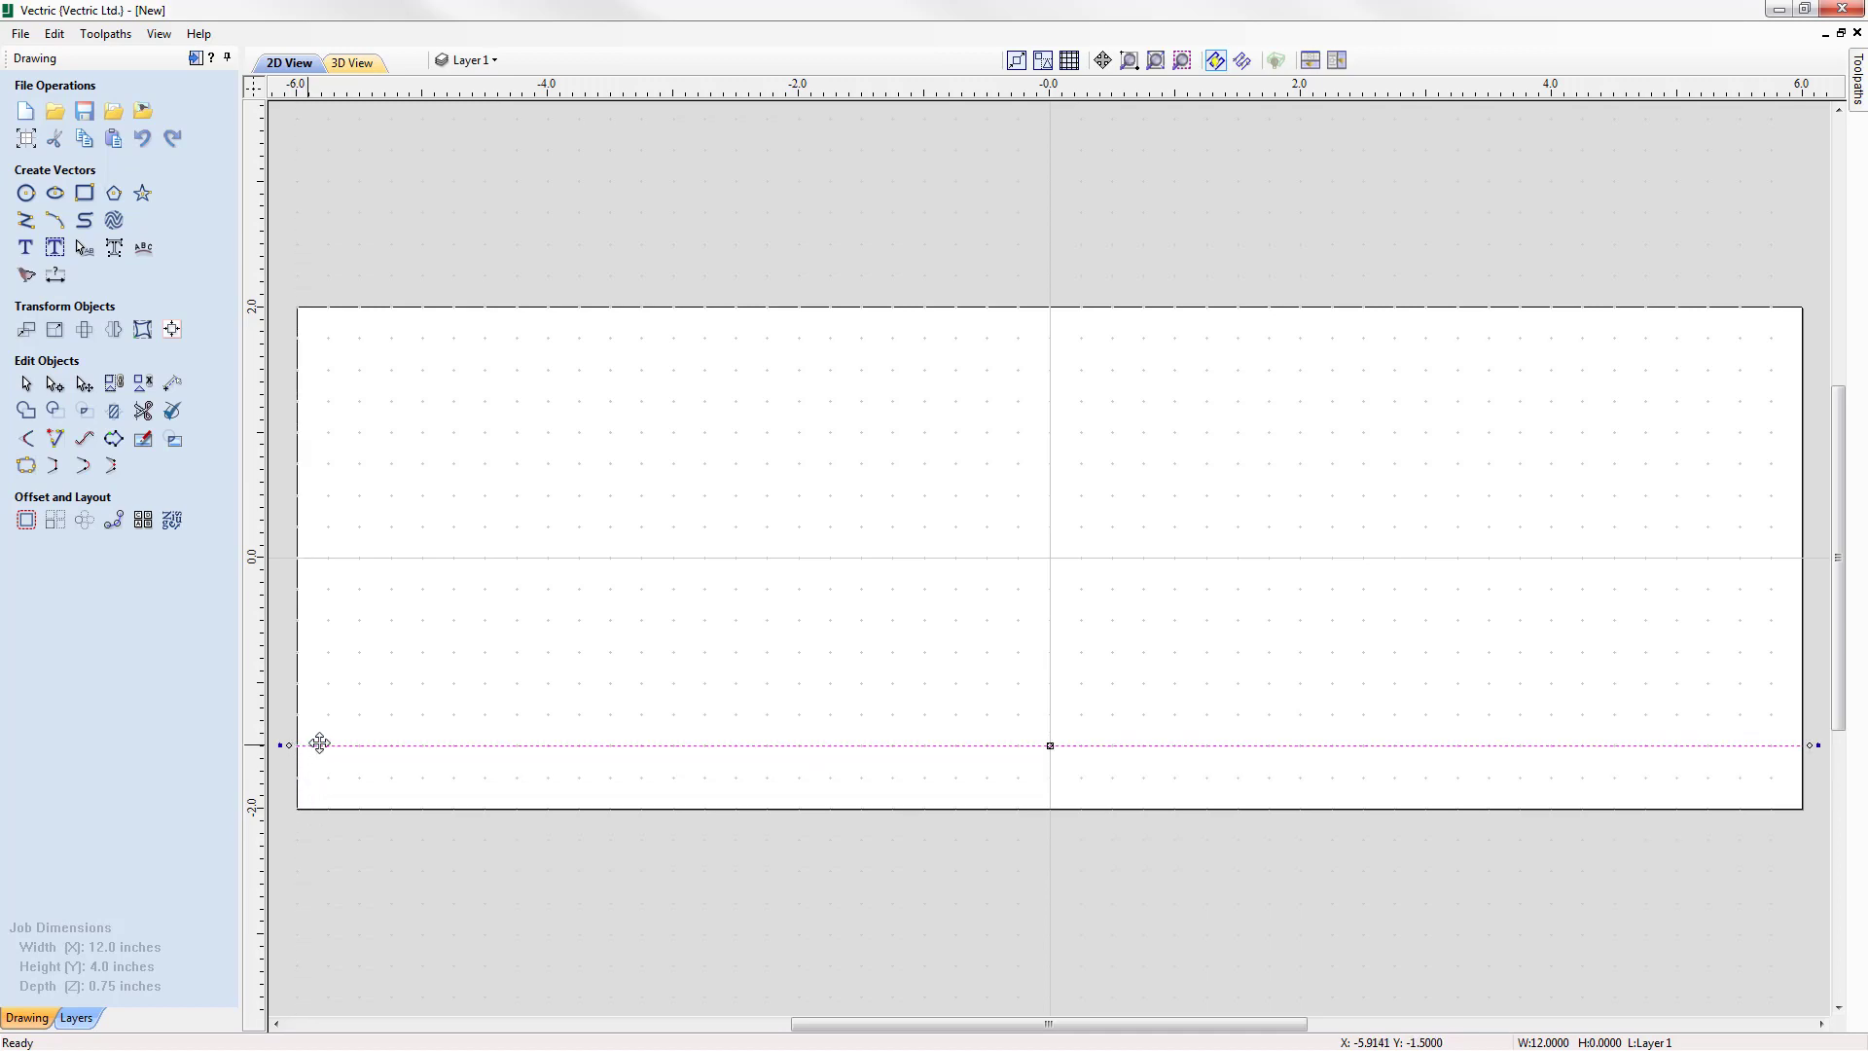
left_click(395, 809)
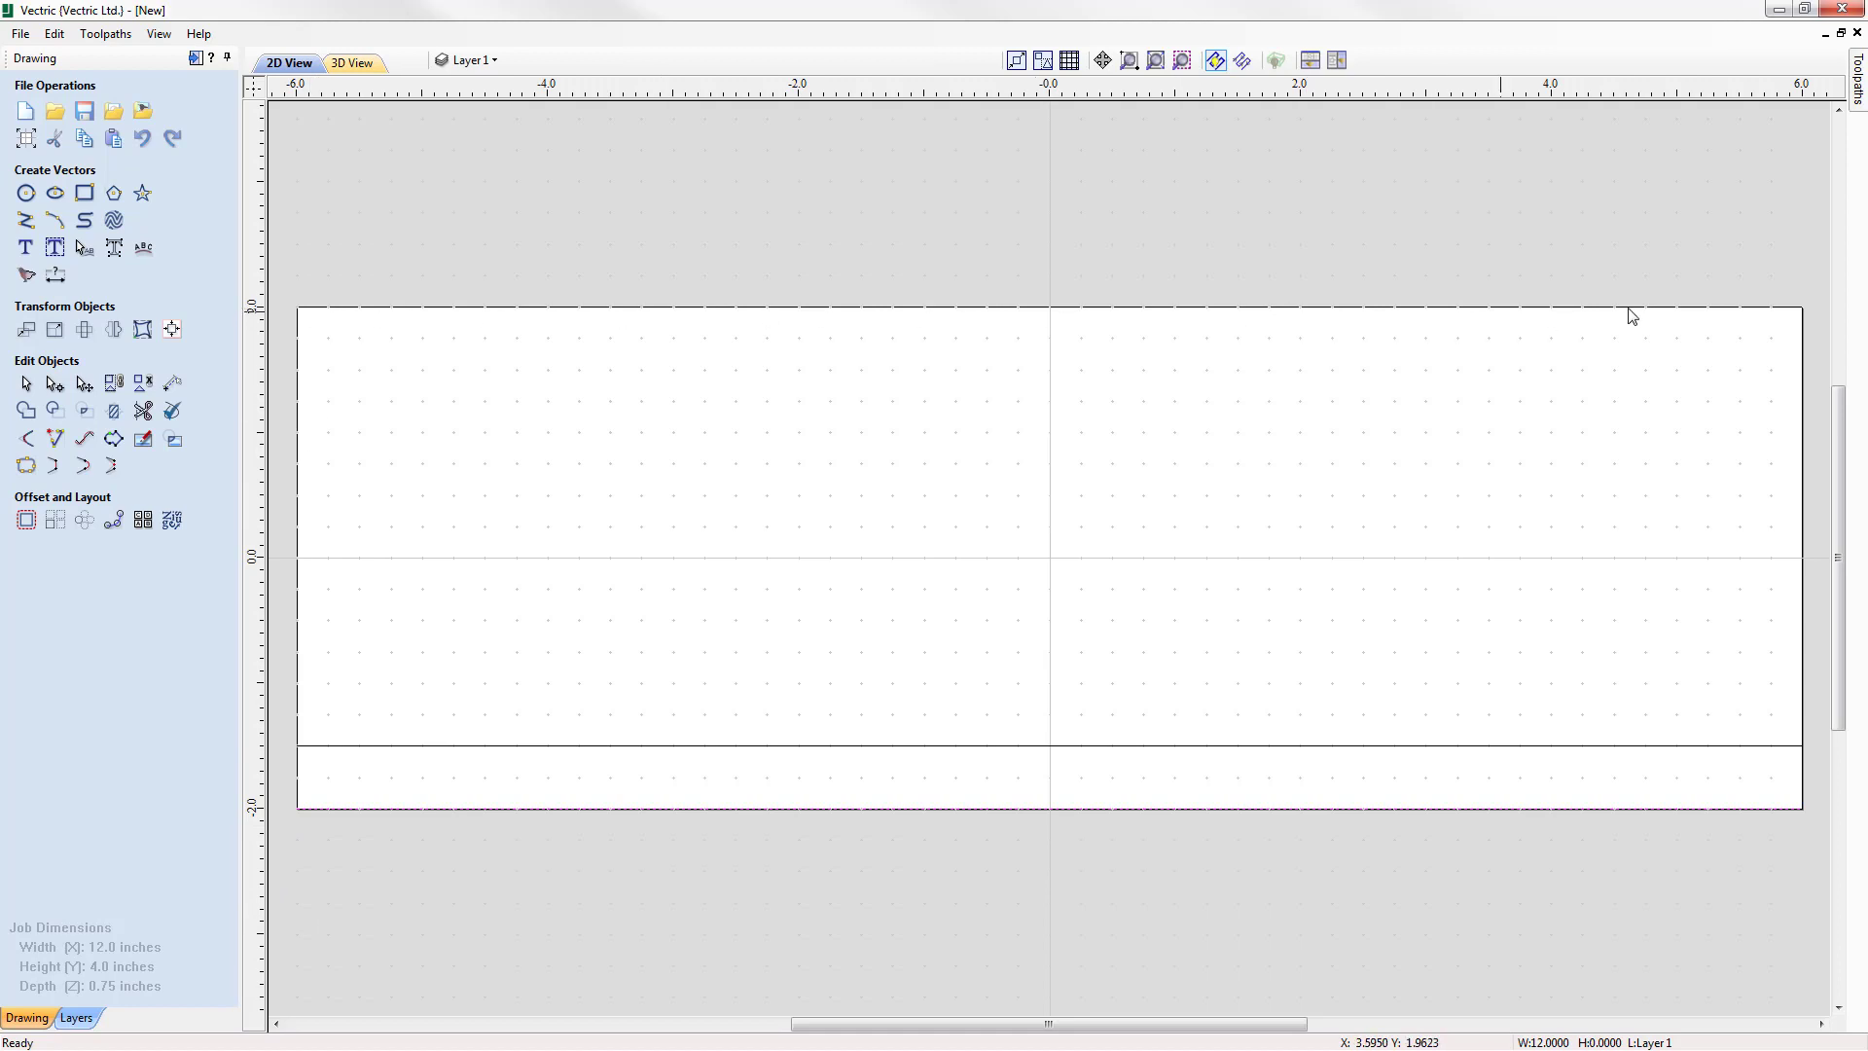
Copy the lower edge line to the job's upper edge and copy that line 0.75 inches downward
left_click(324, 808)
left_click_drag(301, 809, 298, 307)
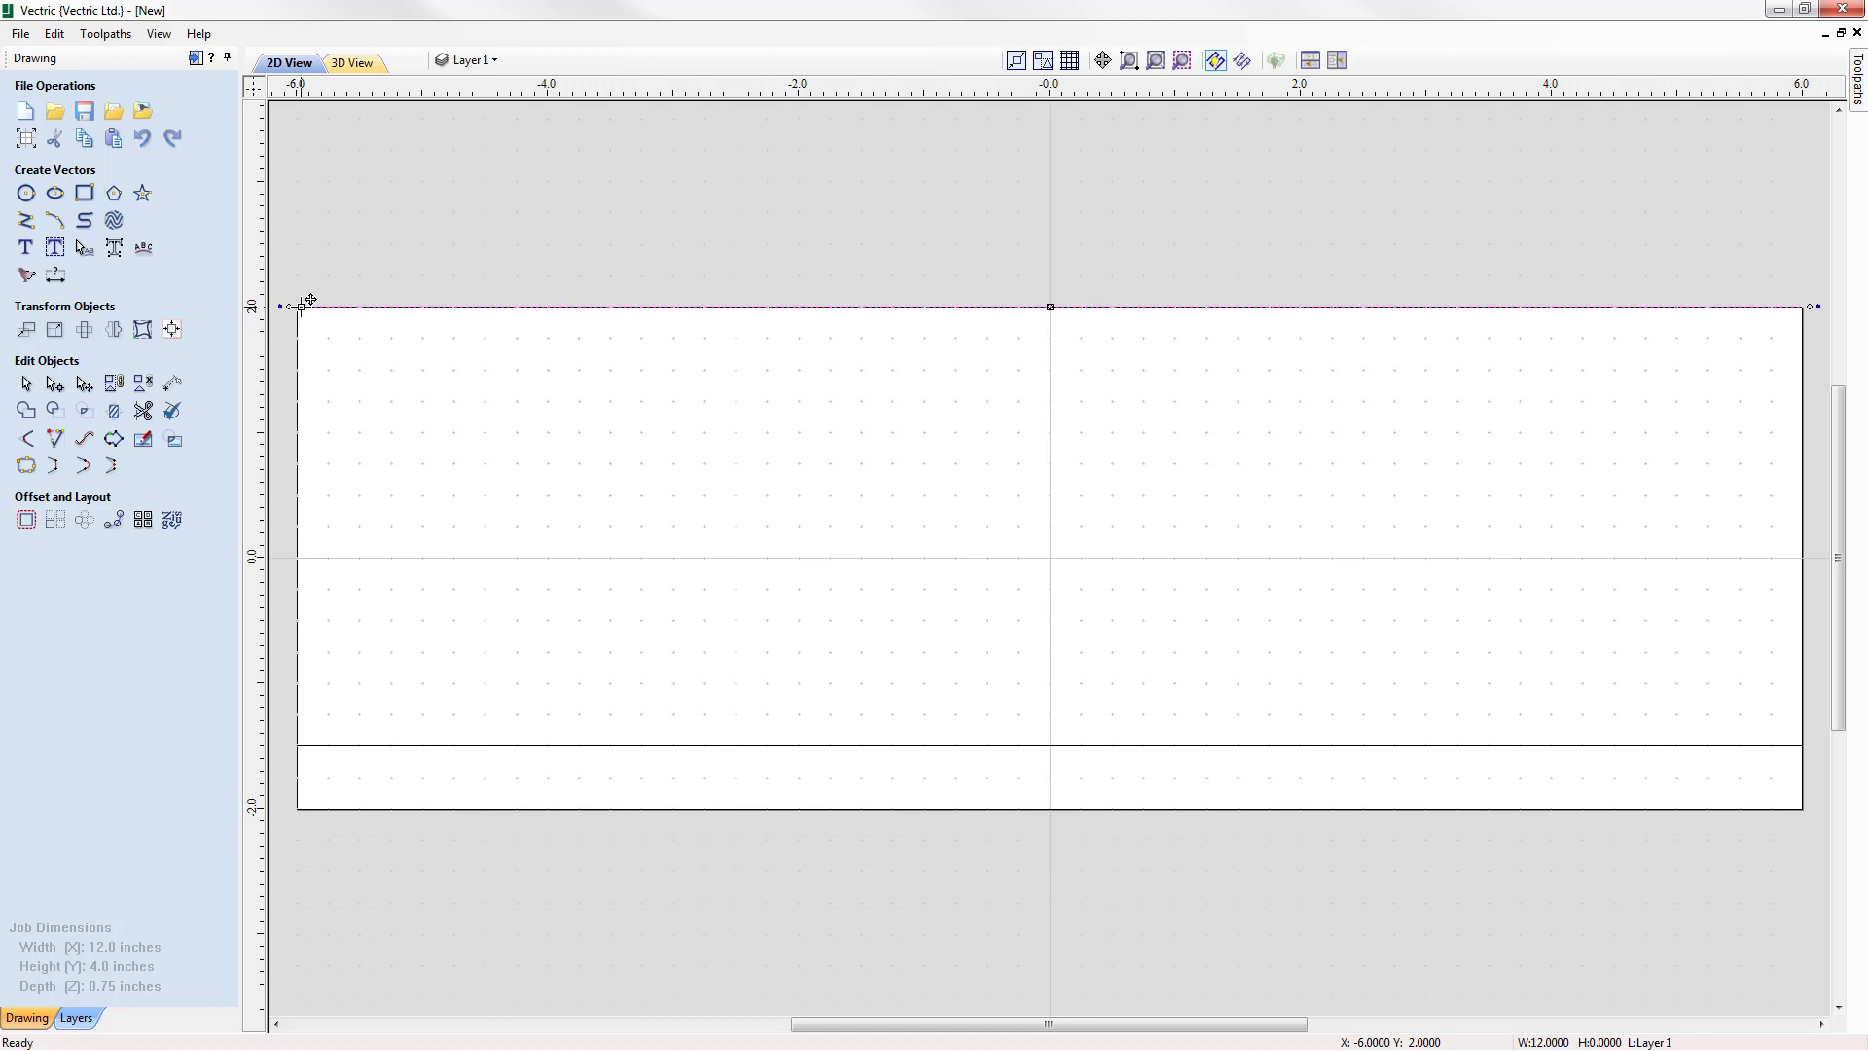
left_click_drag(300, 305, 299, 397)
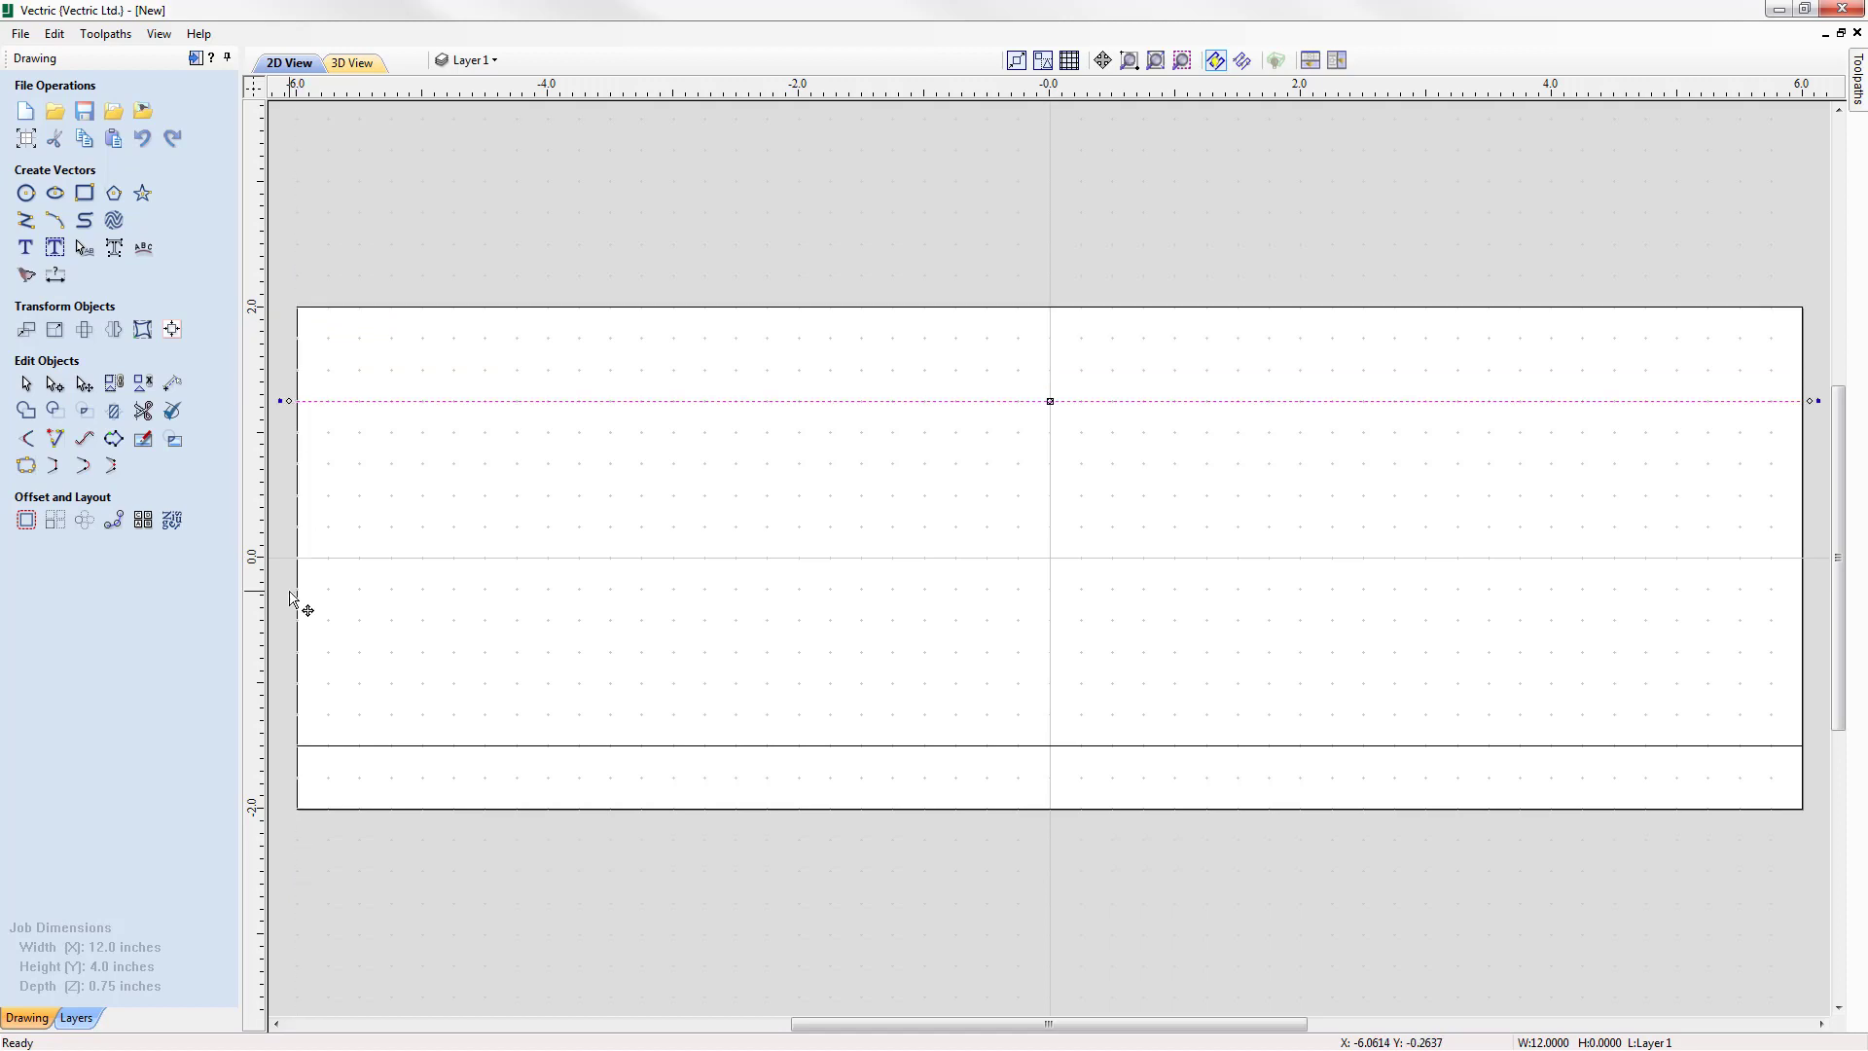
left_click(526, 308)
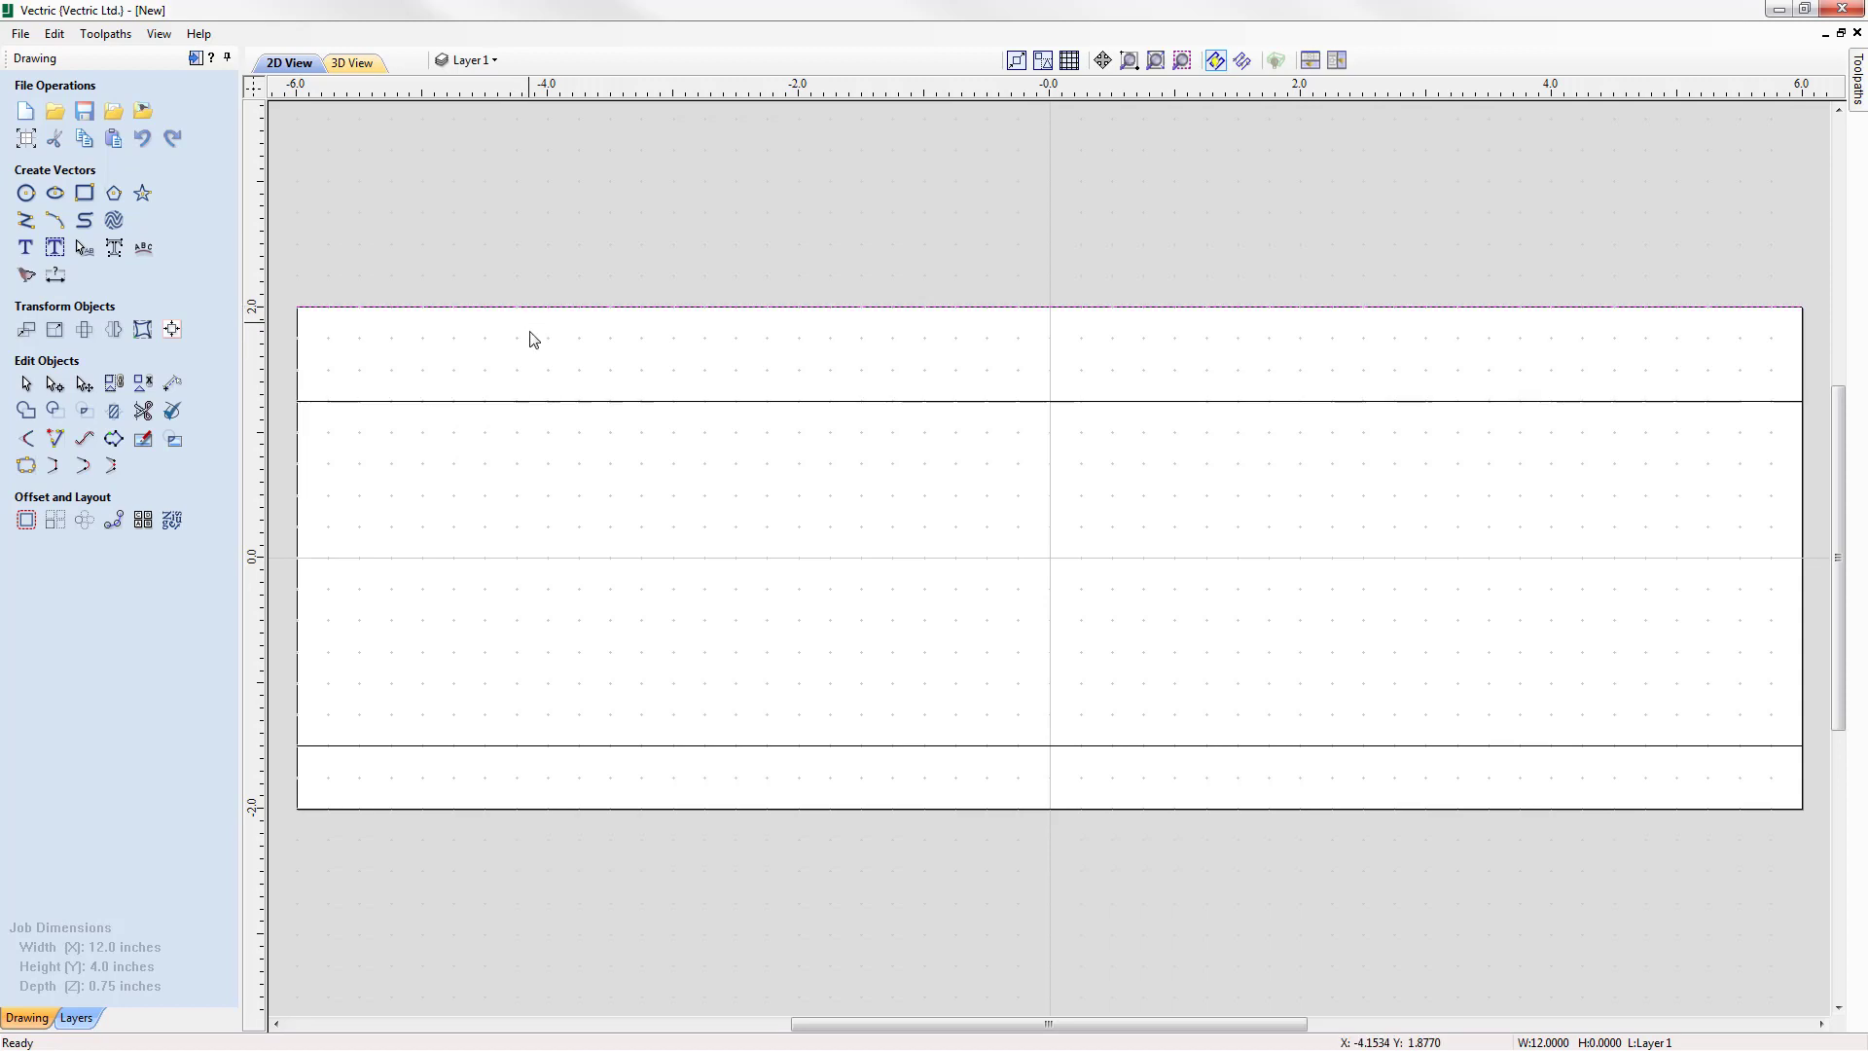
left_click(558, 746)
left_click(563, 809)
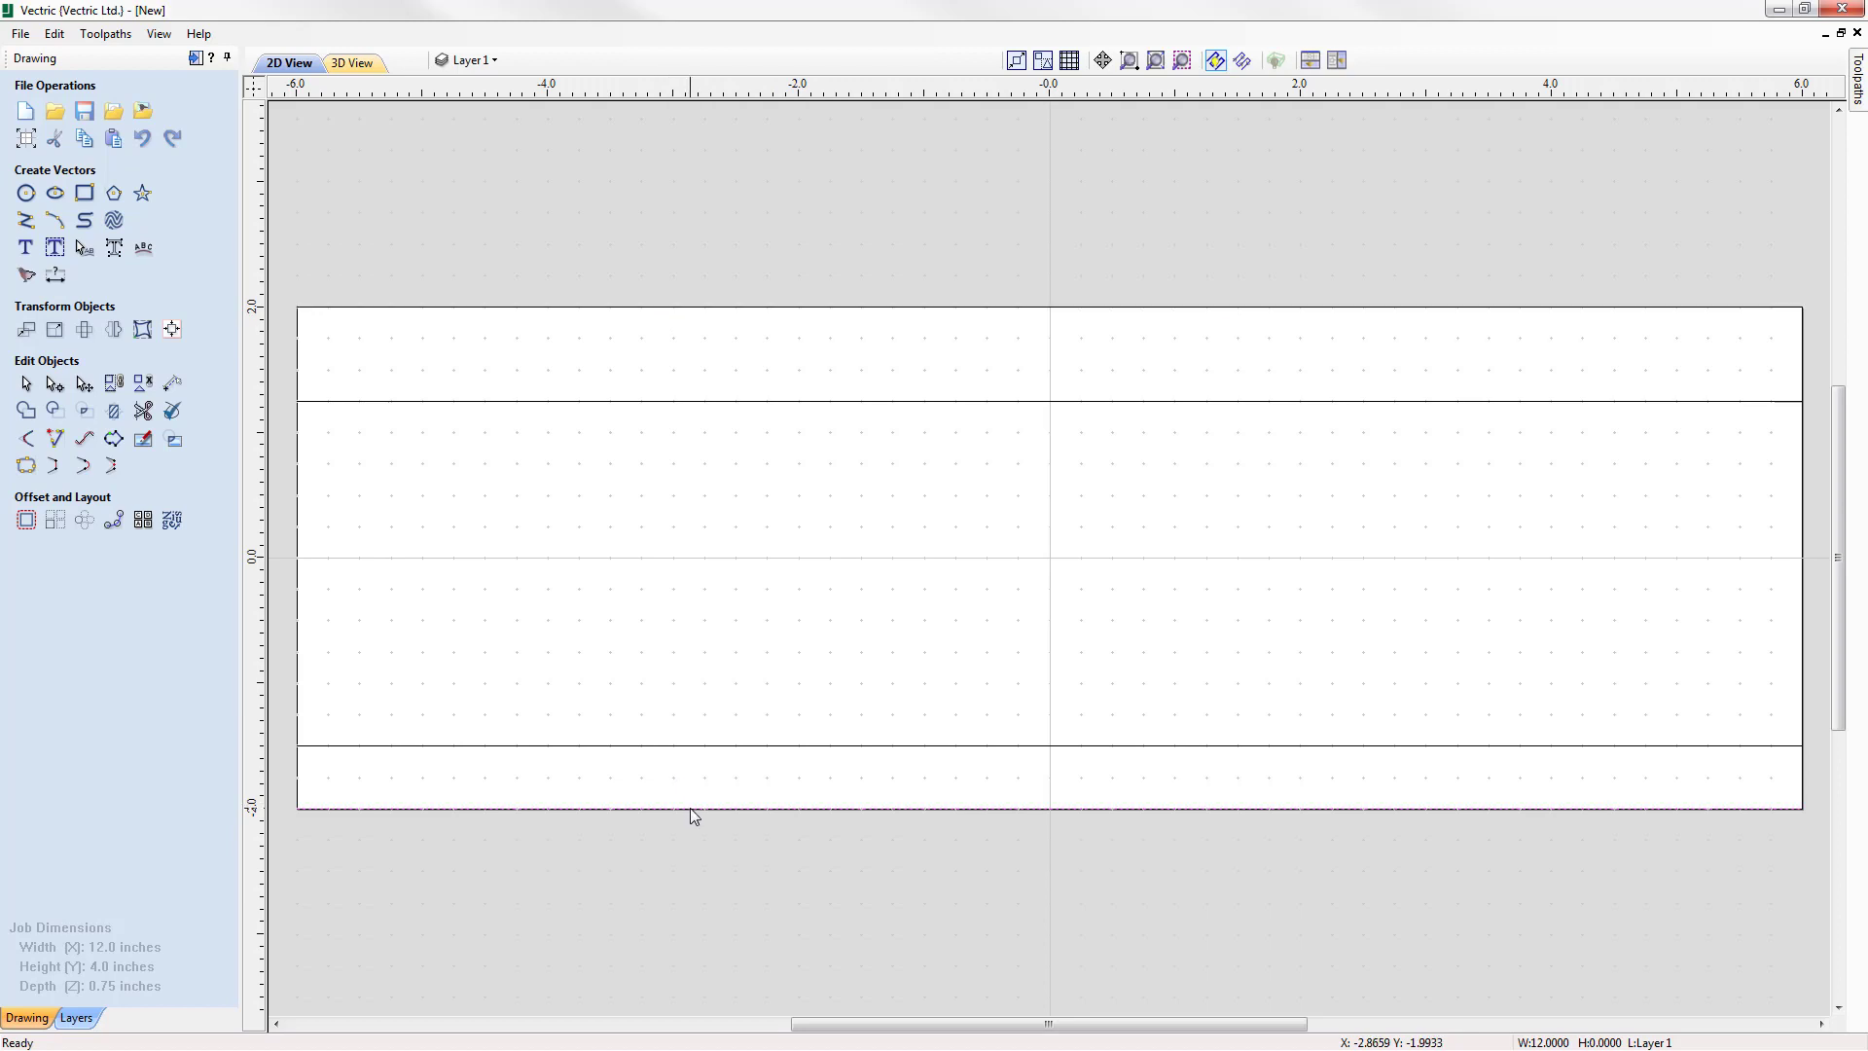
key("Escape")
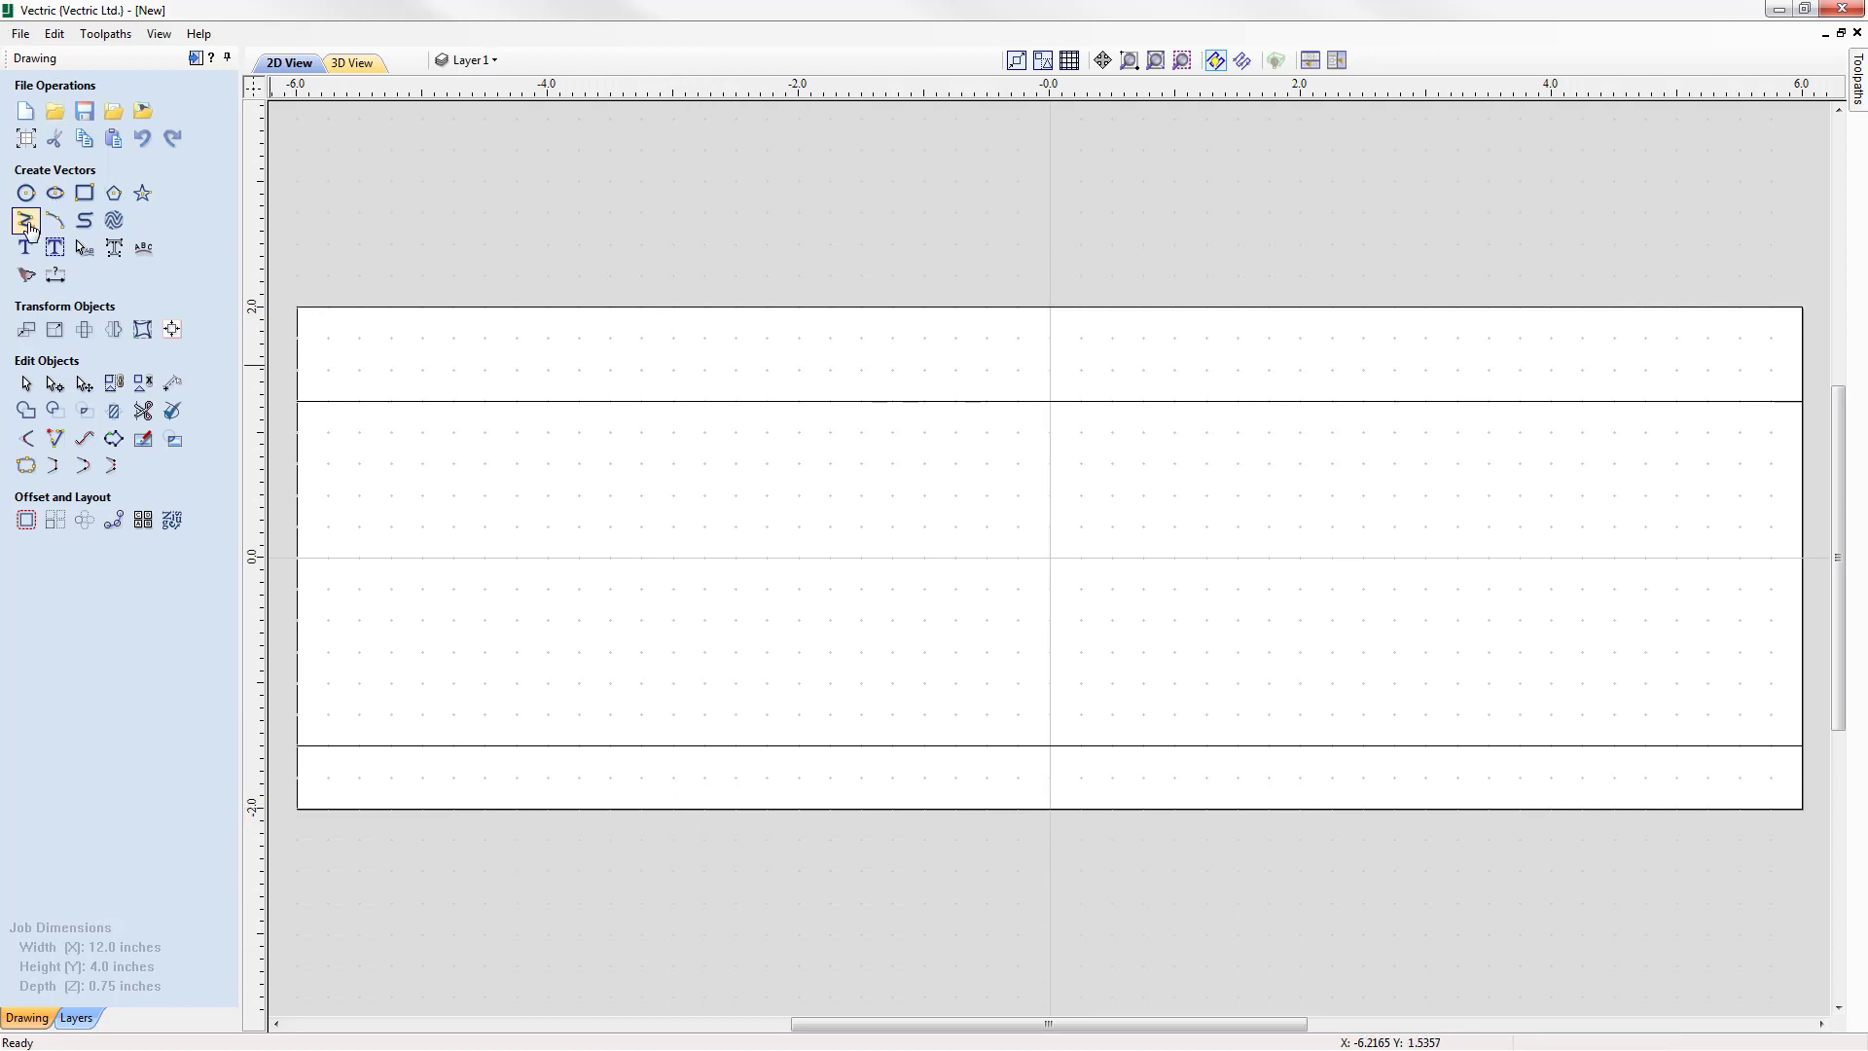
Draw an open polyline at the job's left end, from the upper corner 0.25 inches across, down to Y -2 and back to the lower corner
left_click(26, 222)
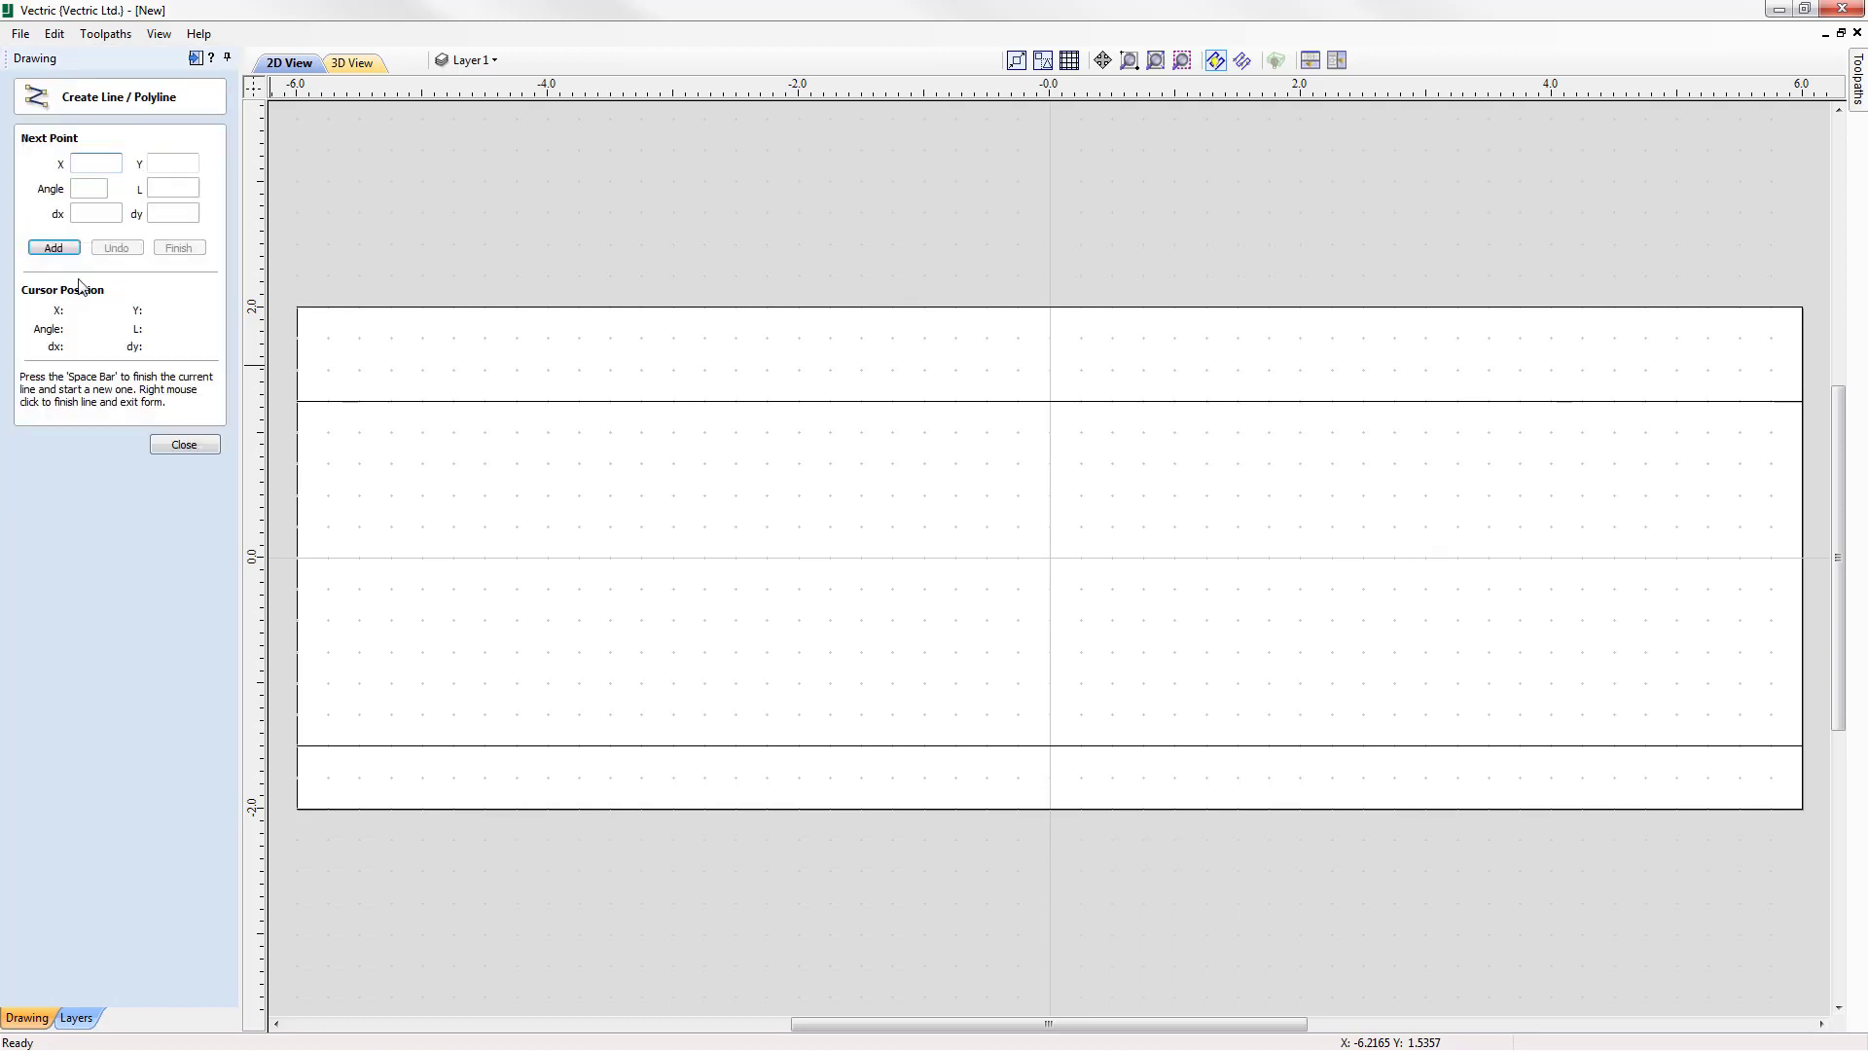
left_click(298, 306)
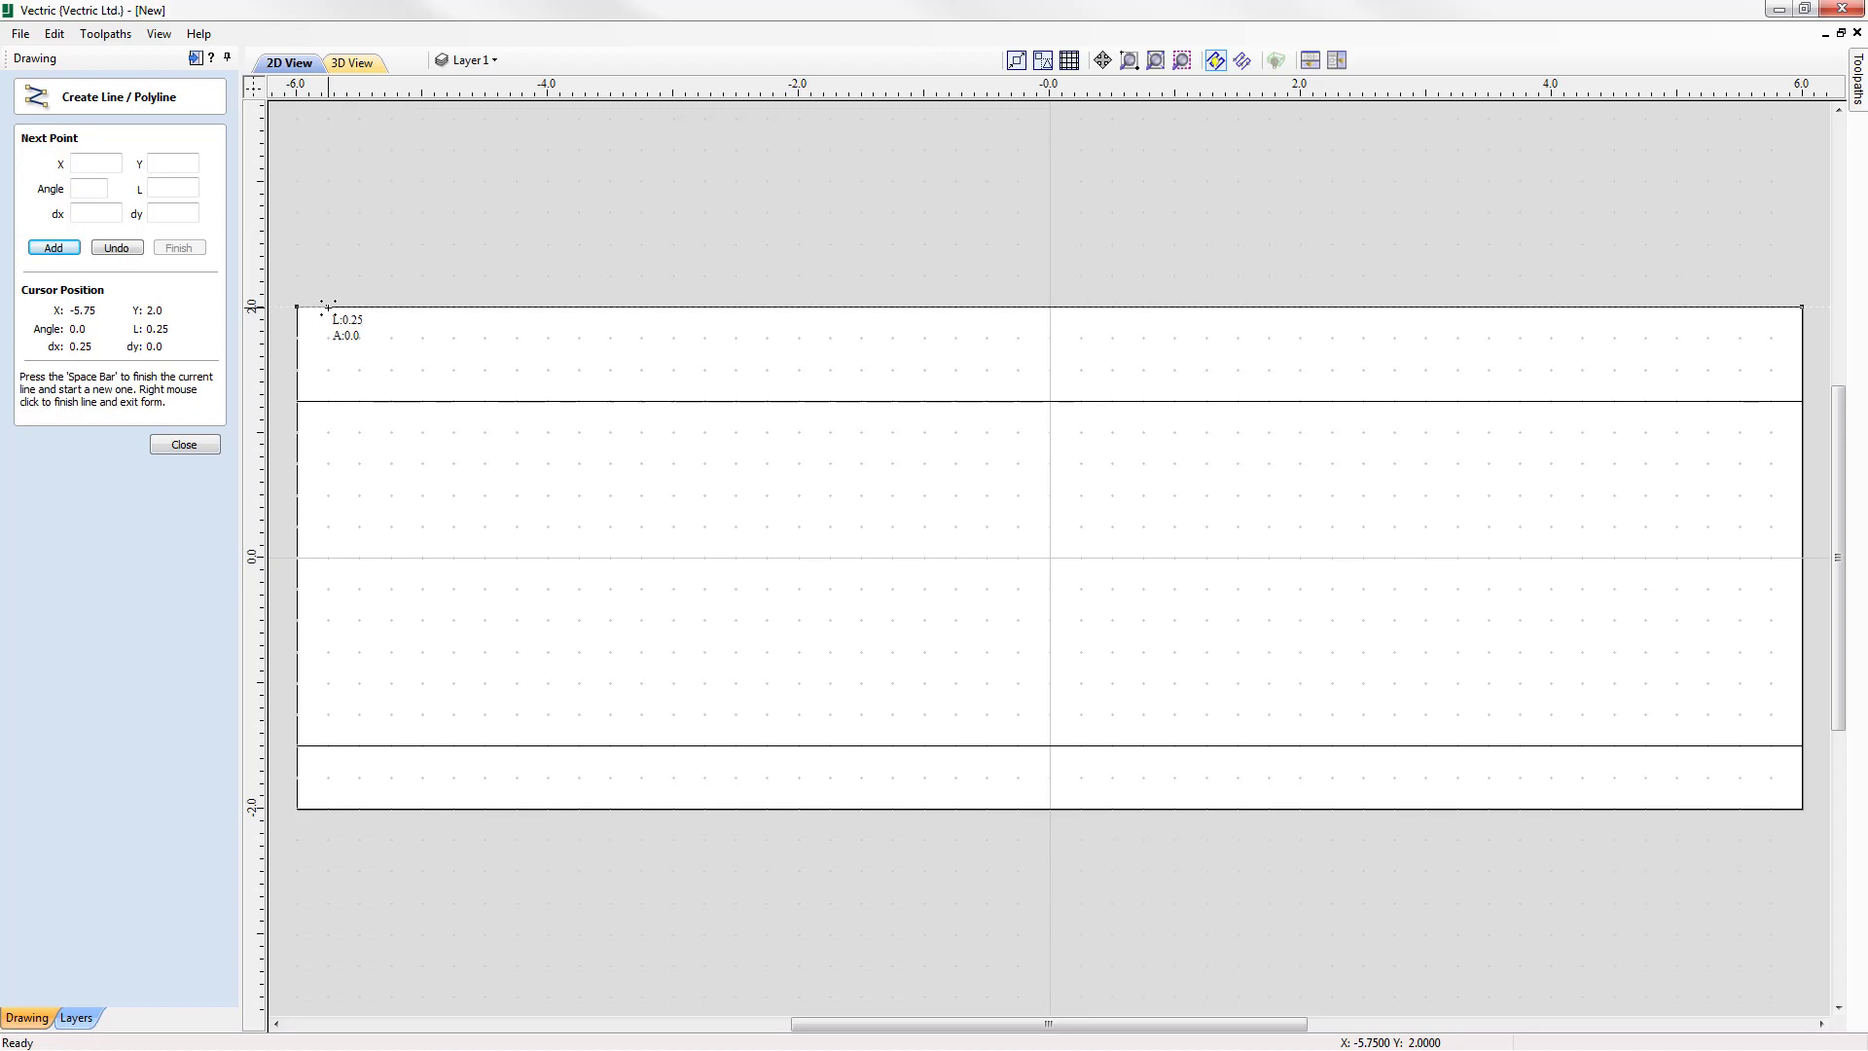
left_click(328, 307)
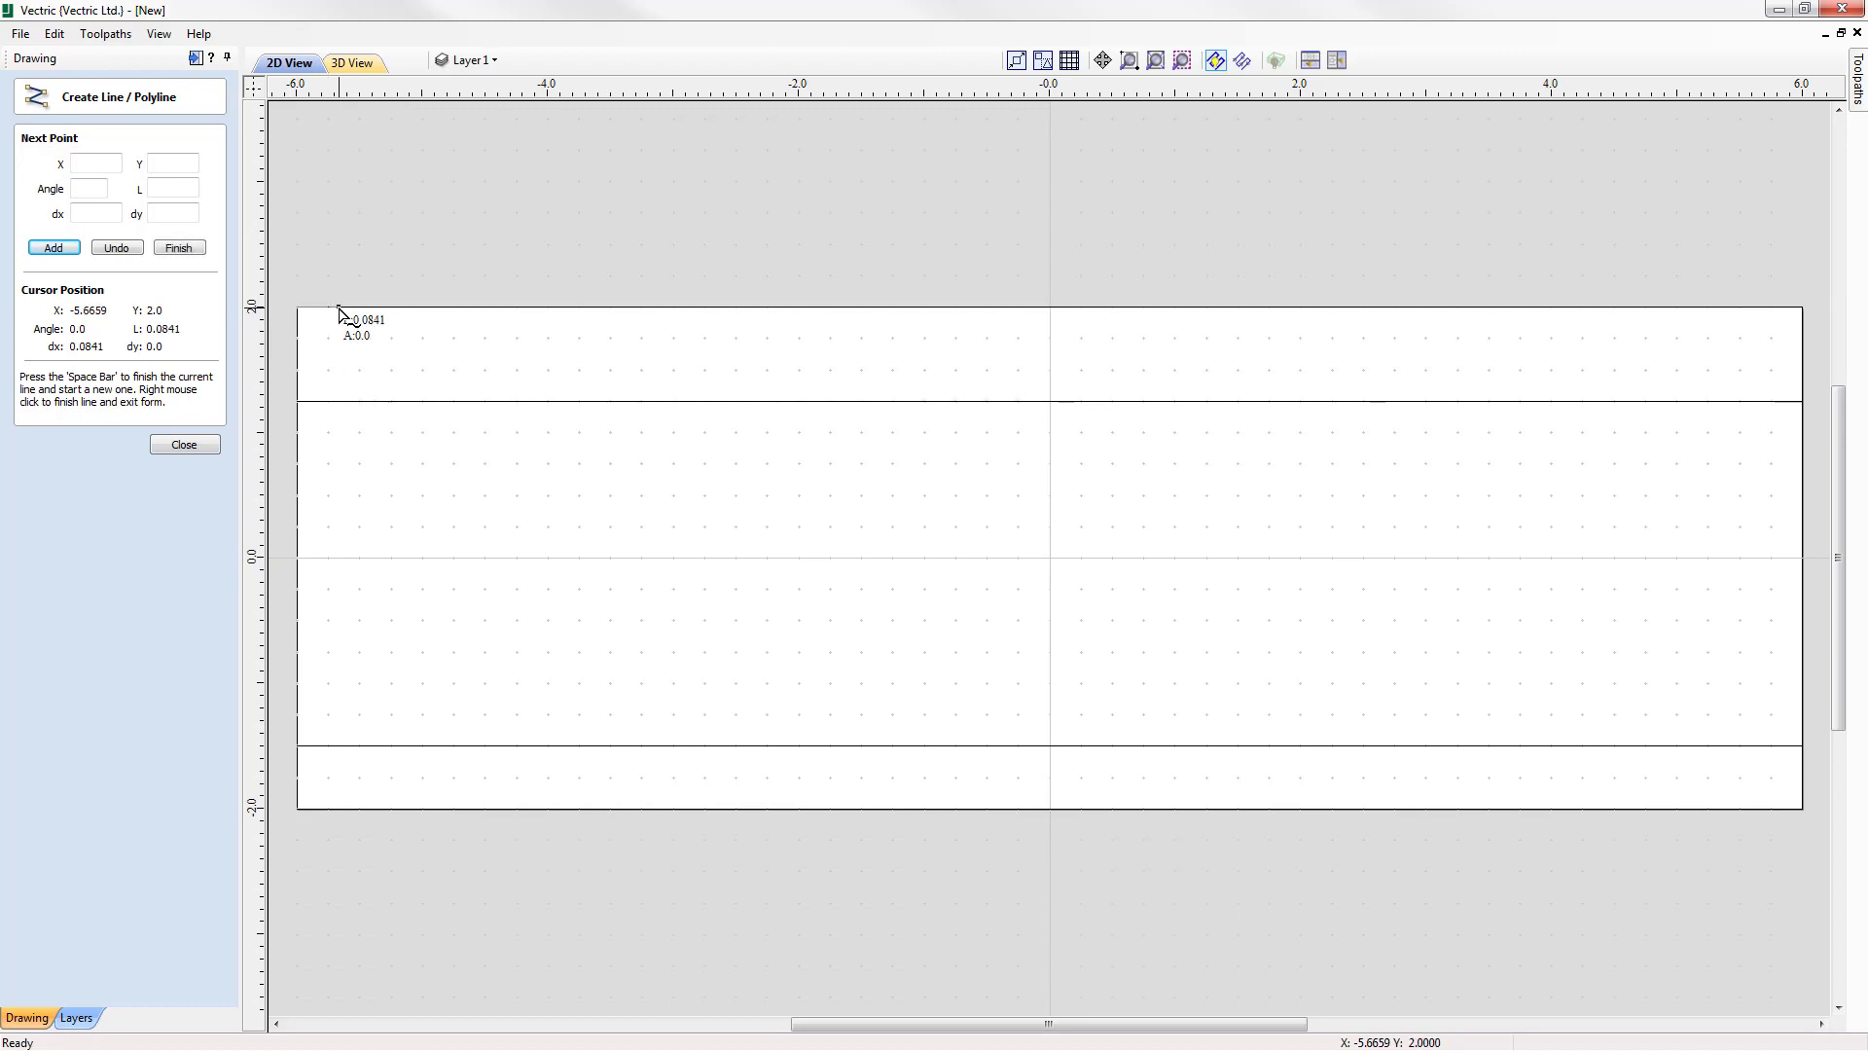
left_click(329, 807)
left_click(296, 809)
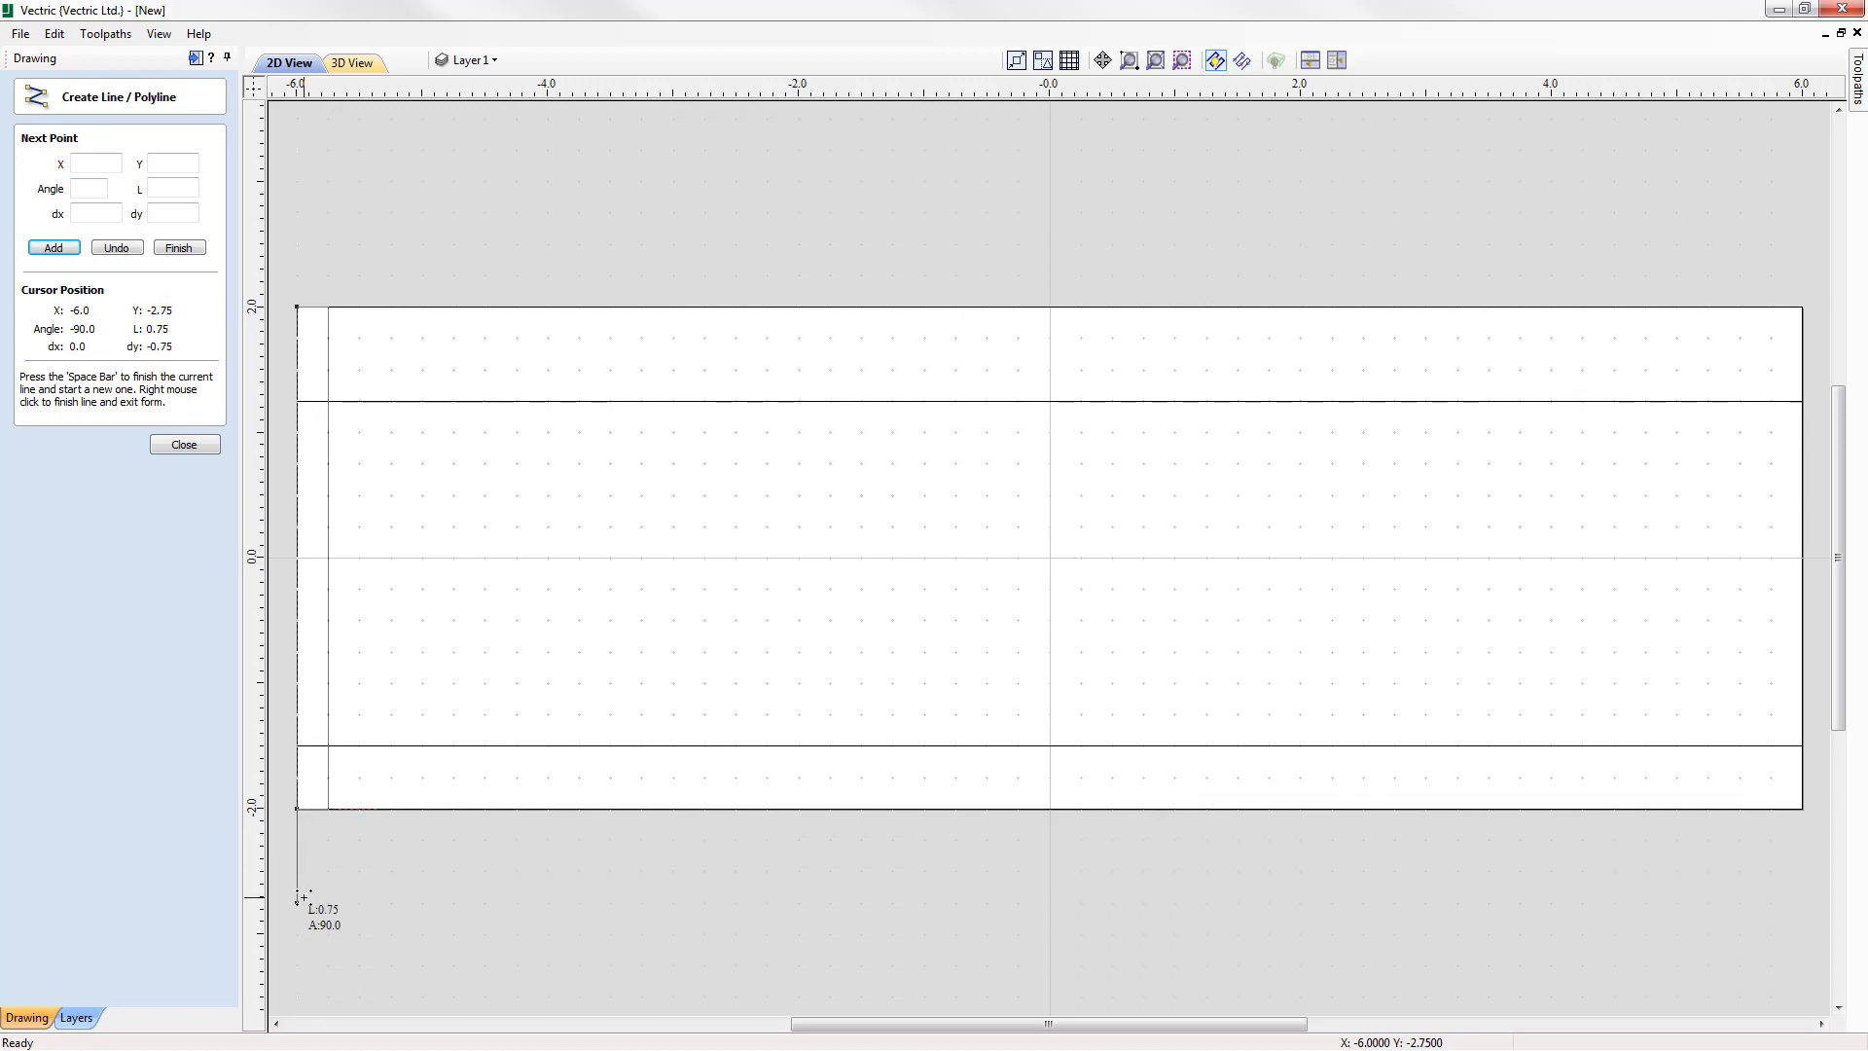
right_click(302, 897)
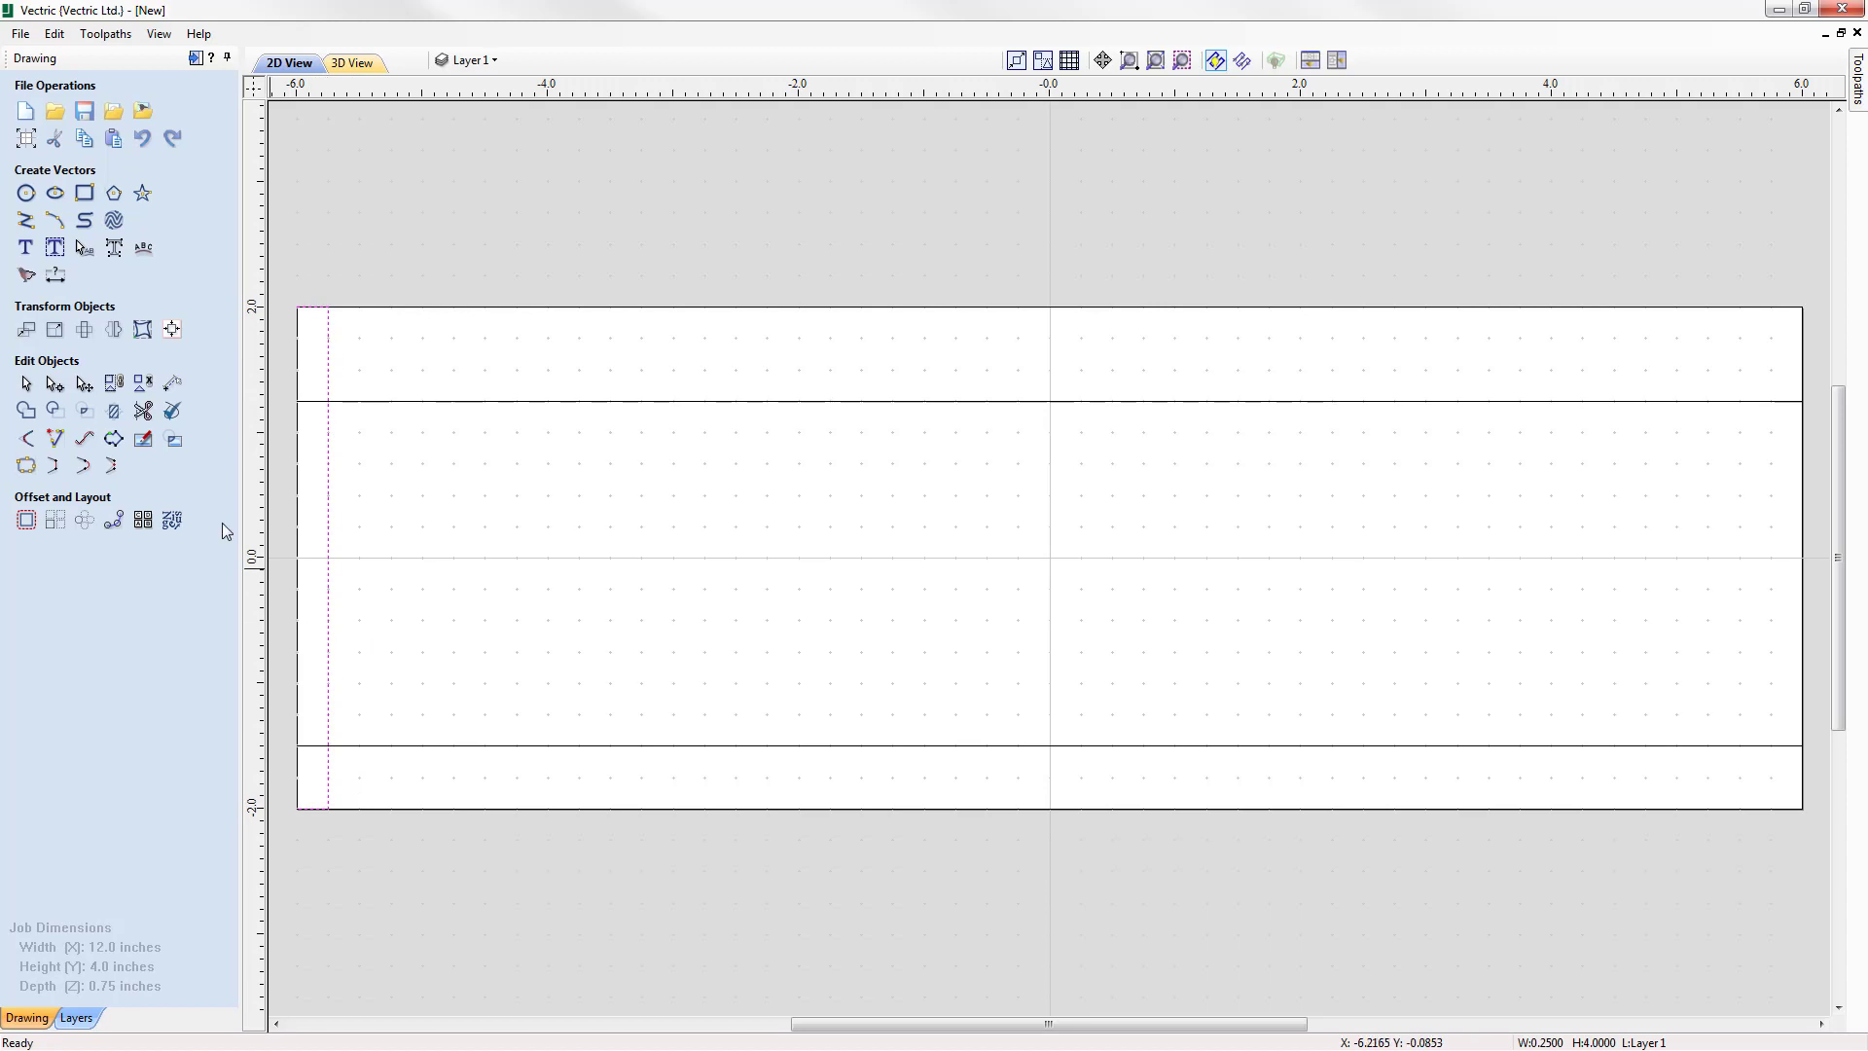
Insert two points in the polyline's long vertical span and snap them to the two inner horizontal lines
left_click(54, 385)
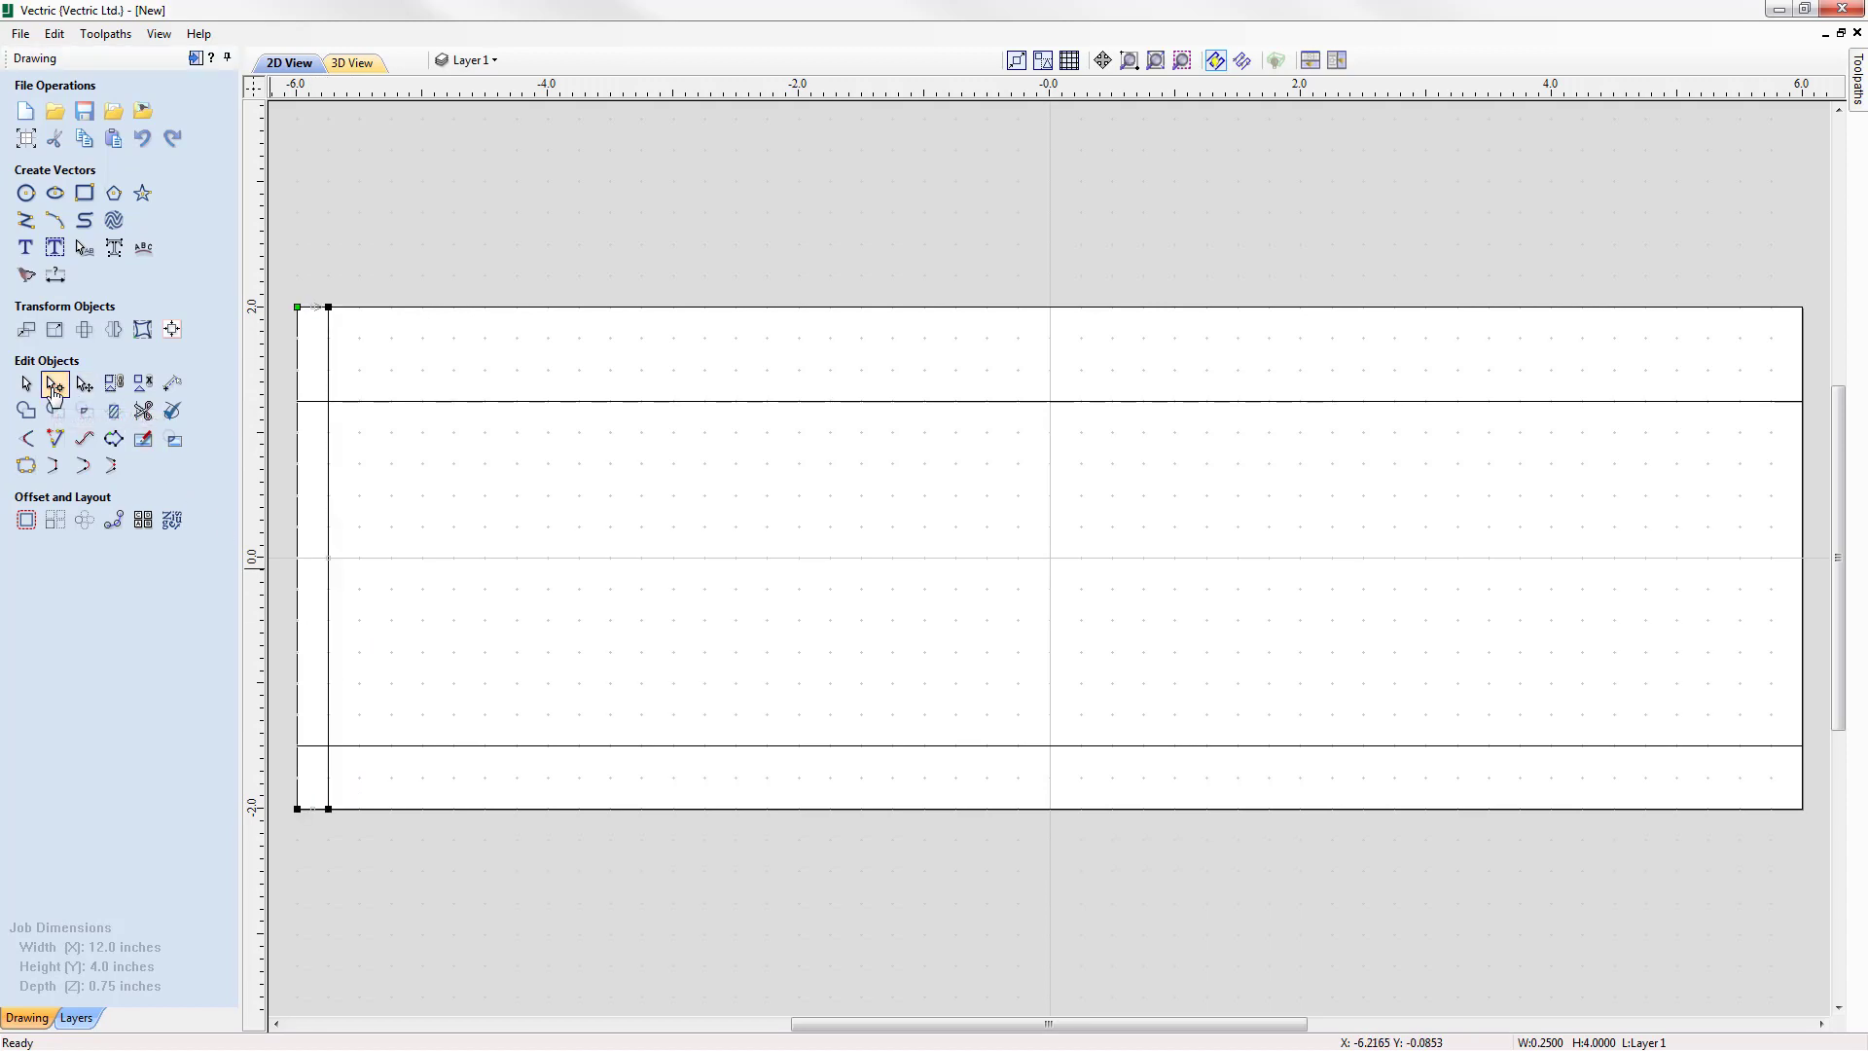
right_click(331, 365)
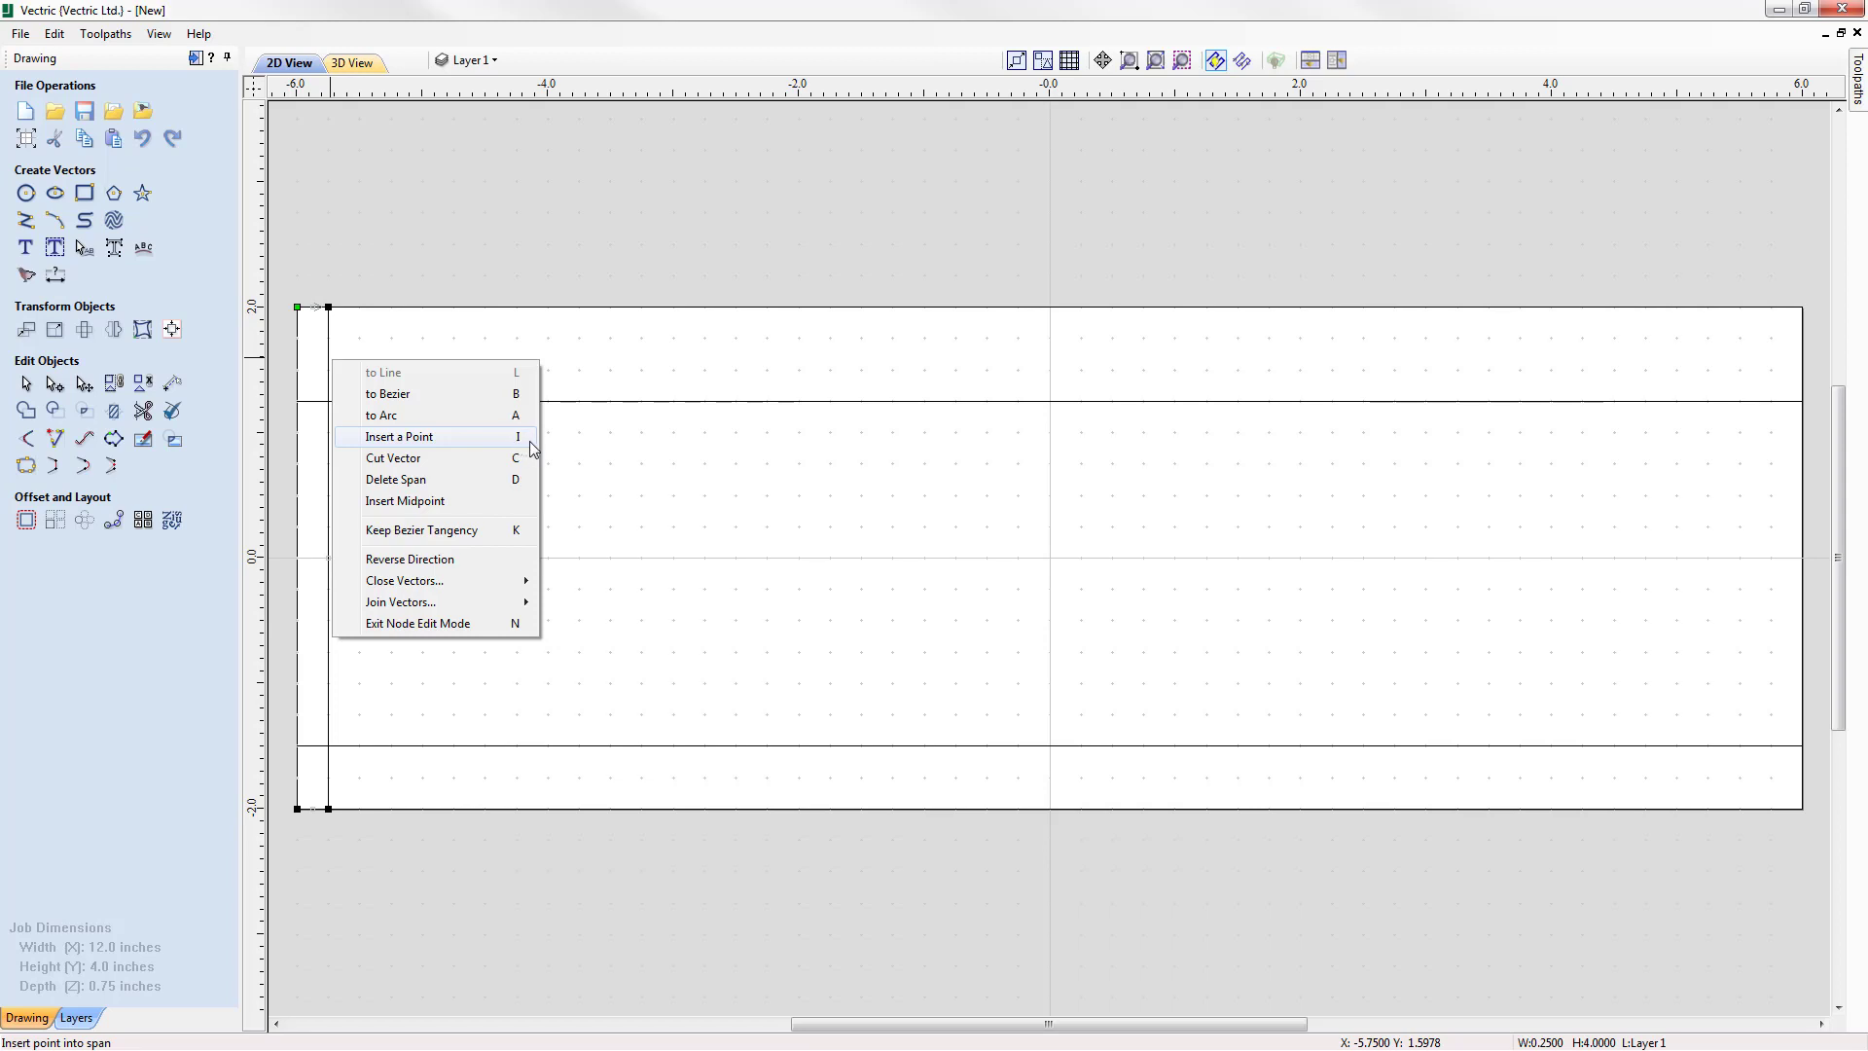
left_click(479, 440)
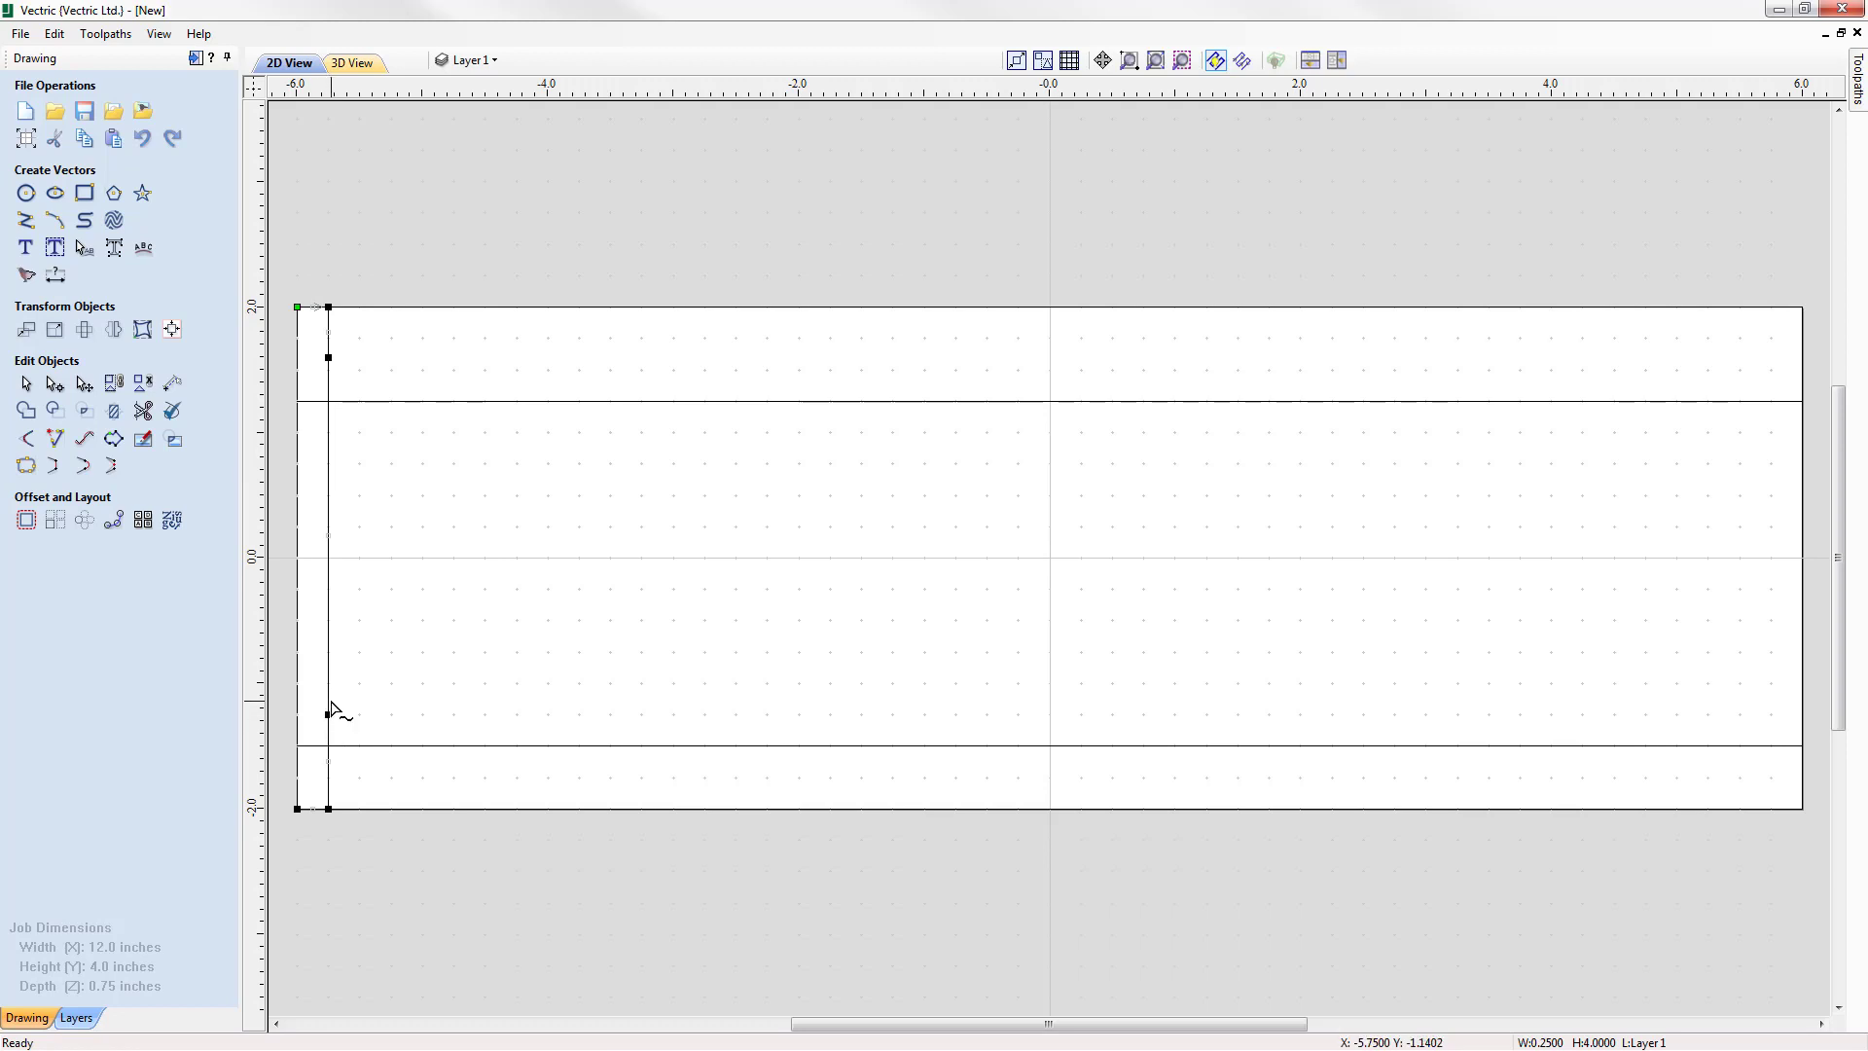
left_click(329, 358)
left_click_drag(328, 359, 329, 401)
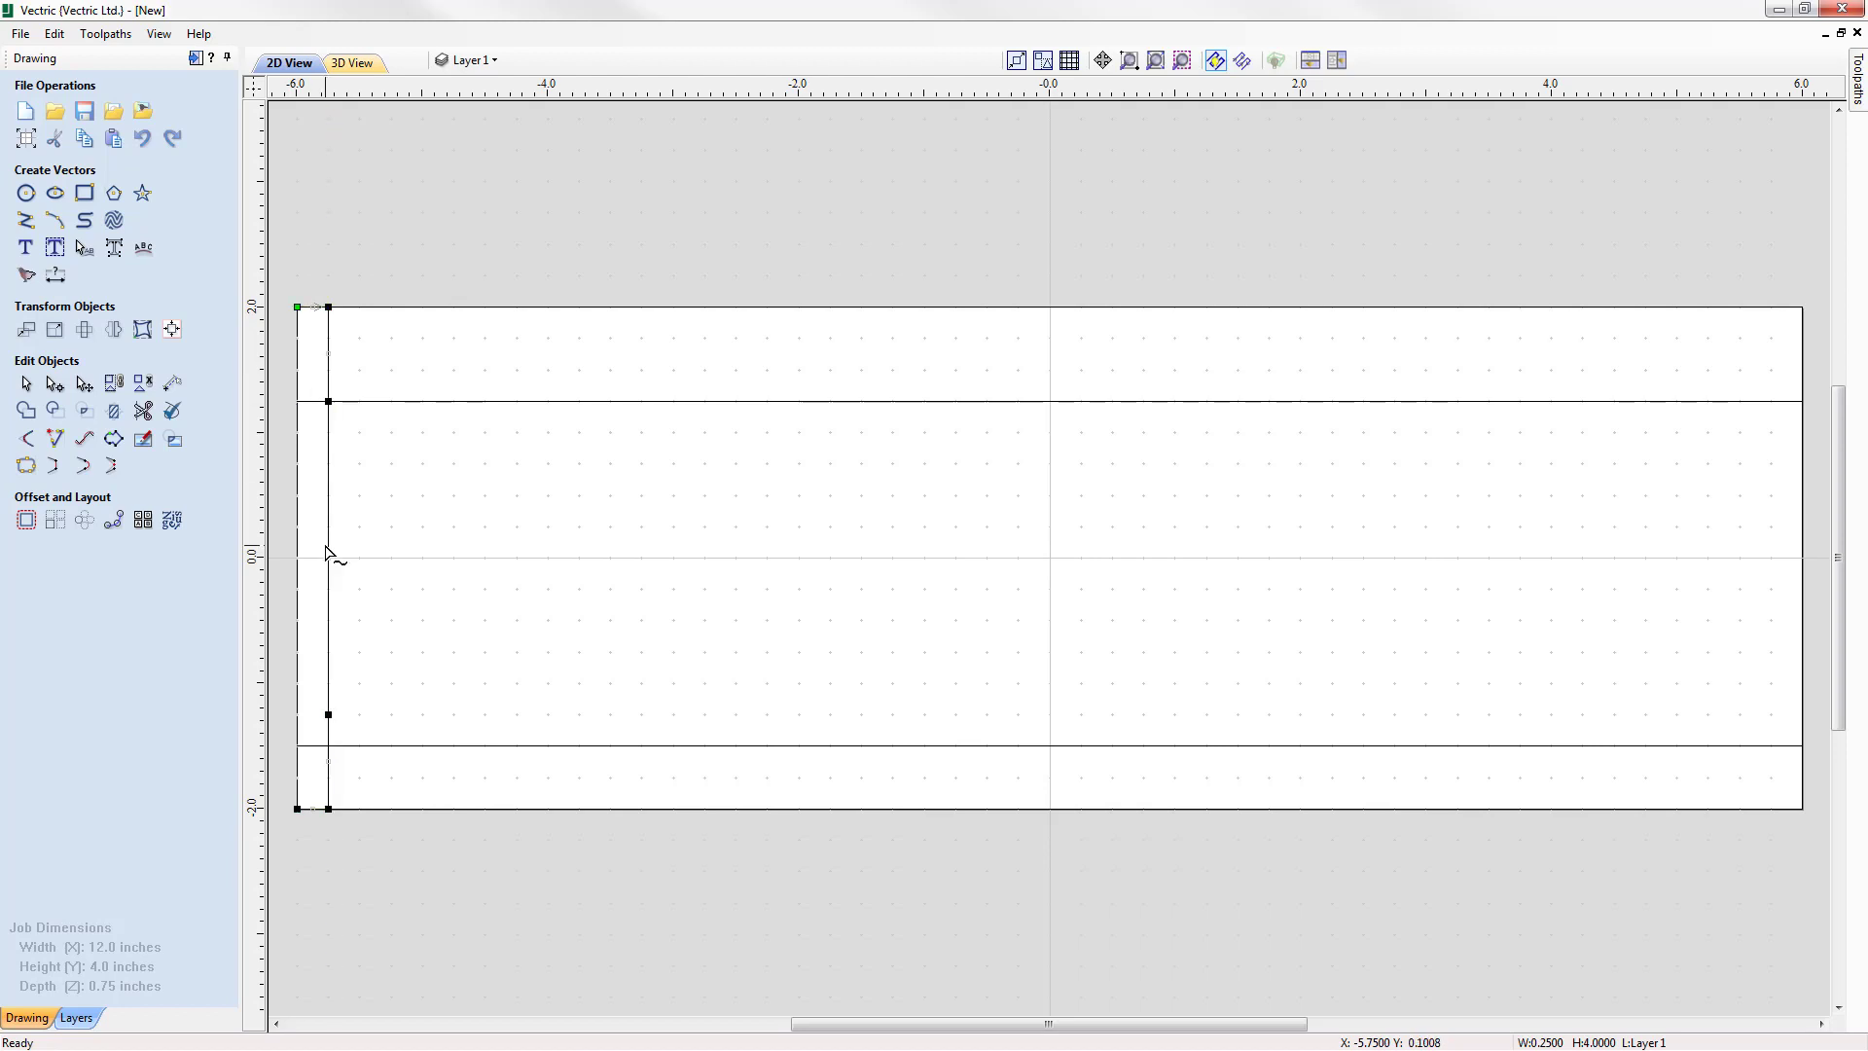
left_click(328, 716)
left_click_drag(328, 721, 329, 746)
Move the polyline's two upper right nodes 0.25 inches to the right, to X -5.5
left_click_drag(323, 296, 342, 414)
left_click_drag(329, 305, 358, 306)
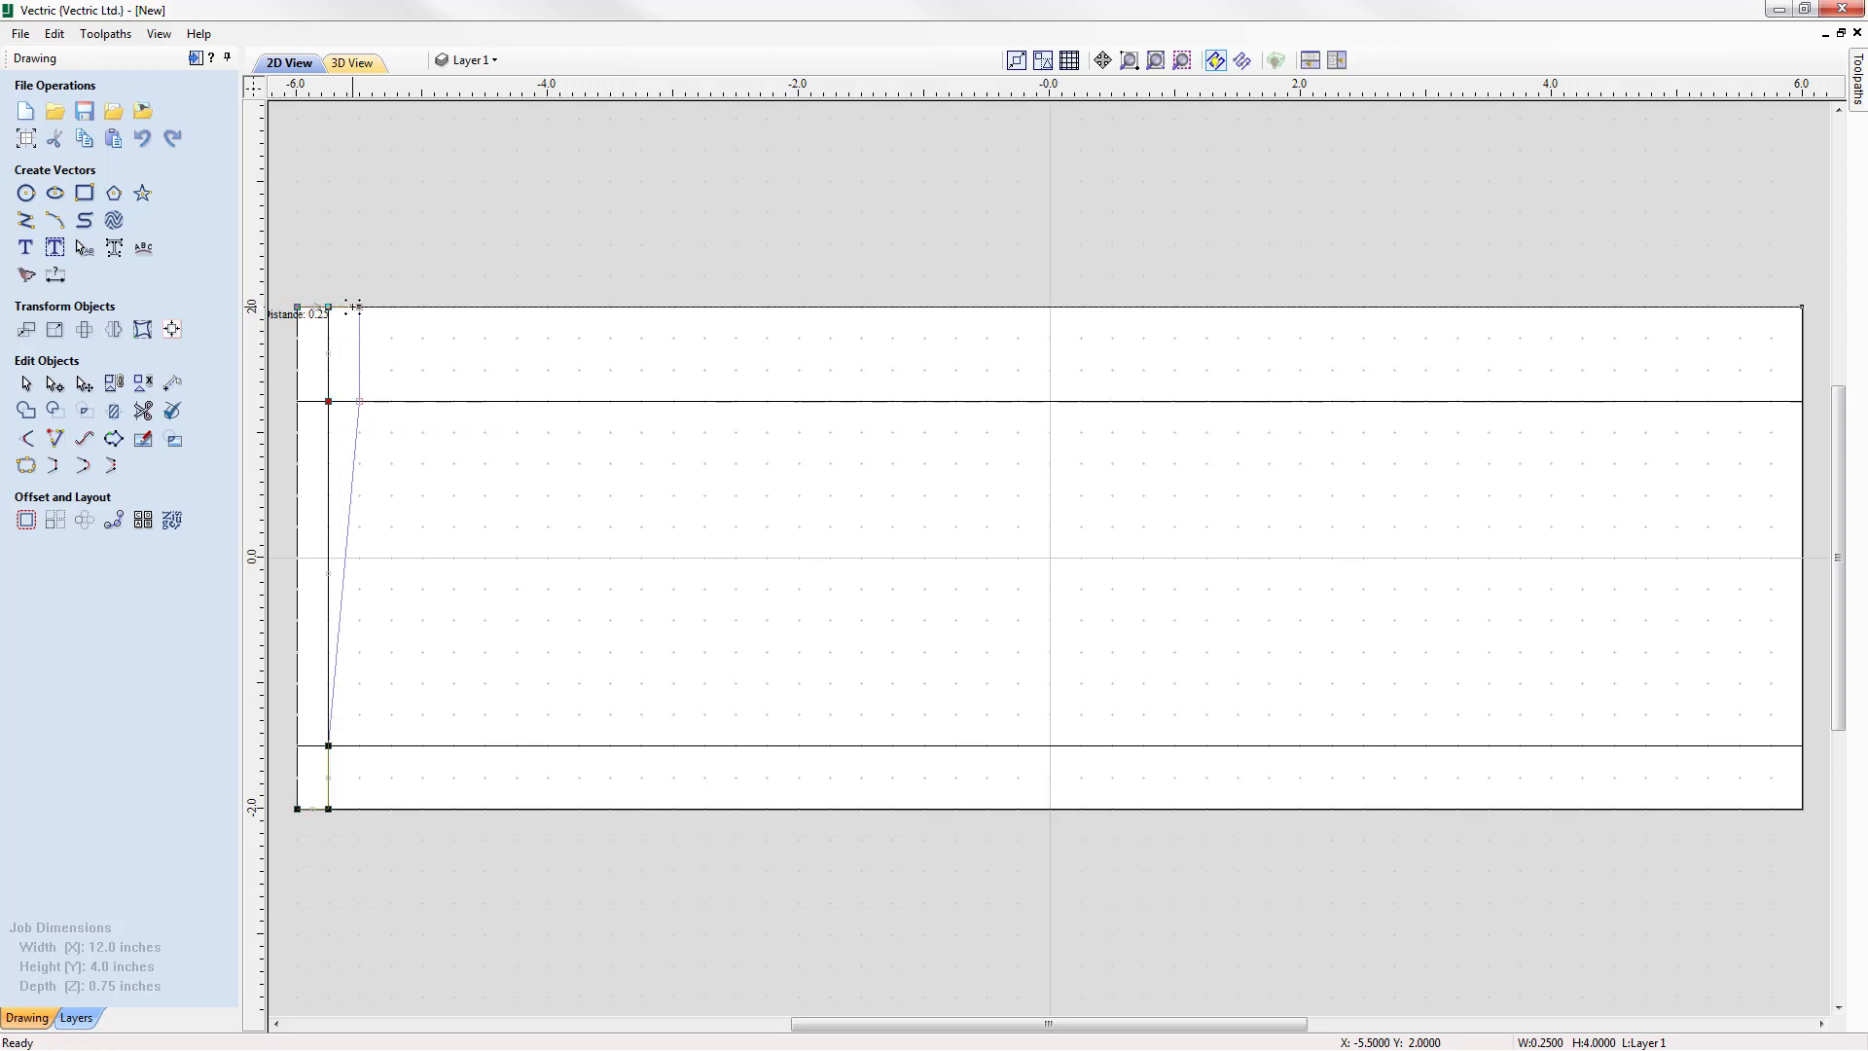
left_click_drag(356, 307, 361, 307)
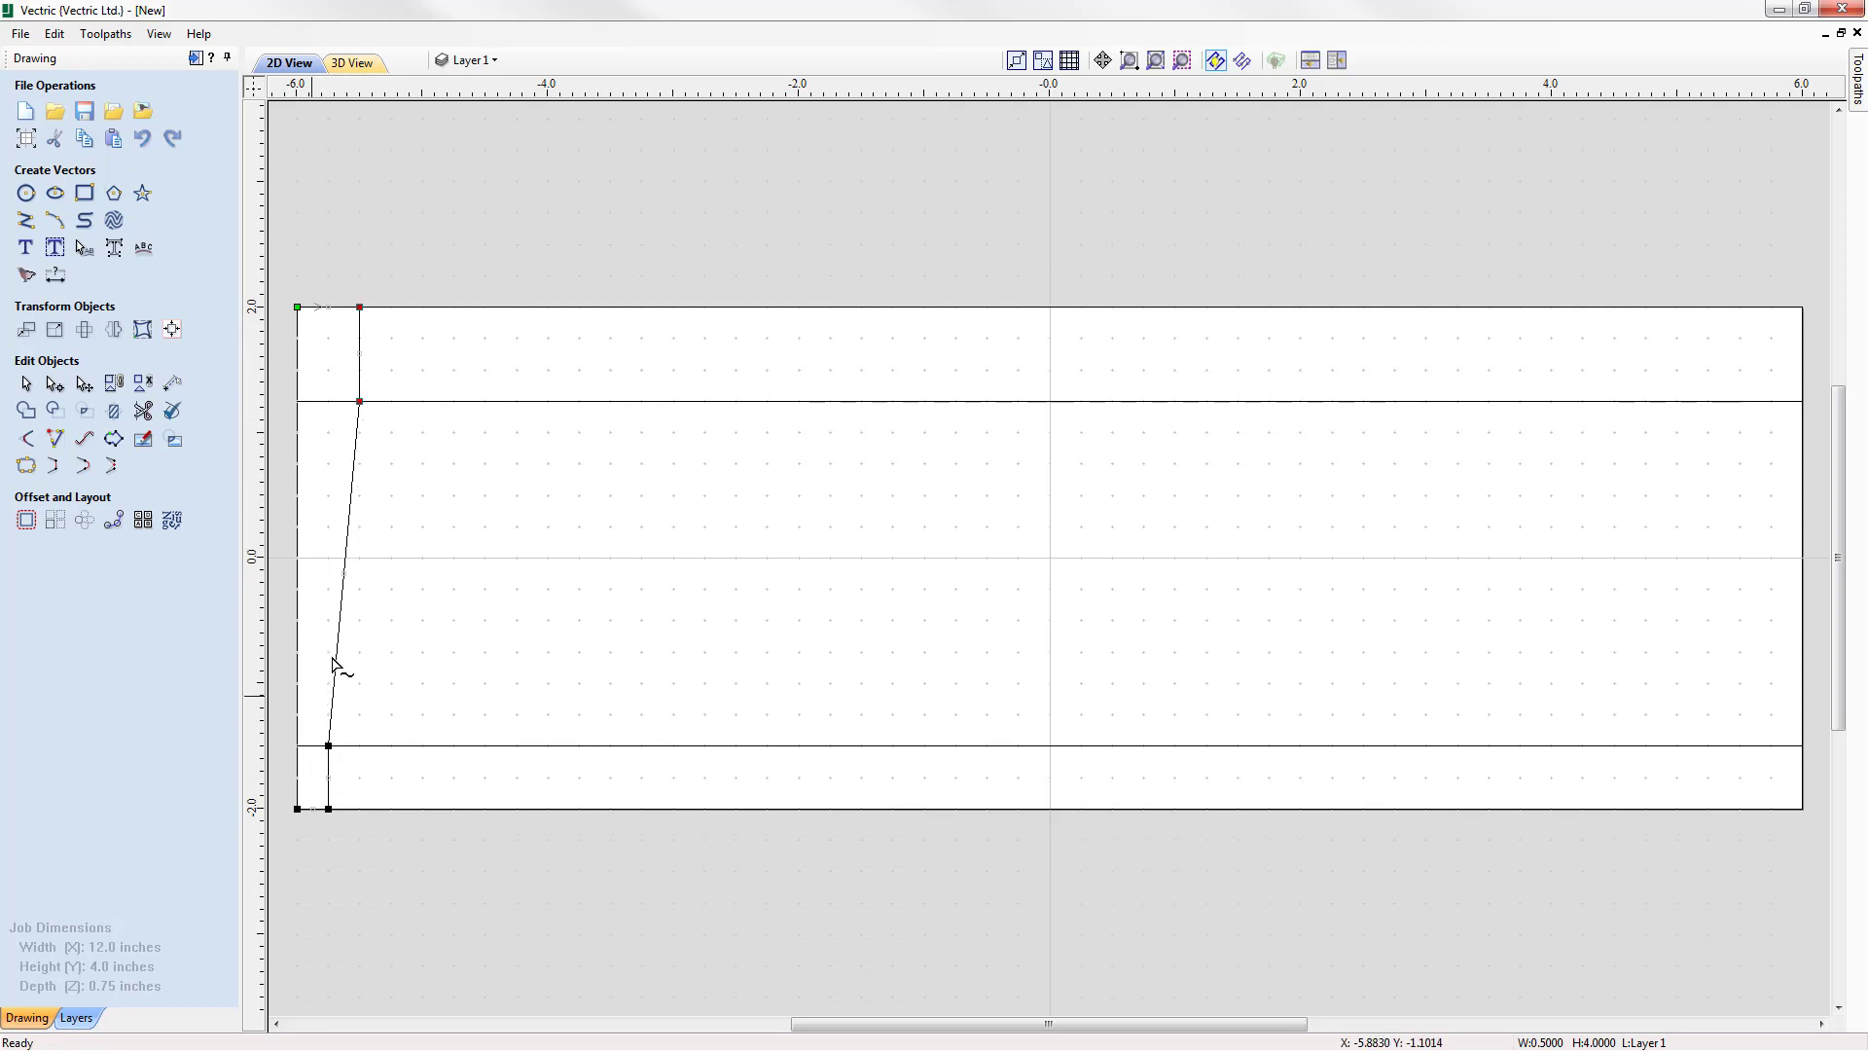
Convert the upper and middle spans to Bezier curves and pull their handles outward to form a rounded top and an S-shaped flank
right_click(360, 336)
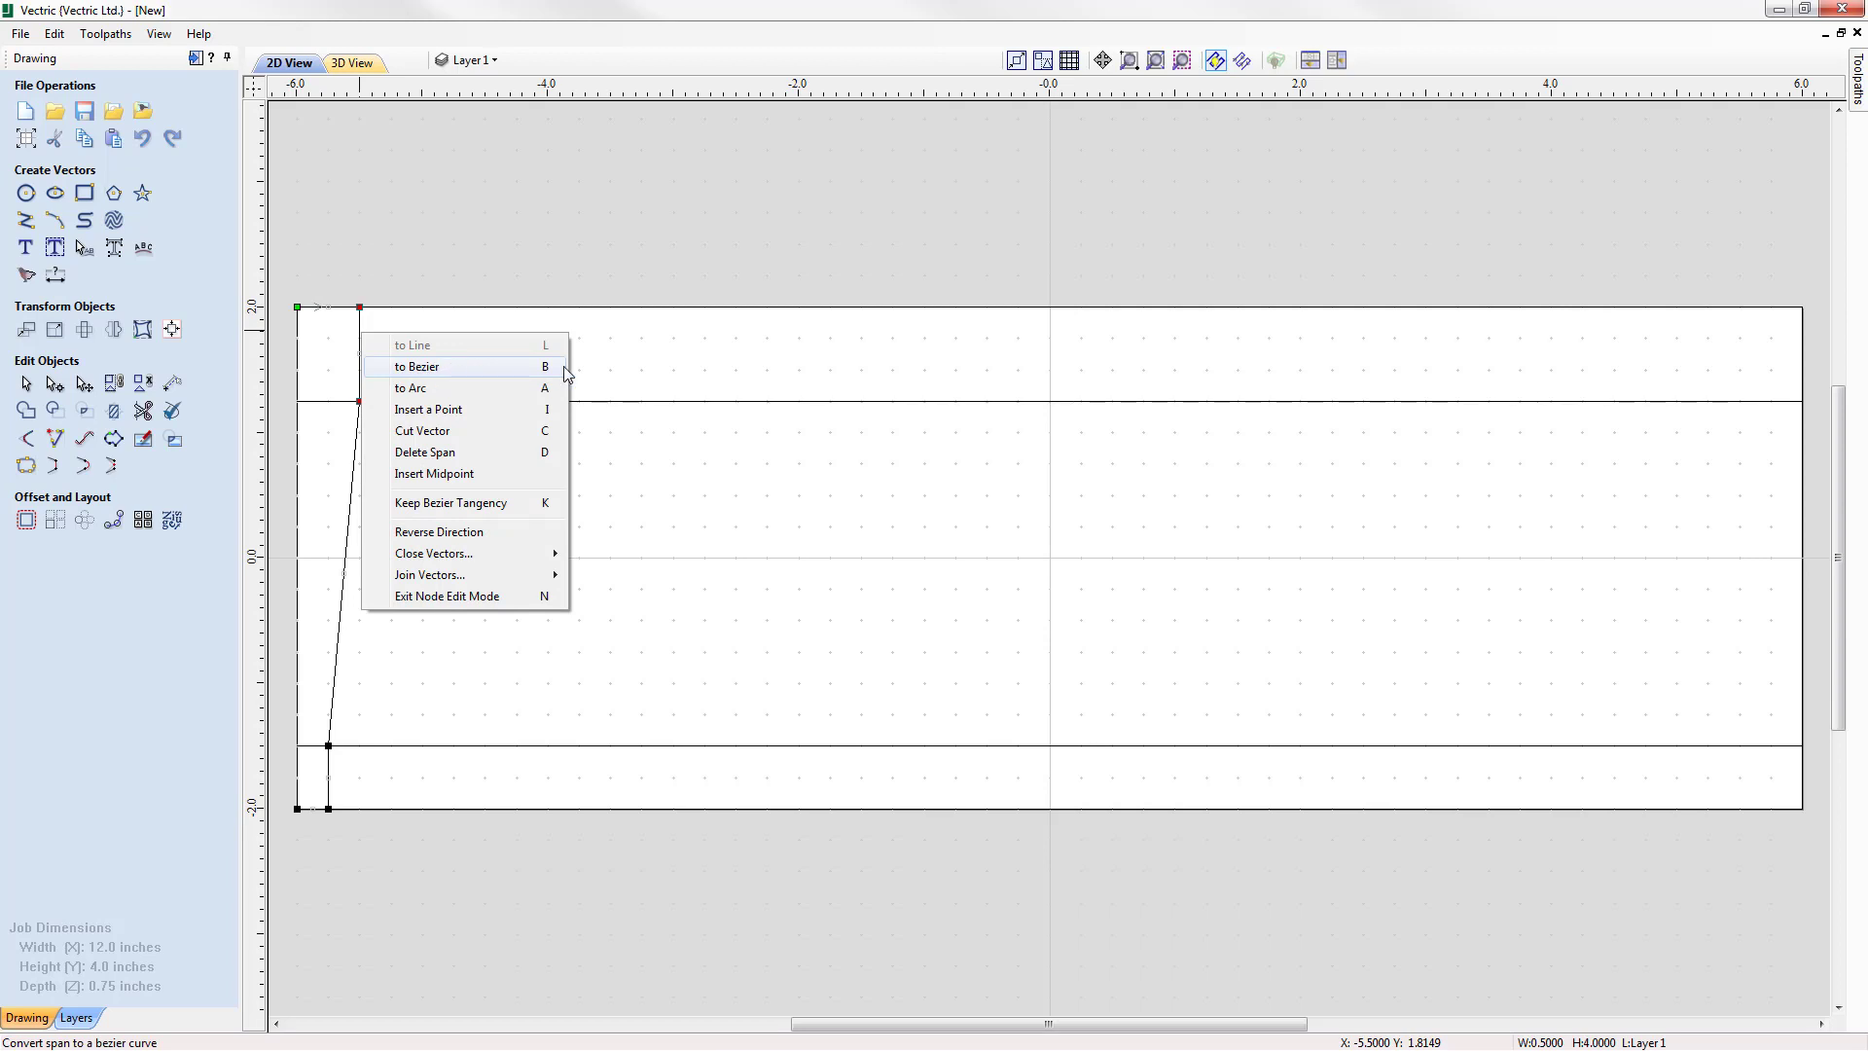
left_click(463, 368)
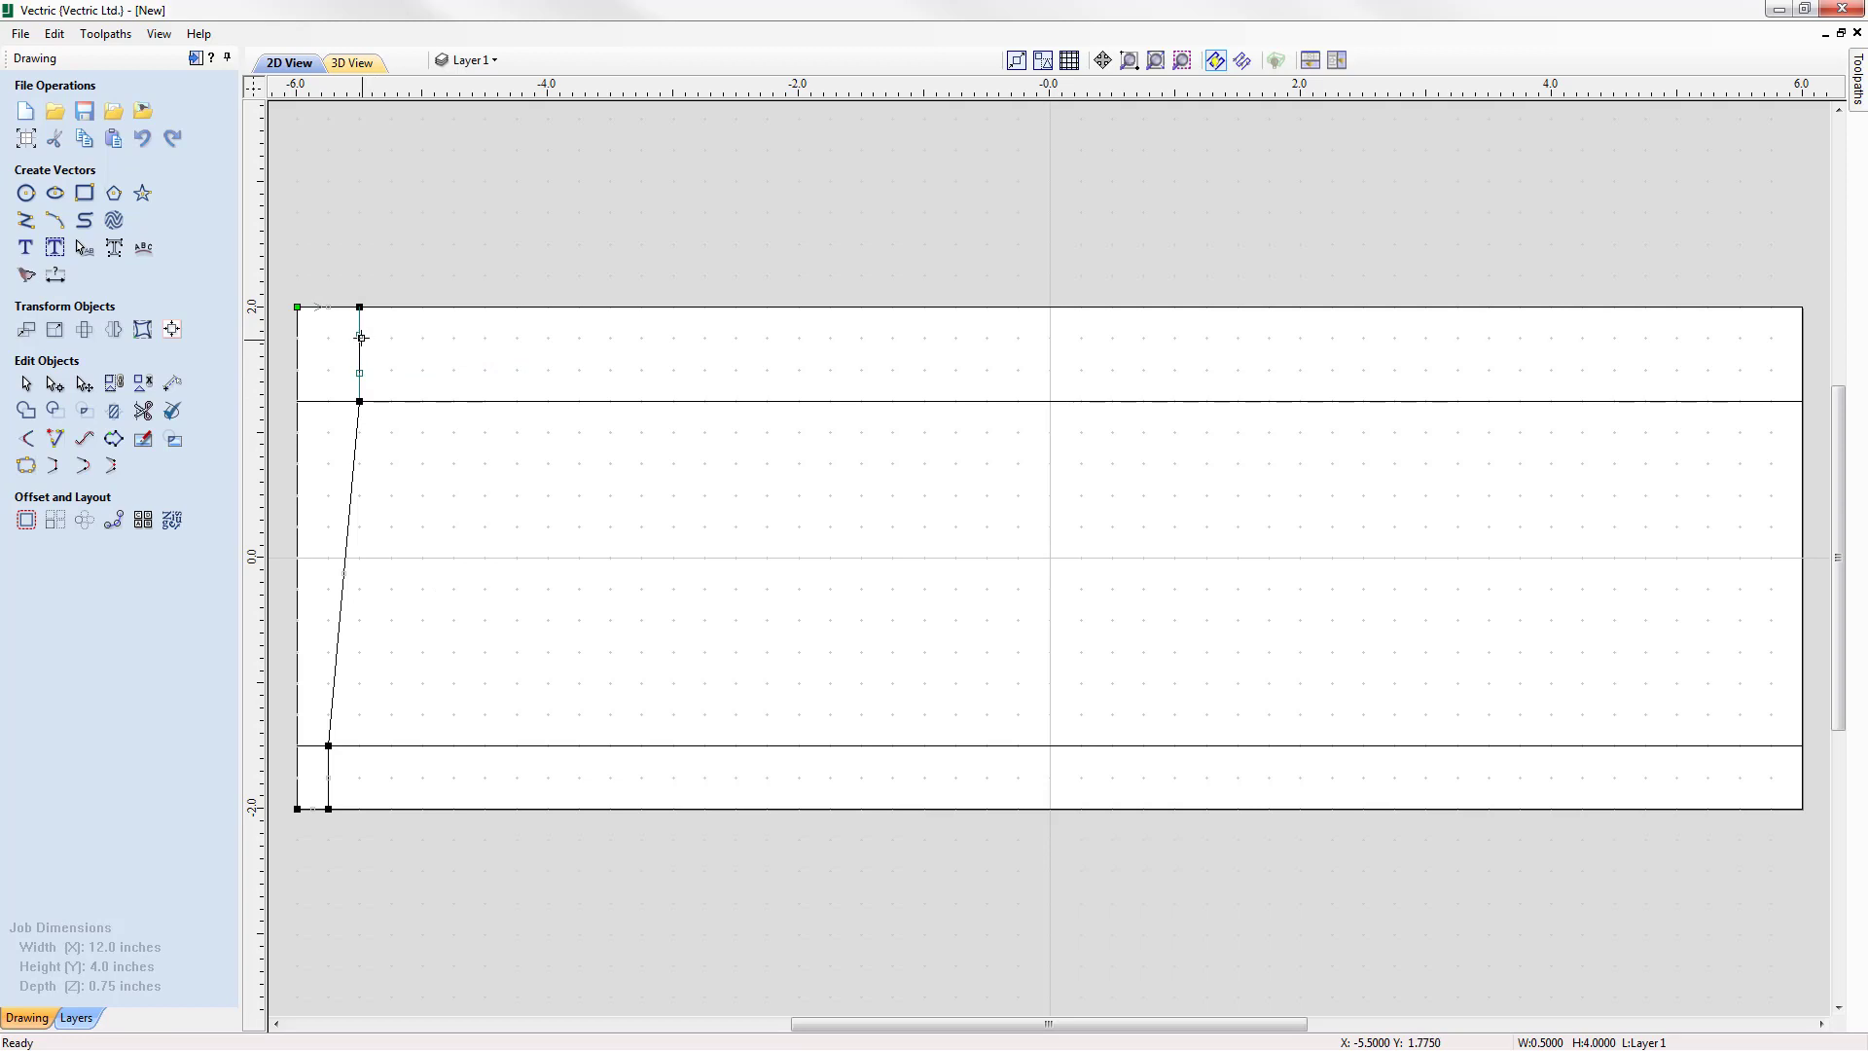
left_click_drag(359, 334, 391, 306)
left_click_drag(361, 373, 392, 401)
left_click_drag(351, 506, 422, 527)
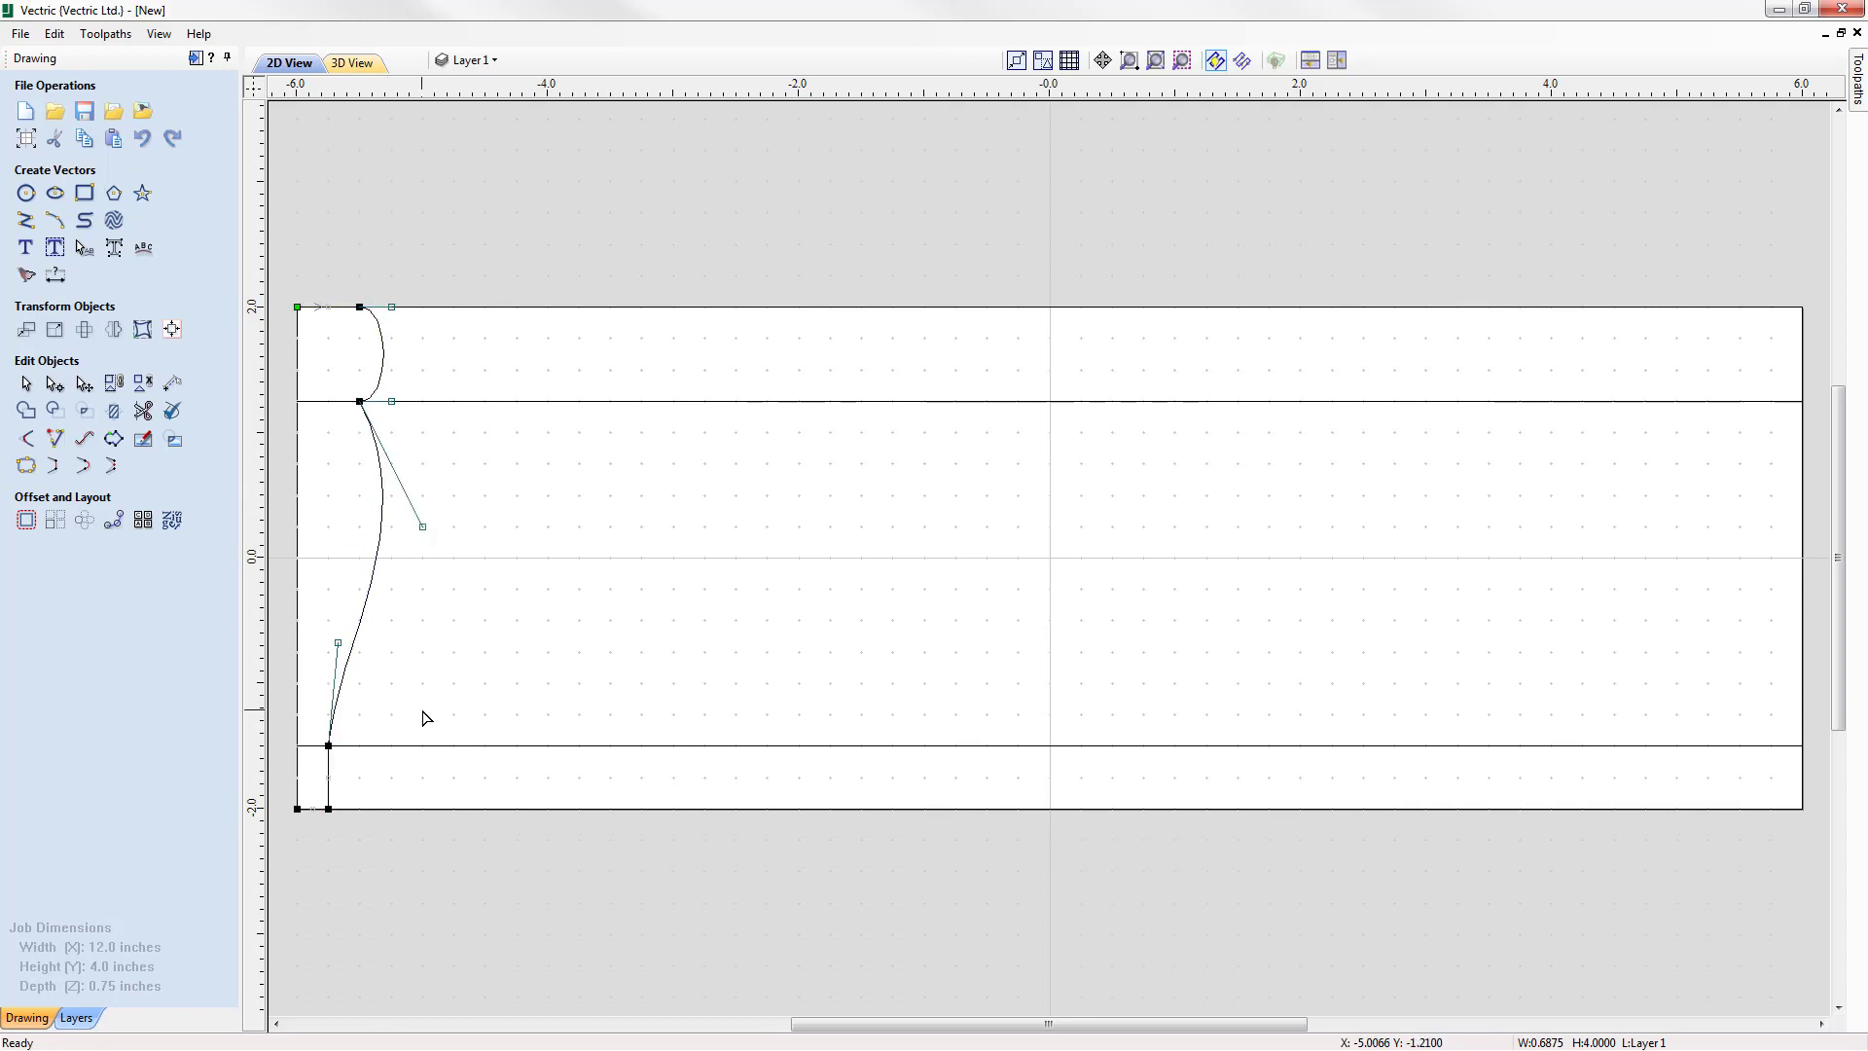
Convert the short lower vertical span to a Bezier curve and pull both handles 0.25 inches outward into a rounded bulge
right_click(332, 774)
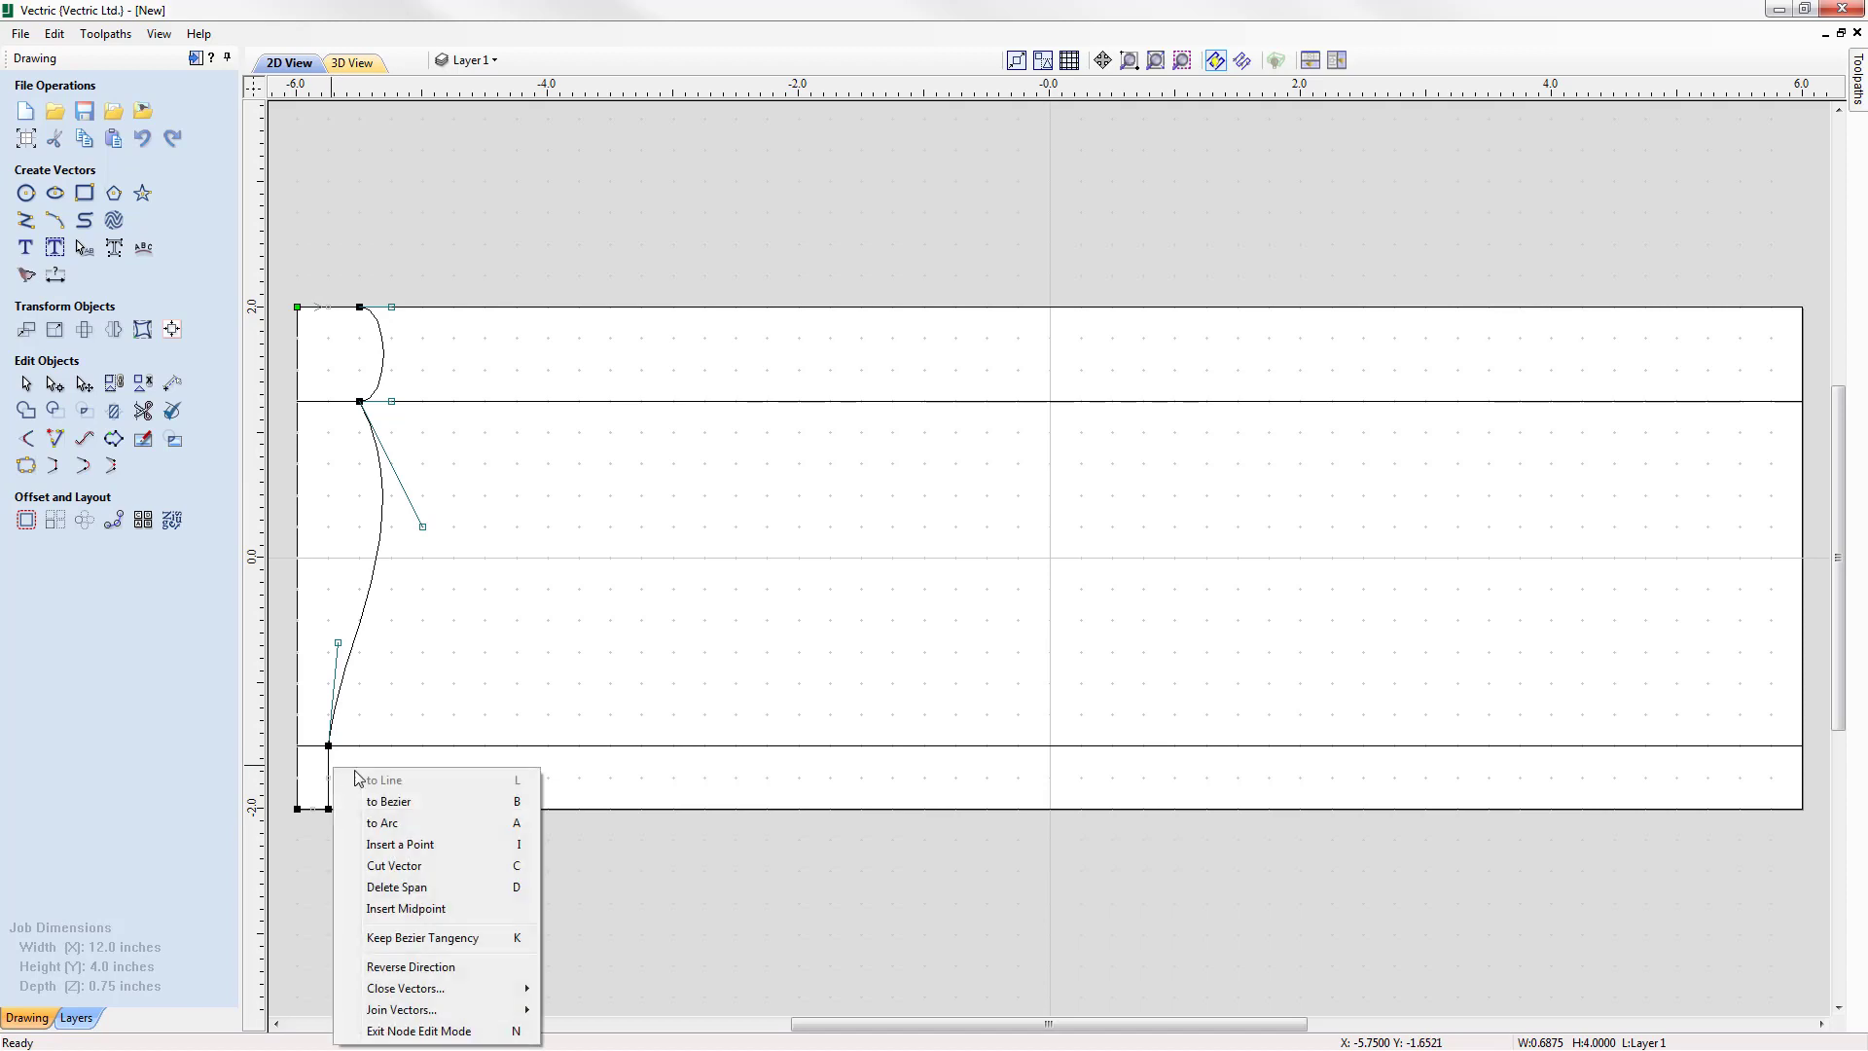
left_click(399, 807)
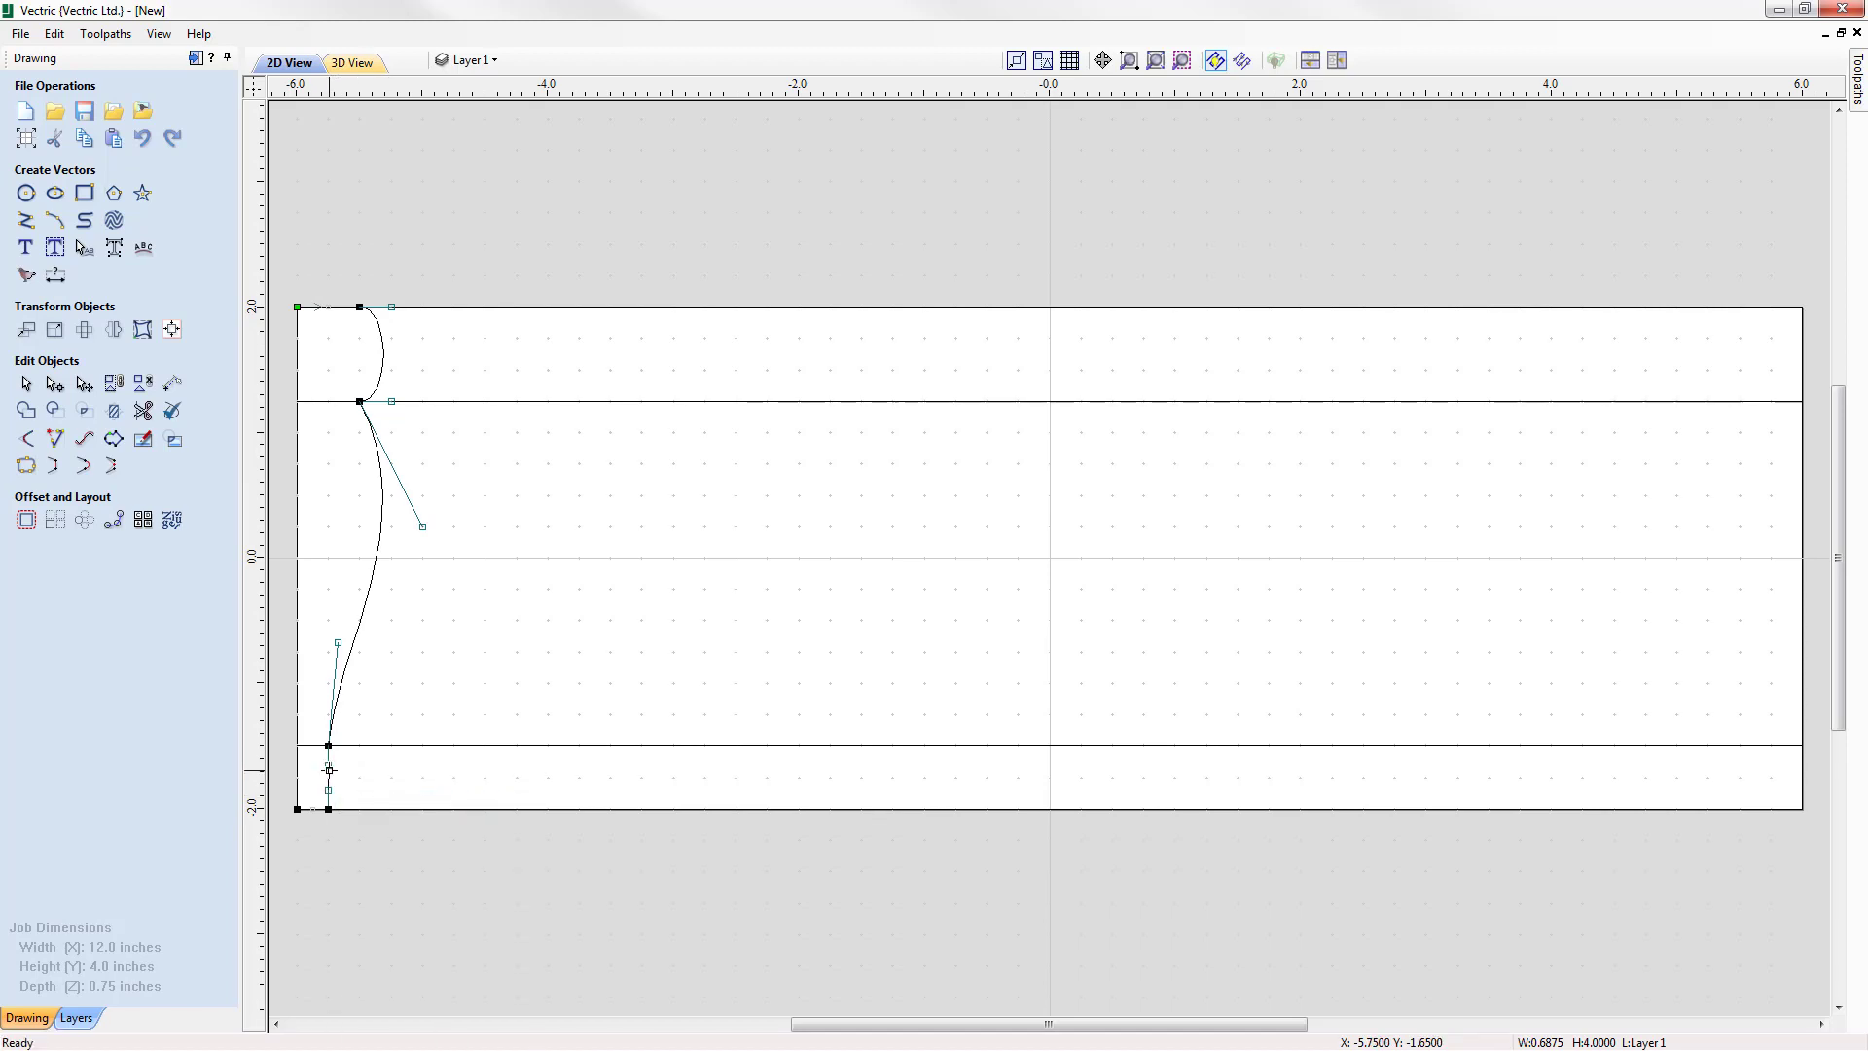
left_click(359, 745)
left_click_drag(358, 744, 359, 809)
left_click(380, 901)
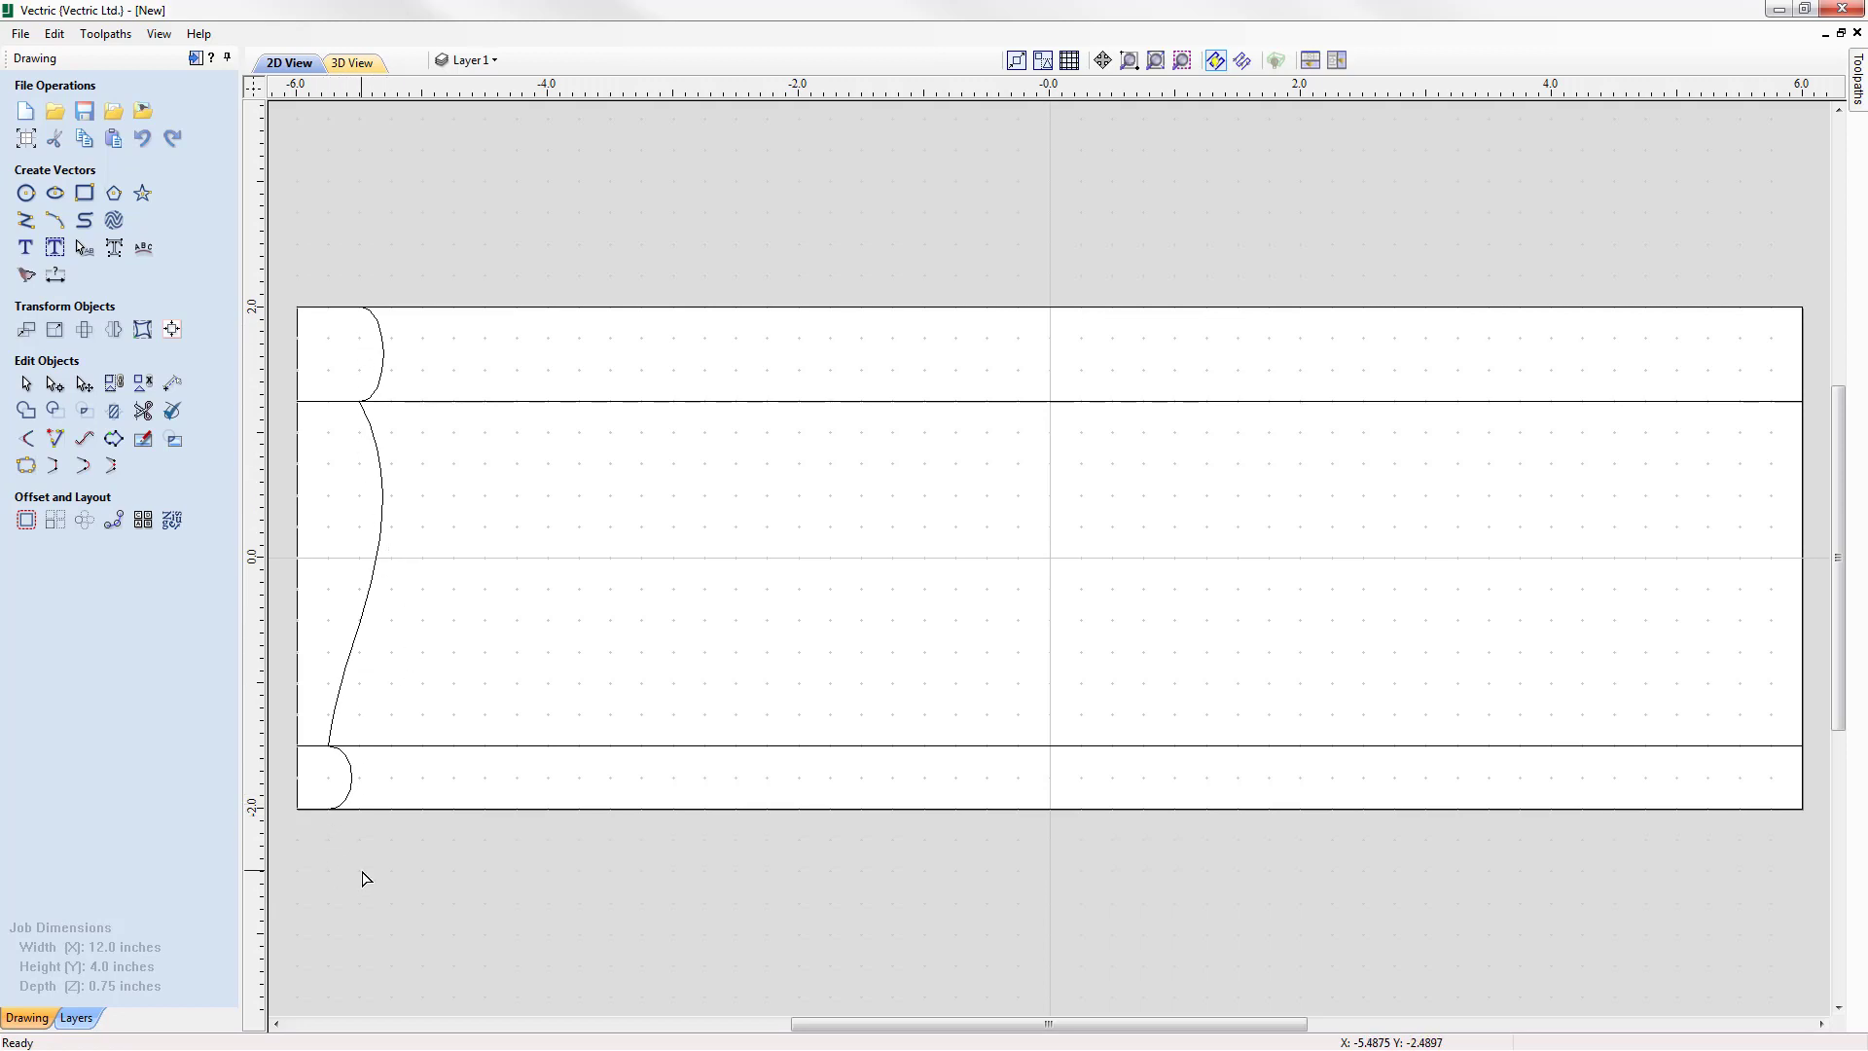
Move the molding profile vector left until it sits just outside the job's left edge, and deselect it
left_click(25, 385)
left_click(386, 488)
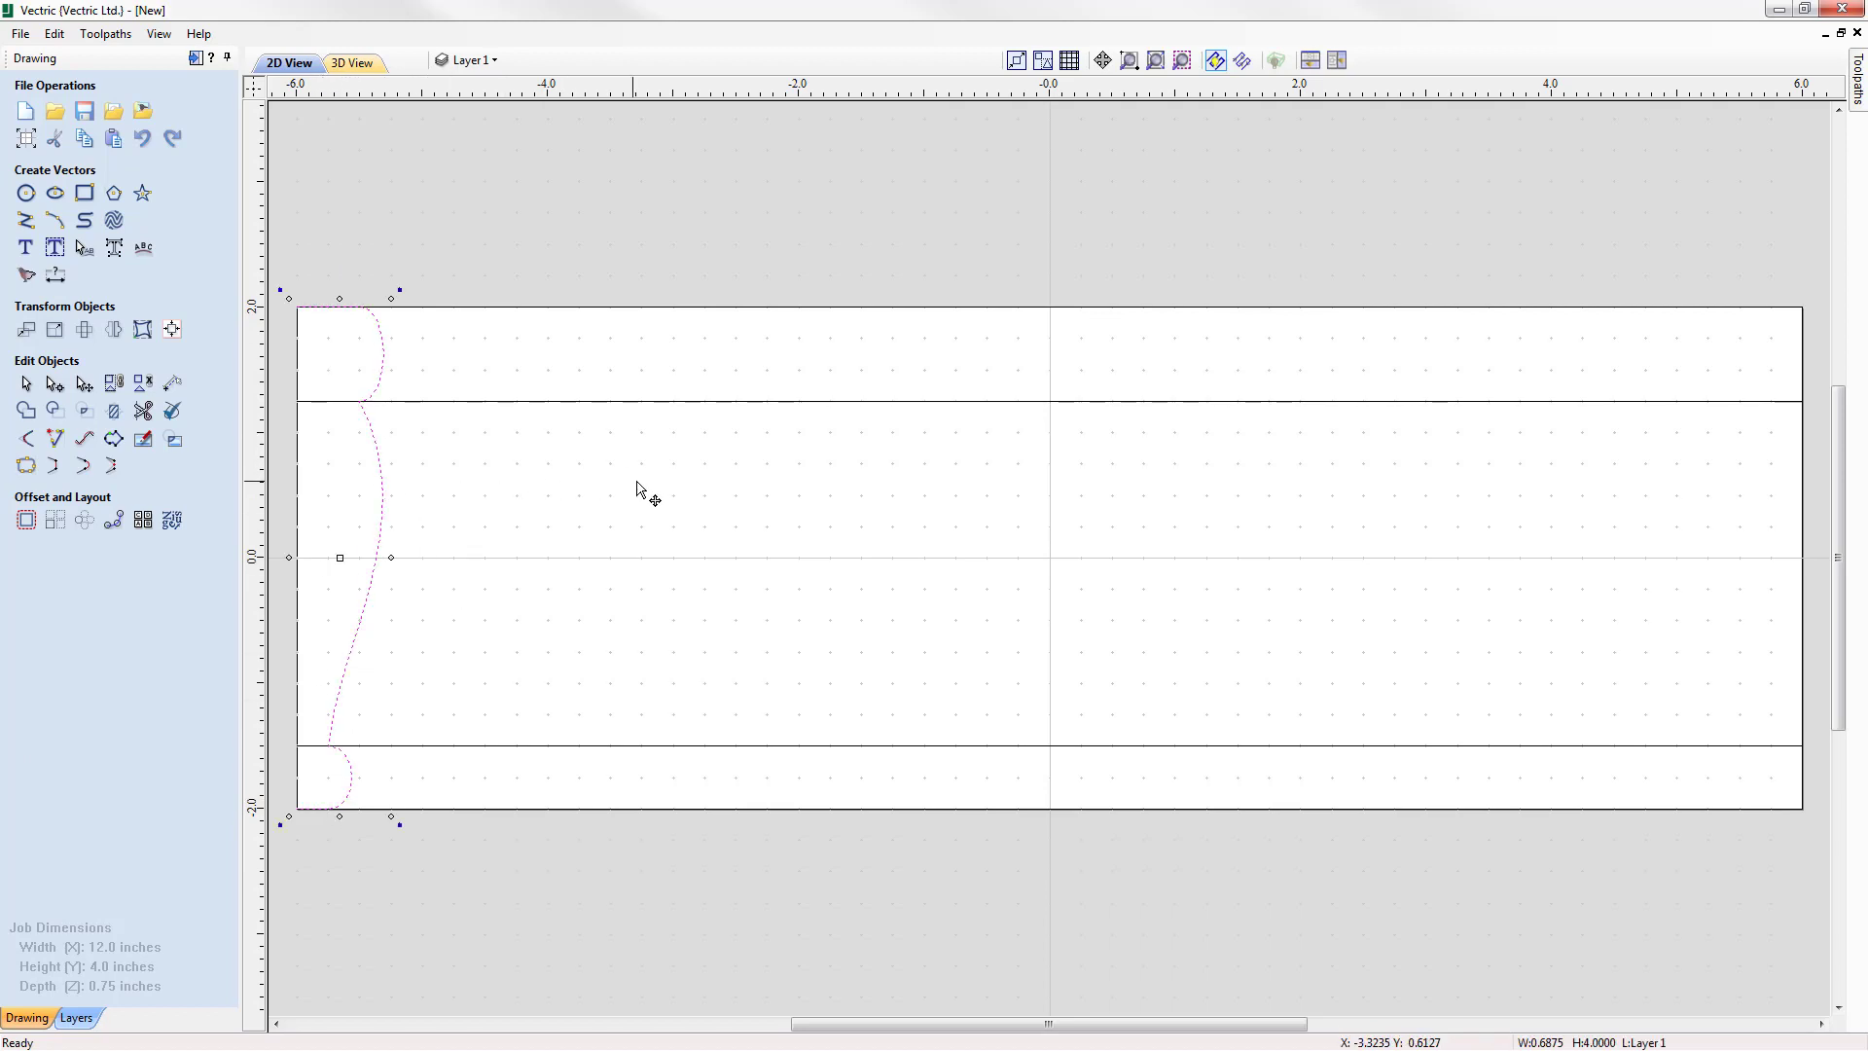
scroll(638, 489, "down", 1)
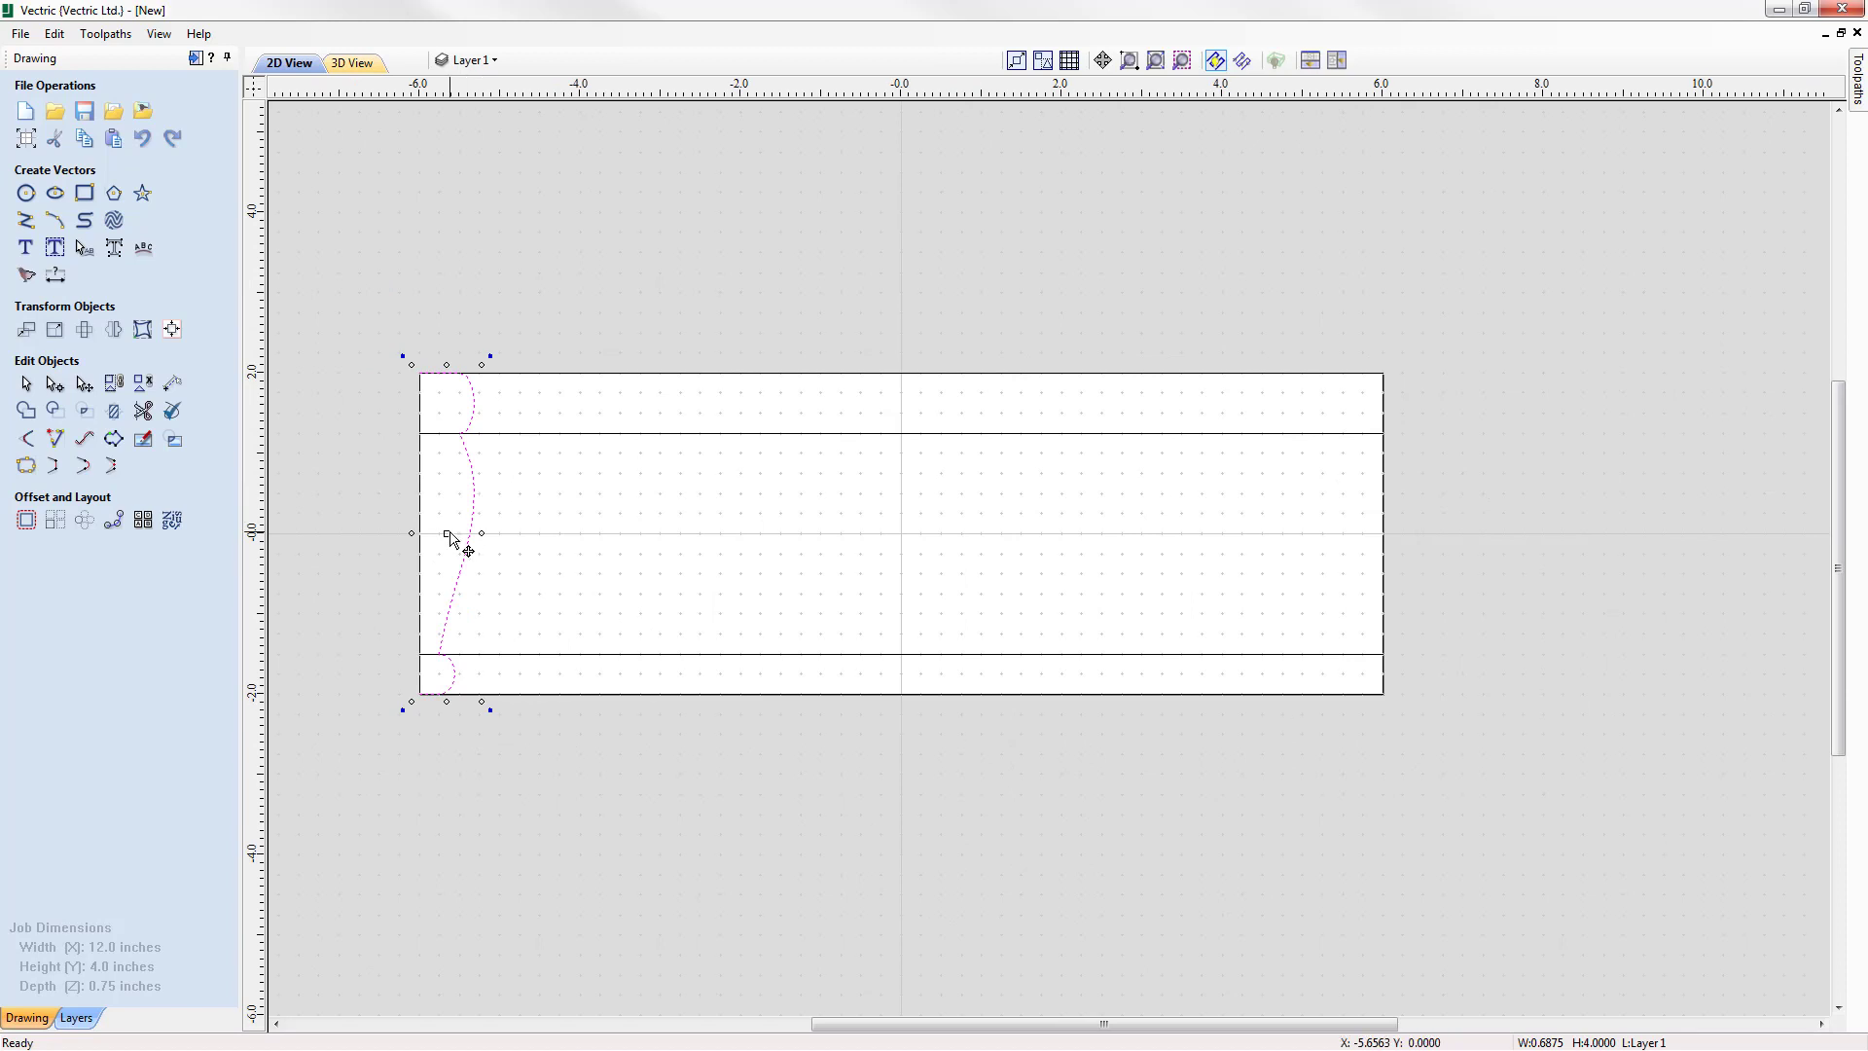
left_click_drag(446, 533, 375, 532)
left_click(760, 533)
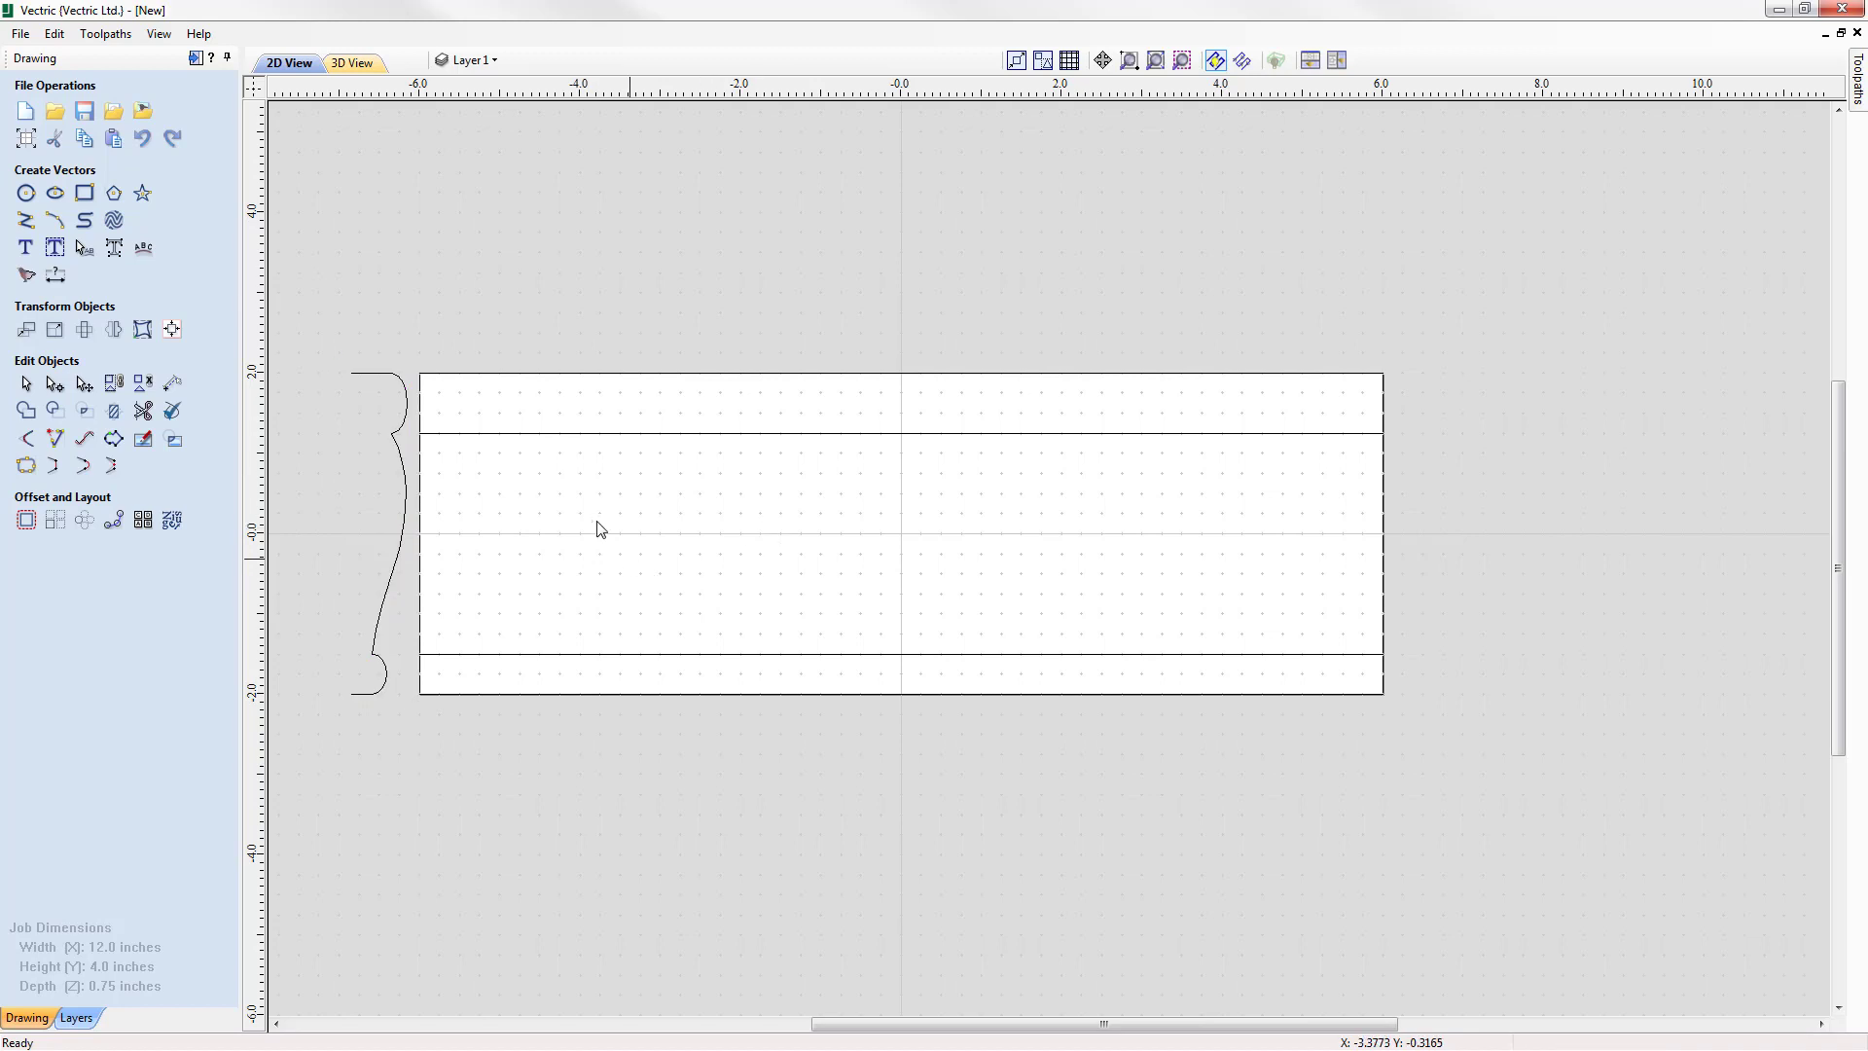
Turn off grid snapping and smart snapping, and reduce the snapping radius to its smallest setting
left_click(1069, 61)
scroll(558, 438, "up", 1)
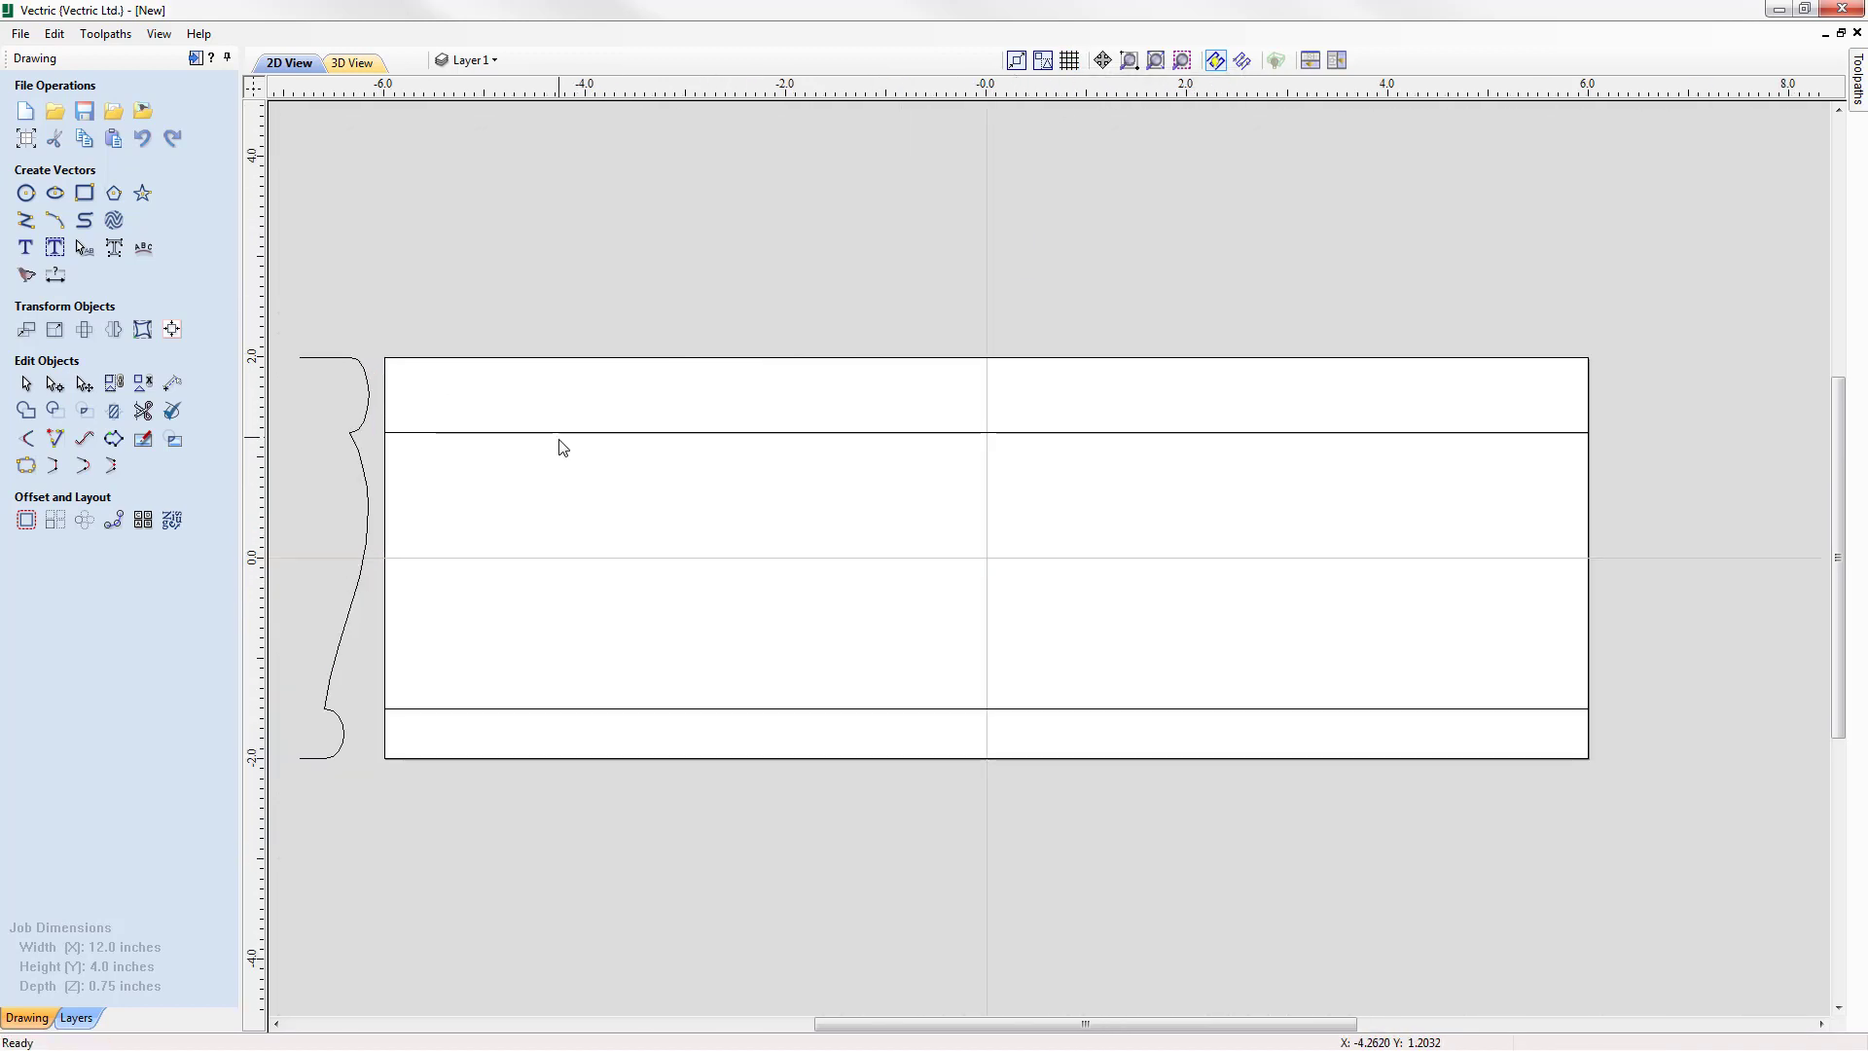
left_click(1042, 60)
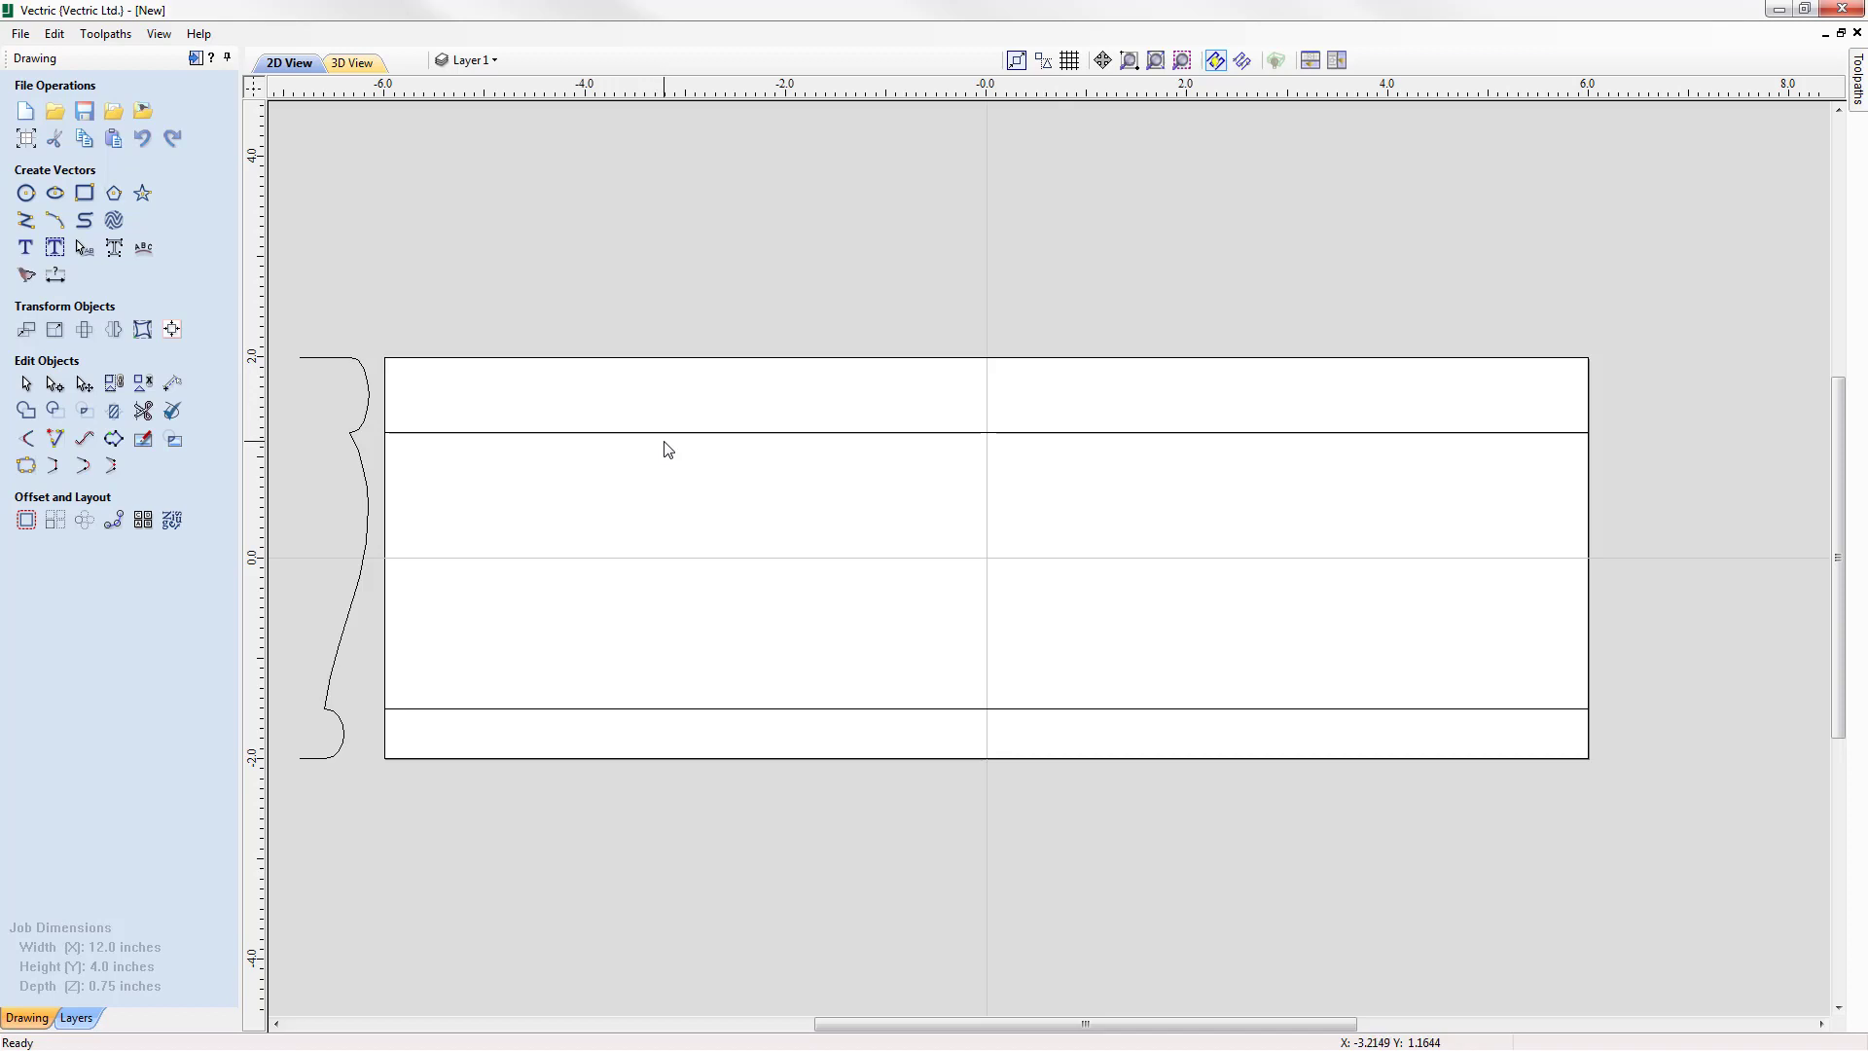
left_click(54, 33)
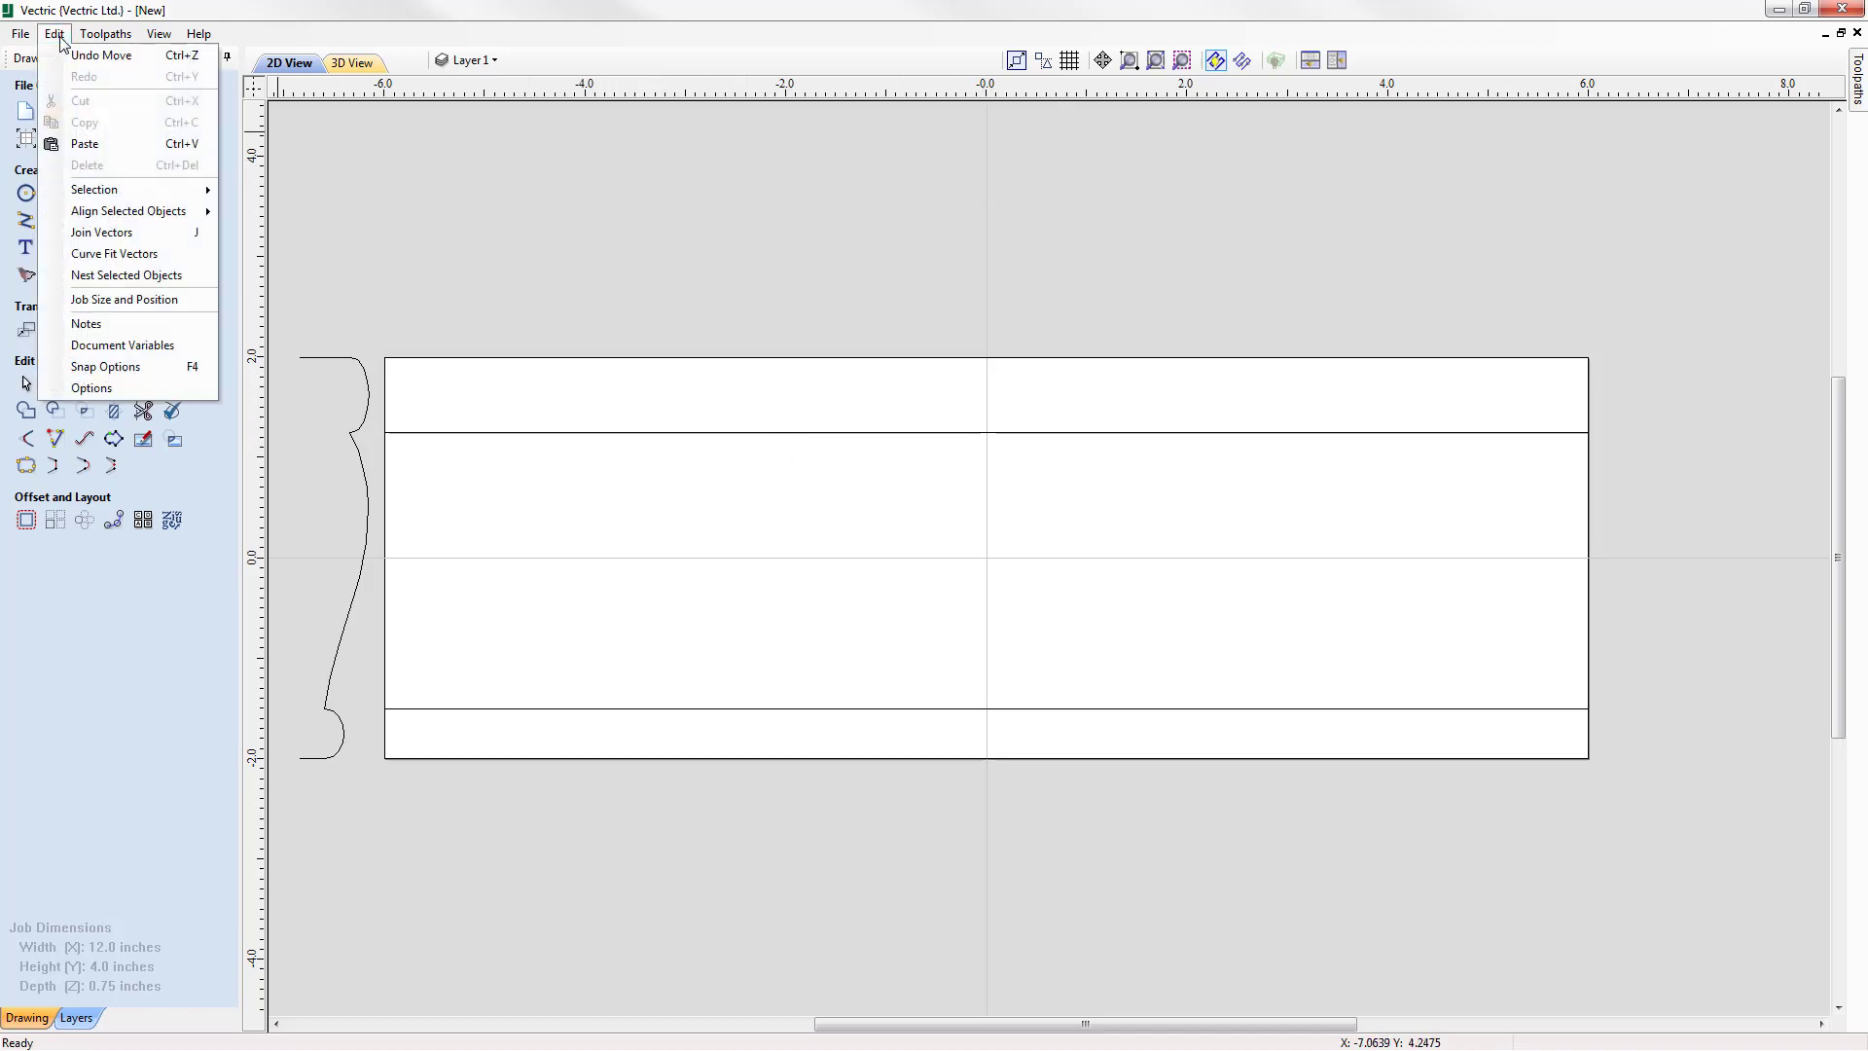
left_click(167, 372)
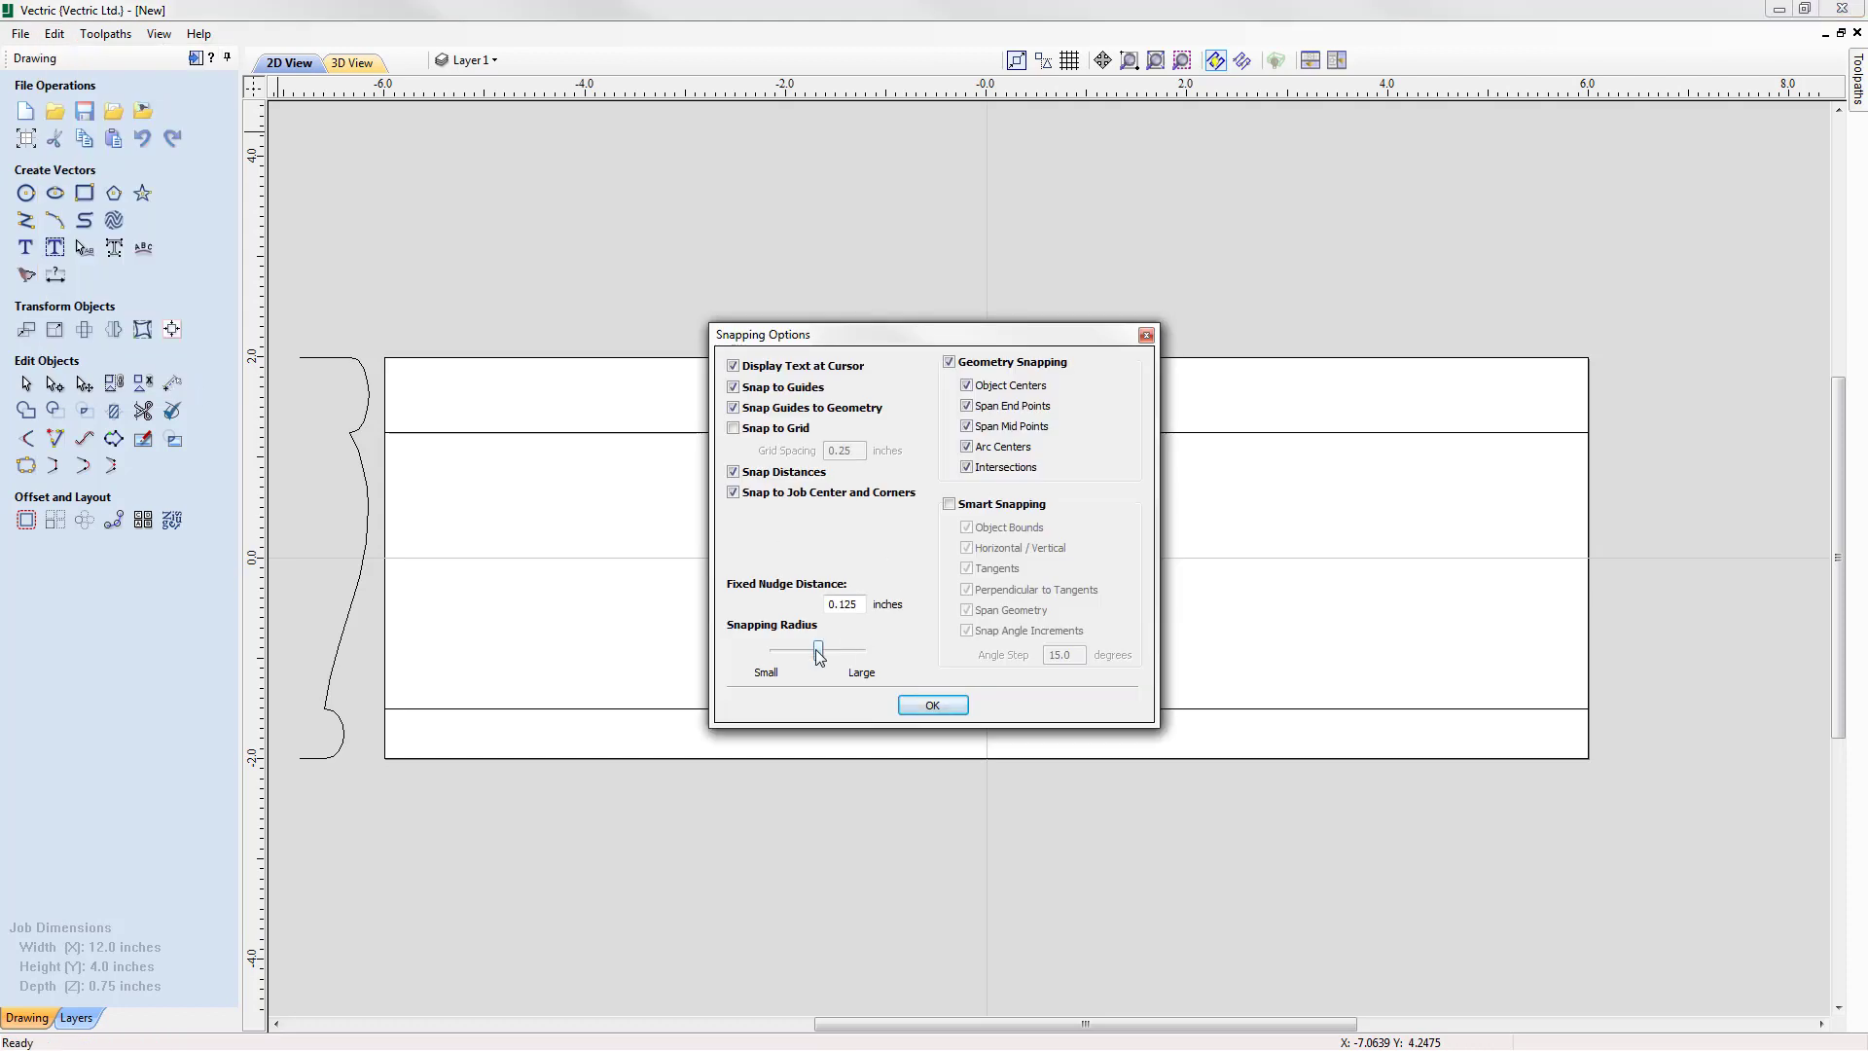
left_click_drag(815, 649, 767, 652)
left_click(932, 705)
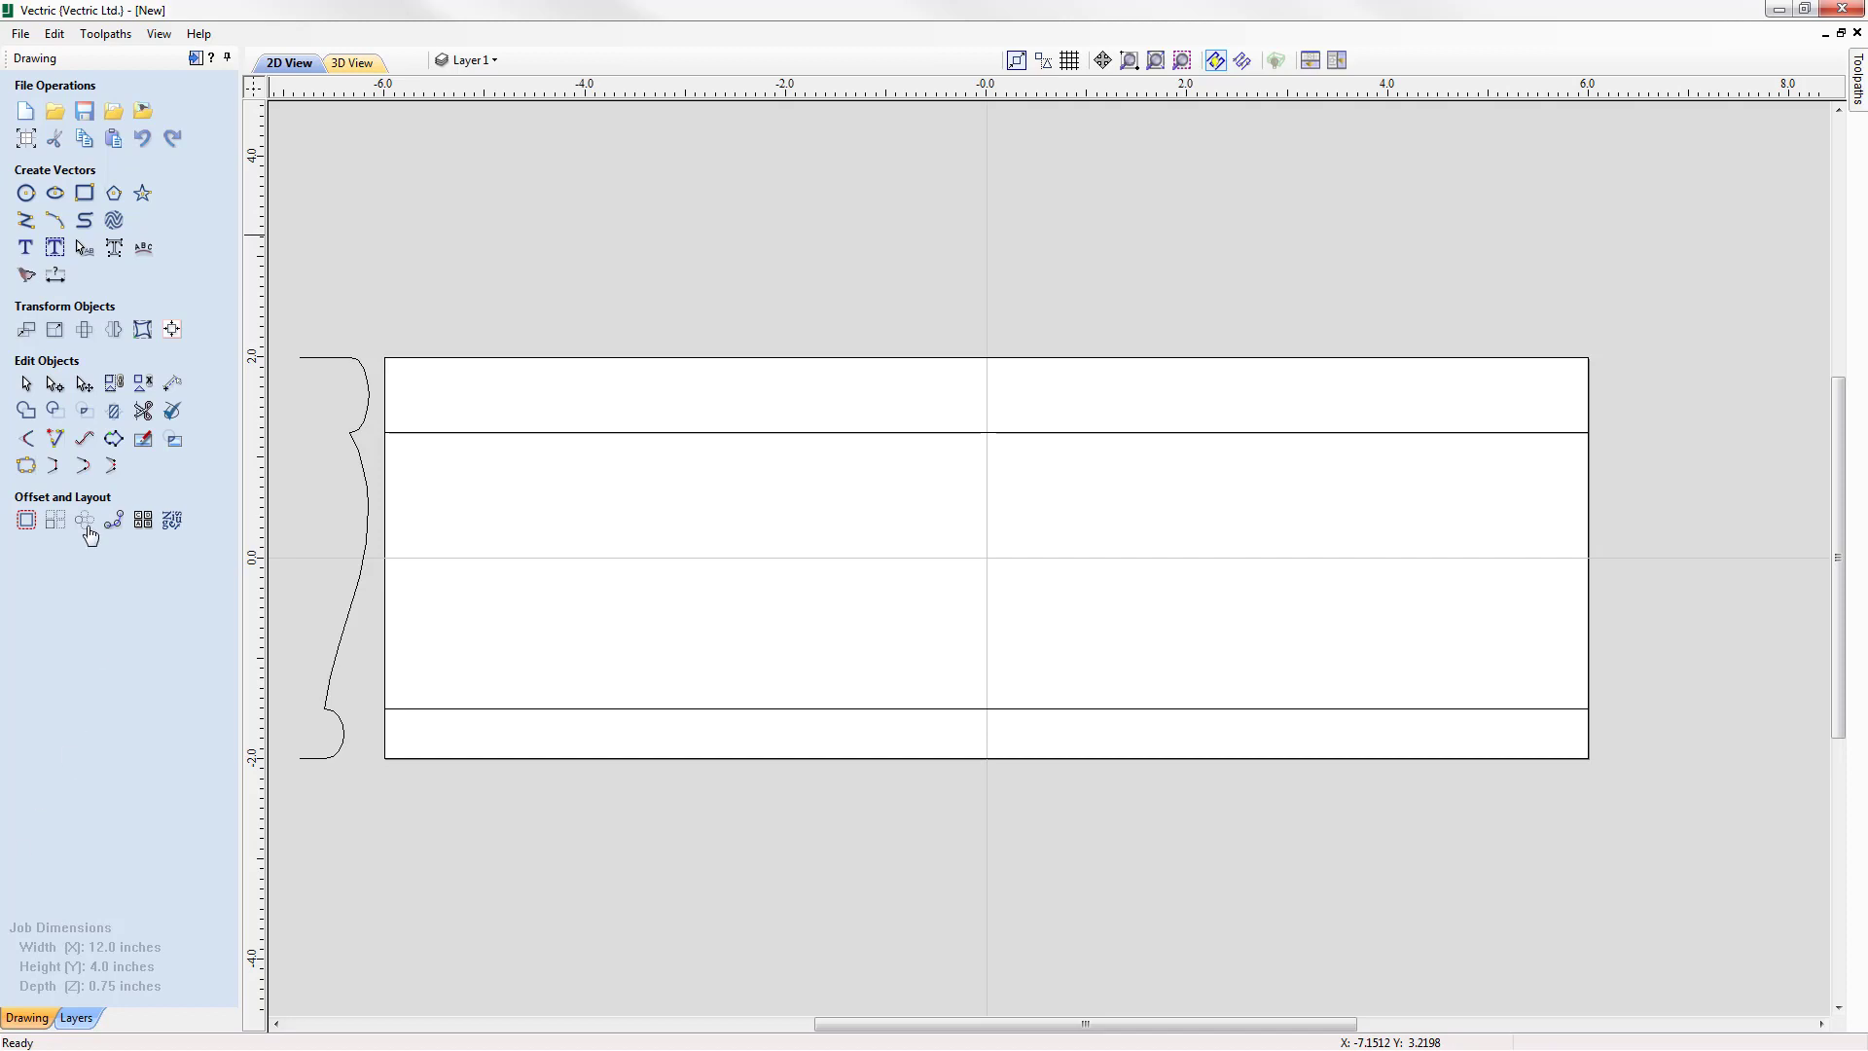
Draw an open four-span polyline from the job center, looping left past about X -5.5, Y 0 and ending at about X -1.84, Y 0.16
left_click(28, 222)
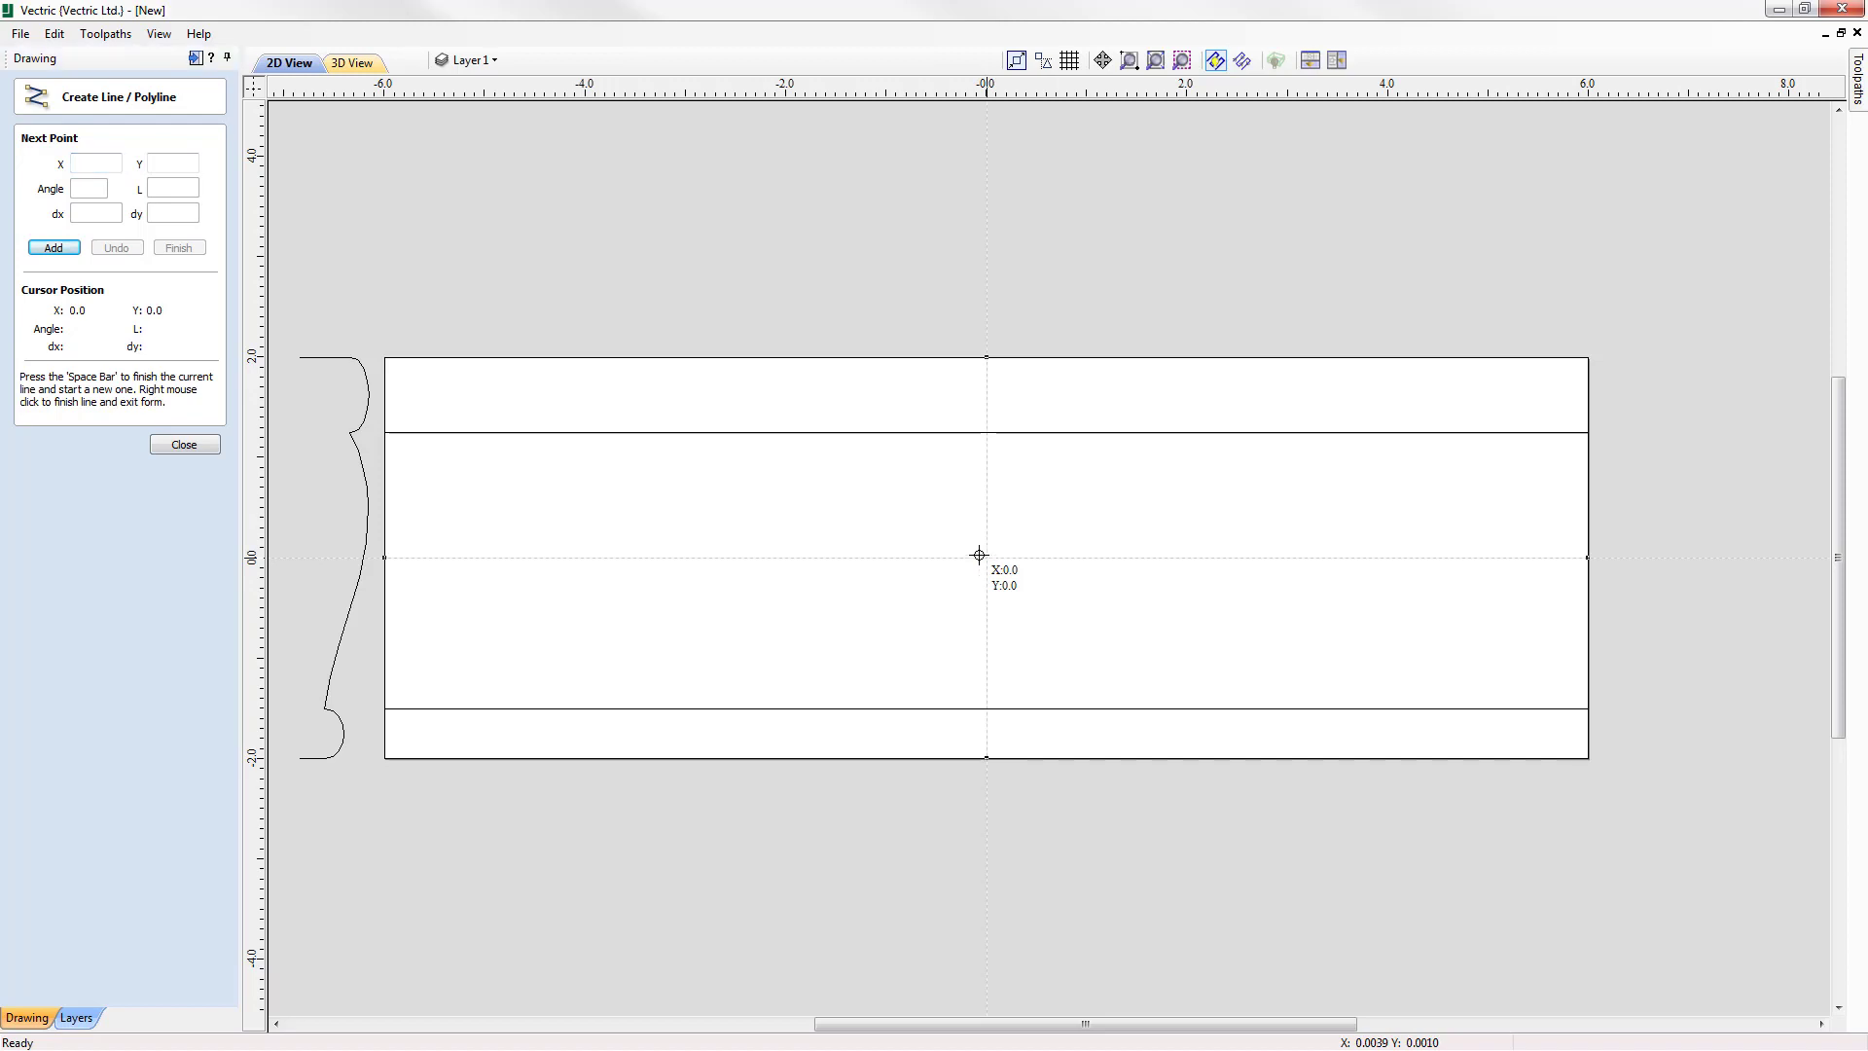
left_click(986, 557)
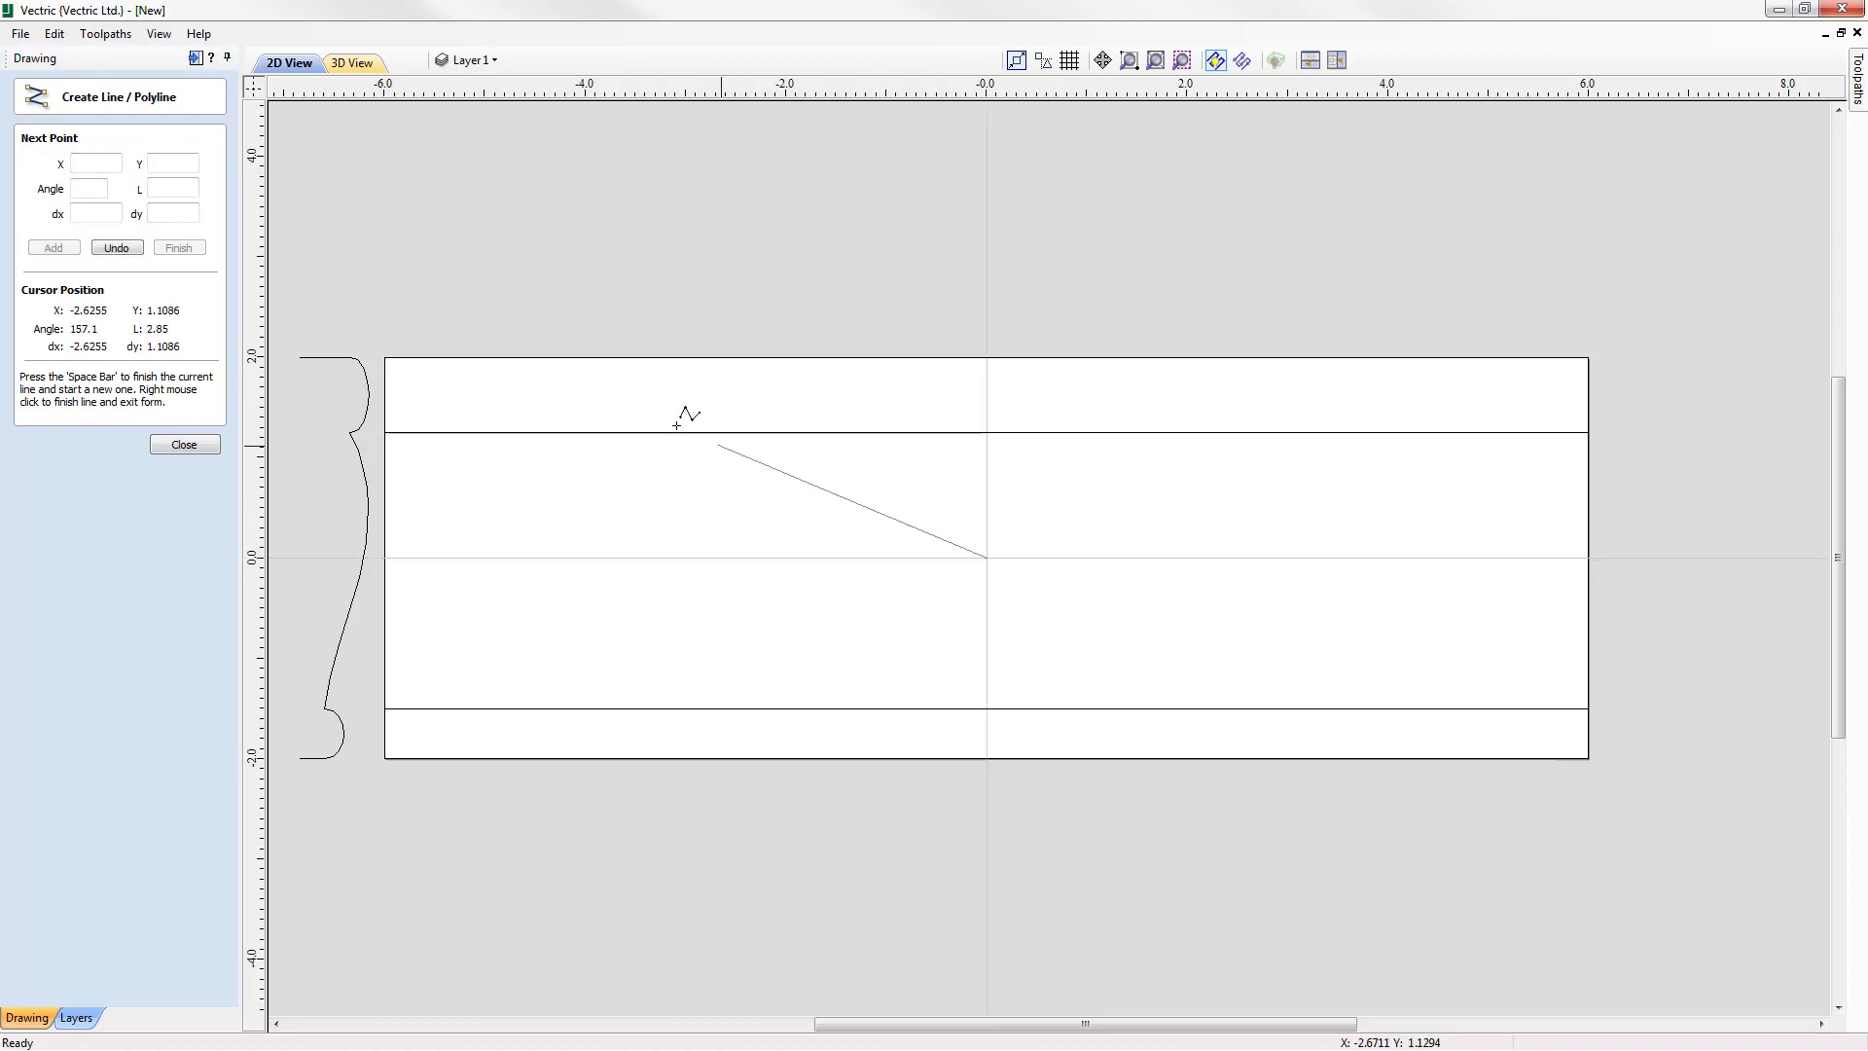
left_click(622, 417)
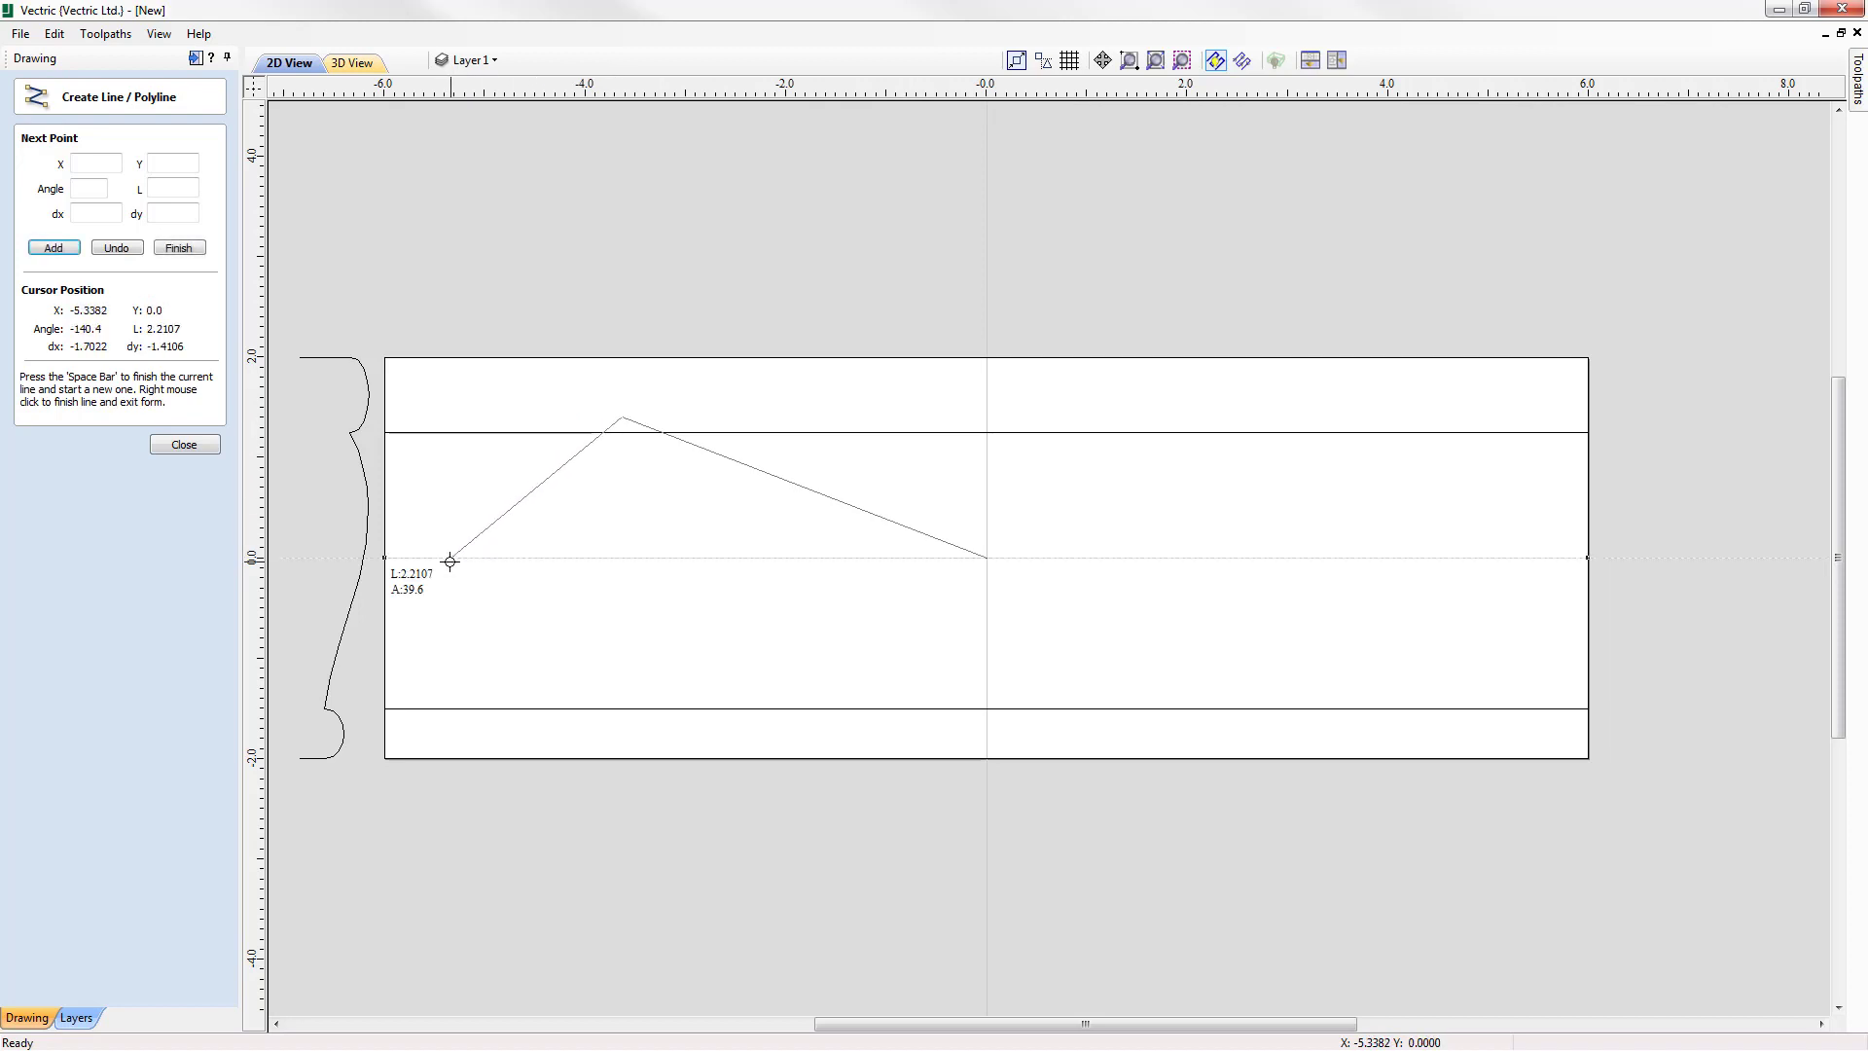
left_click(435, 558)
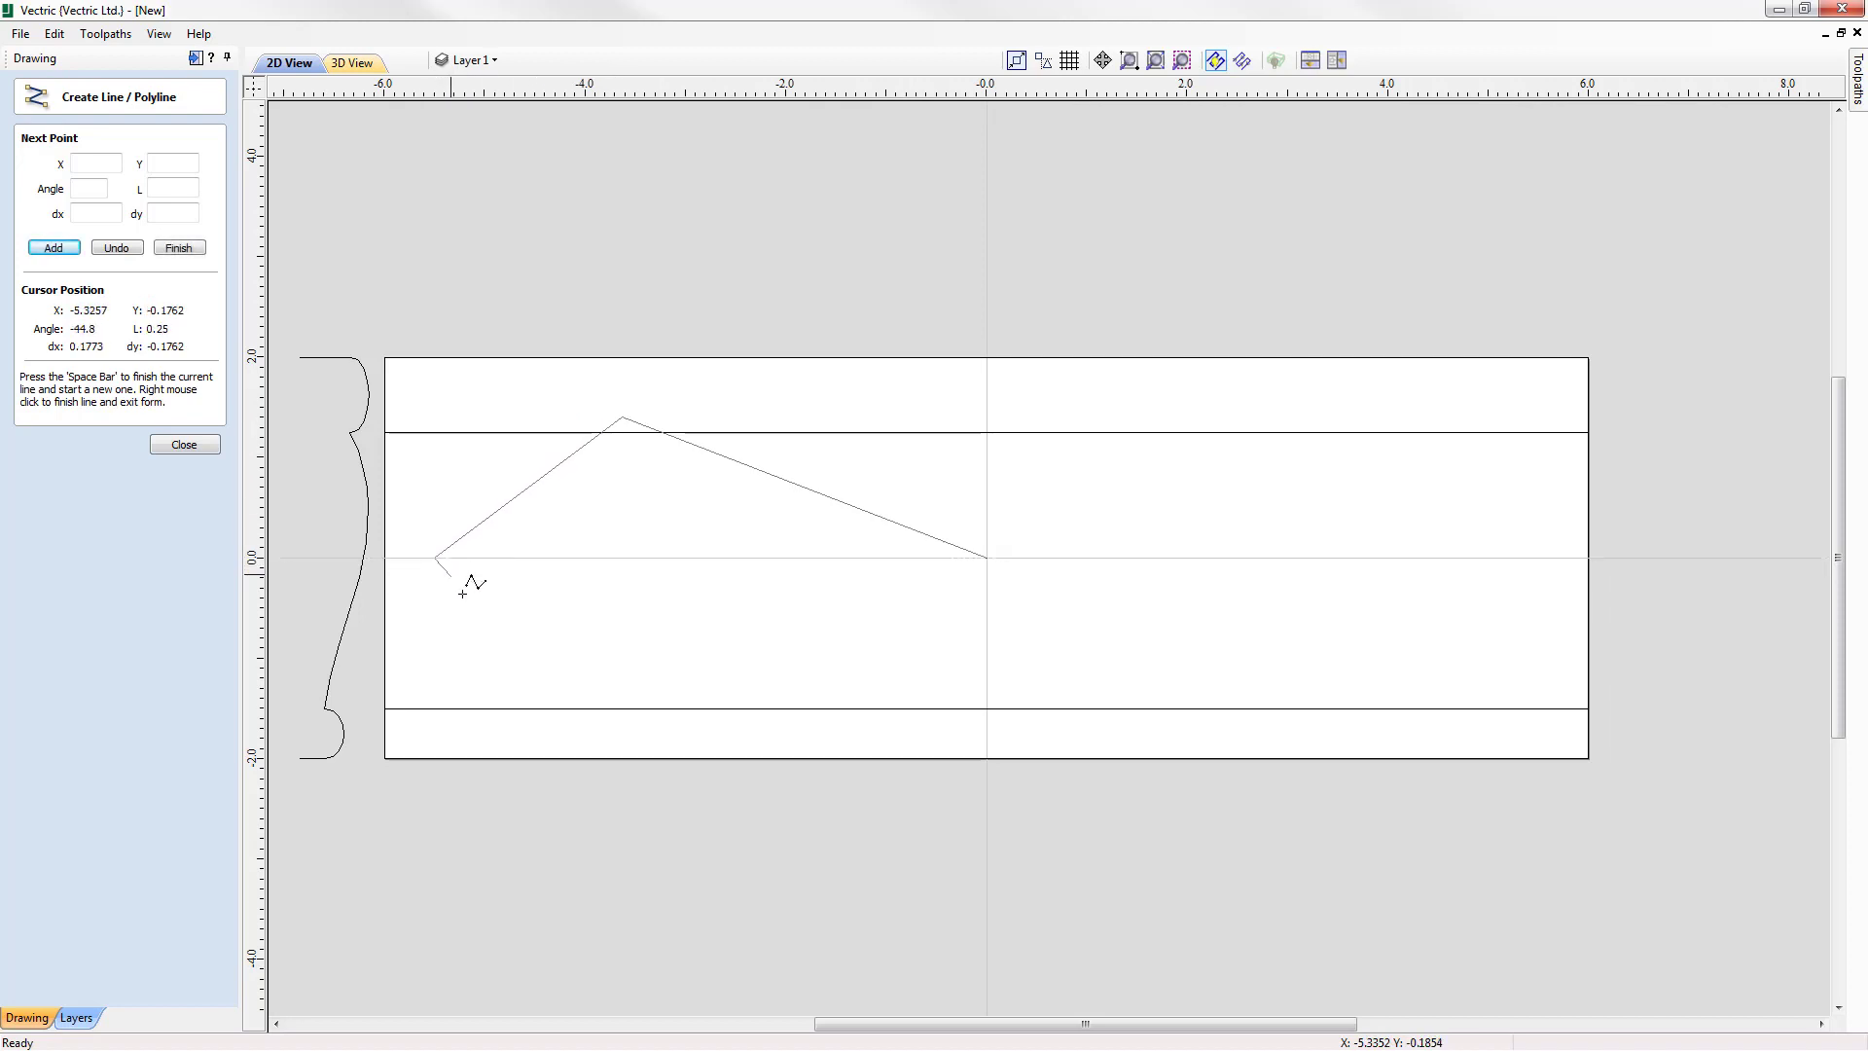
left_click(664, 667)
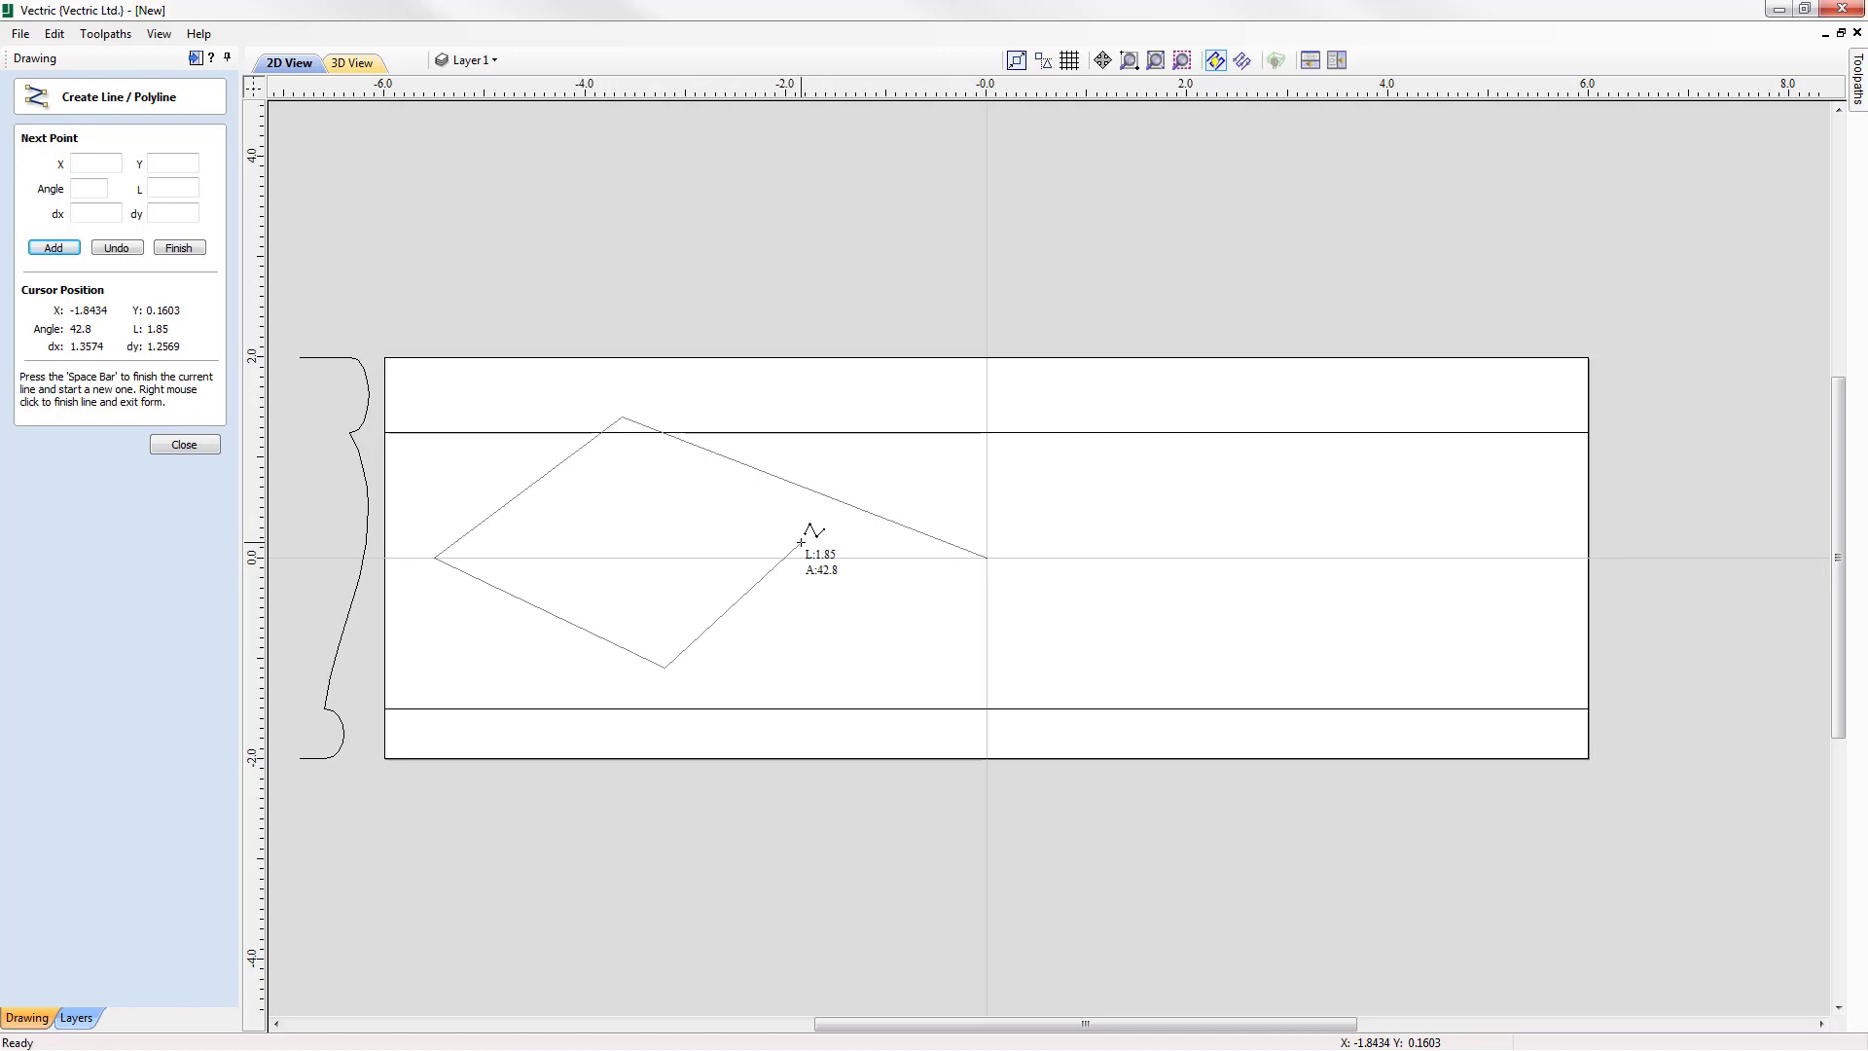
right_click(801, 542)
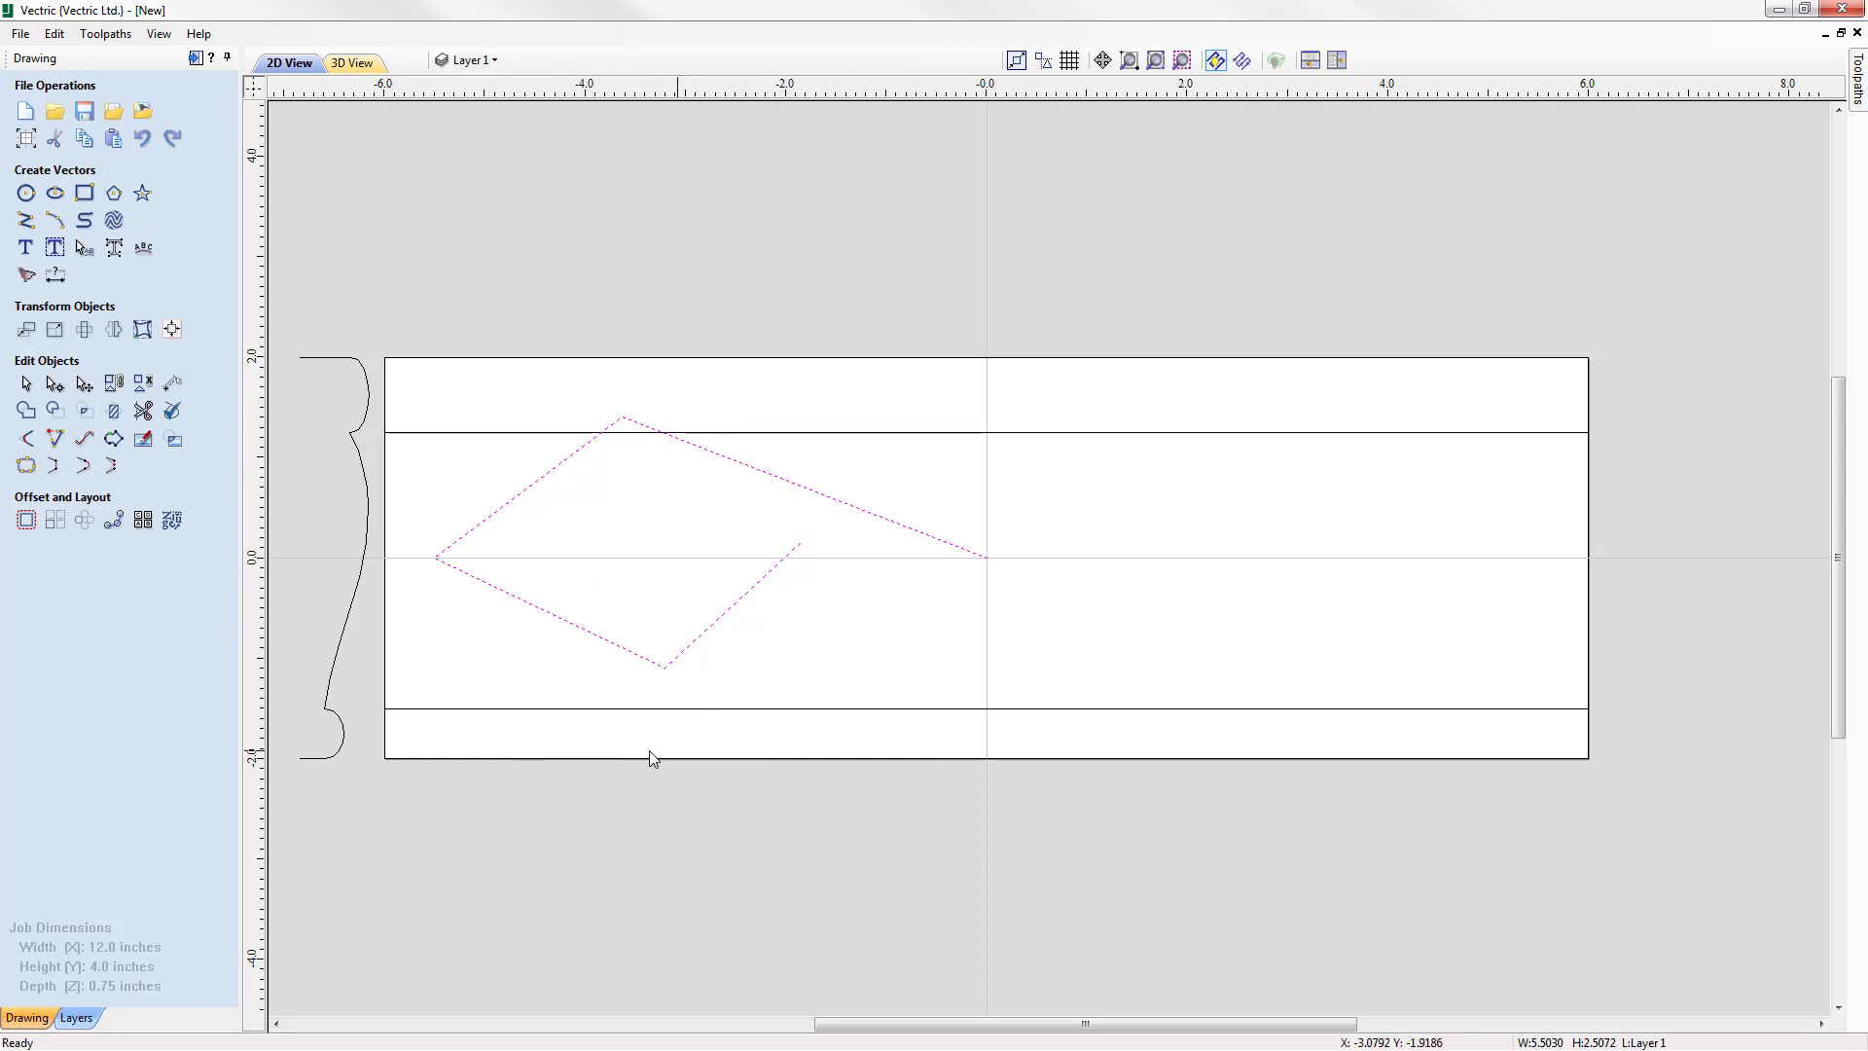
Smooth the polyline's three middle nodes into curves and pull the start point's handle upward to round the upper span
left_click(55, 383)
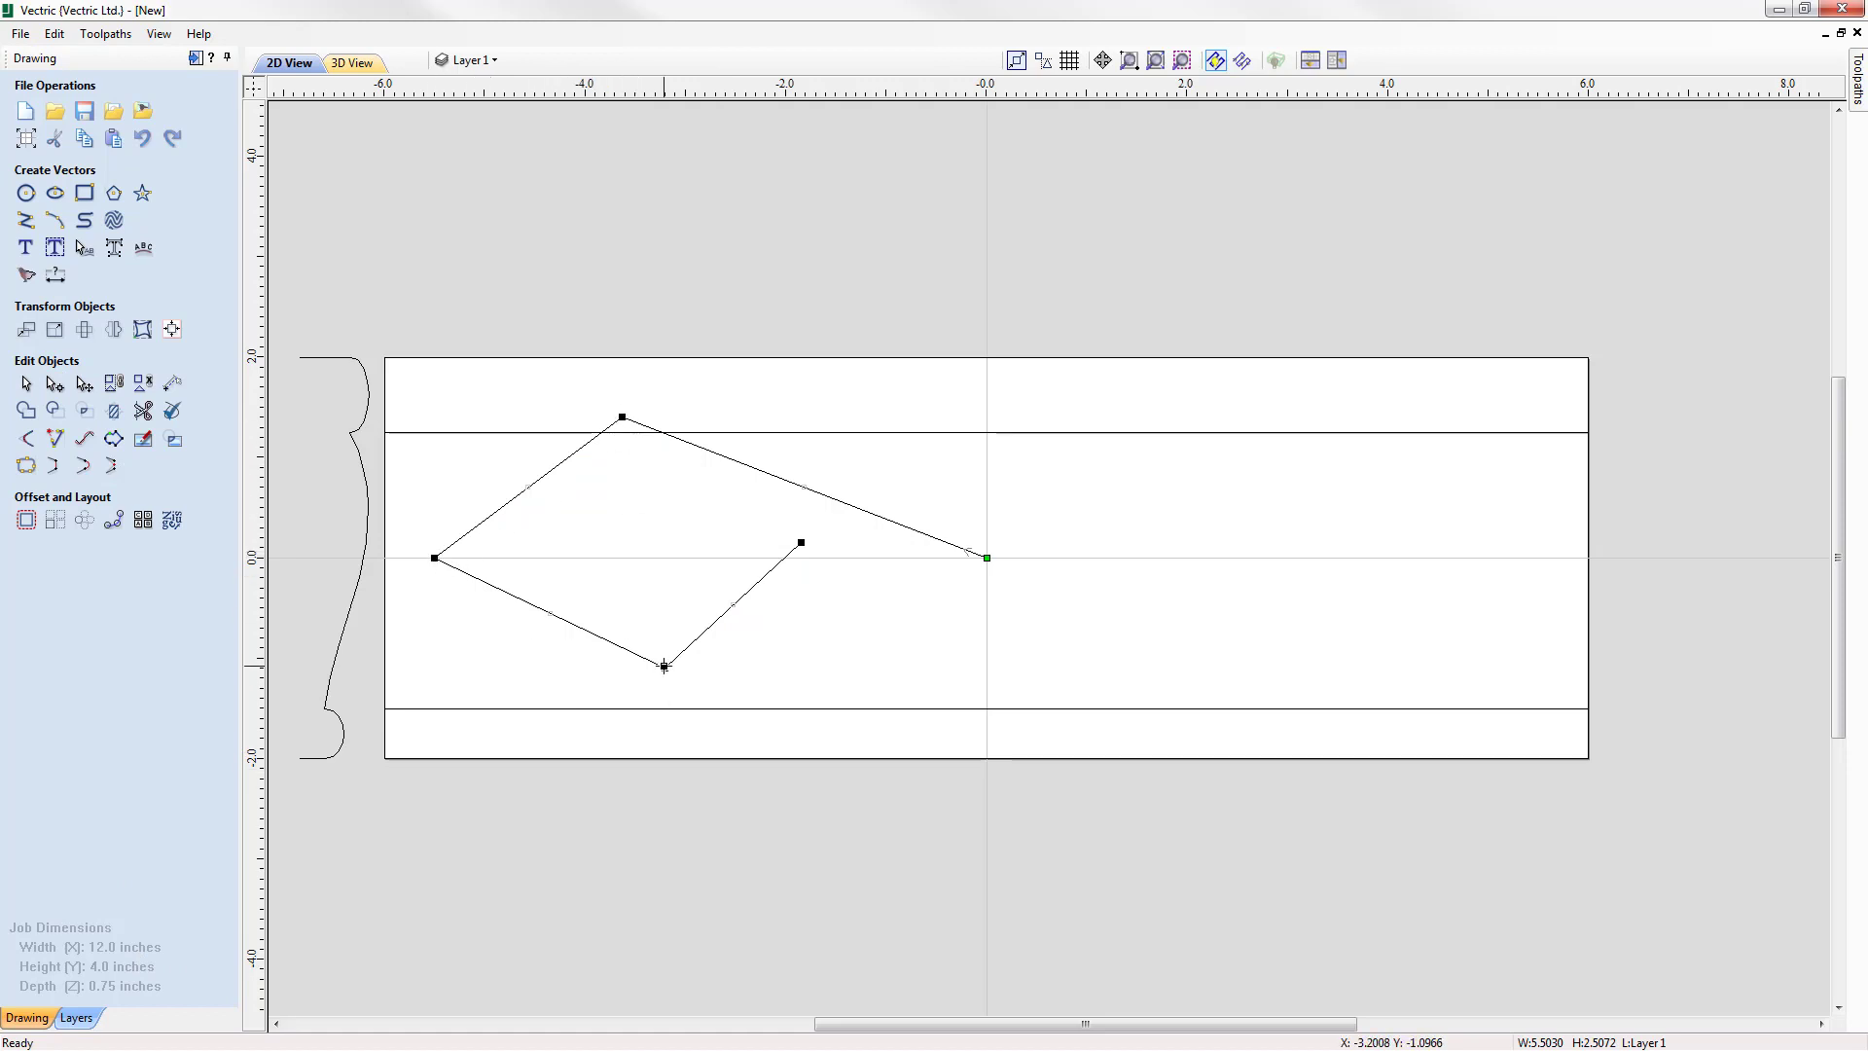
left_click_drag(415, 386, 686, 698)
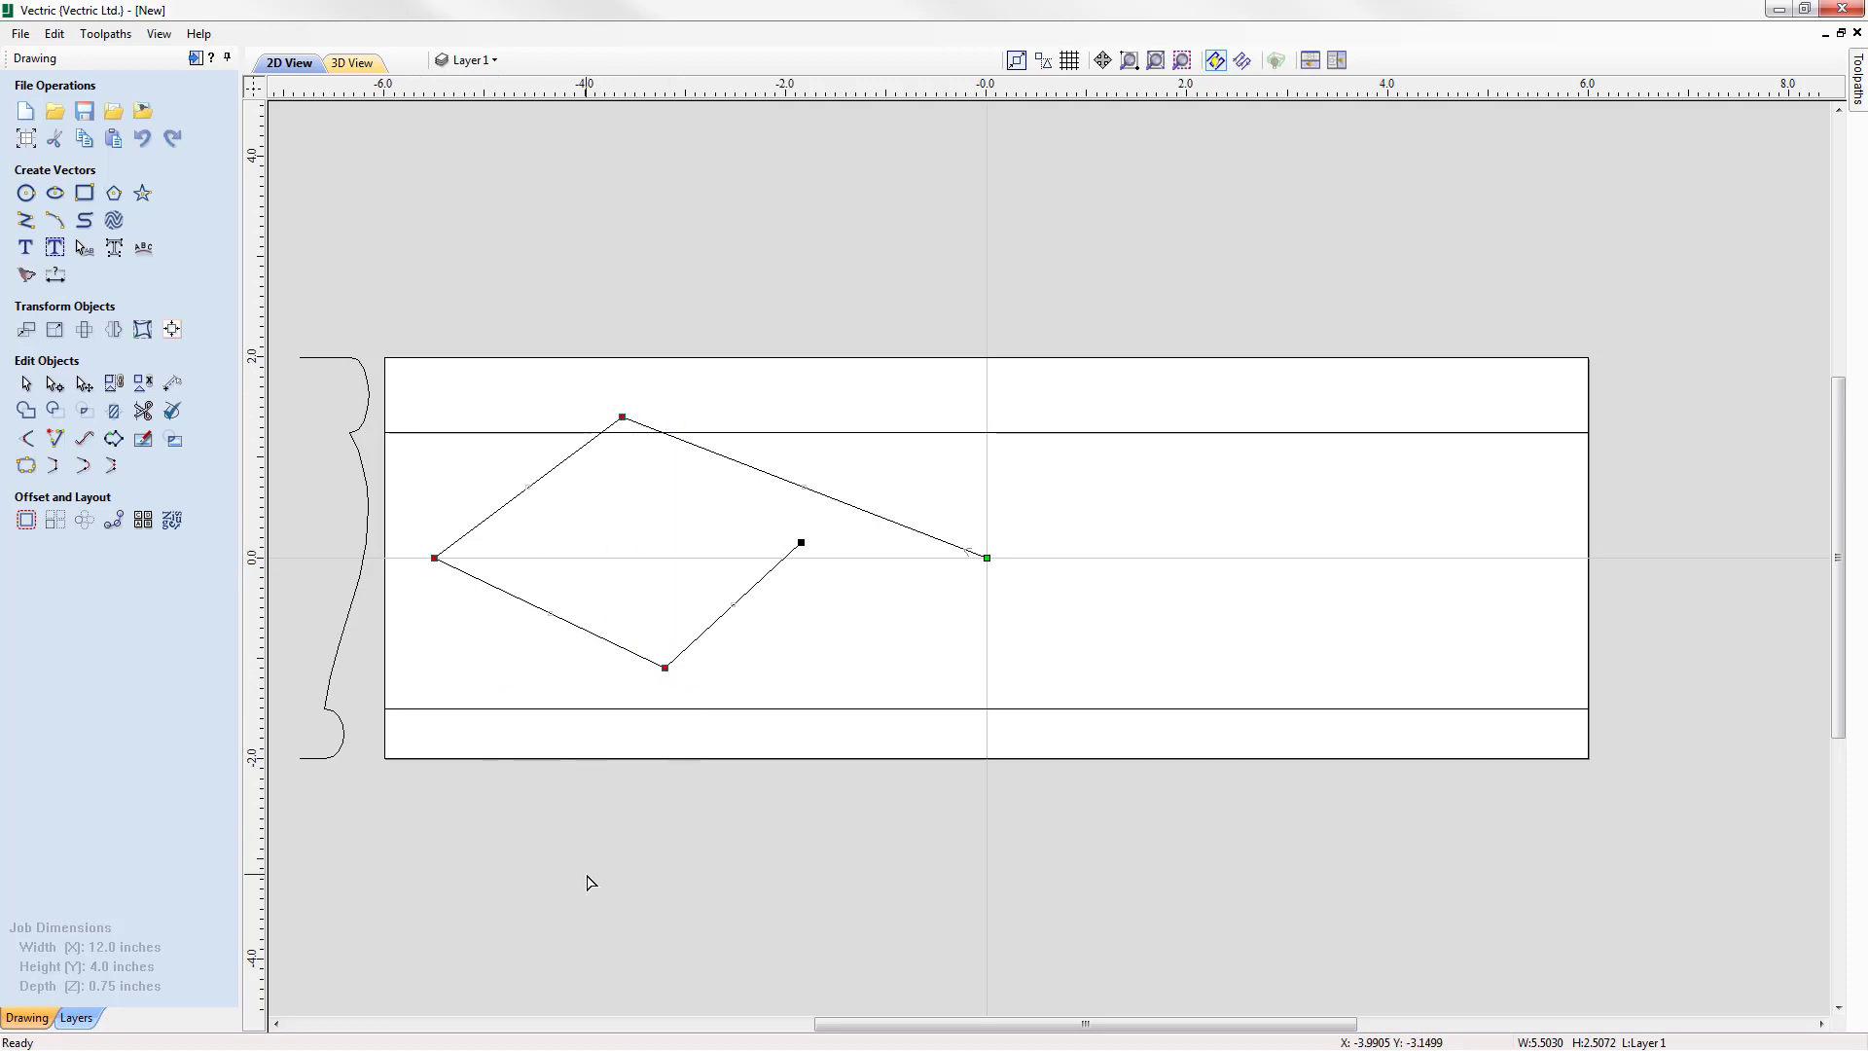
key("s")
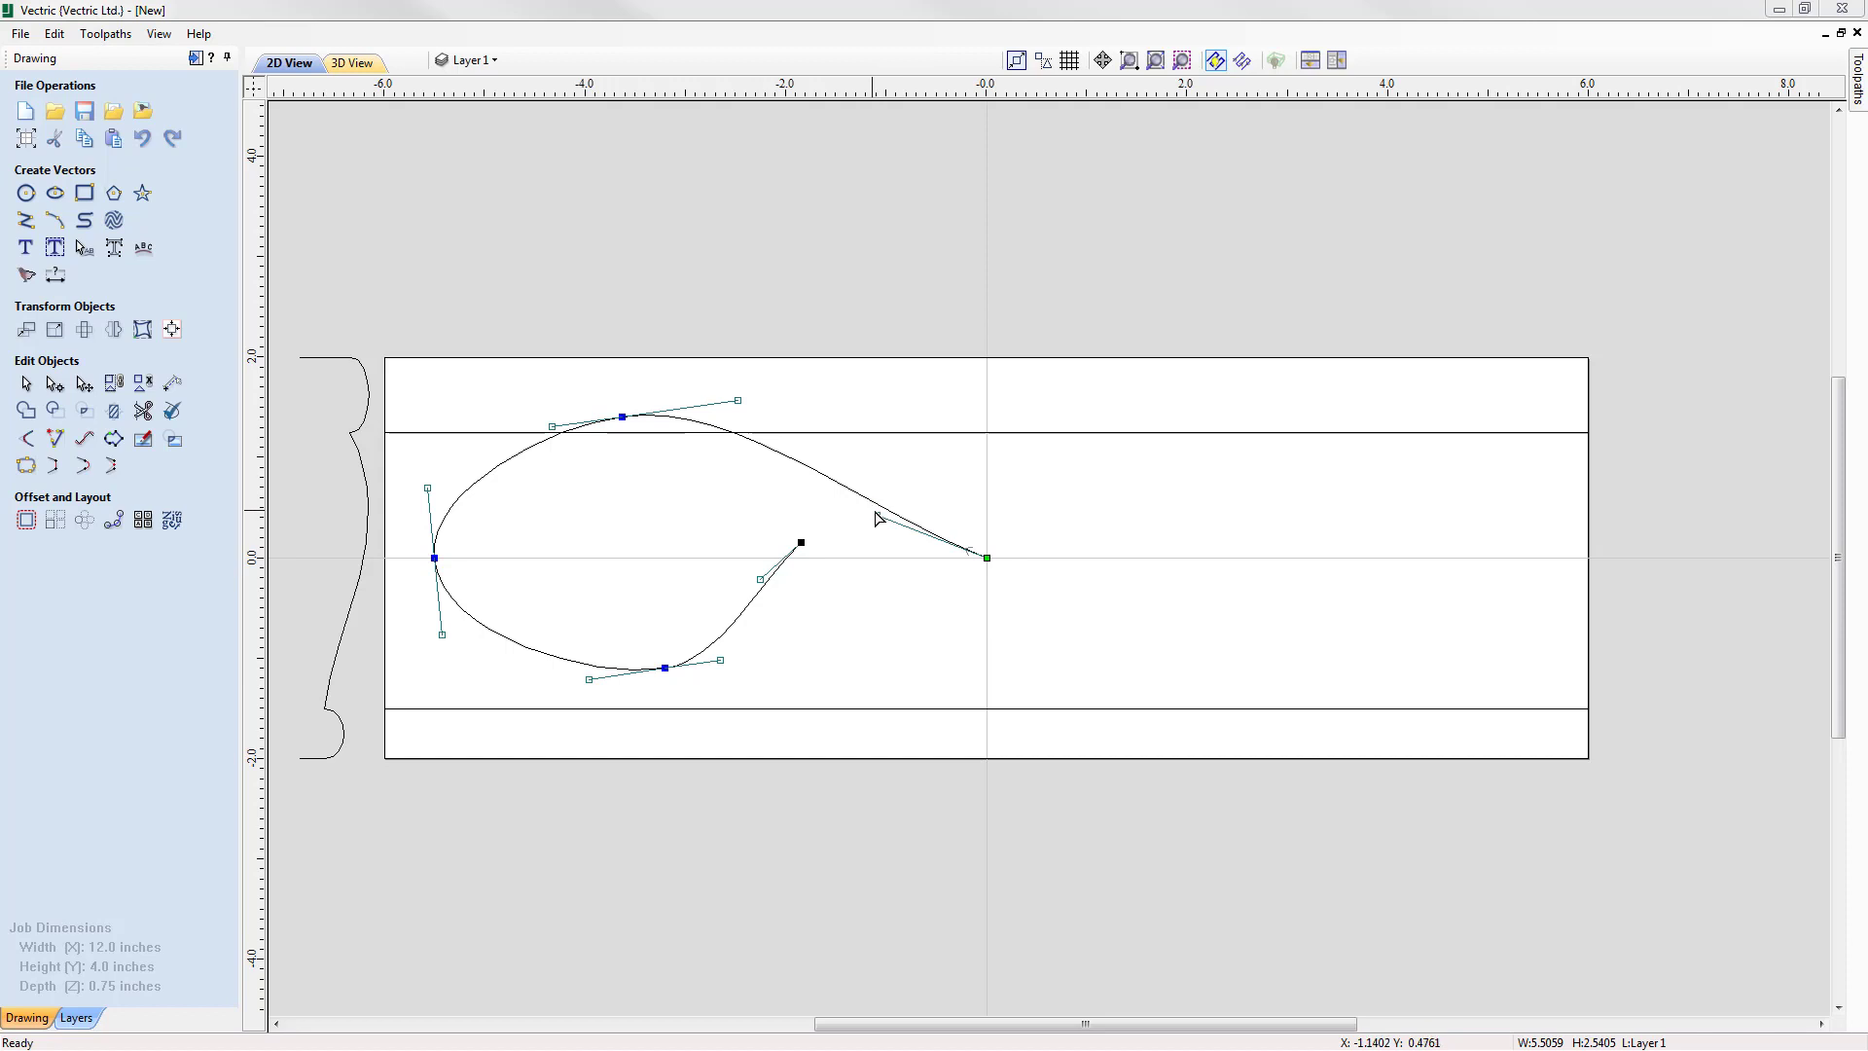
left_click_drag(875, 511, 904, 486)
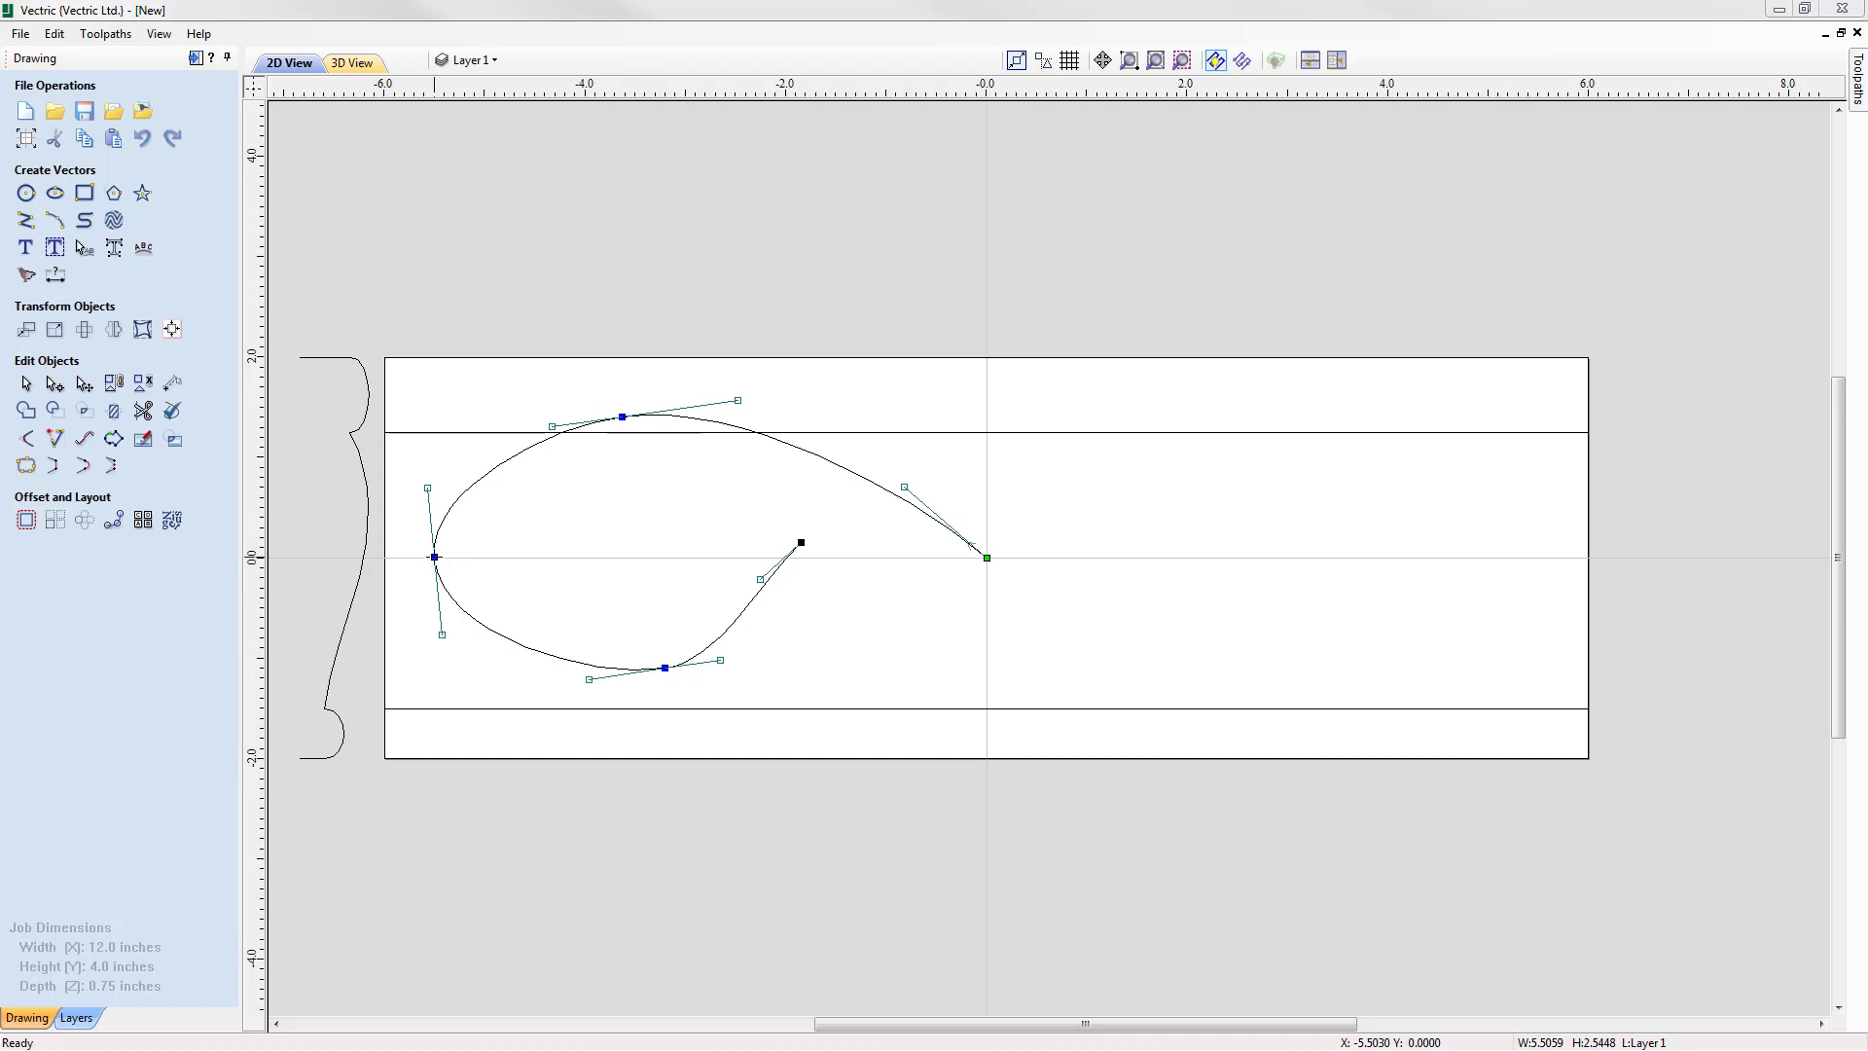
Align the leftmost node's Bezier handles vertically
left_click(435, 557)
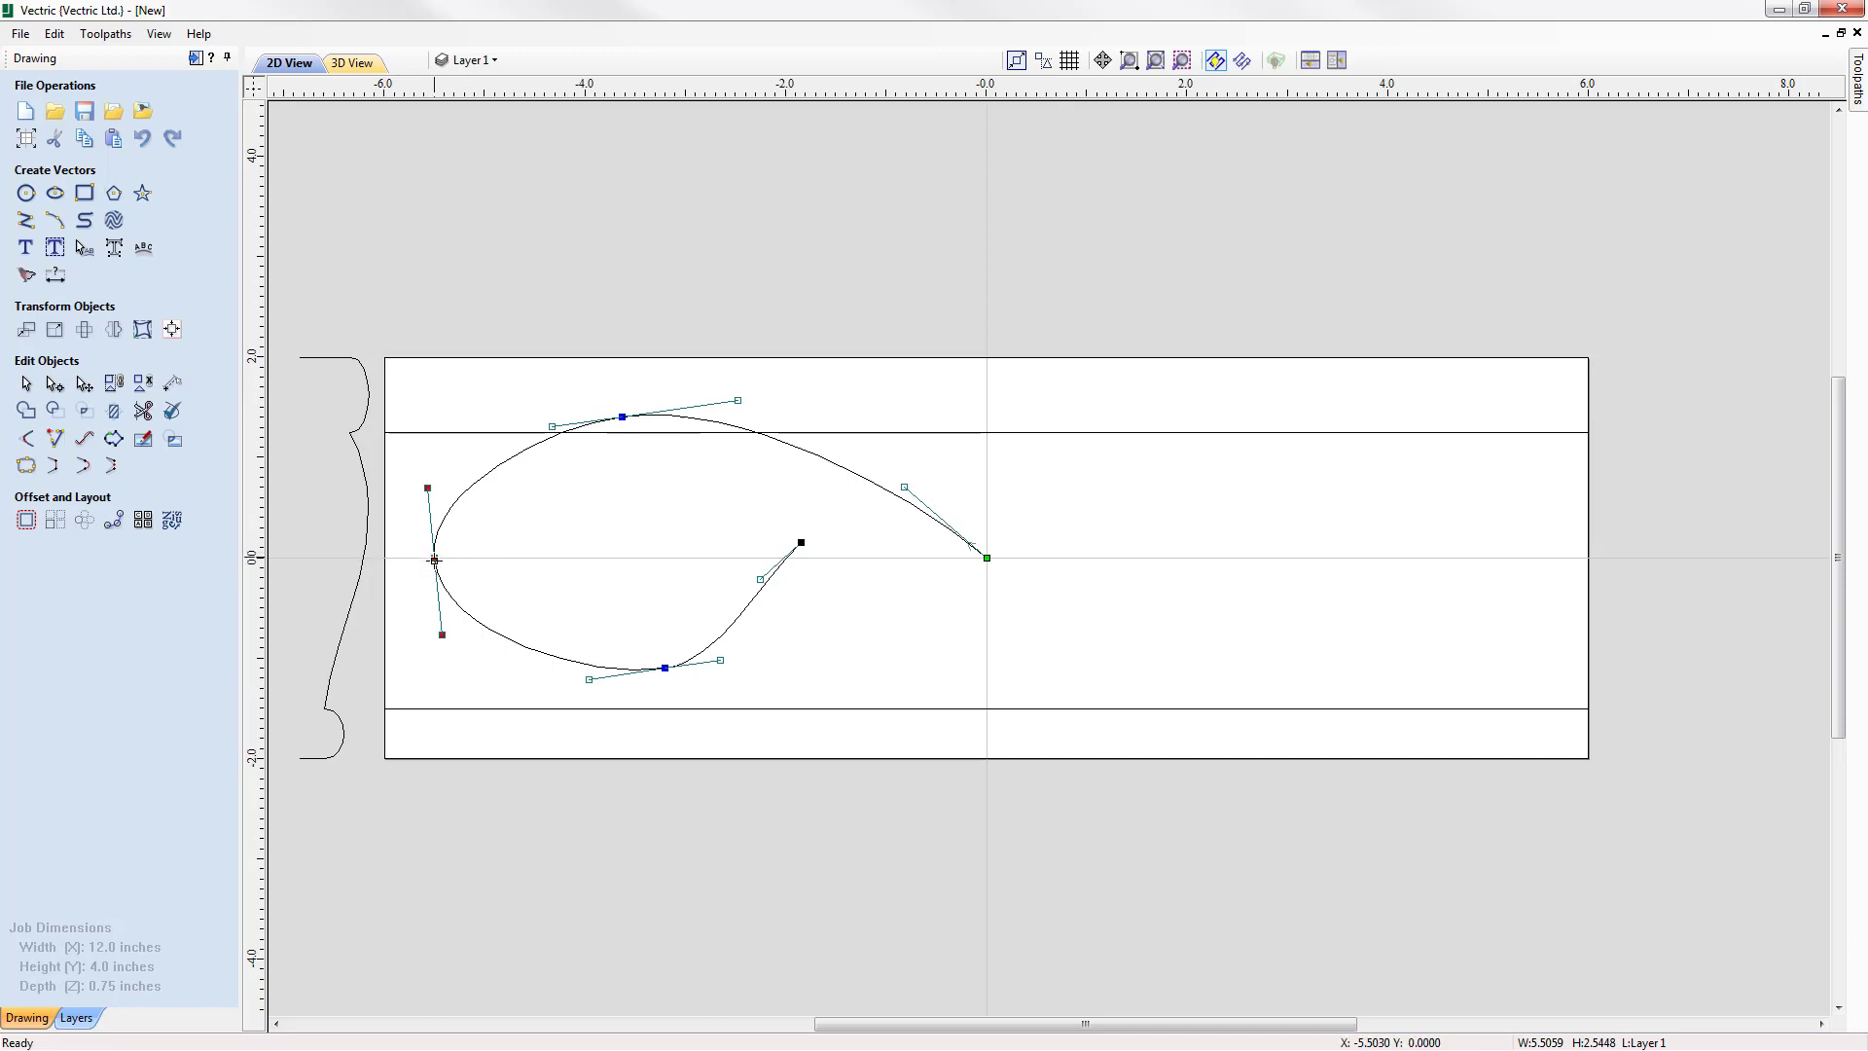
key("s")
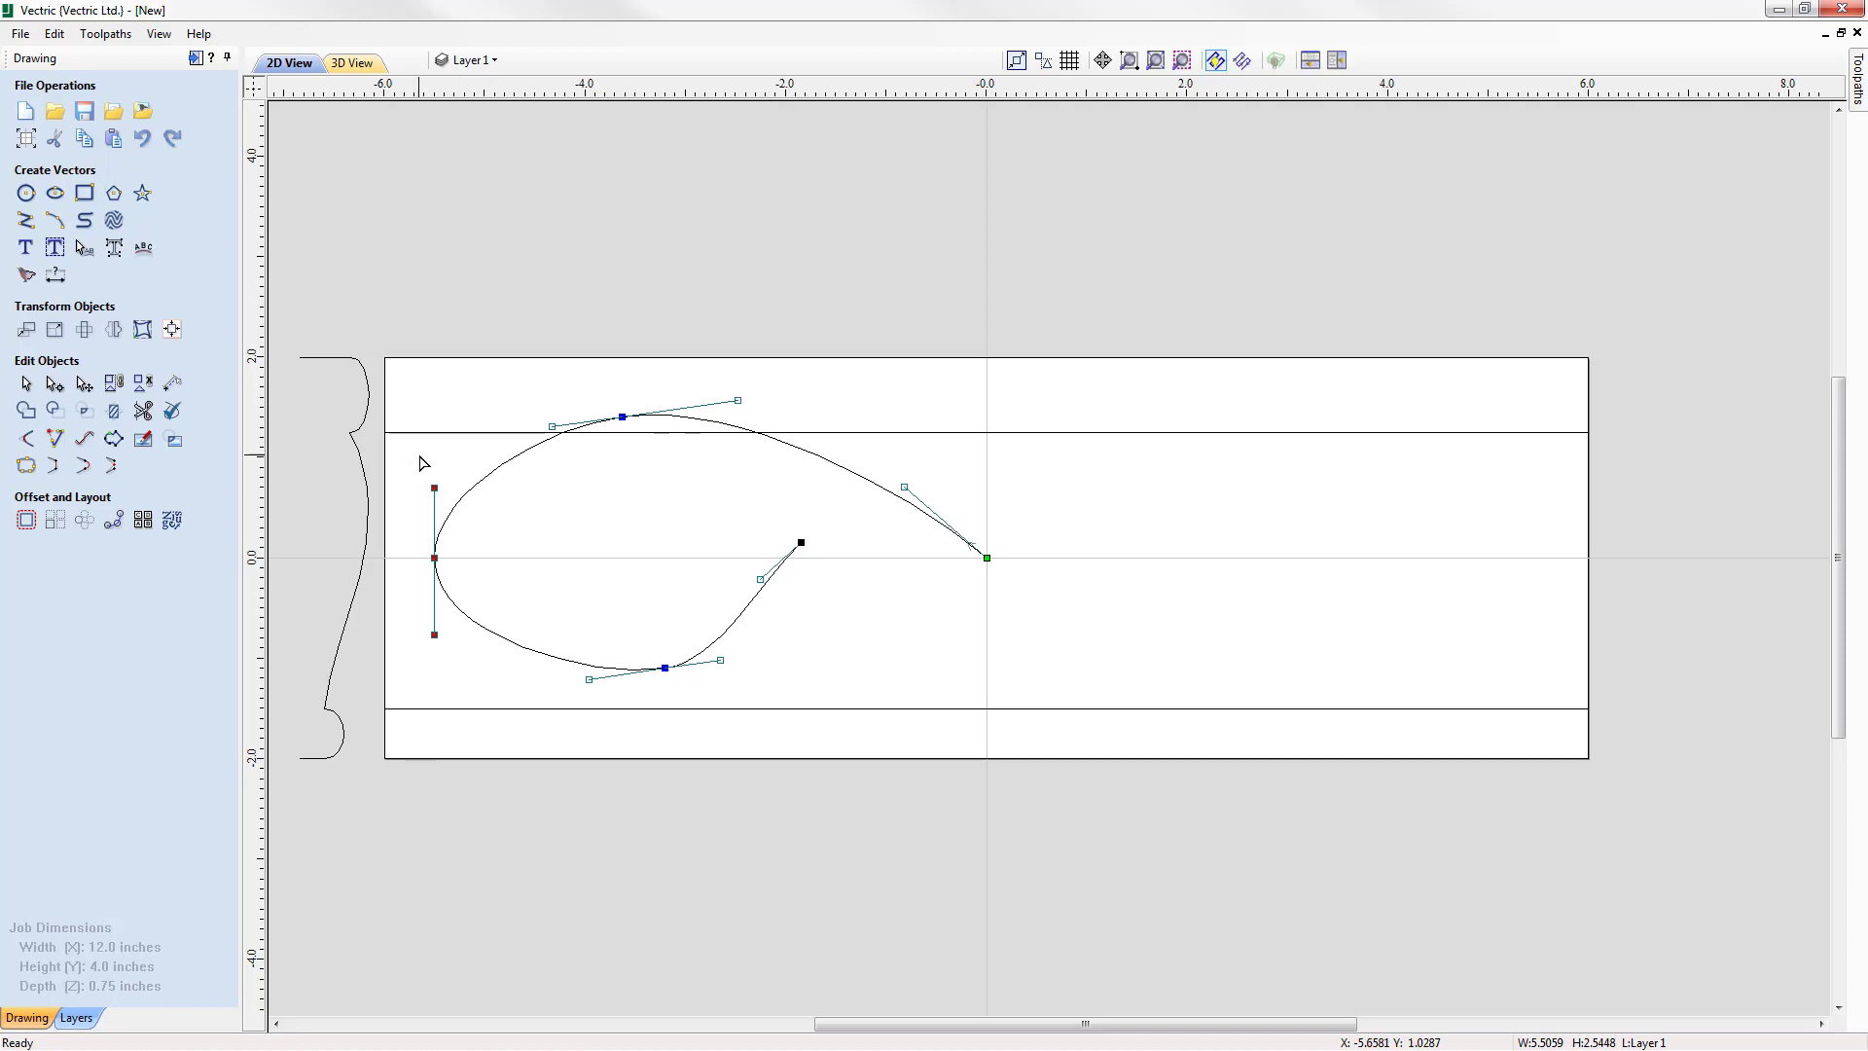
left_click(434, 543)
Pull the upper left span outward and align the top node's handles horizontally
left_click_drag(433, 487, 433, 476)
left_click_drag(518, 449, 518, 436)
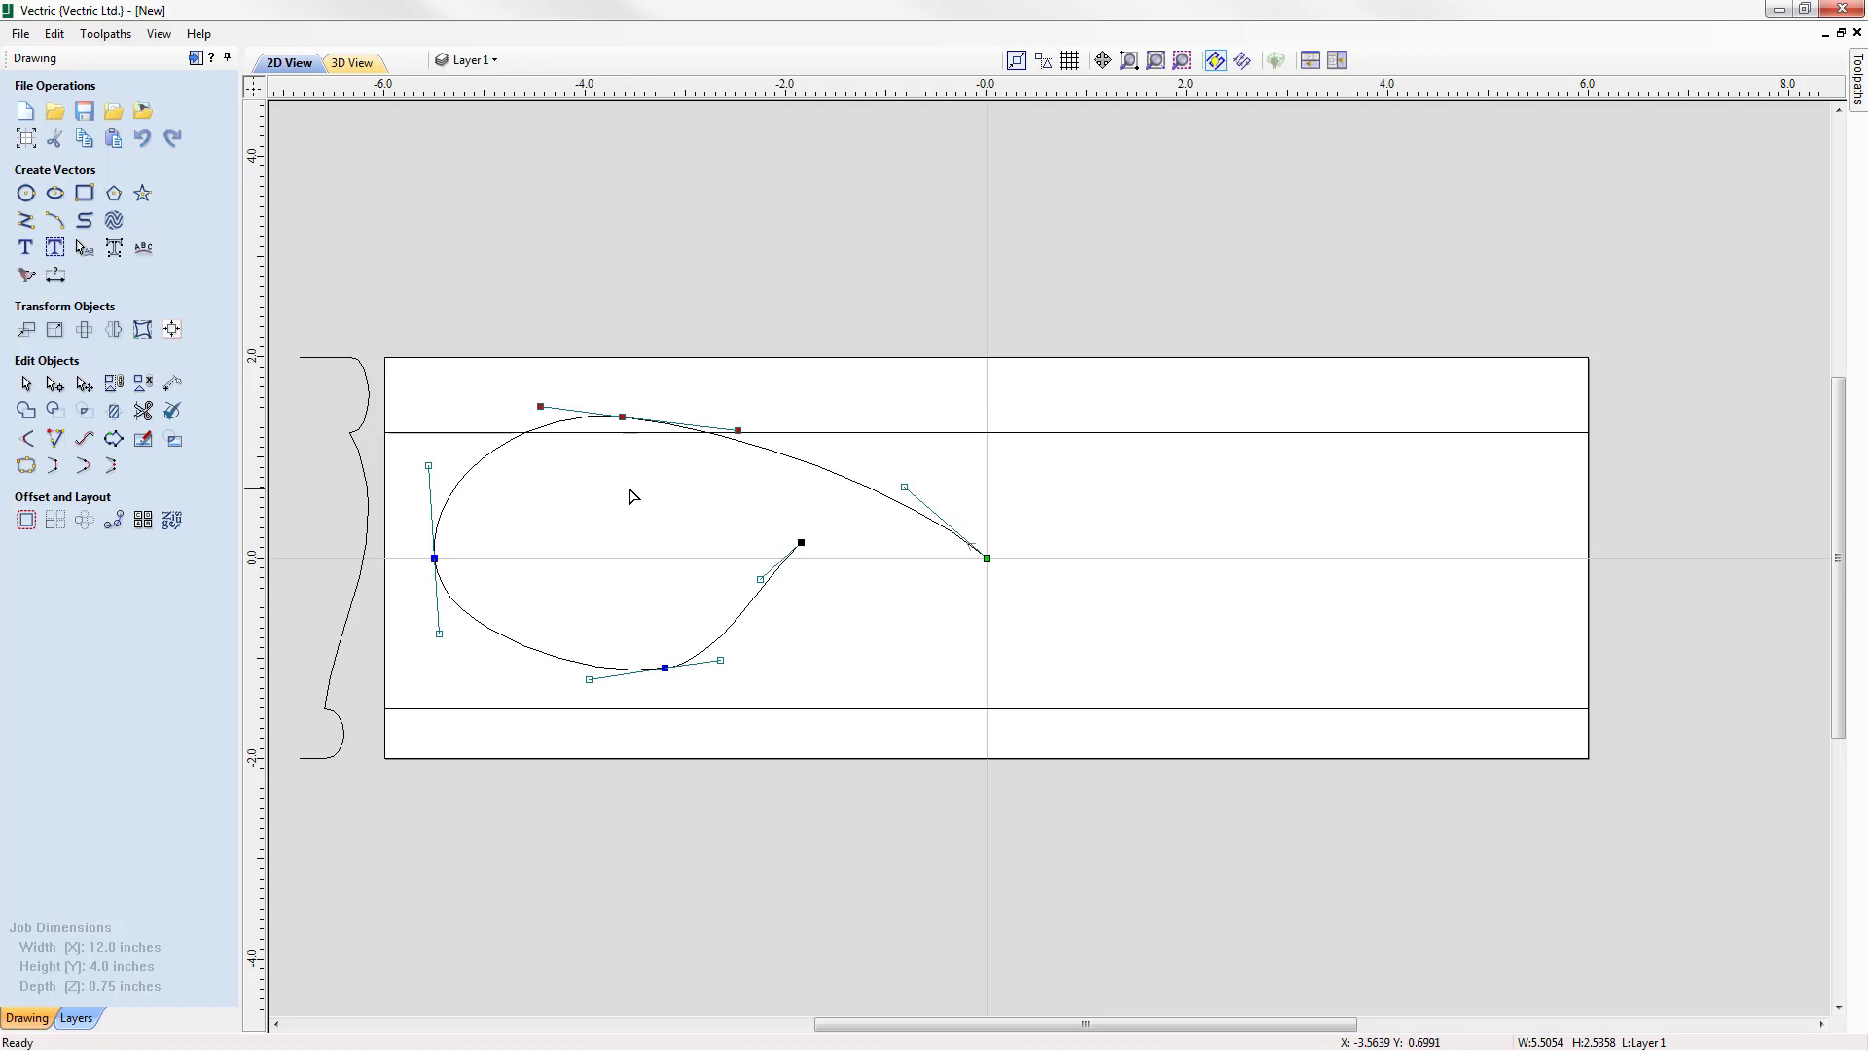
key("ctrl+z")
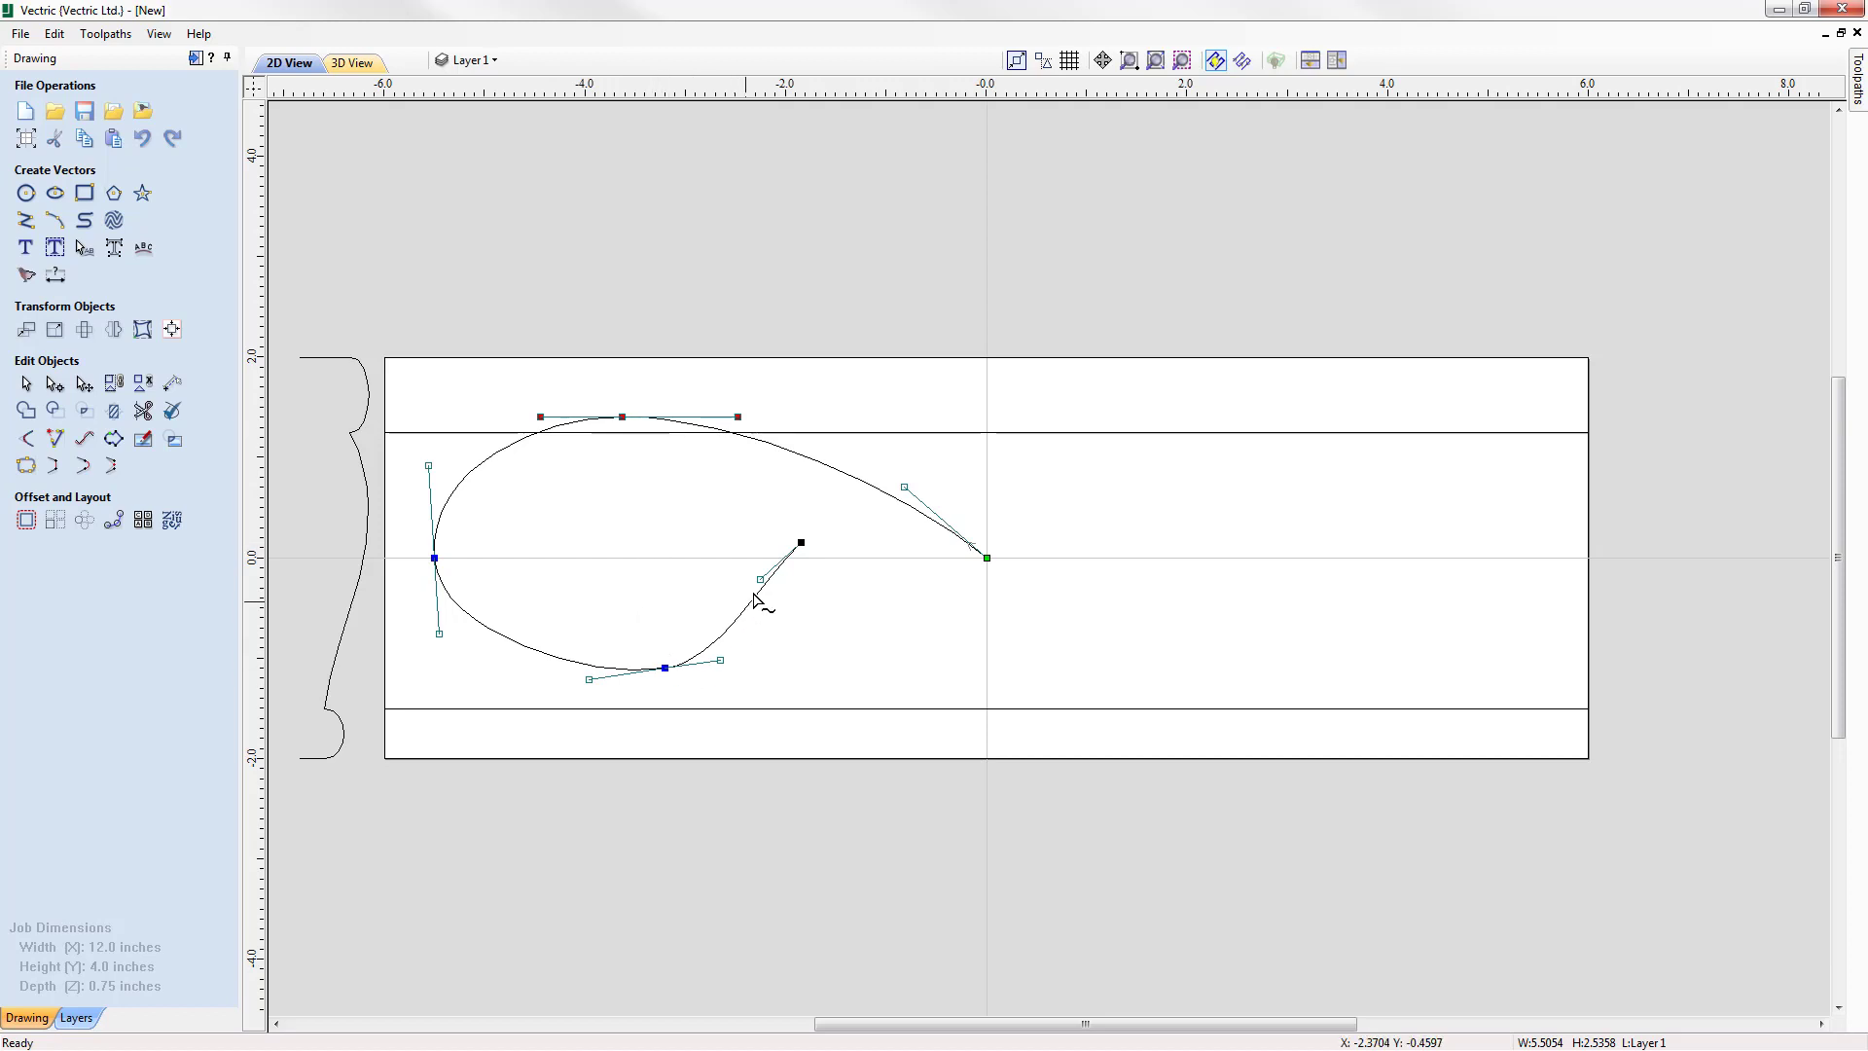
Pull the end point's handle left and move the bottom node about 0.35 inches left
left_click_drag(760, 579, 731, 580)
left_click(653, 667)
left_click_drag(653, 667, 619, 668)
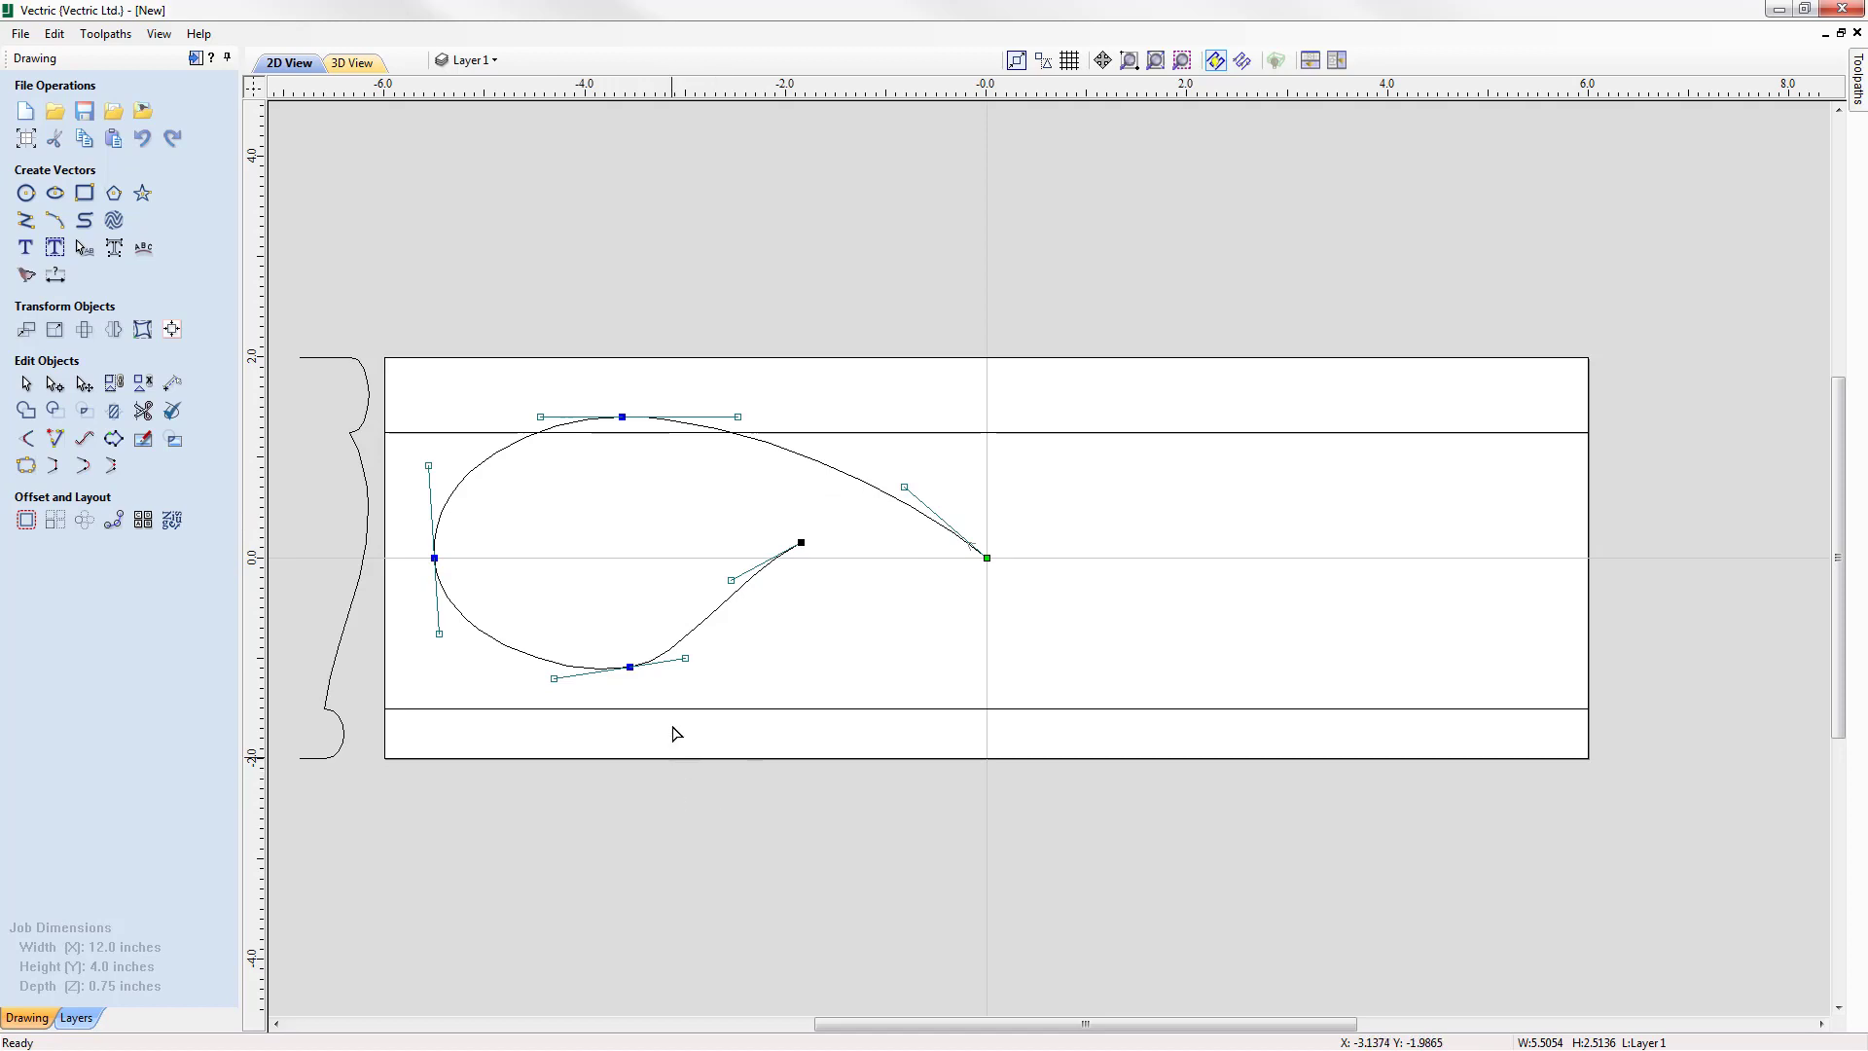
Align the bottom node's handles horizontally and shift the node slightly further left
left_click(632, 668)
key("y")
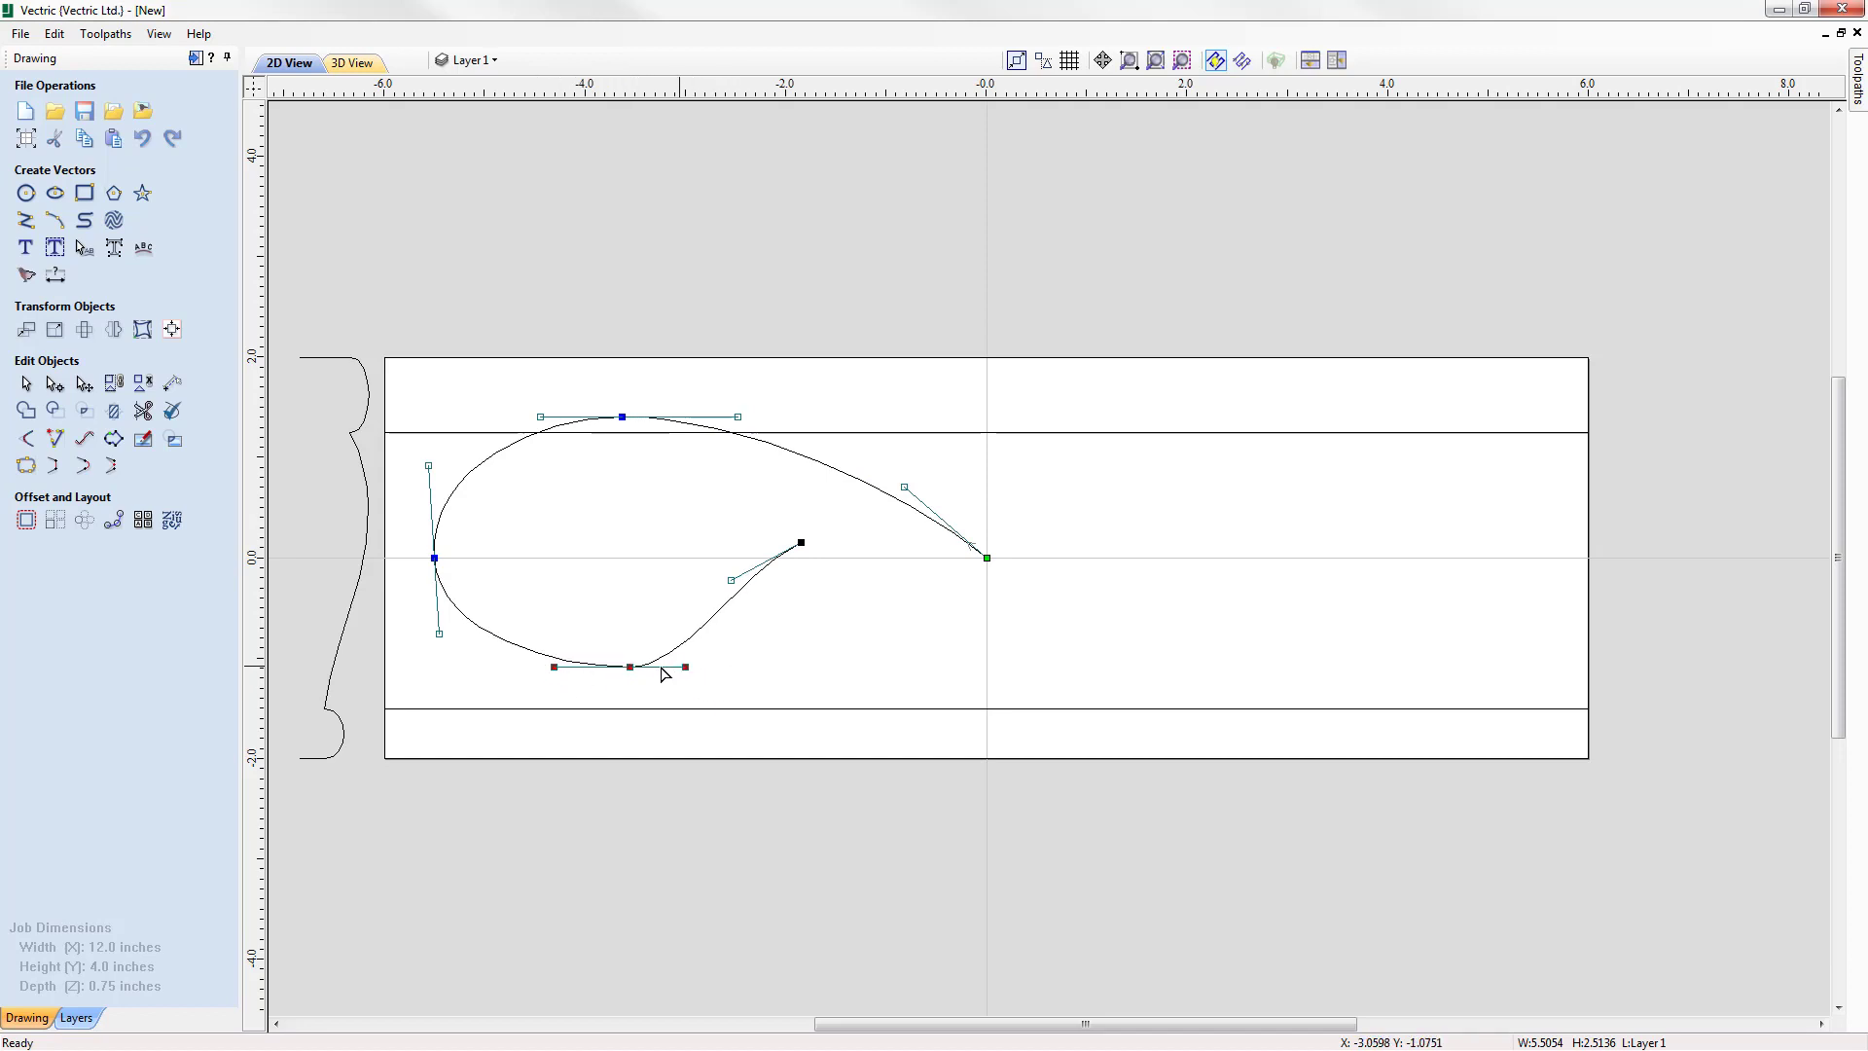
left_click_drag(632, 667, 621, 666)
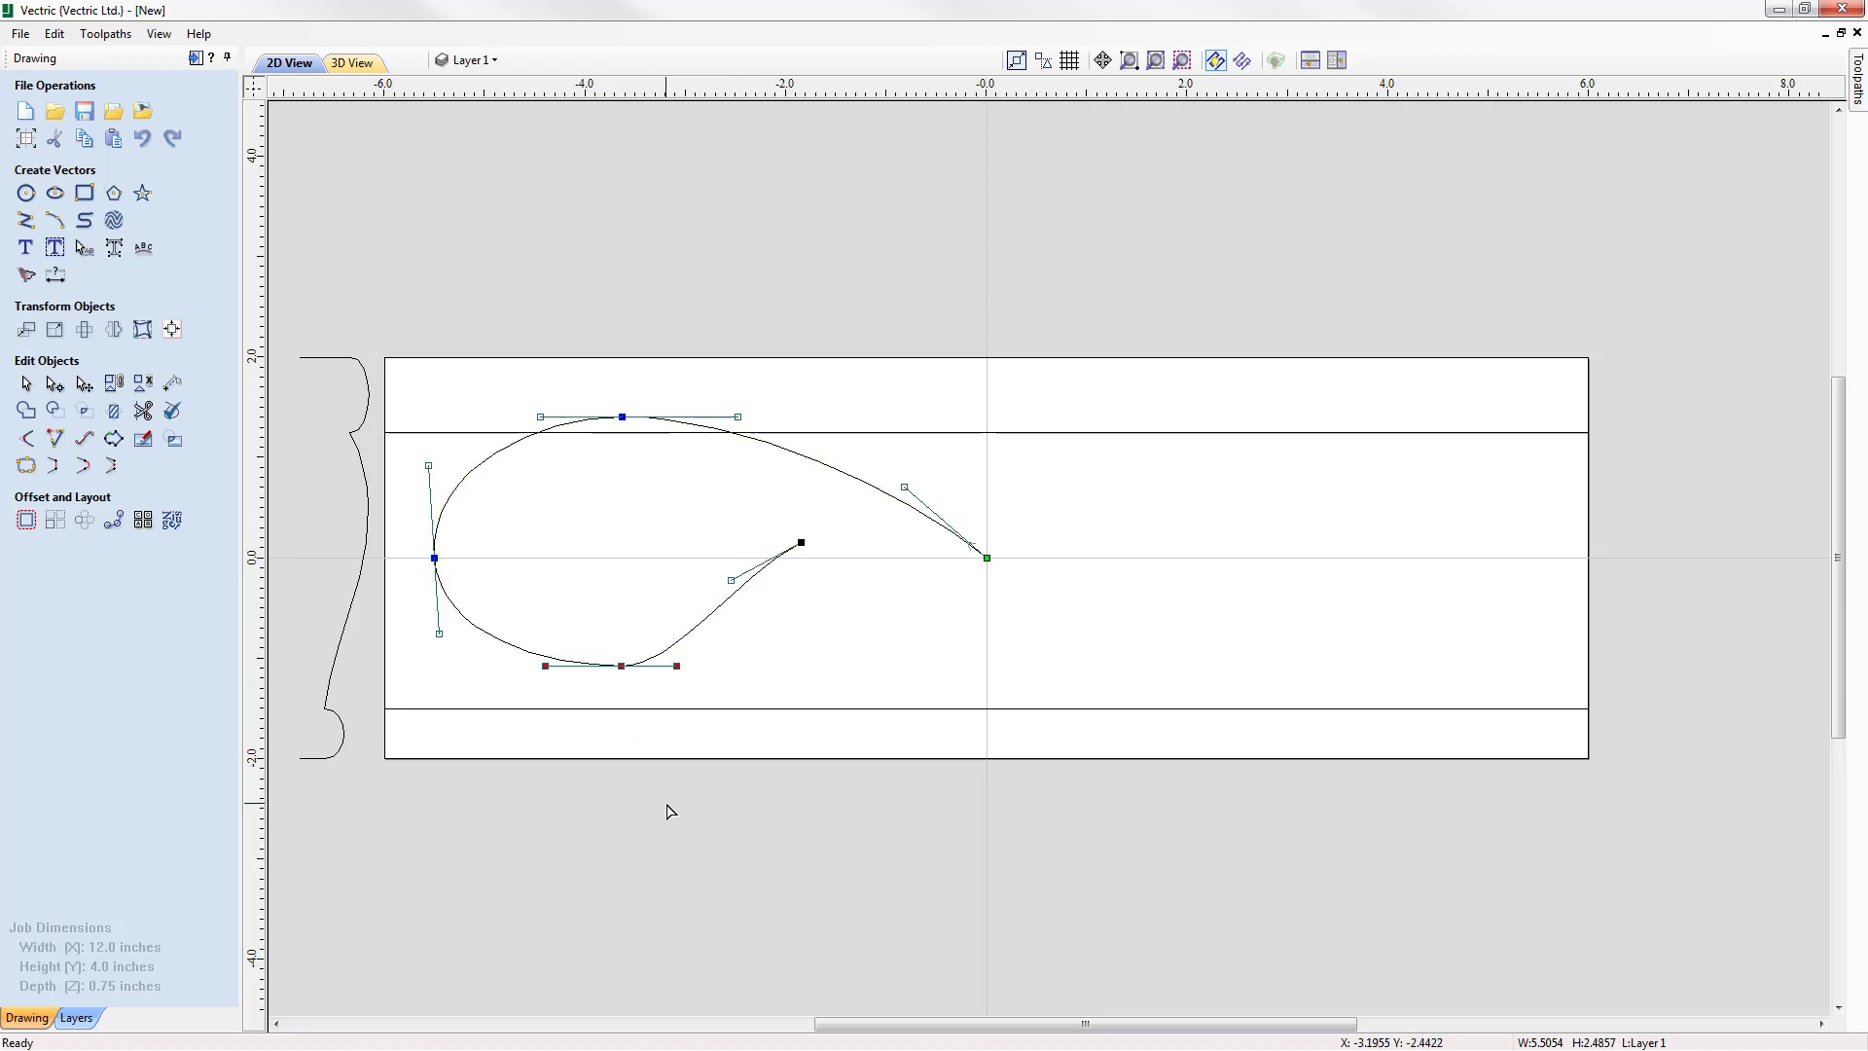
Bow the lower right span upward, then level the bottom node's handles again and nudge the node left to about X -3.91
left_click_drag(722, 608, 707, 598)
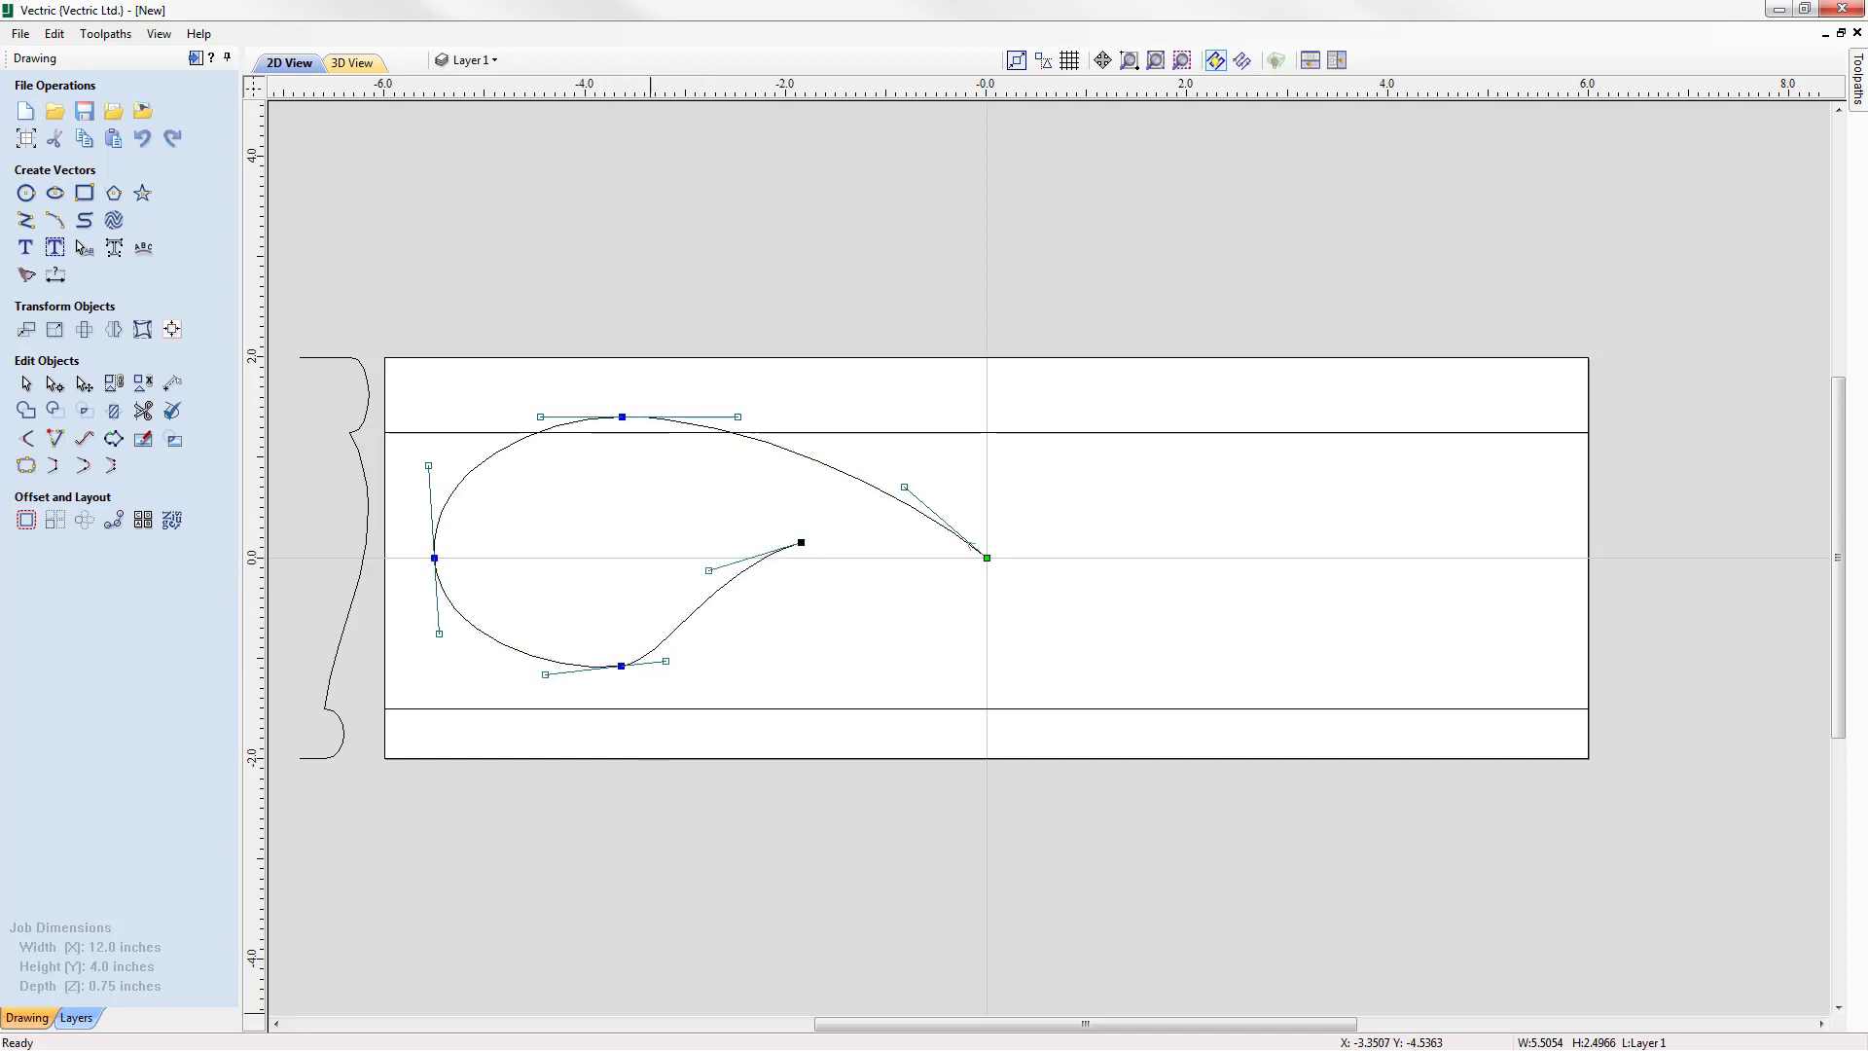
left_click_drag(620, 667, 618, 669)
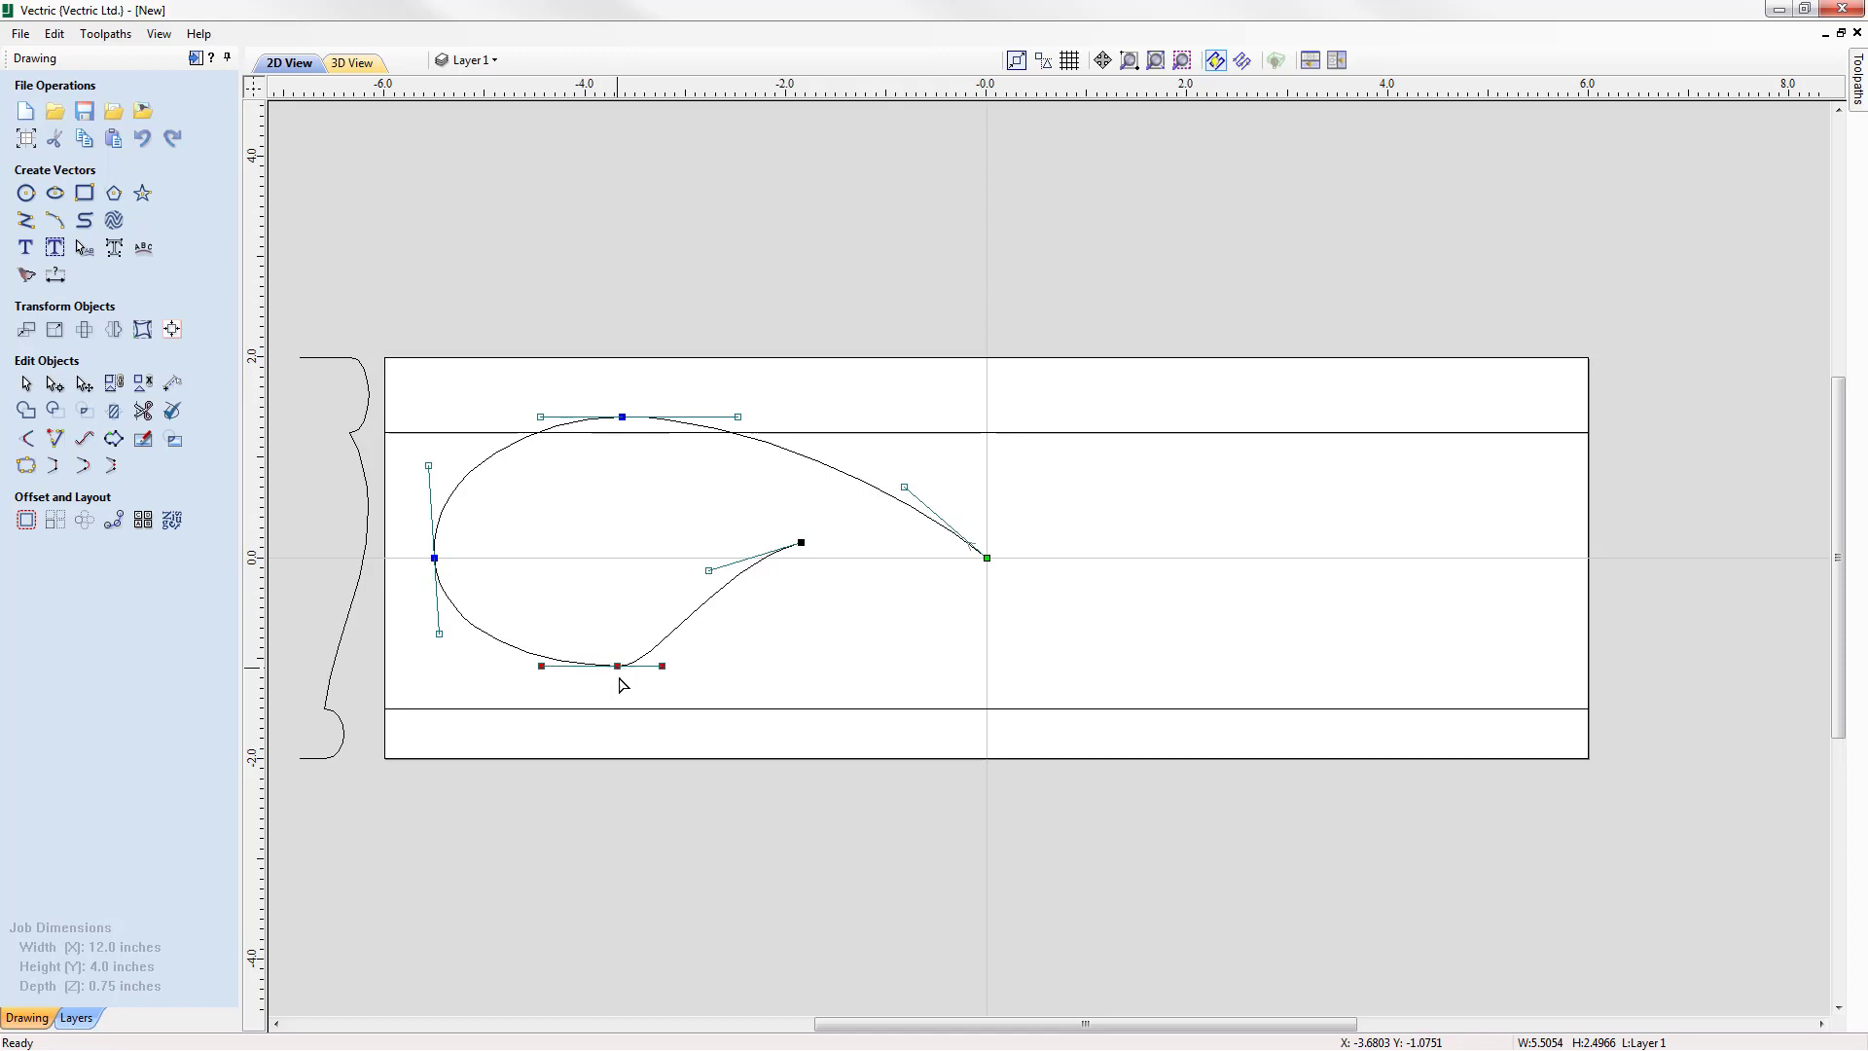
key("Left")
key("Left")
key("Left")
key("Left")
key("Left")
key("Left")
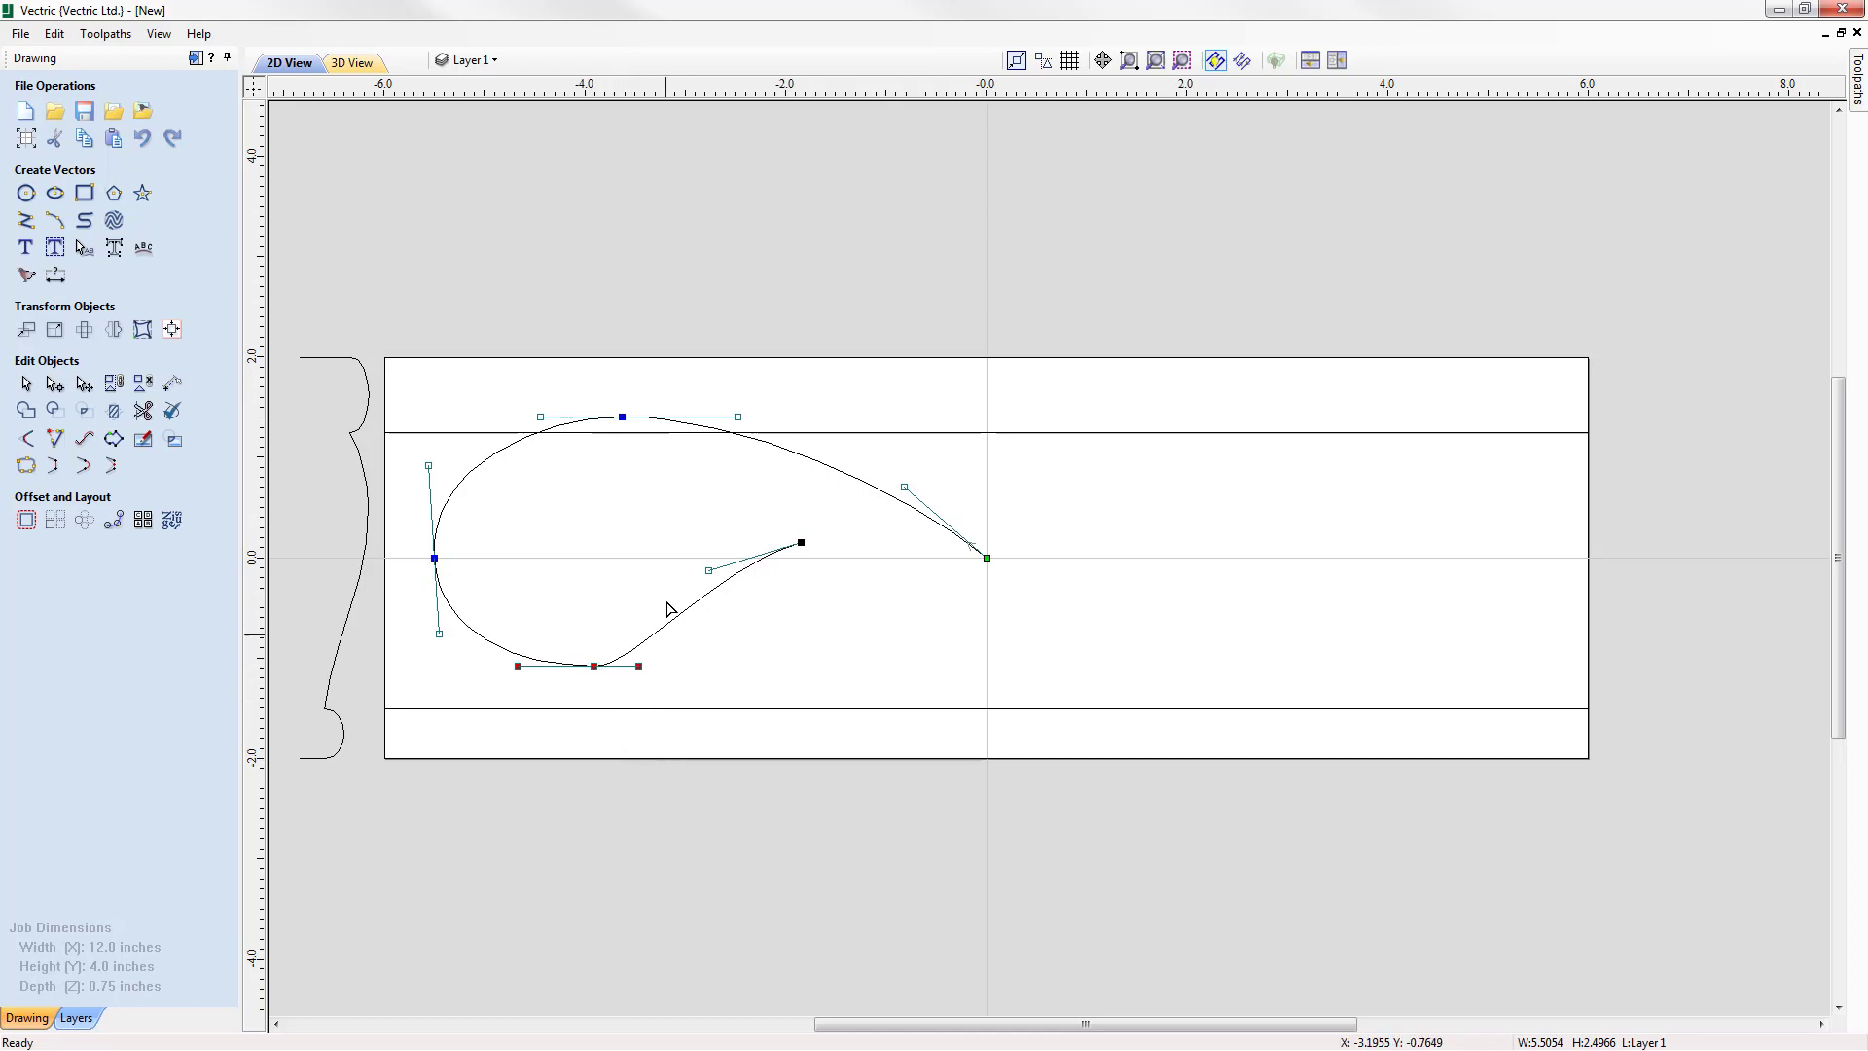
Lengthen the bottom node's right handle in small nudges and stretch the end point's handle further left
left_click(639, 666)
key("Right")
key("Right")
key("Right")
key("Right")
key("Right")
left_click_drag(709, 571, 694, 565)
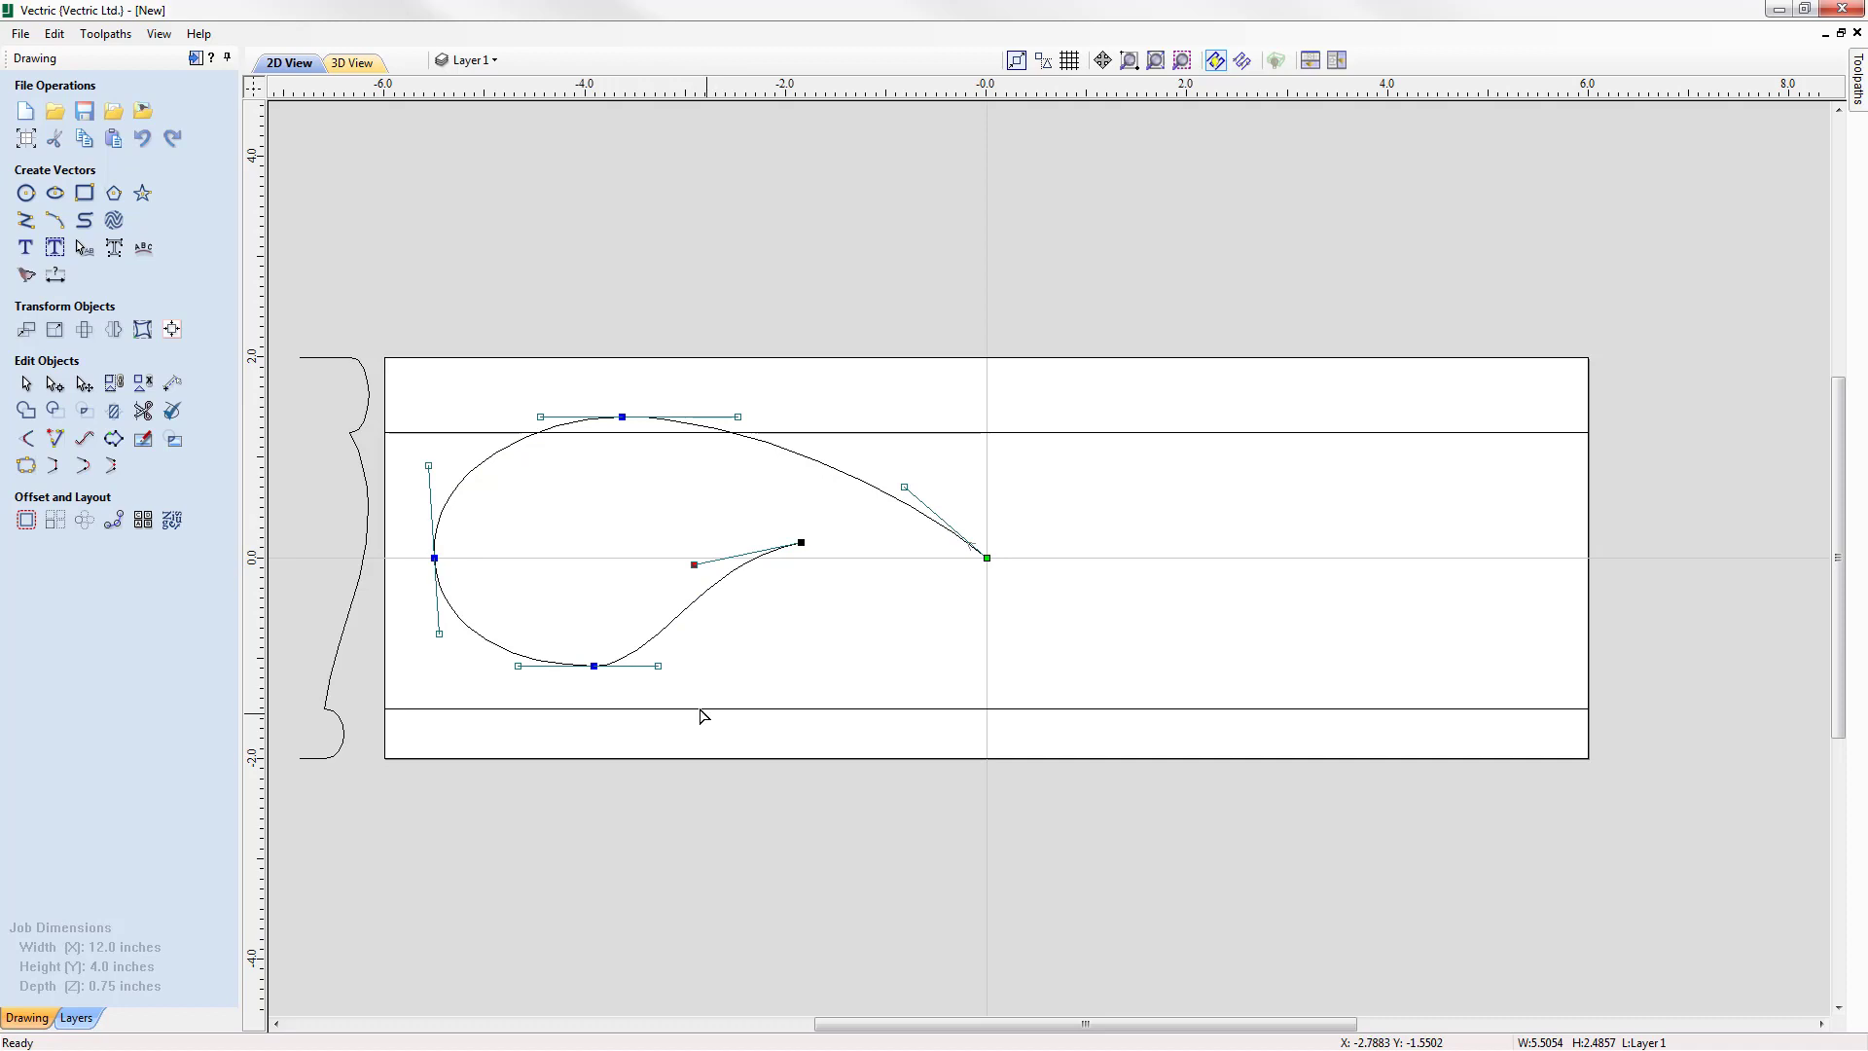
left_click(701, 712)
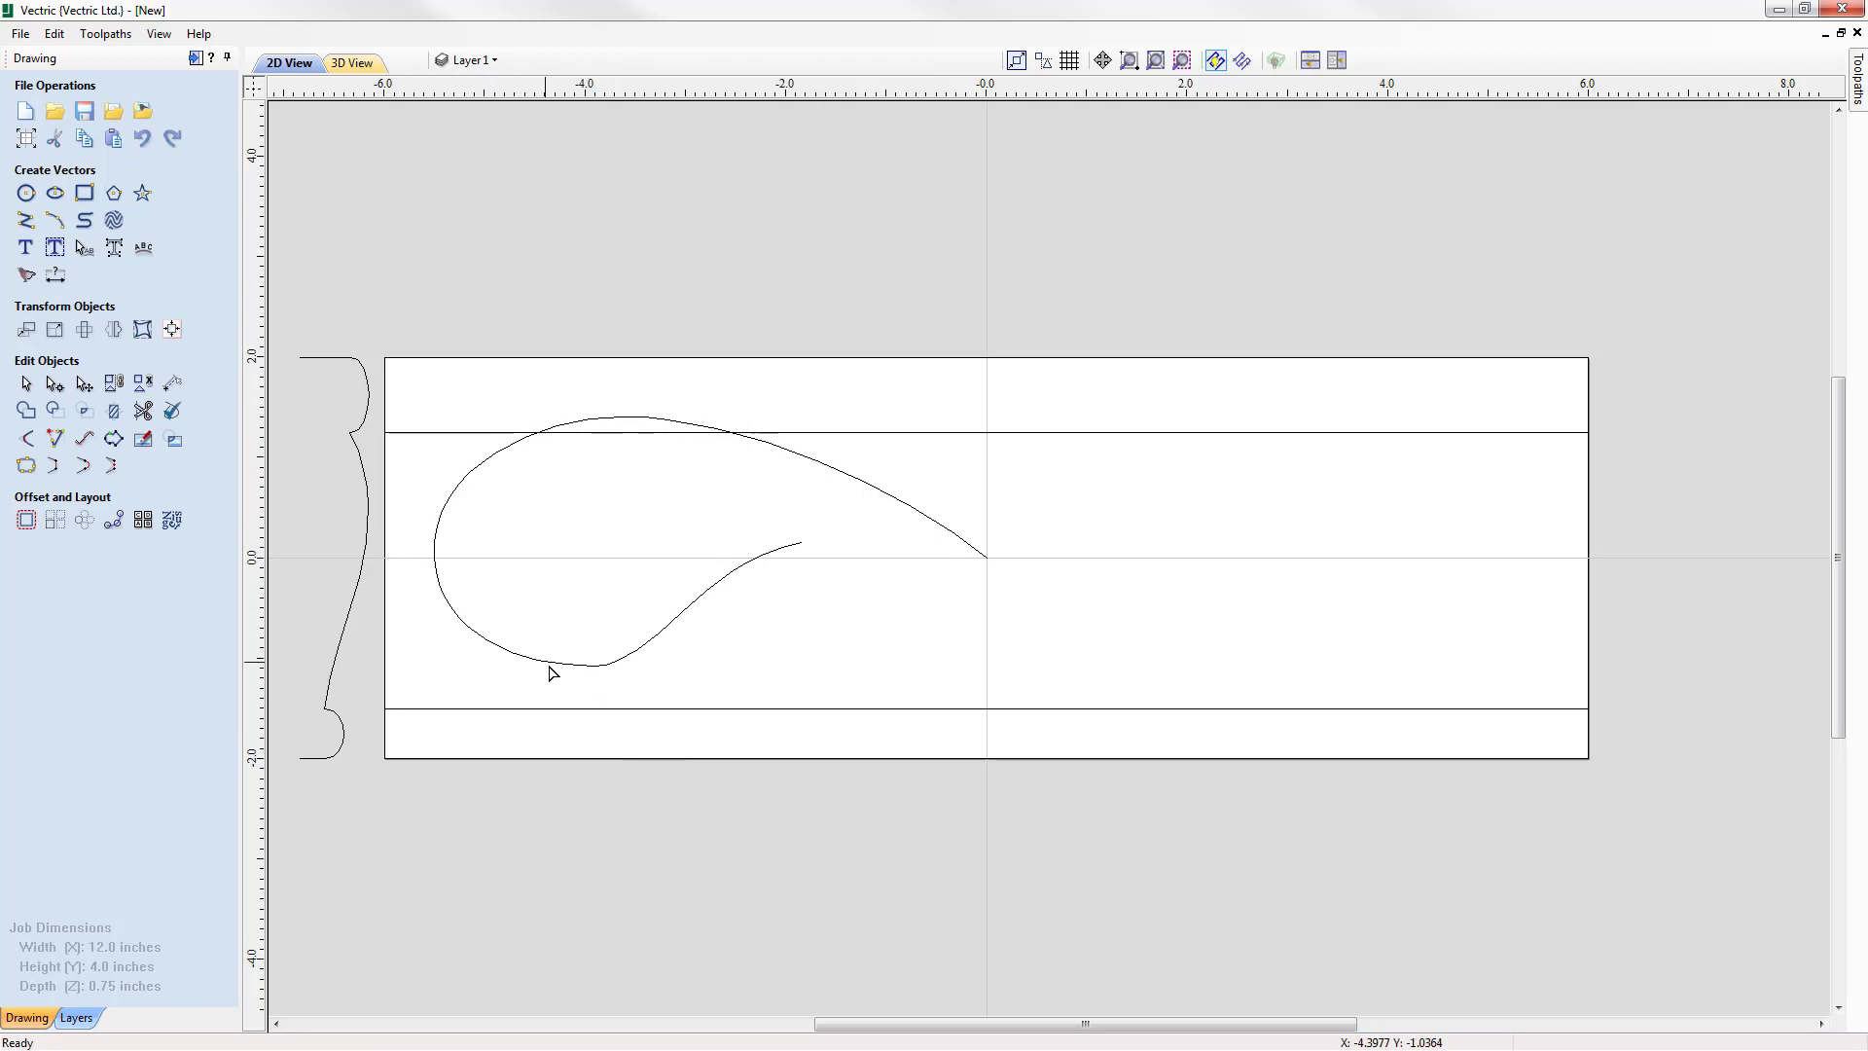
Nudge the bottom node slightly down and extend its left handle outward to fill out the lower left curve
left_click(594, 669)
left_click(593, 666)
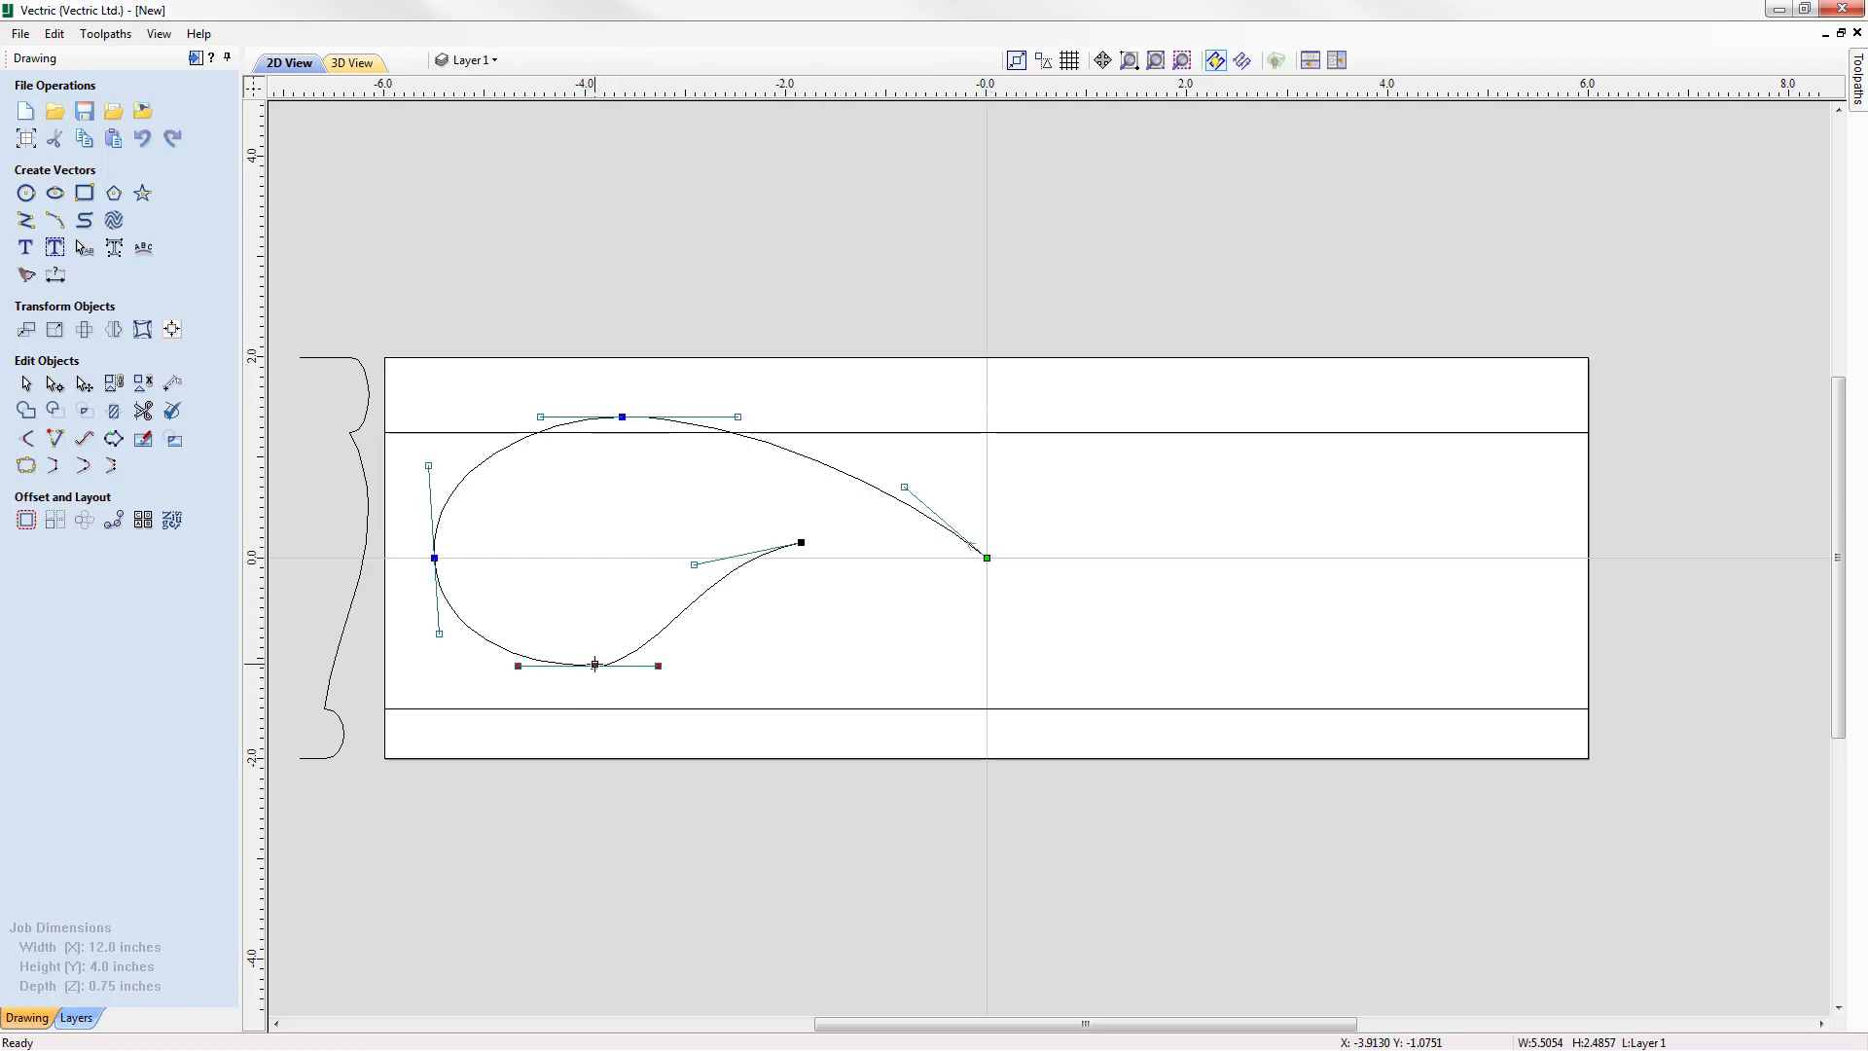
key("Down")
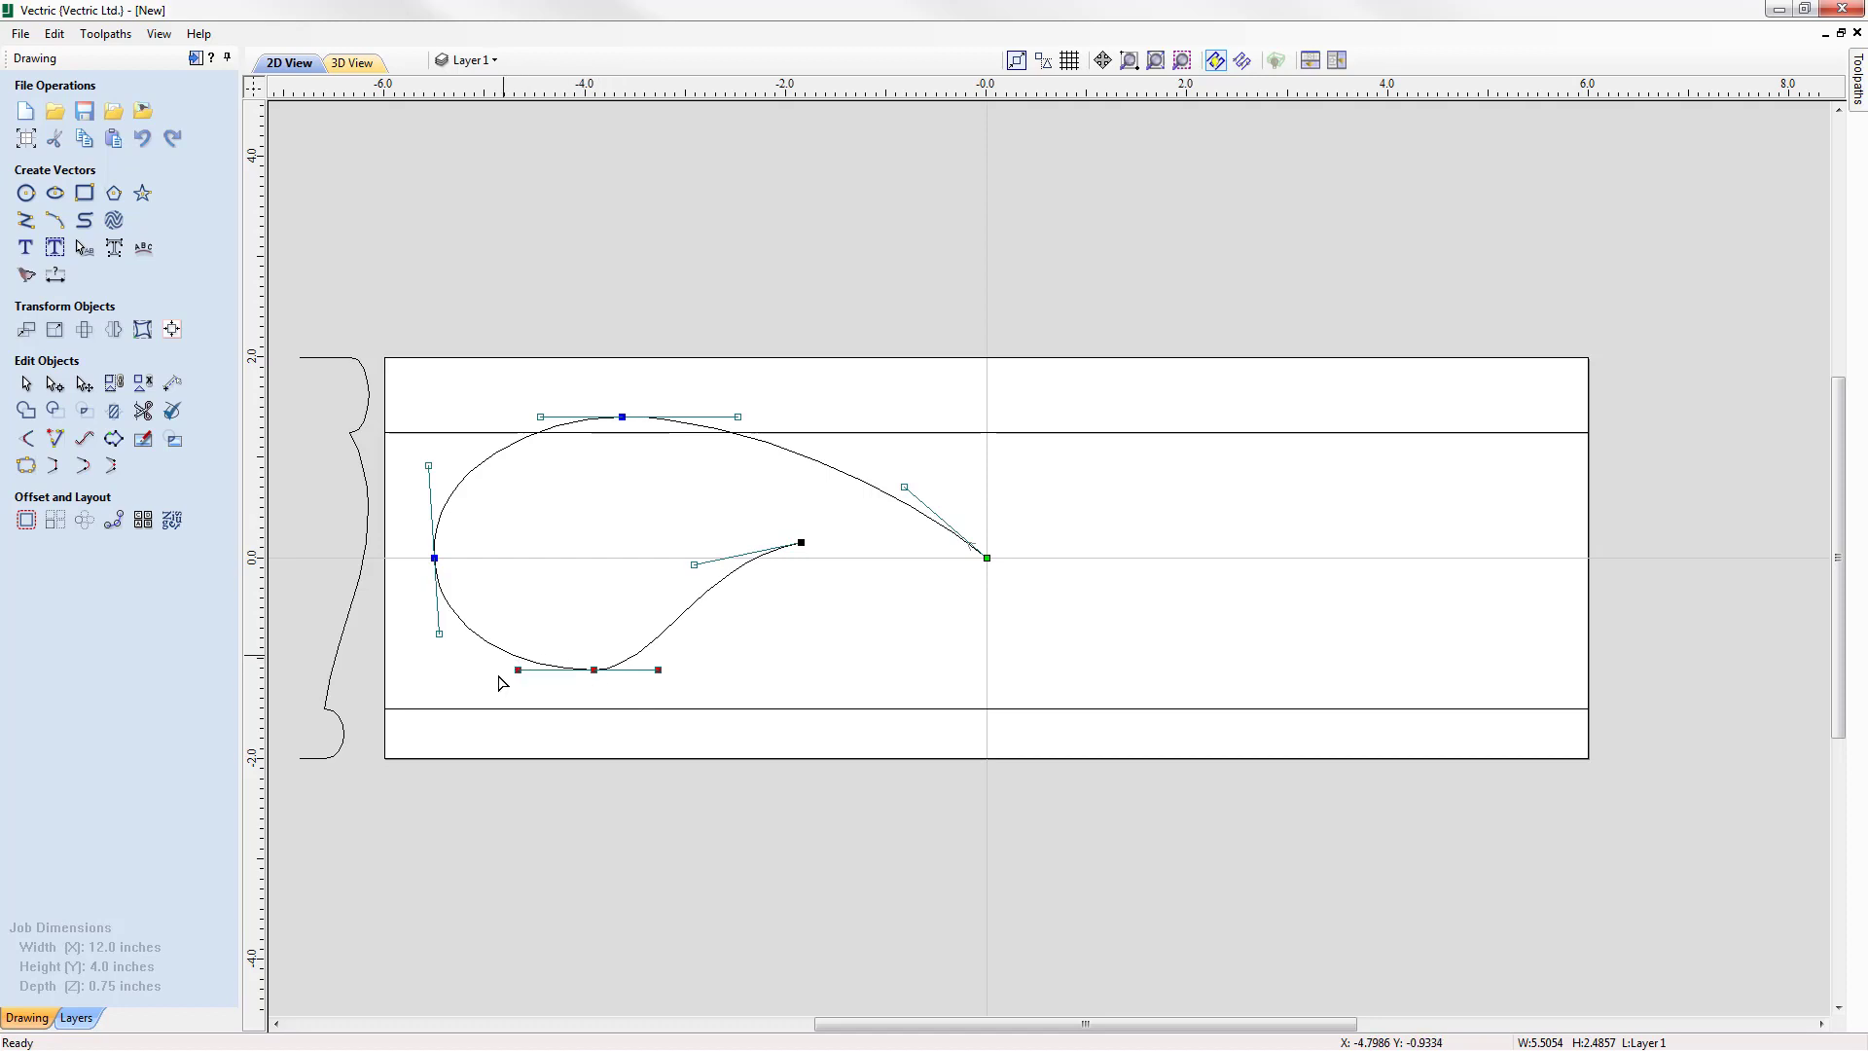
left_click_drag(498, 665, 523, 687)
key("Left")
left_click(542, 596)
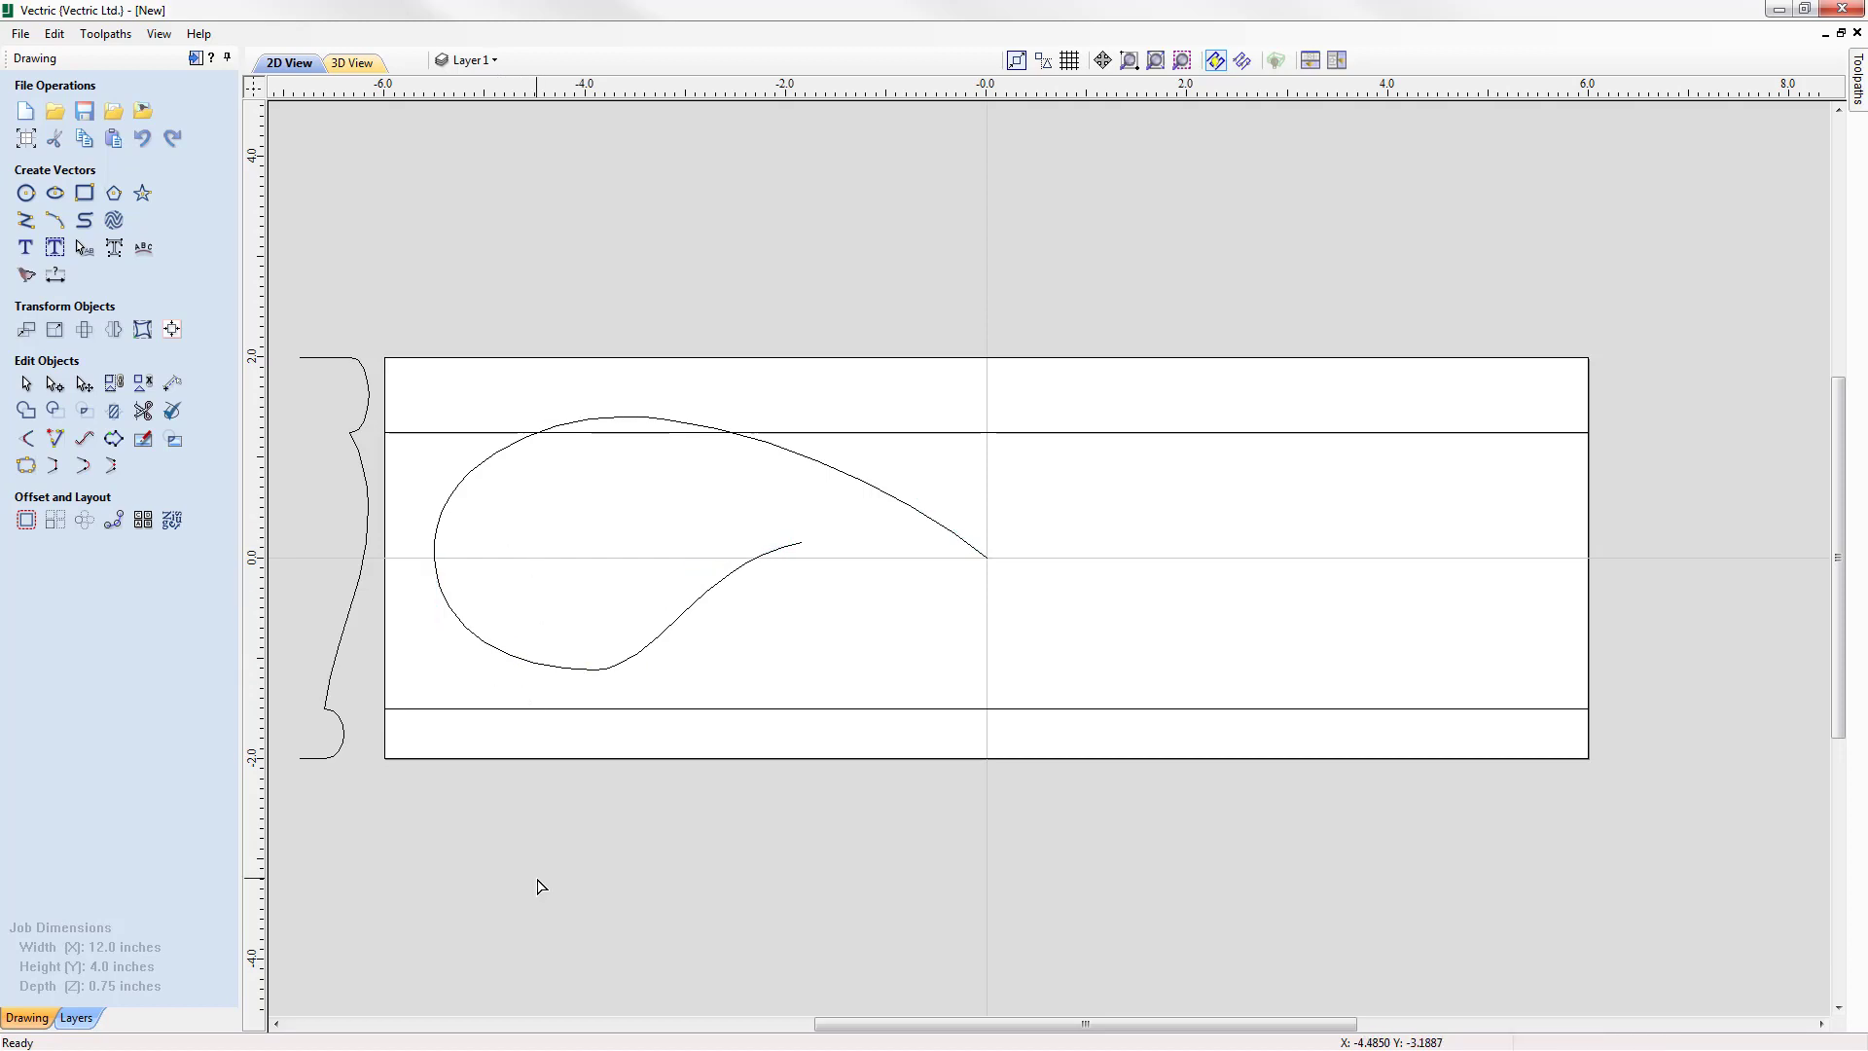
Move the curve's open end point about 0.2 inches left
left_click(665, 635)
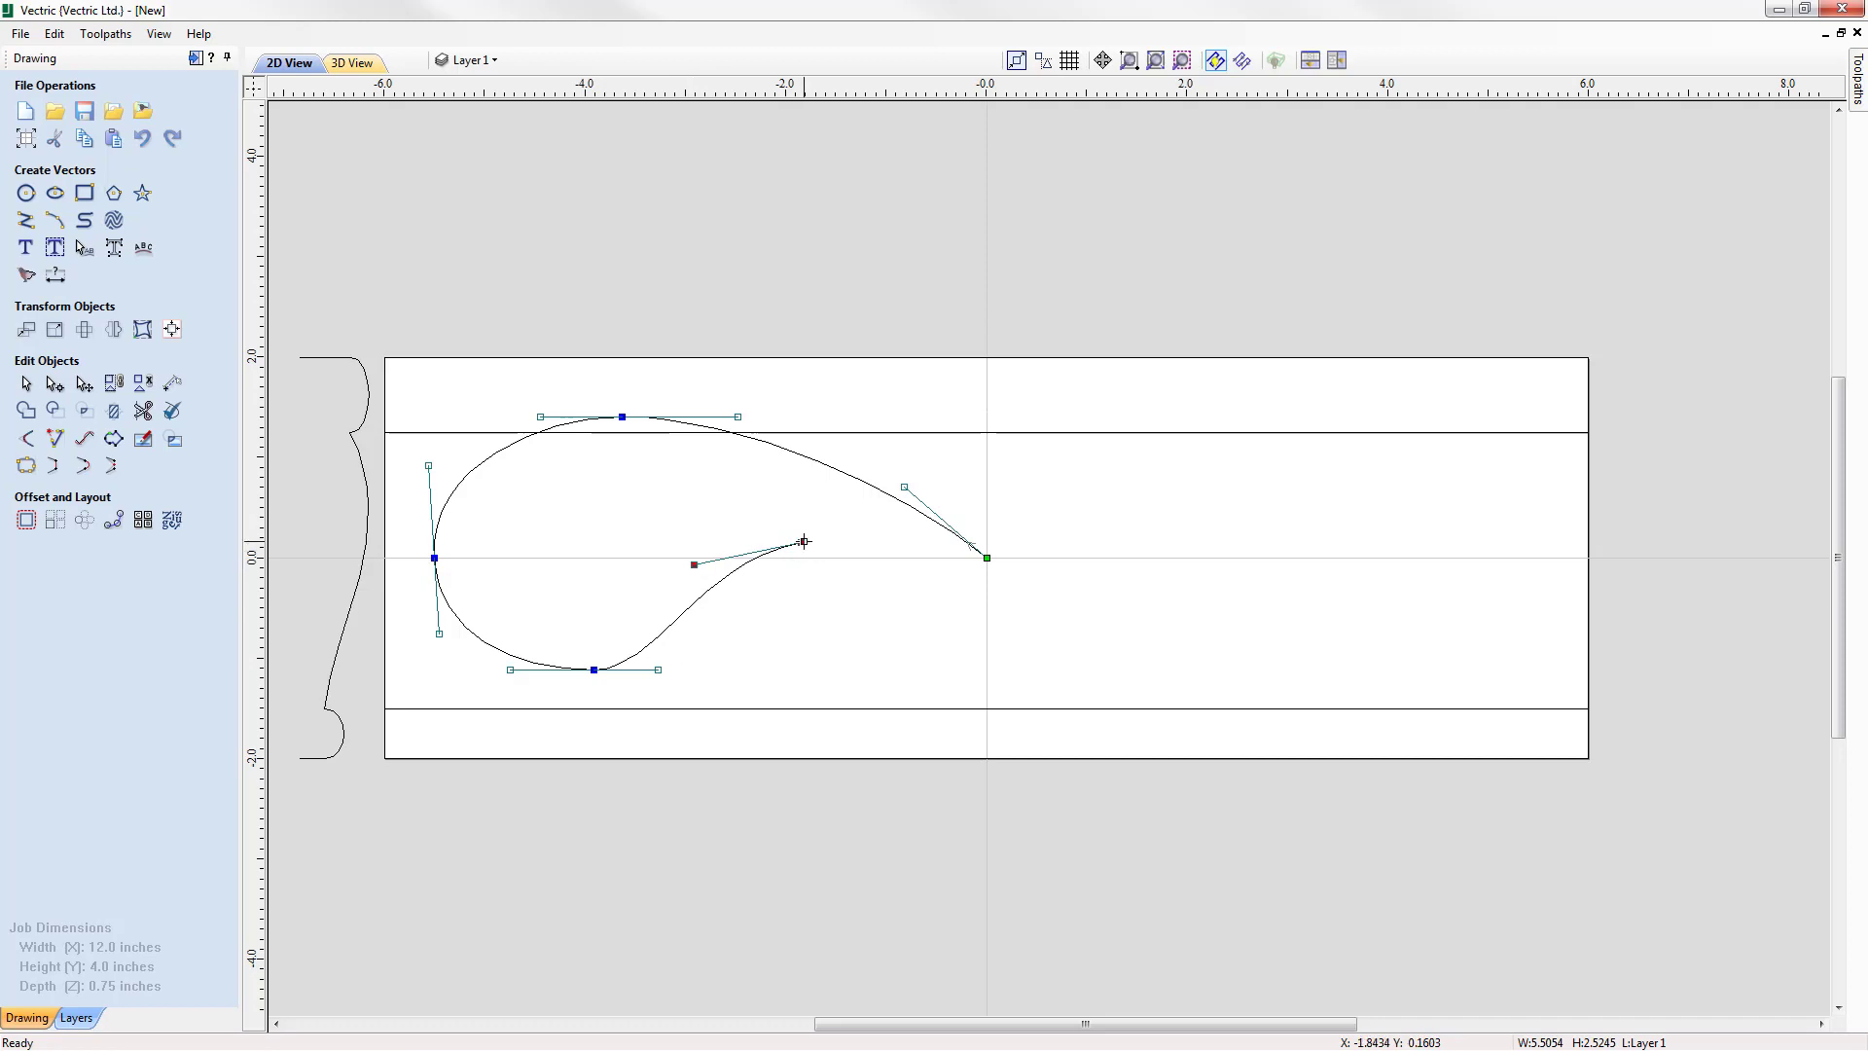
left_click_drag(804, 542, 781, 541)
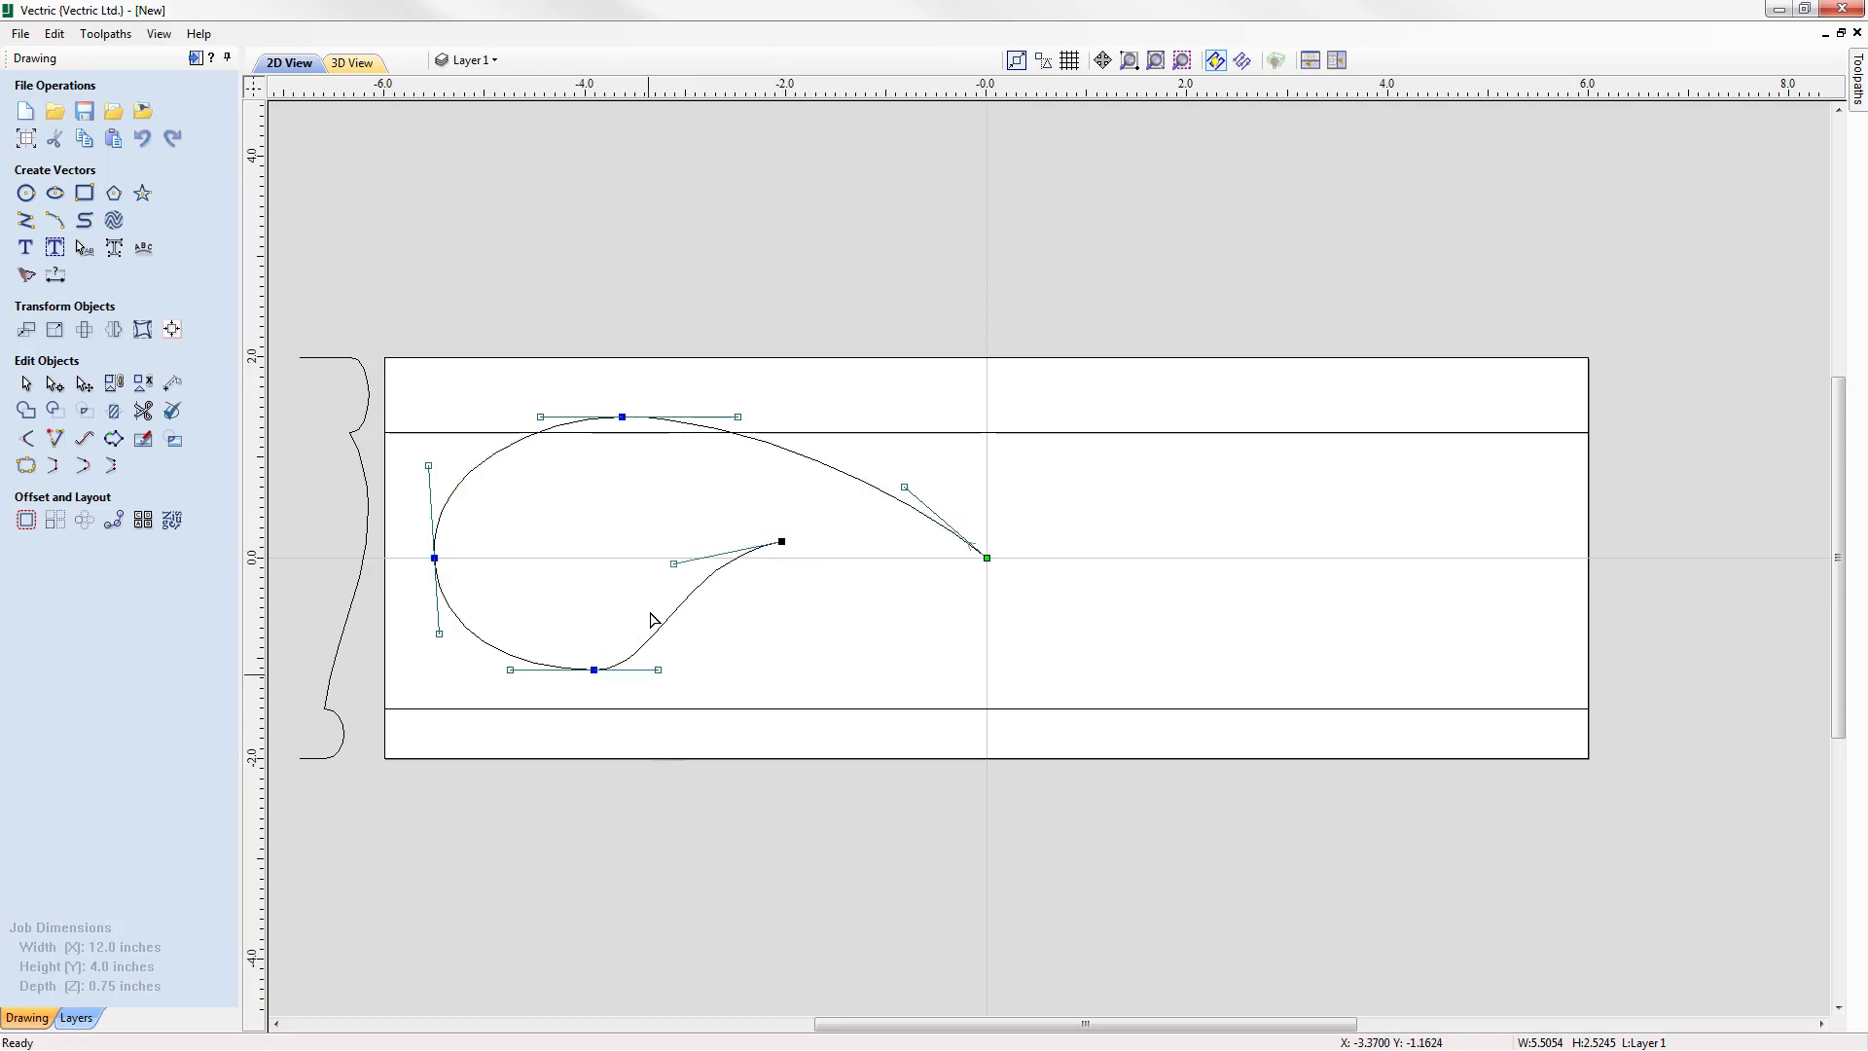
Shorten the curve end point's handle and extend the bottom node's right handle slightly outward
left_click_drag(673, 562, 689, 558)
left_click_drag(682, 678, 682, 679)
left_click(726, 679)
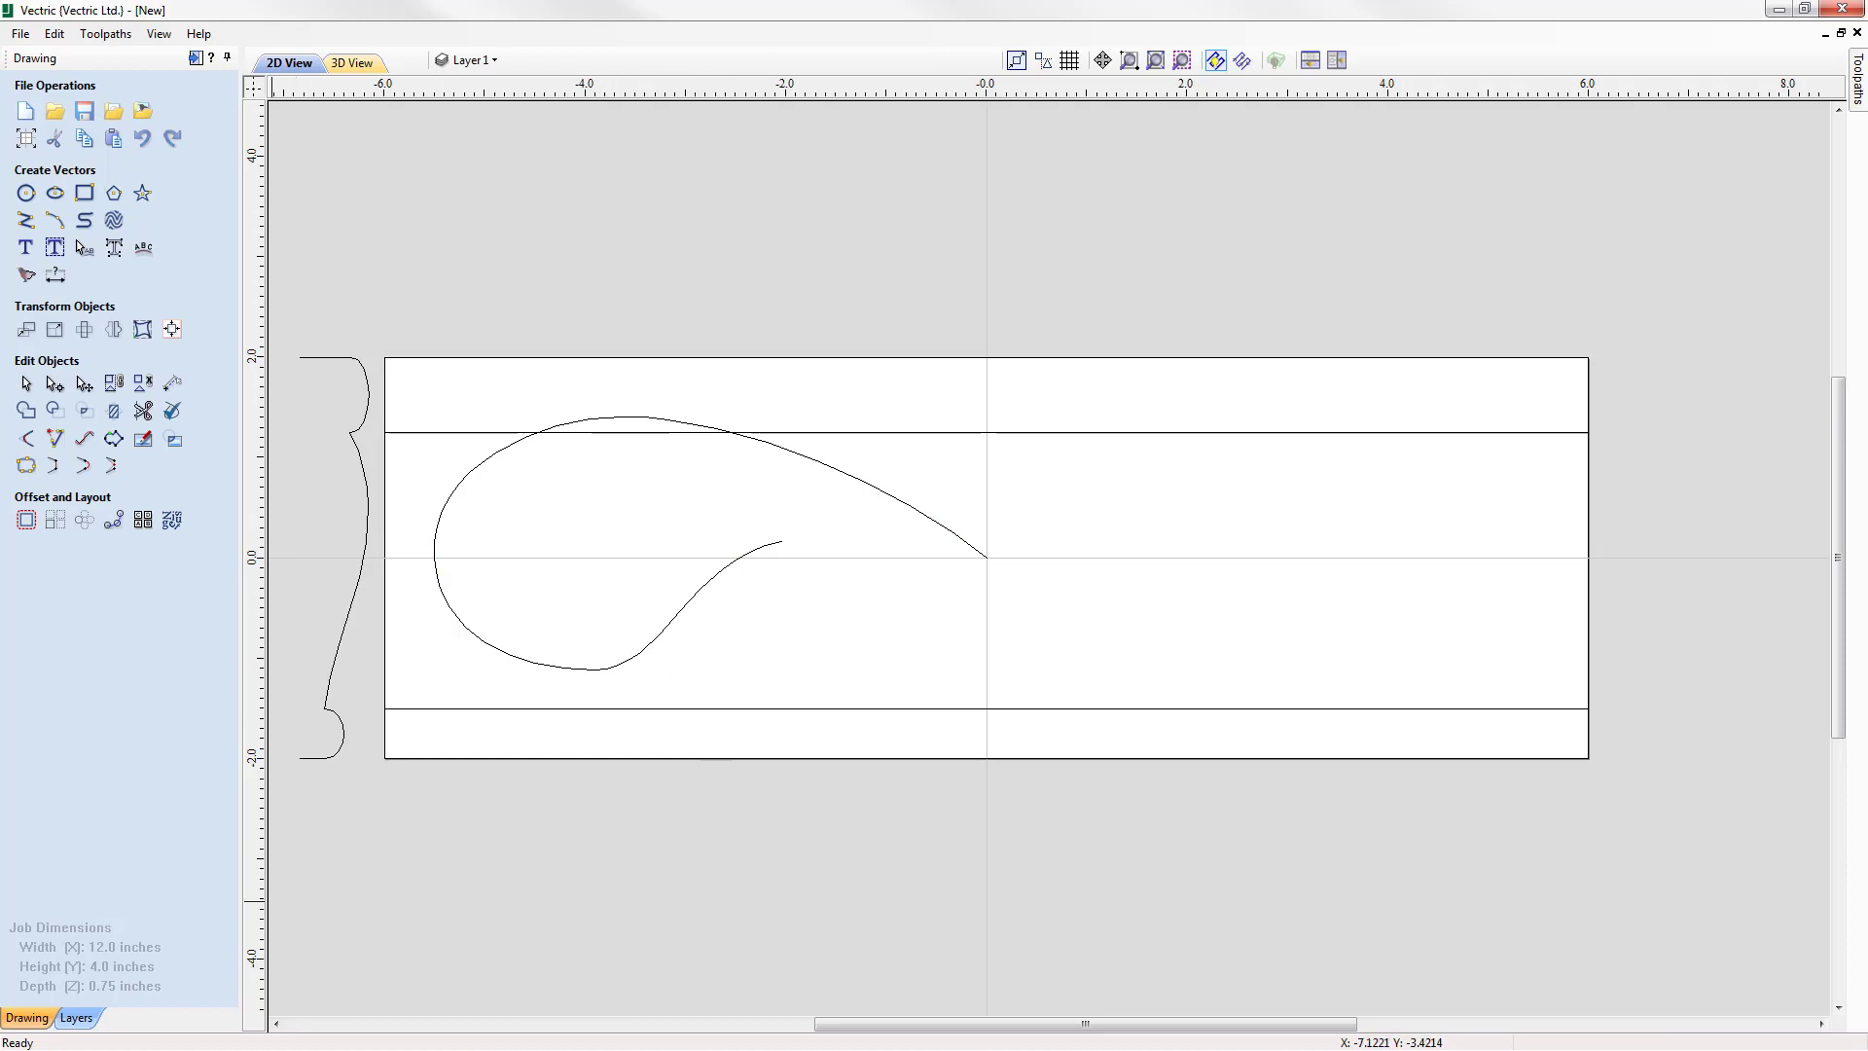
key("alt+Tab")
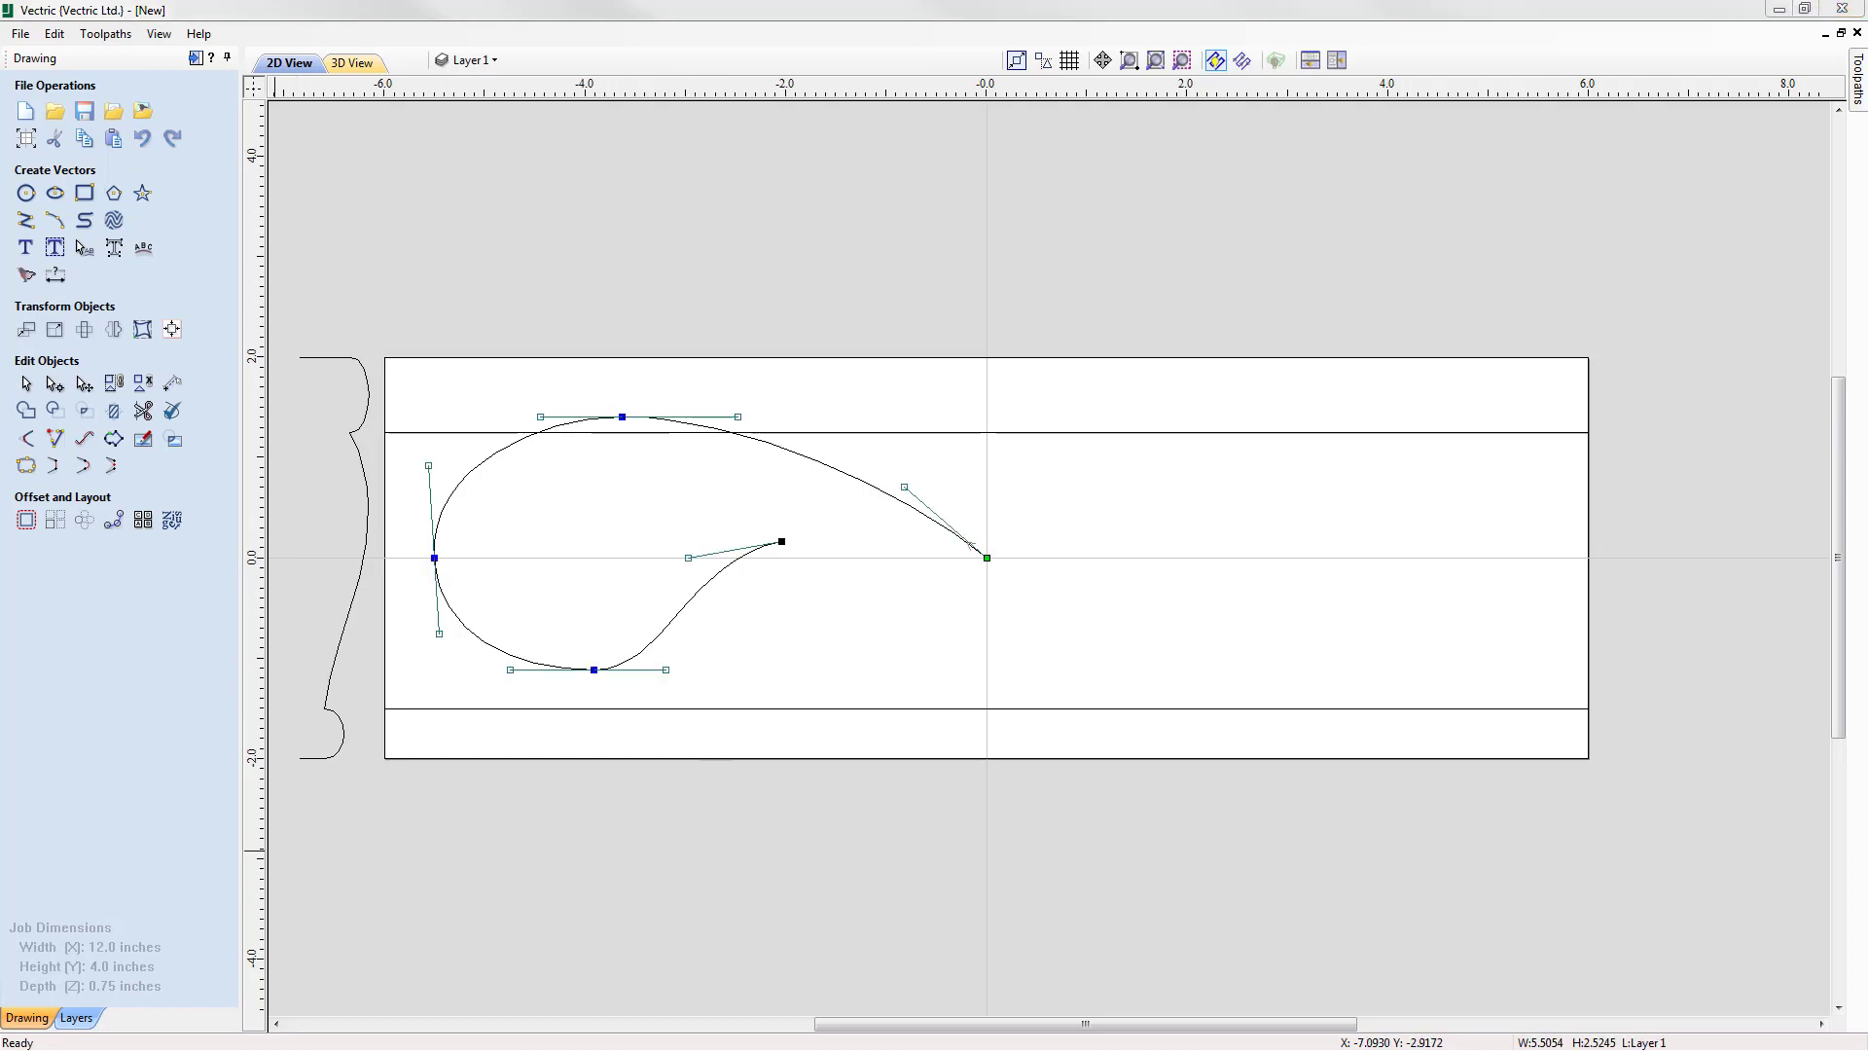
Nudge the bottom node slightly left to about X -3.95, keeping it level, and extend its right handle outward
left_click(592, 670)
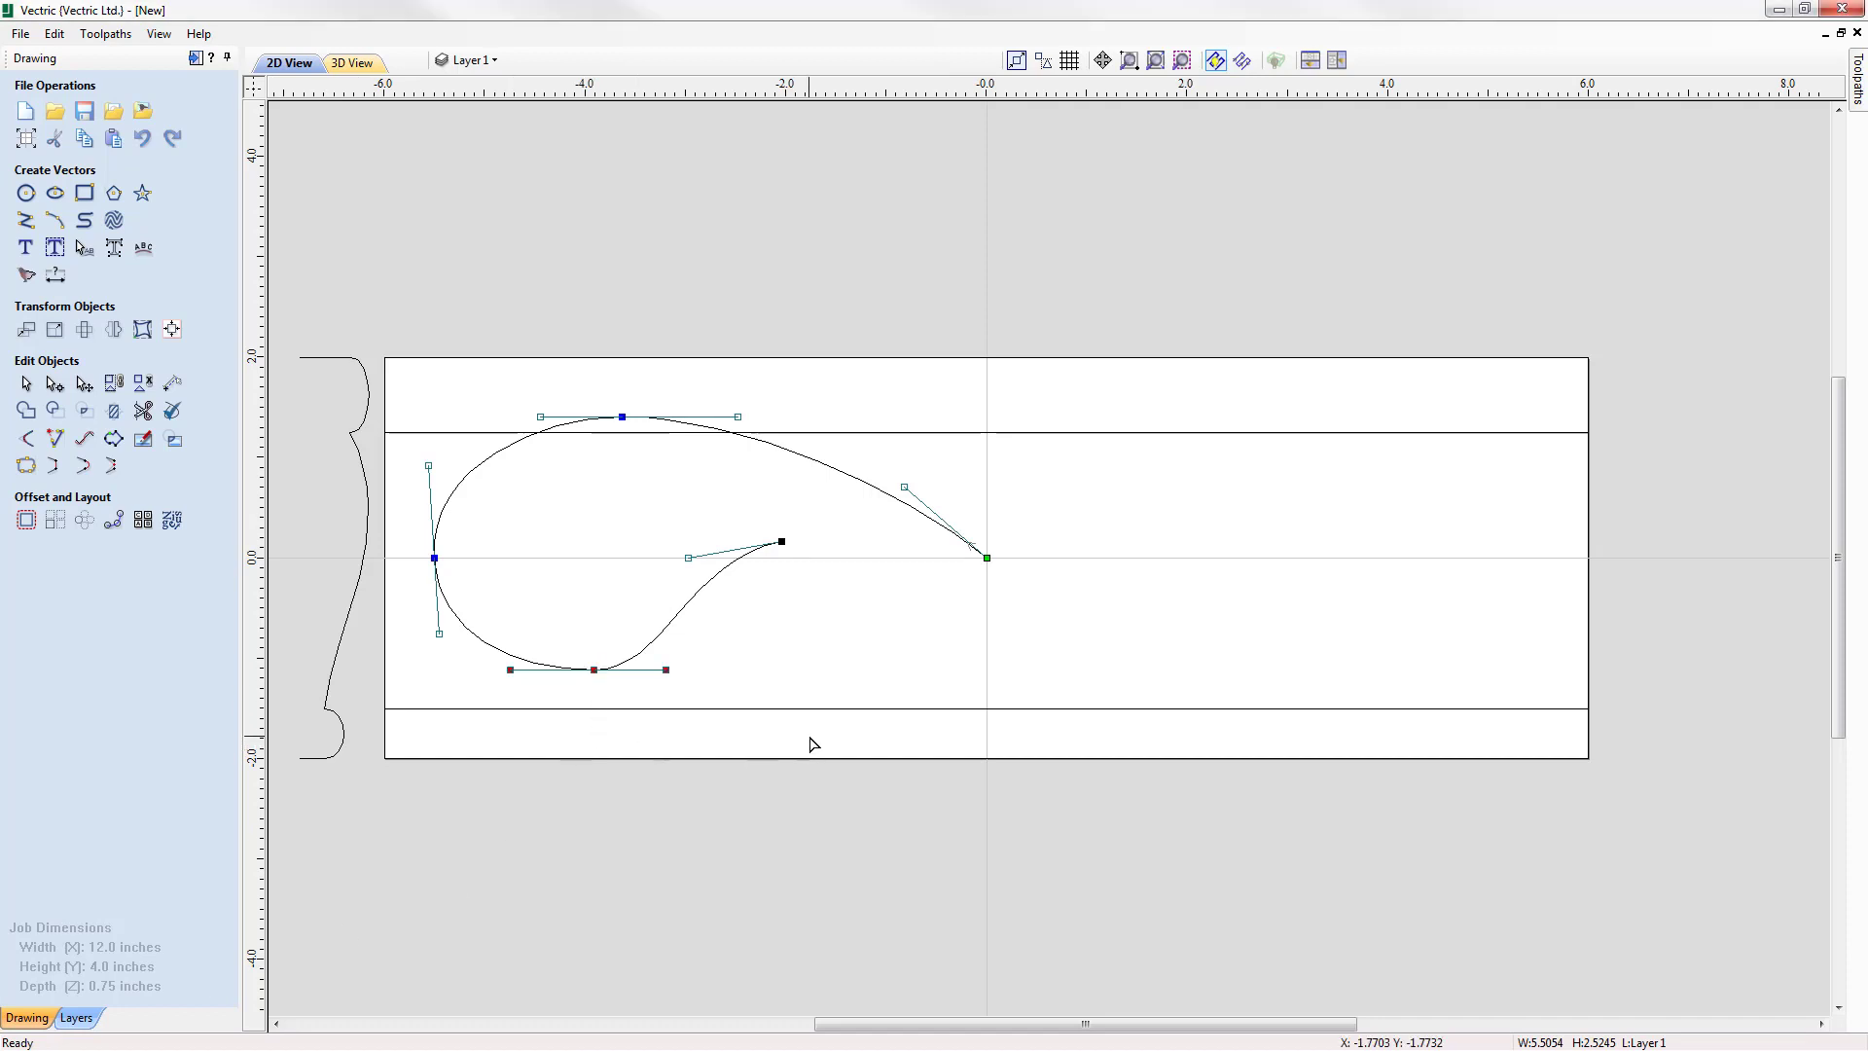
key("Left")
key("Escape")
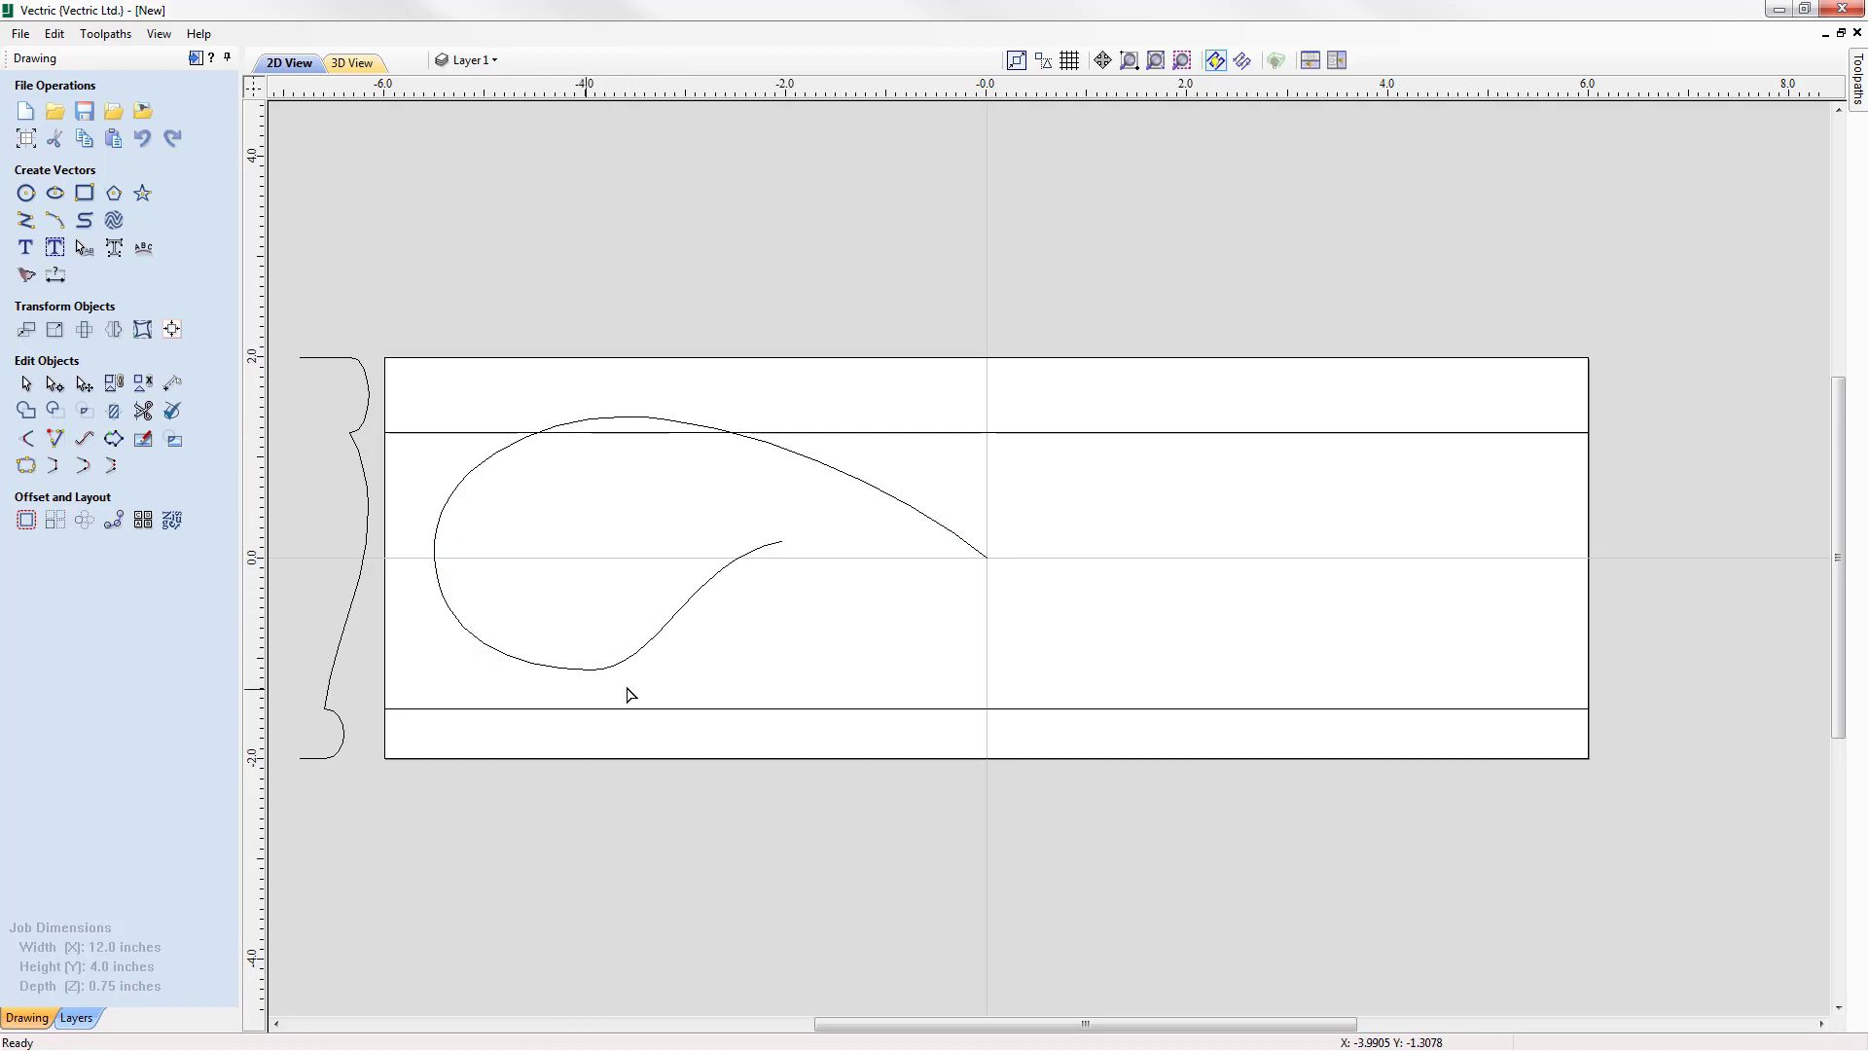
left_click(650, 642)
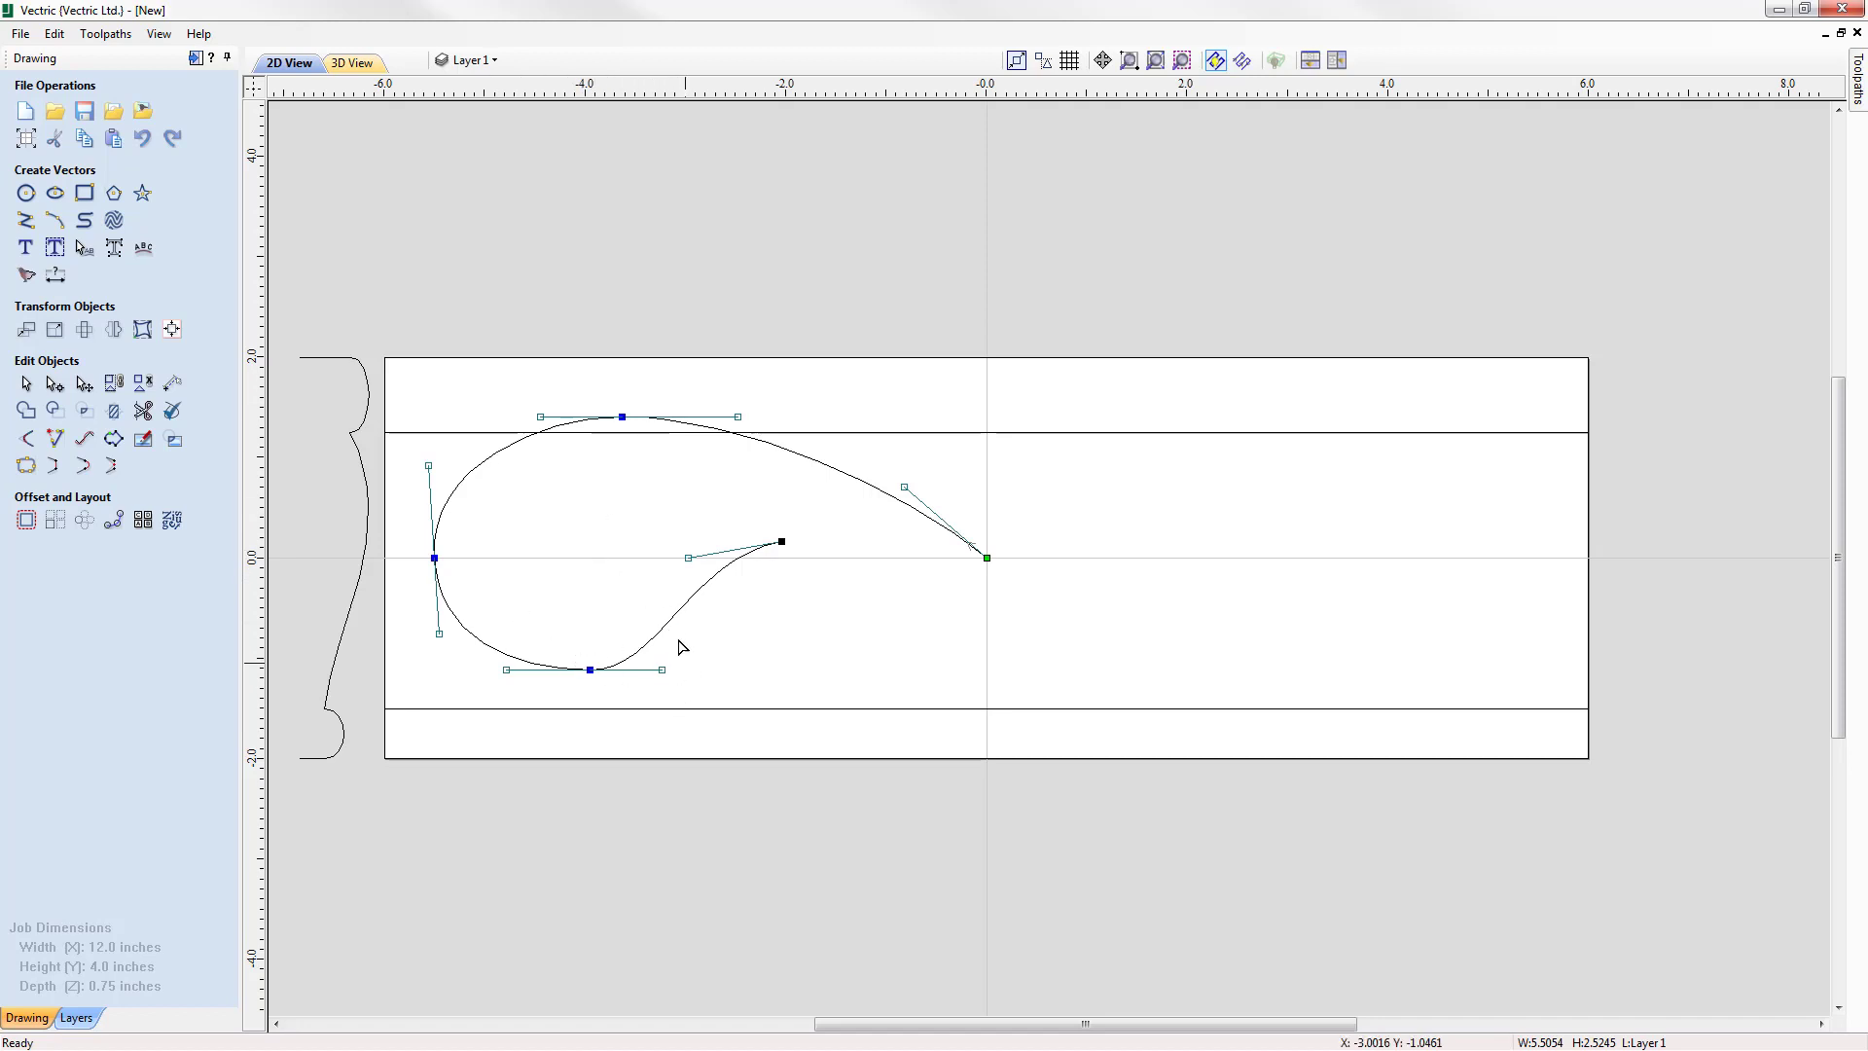
left_click(658, 671)
key("Right")
left_click(685, 748)
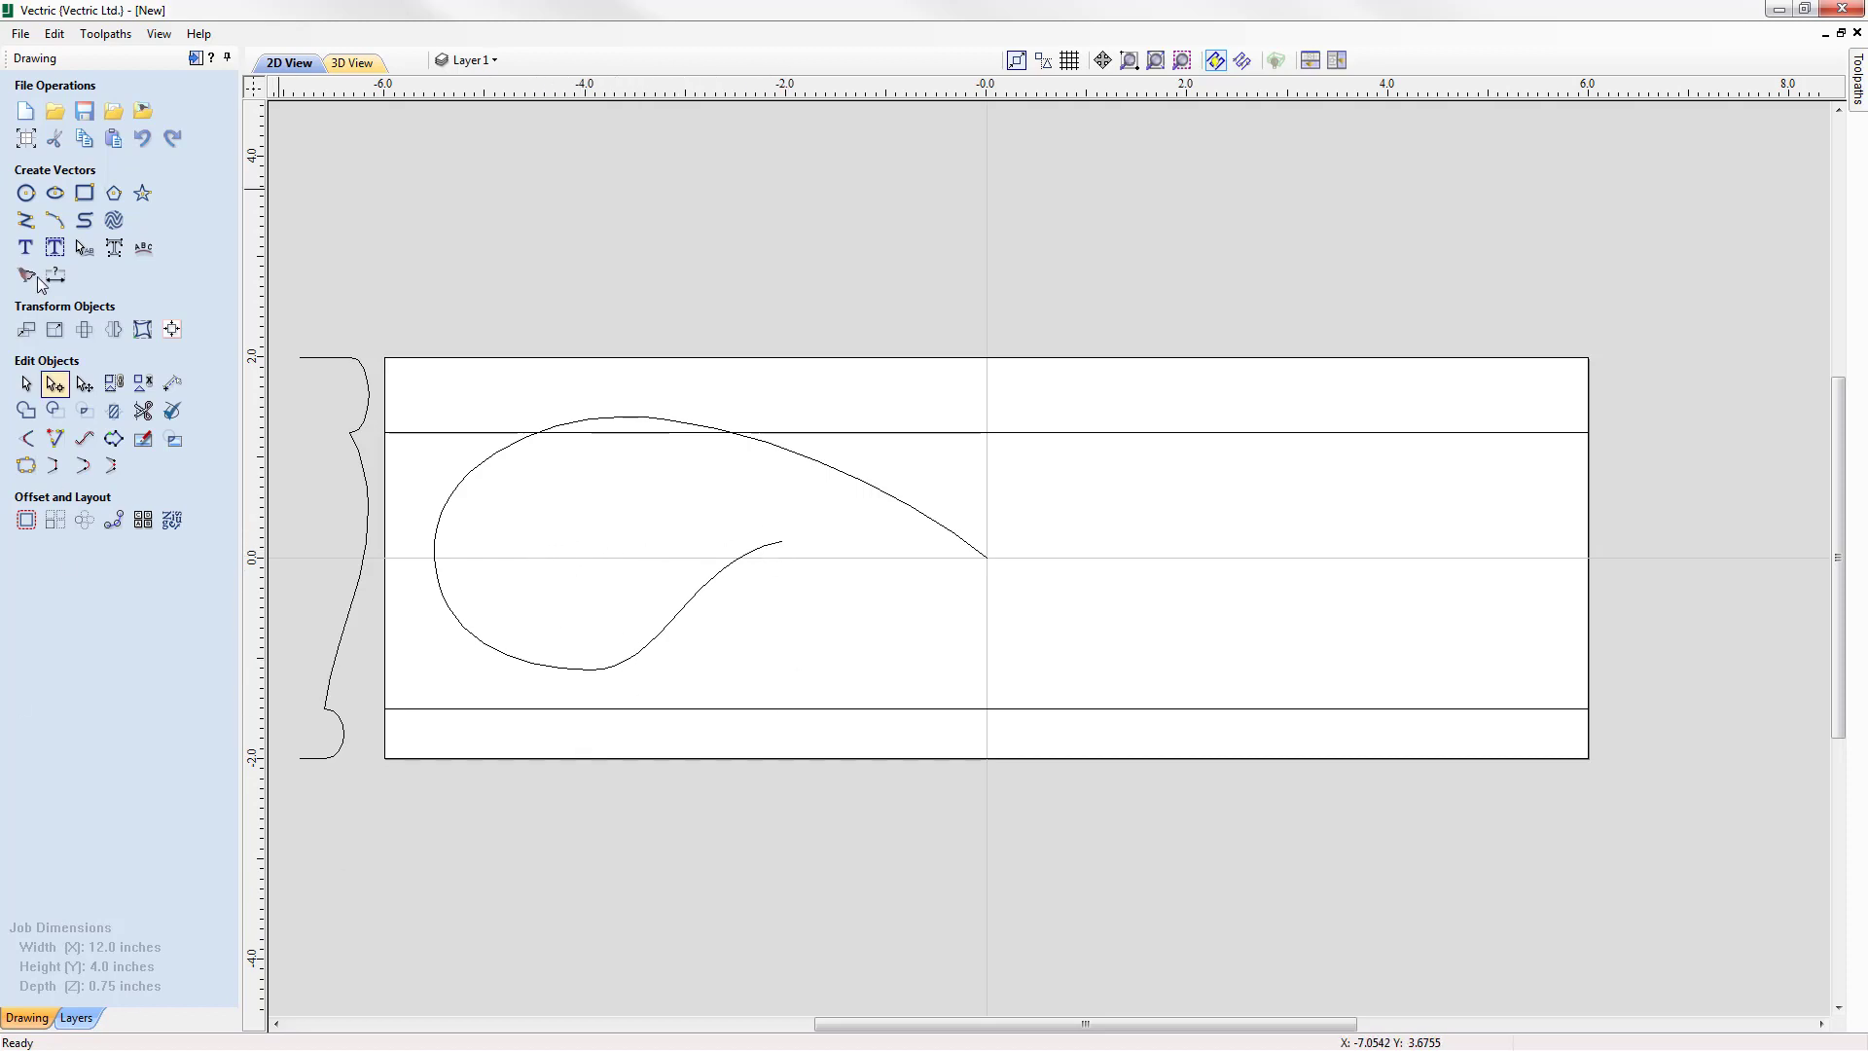
Draw a closed six-sided polyline about 2.5 inches wide from the curve's open end, passing through its bottom node and returning to the start
left_click(26, 220)
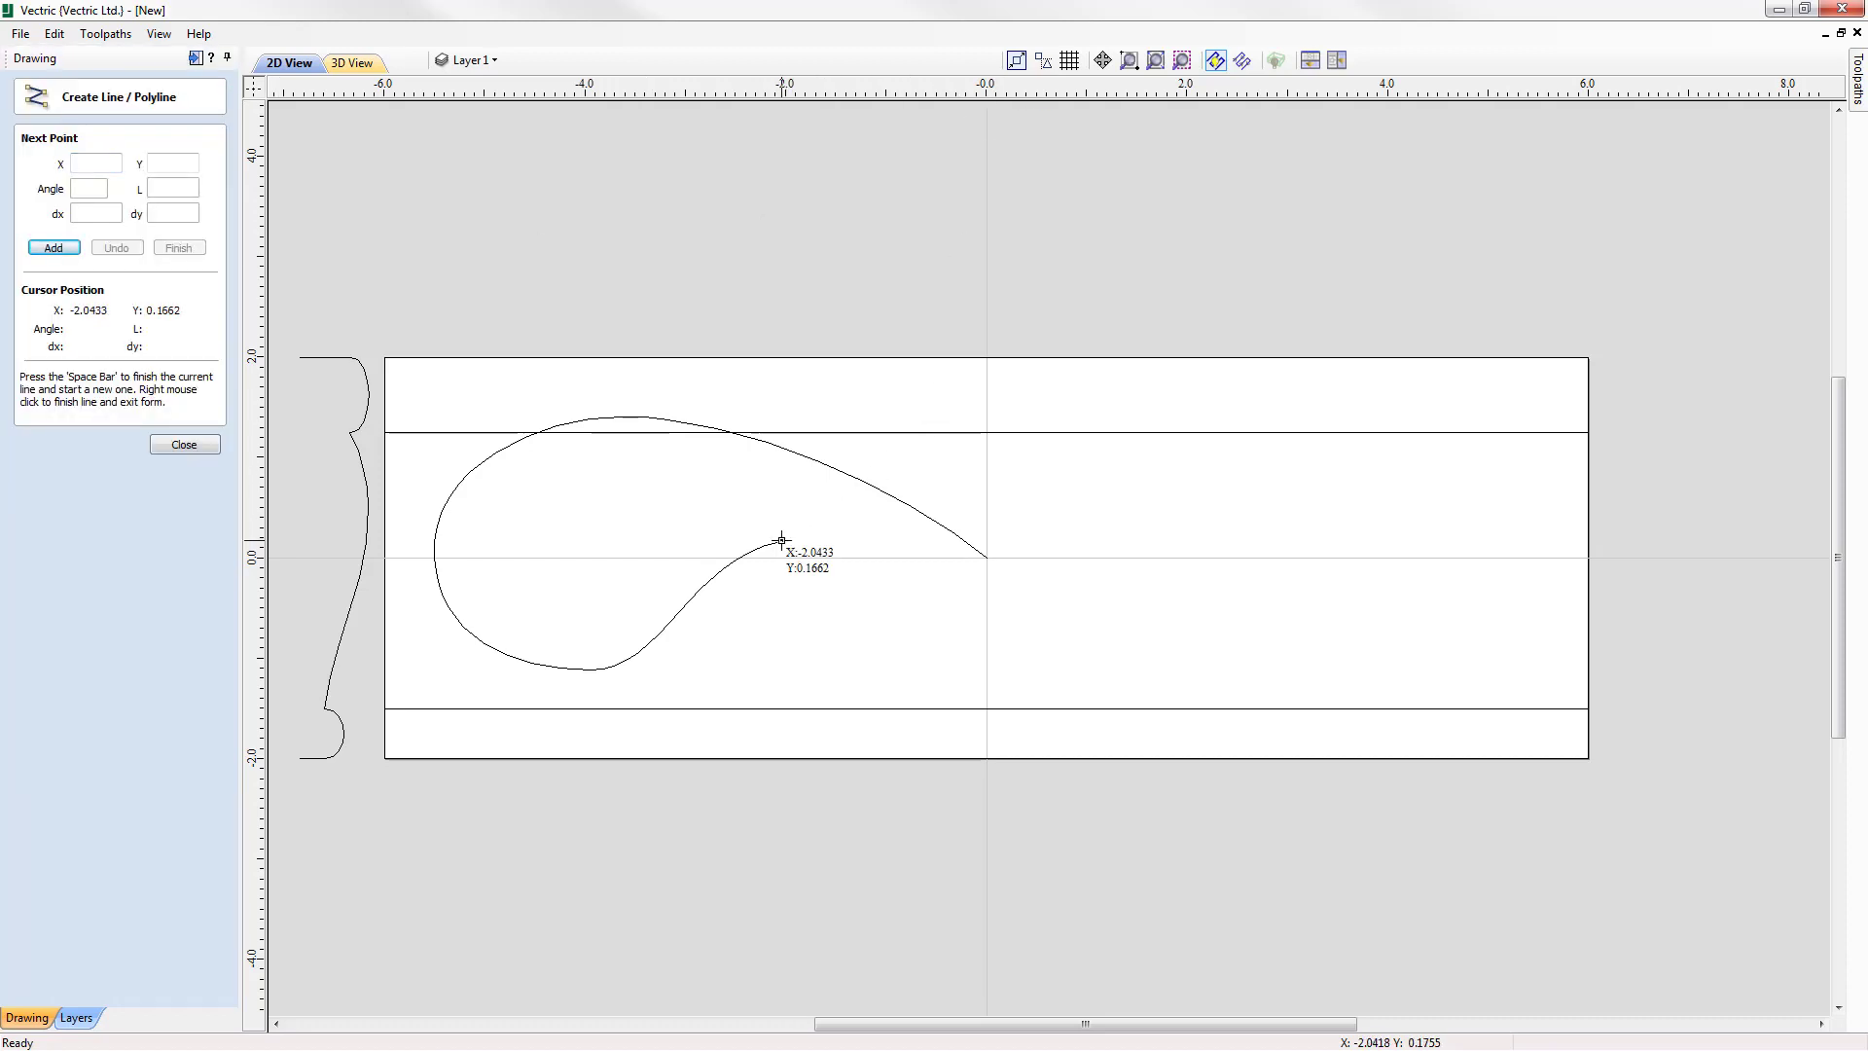
left_click(781, 540)
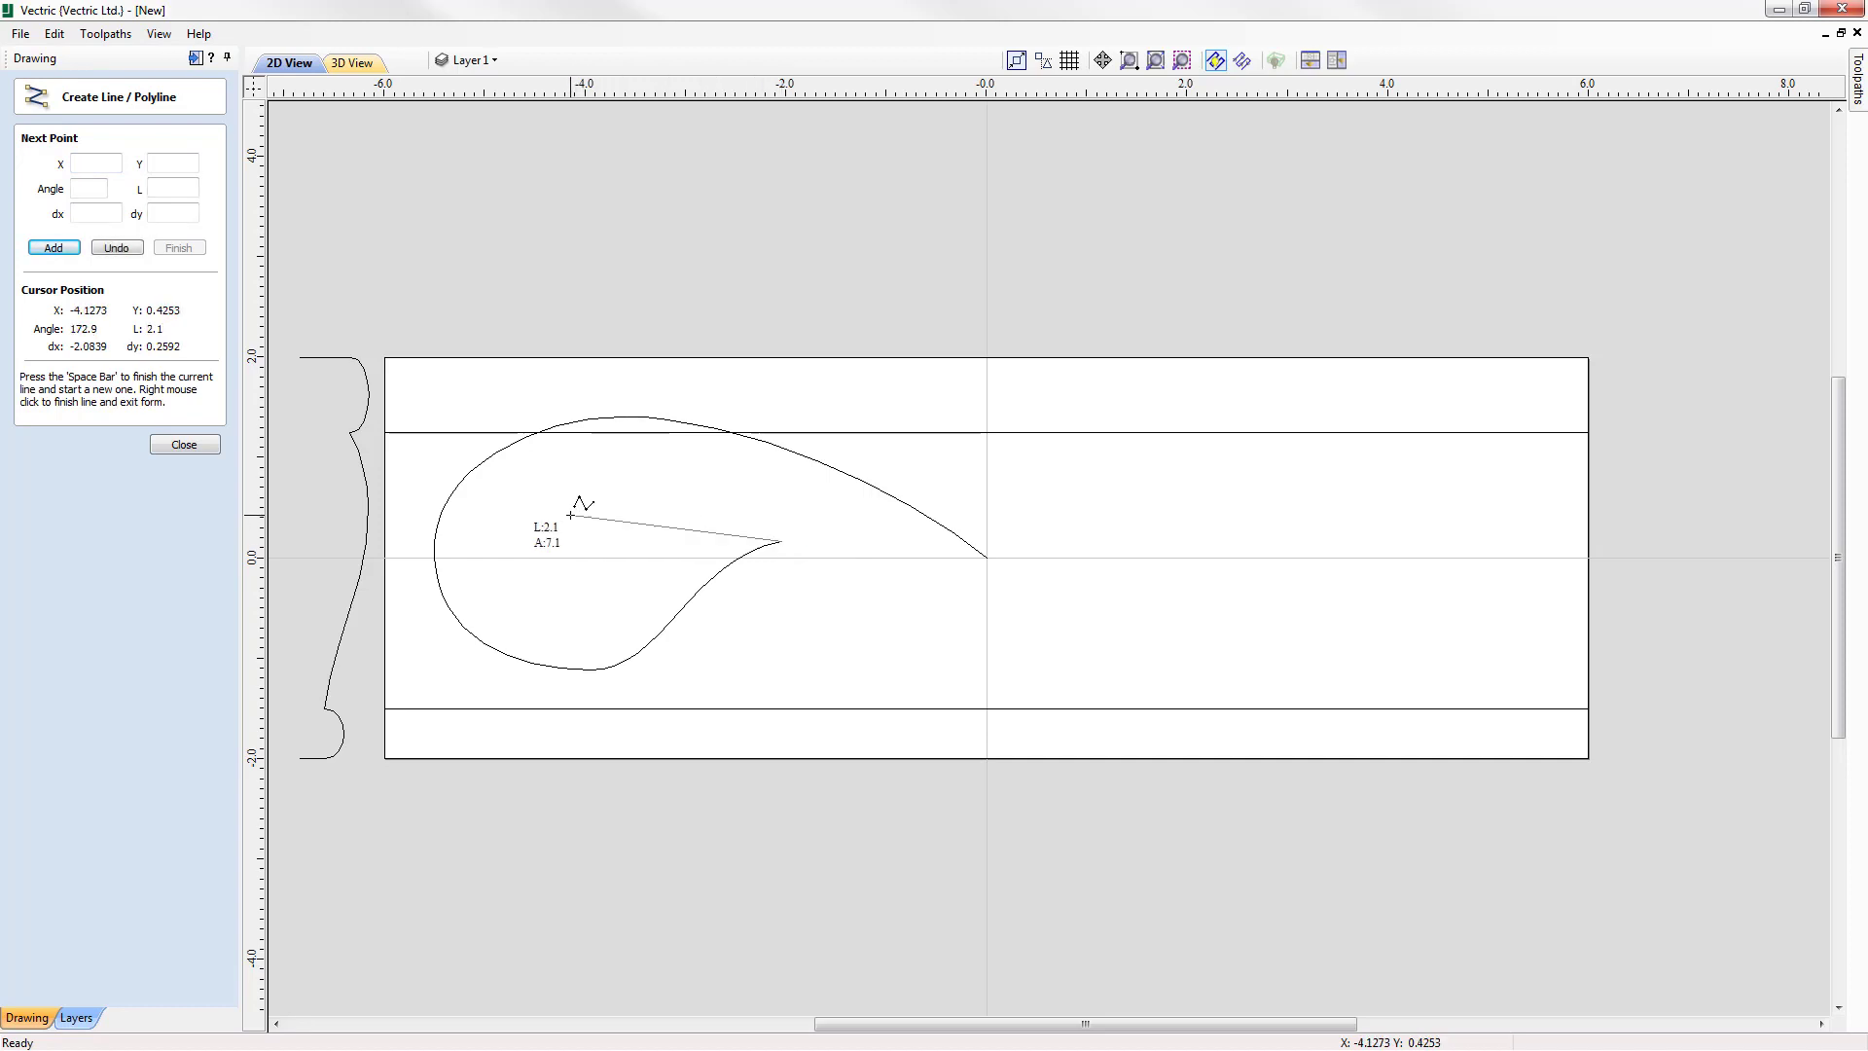
left_click(574, 516)
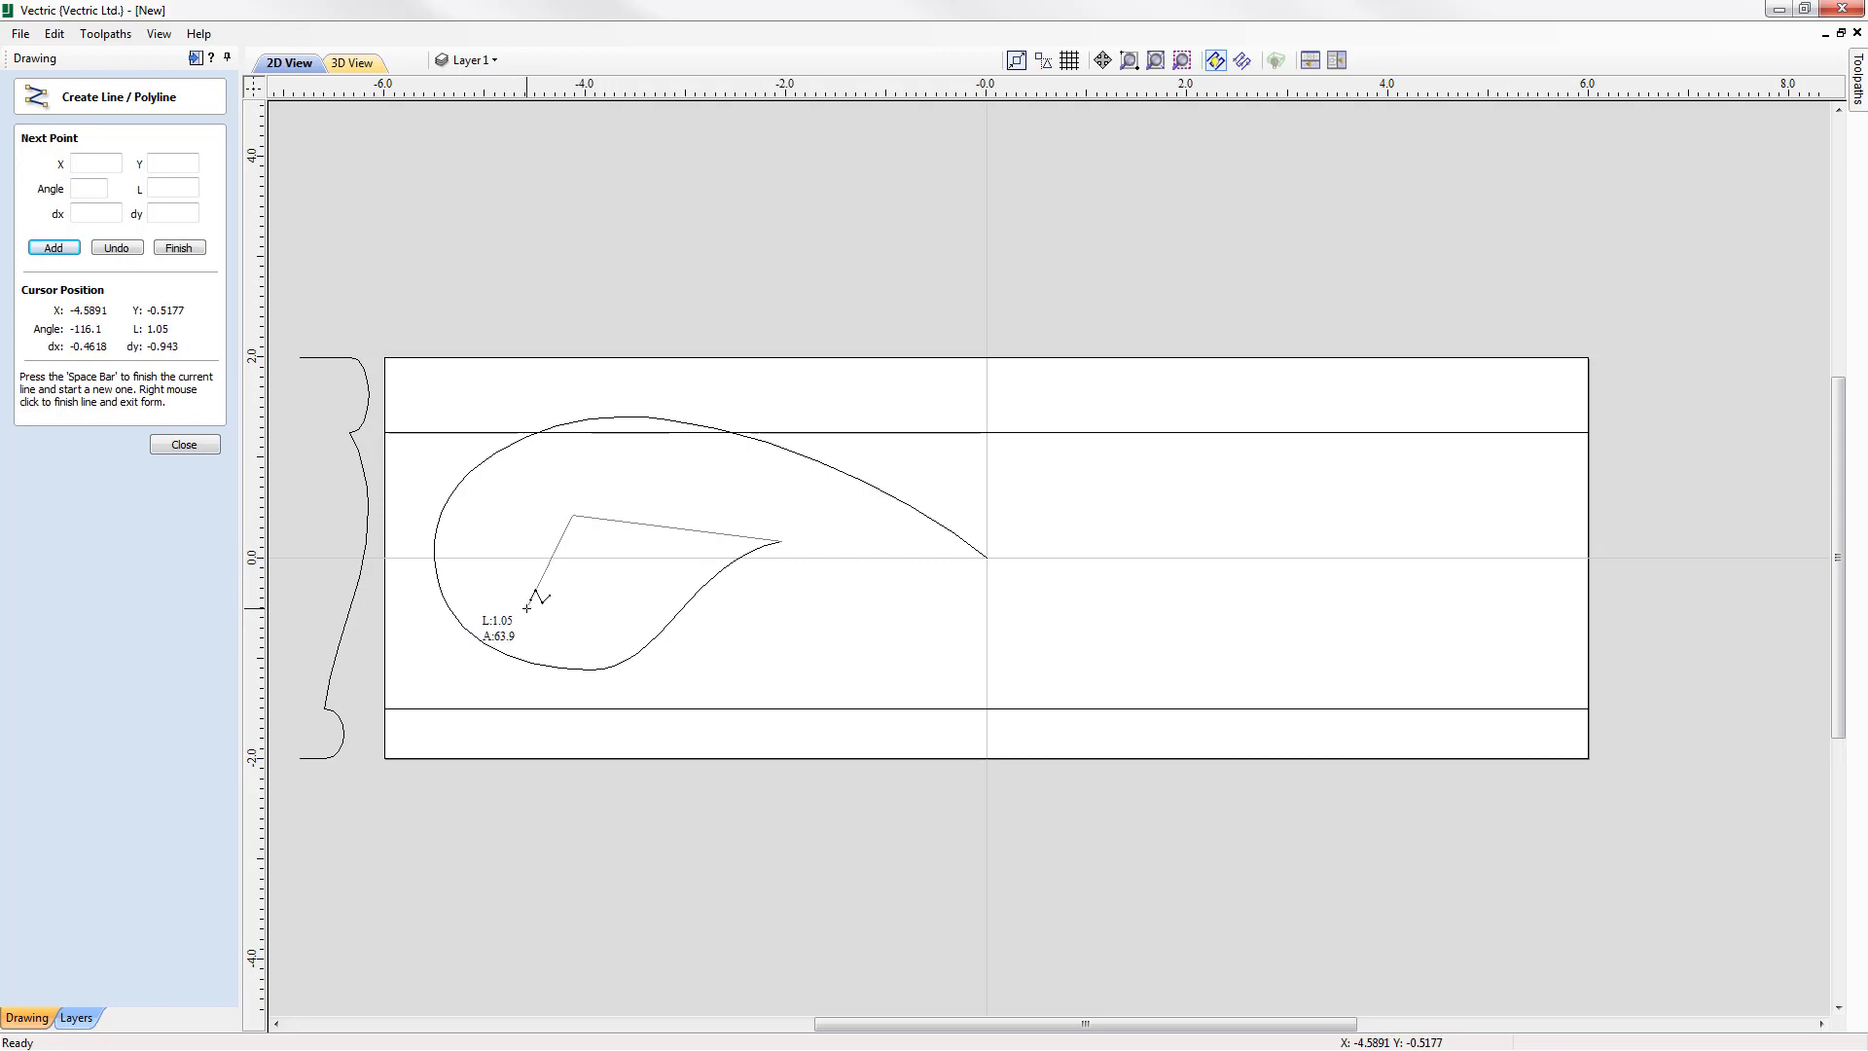
left_click(527, 609)
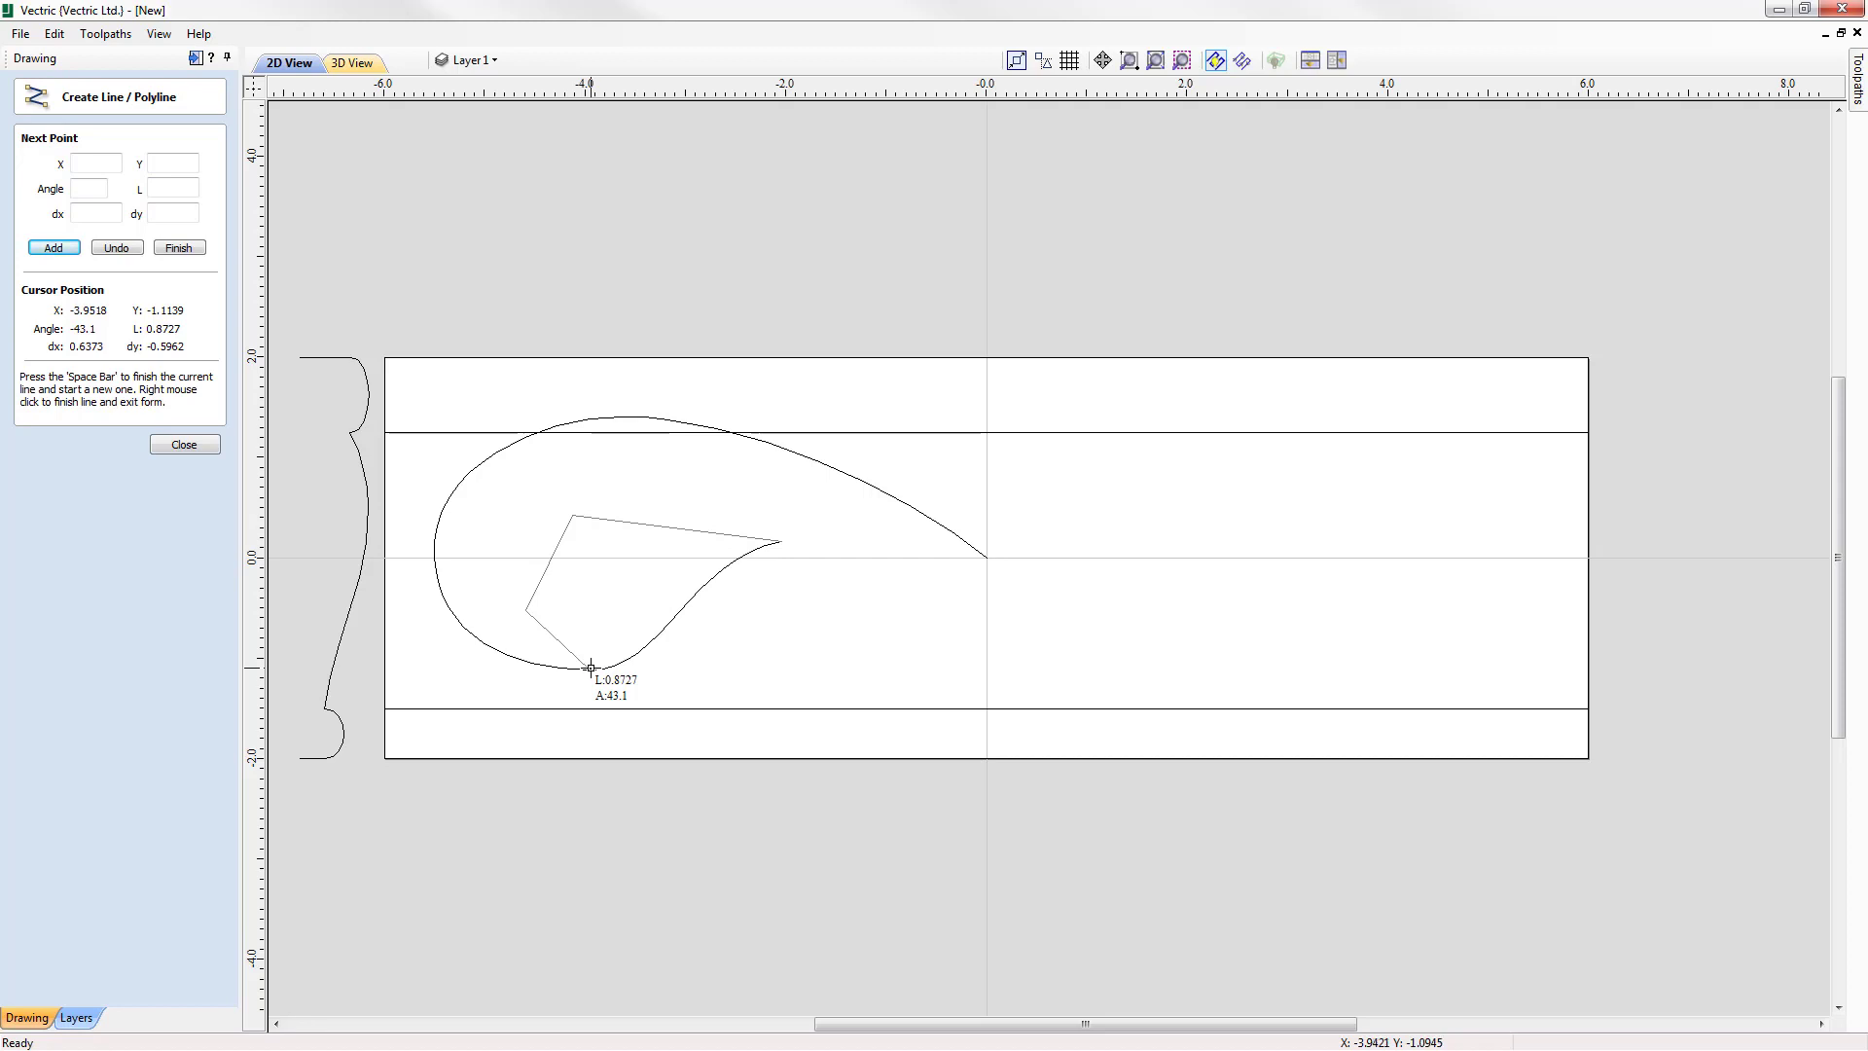
left_click(591, 668)
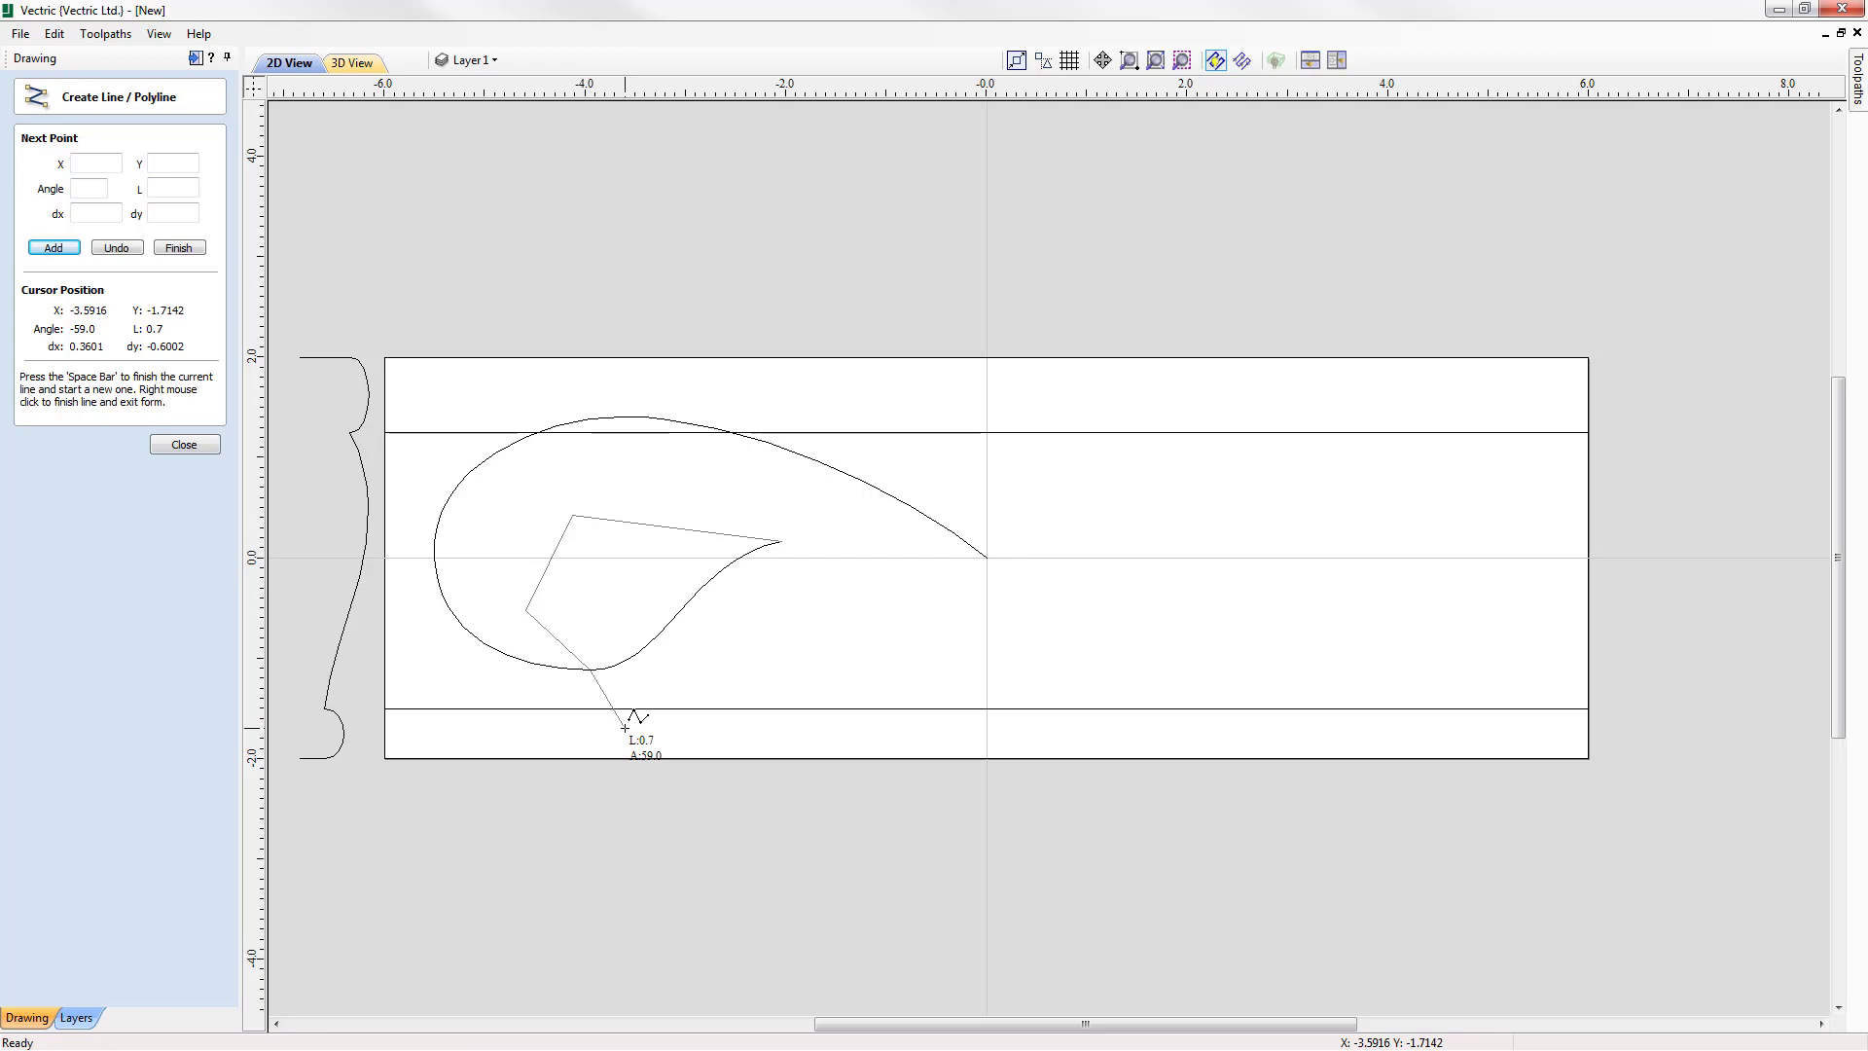
left_click(625, 727)
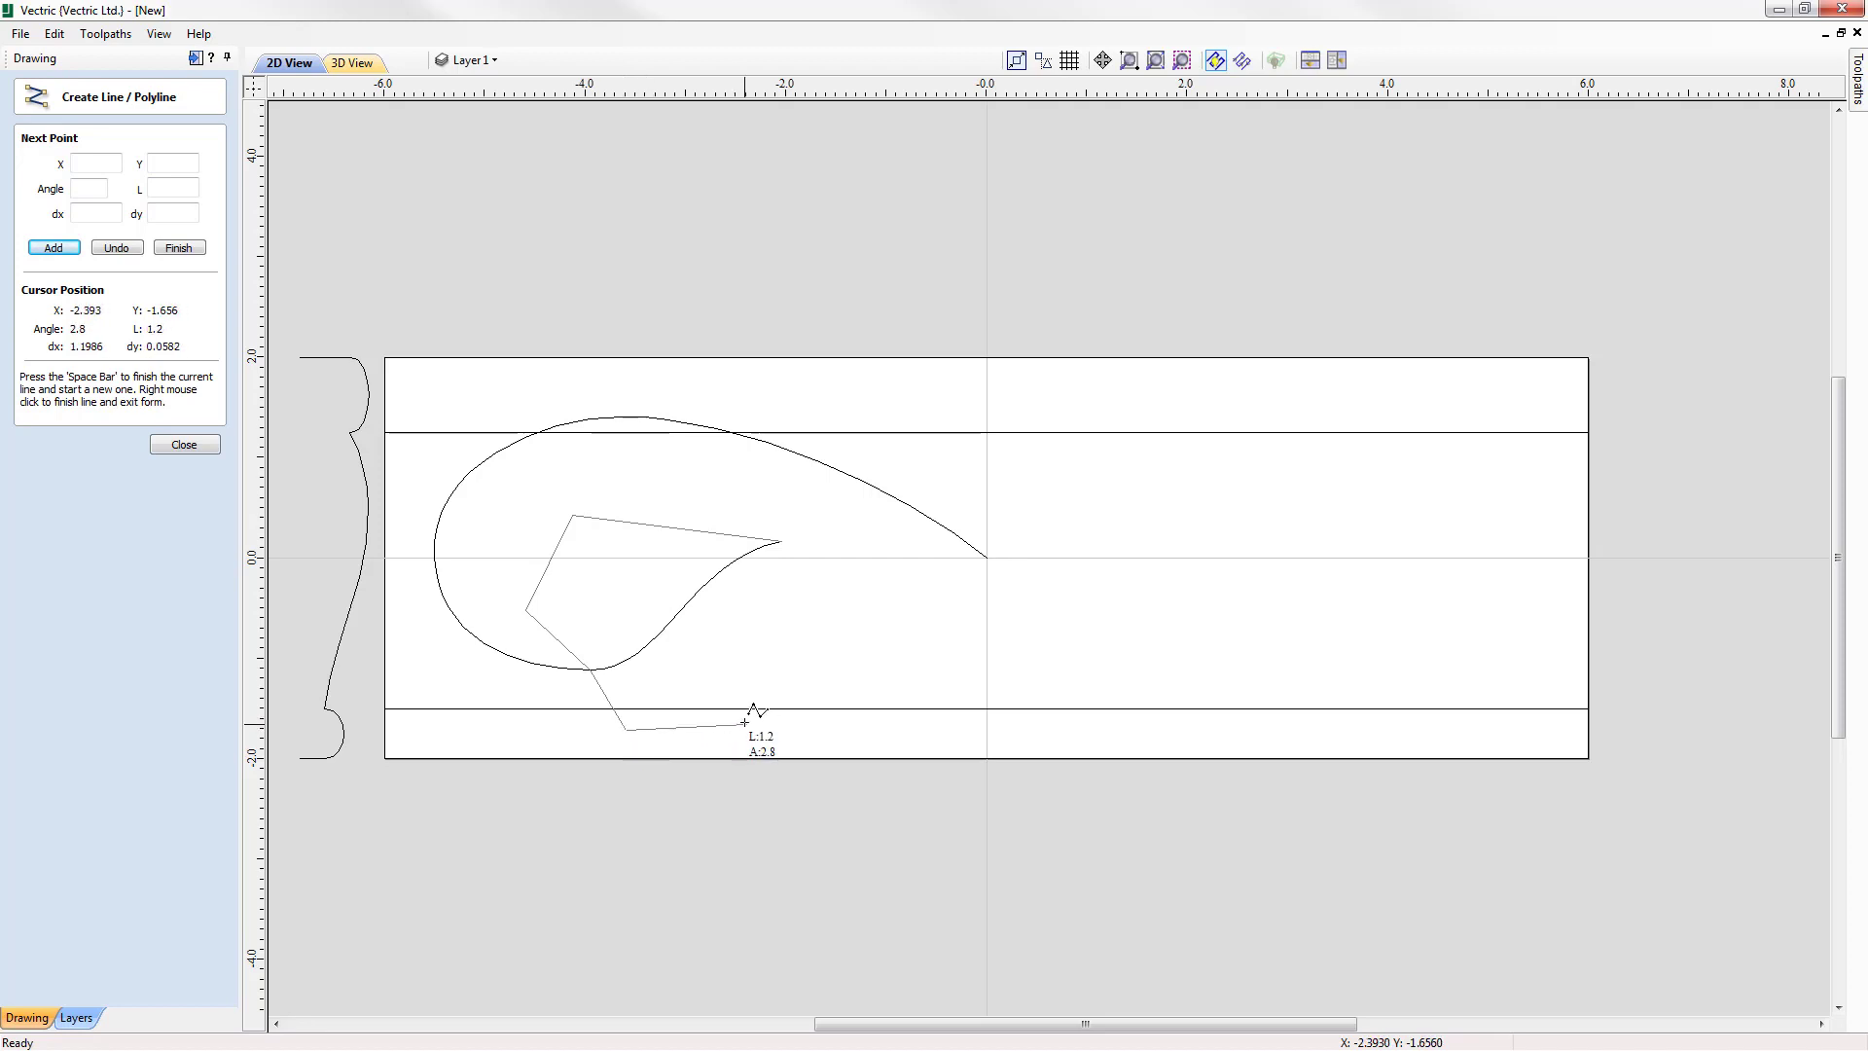
left_click(737, 718)
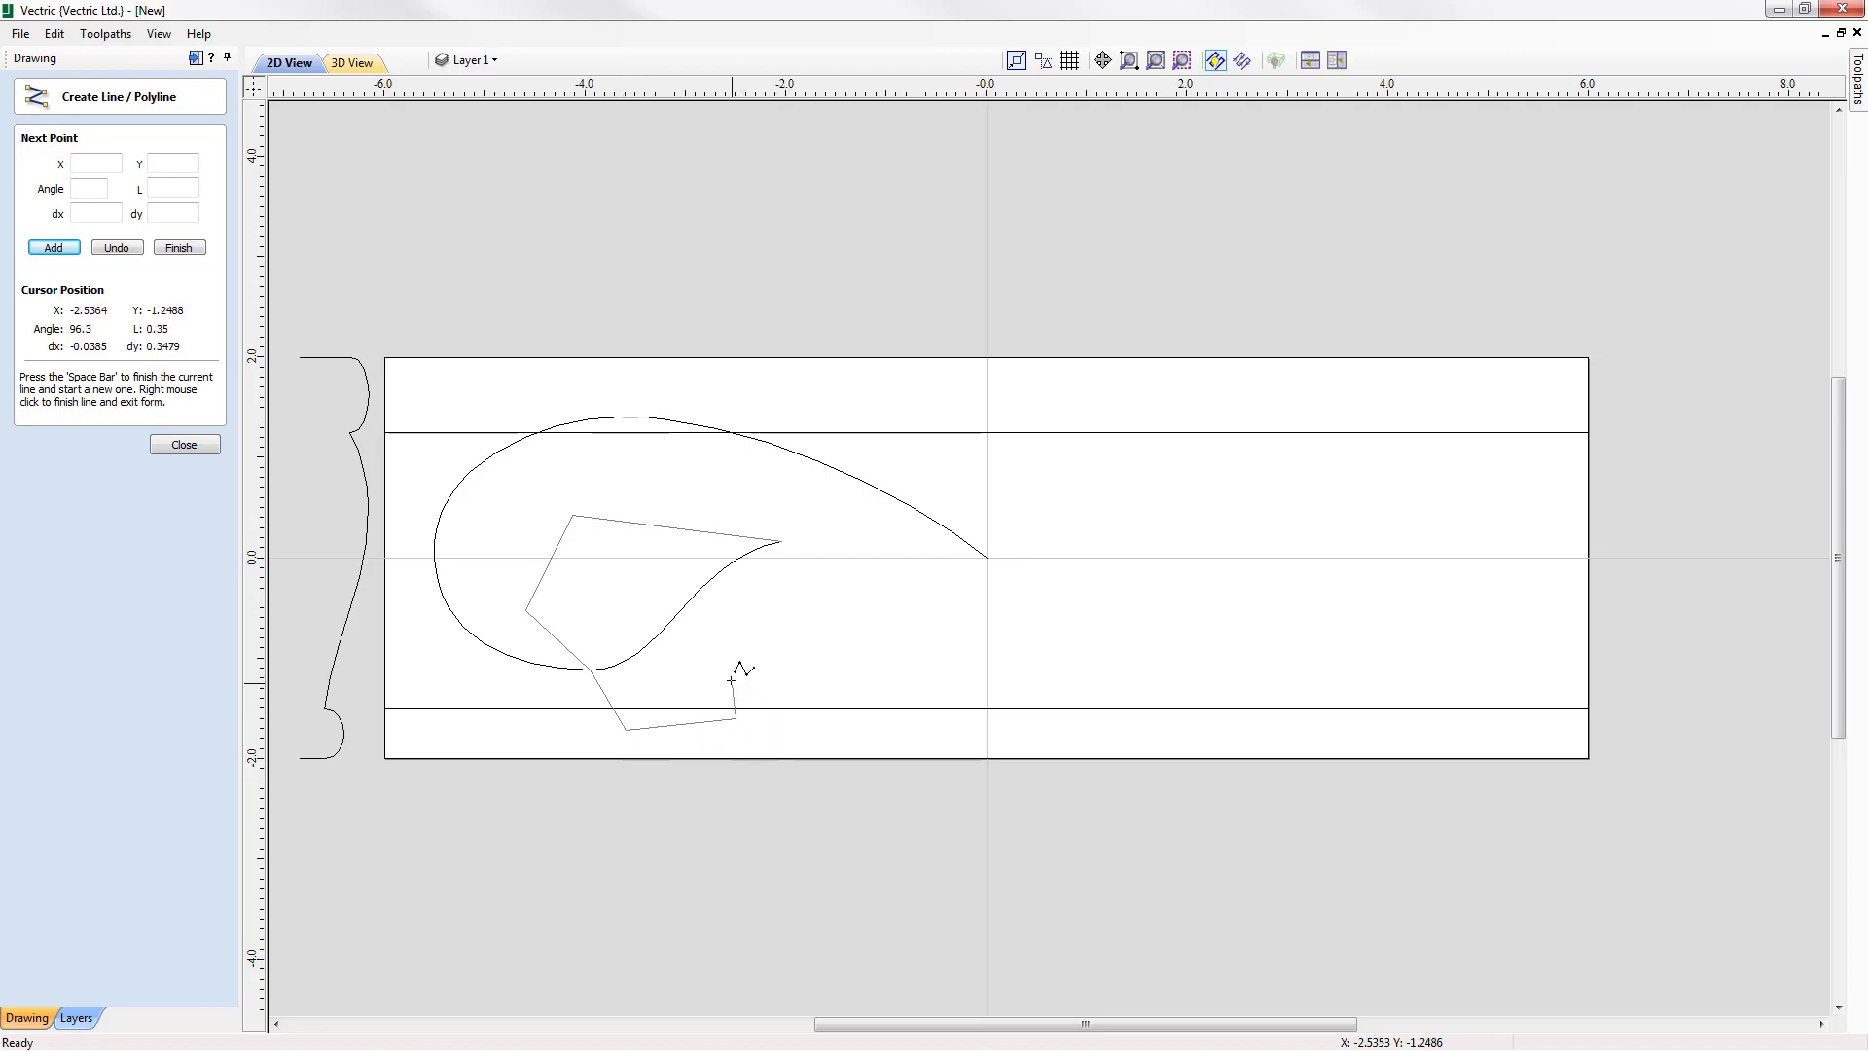
left_click(780, 541)
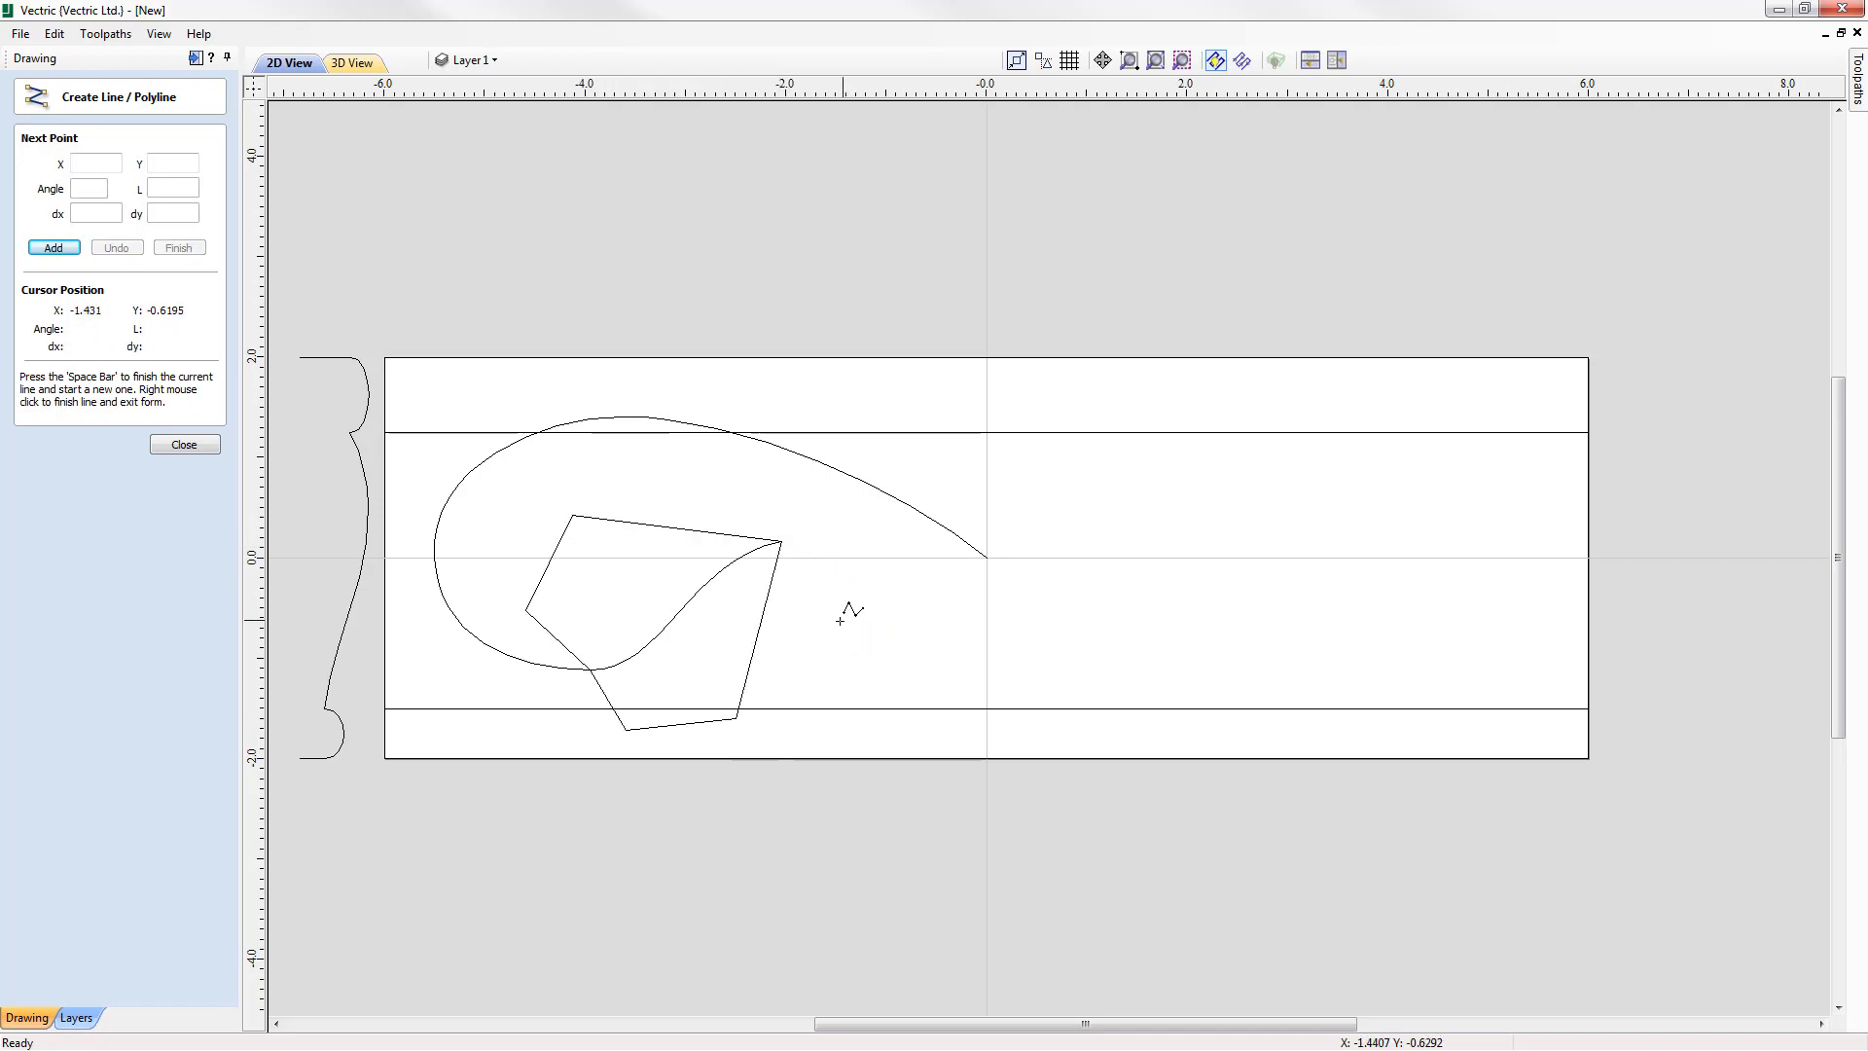
left_click(185, 445)
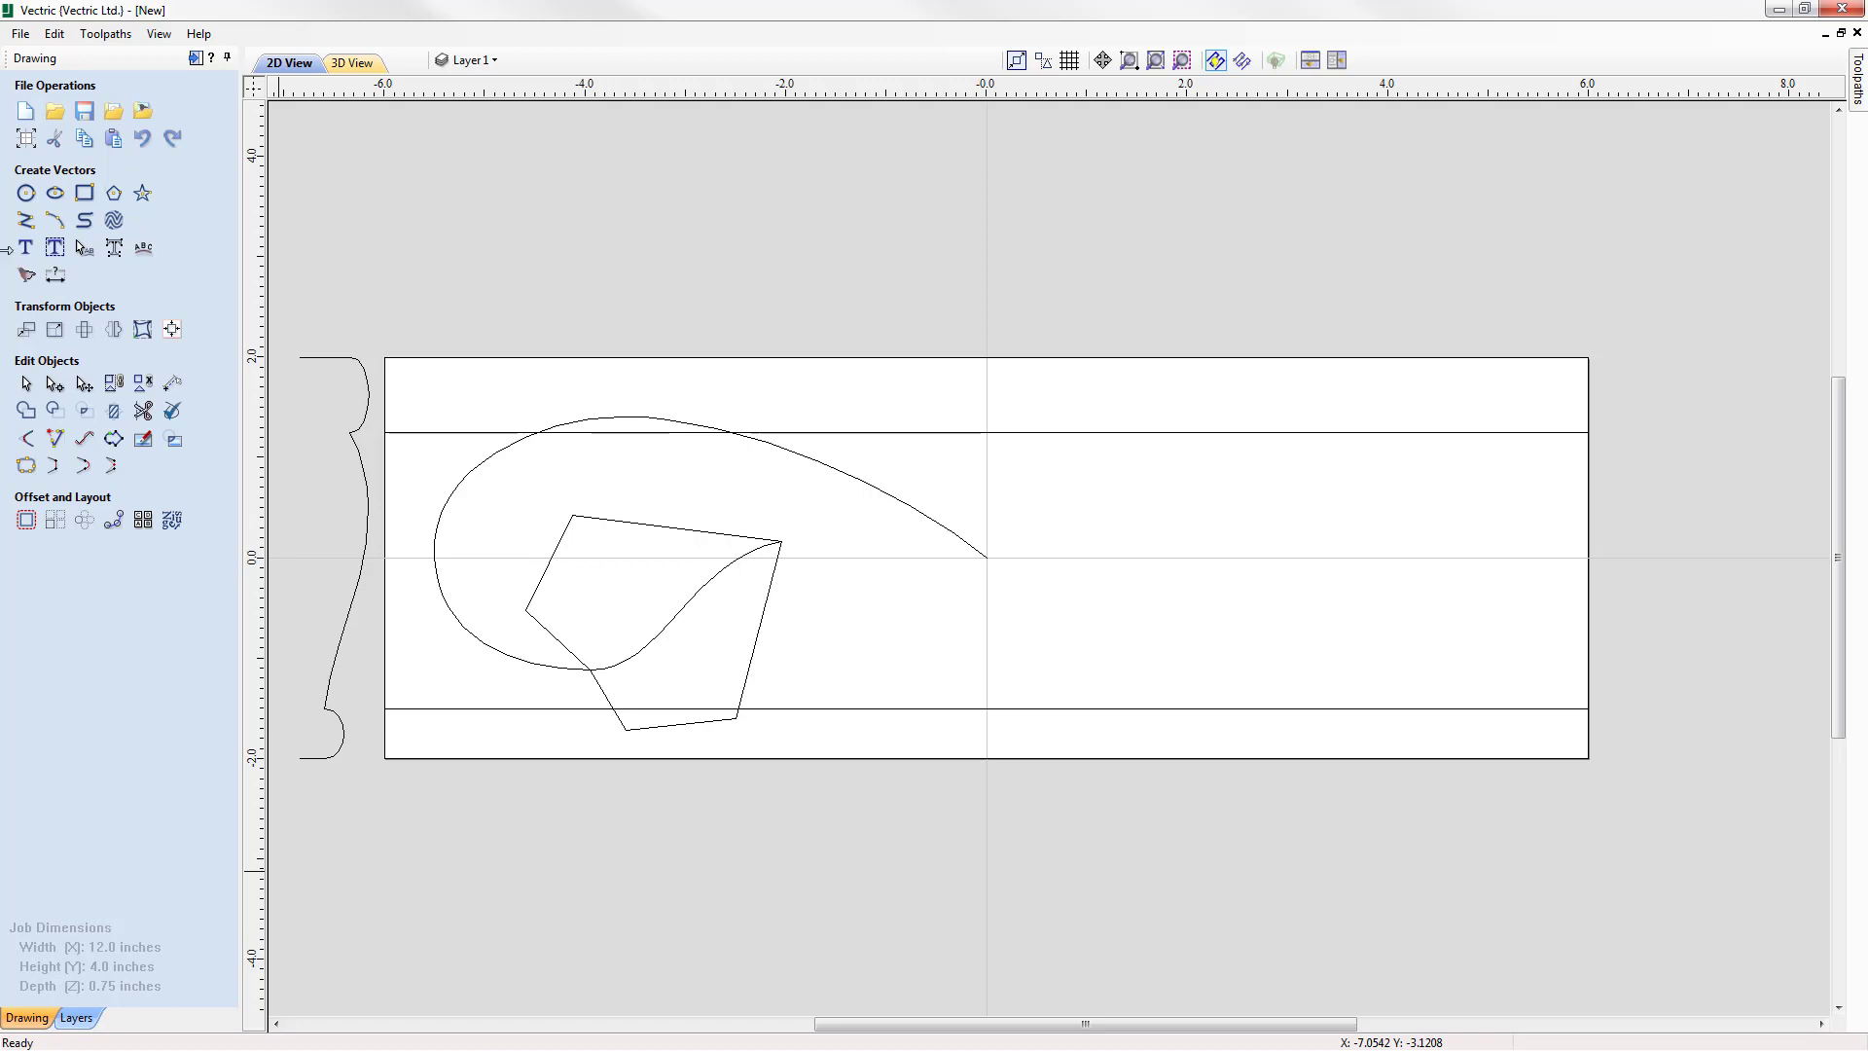
Lower the bottom node shared by the curve and polyline to about Y -1.28 and extend the curve's left handle outward
left_click(627, 524)
left_click(483, 648, "shift")
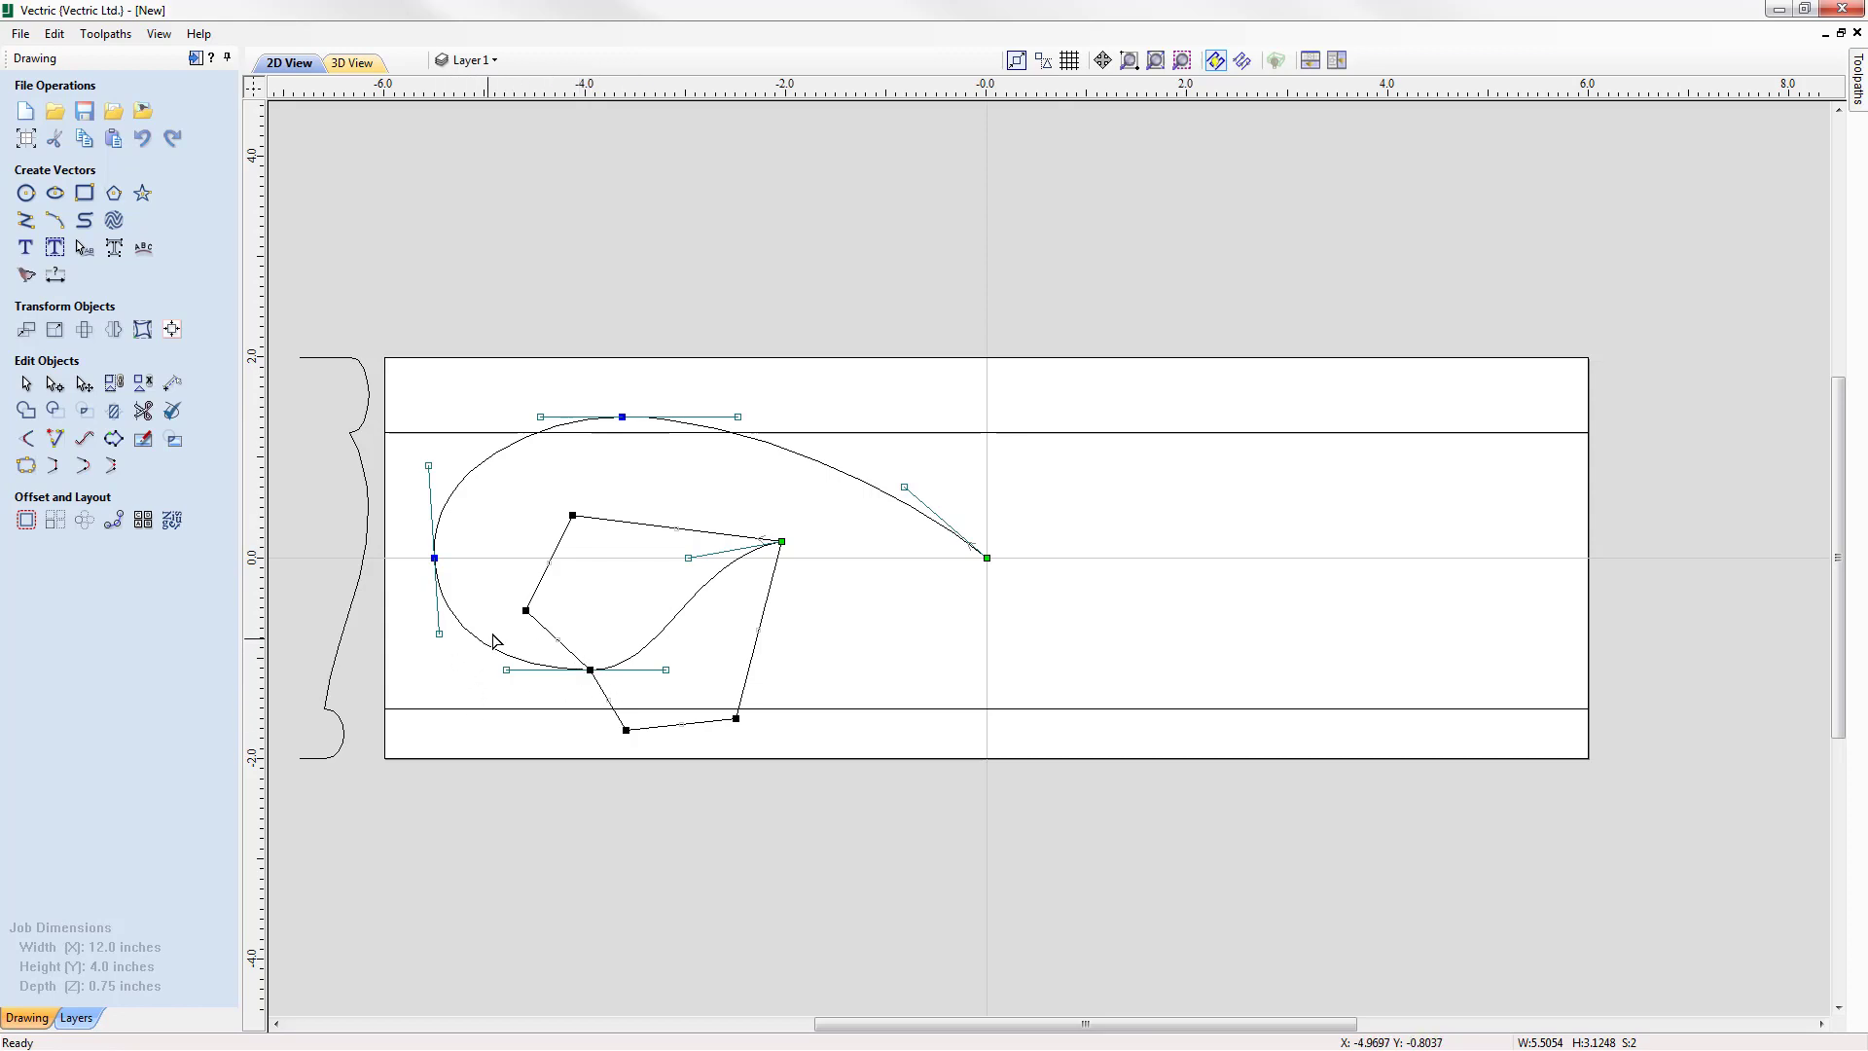
left_click_drag(496, 635, 591, 674)
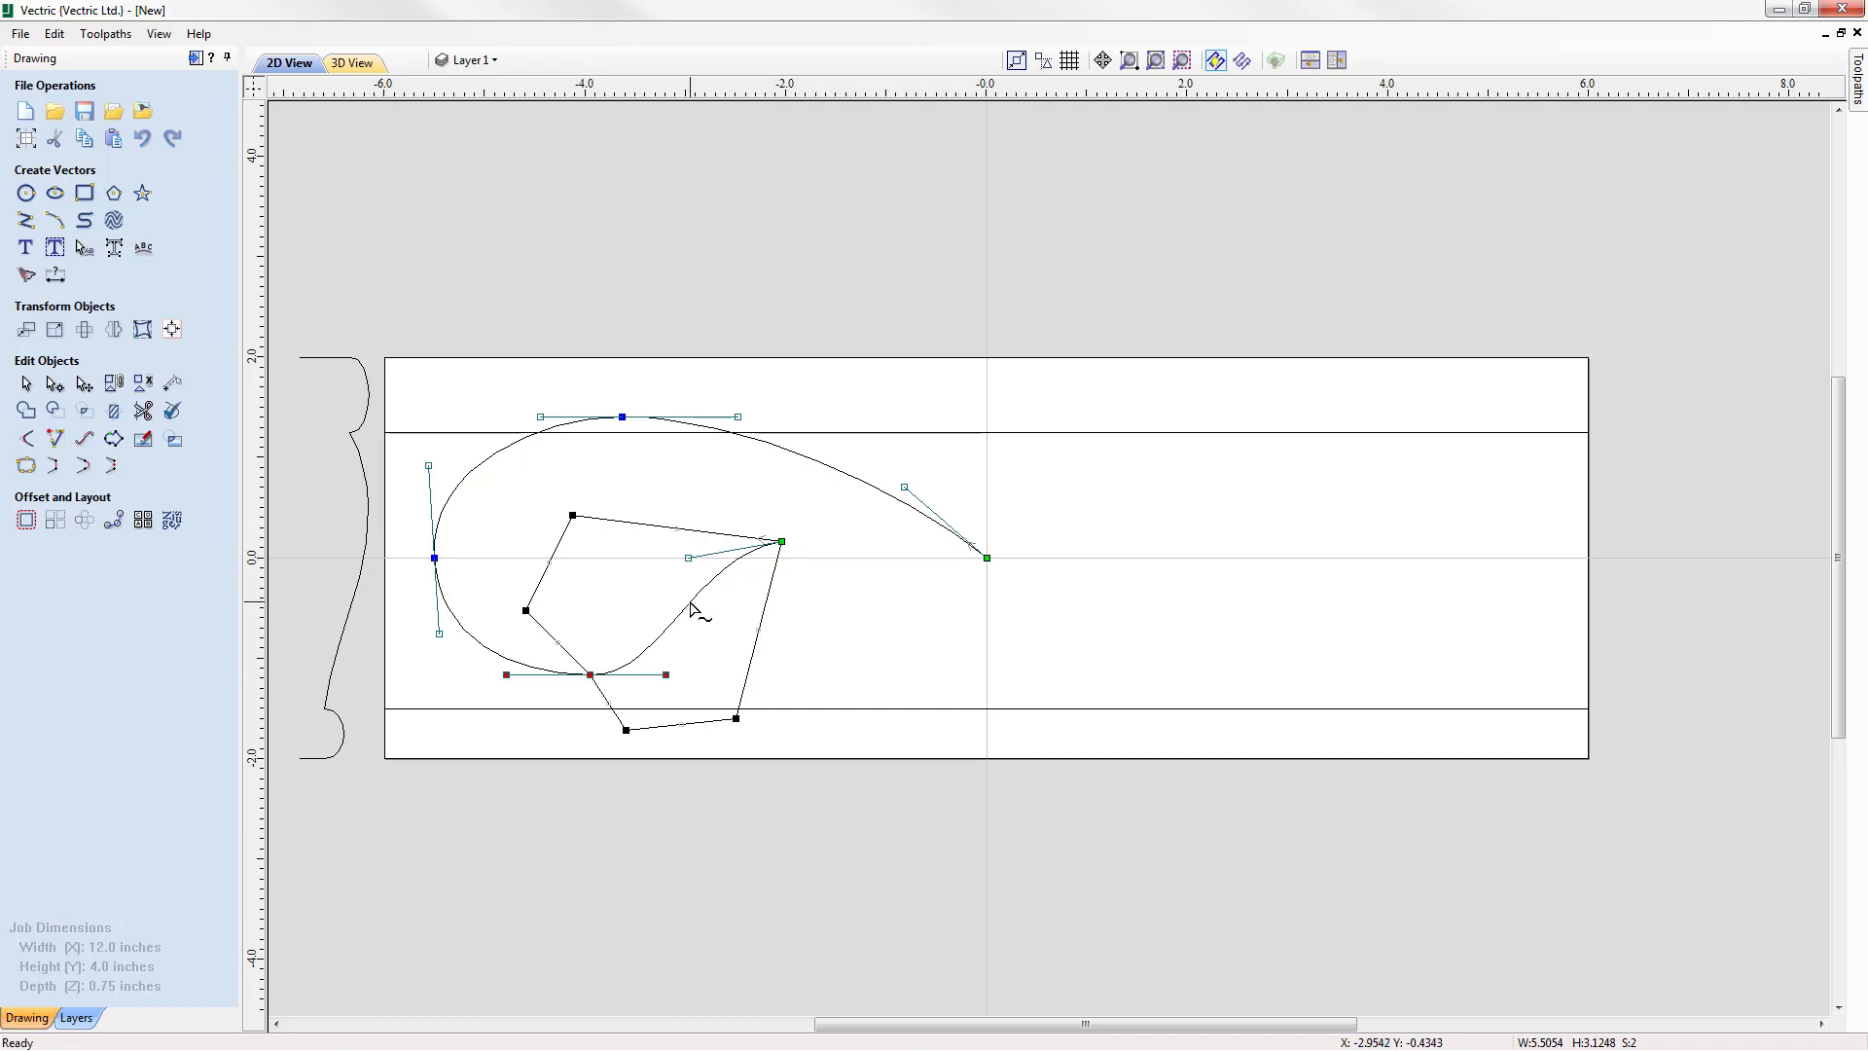
key("Down")
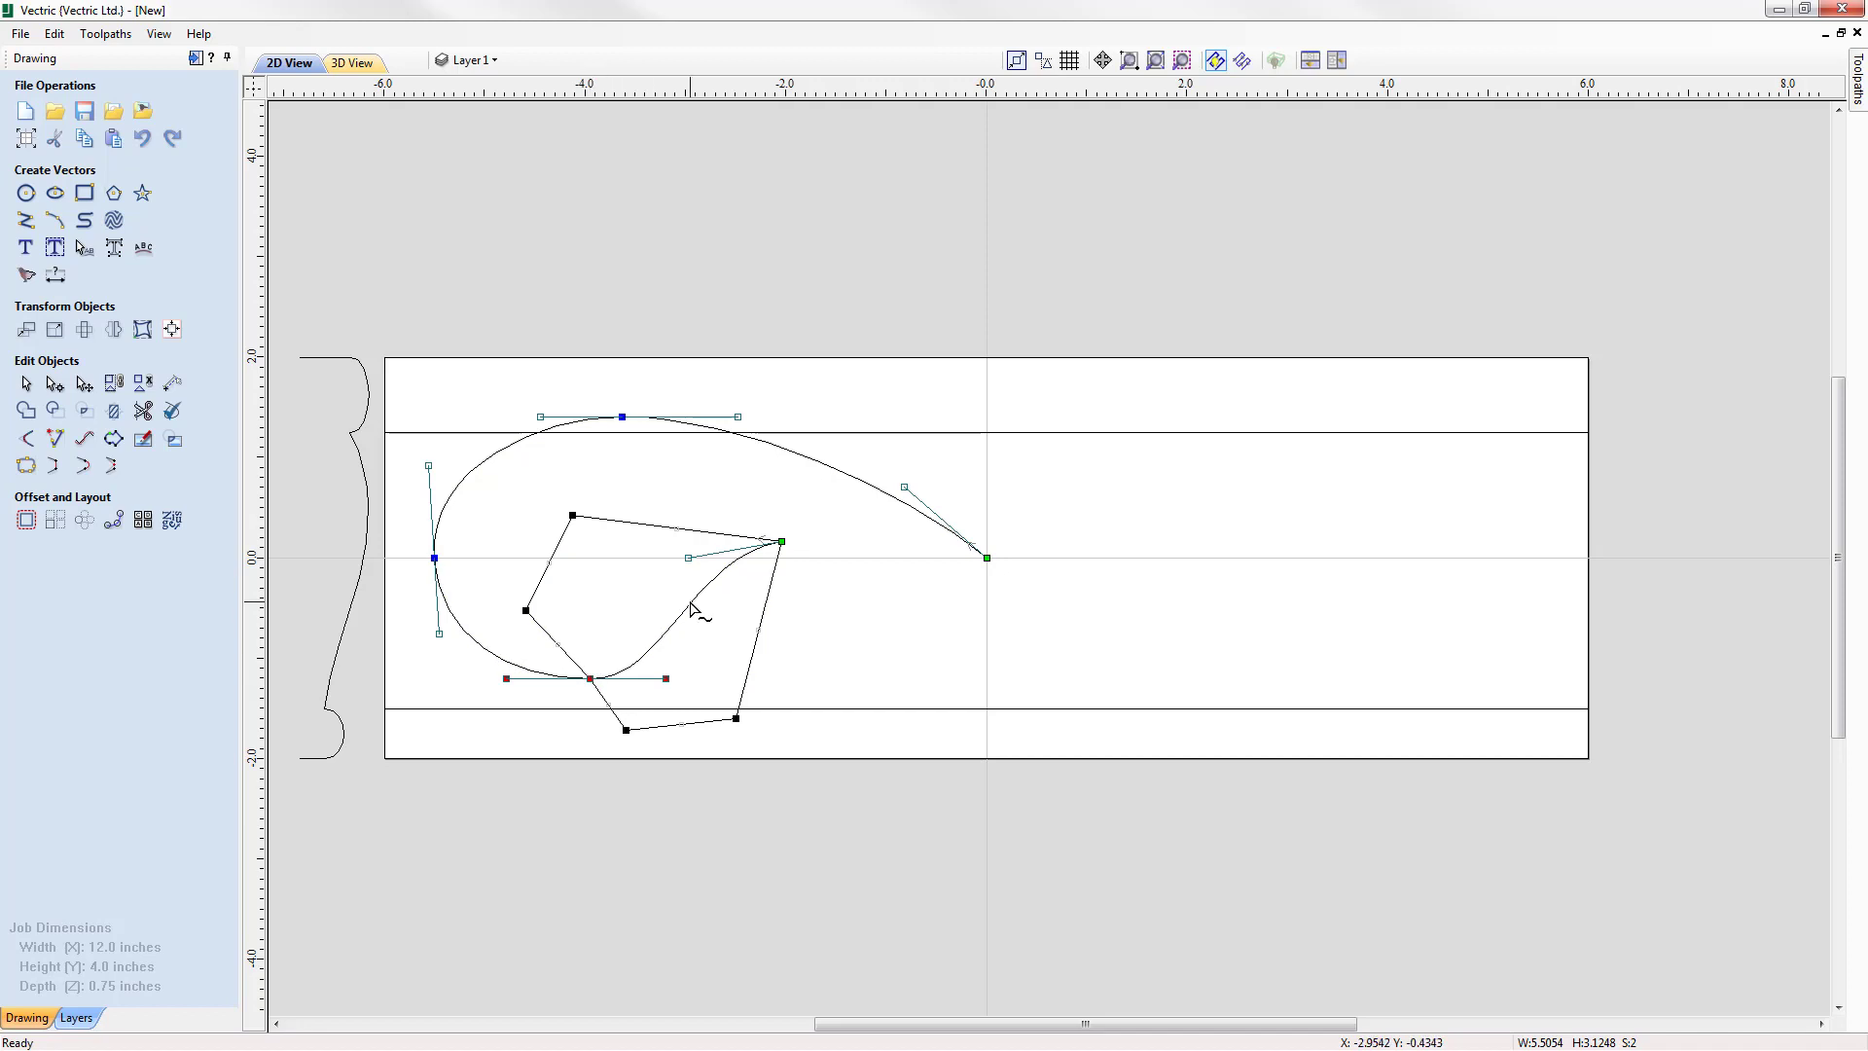
key("Down")
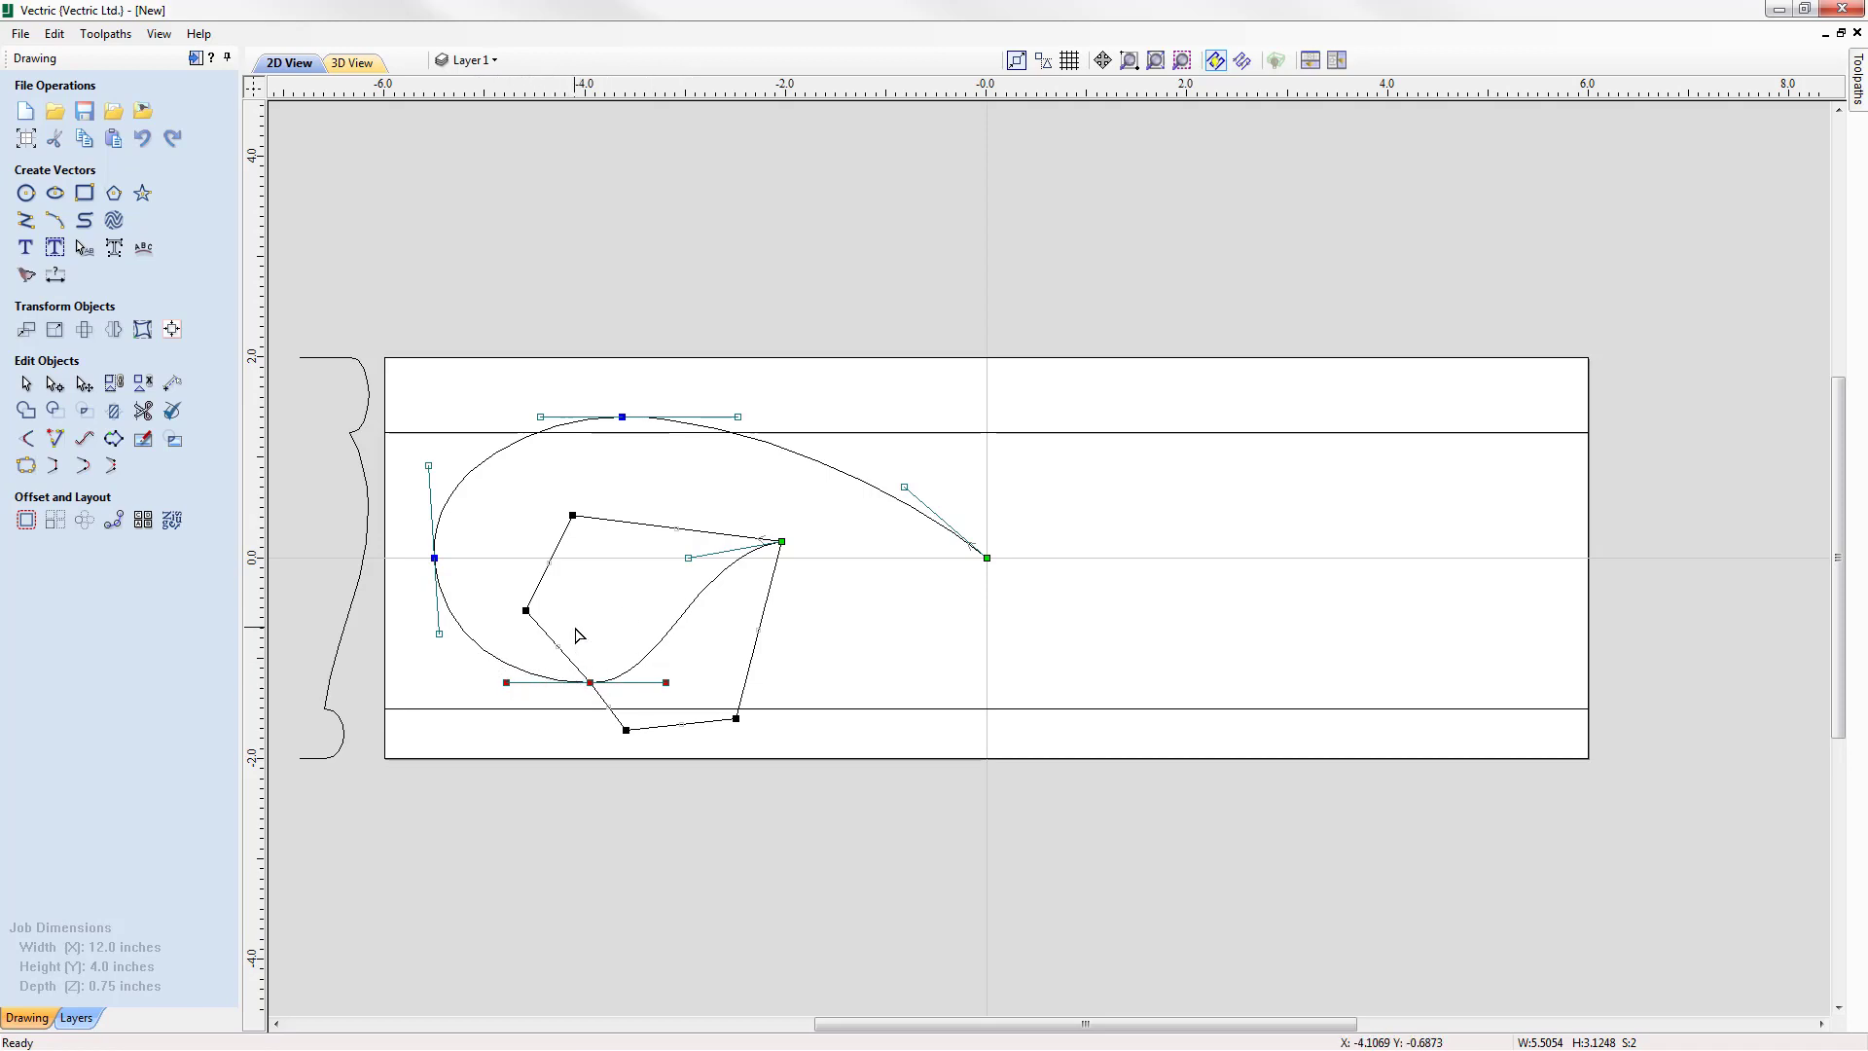
key("Down")
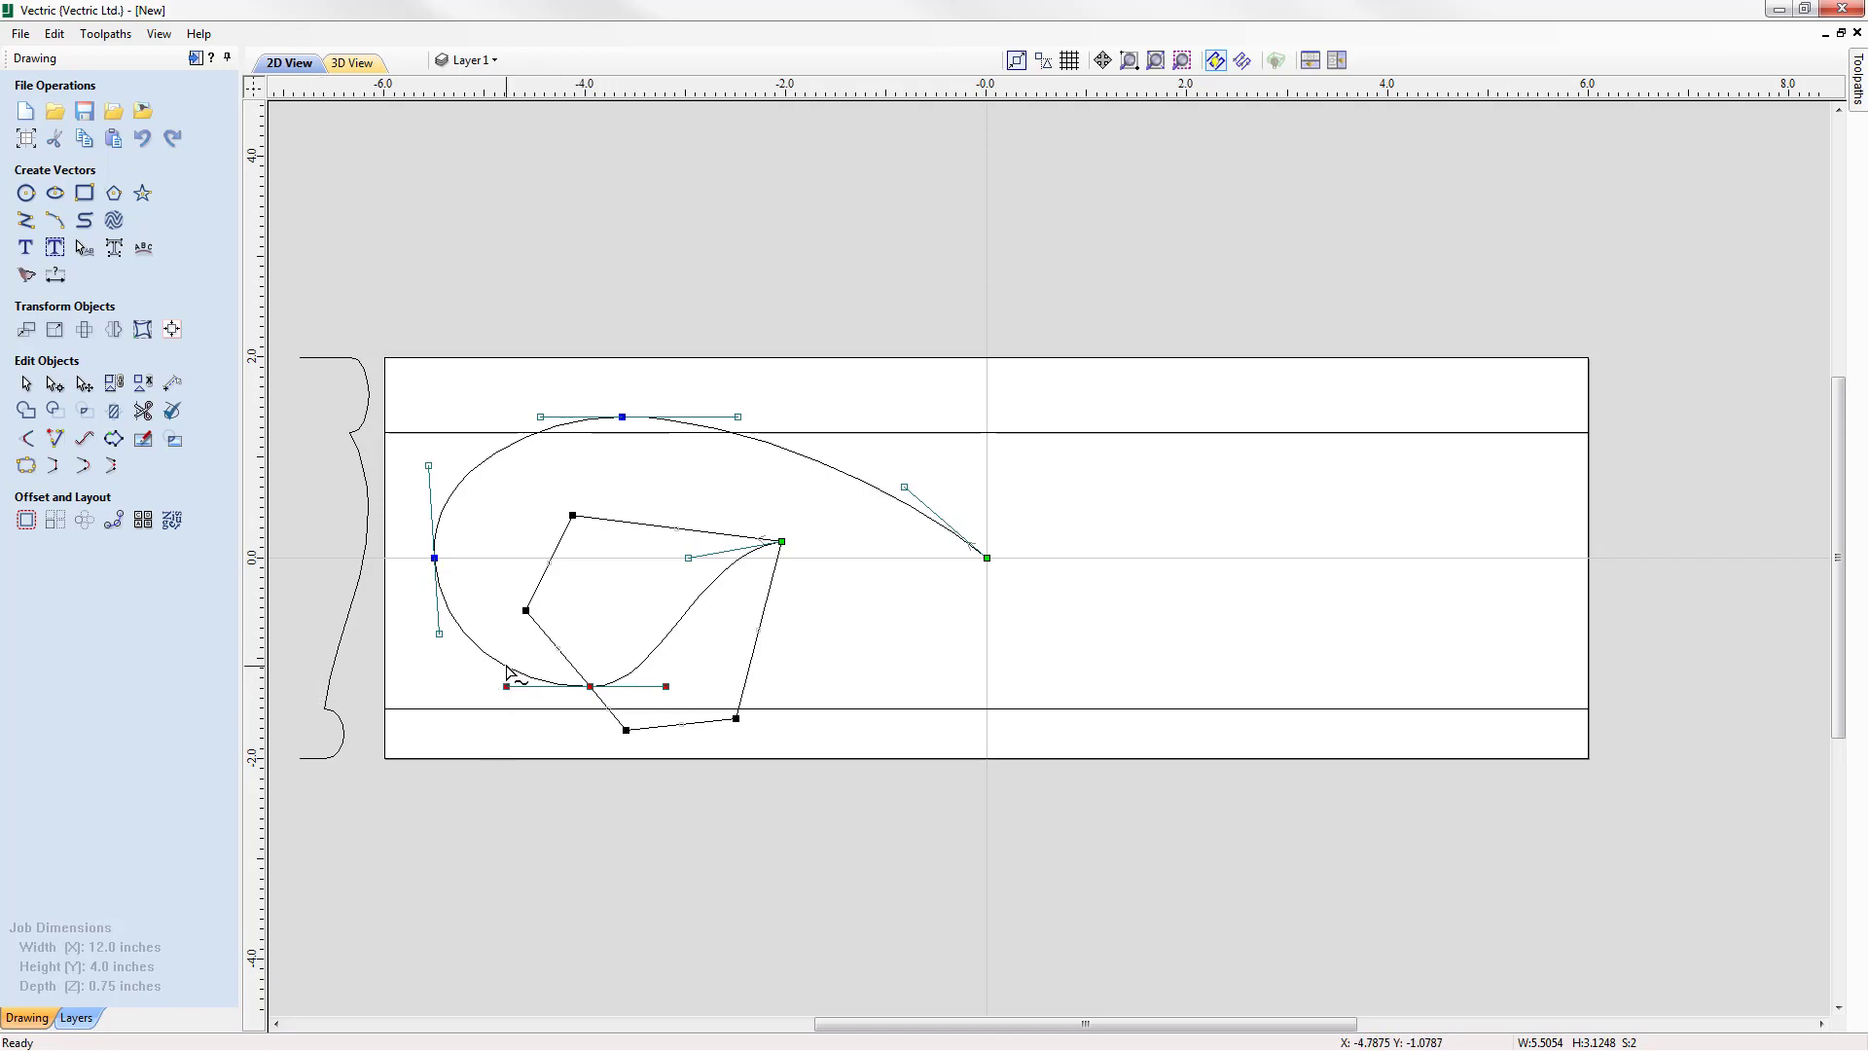
left_click_drag(477, 672, 512, 698)
key("Left")
left_click(596, 640)
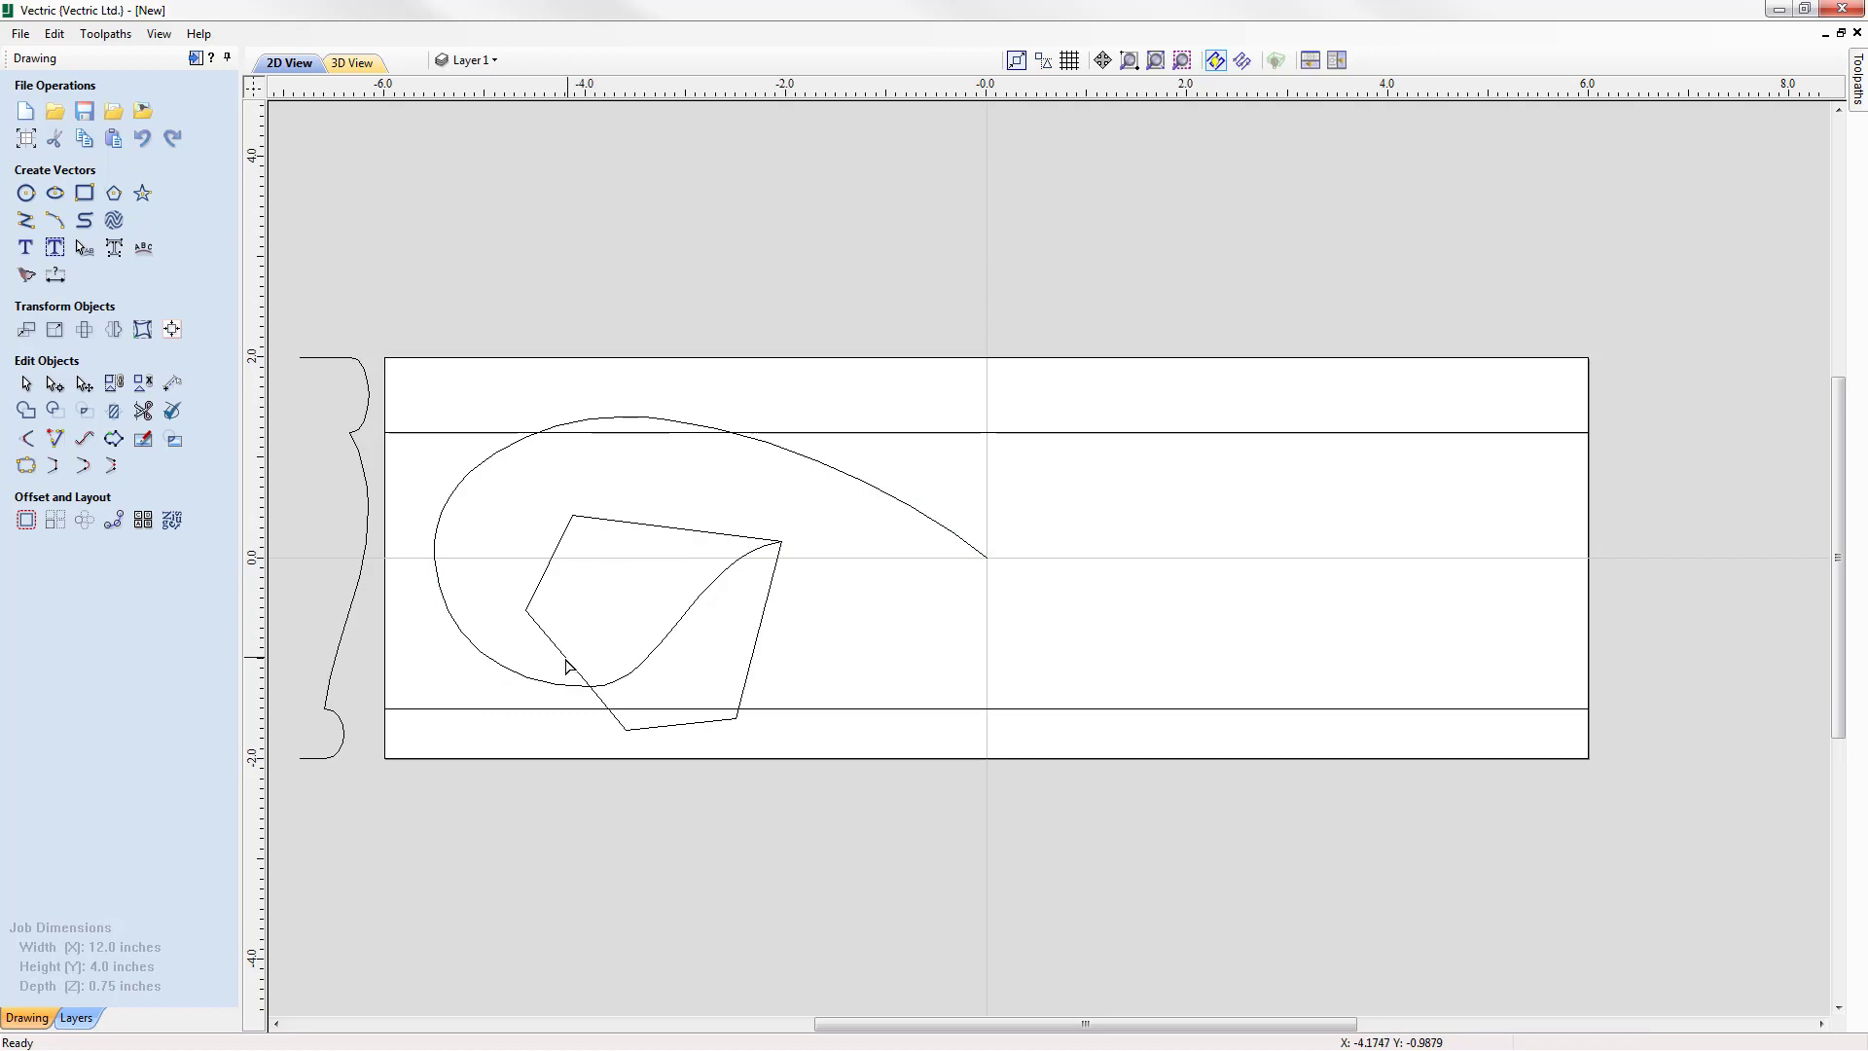
Smooth the polyline's two upper-left nodes and its two lowest nodes
left_click(567, 666)
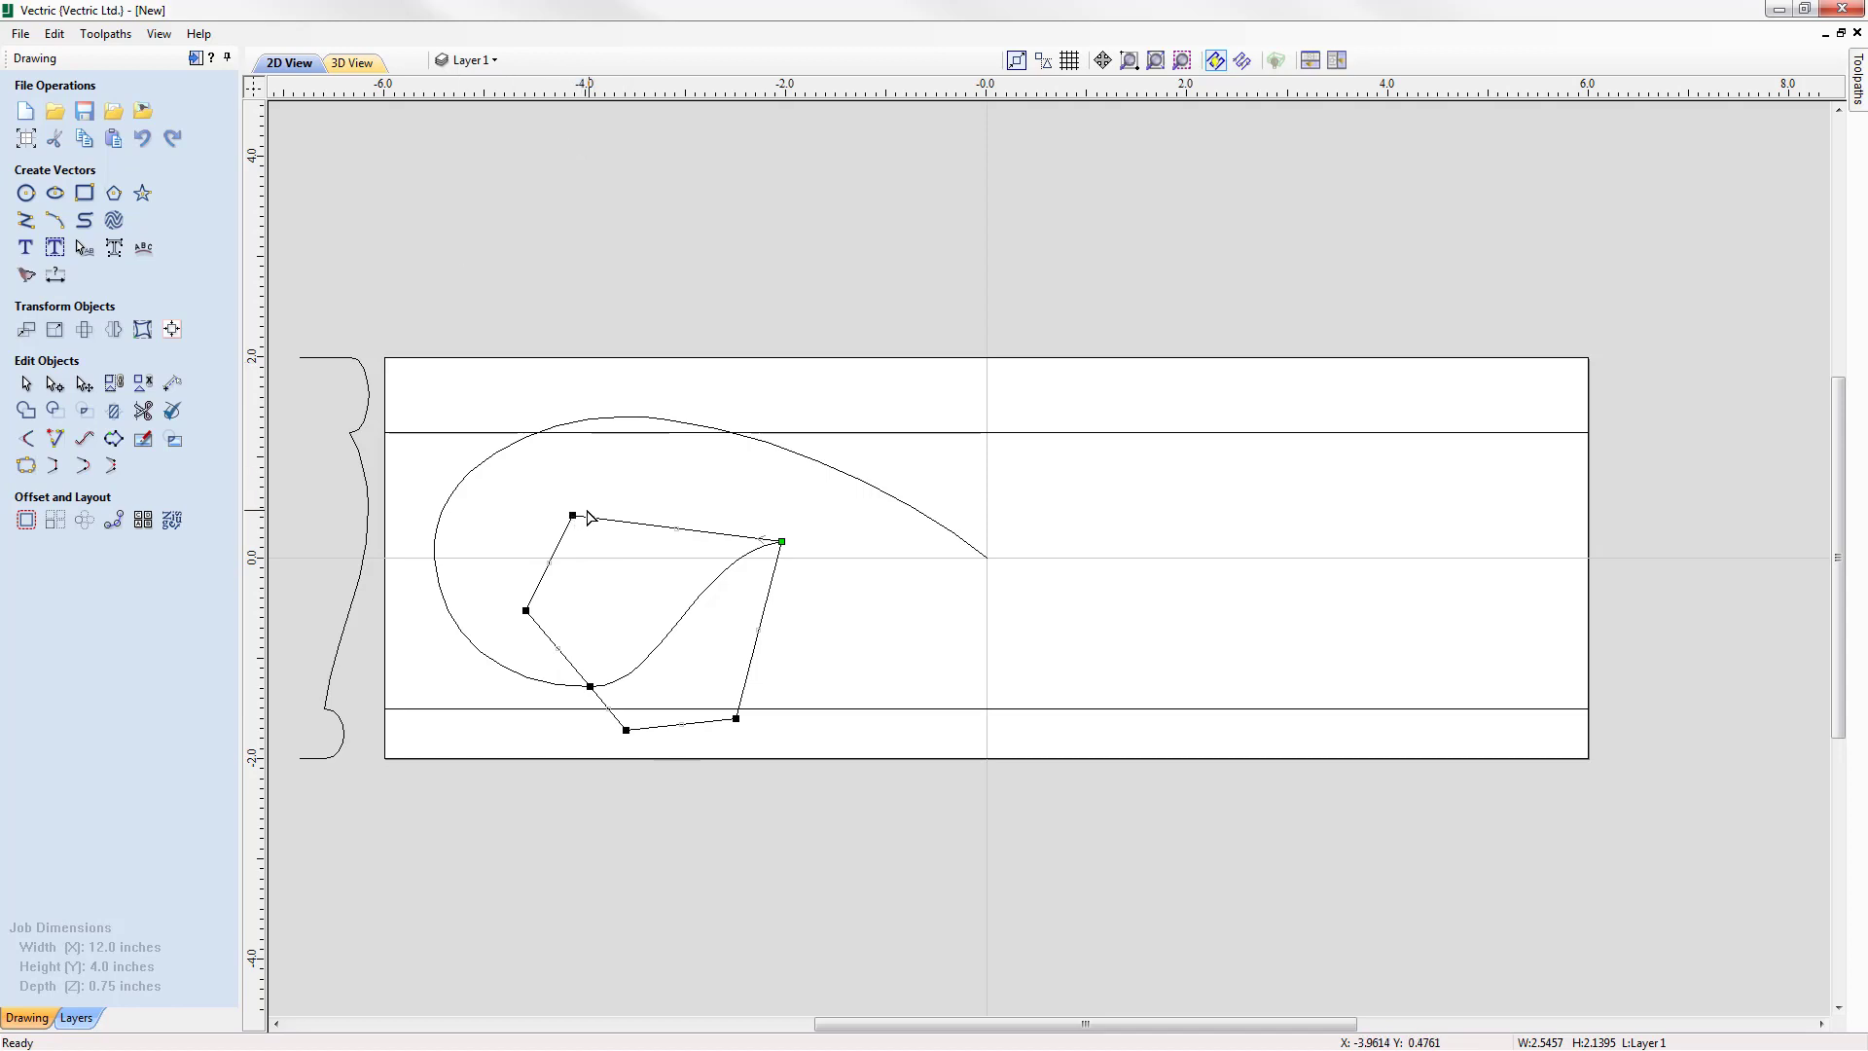
left_click_drag(486, 487, 588, 626)
key("s")
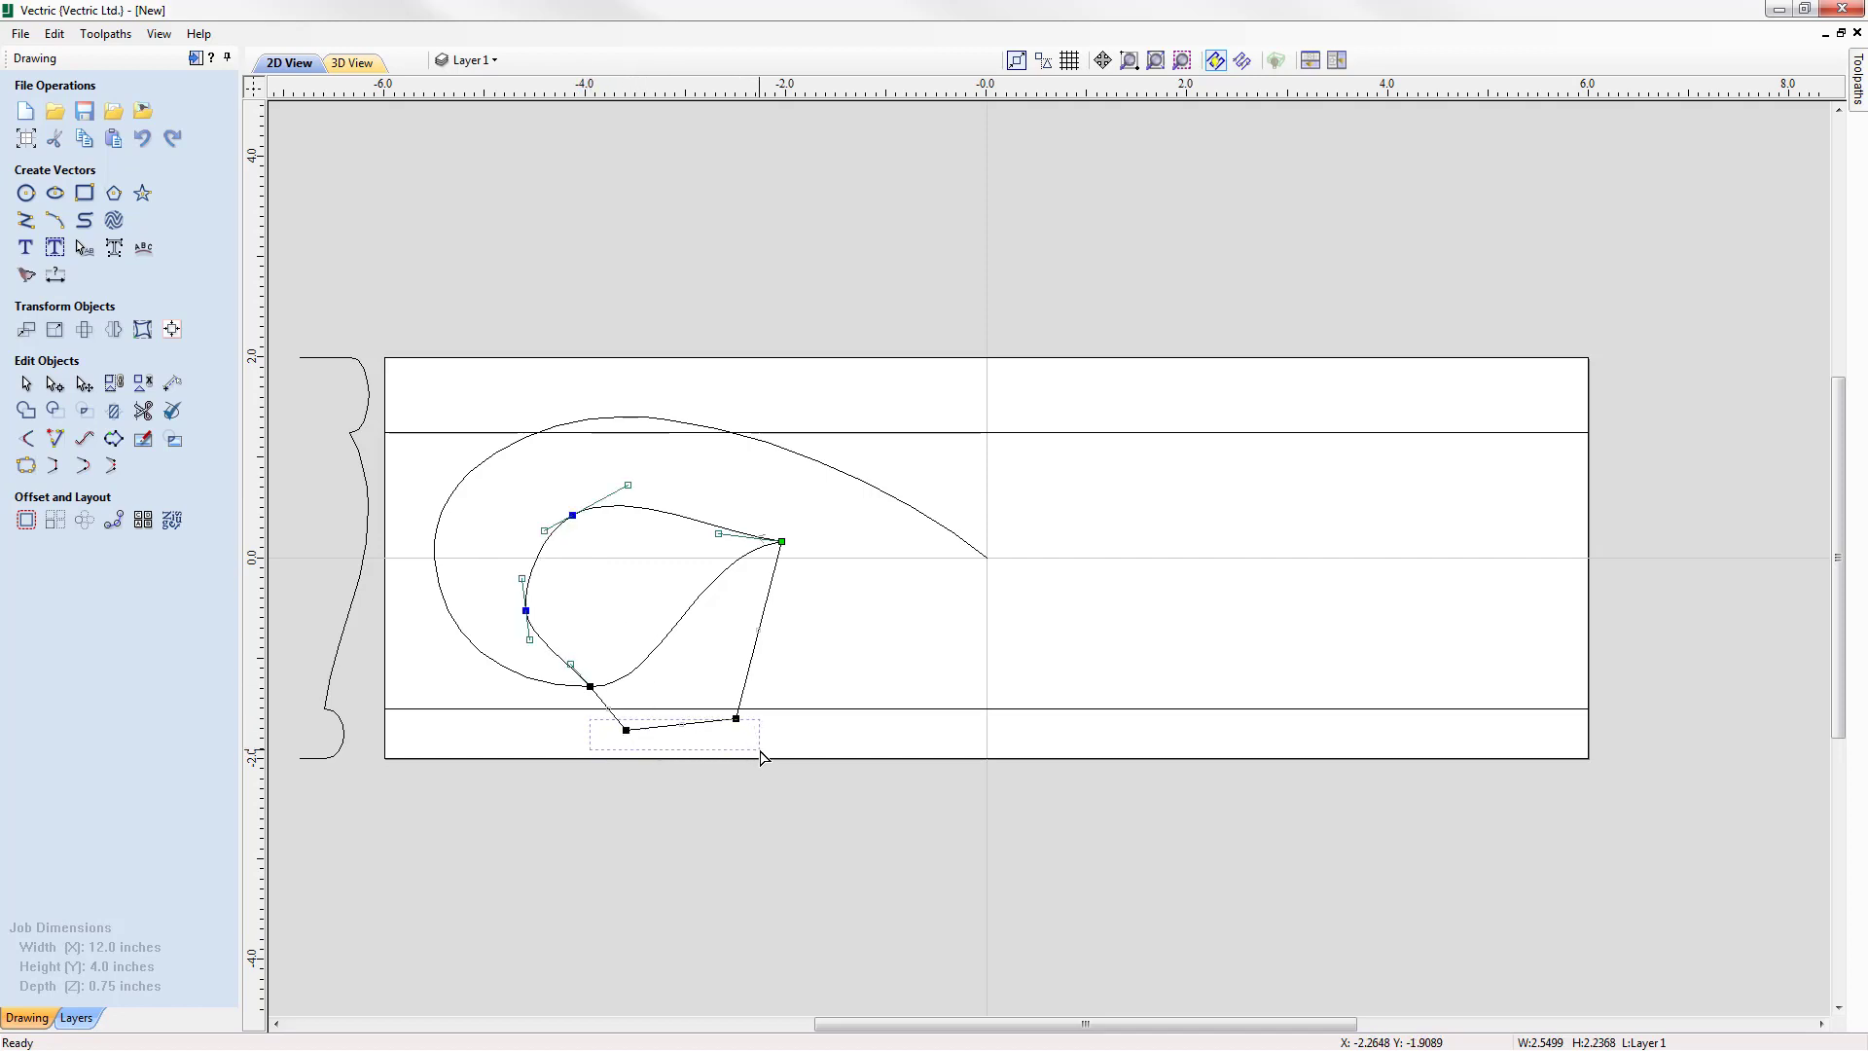
left_click_drag(596, 715, 783, 763)
key("s")
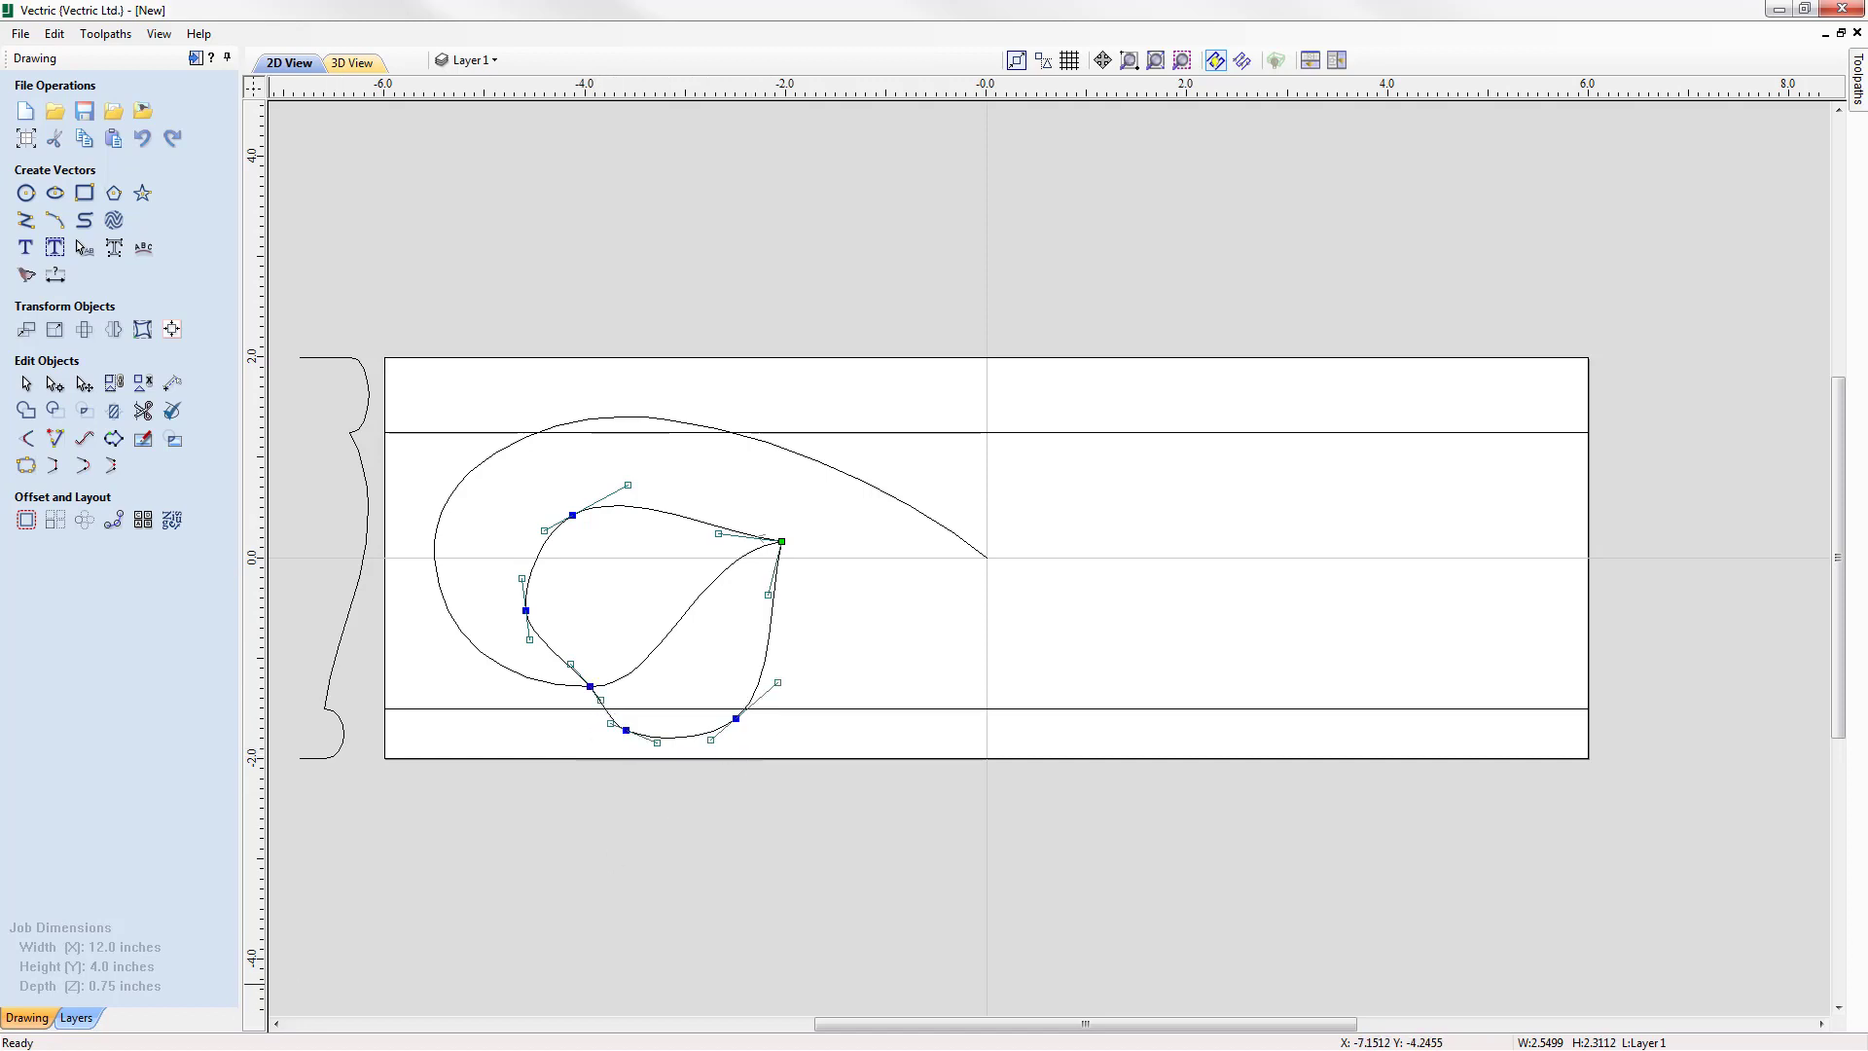
Turn off smoothing at the polyline's node on the curve's bottom, then aim its handles horizontally left and straight down
right_click(591, 687)
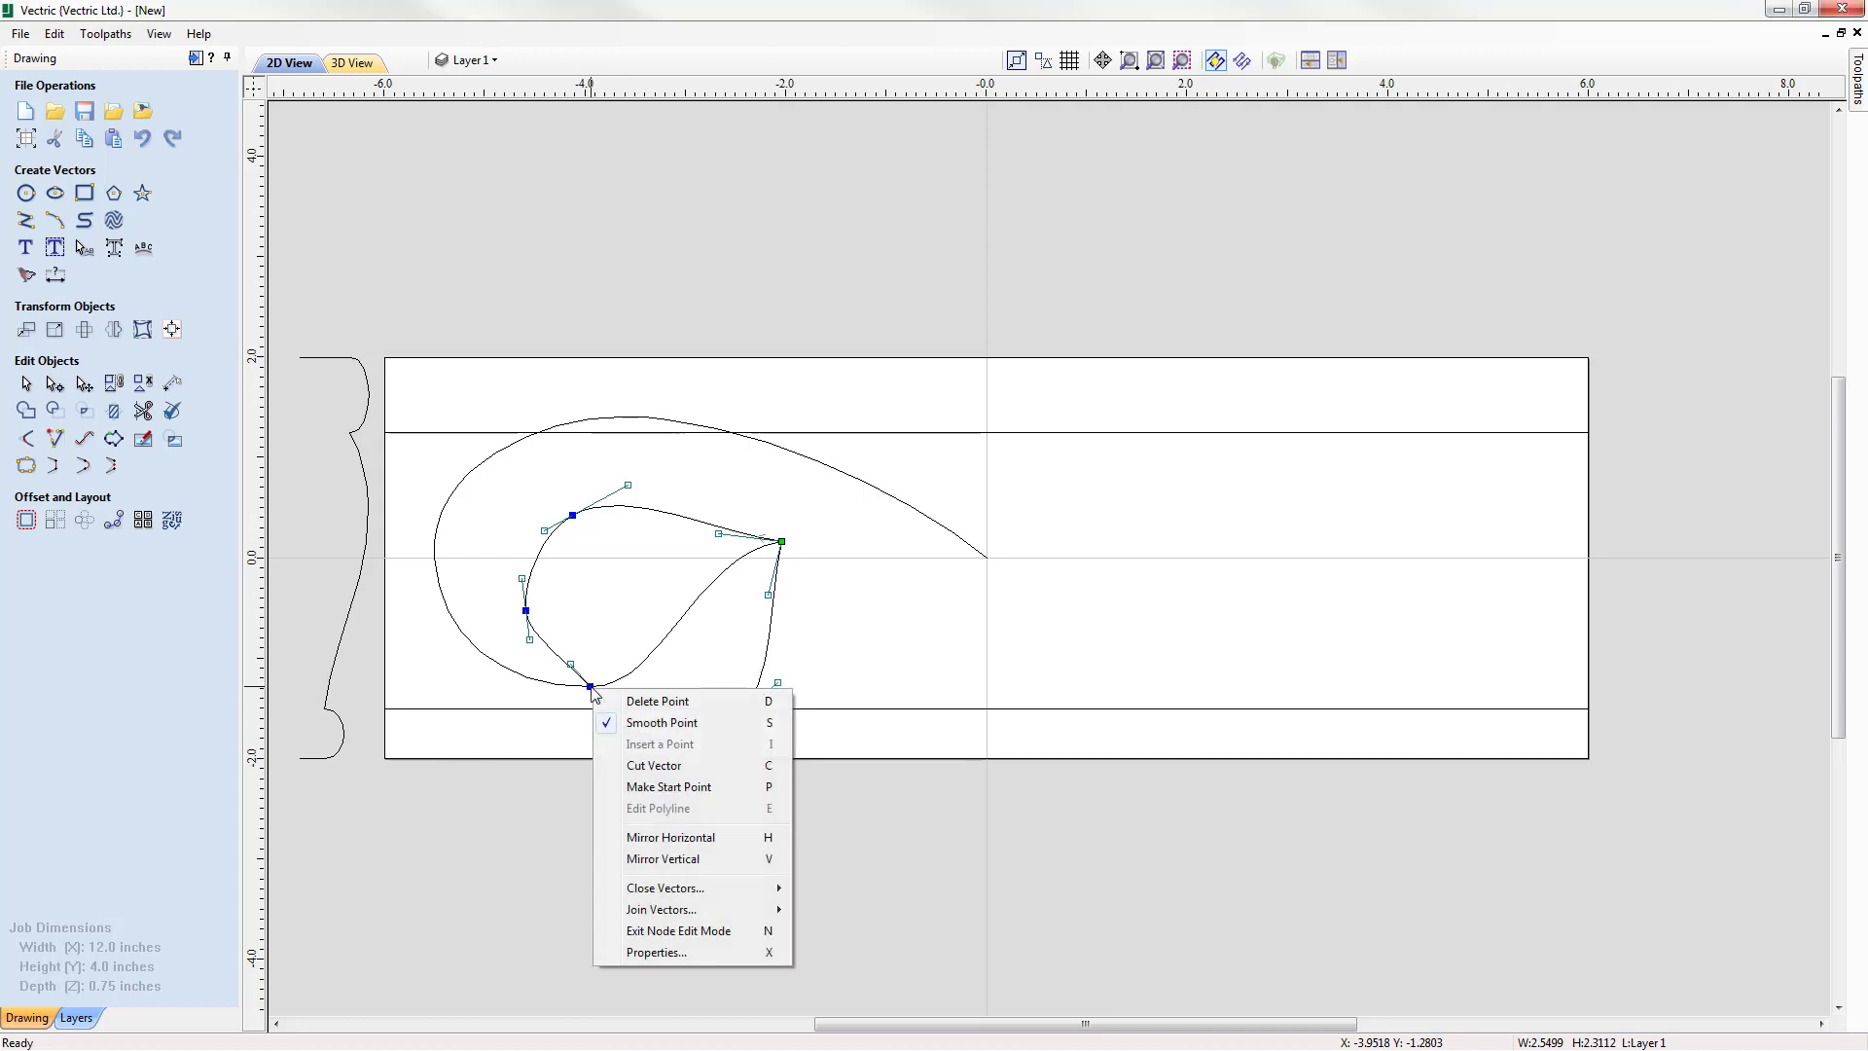
left_click(666, 724)
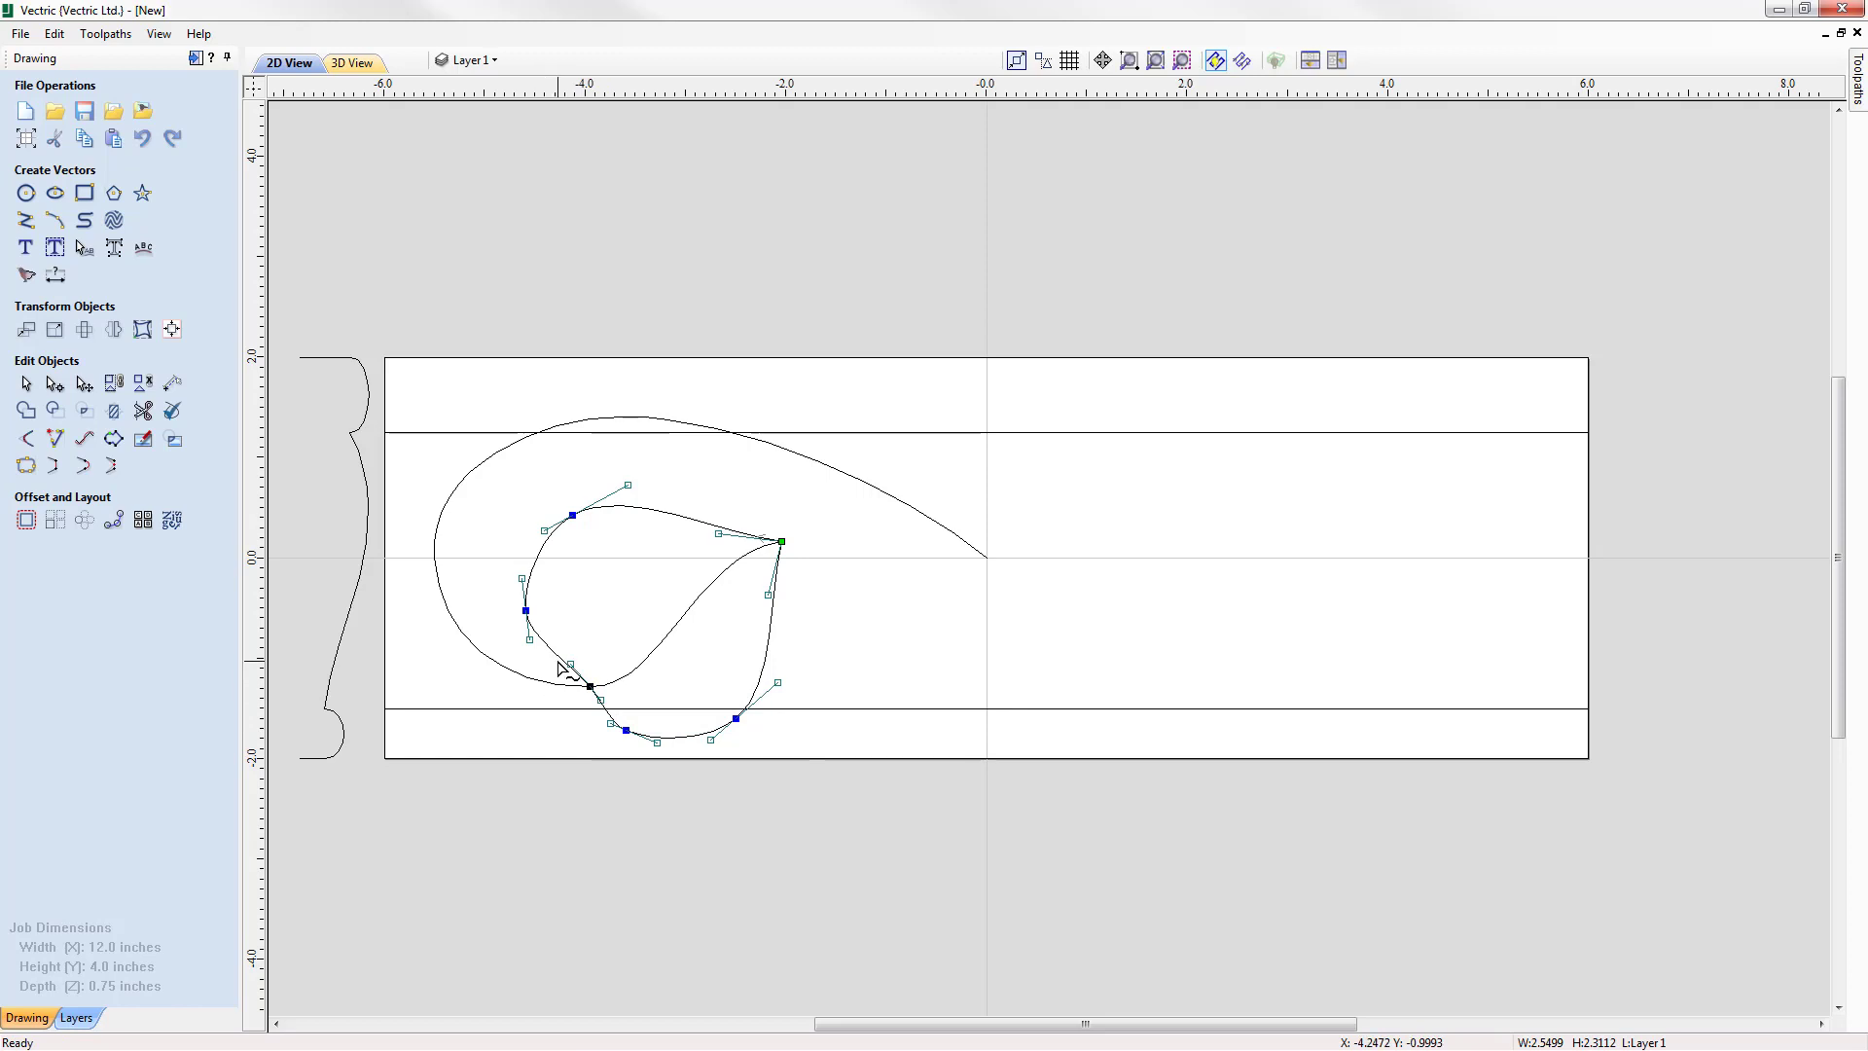
scroll(603, 672, "up", 2)
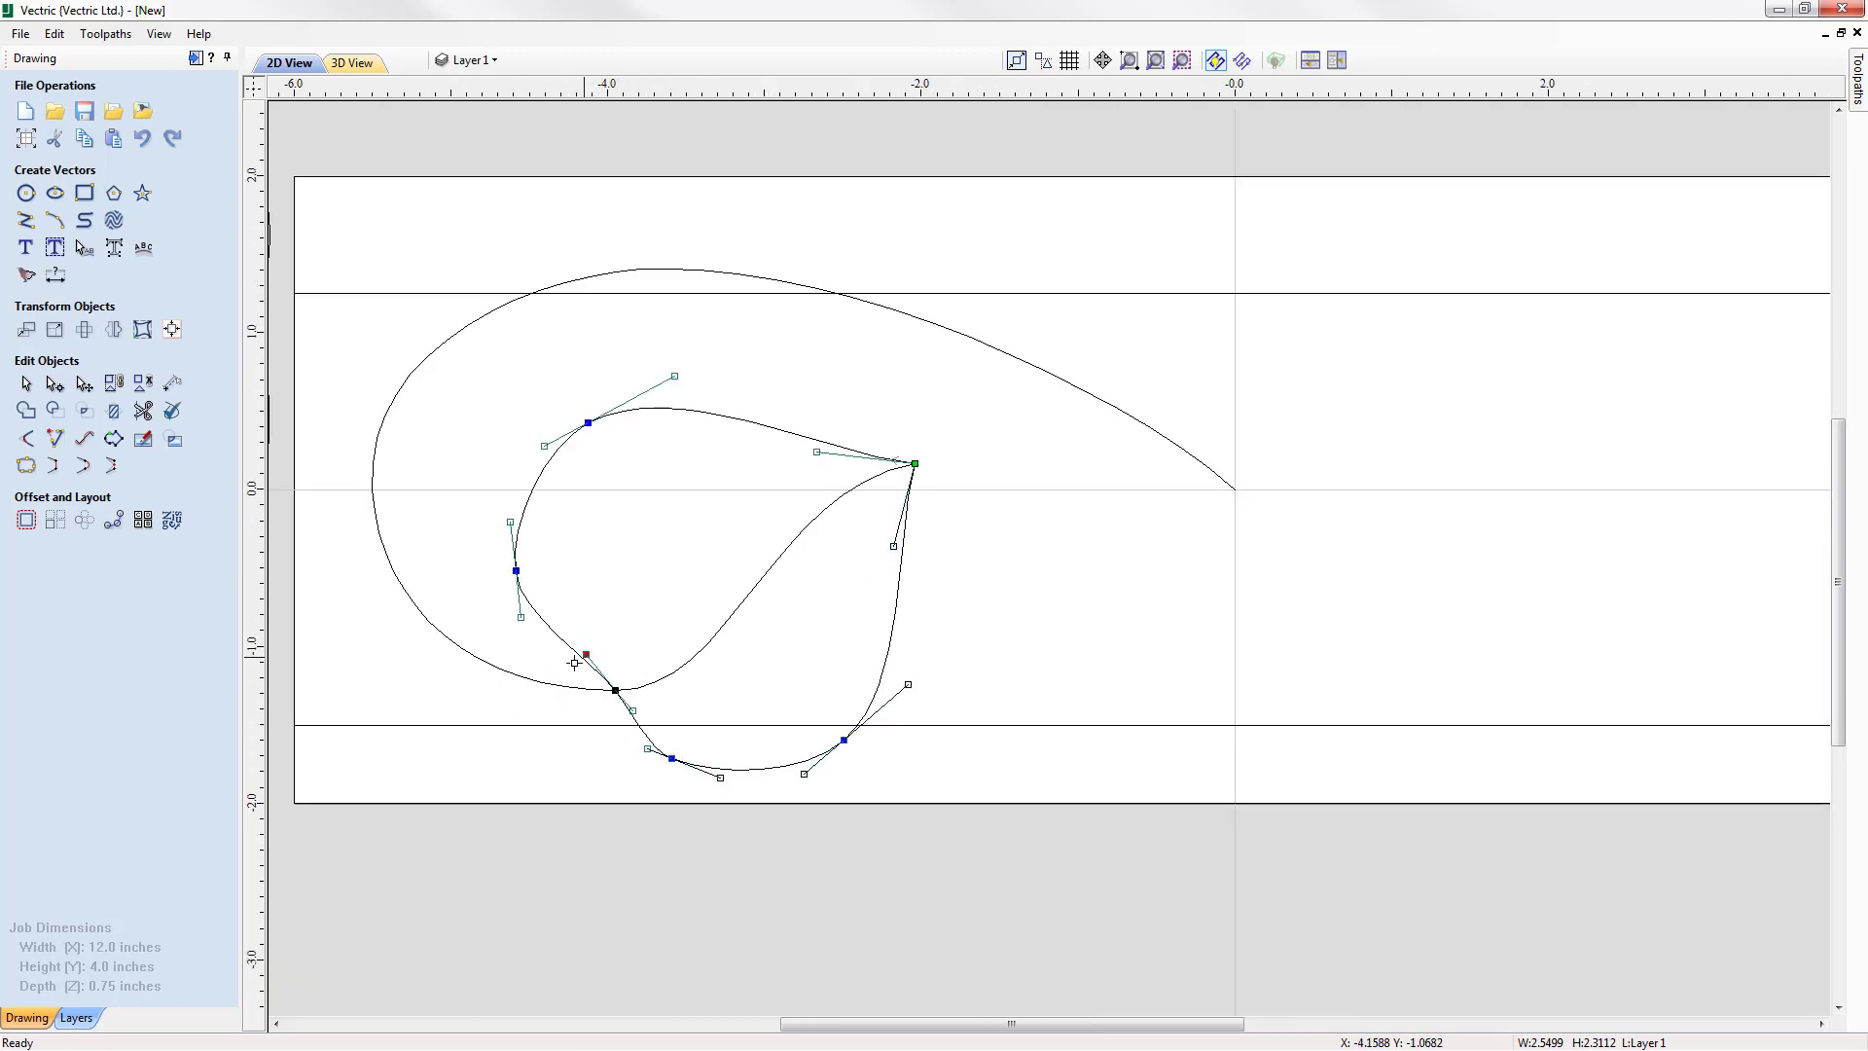
left_click_drag(586, 655, 547, 691)
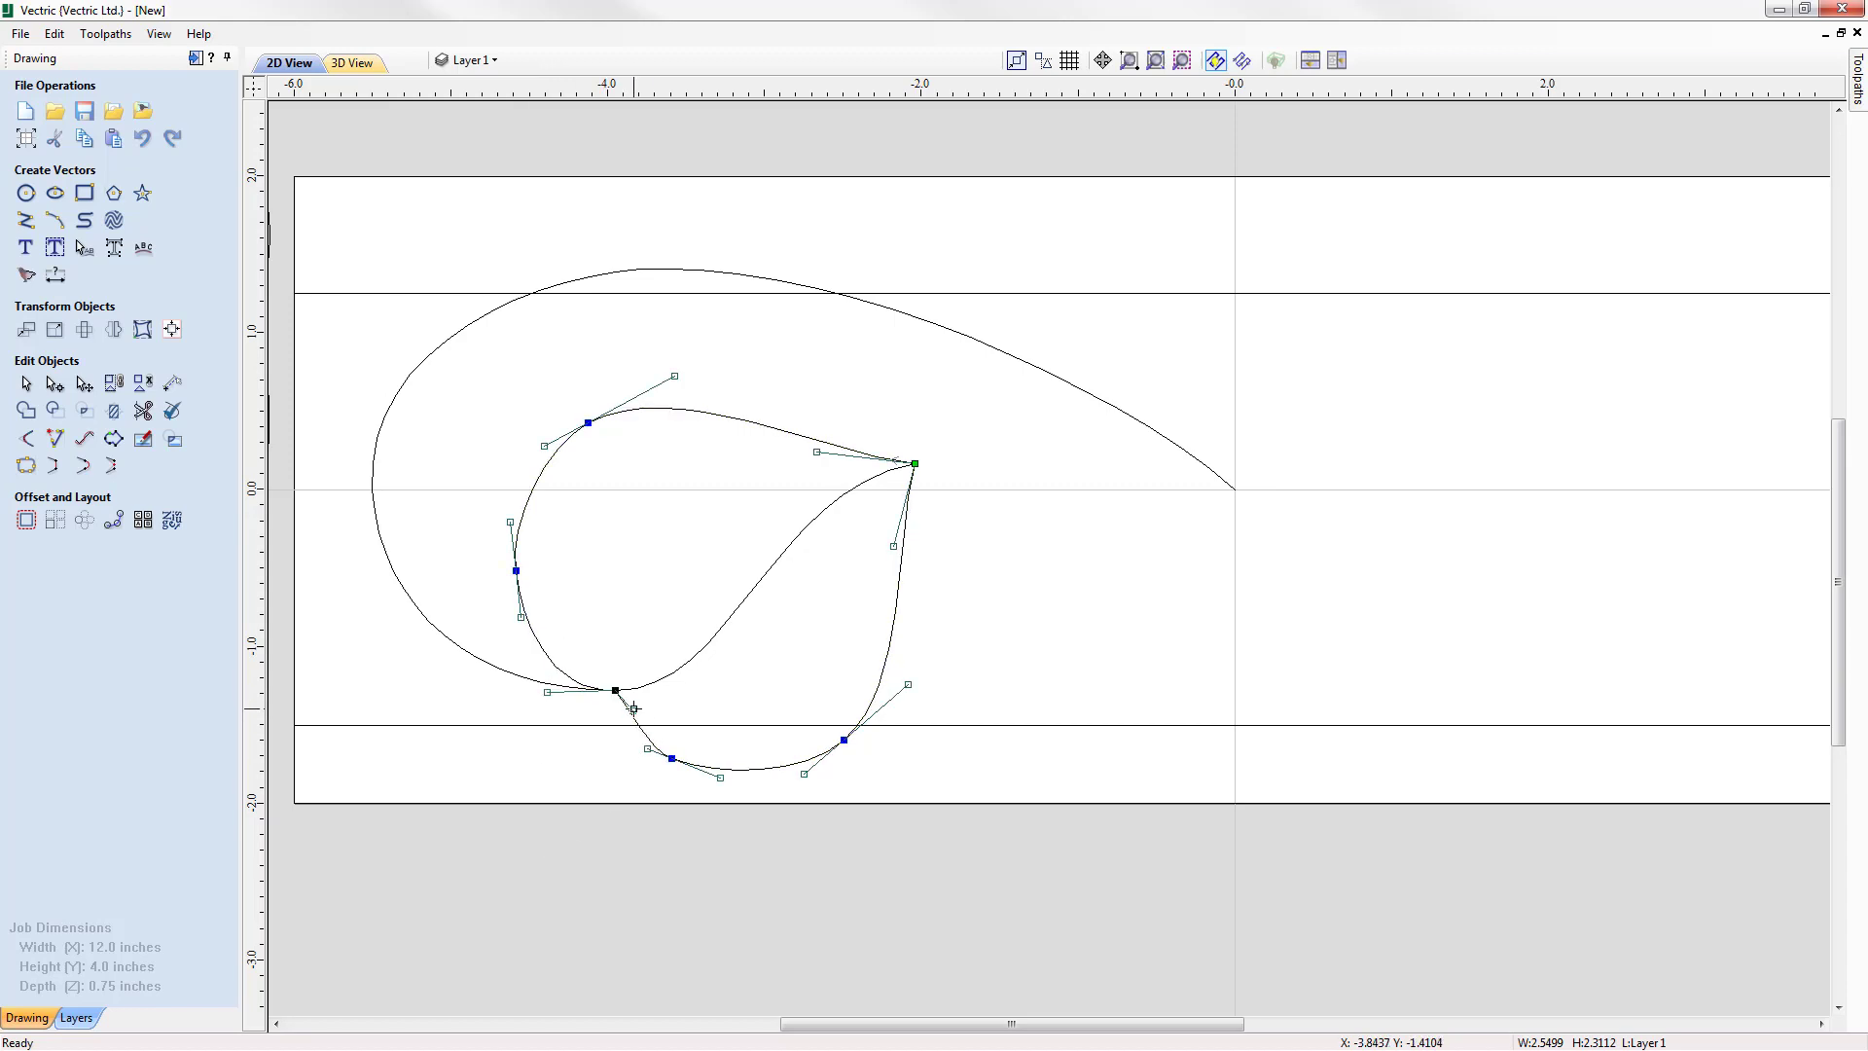
left_click_drag(634, 711, 612, 736)
Move the inner shape's upper-left node down and right, and bow its top span upward
left_click_drag(588, 422, 604, 454)
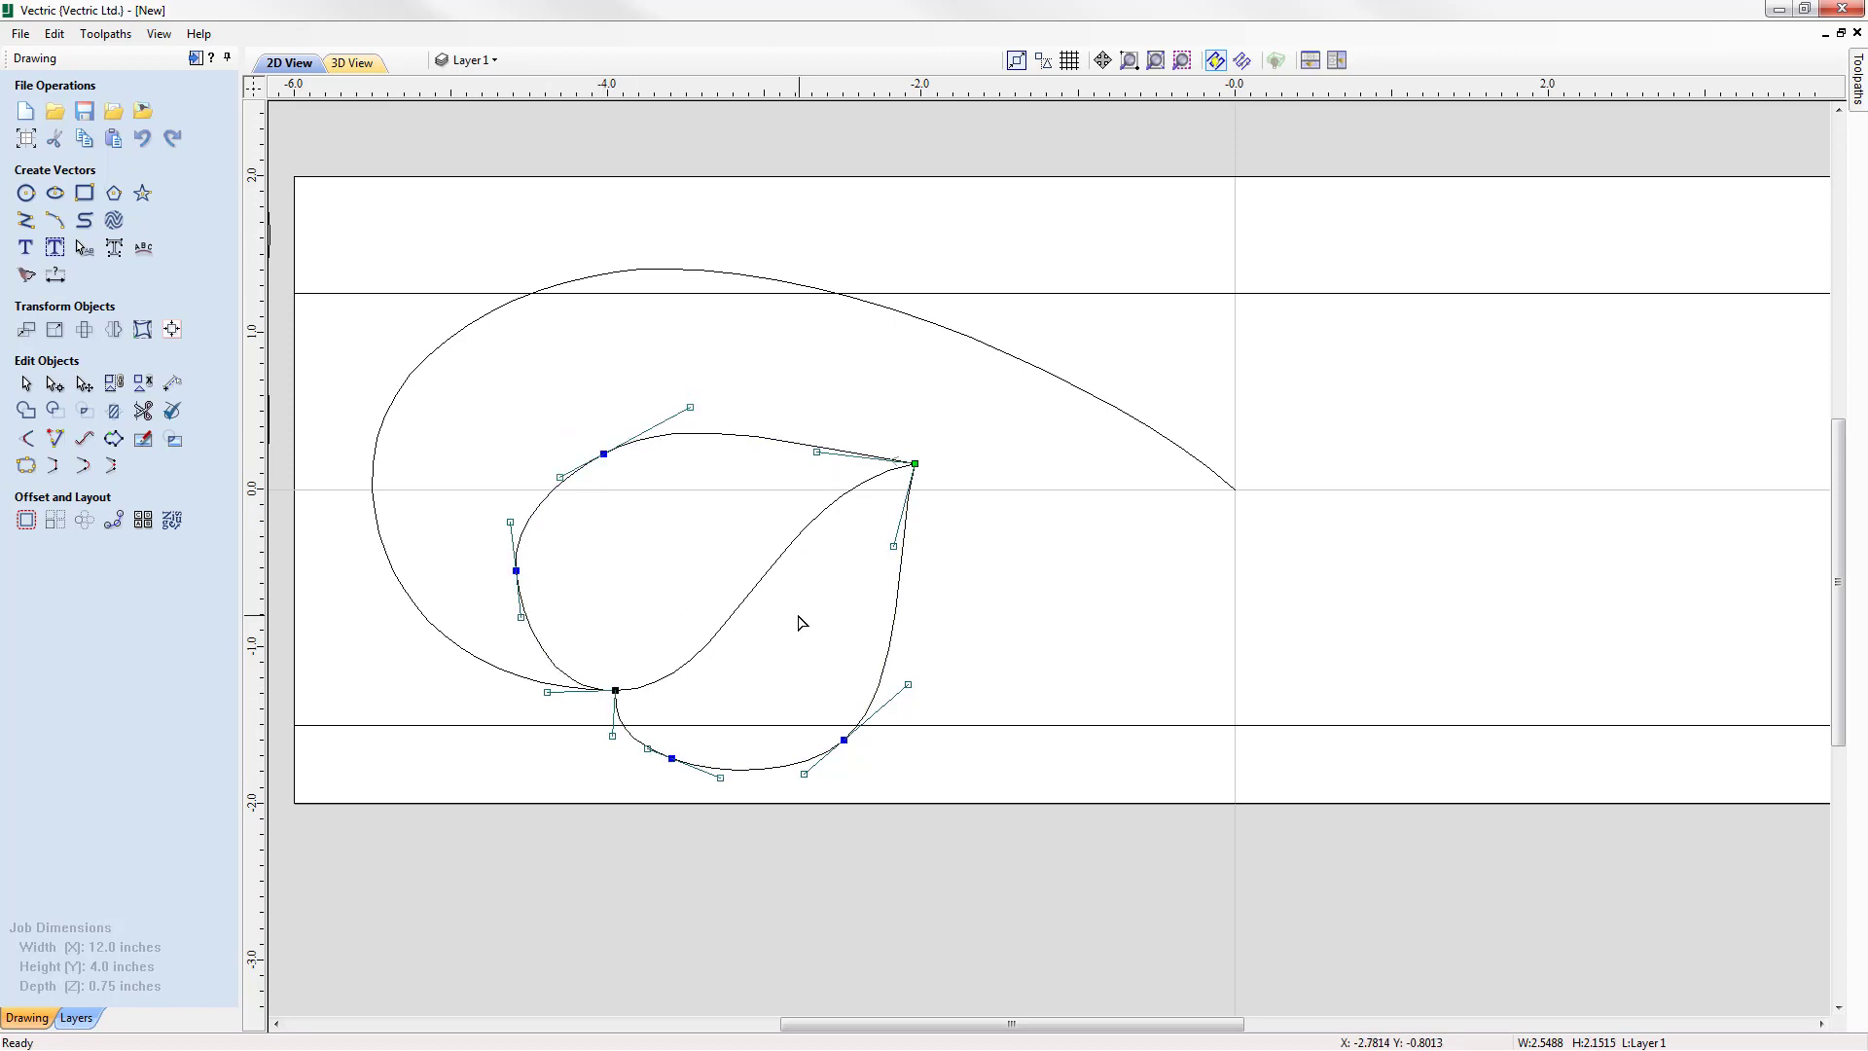
left_click_drag(802, 449, 807, 425)
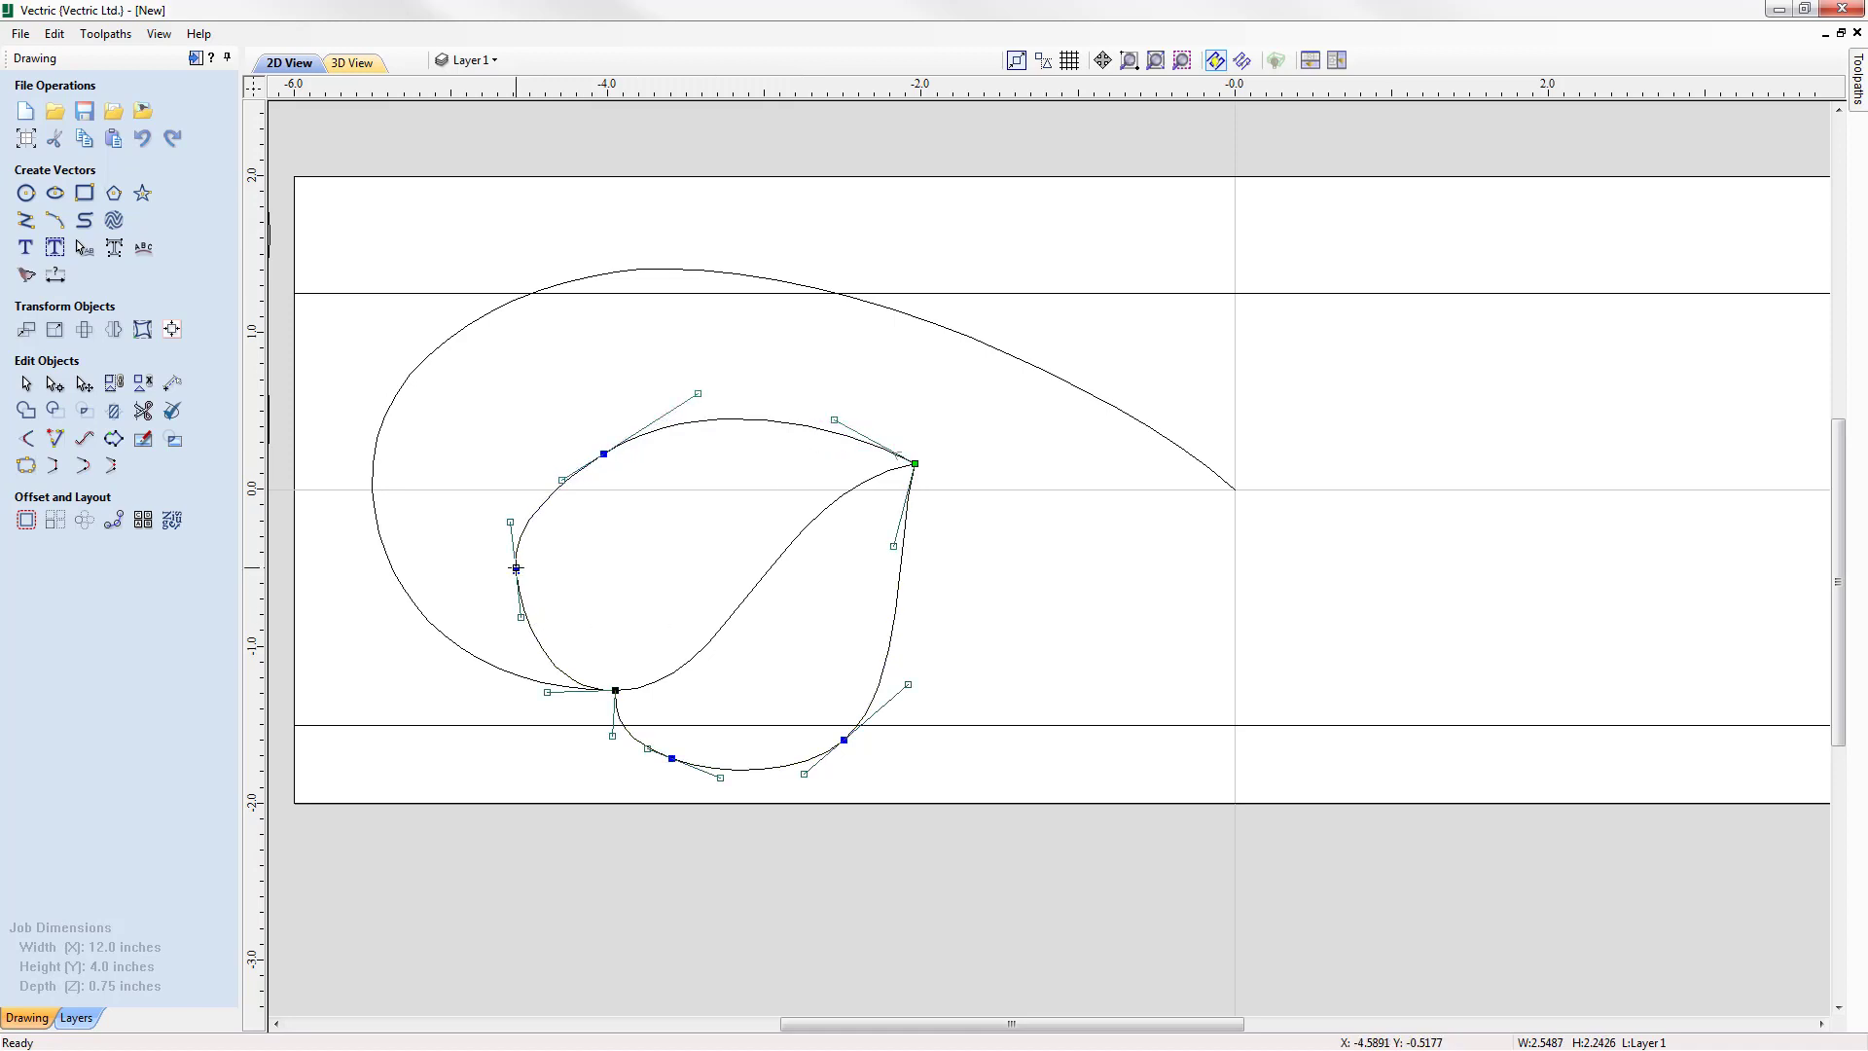
Lower the inner shape's leftmost node about 0.1 inches and shift it slightly left, undoing the last handle adjustment
mouse_move(516, 569)
left_mouse_down()
mouse_move(516, 550)
mouse_move(514, 589)
left_mouse_up()
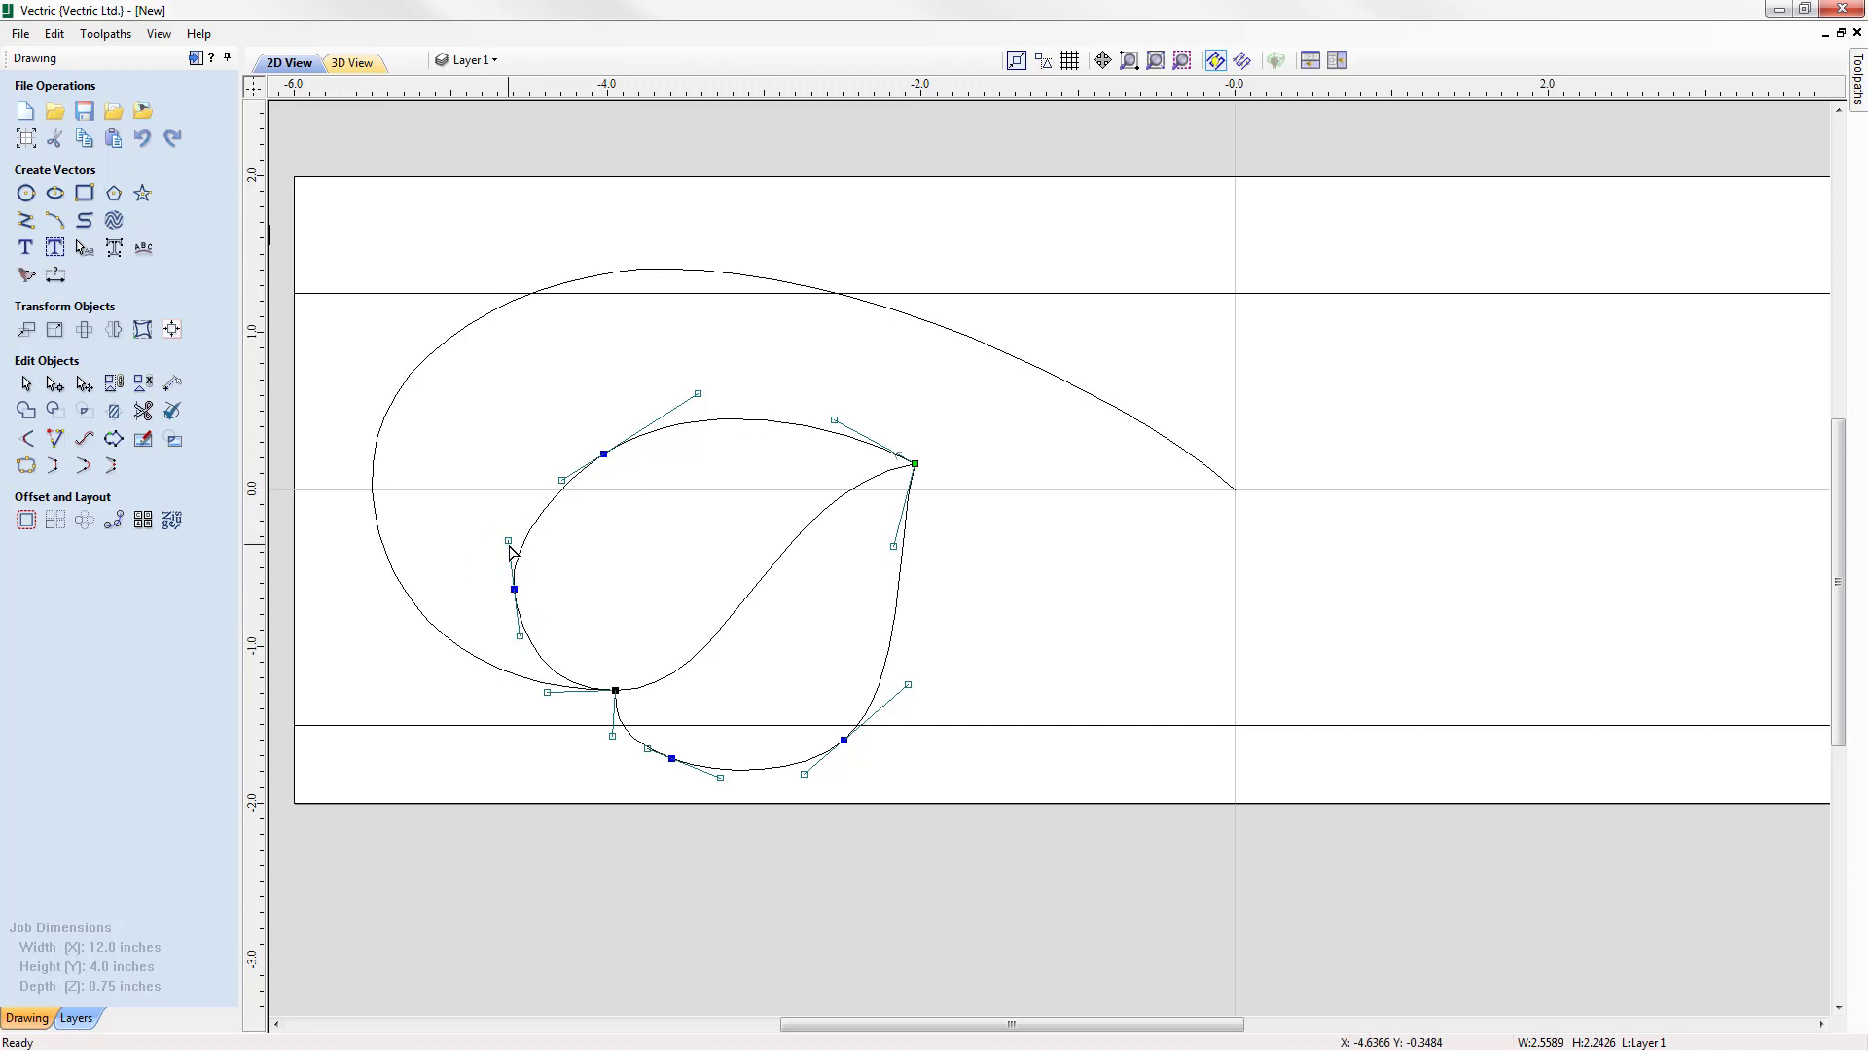
left_click(512, 590)
left_click_drag(511, 591, 503, 555)
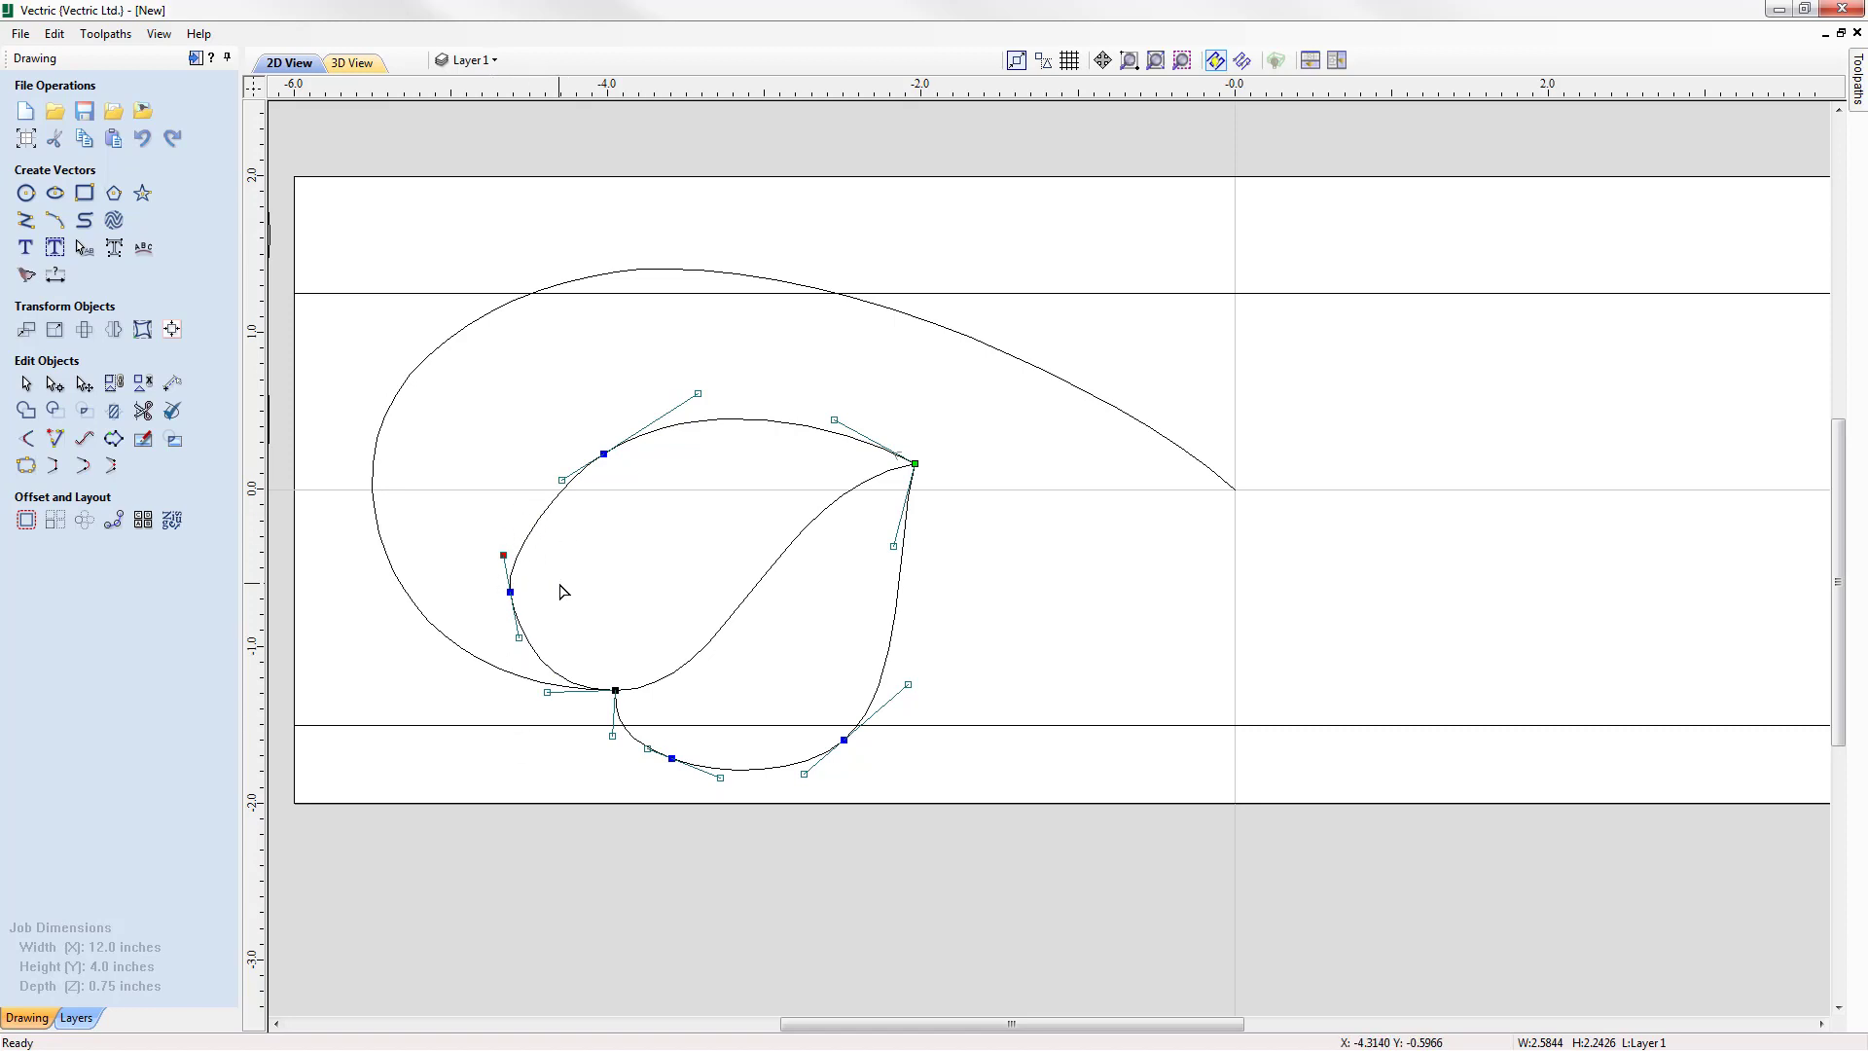
key("ctrl+z")
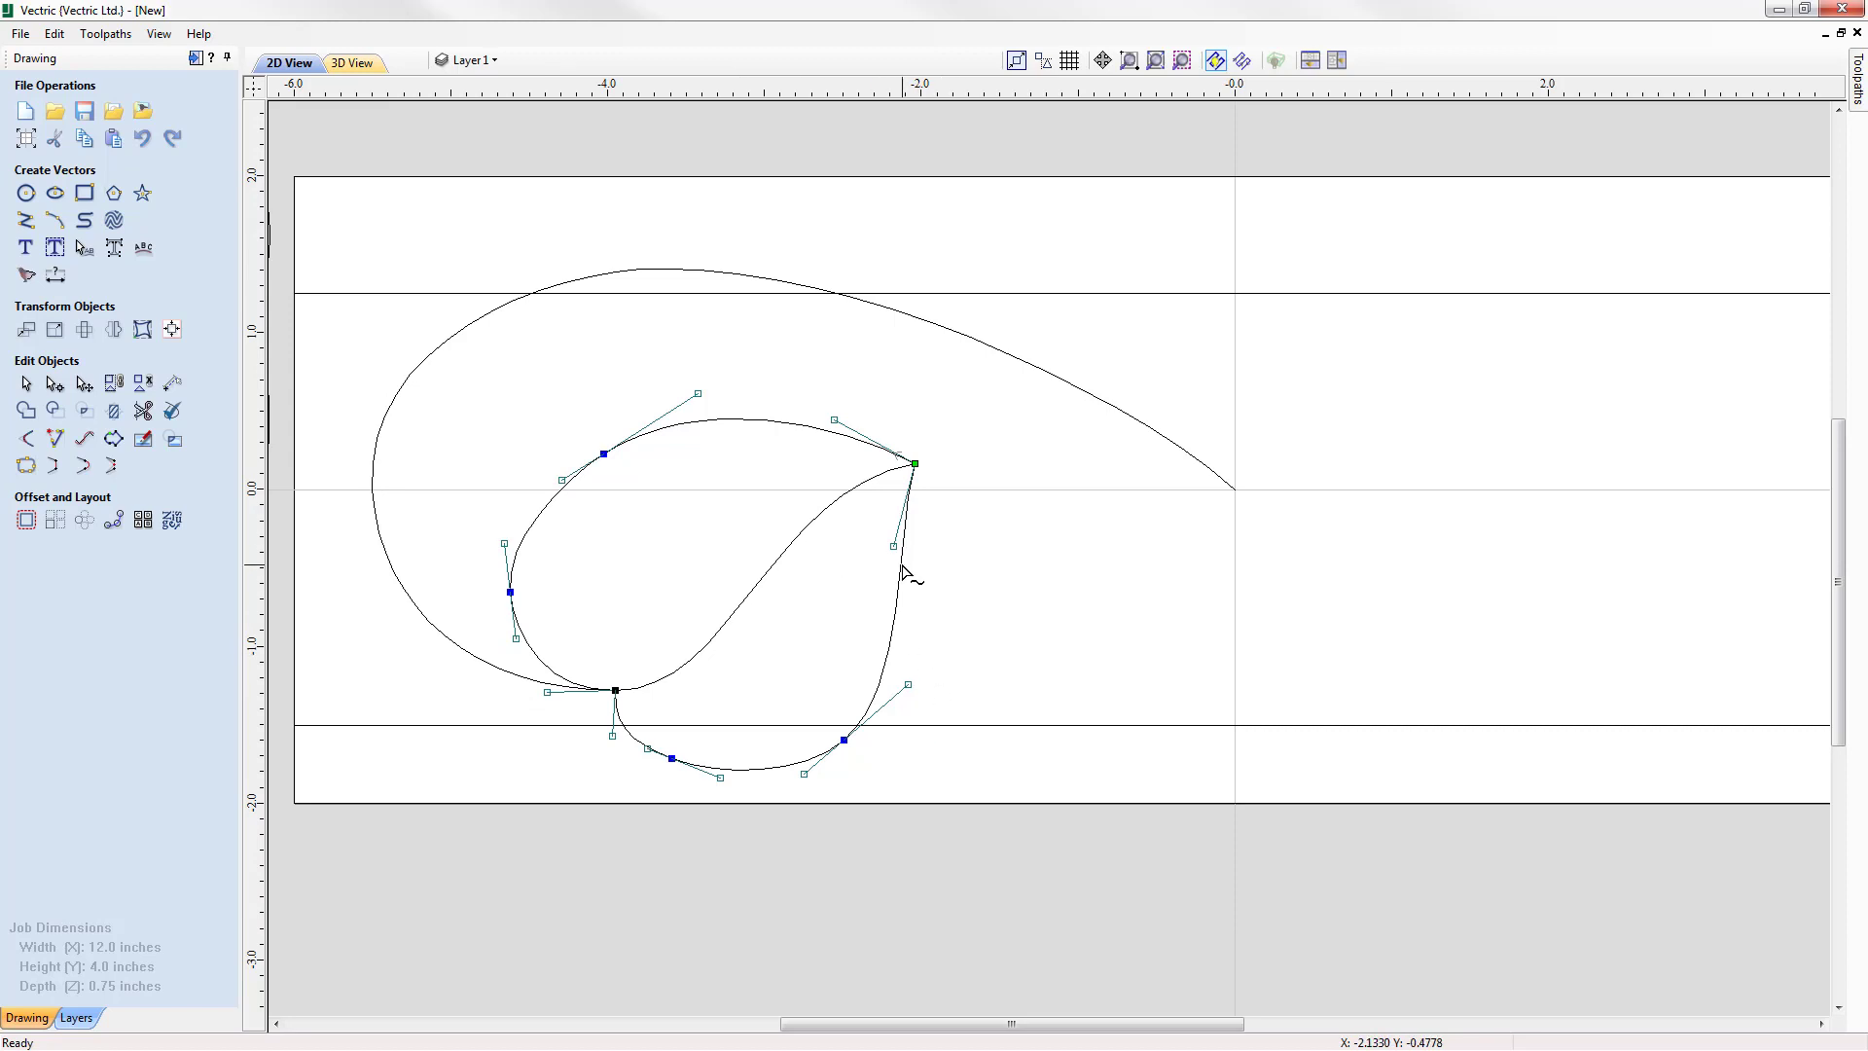
Bow the inner shape's right span inward and raise its lower-right node about 0.1 inches
left_click_drag(901, 572, 874, 565)
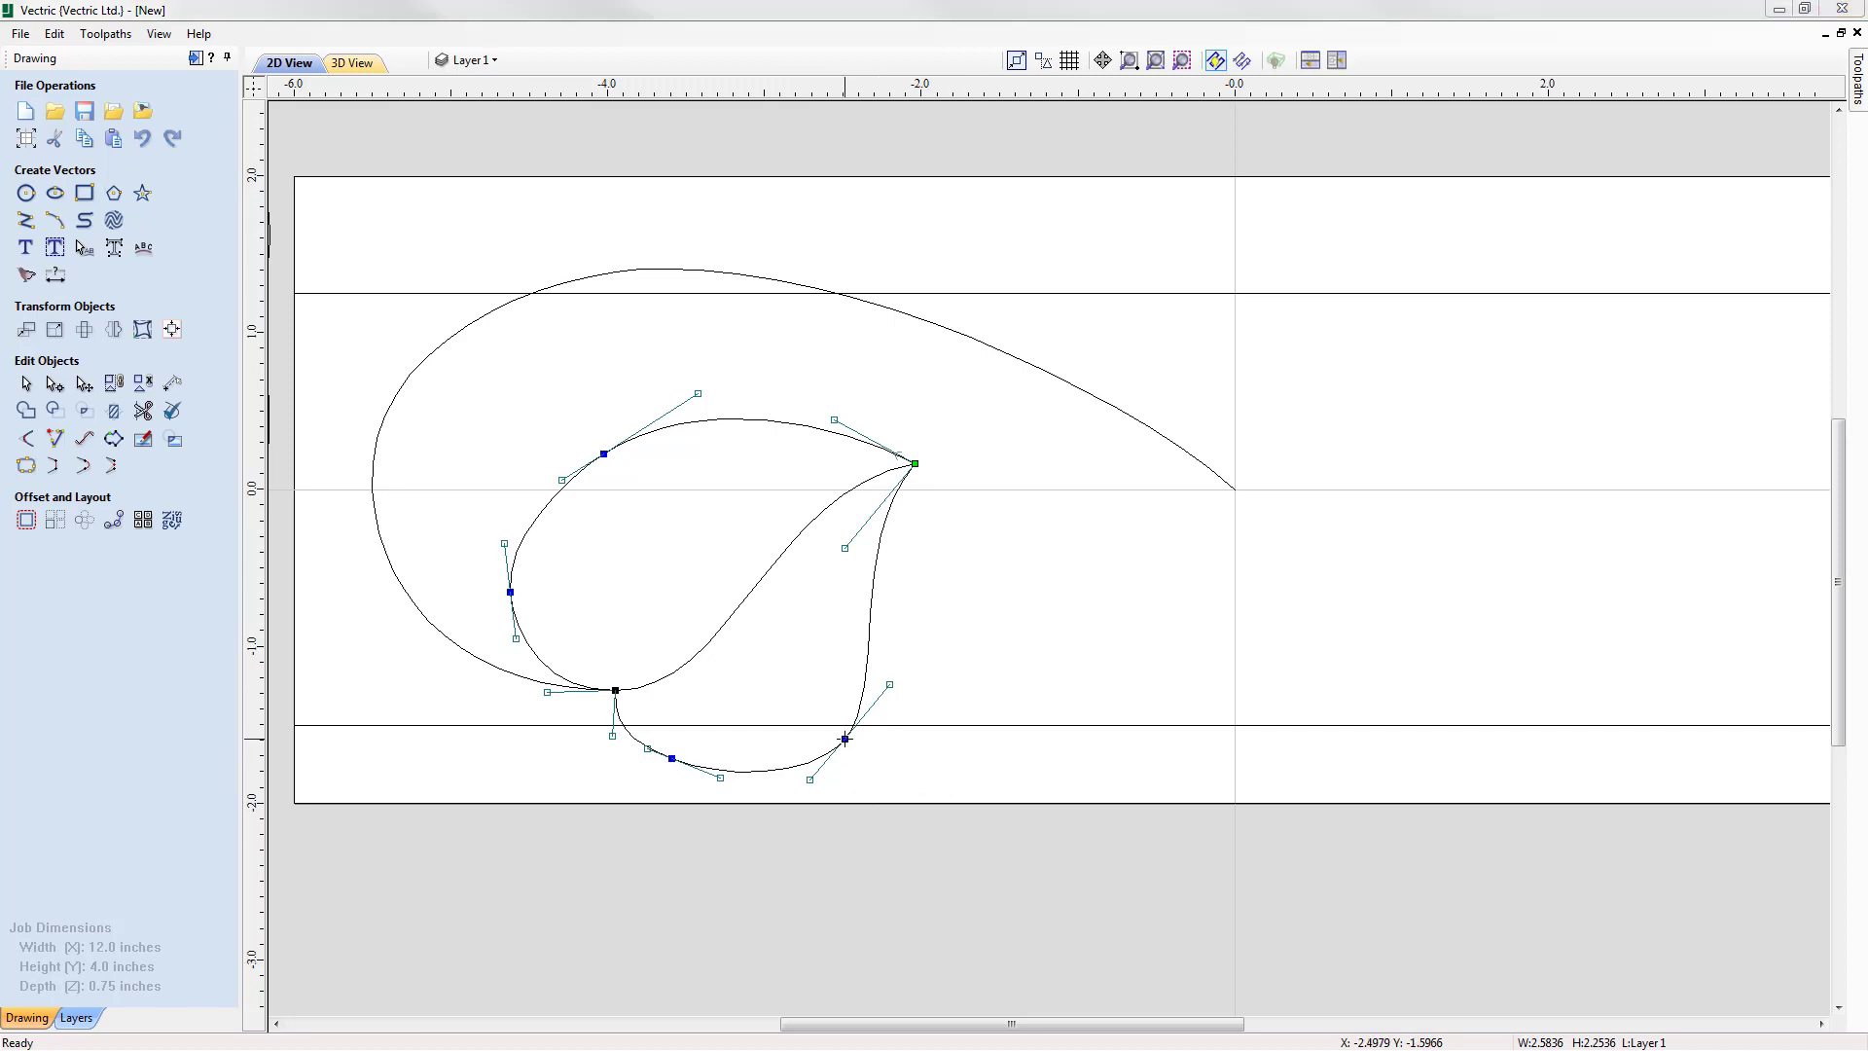
left_click_drag(845, 738, 845, 718)
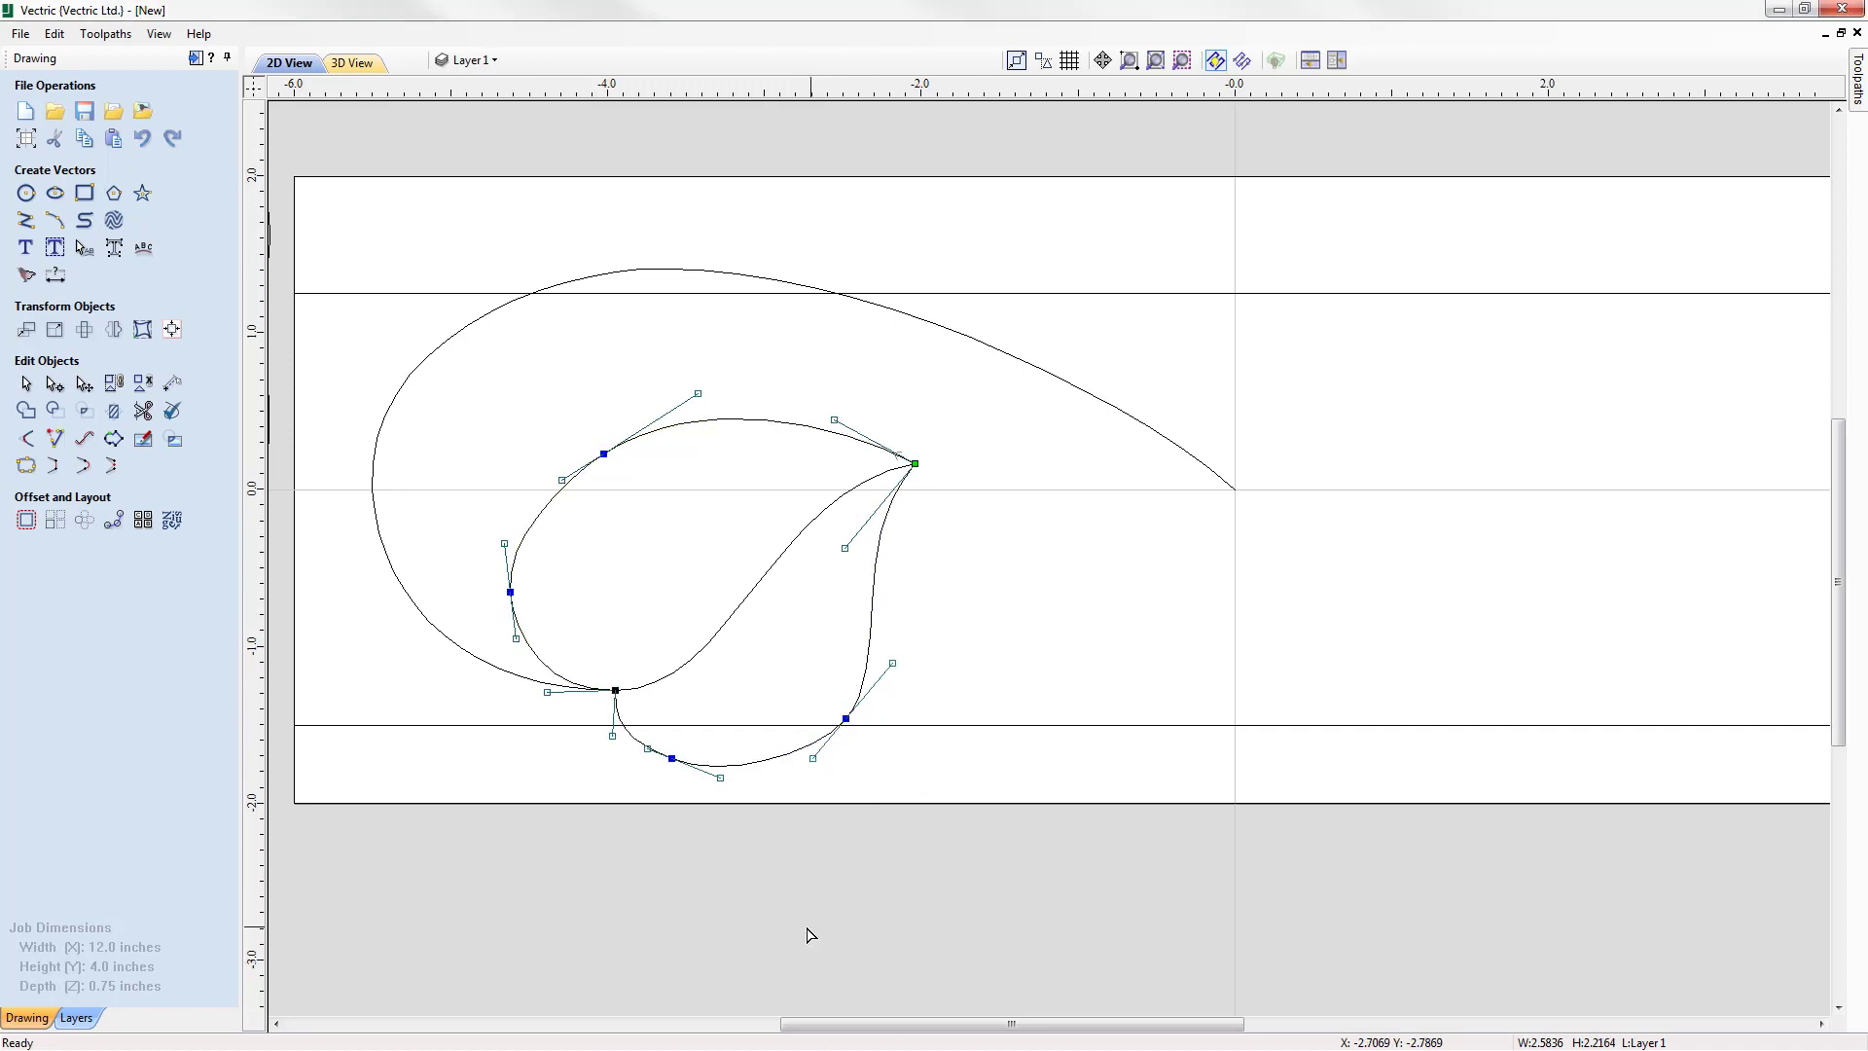
Shift the inner shape's bottommost node about 0.1 inches right and lower it about 0.05 inches
left_click(673, 759)
left_click_drag(676, 759, 679, 760)
left_click_drag(730, 778, 731, 776)
key("Right")
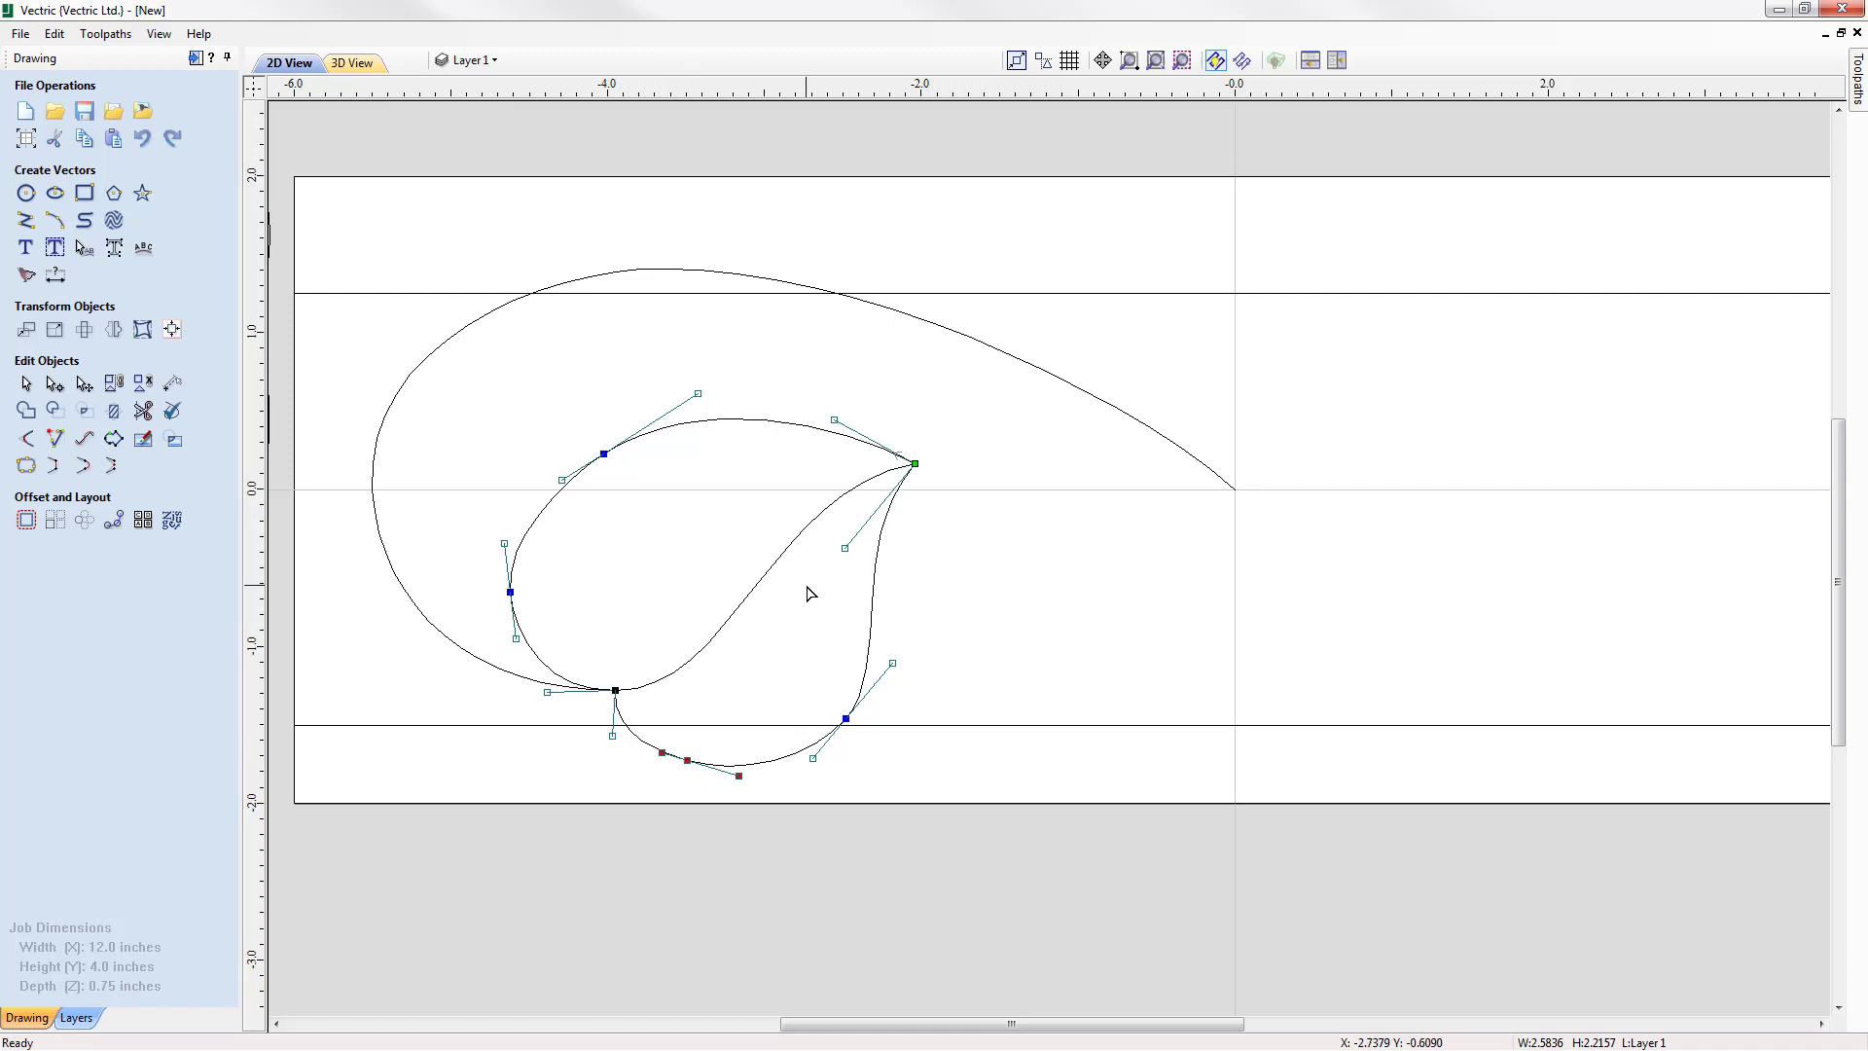
key("Right")
key("Escape")
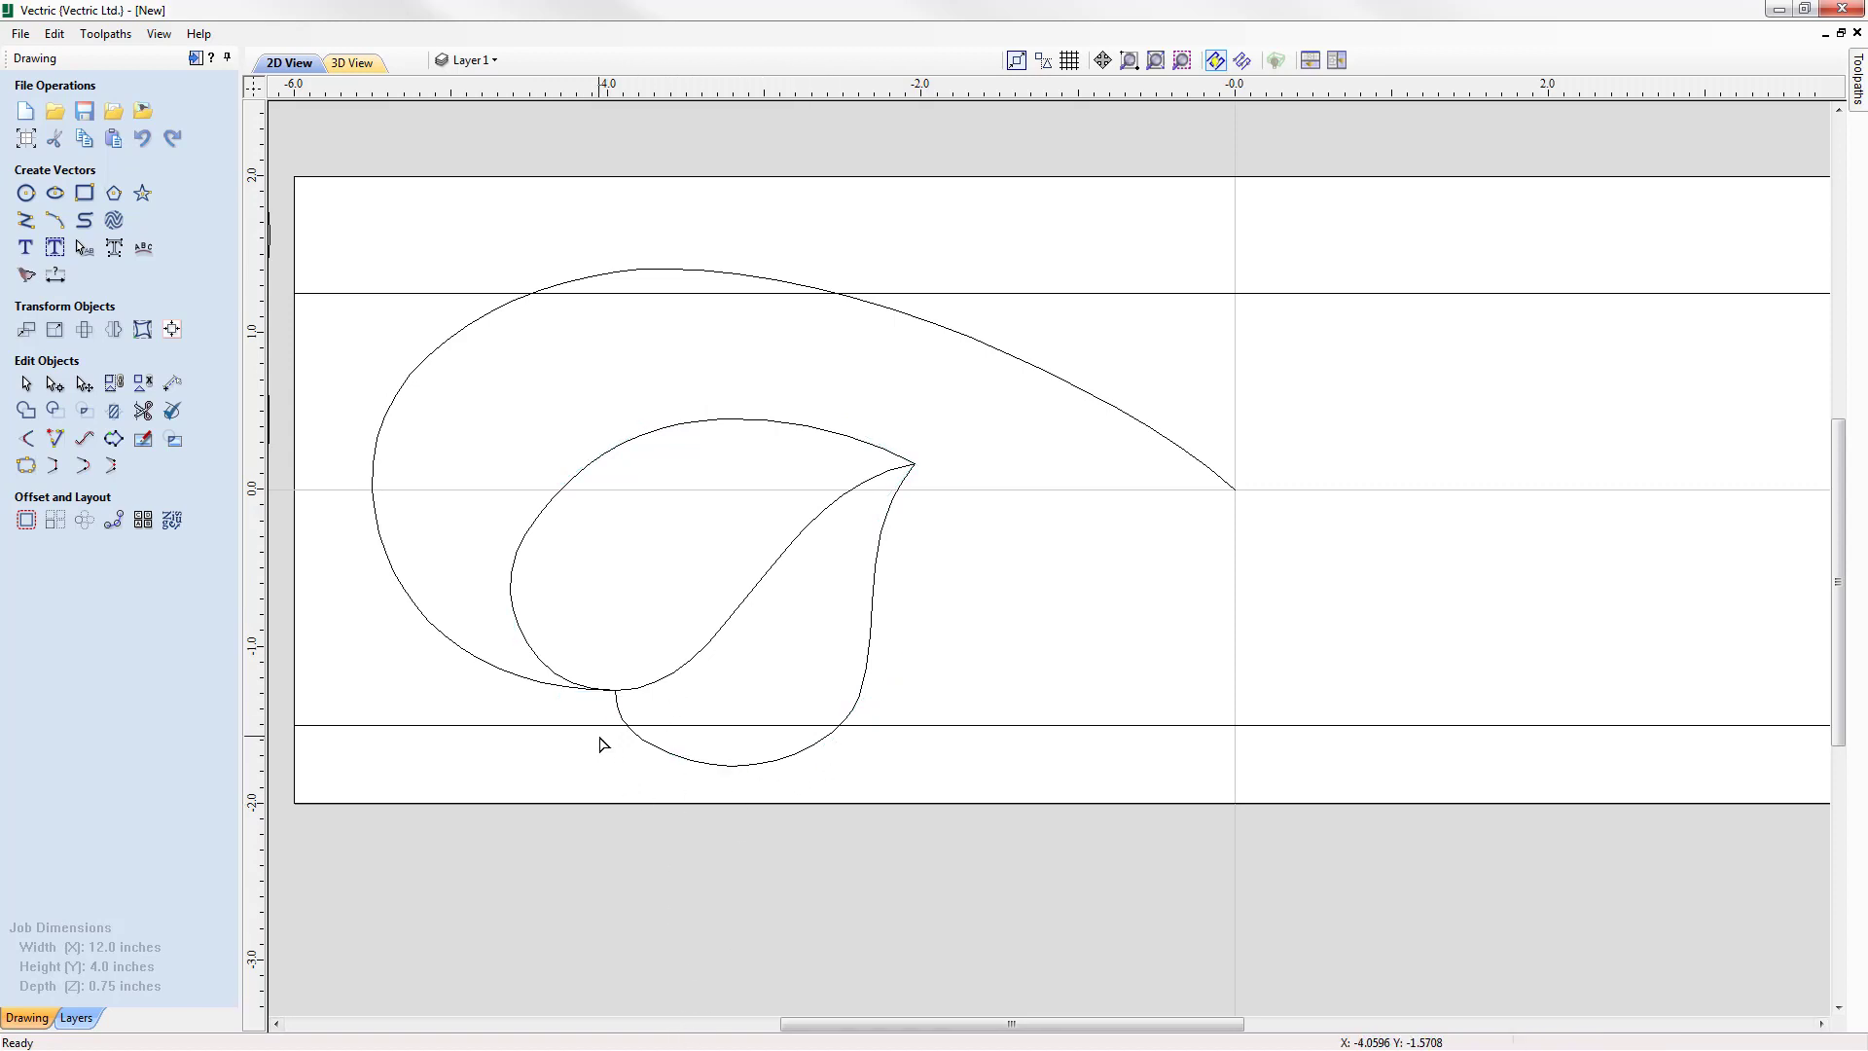
left_click(711, 766)
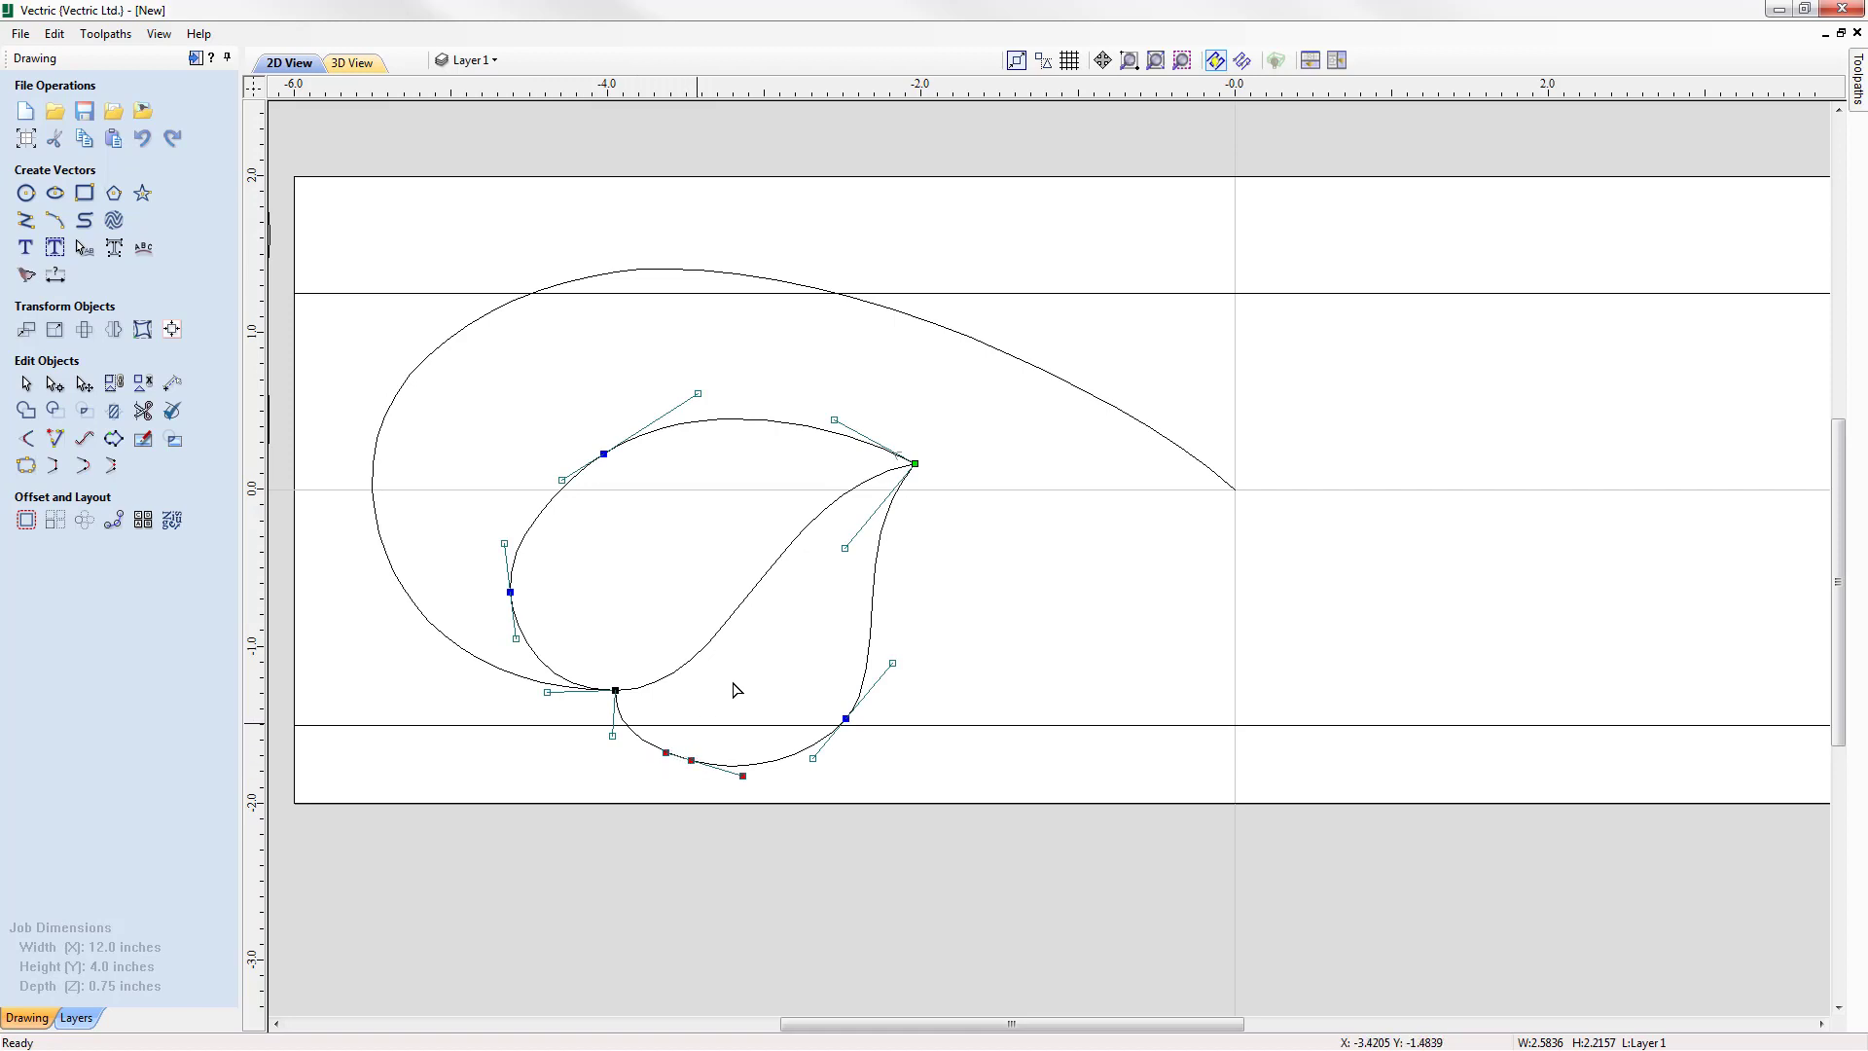
key("Down")
key("Down")
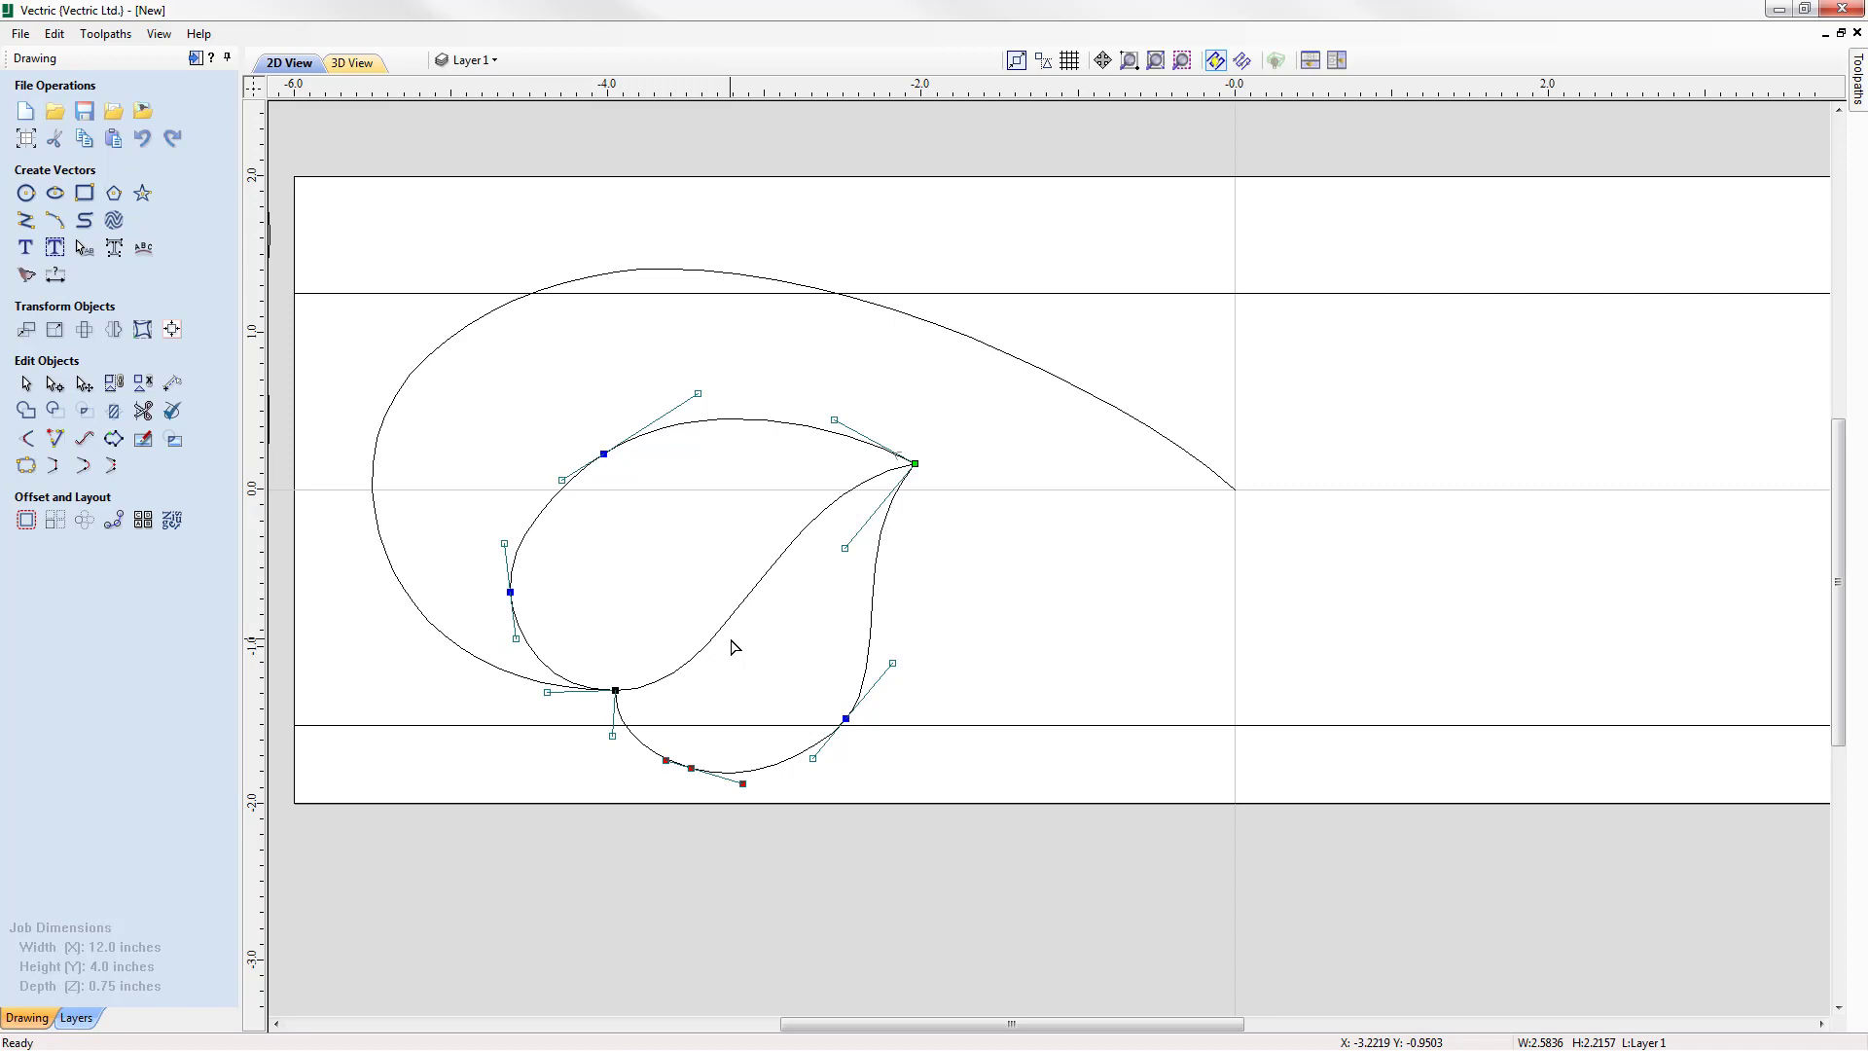
left_click(790, 682)
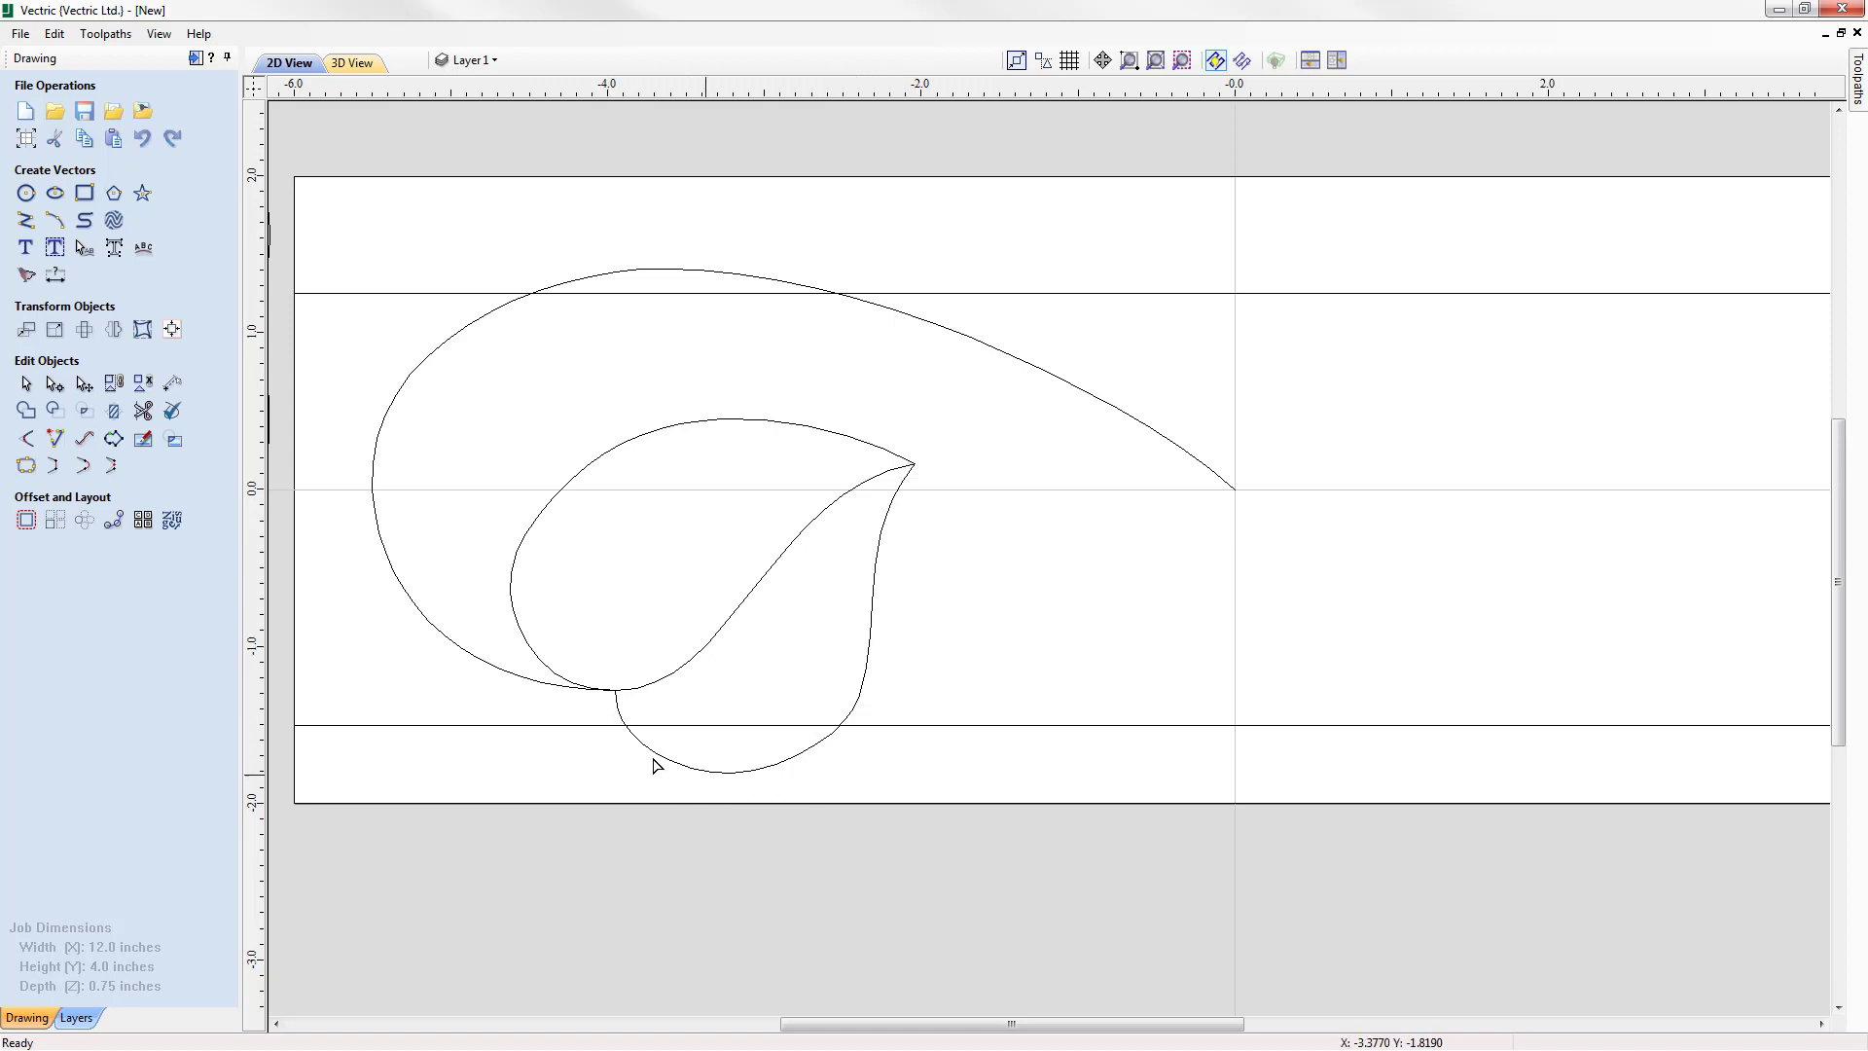
Nudge the inner shape's leftmost node slightly upward and lengthen its upper handle a little
left_click(543, 521)
left_click(513, 590)
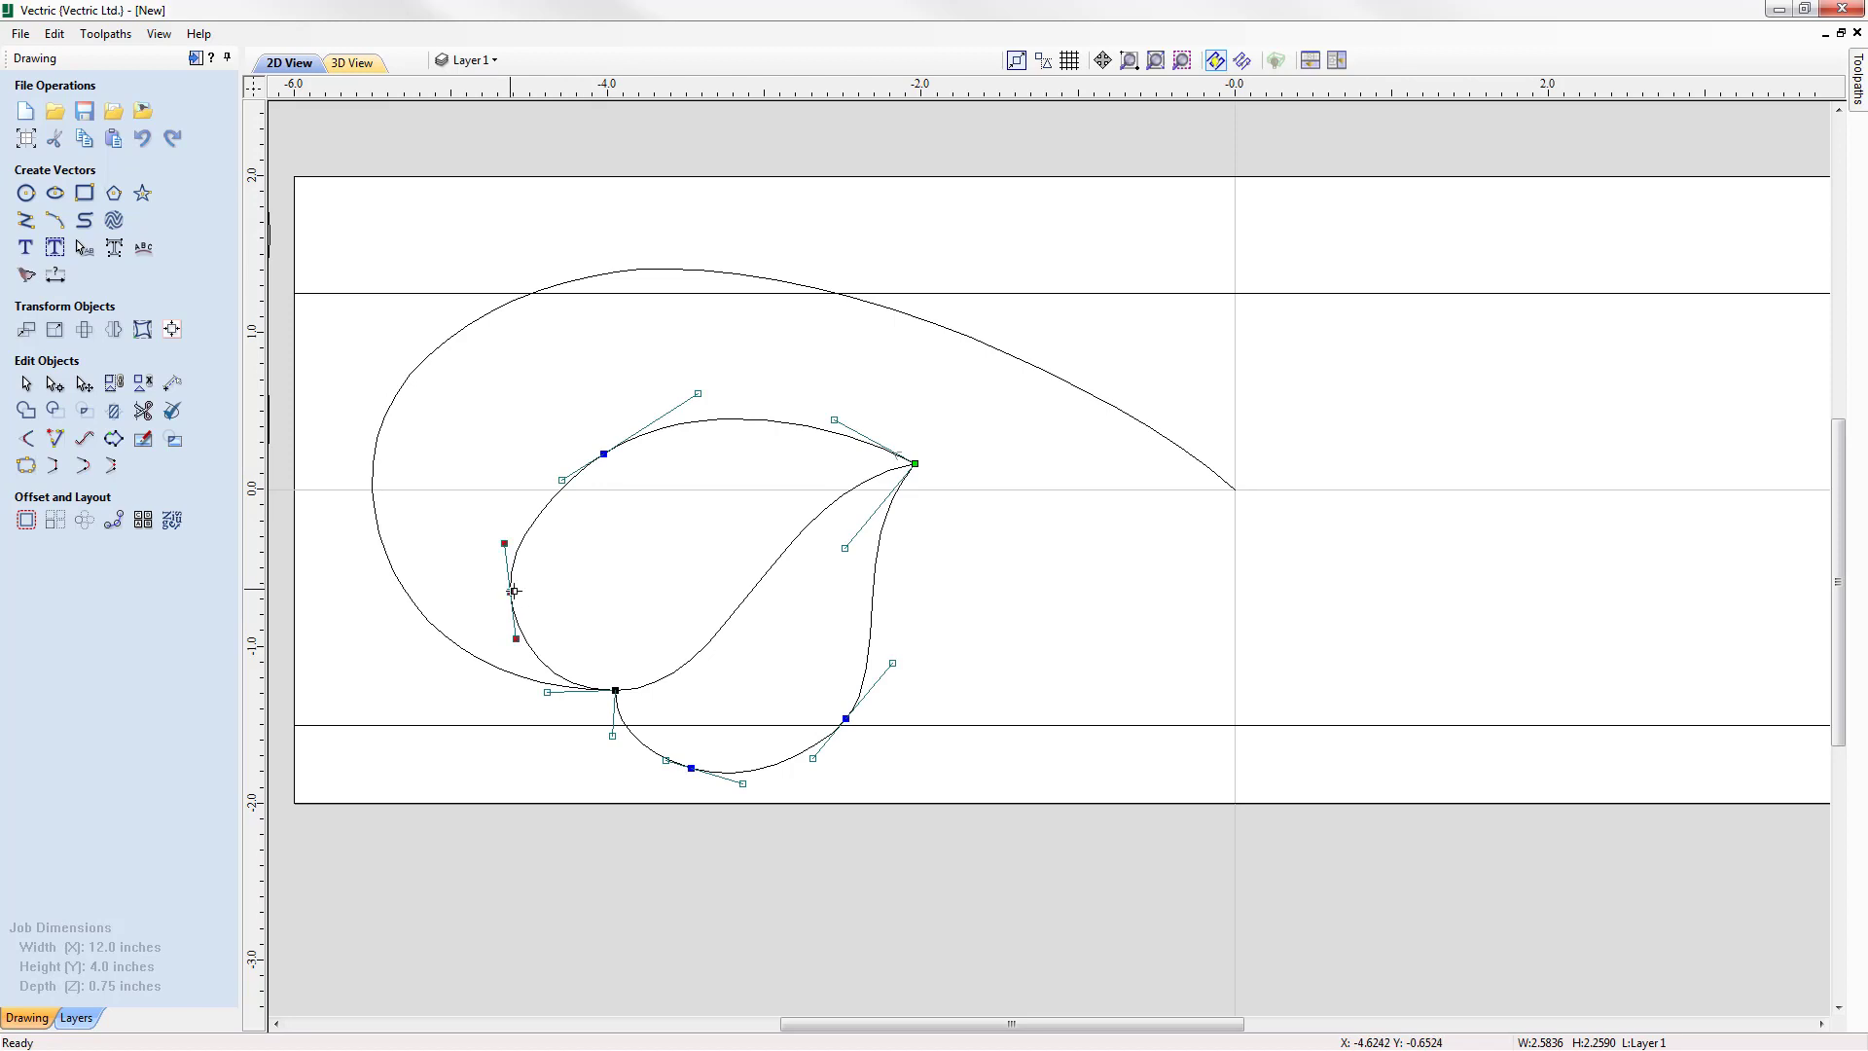
key("Up")
left_click(603, 652)
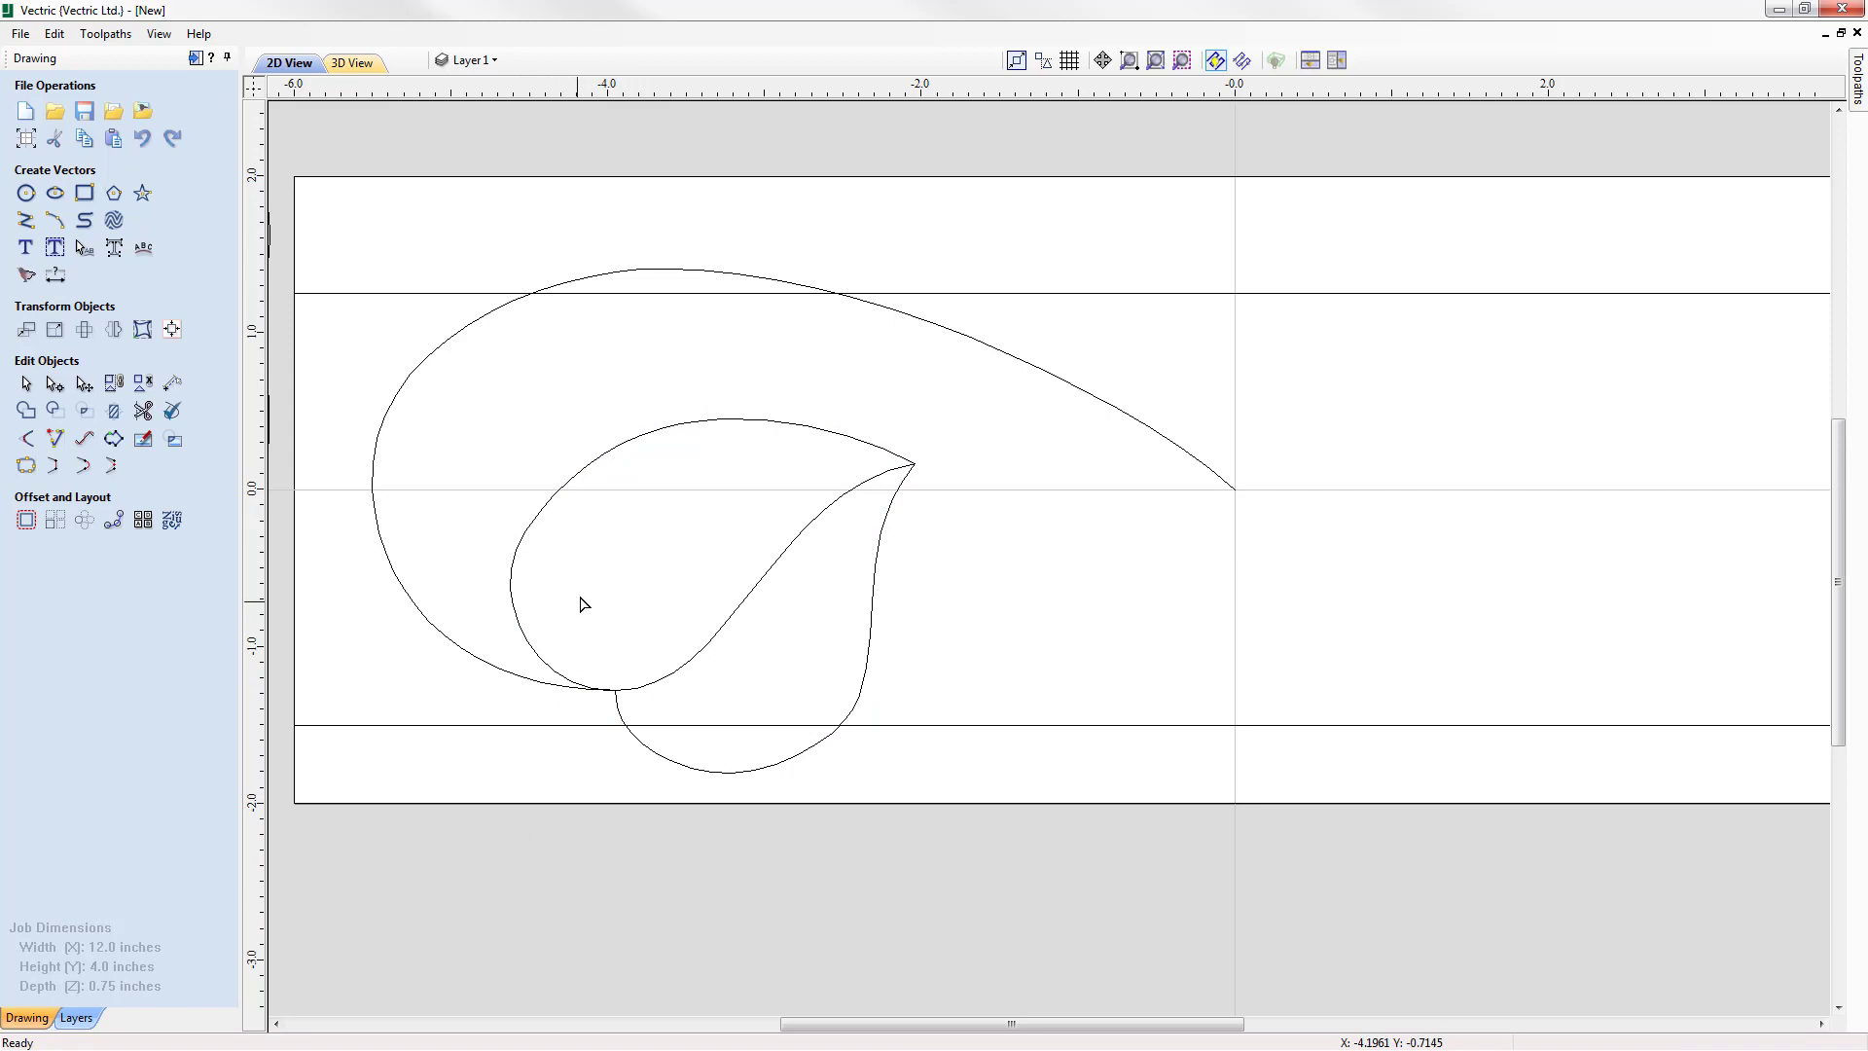
left_click(548, 512)
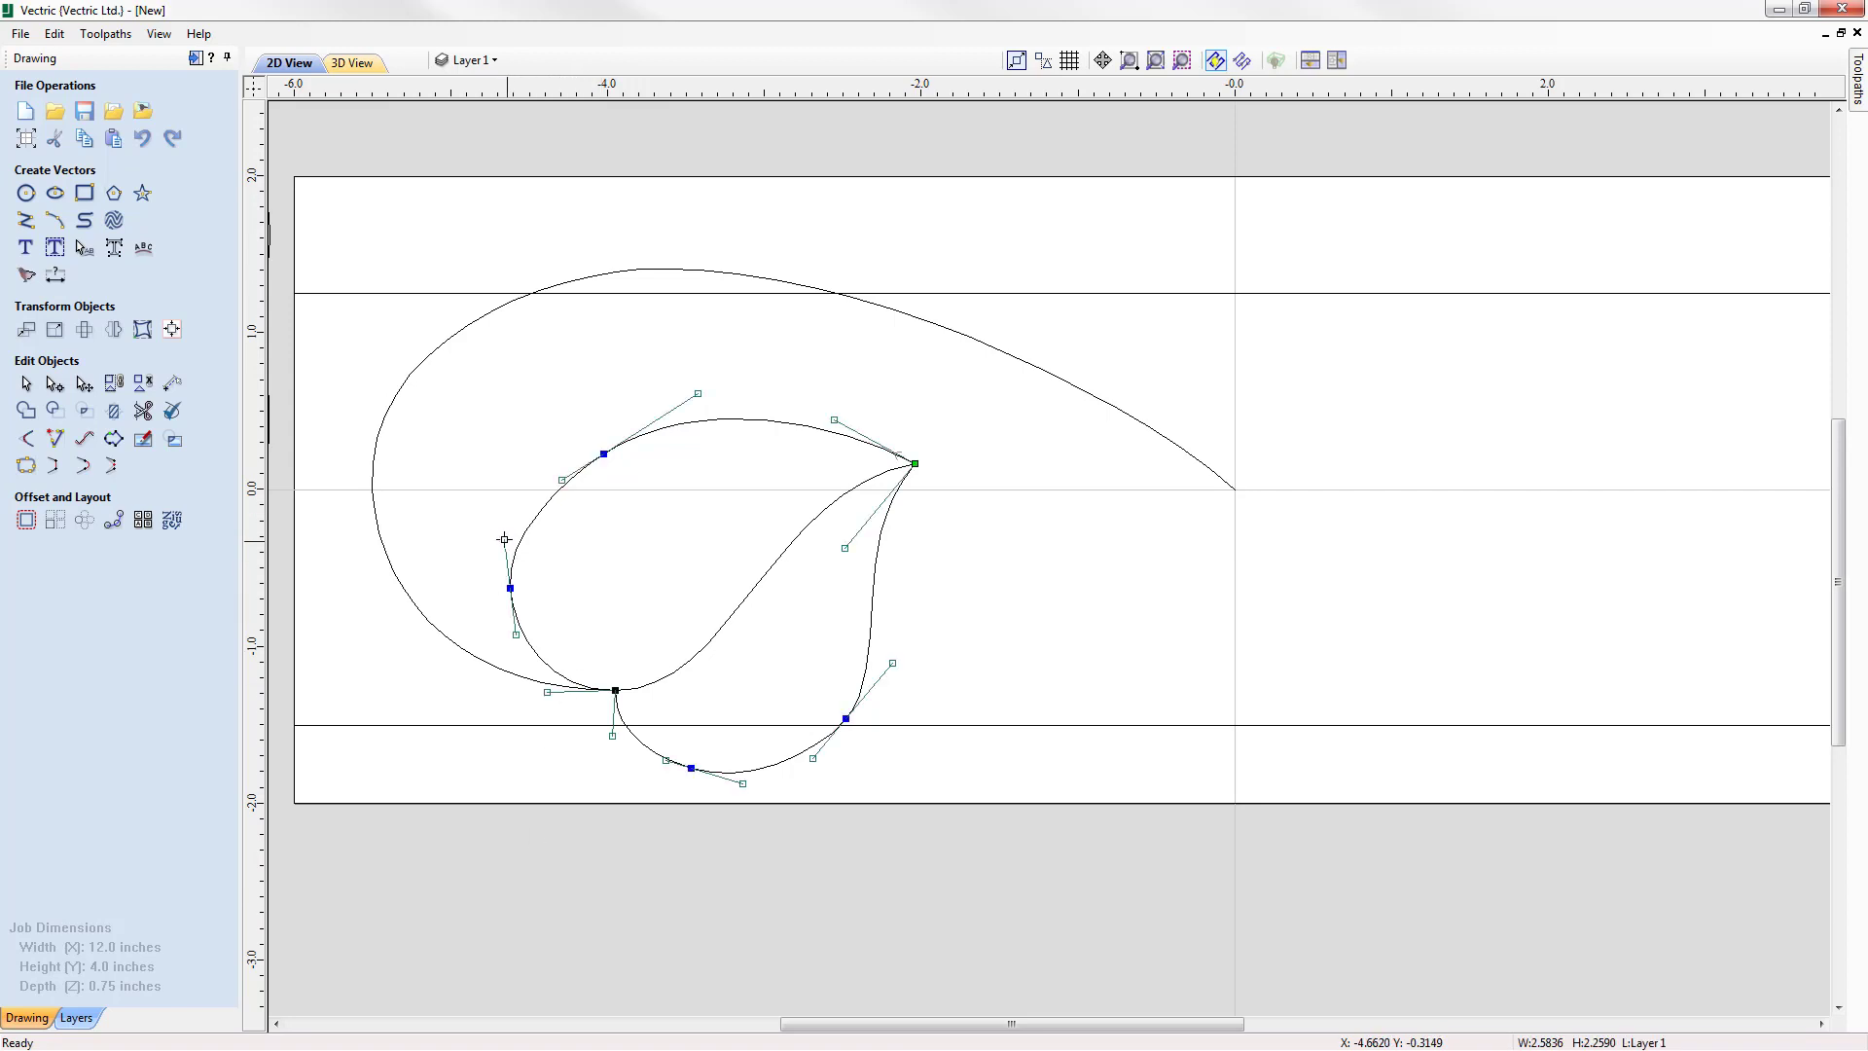
left_click(504, 534)
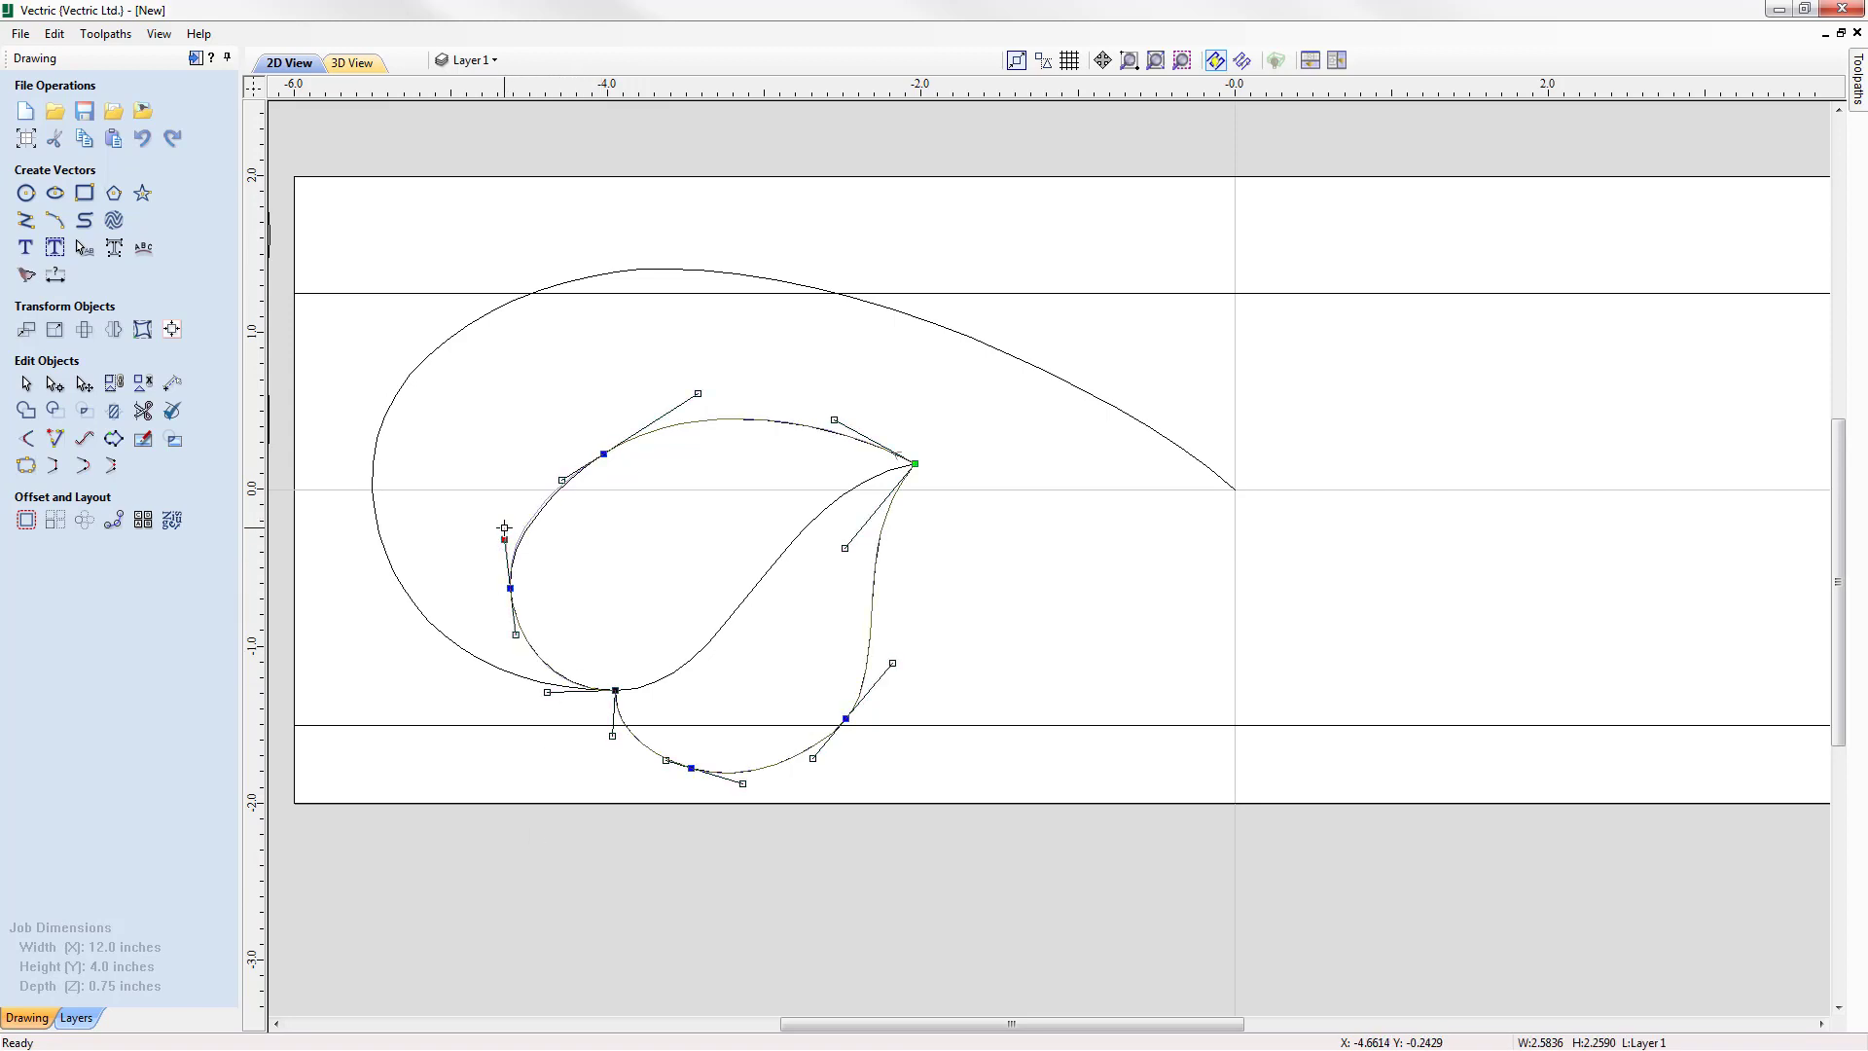
left_click_drag(504, 527, 504, 527)
left_click(650, 611)
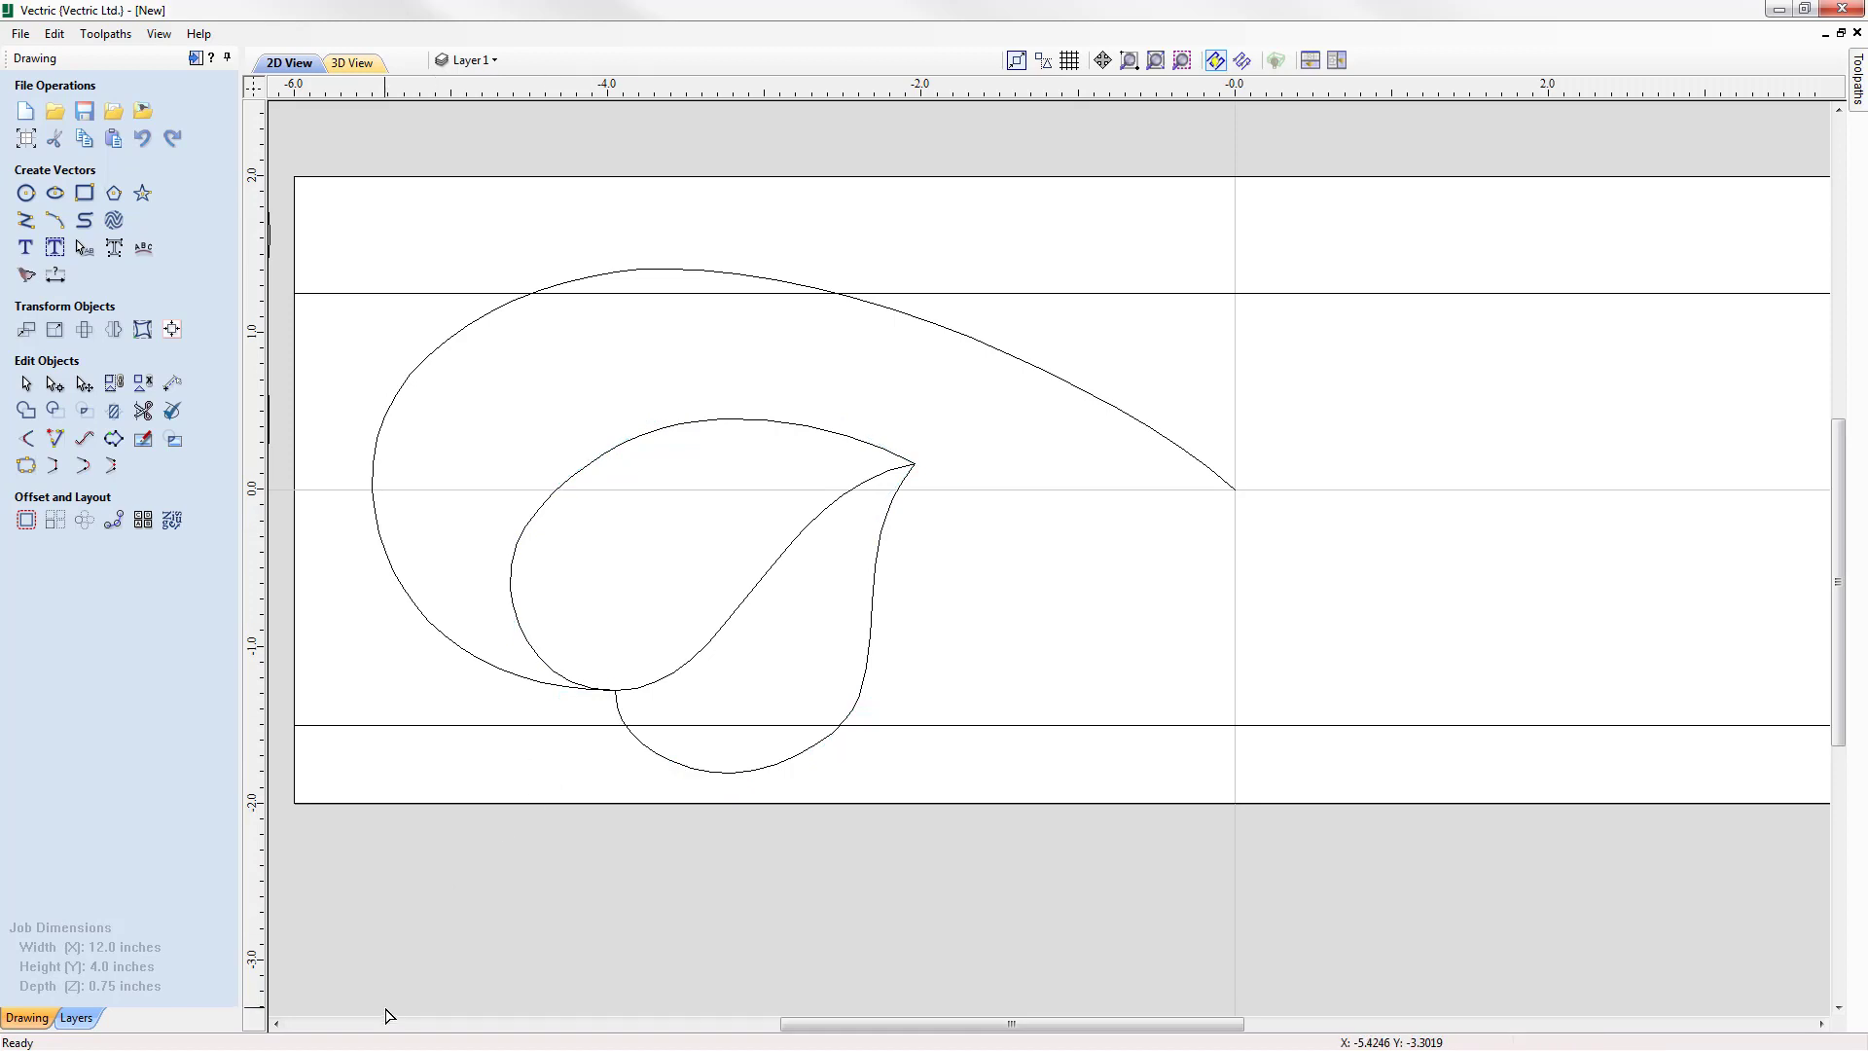
Tilt the left handle of the outer curve's bottom node slightly downward and lengthen it, so the curve dips below the node
scroll(523, 868, "down", 1)
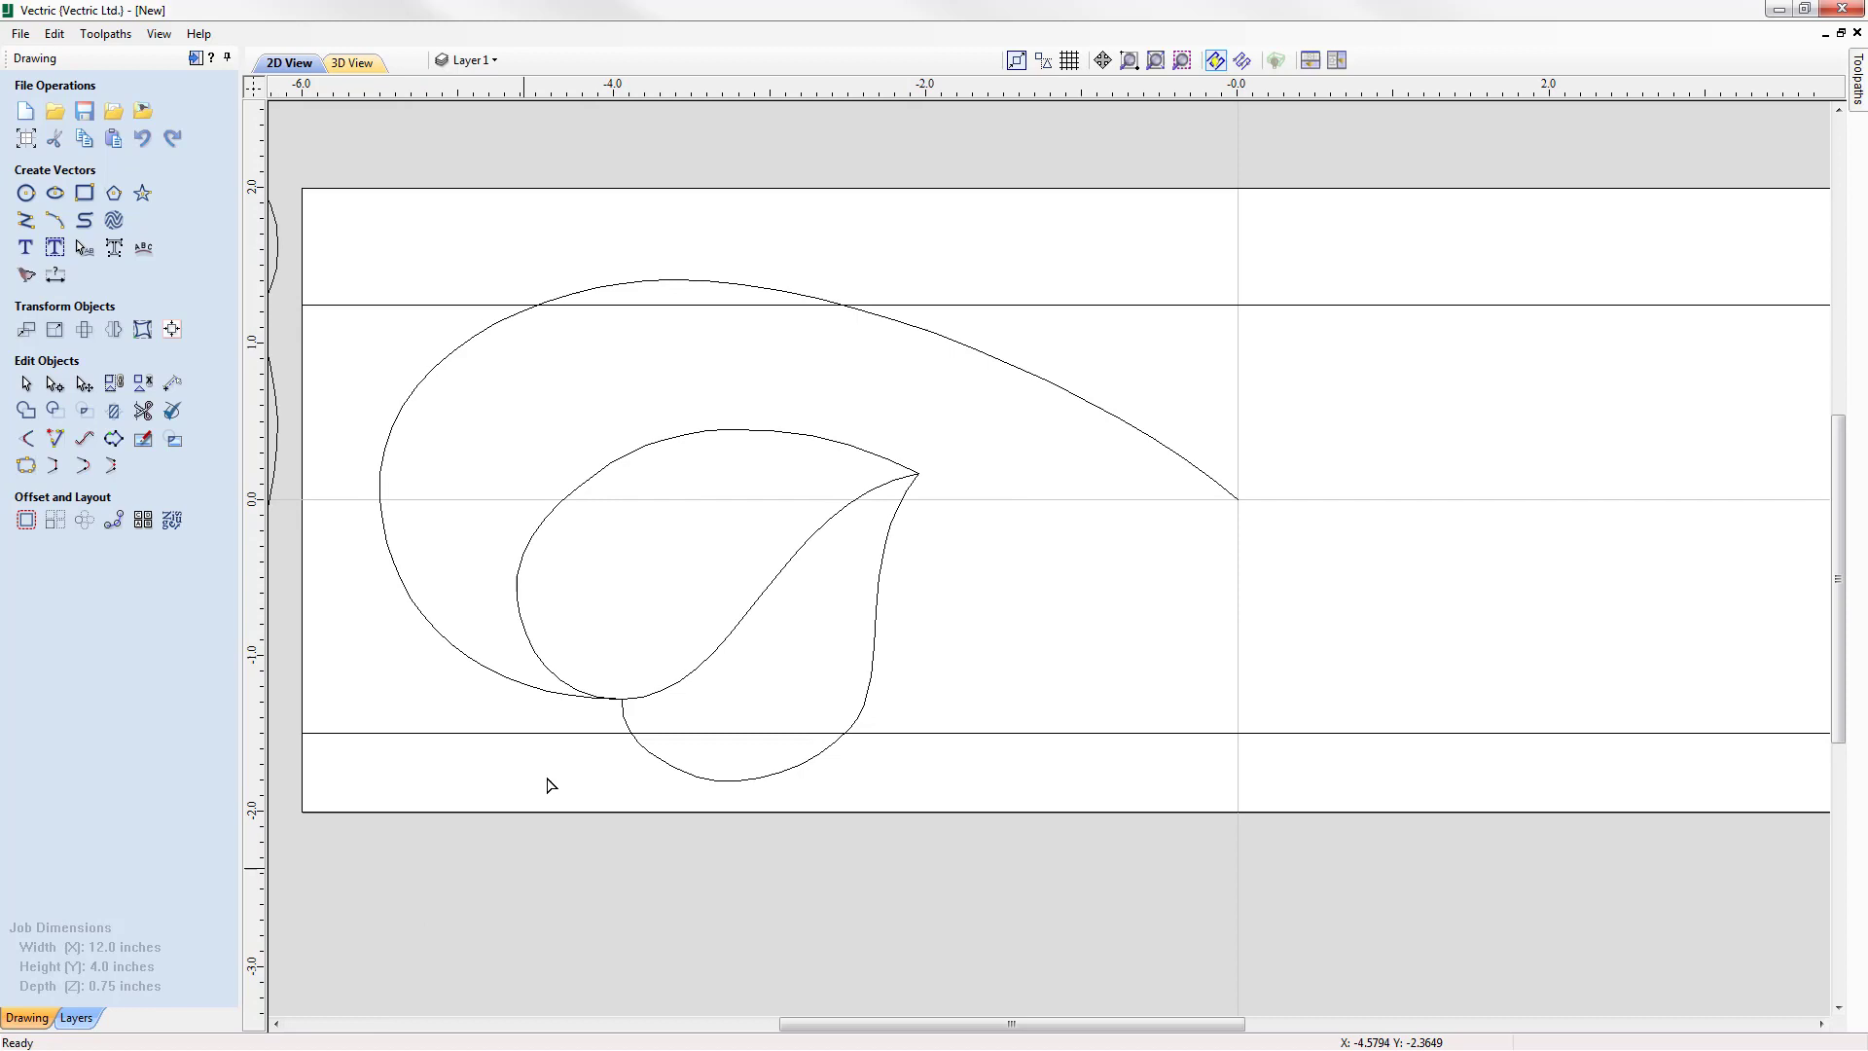
left_click(543, 693)
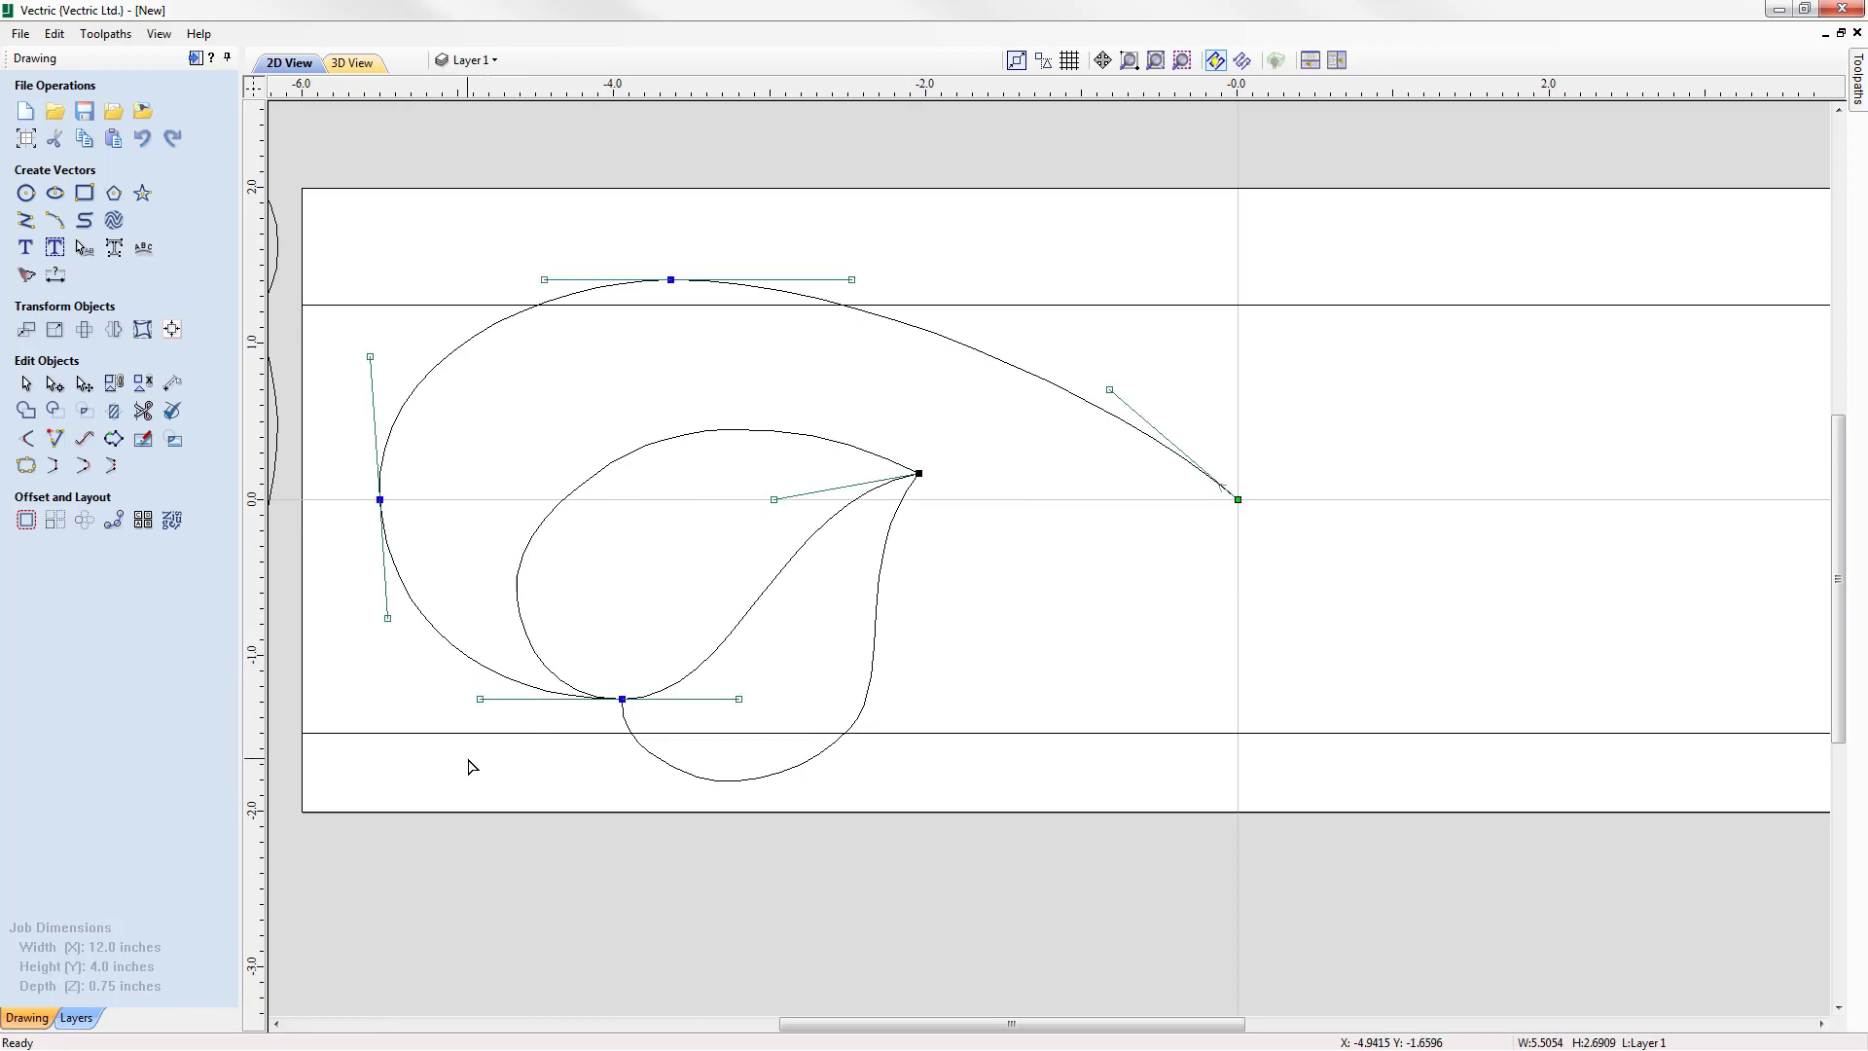
scroll(428, 693, "up", 2)
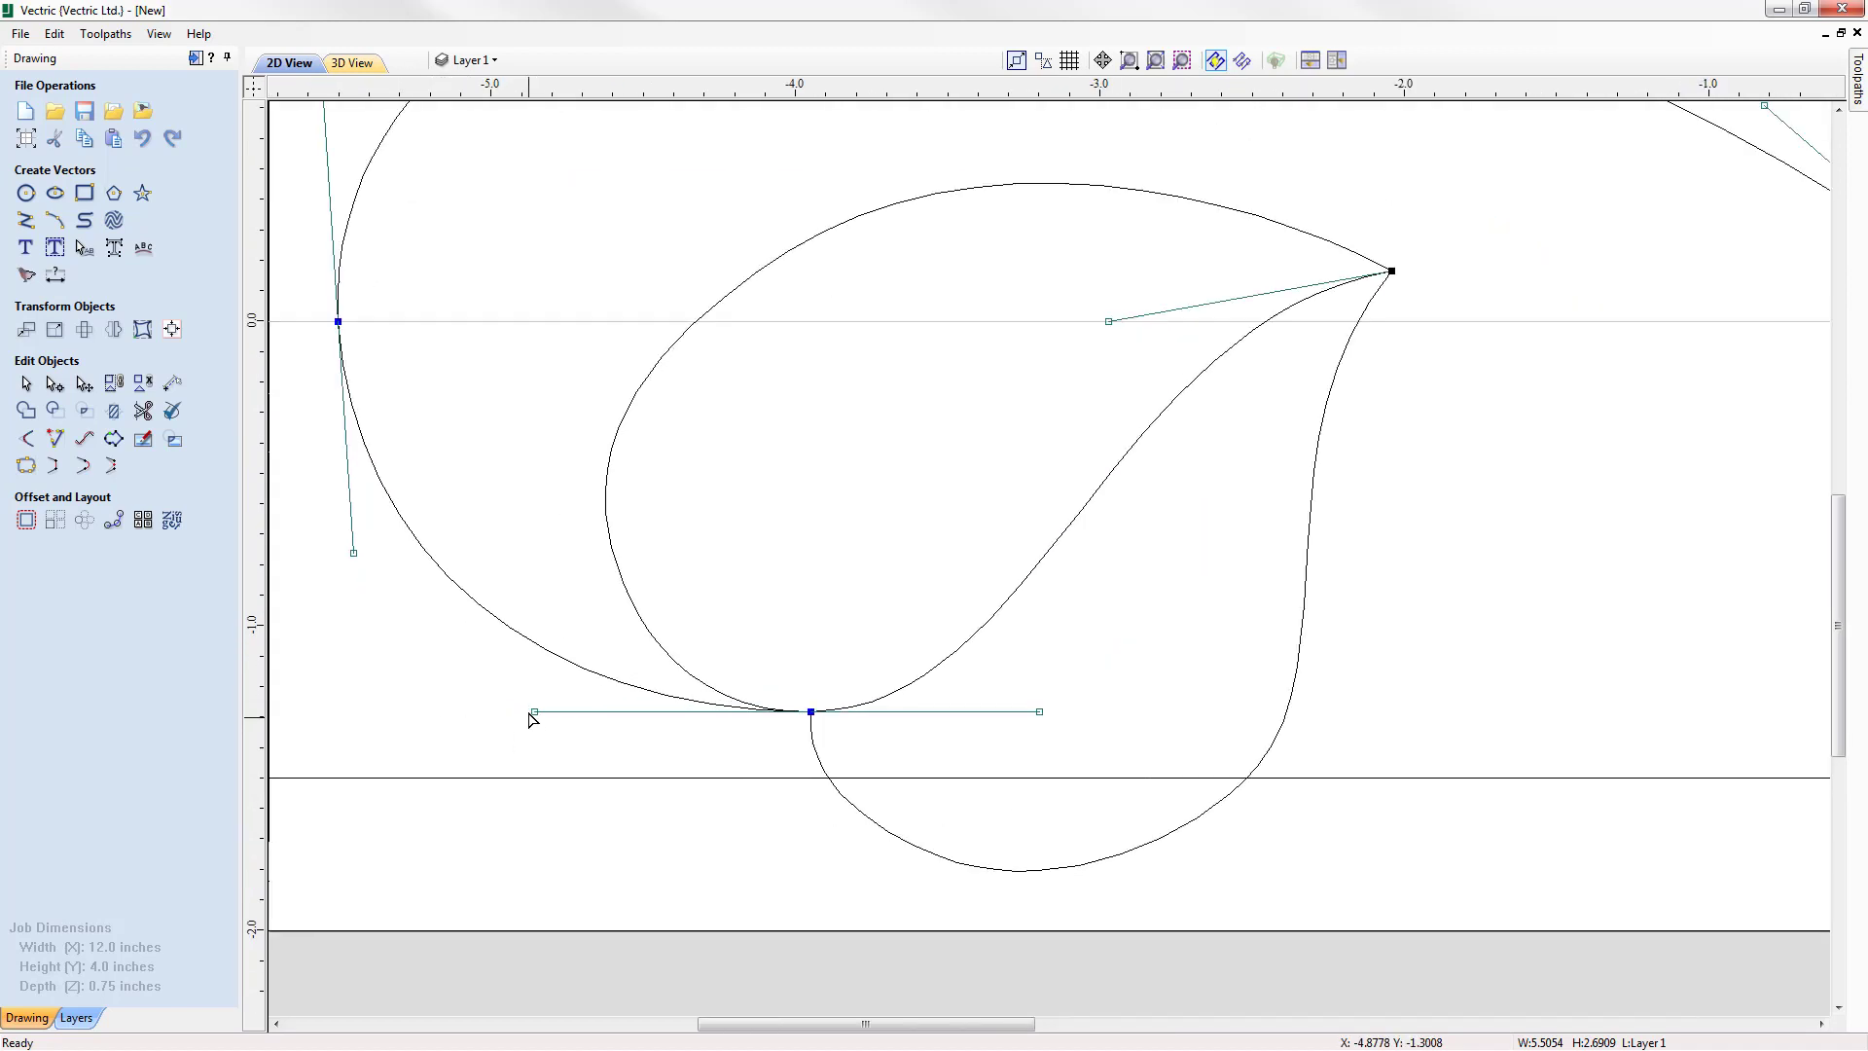
left_click_drag(534, 711, 513, 733)
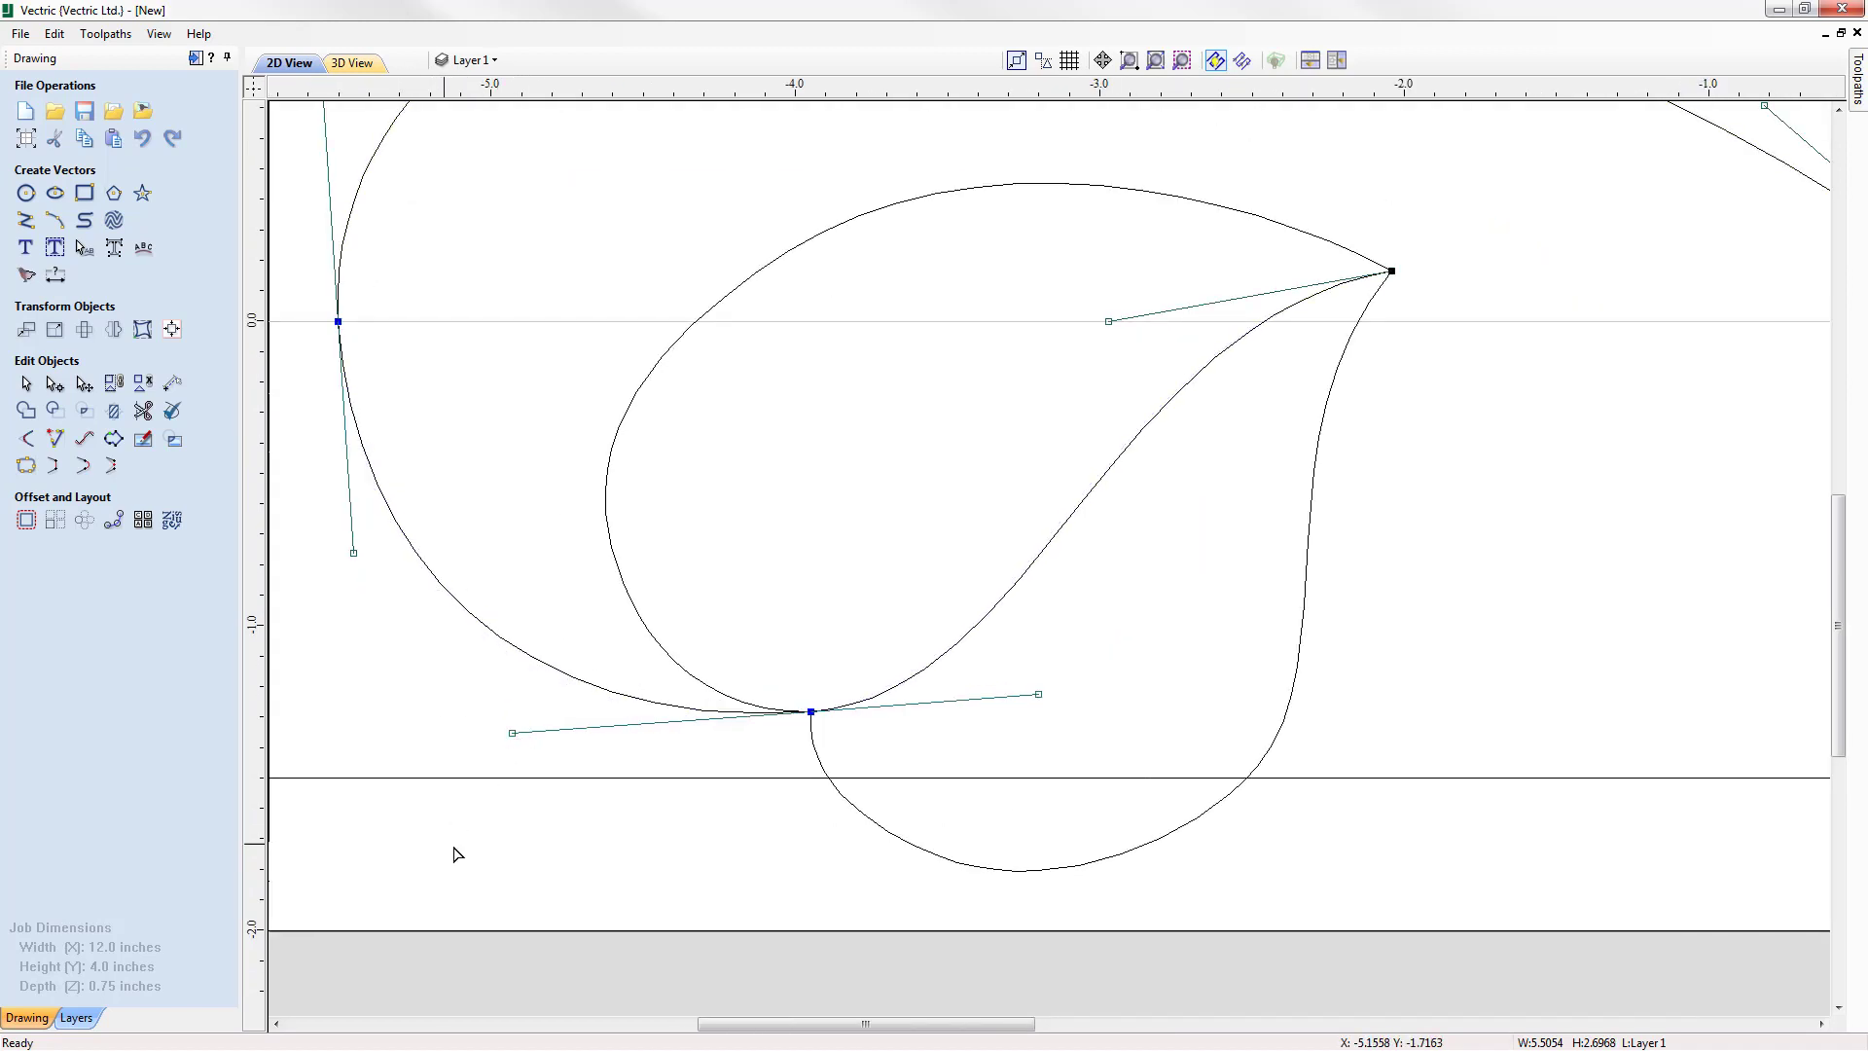
scroll(609, 750, "up", 3)
scroll(616, 756, "down", 2)
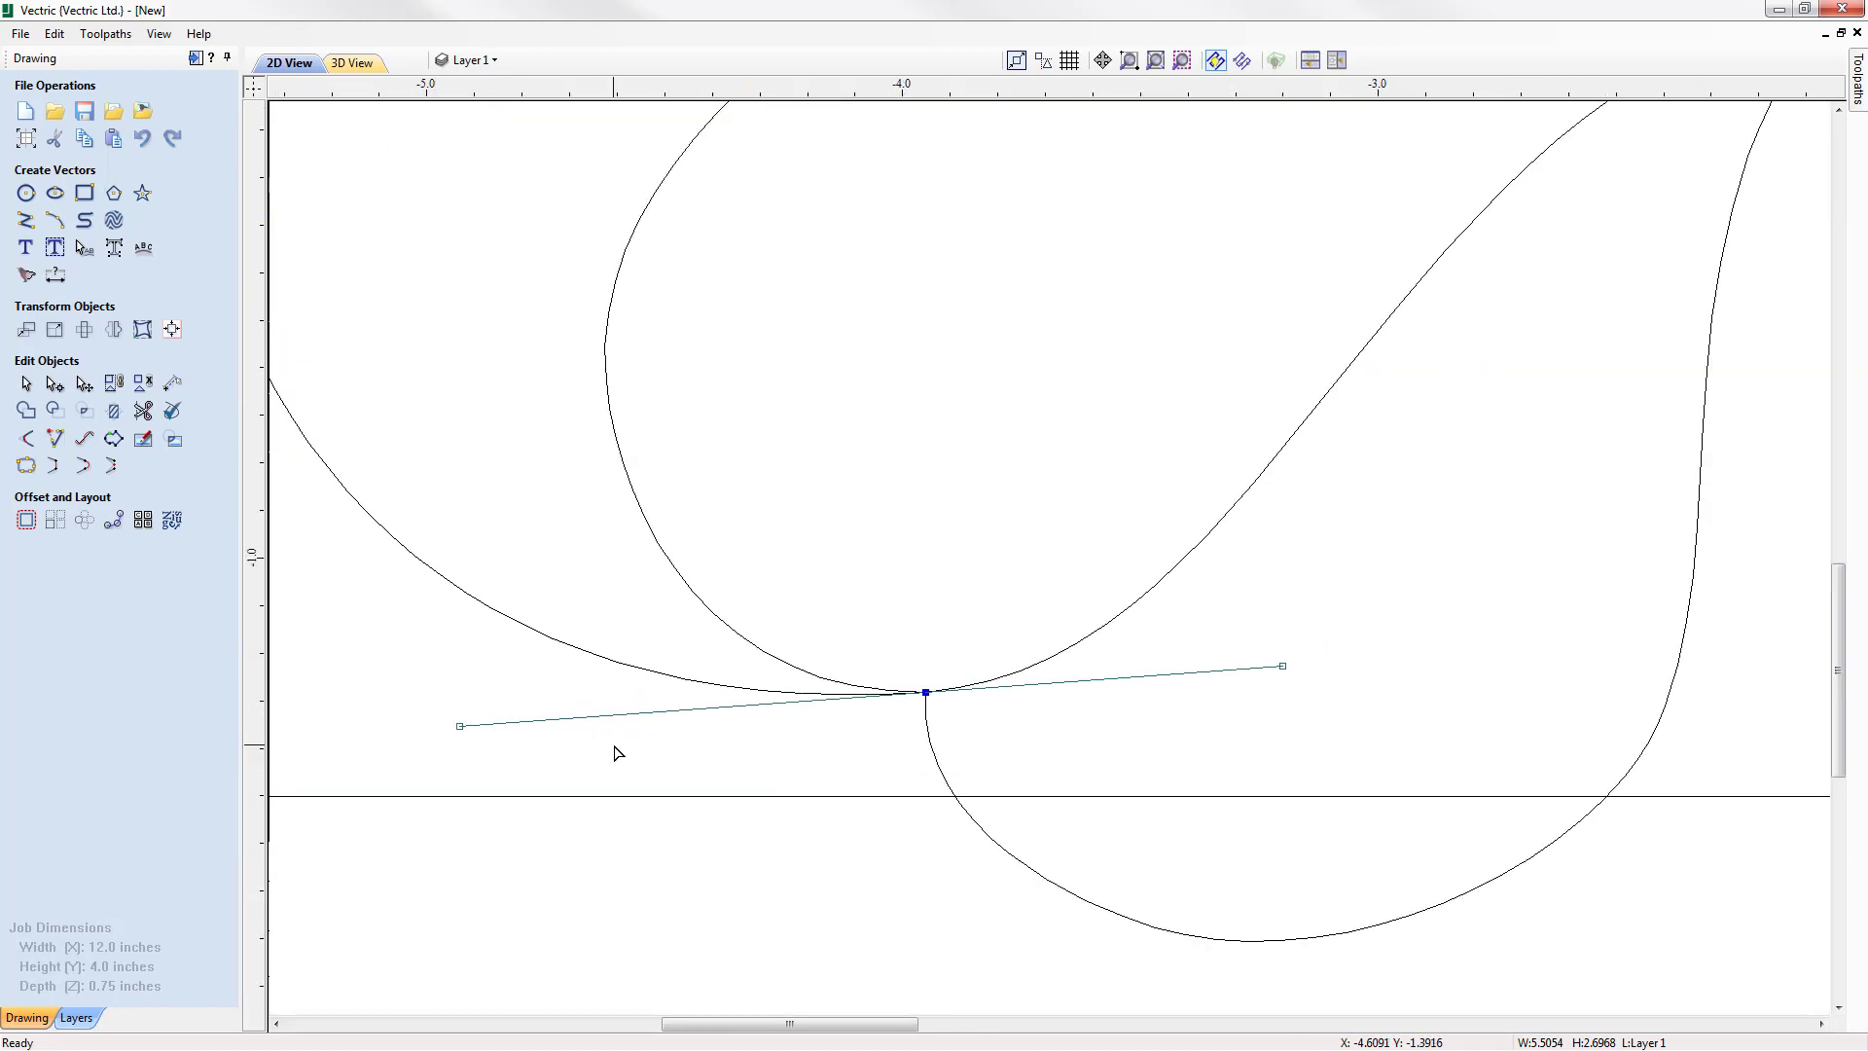
left_click_drag(492, 730, 476, 739)
scroll(820, 812, "down", 3)
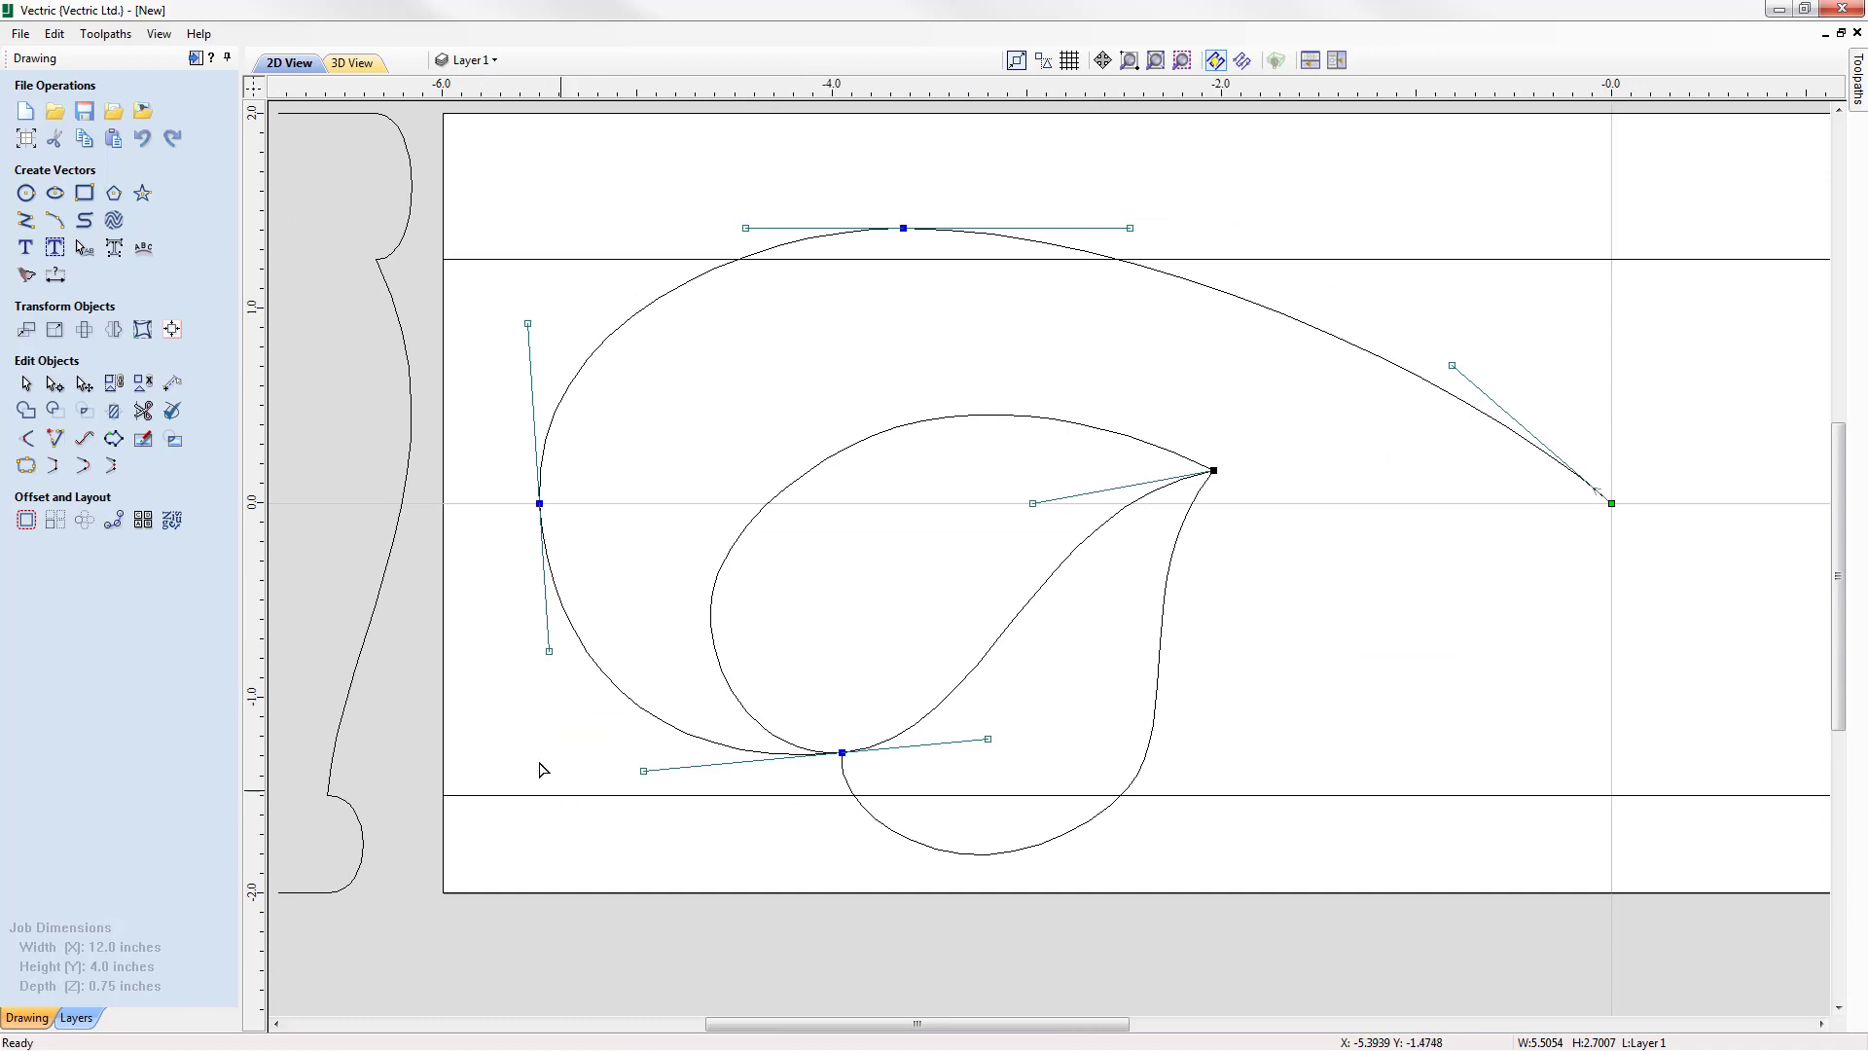
left_click(709, 692)
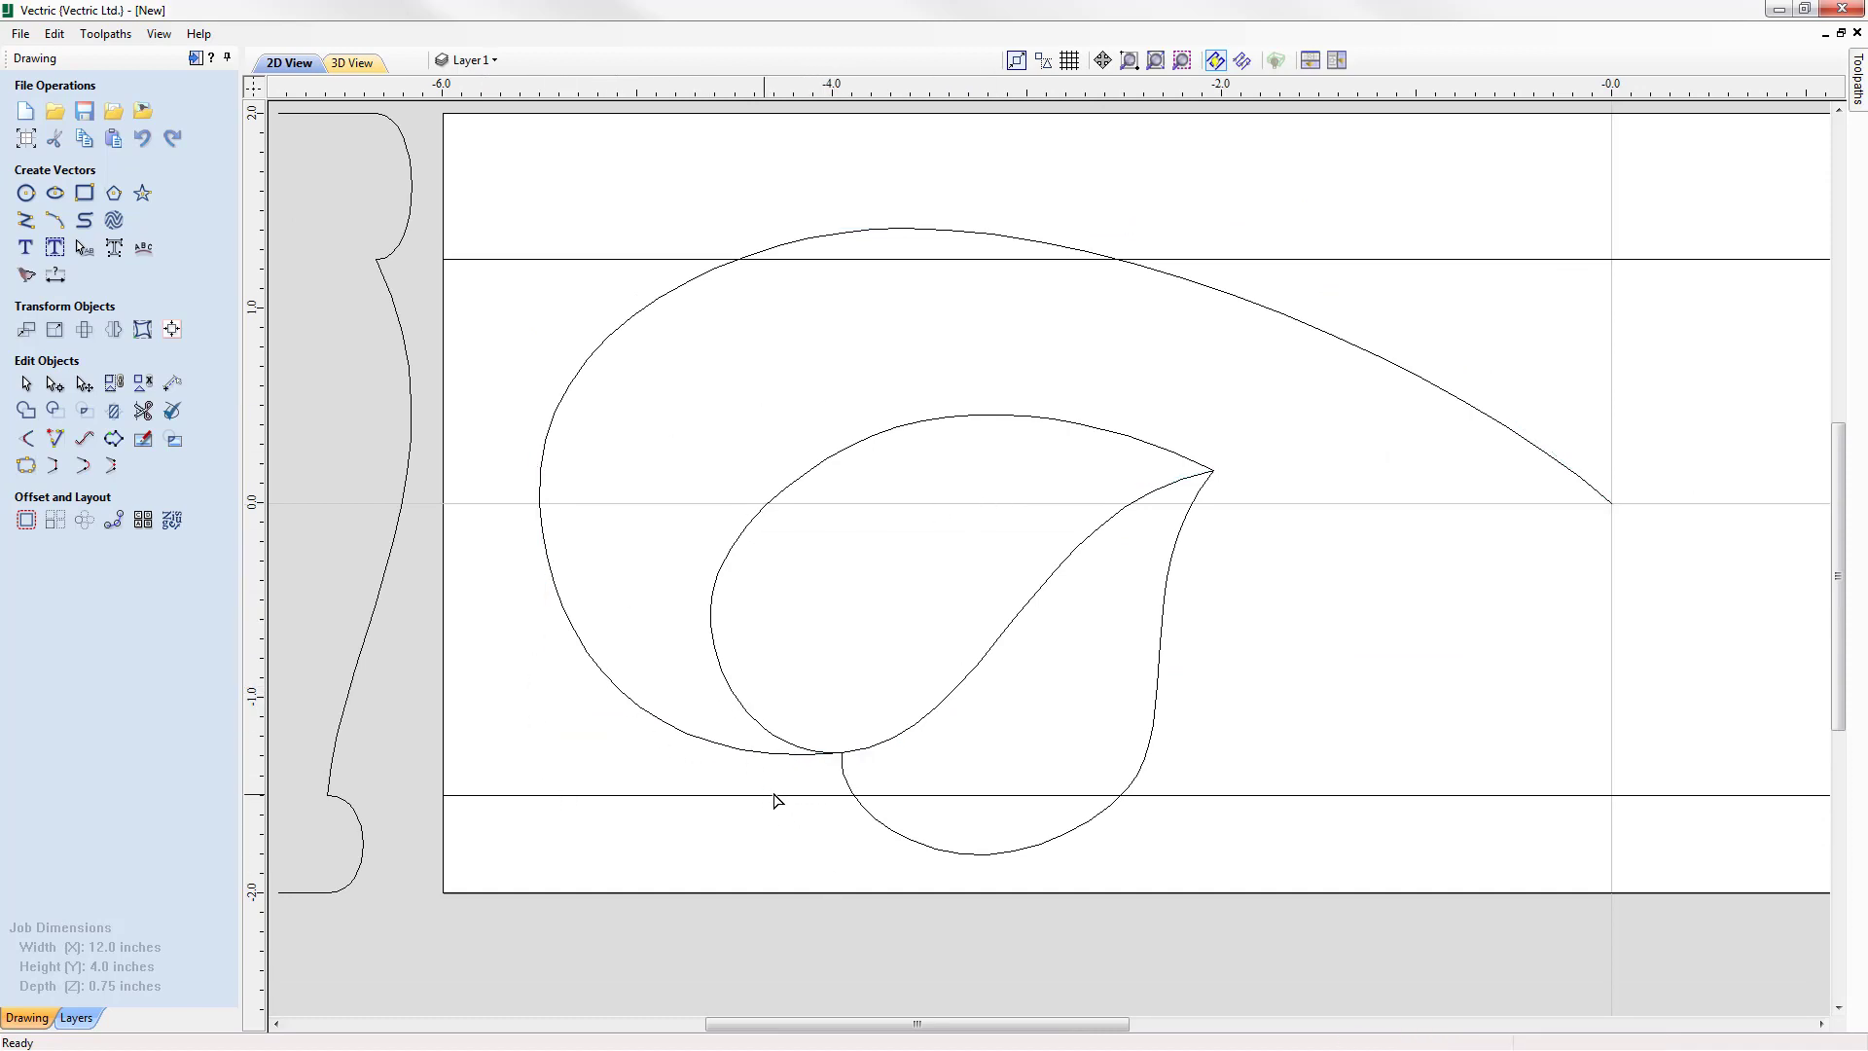
Inspect up close how the outer curve and inner shape meet at their shared bottom node
scroll(818, 761, "up", 5)
left_click(834, 742)
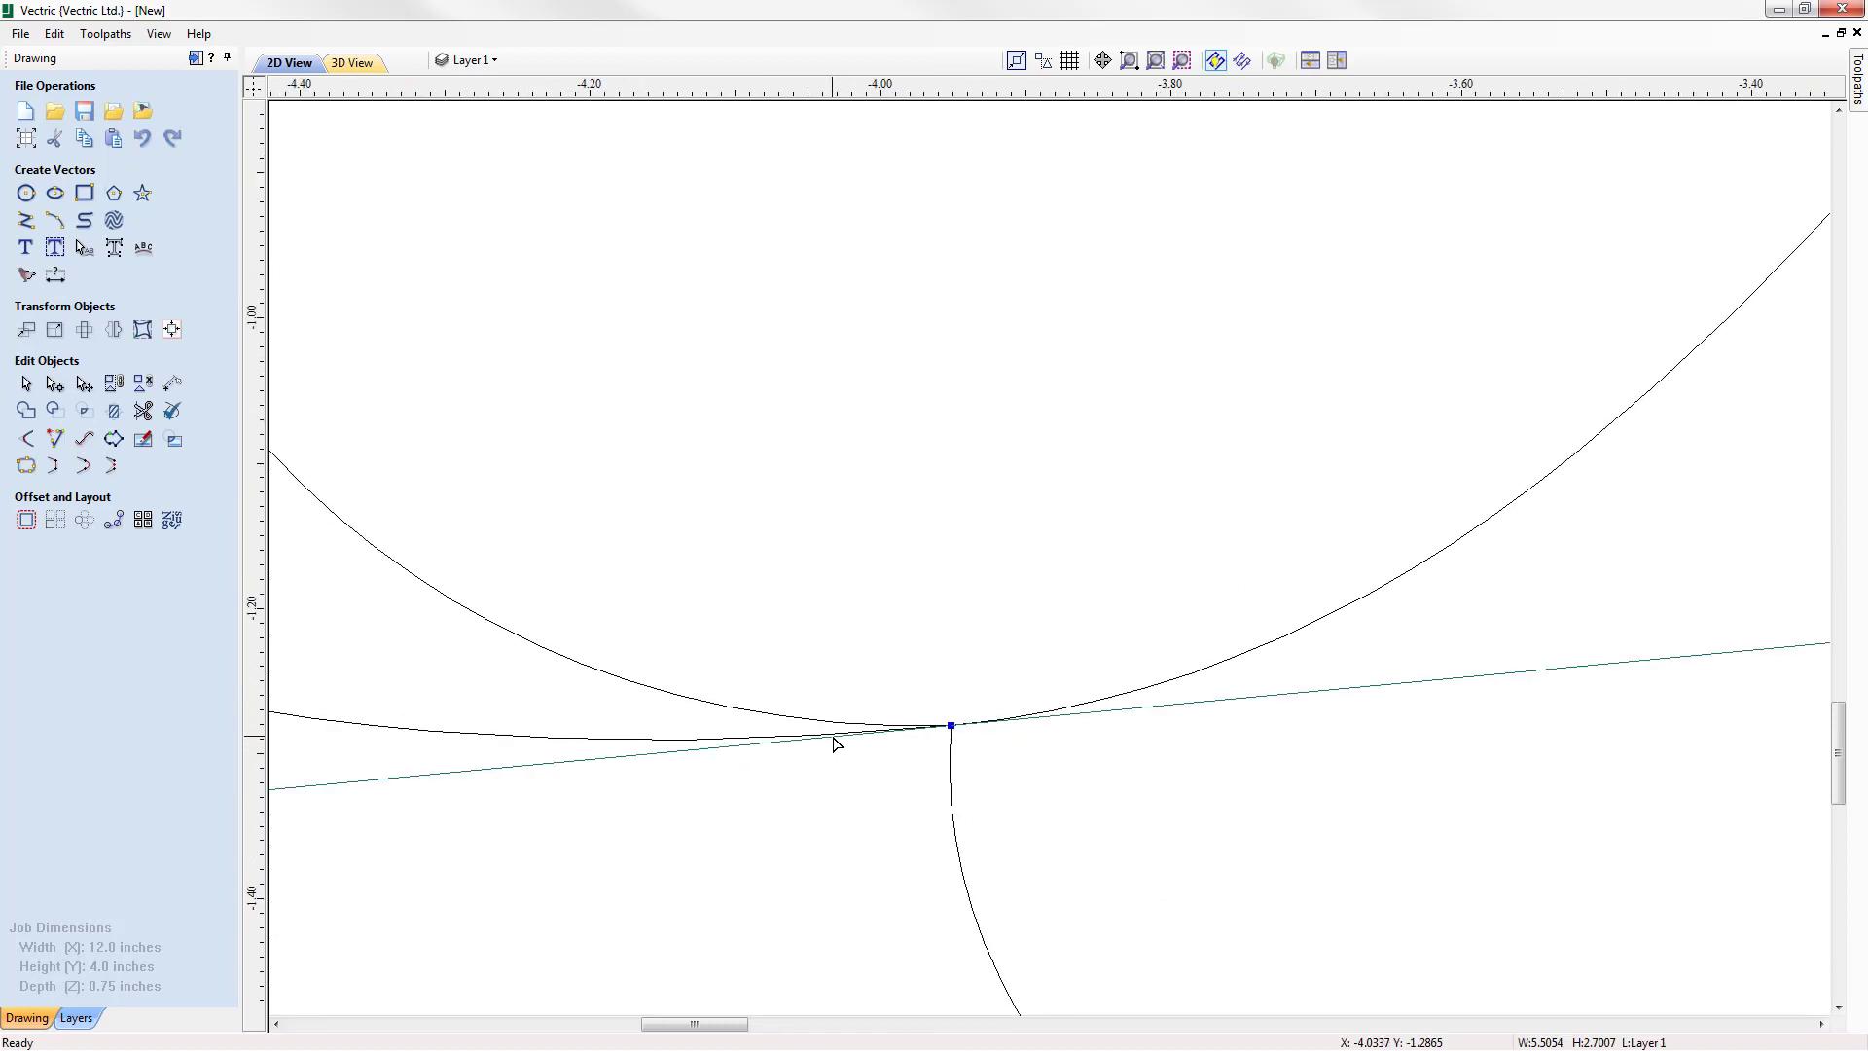
left_click(852, 728)
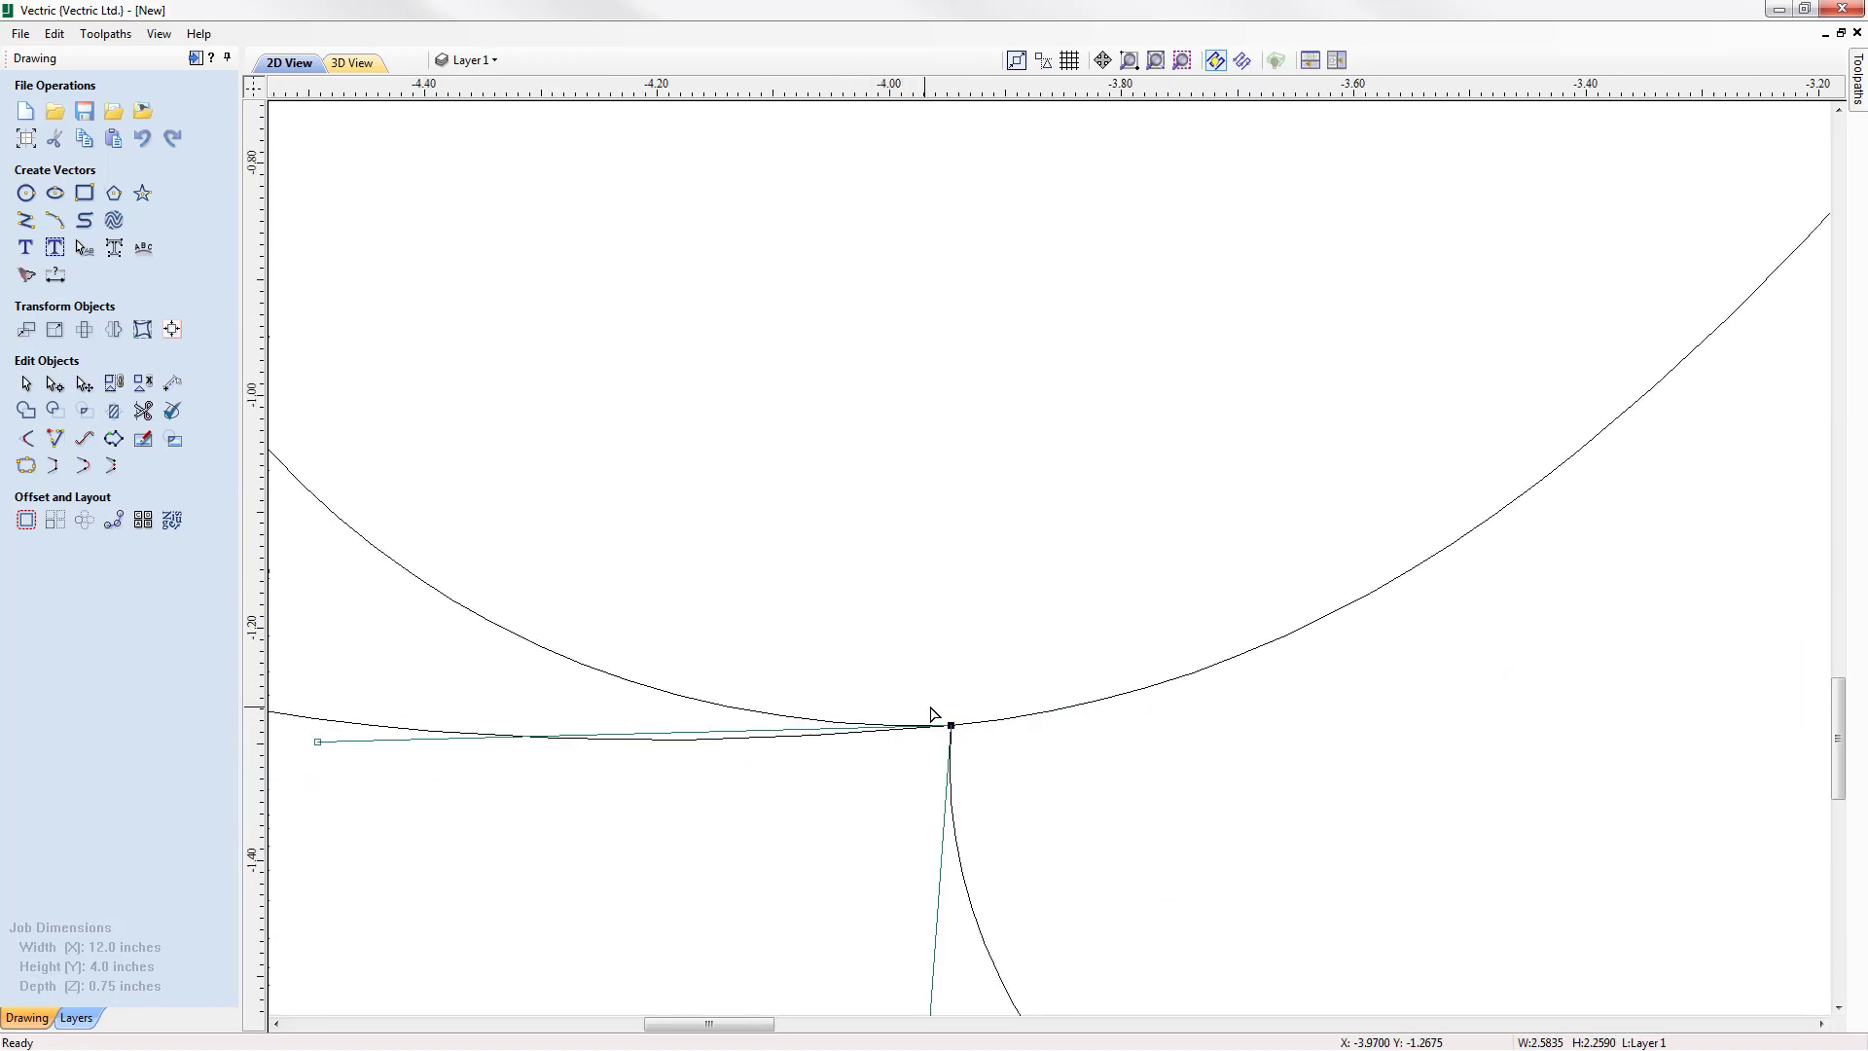
scroll(937, 725, "down", 5)
left_click(1065, 548)
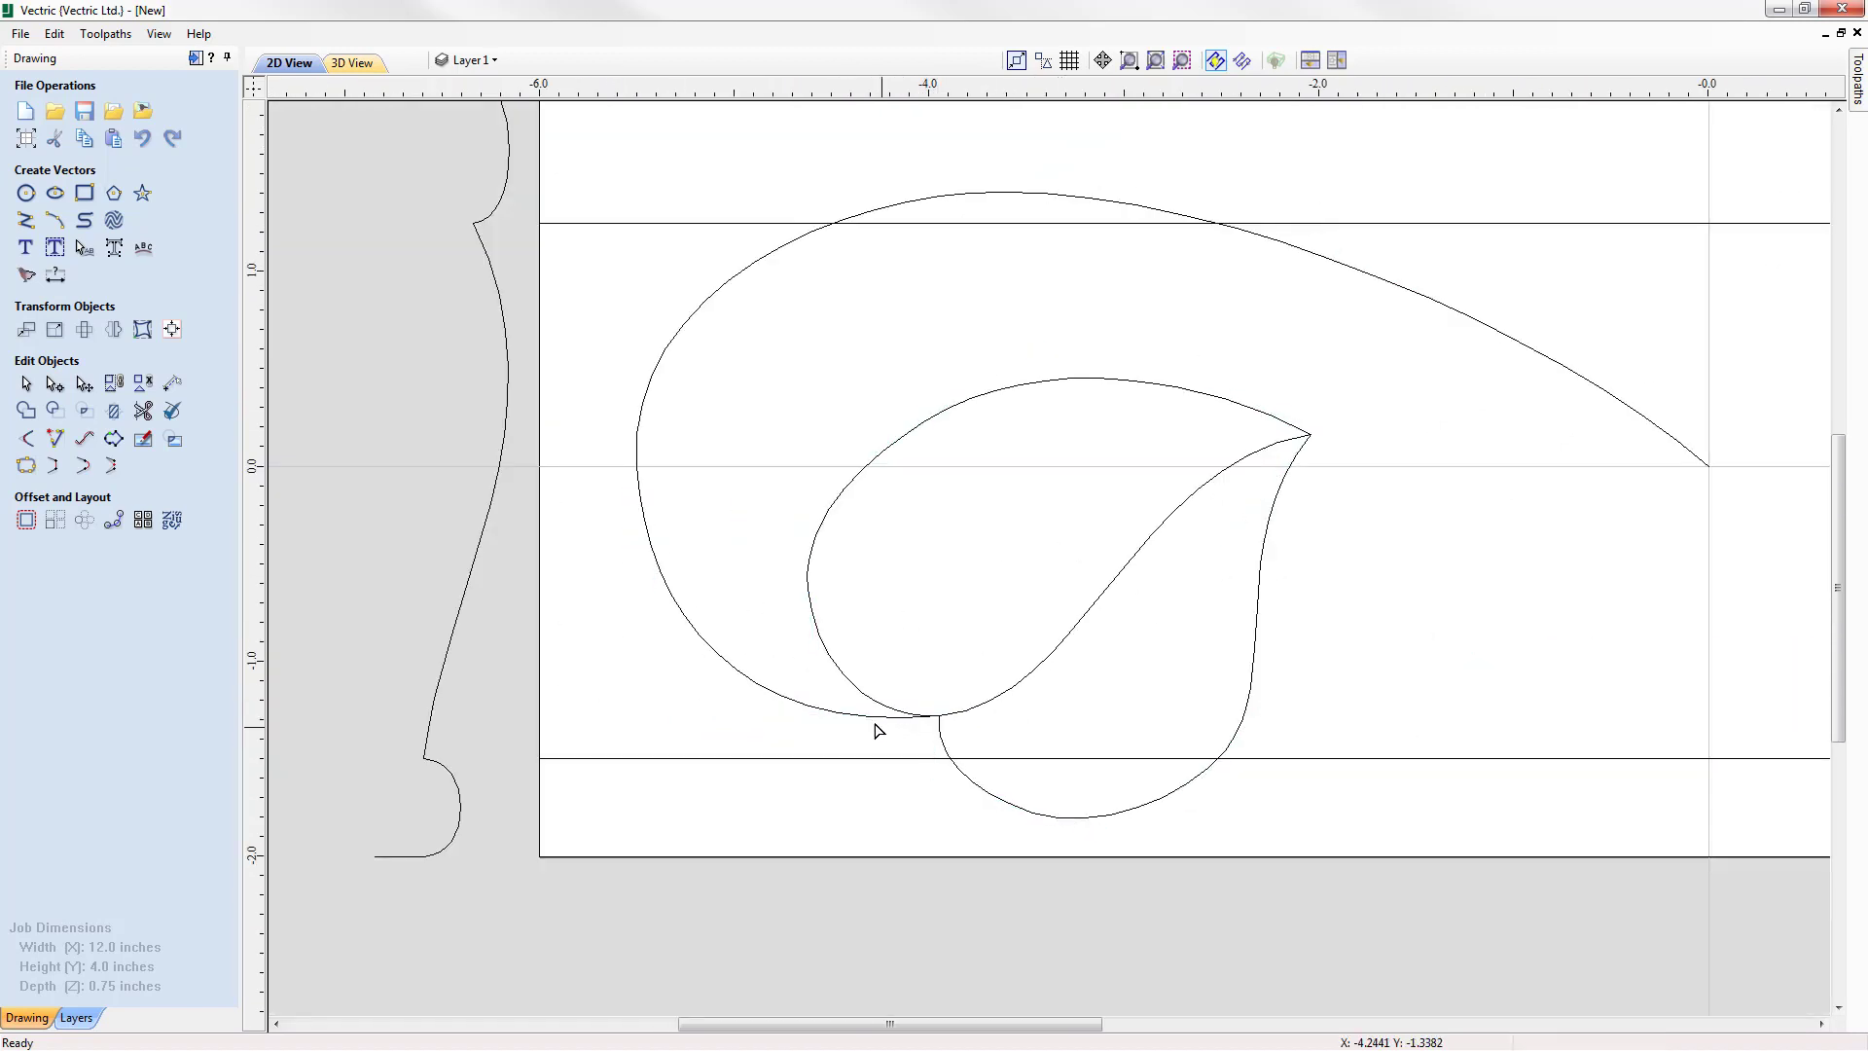
Copy the outer freehand curve to a new visible, non-active layer named Edit
left_click(1156, 60)
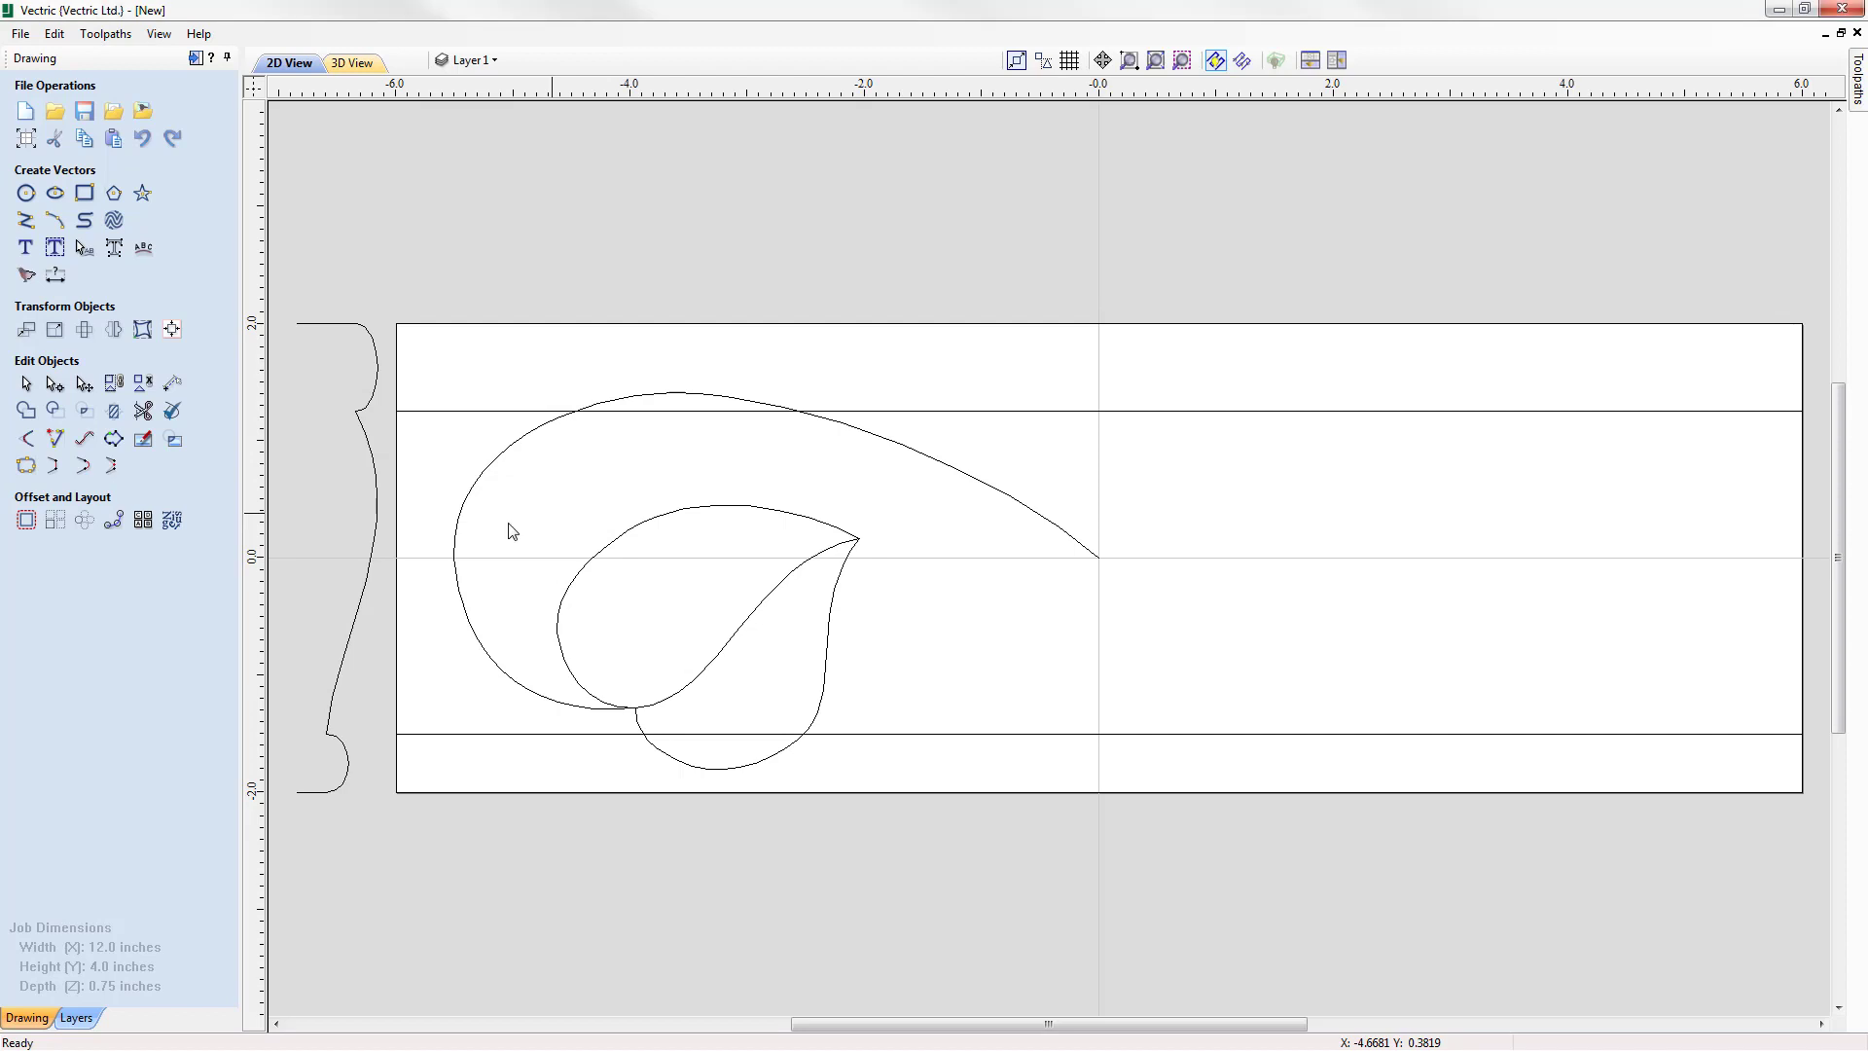
left_click(458, 564)
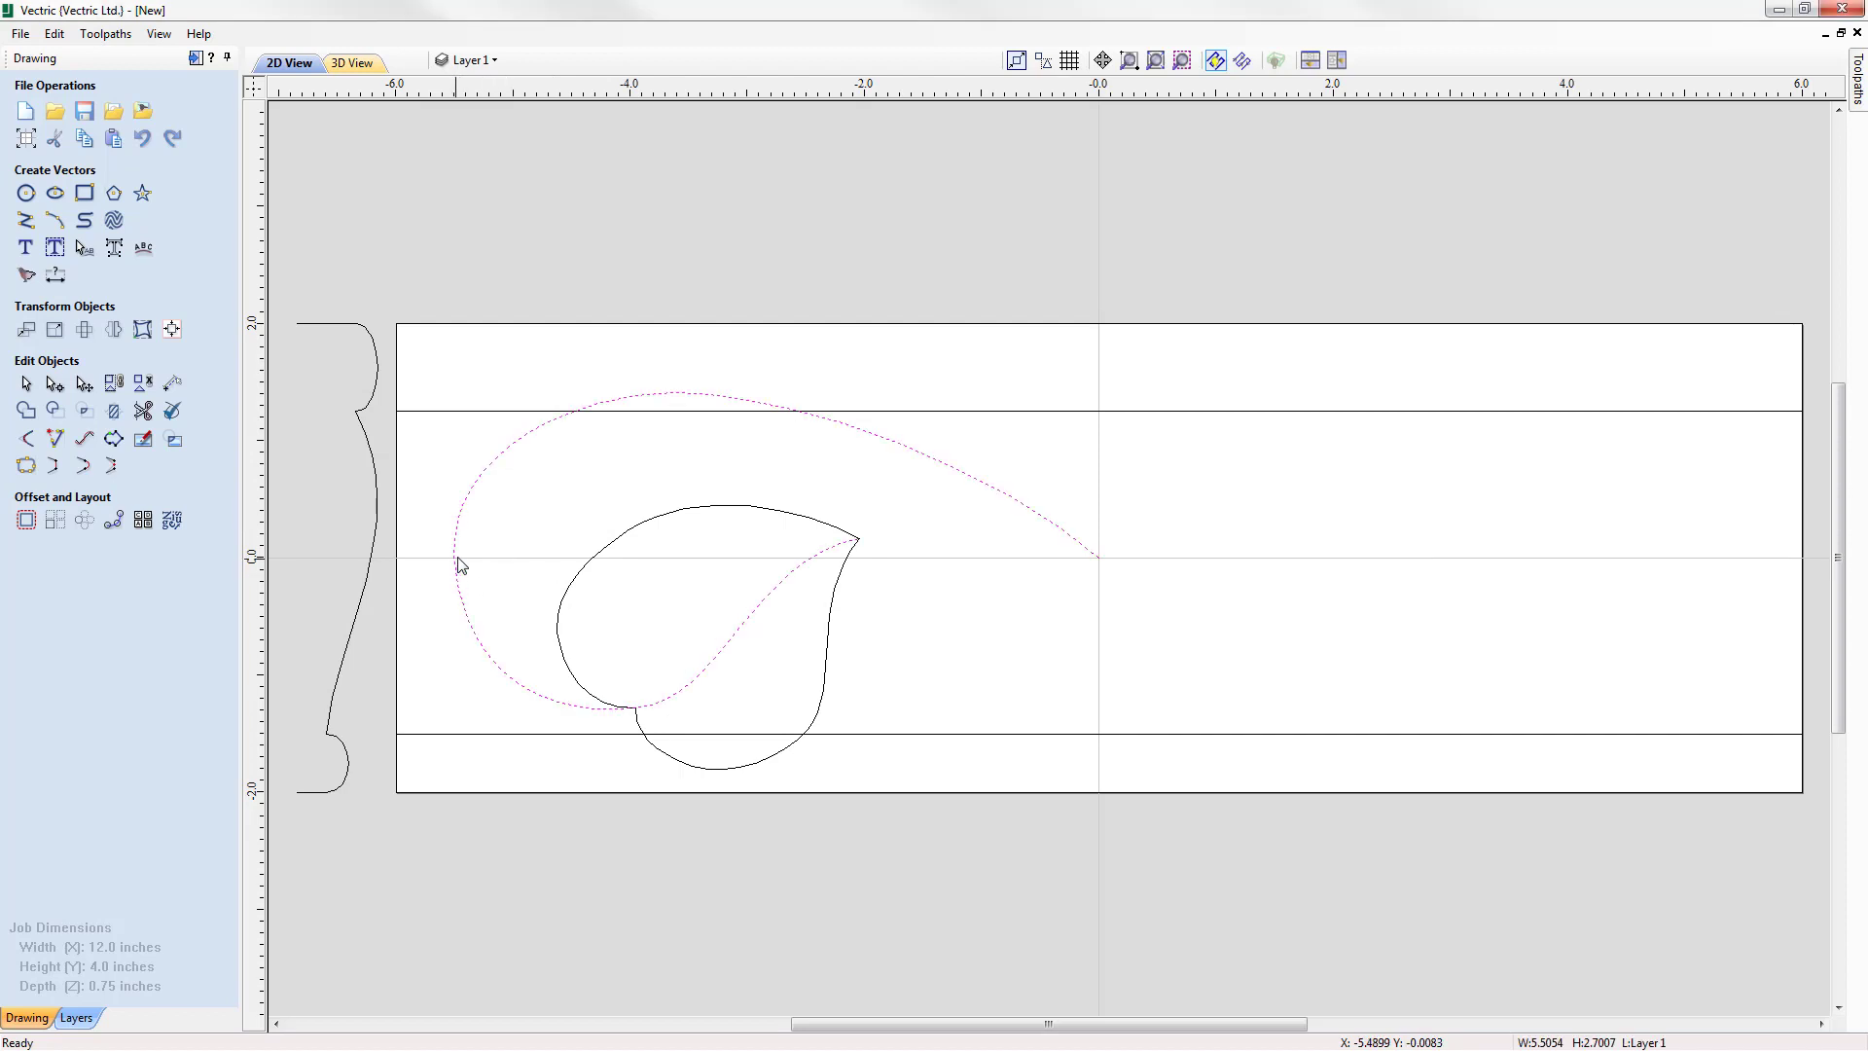
right_click(461, 515)
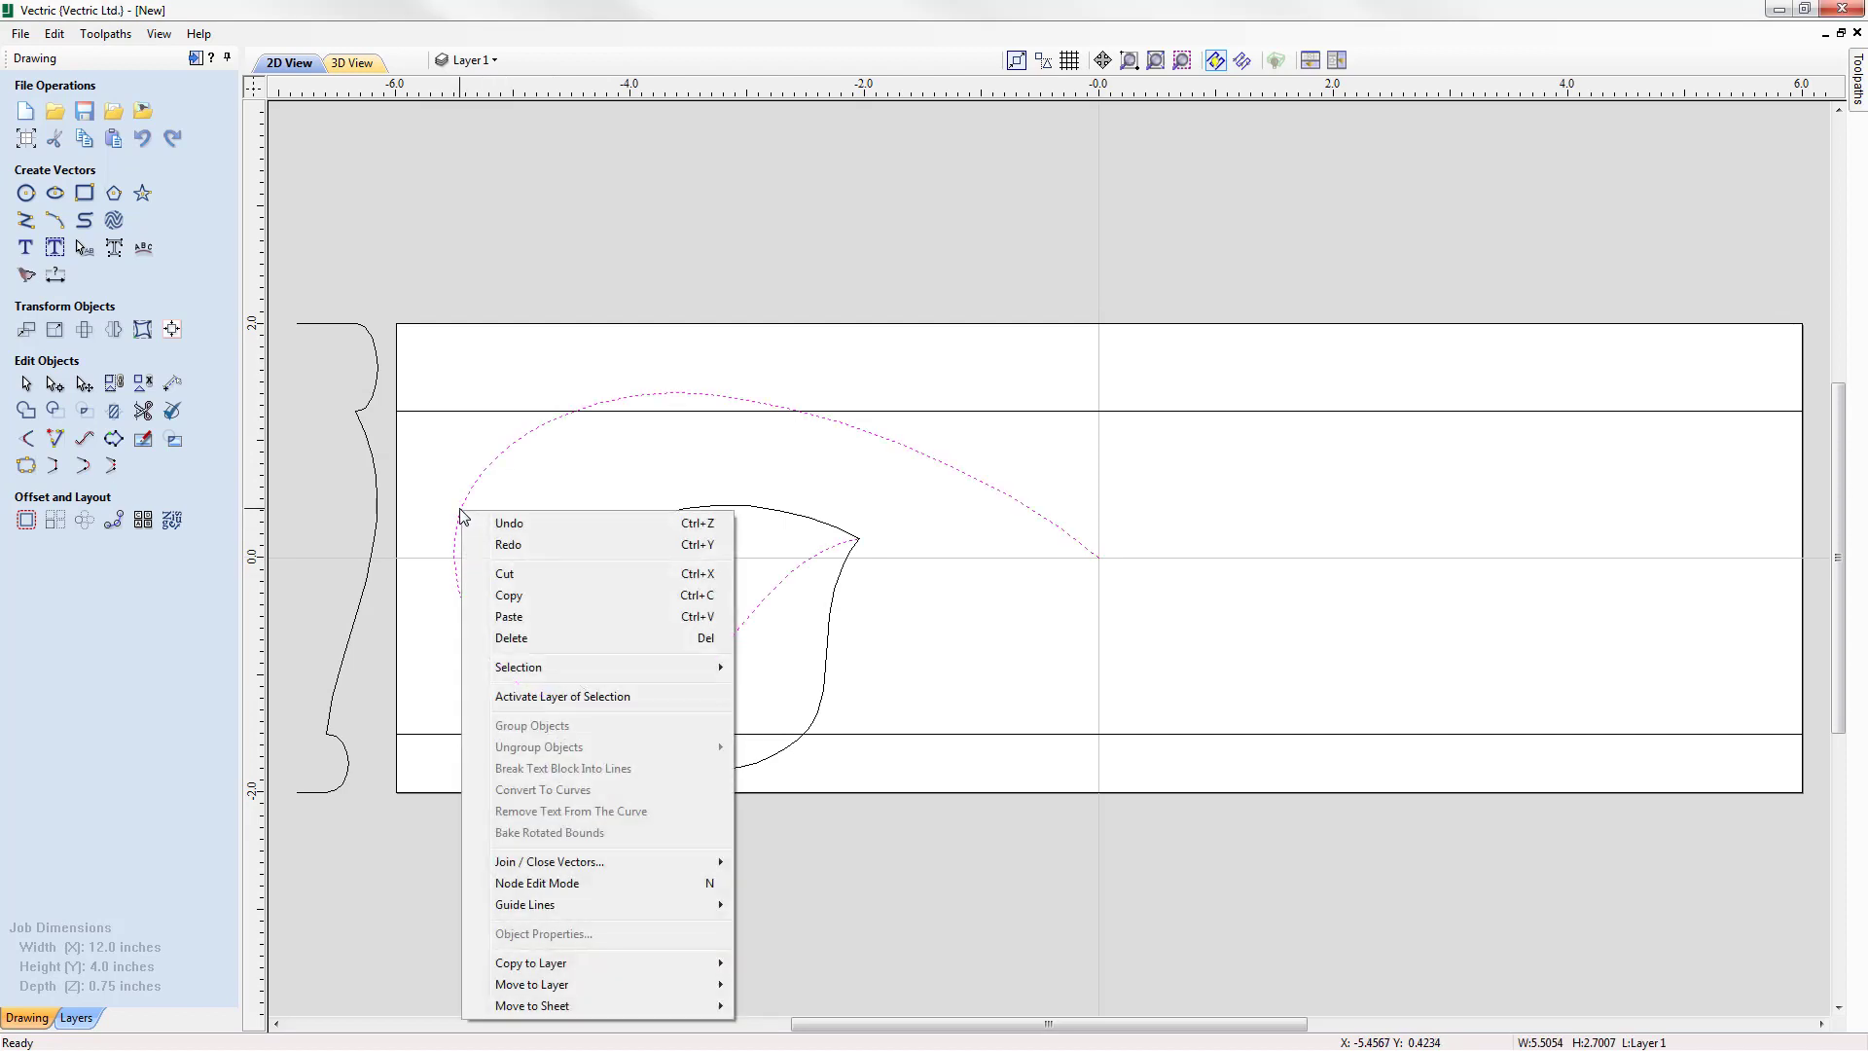
mouse_move(573, 973)
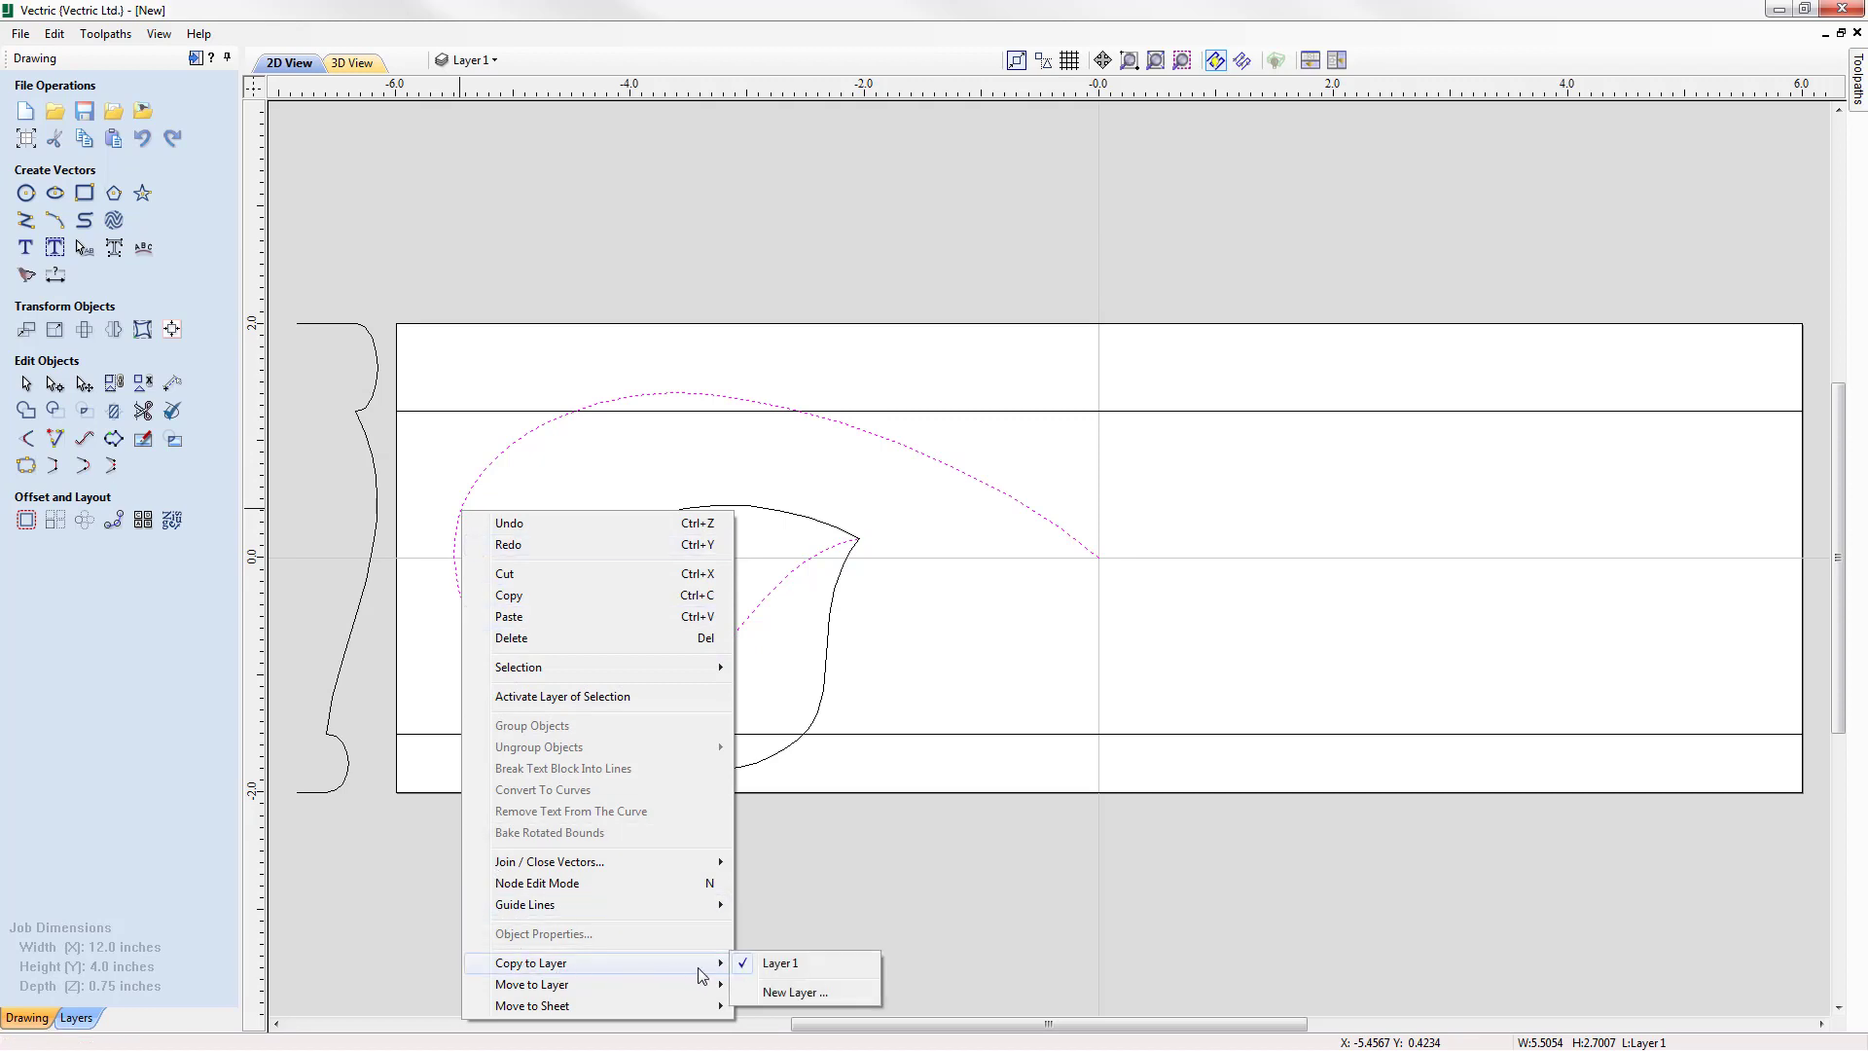
left_click(795, 992)
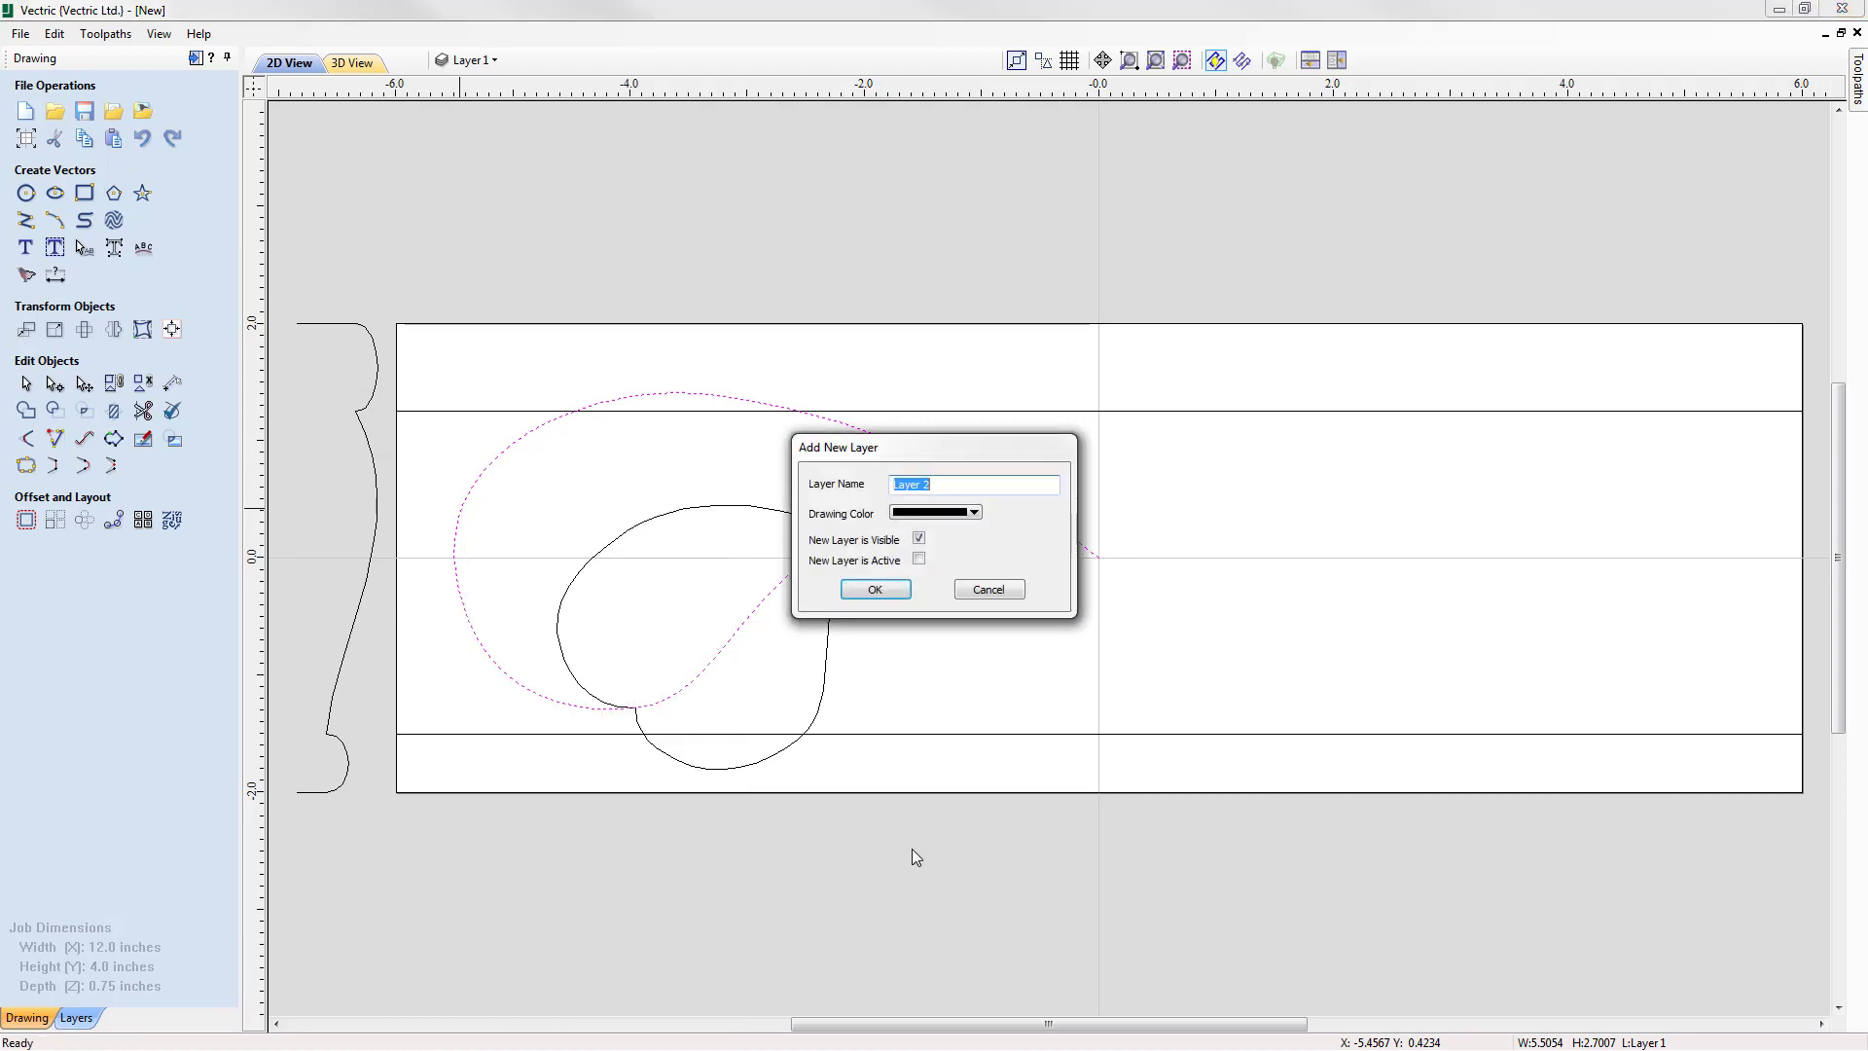
type("Edit")
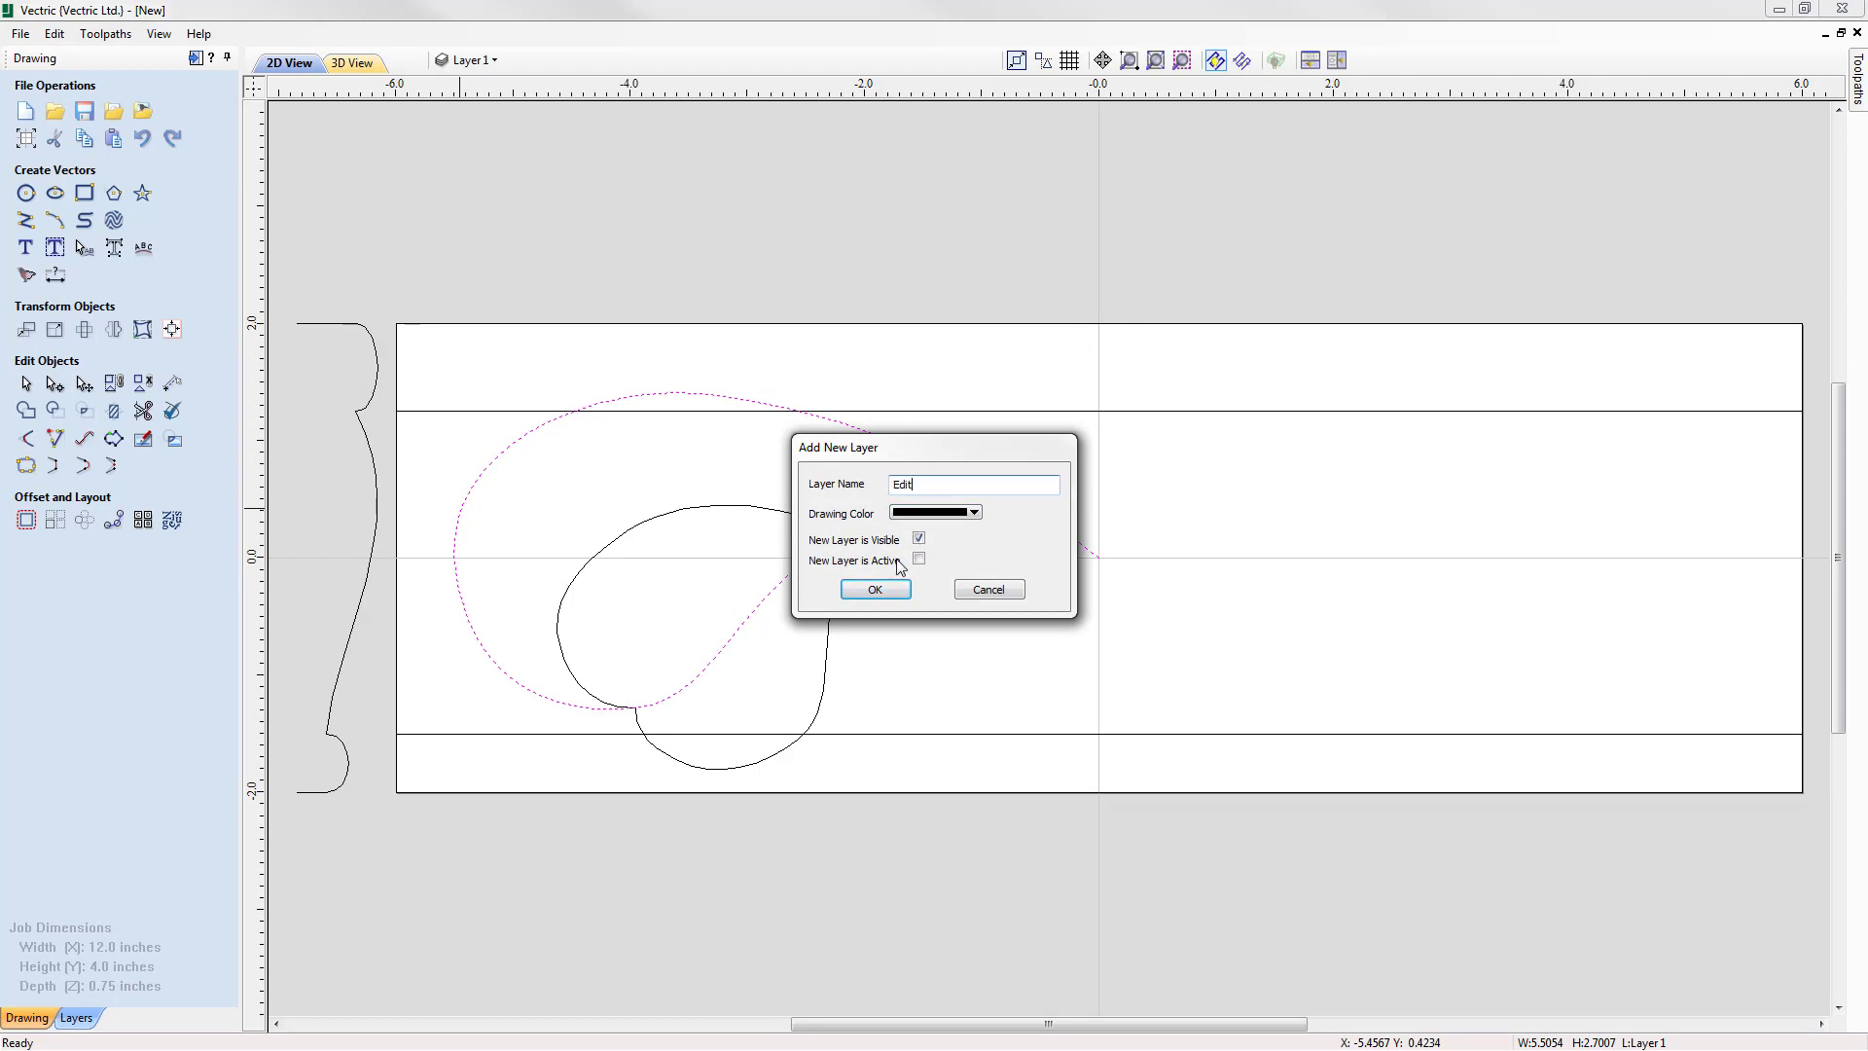
left_click(876, 590)
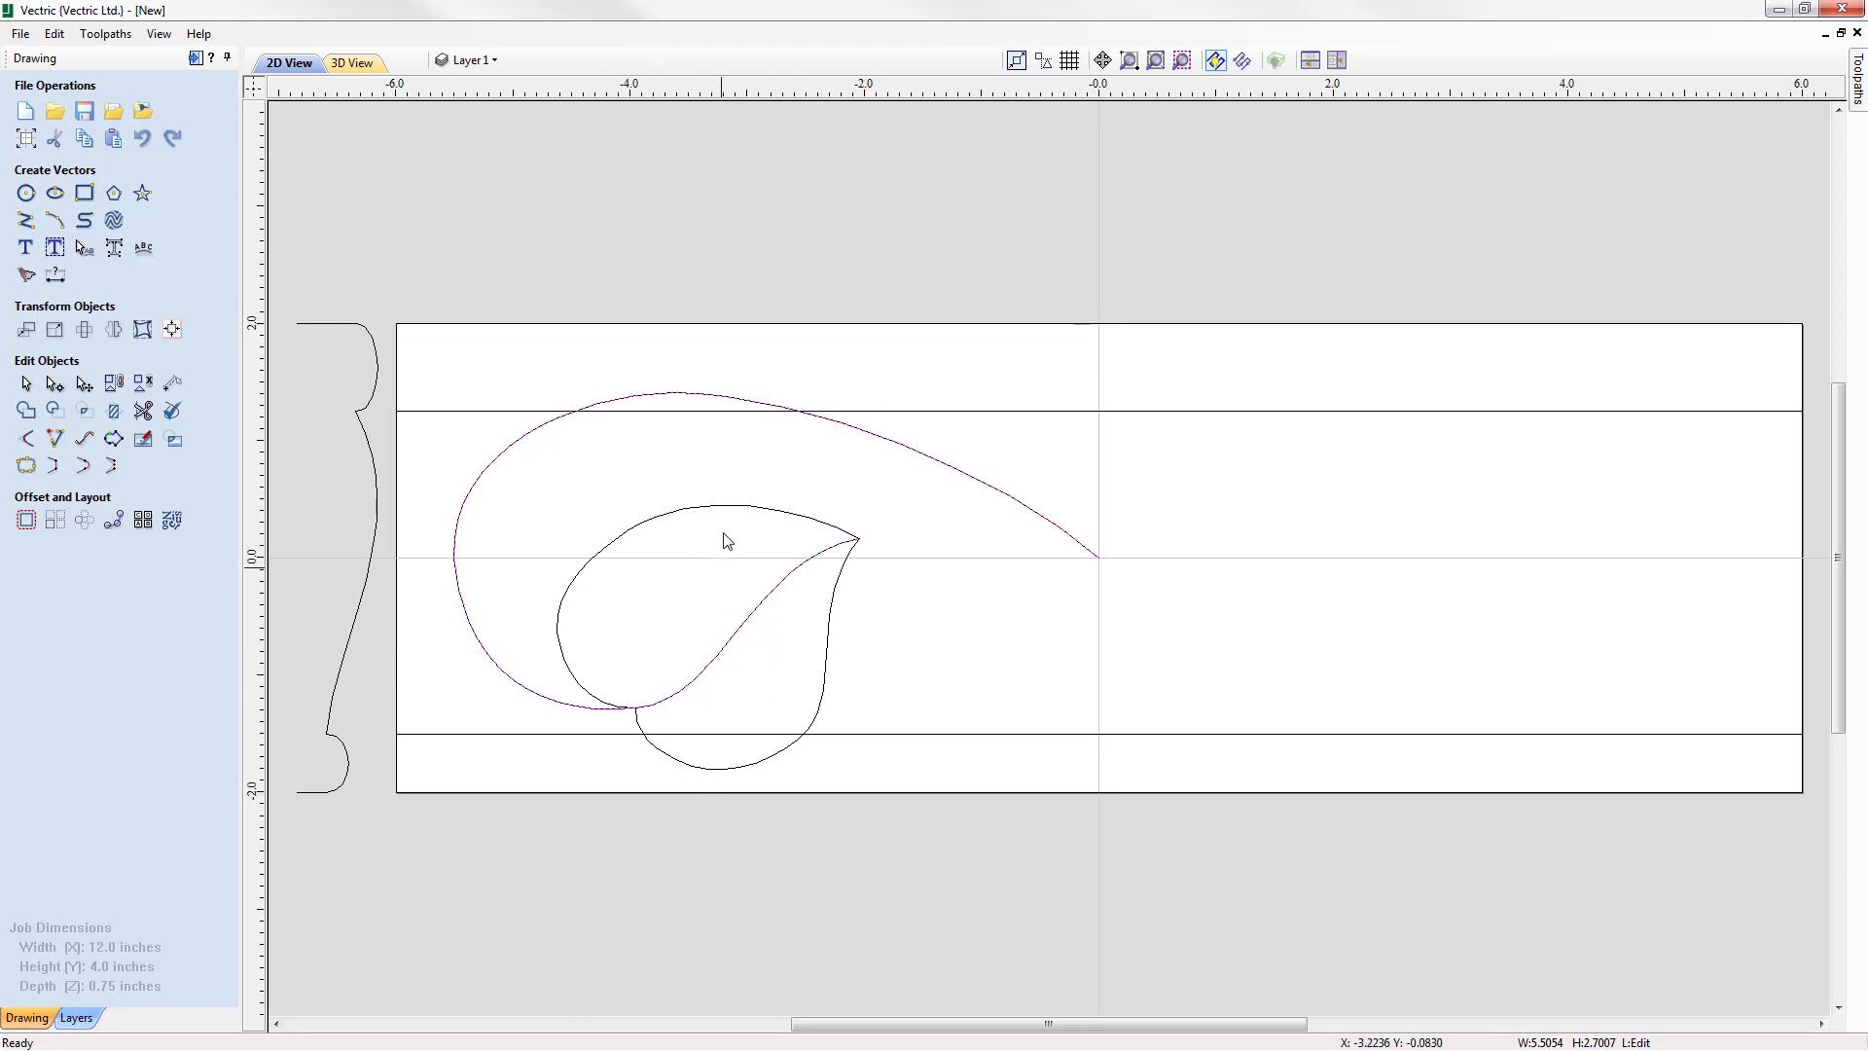
Move the inner leaf outline from Layer 1 to the Edit layer
left_click(724, 507)
right_click(724, 507)
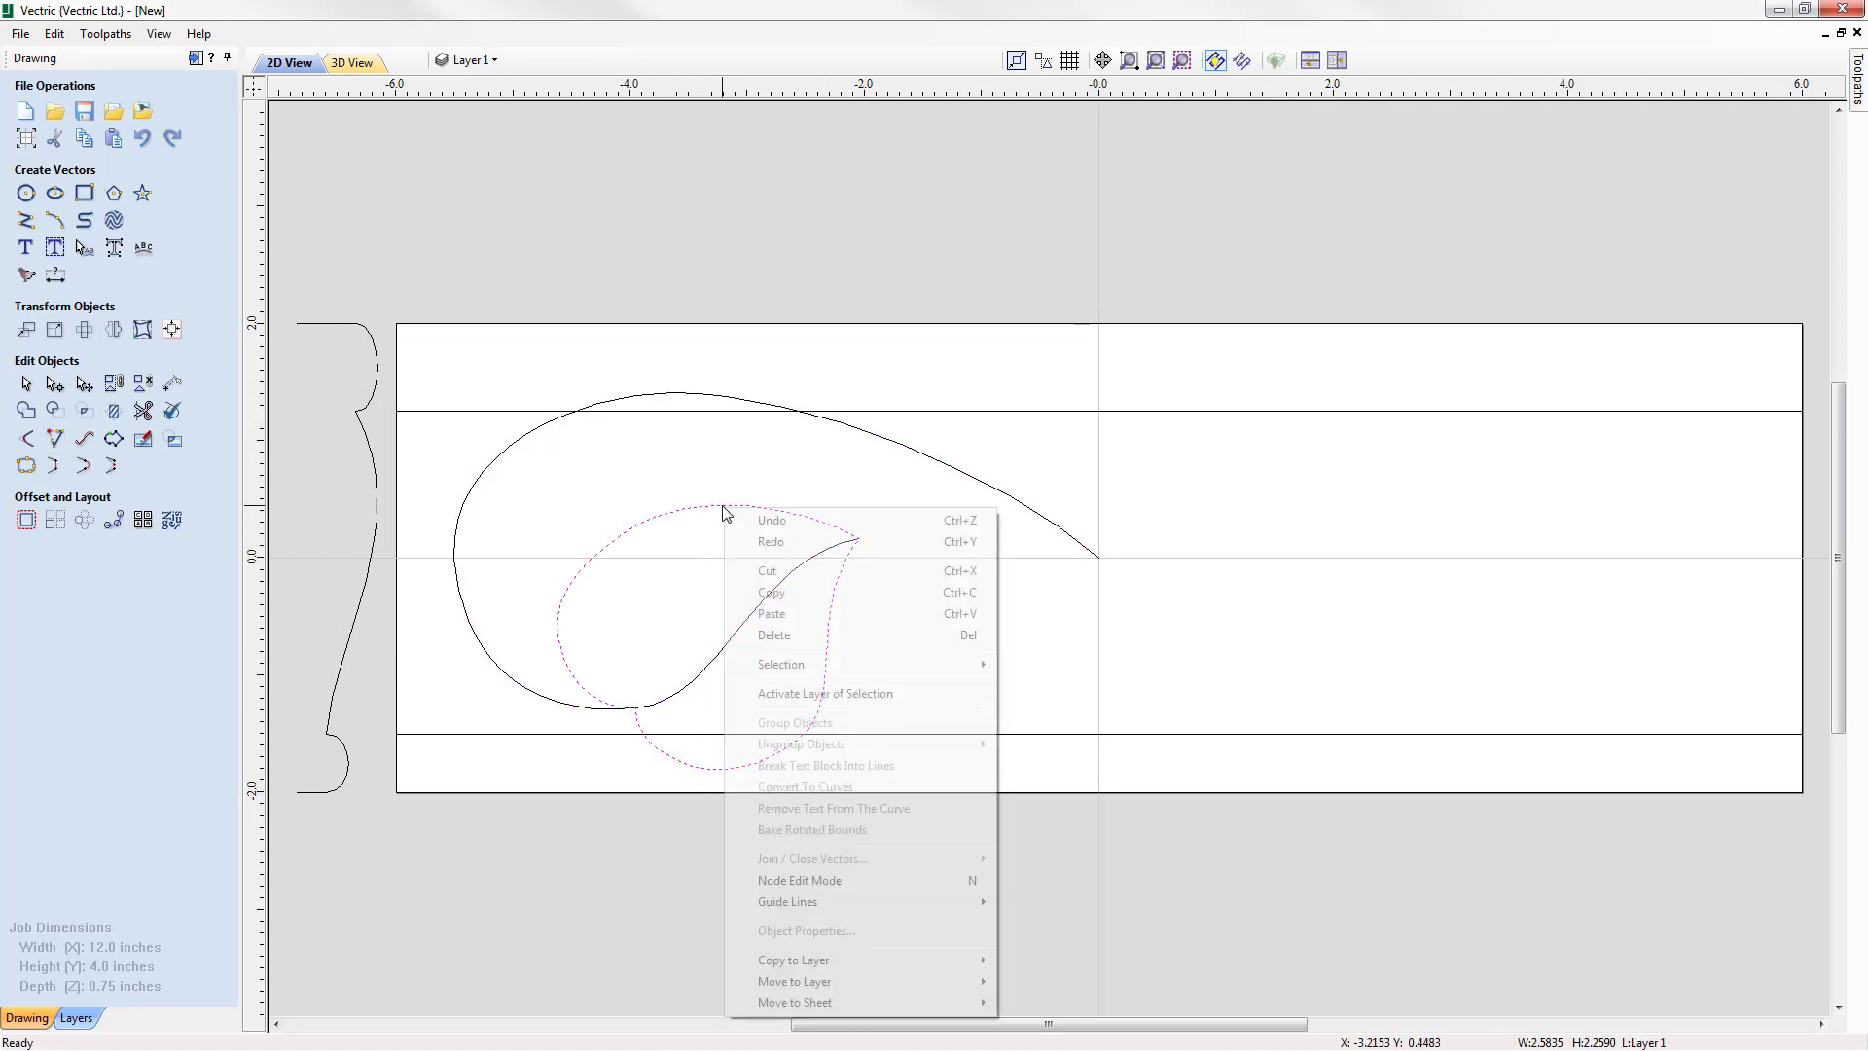
mouse_move(923, 989)
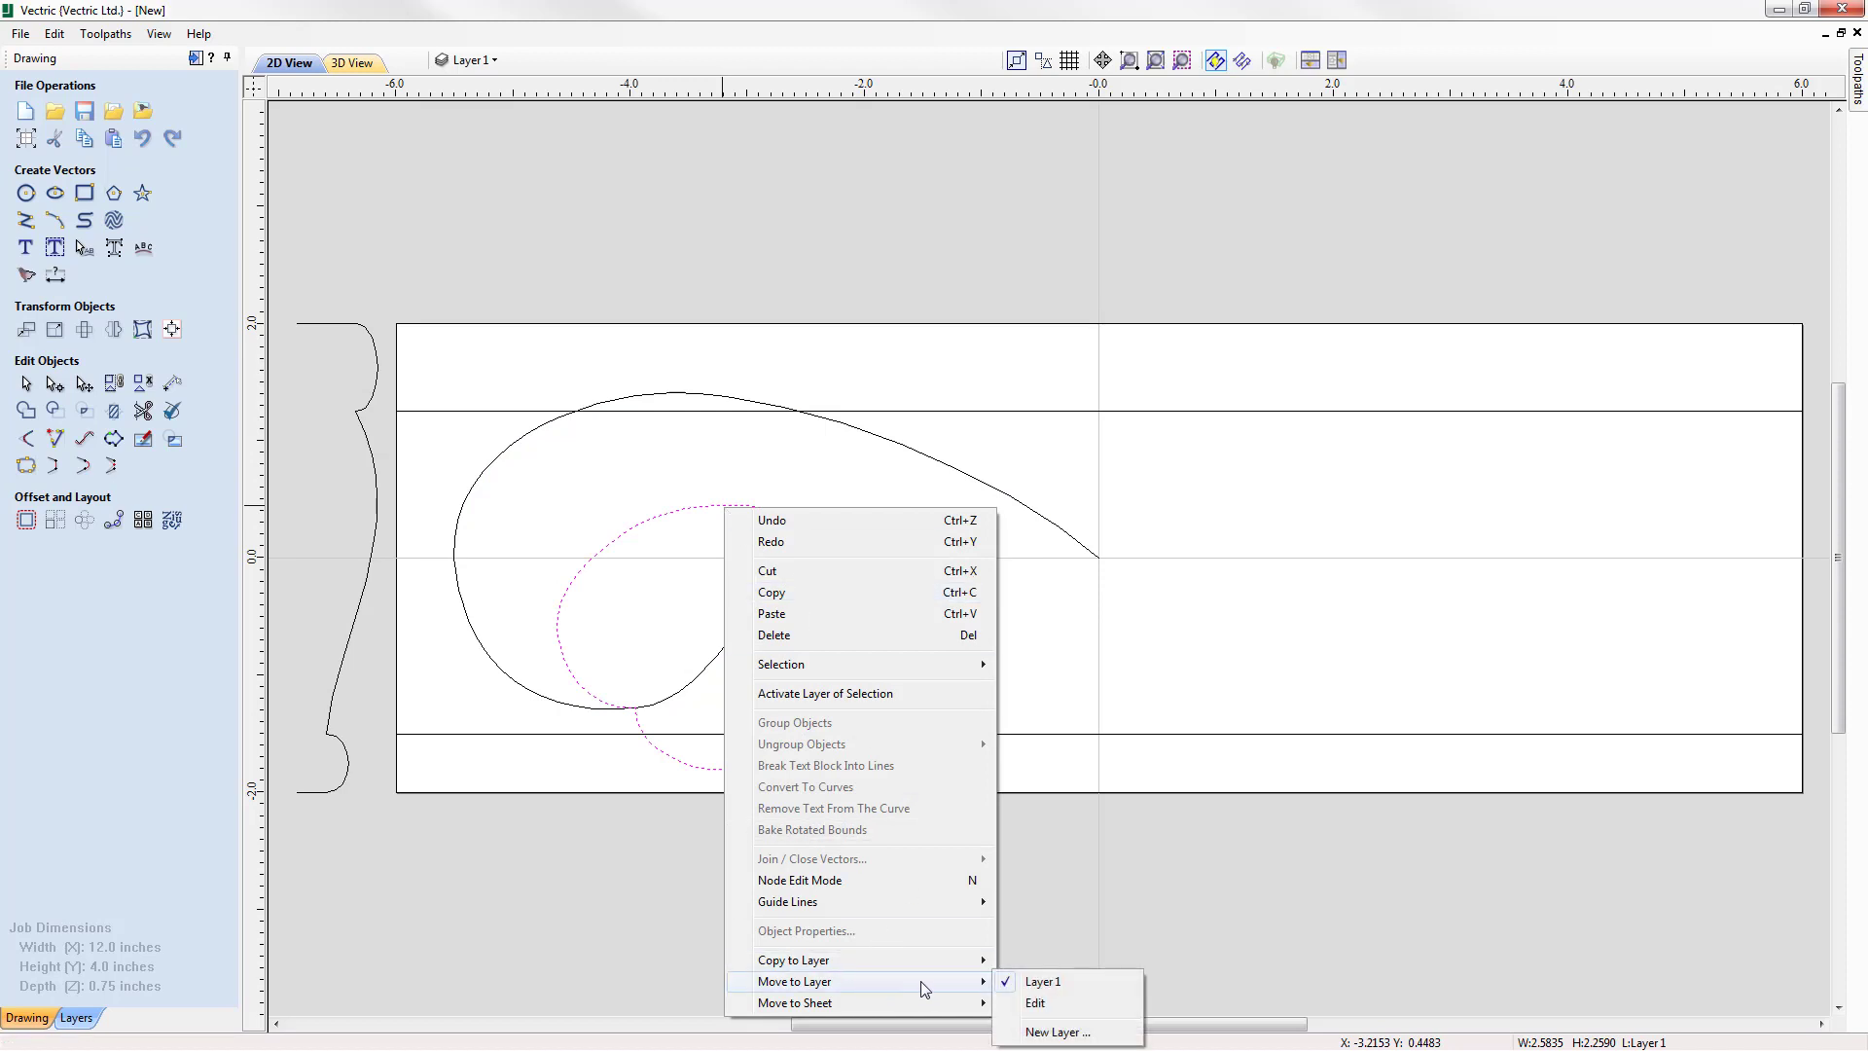
left_click(1049, 1004)
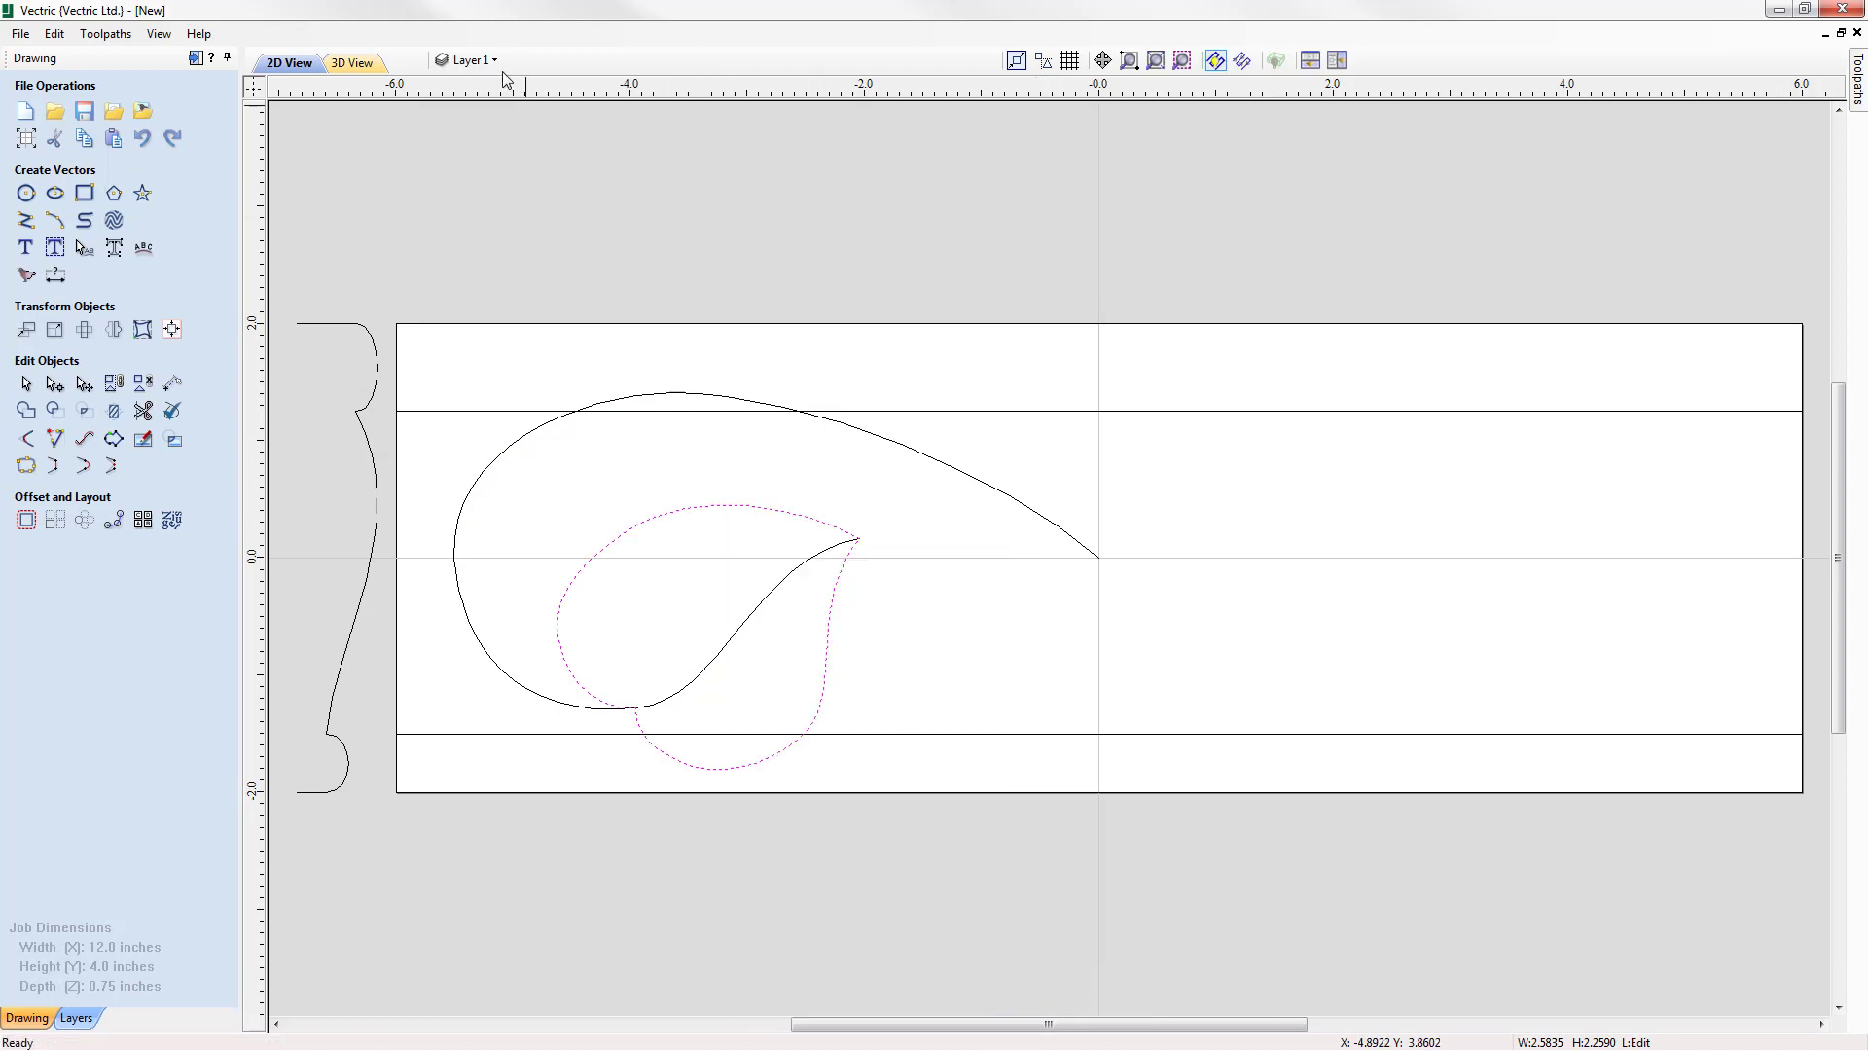
Hide Layer 1, make Edit the active layer, and deselect the leaf outline
left_click(475, 60)
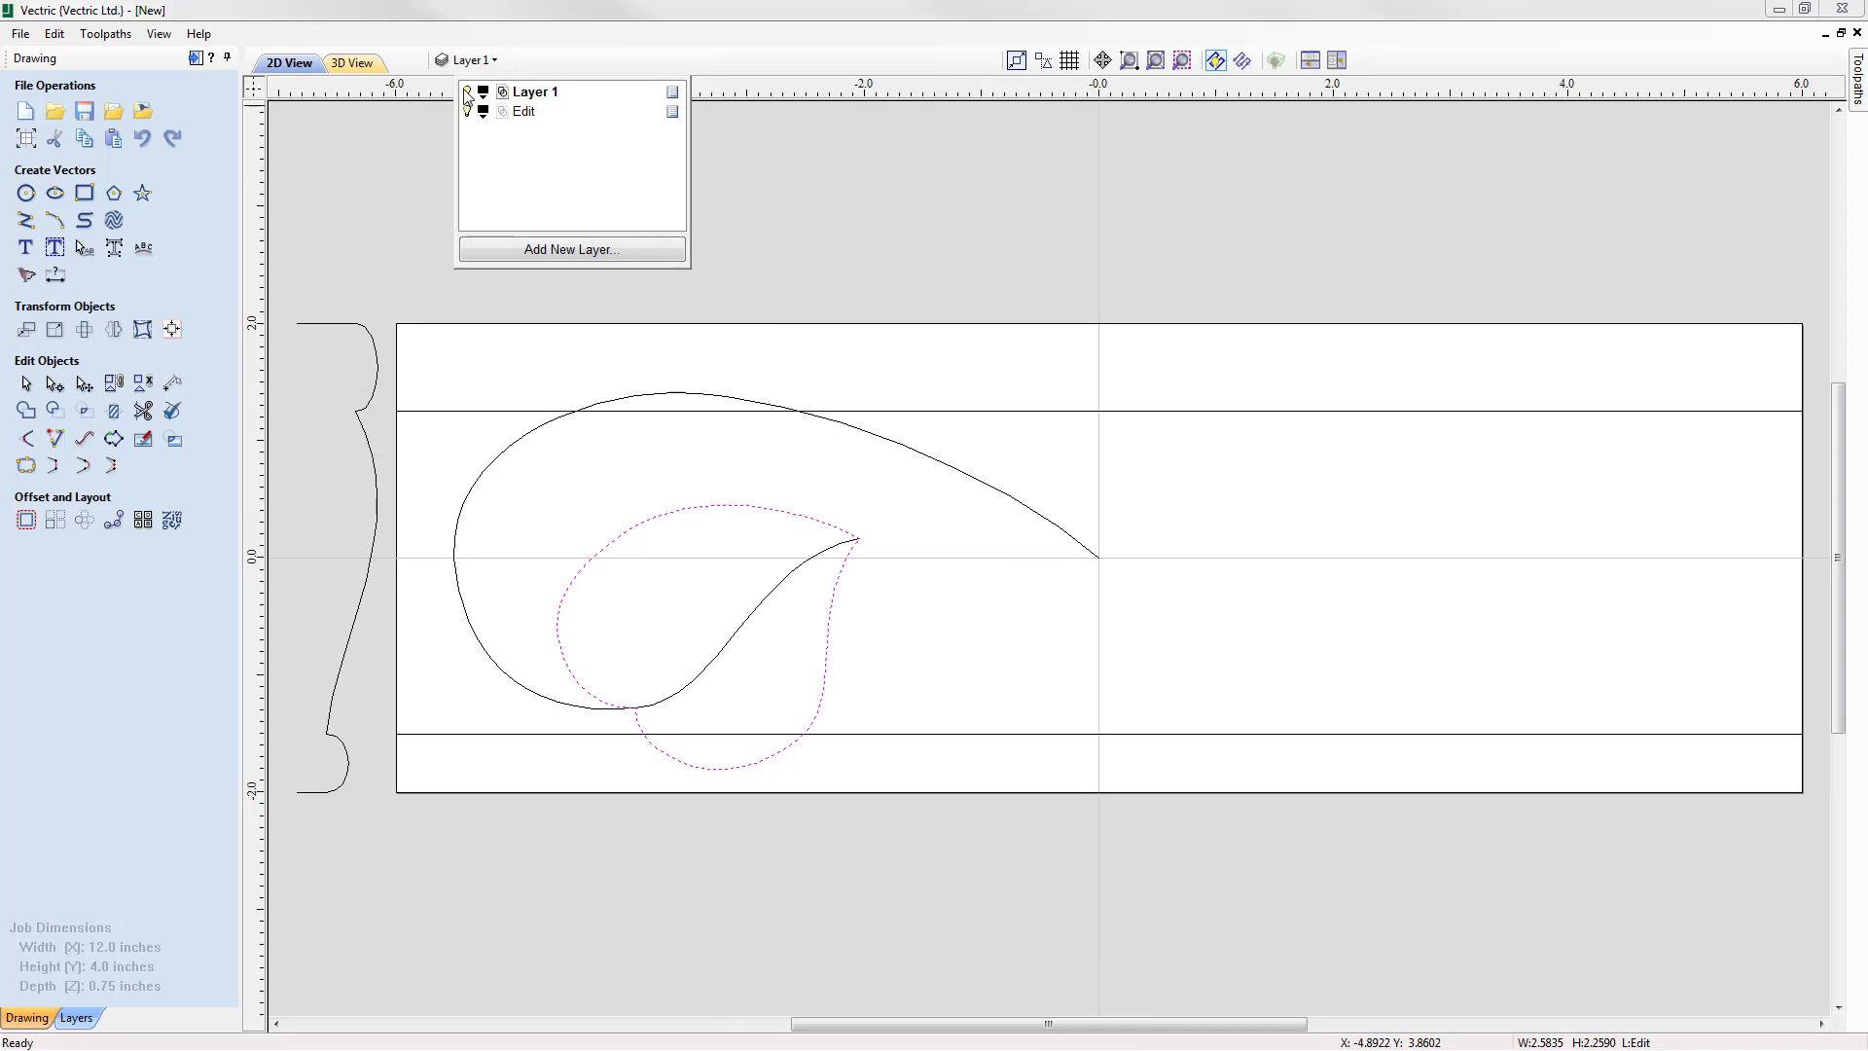
left_click(468, 93)
left_click(524, 113)
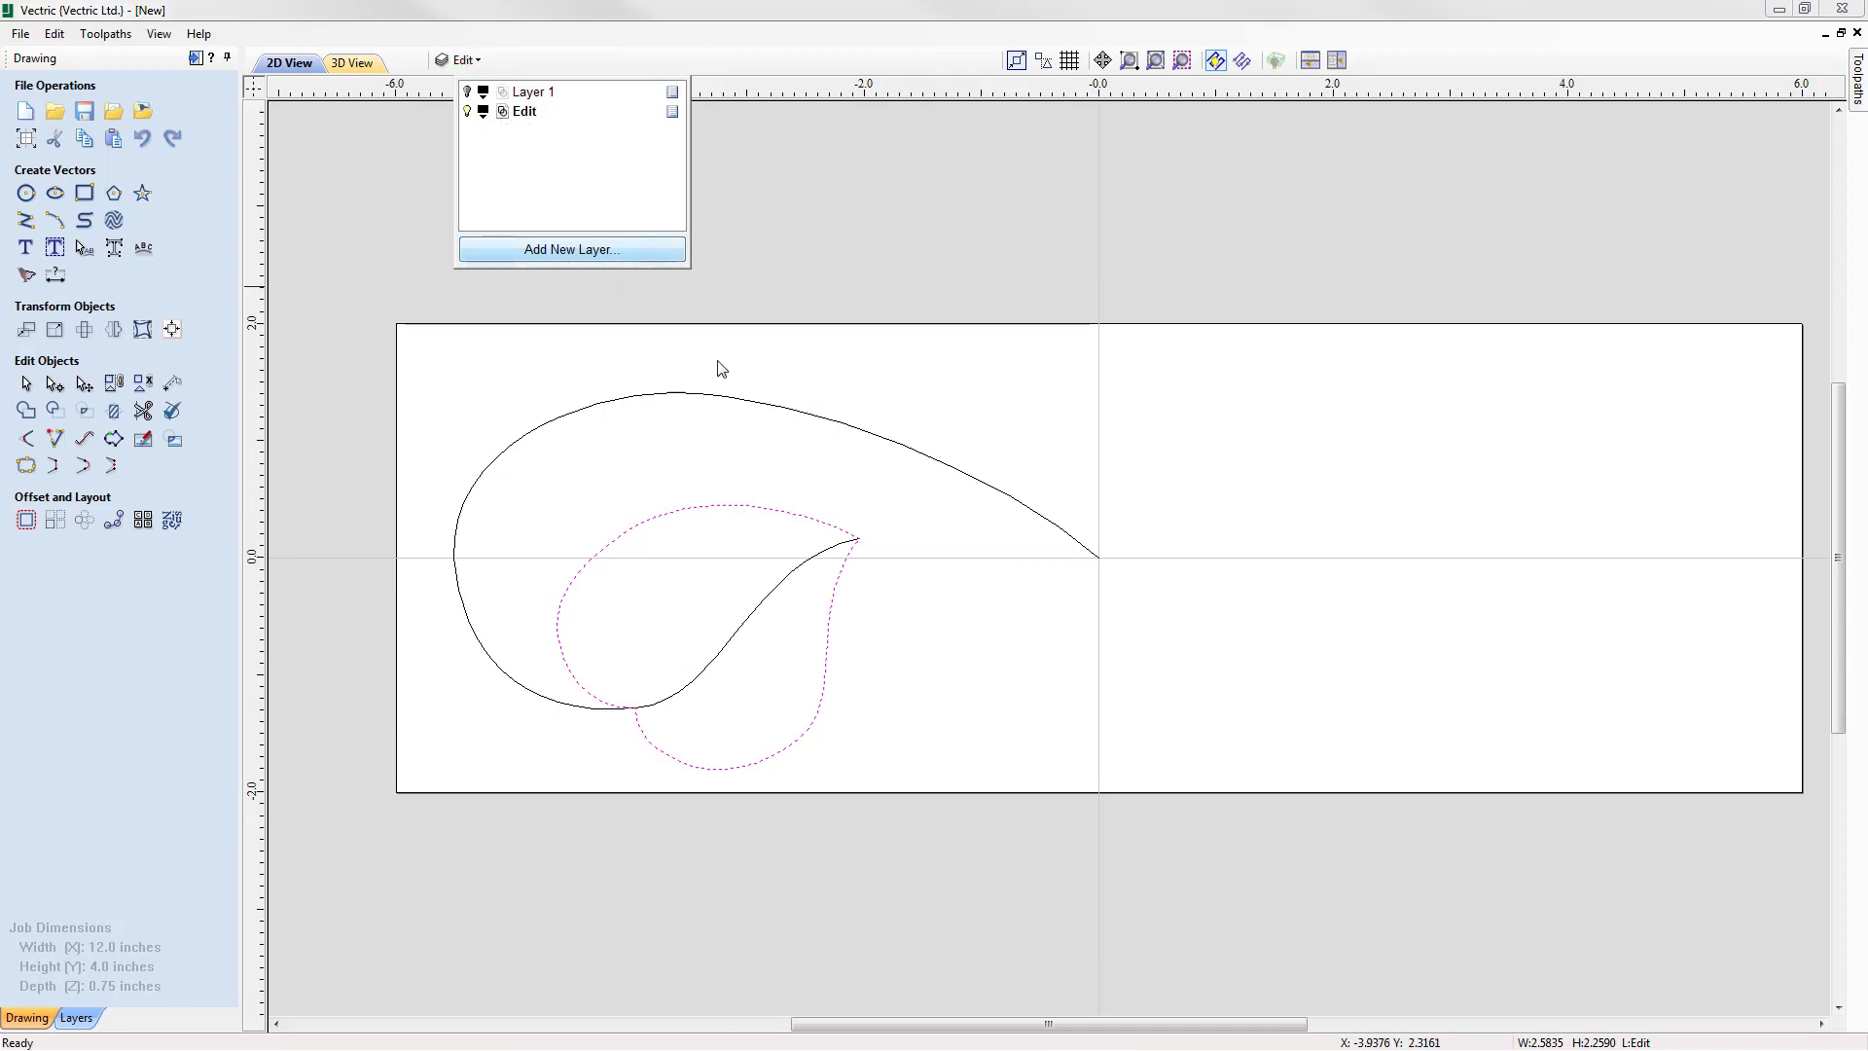
left_click(849, 494)
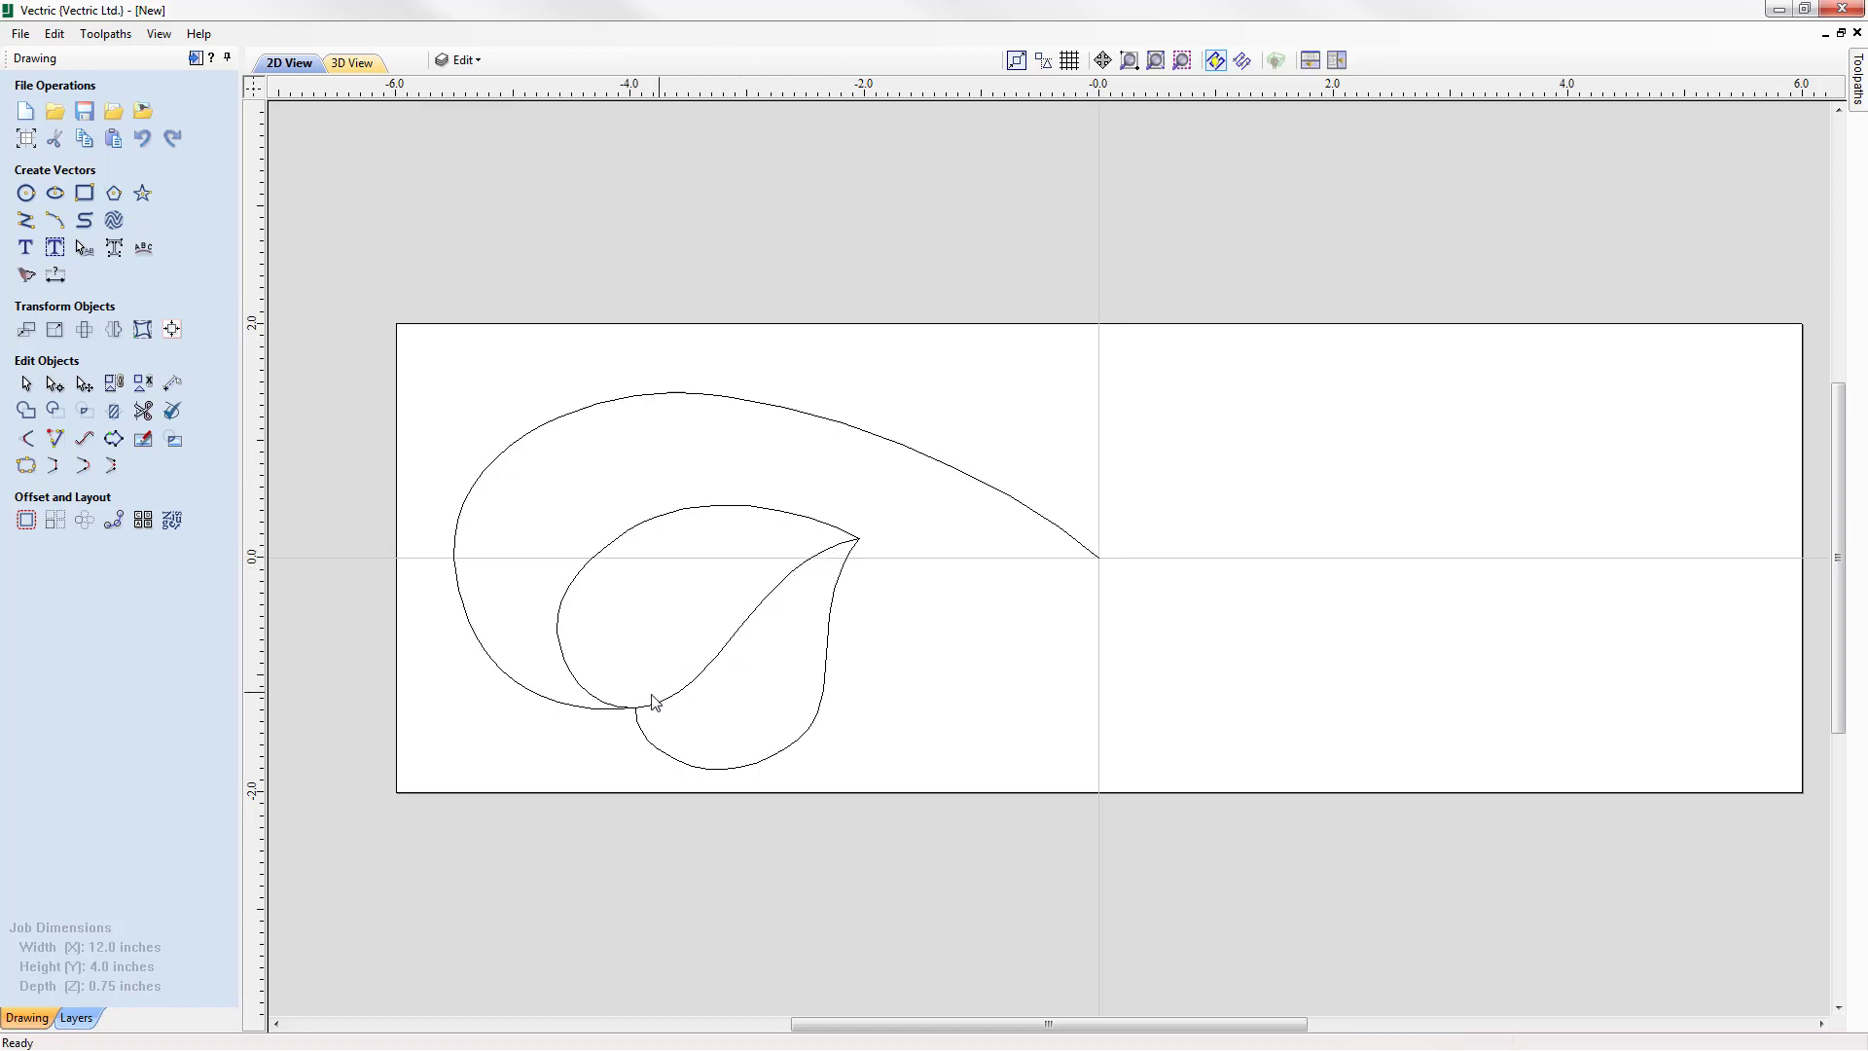
Trim away the large outer loop of the copied curve, keeping only the section inside the leaf outline
left_click(143, 410)
left_click(553, 696)
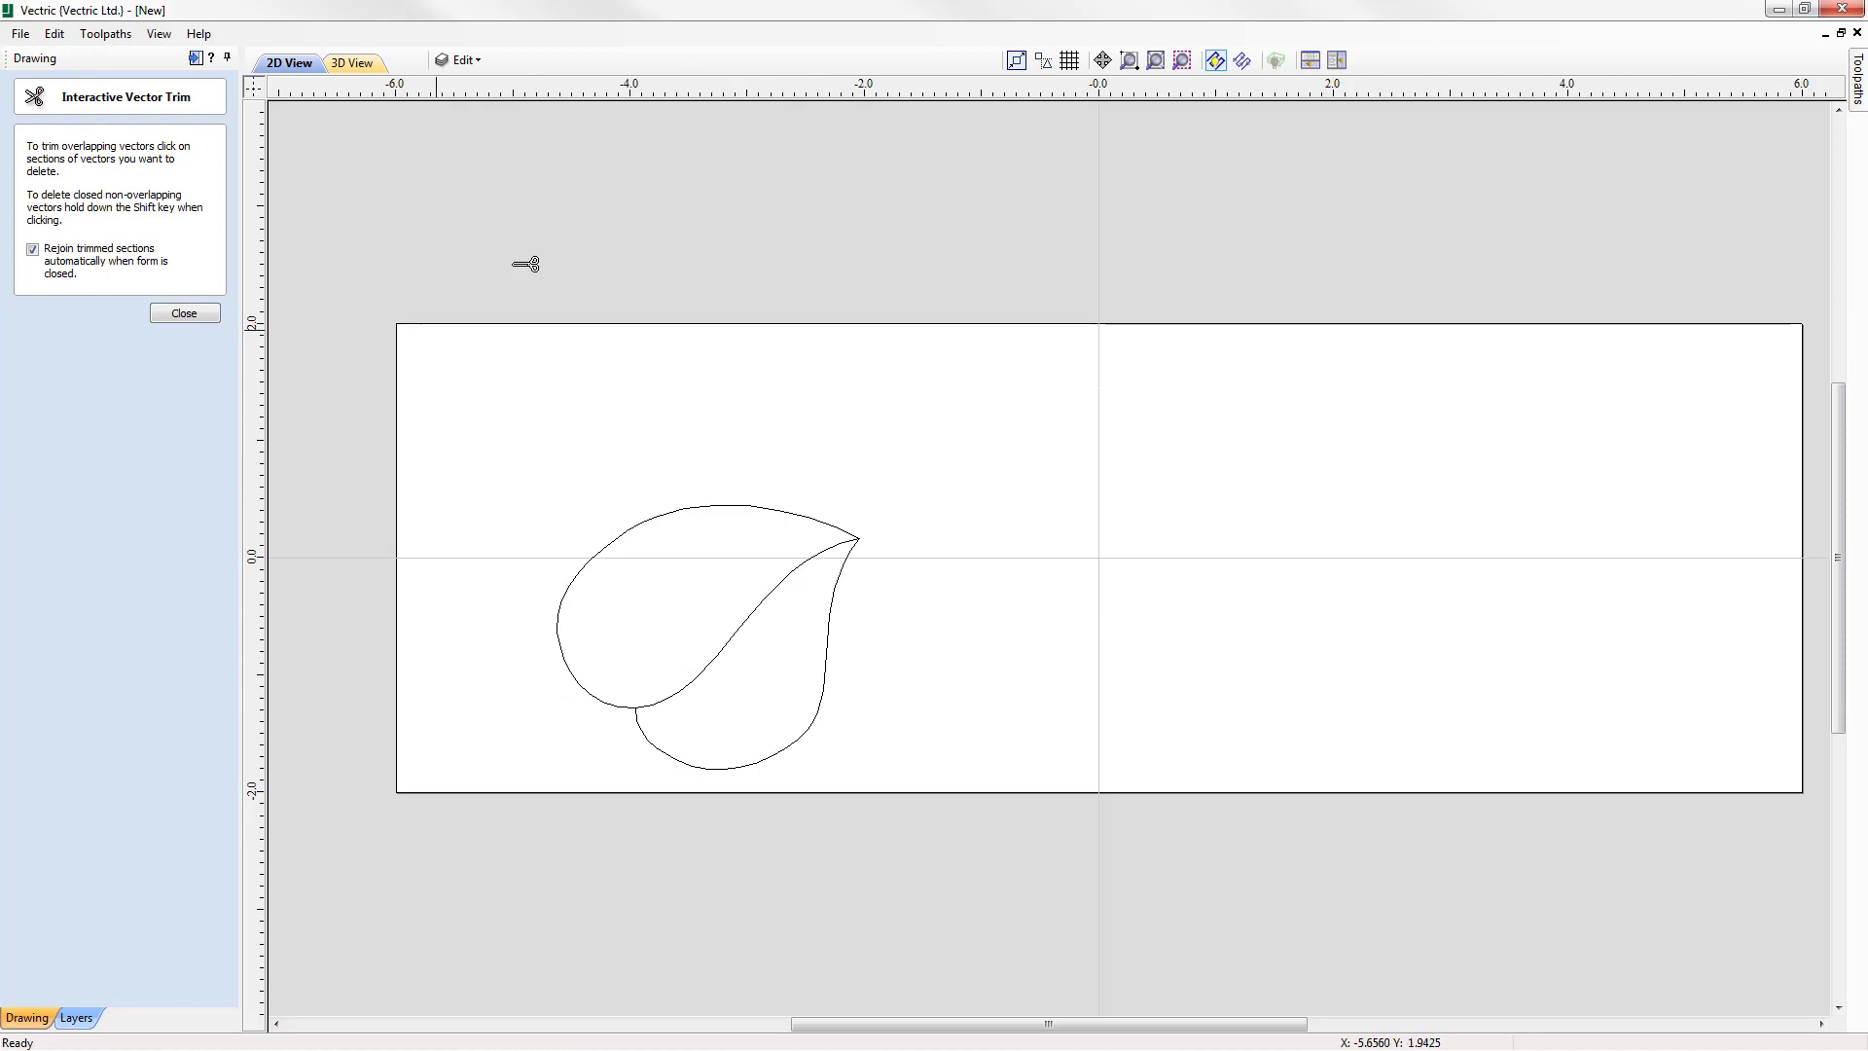
left_click(190, 318)
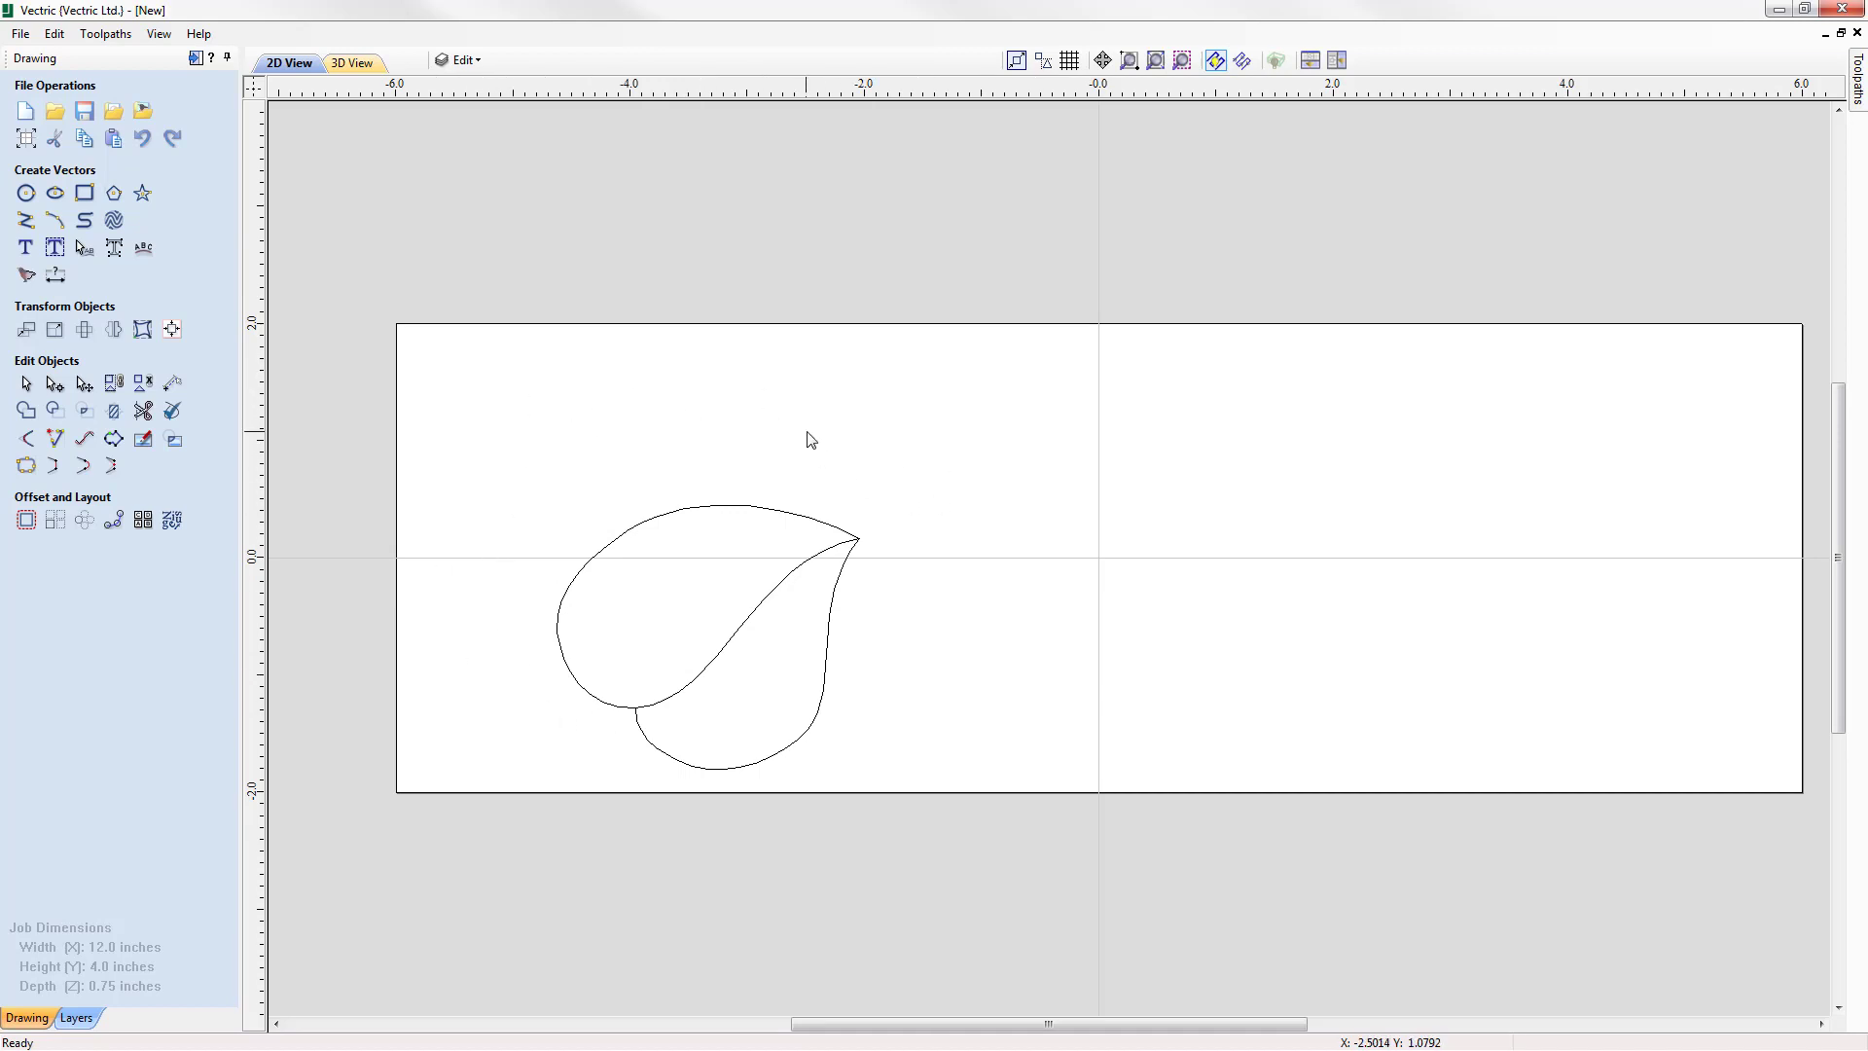
Cut the leaf outline into two open halves at its tip and where the dividing curve meets its lower edge
left_click(705, 507)
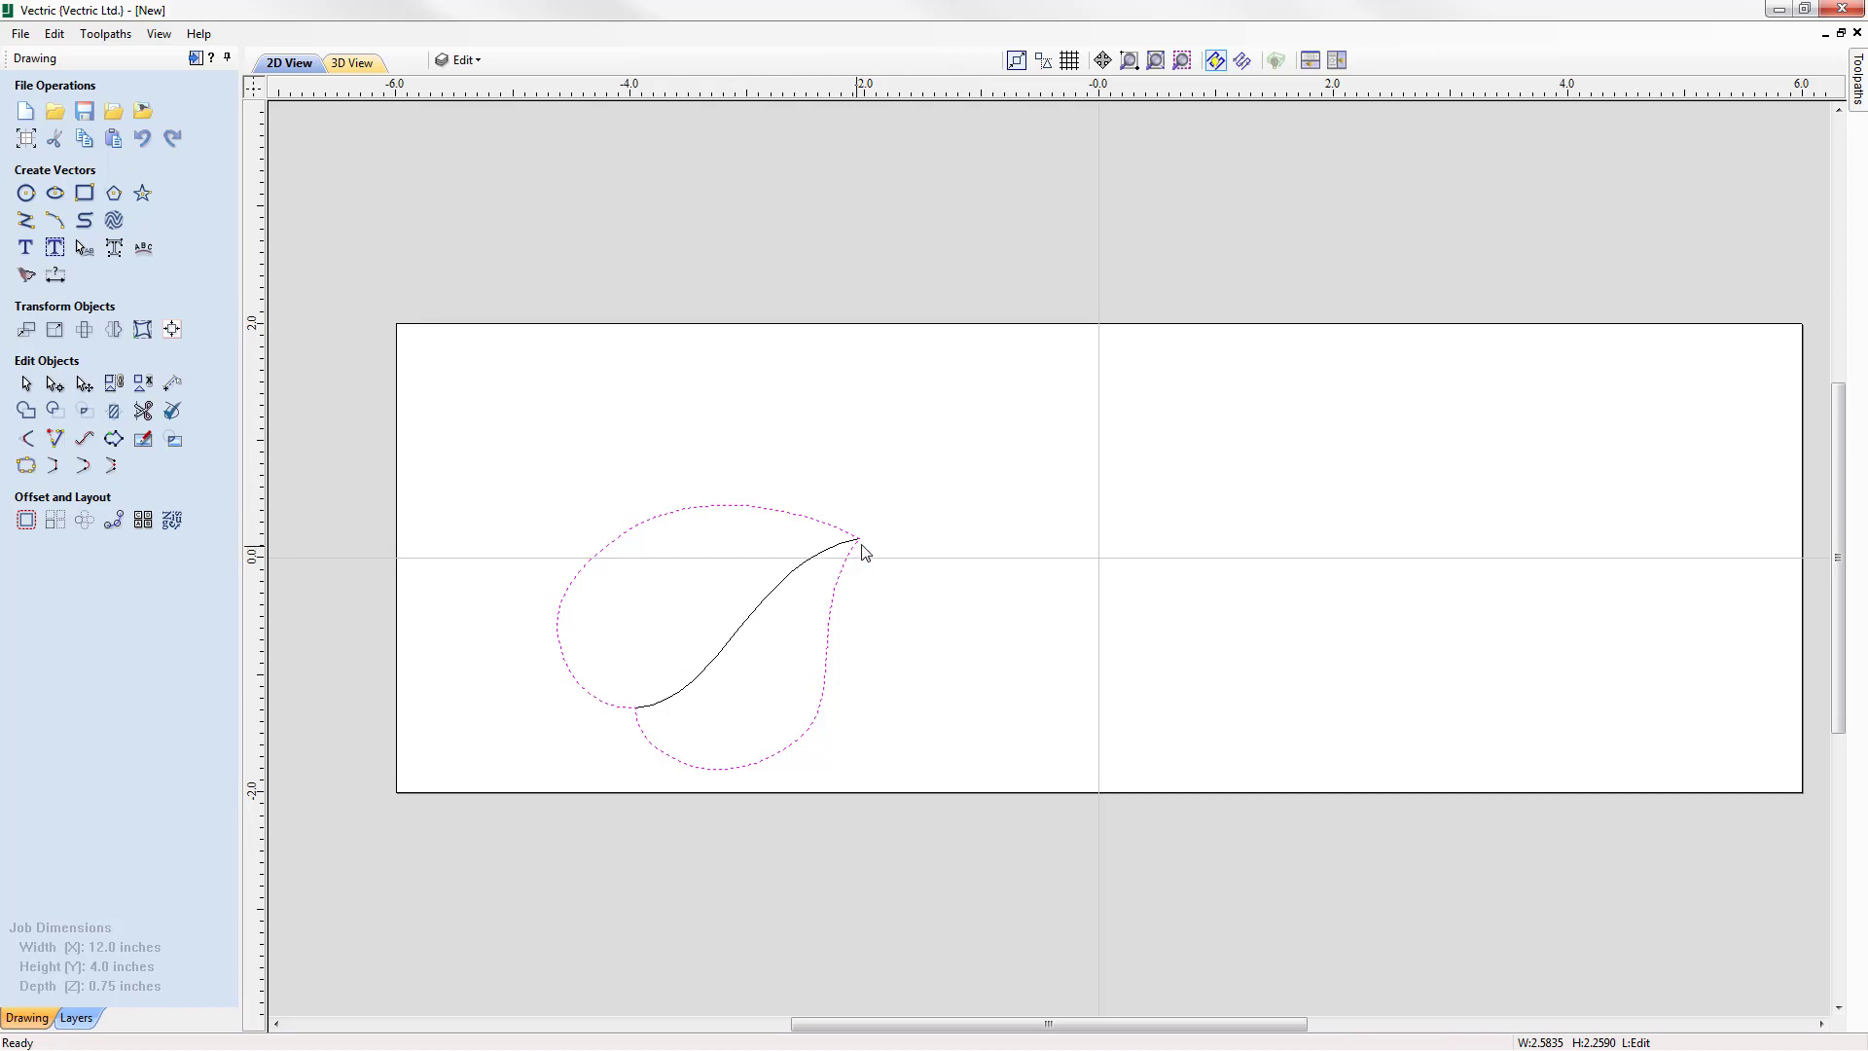
left_click(56, 389)
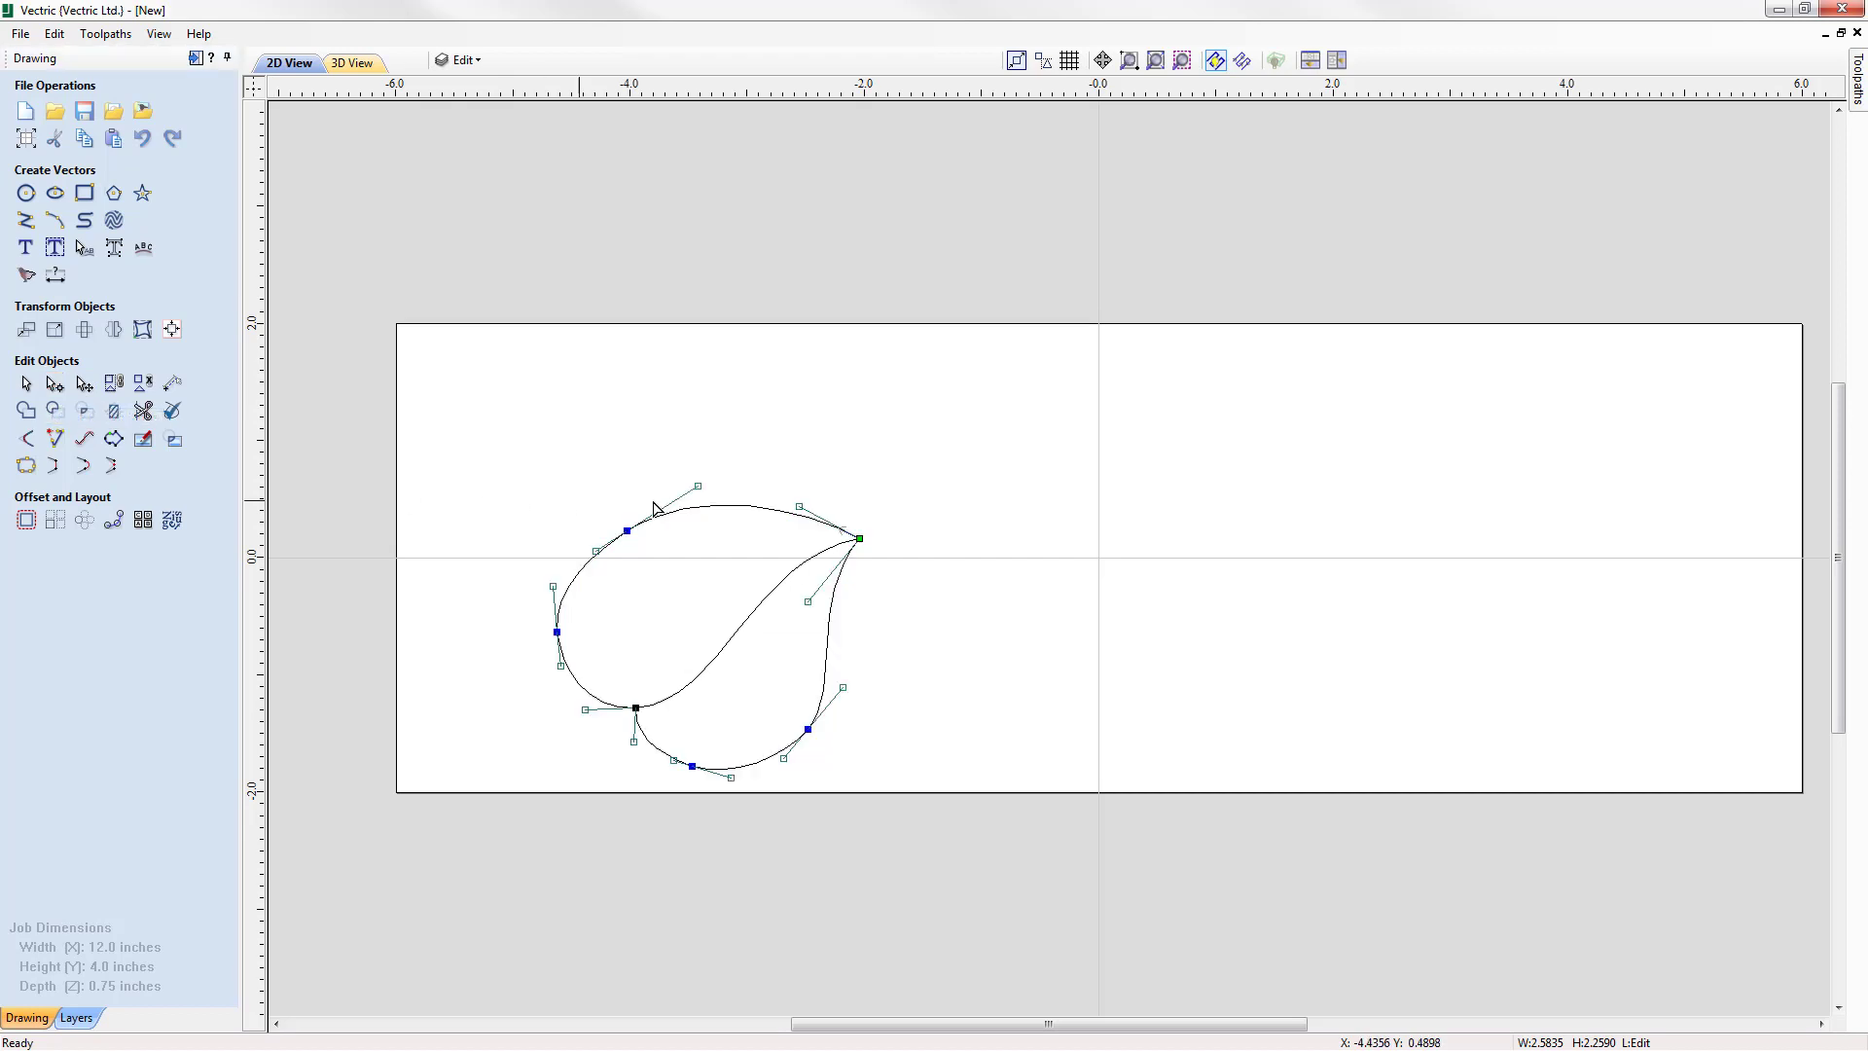
right_click(860, 539)
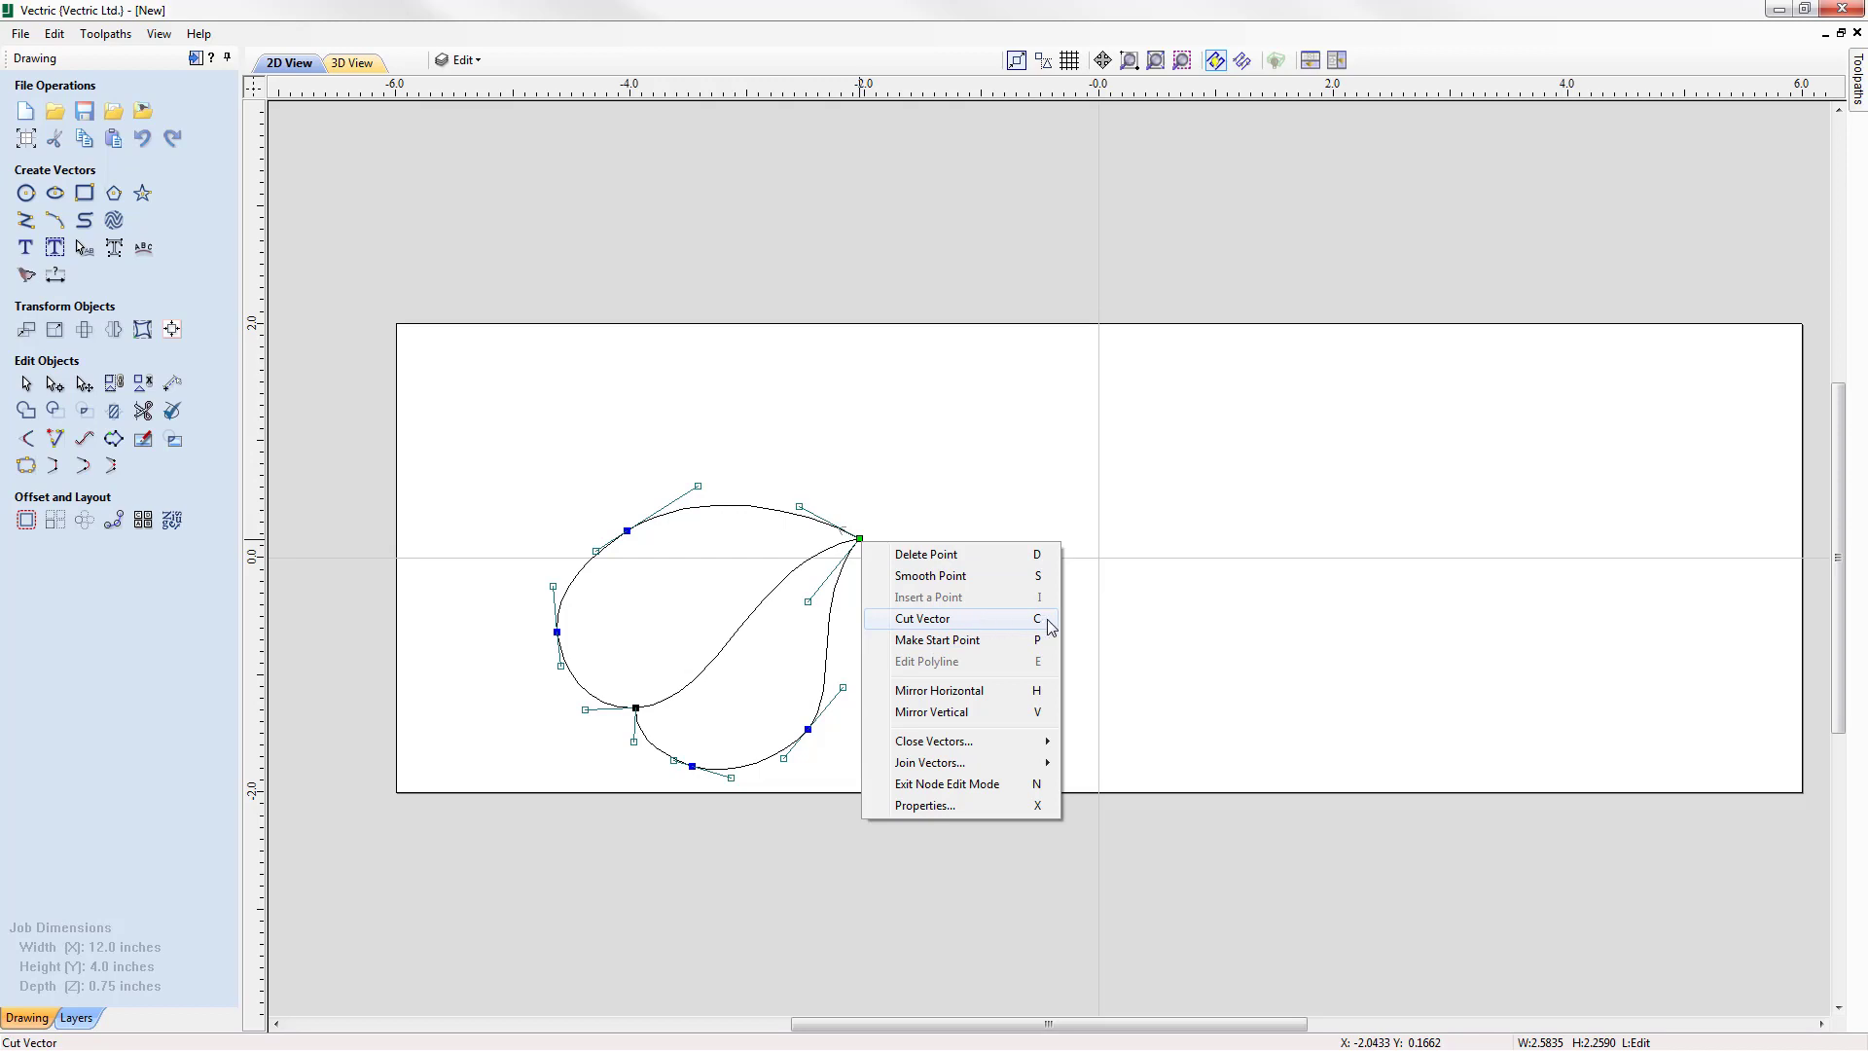
left_click(1012, 622)
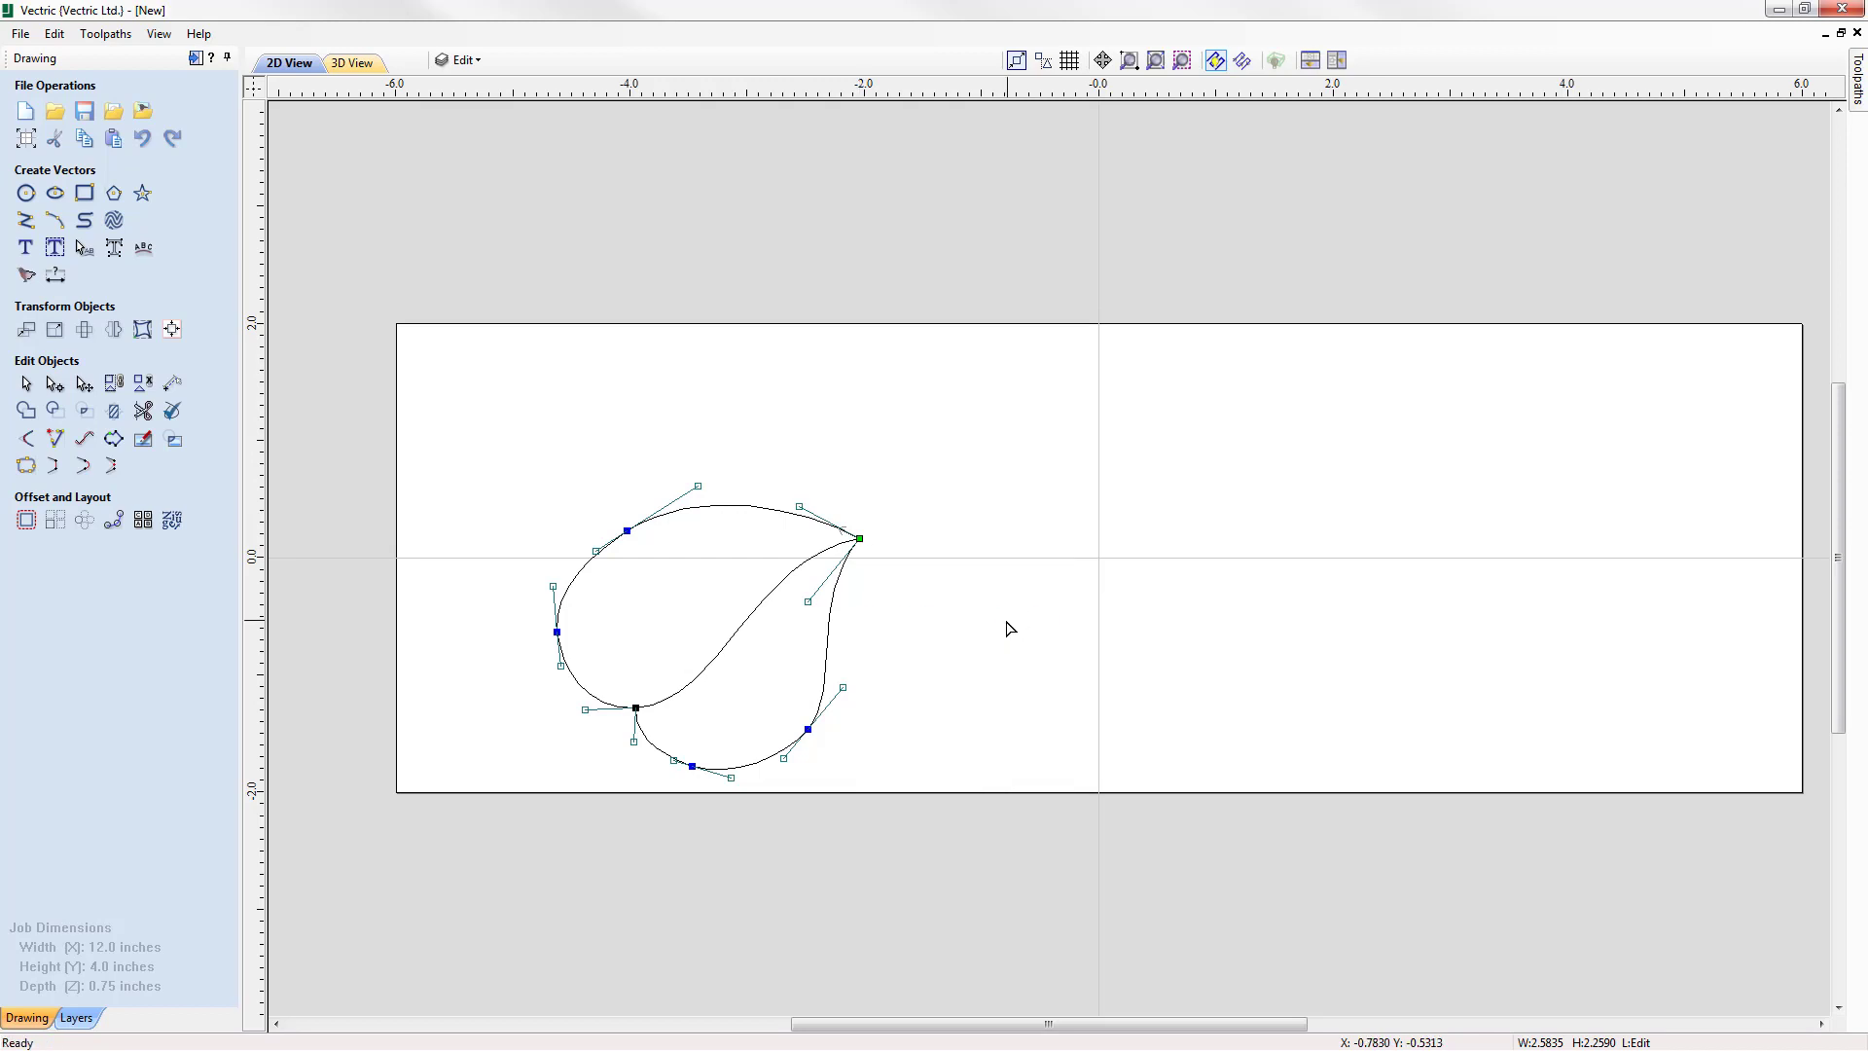
left_click(635, 708)
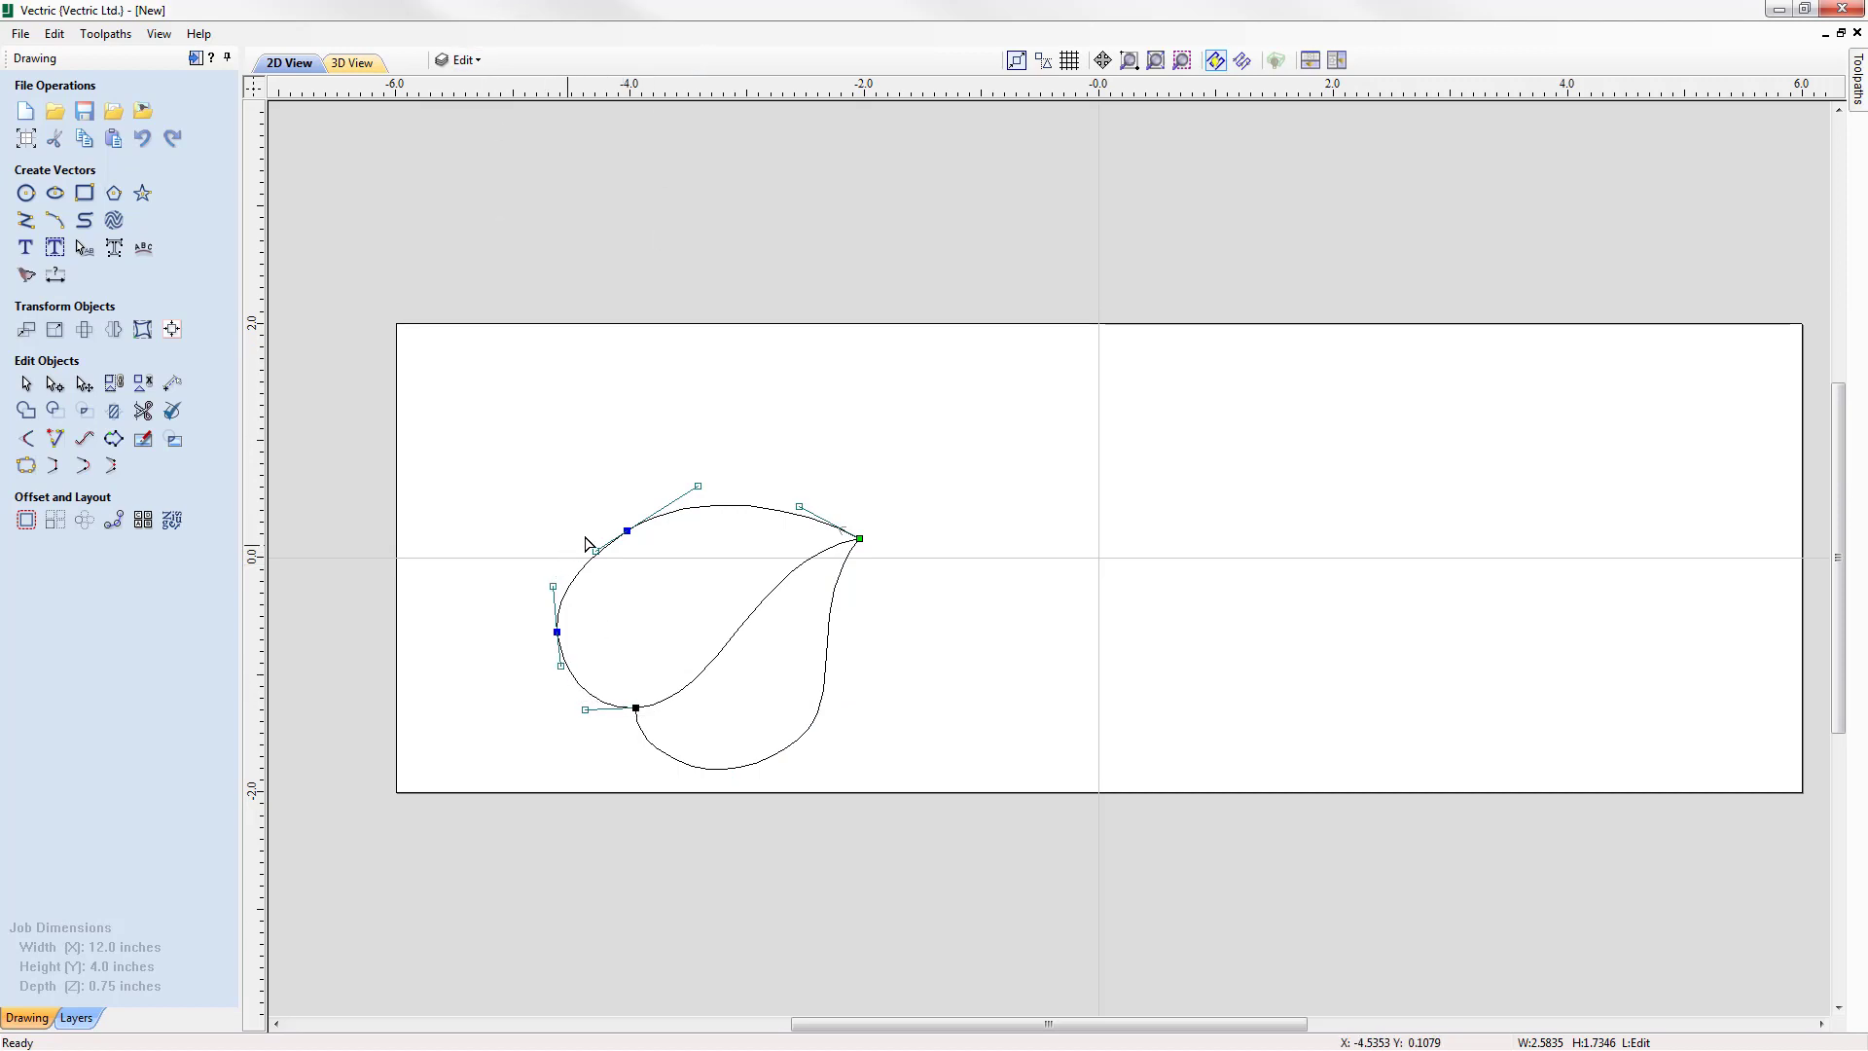
left_click(836, 586)
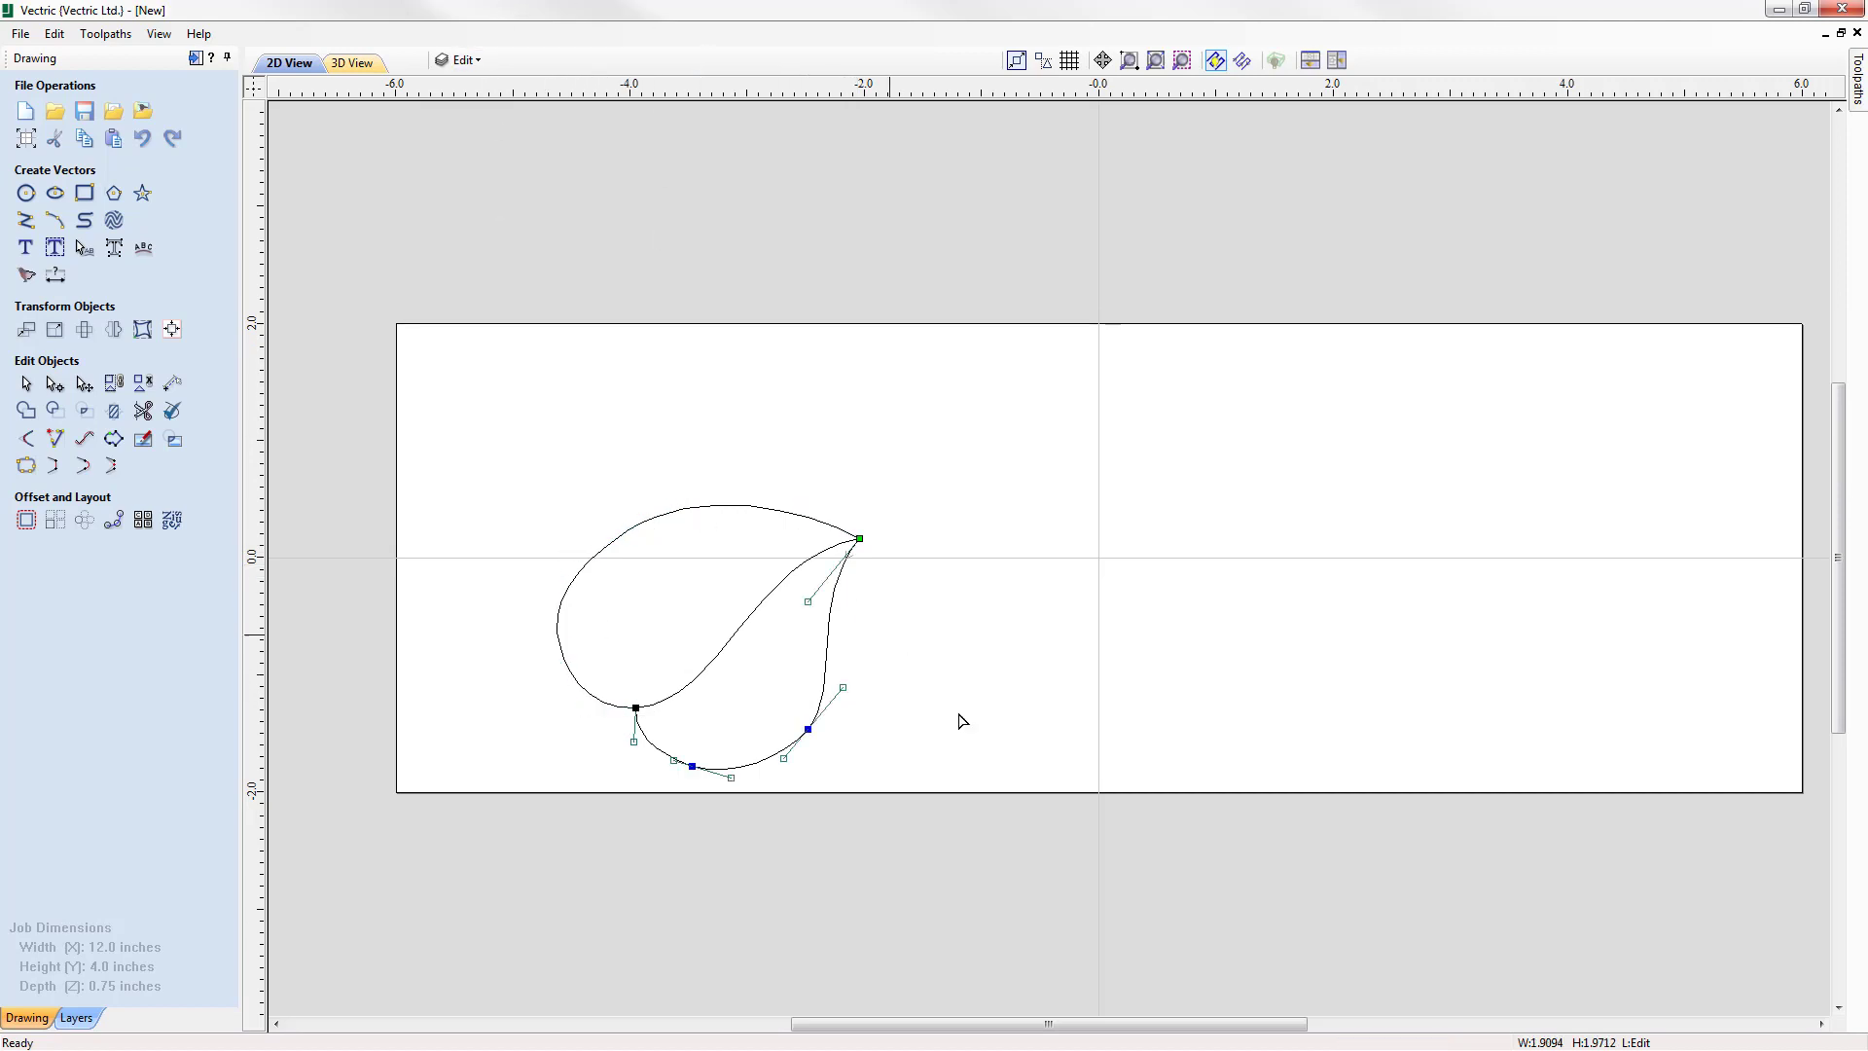
left_click(746, 632)
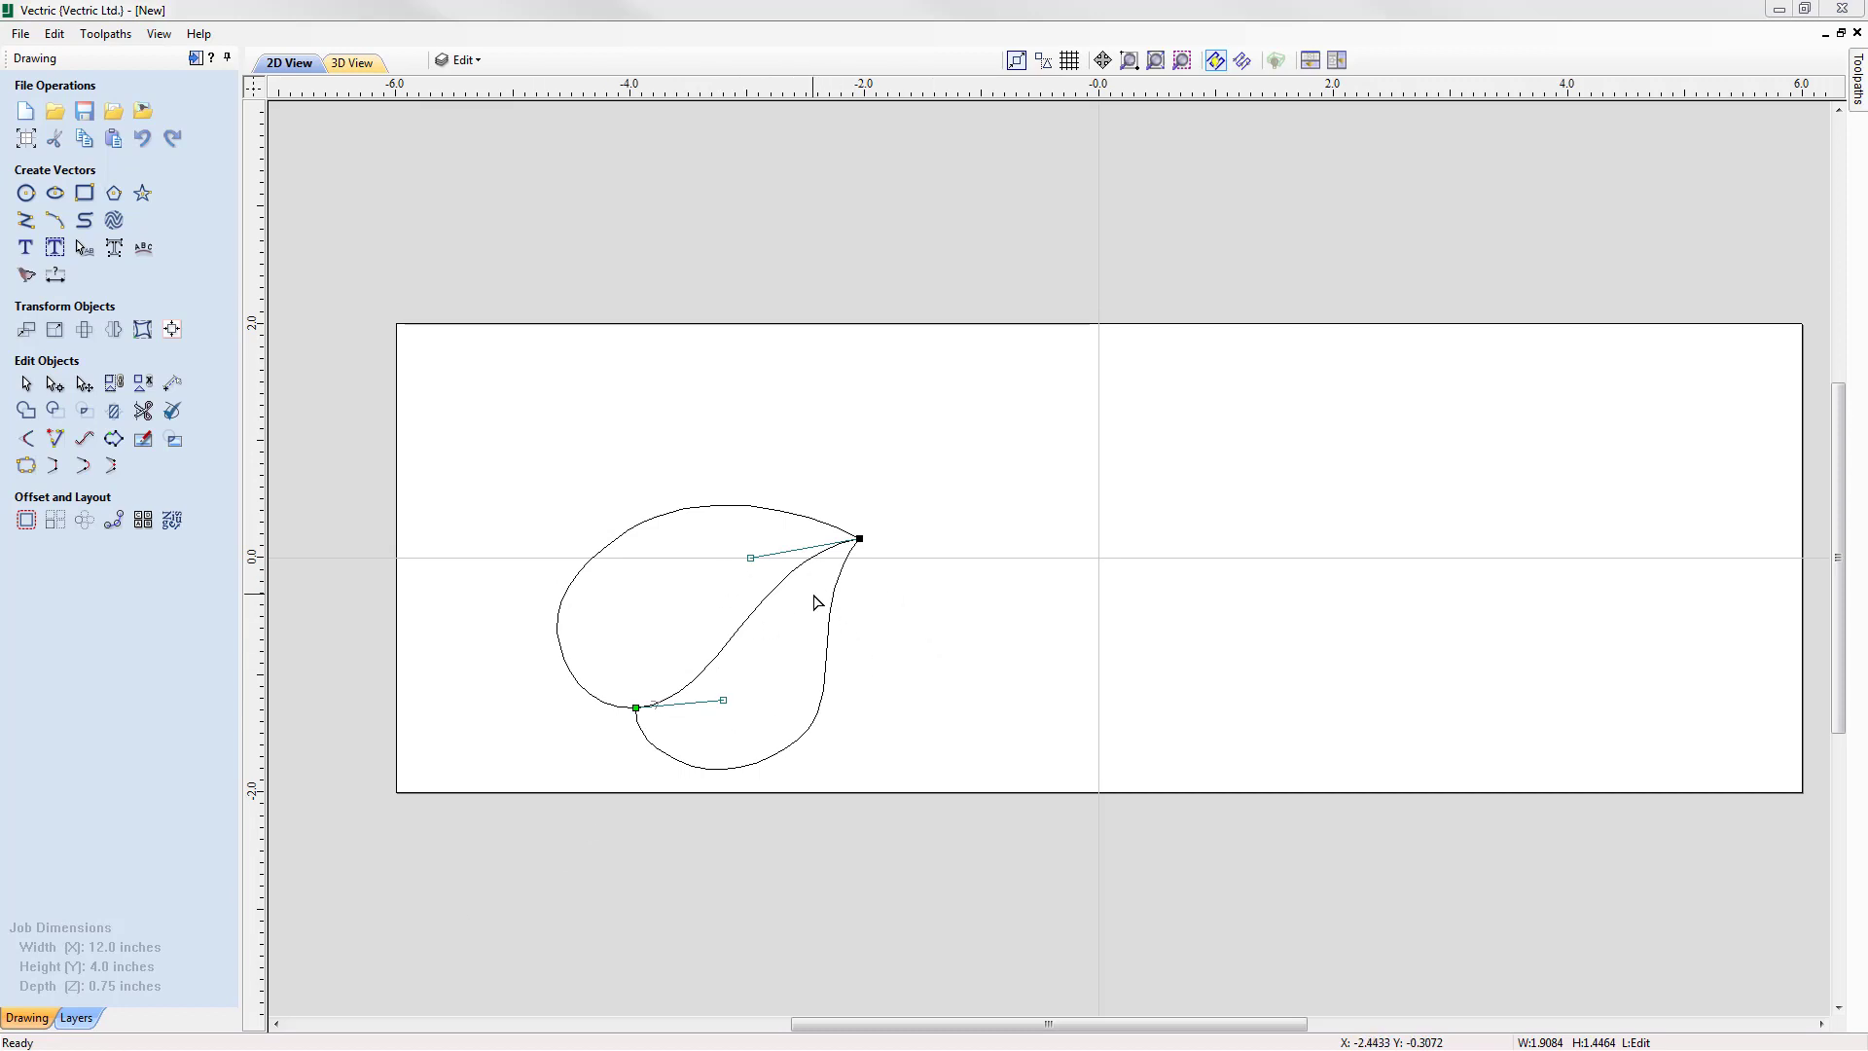
left_click(761, 641)
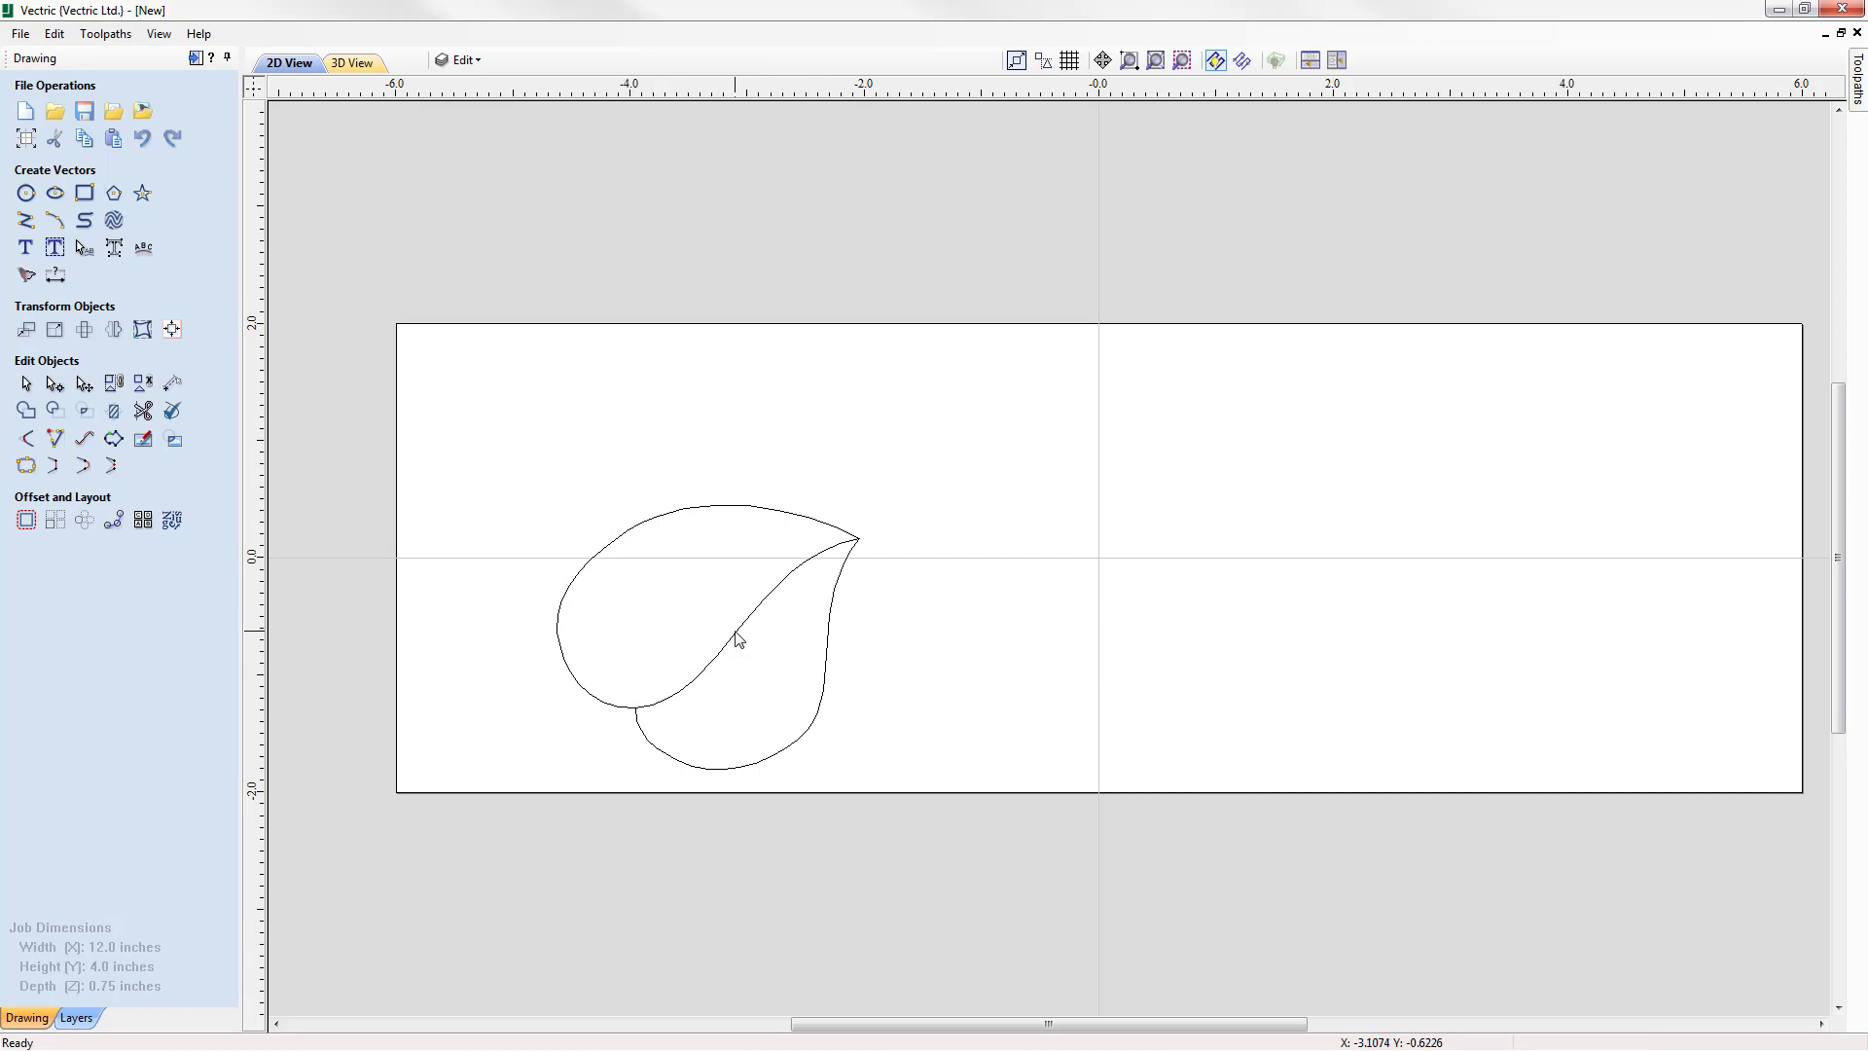
Select the inner dividing curve of the leaf and copy it to the clipboard
right_click(737, 640)
left_click(737, 644)
left_click(732, 649)
right_click(767, 612)
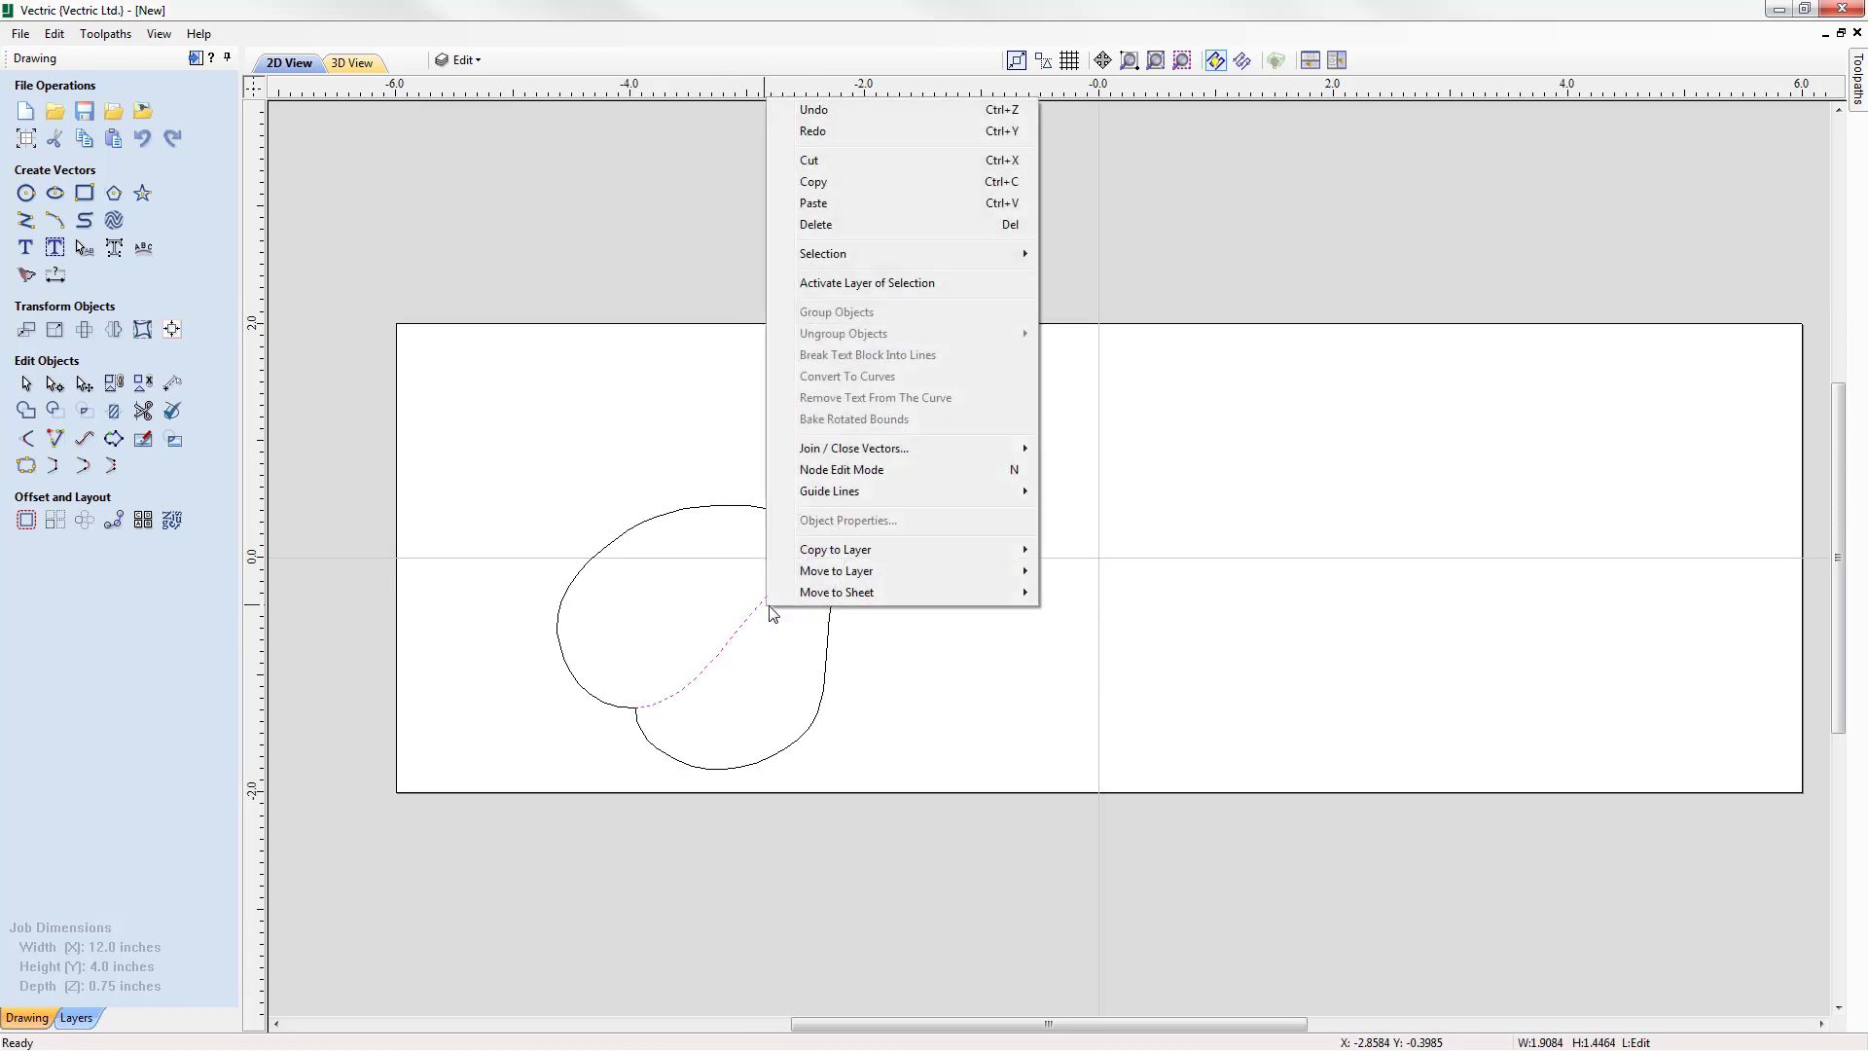
left_click(845, 190)
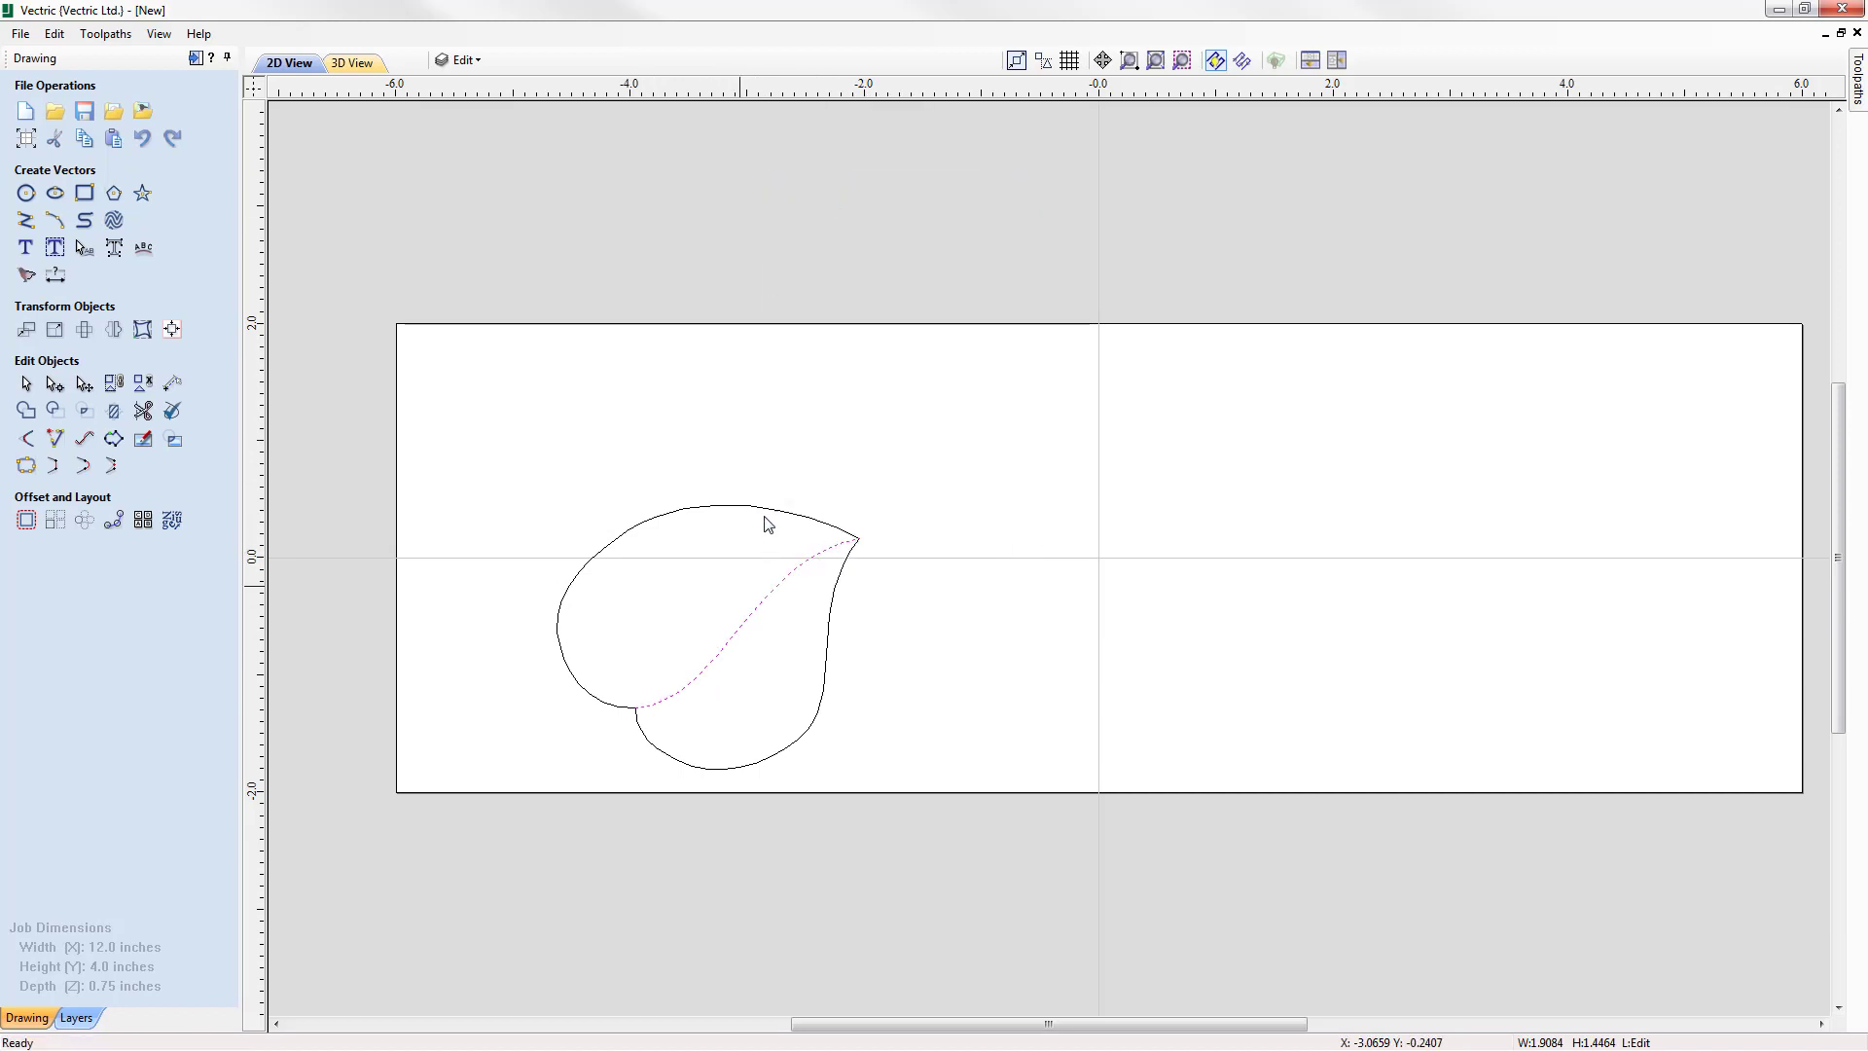
Join the dividing curve and the upper-left half of the leaf outline into one closed vector
left_click(768, 517, "shift")
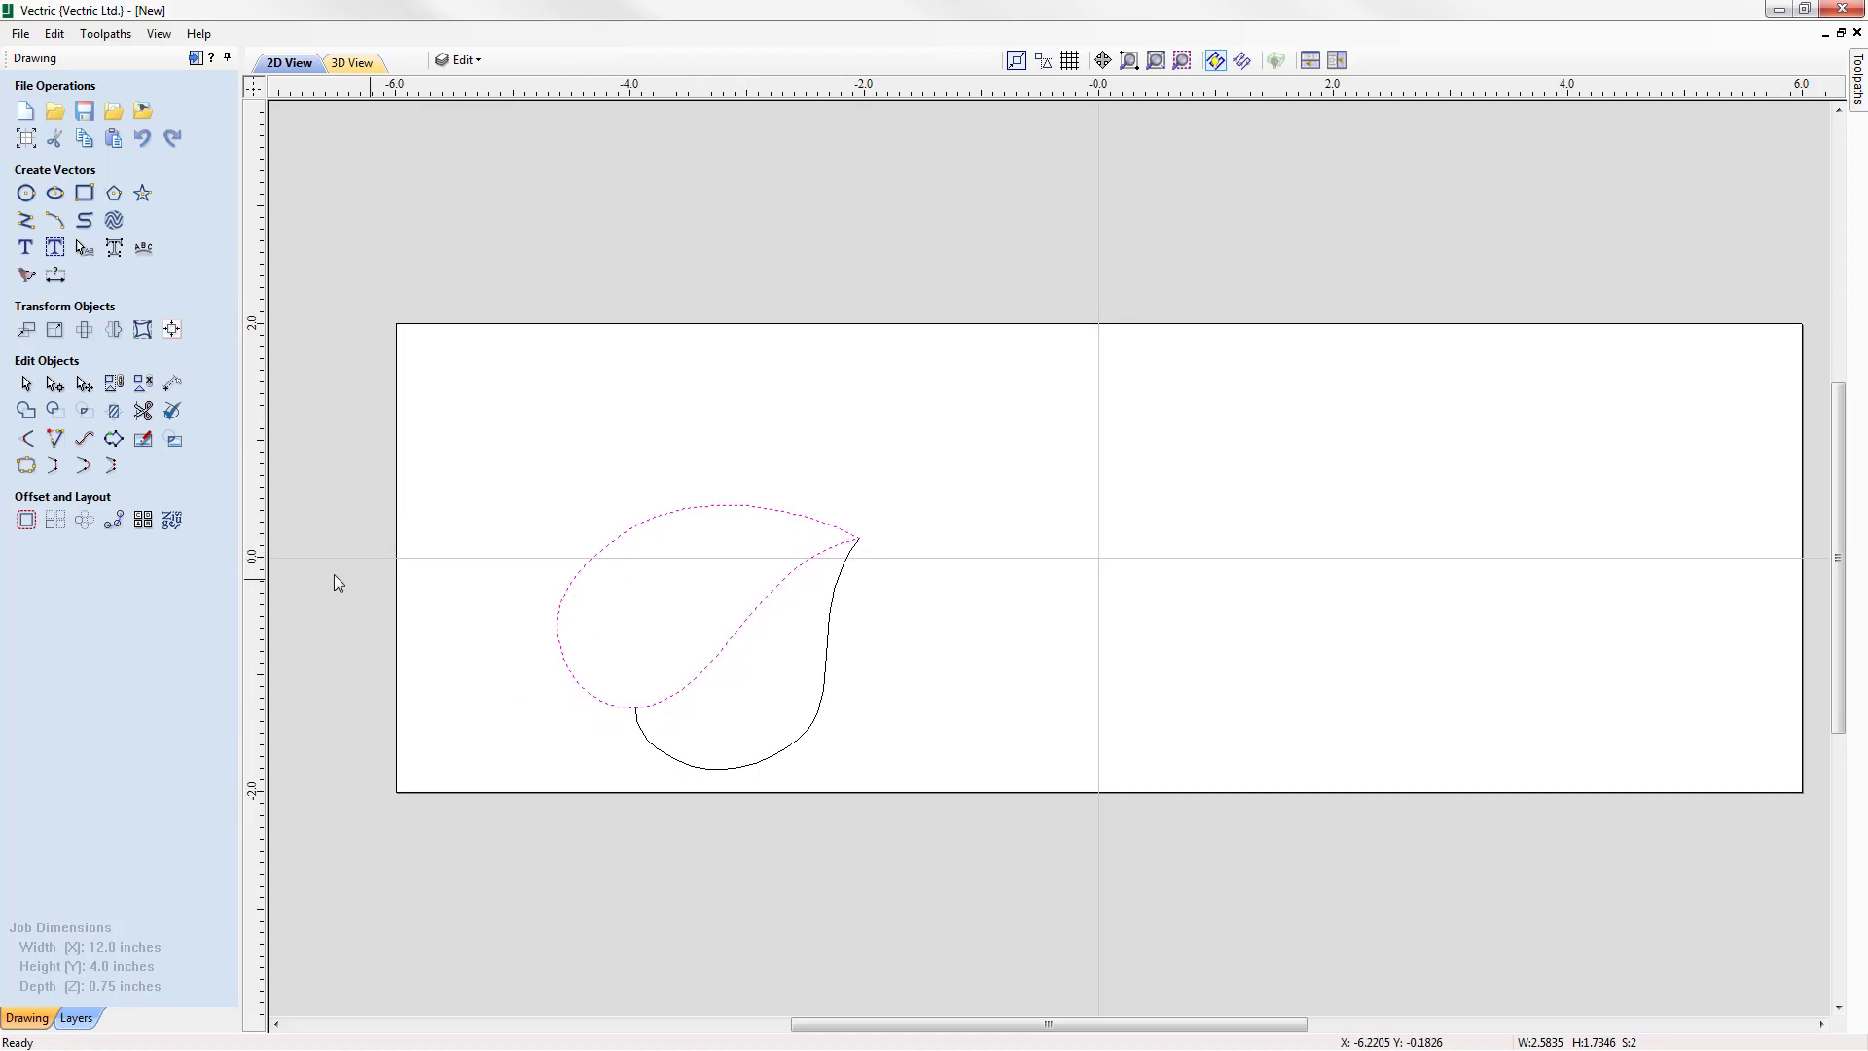
left_click(26, 467)
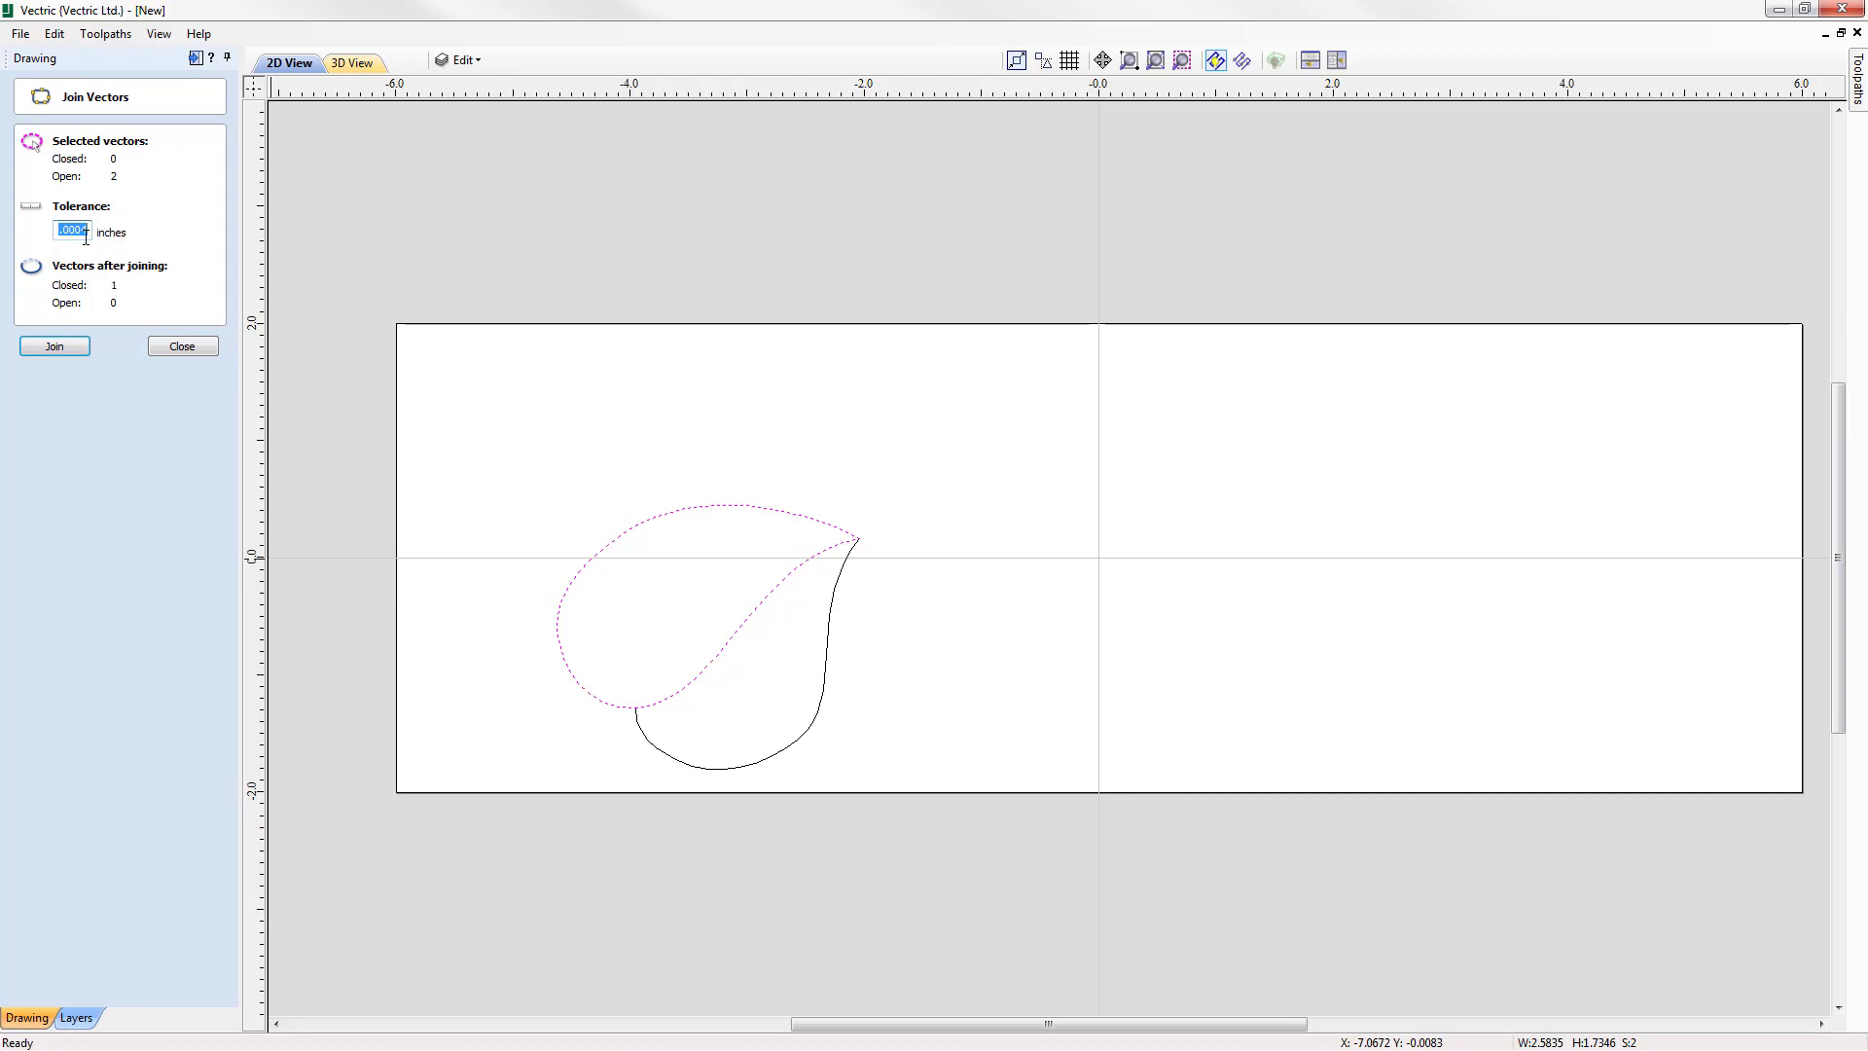
left_click(56, 347)
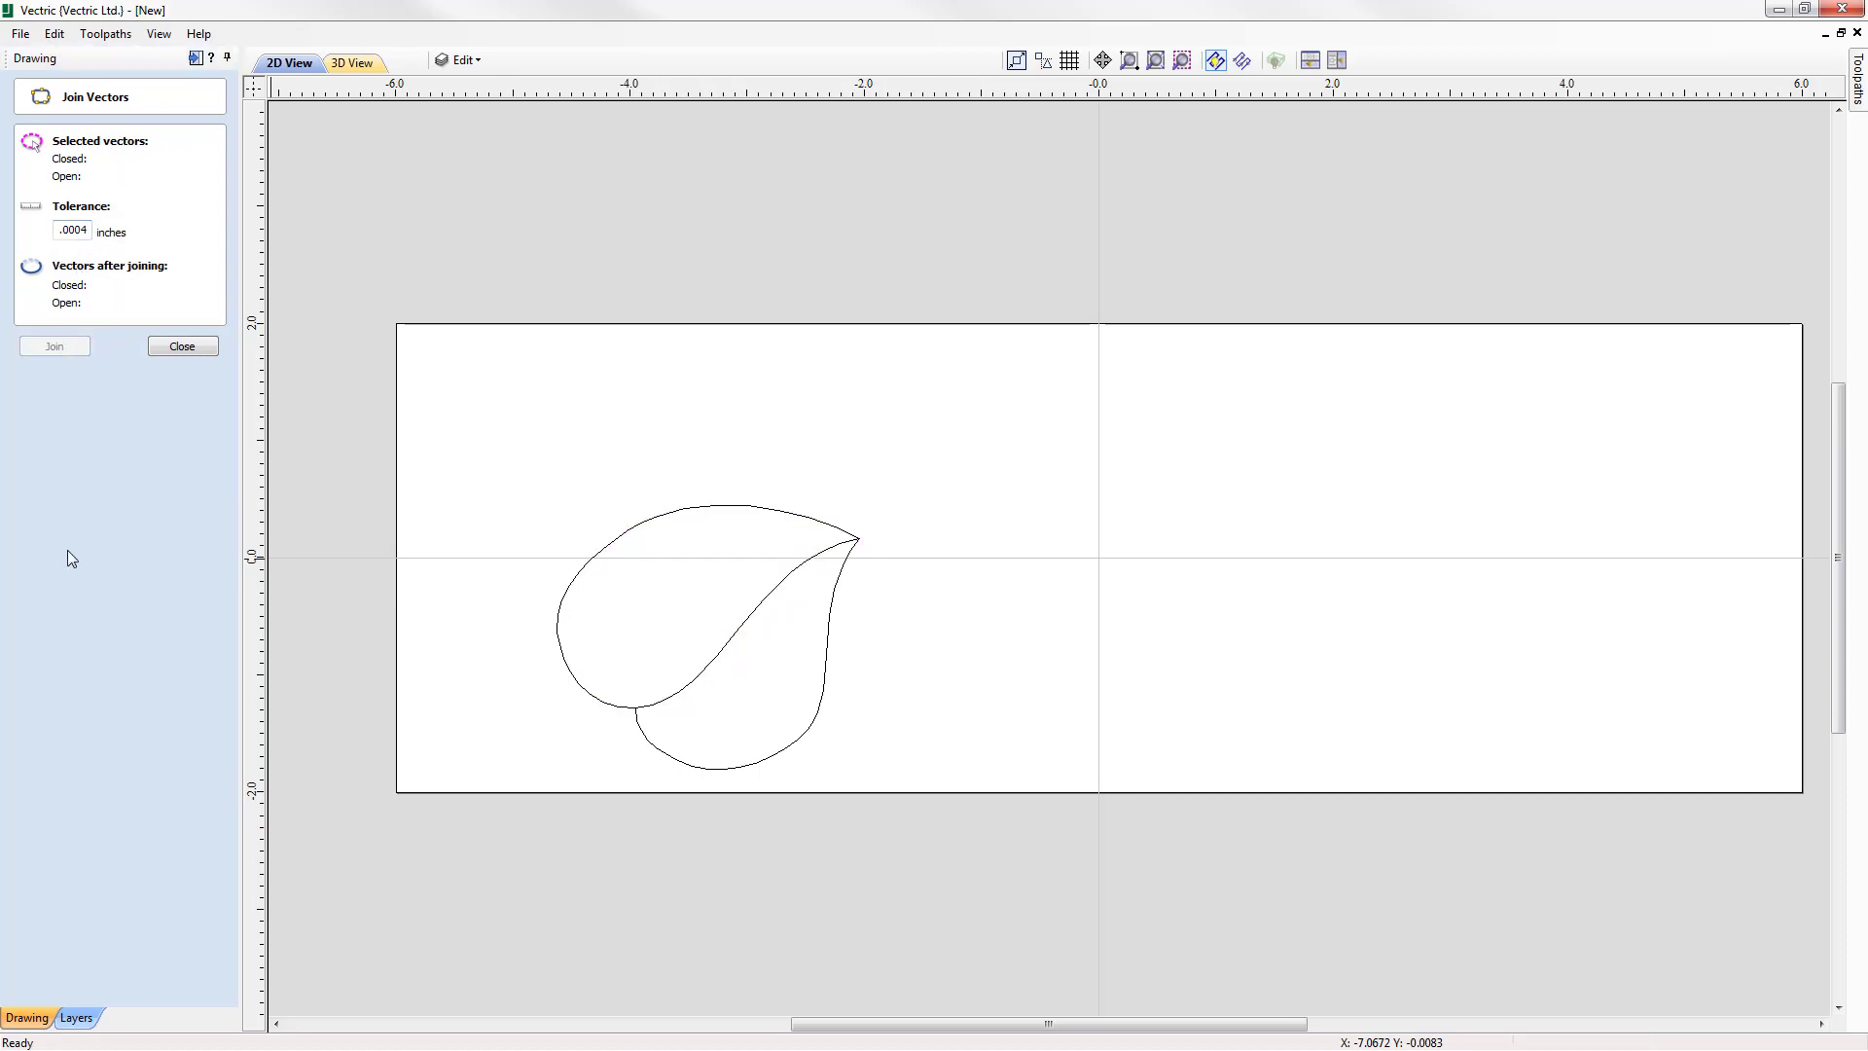
left_click(638, 521)
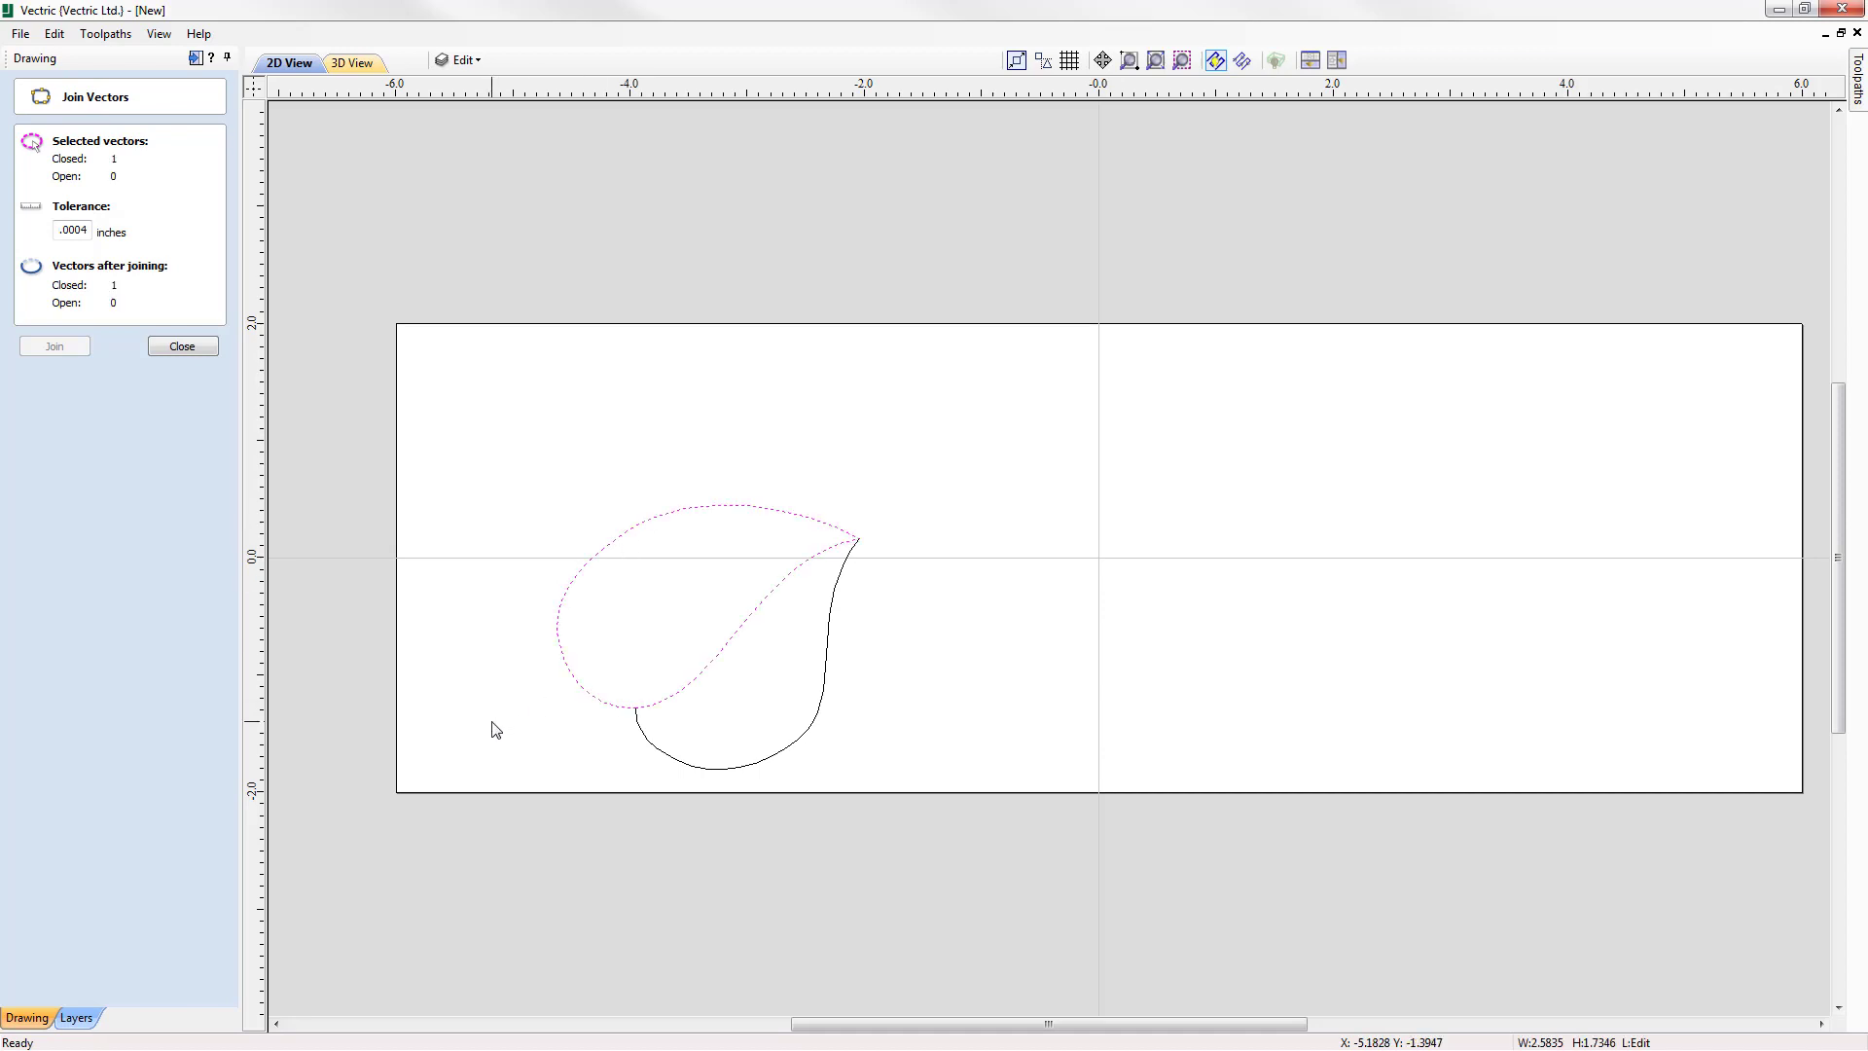
left_click(662, 652)
Paste the copied dividing curve in place and join it with the lower-right half of the leaf into a closed vector
right_click(663, 652)
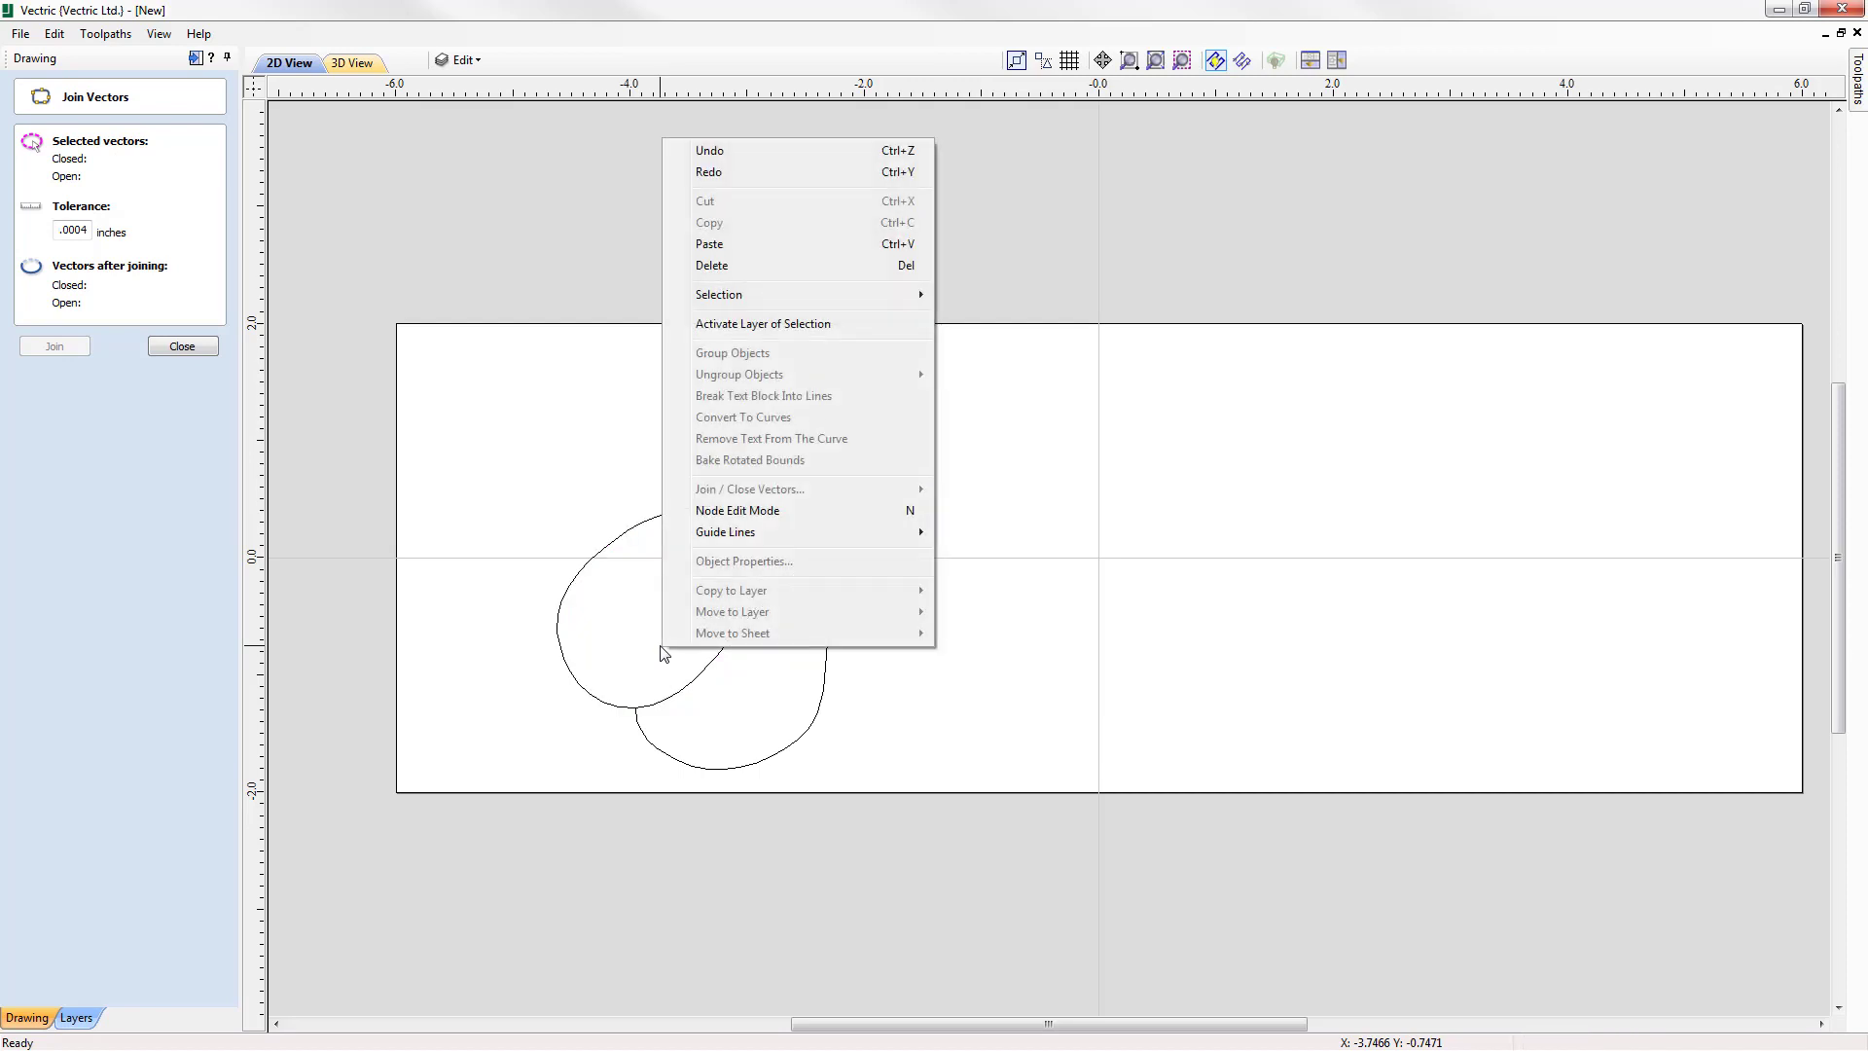
left_click(762, 244)
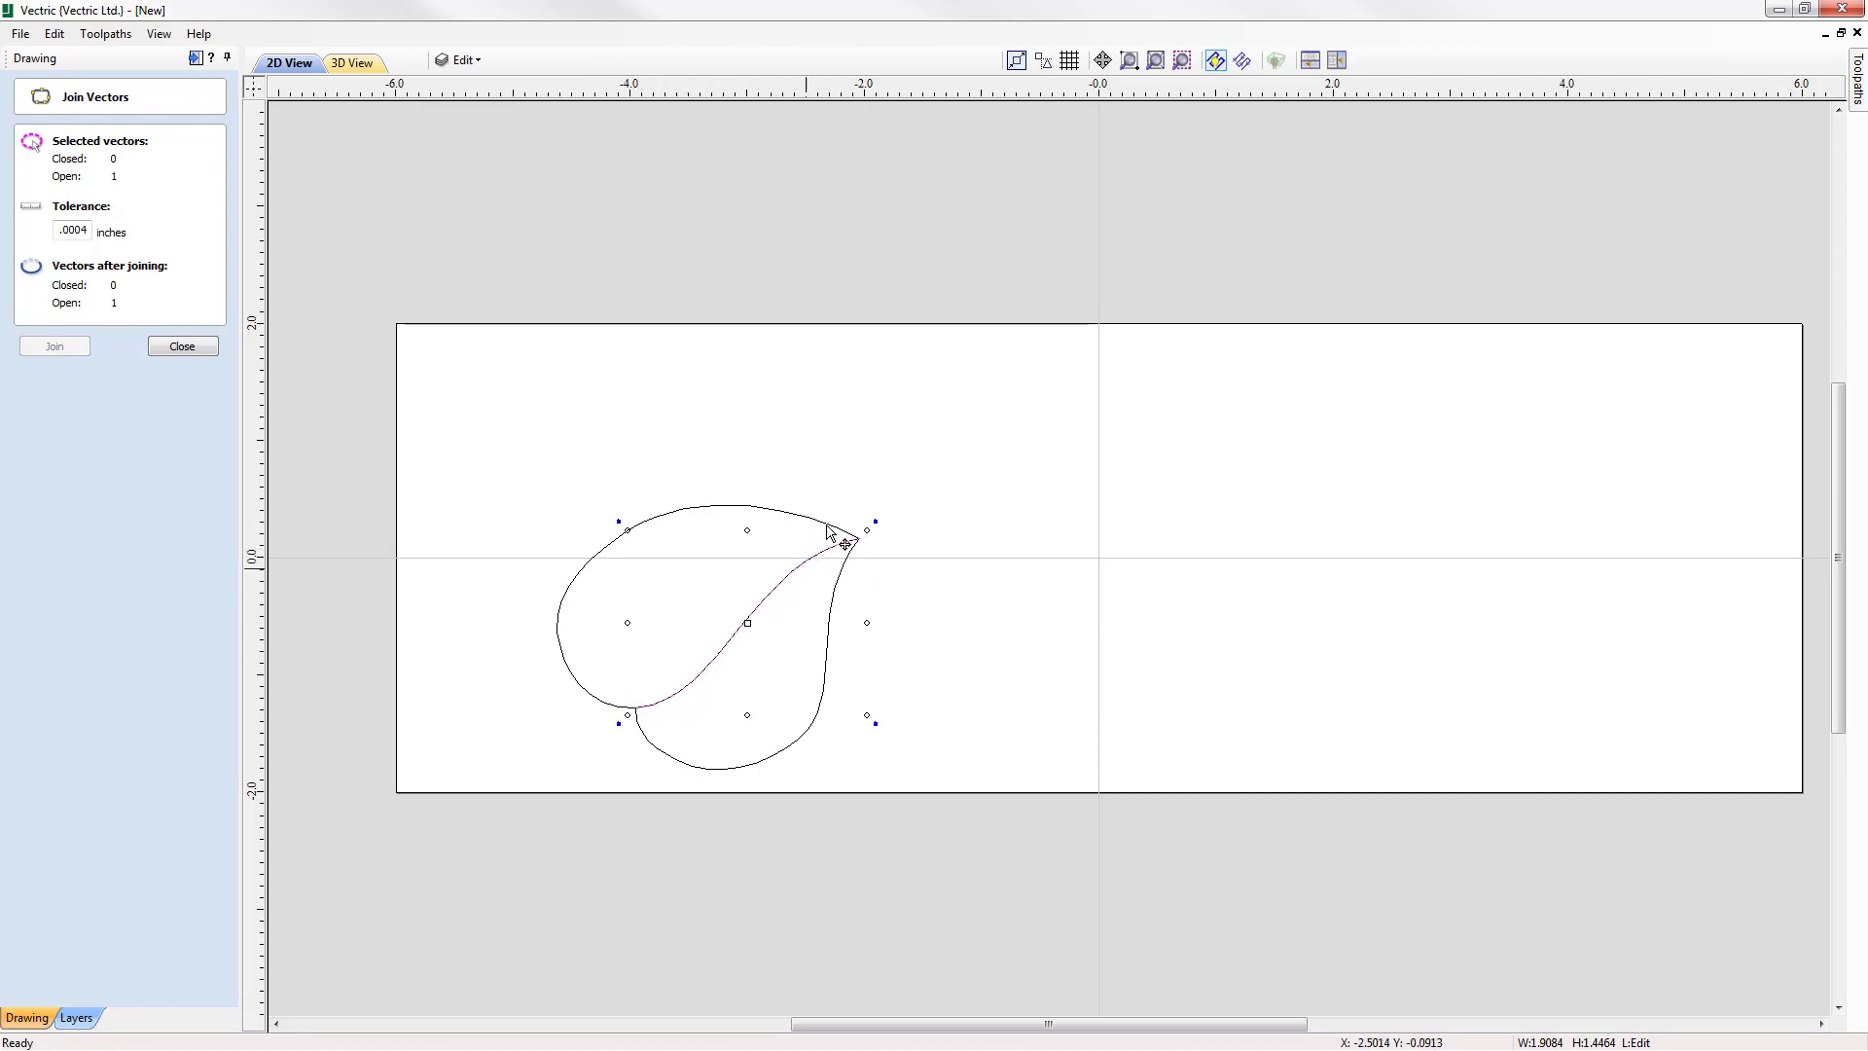
left_click(827, 652, "shift")
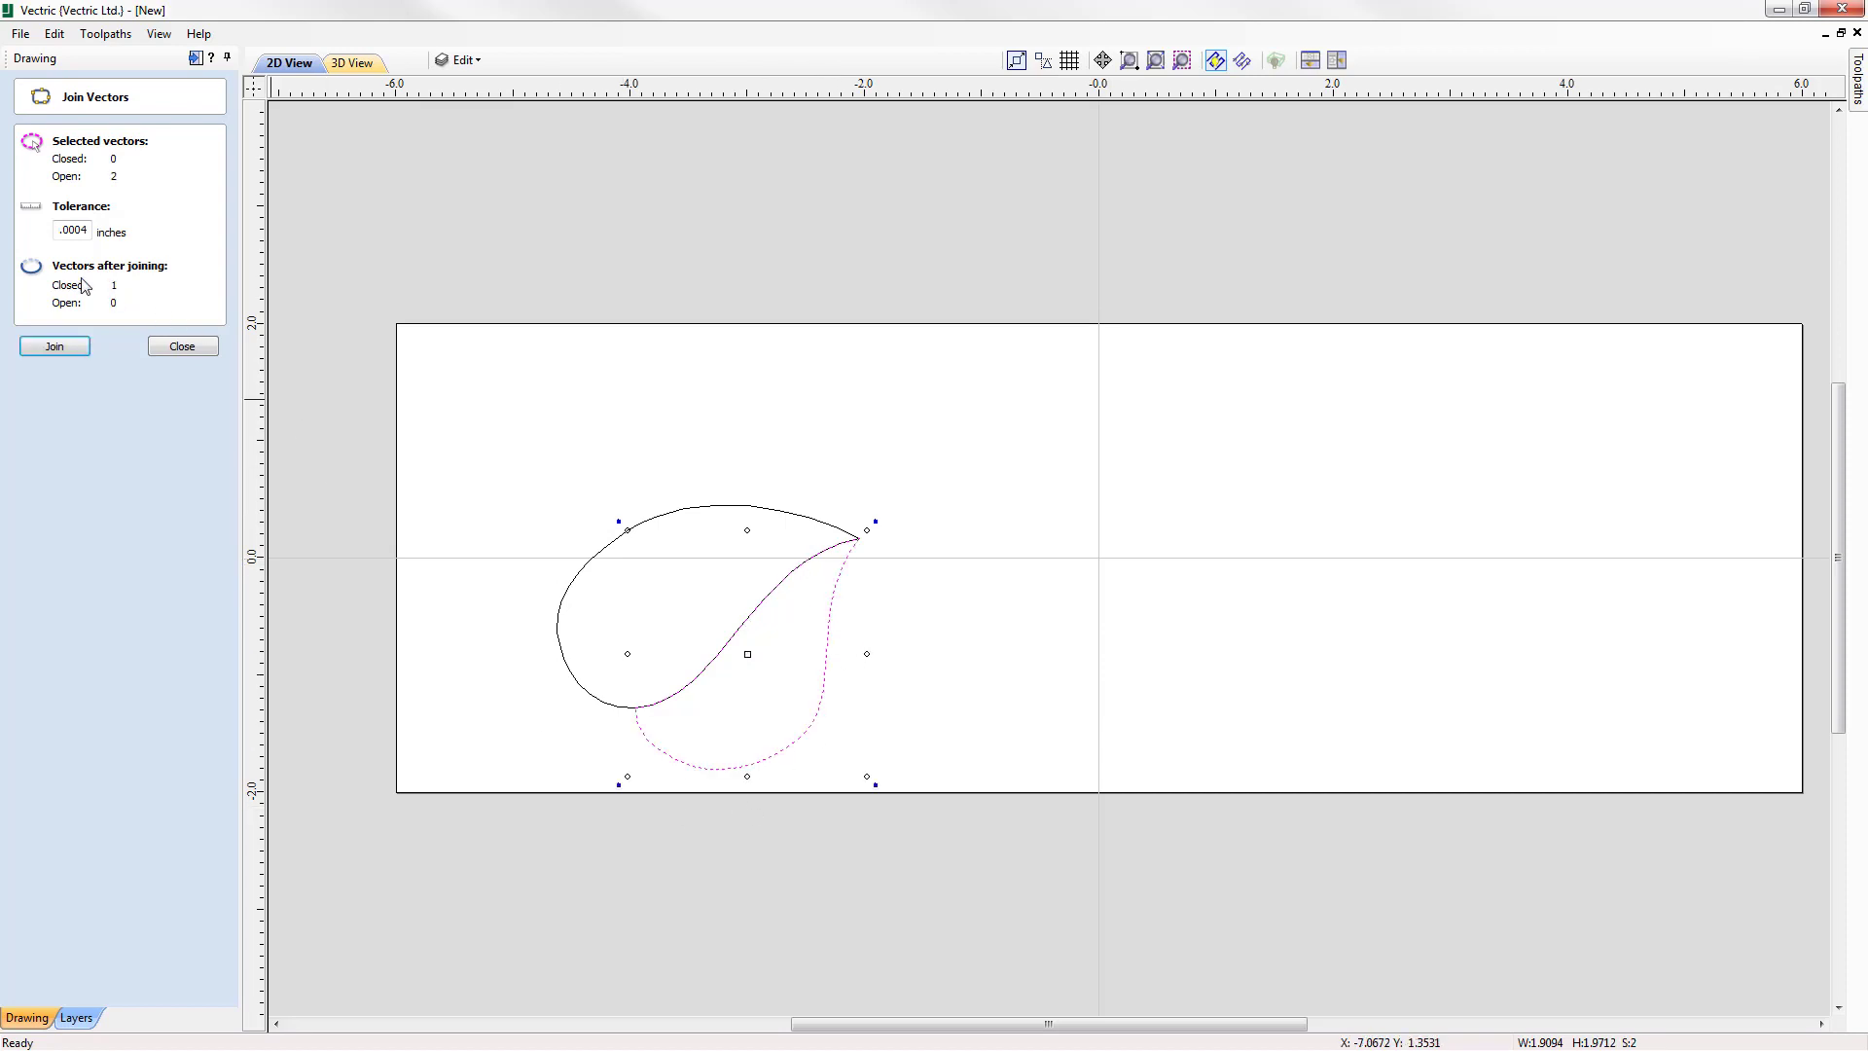
left_click(77, 351)
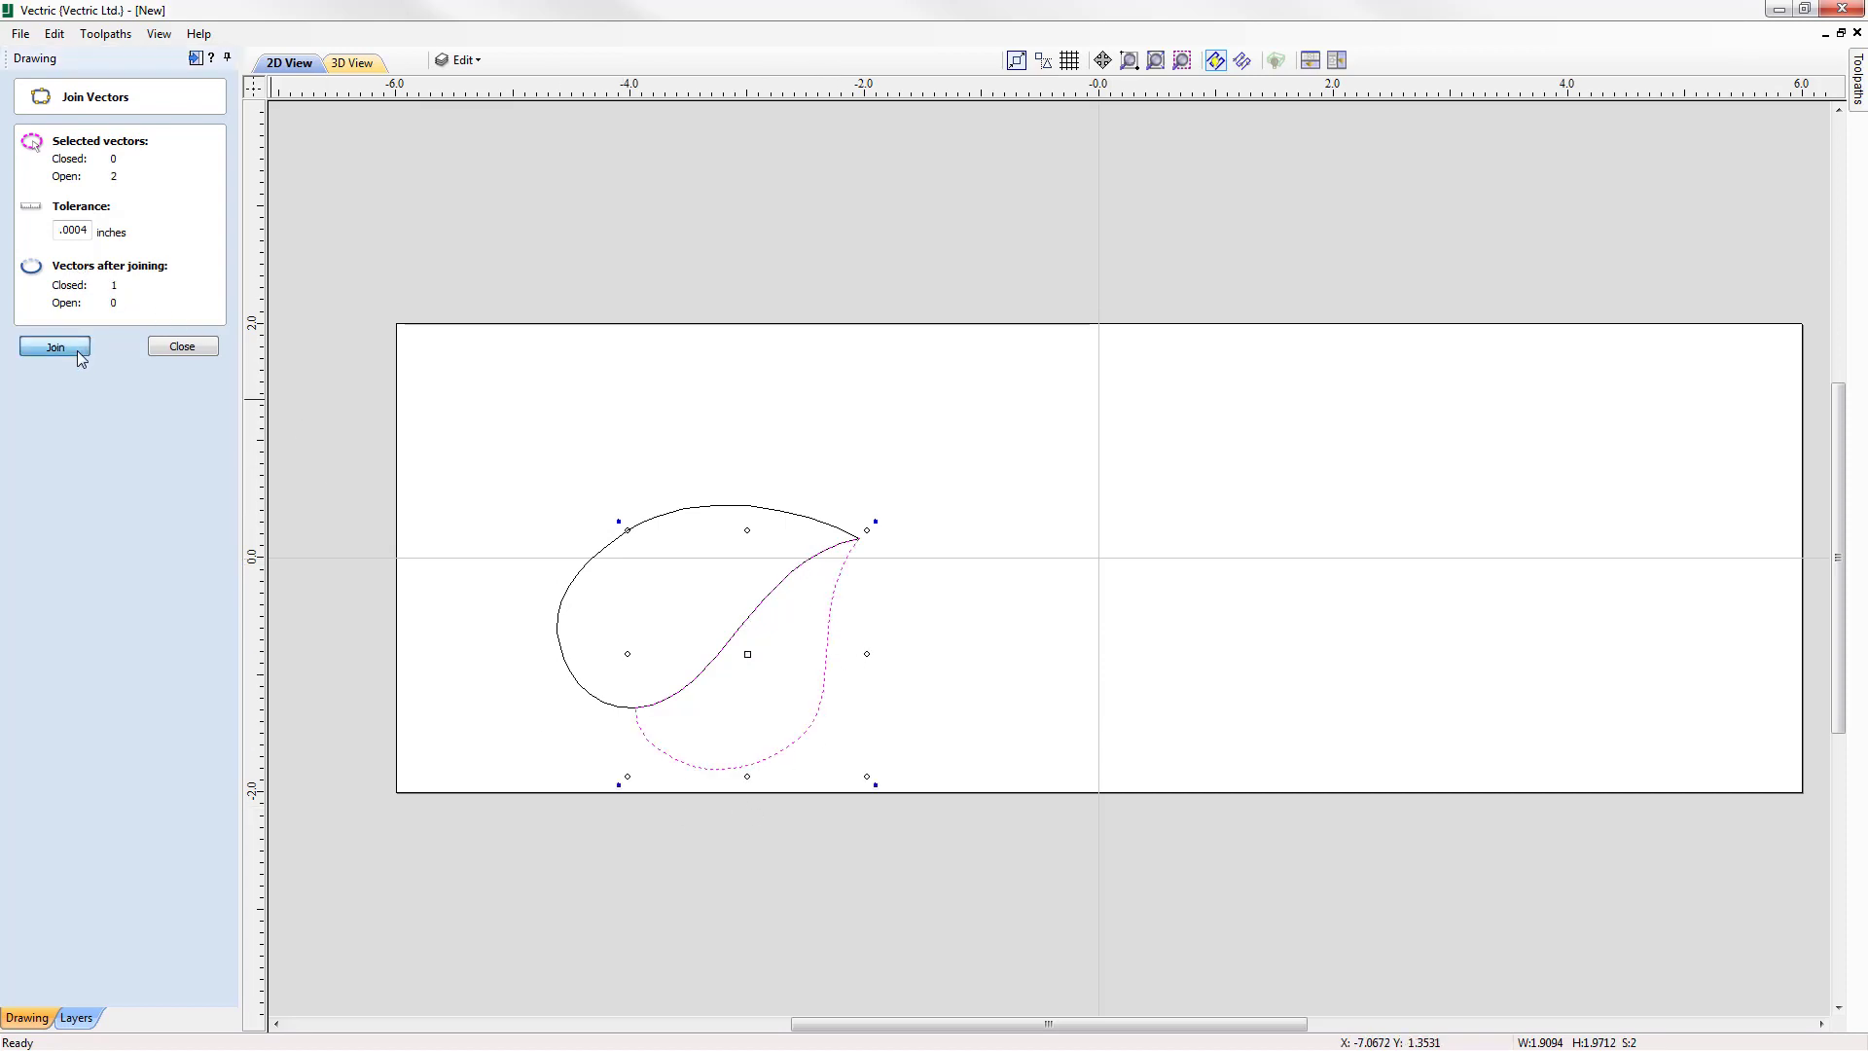
left_click(185, 347)
left_click(822, 552)
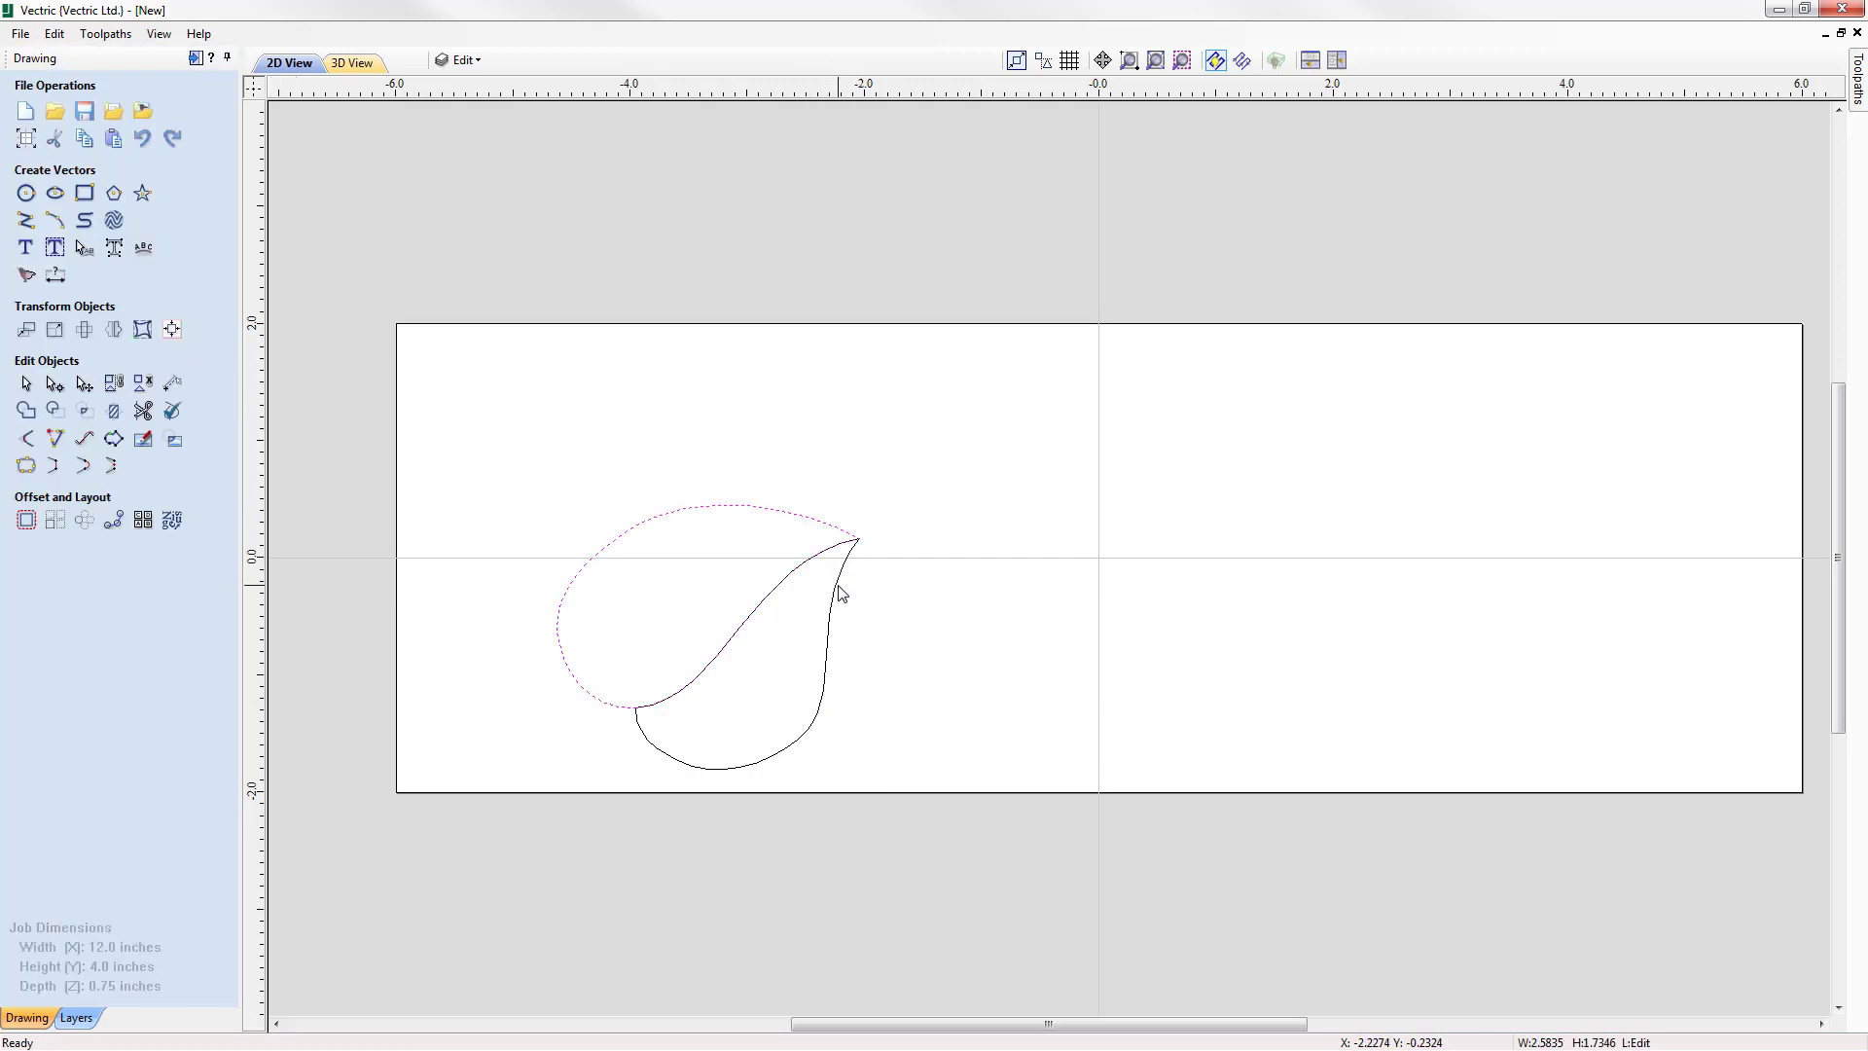
left_click(840, 591)
left_click(804, 526)
Make a scaled-down copy of the lower-right leaf shape inside it, about 1.35 by 1.39 inches
left_click(836, 590)
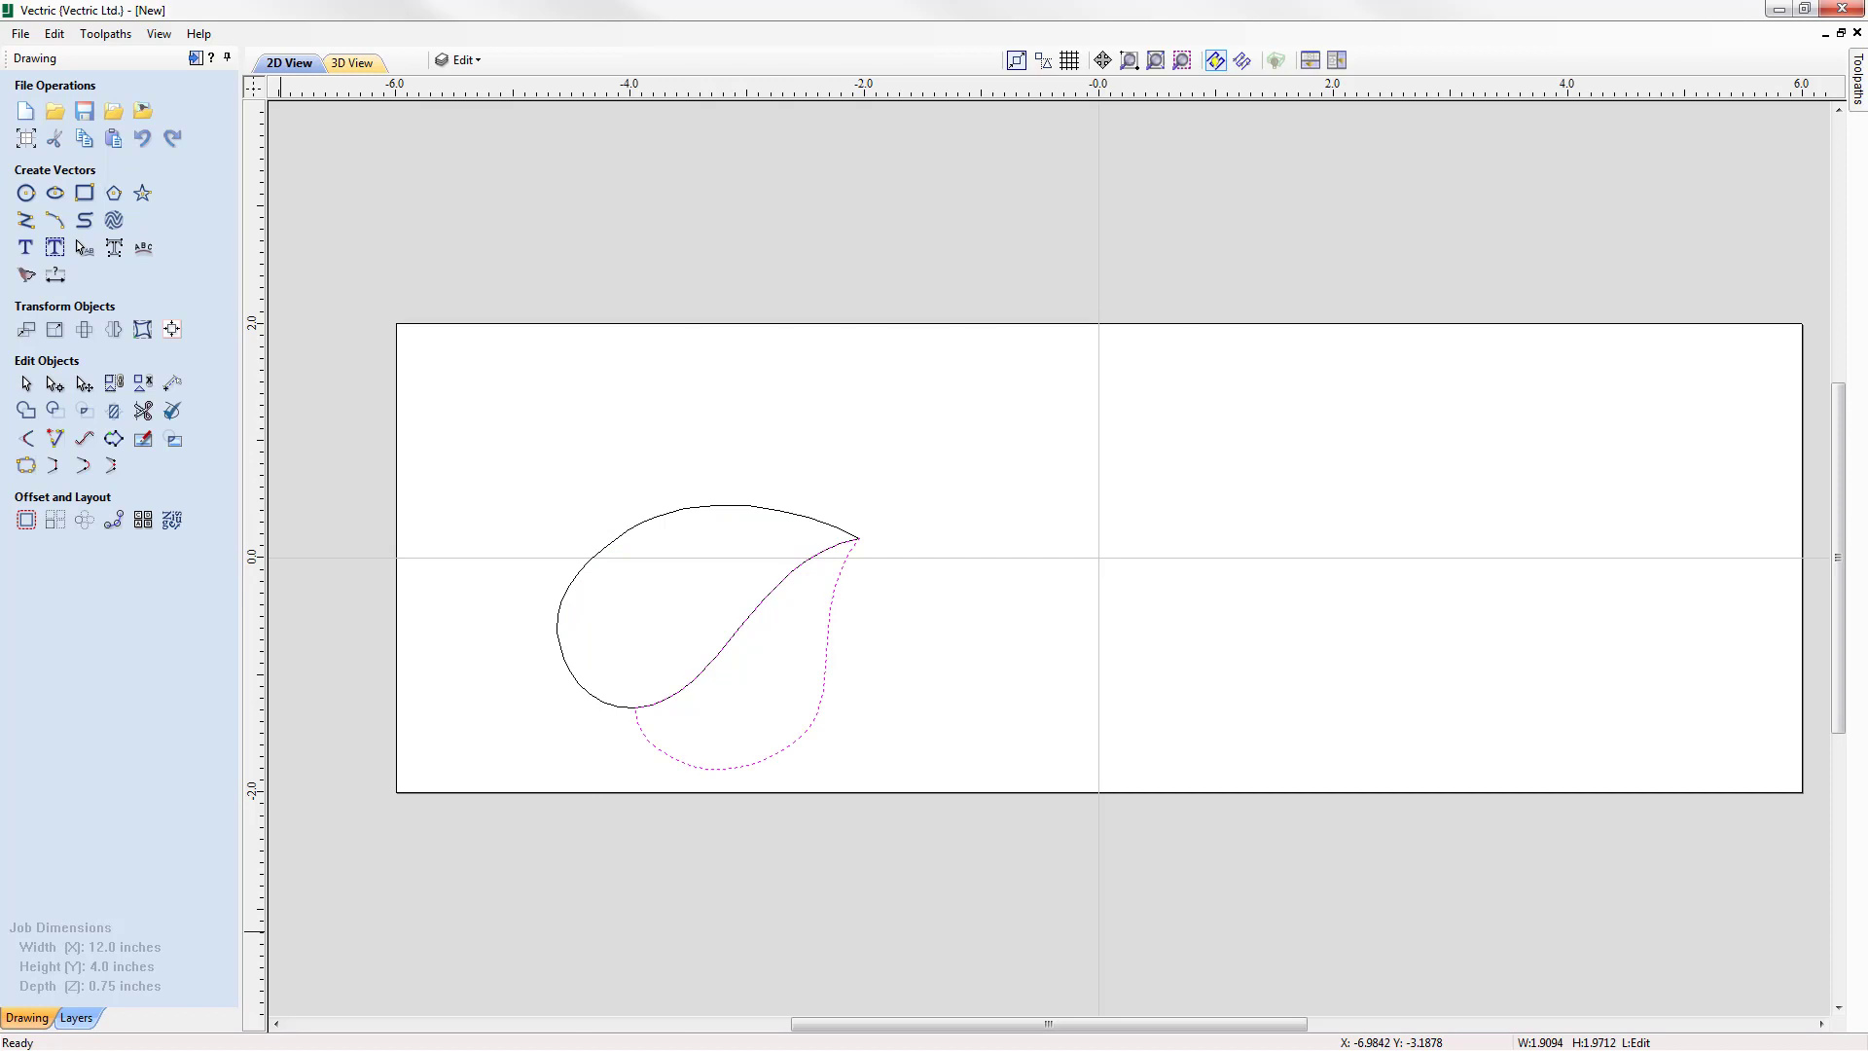
scroll(1049, 558, "up", 1)
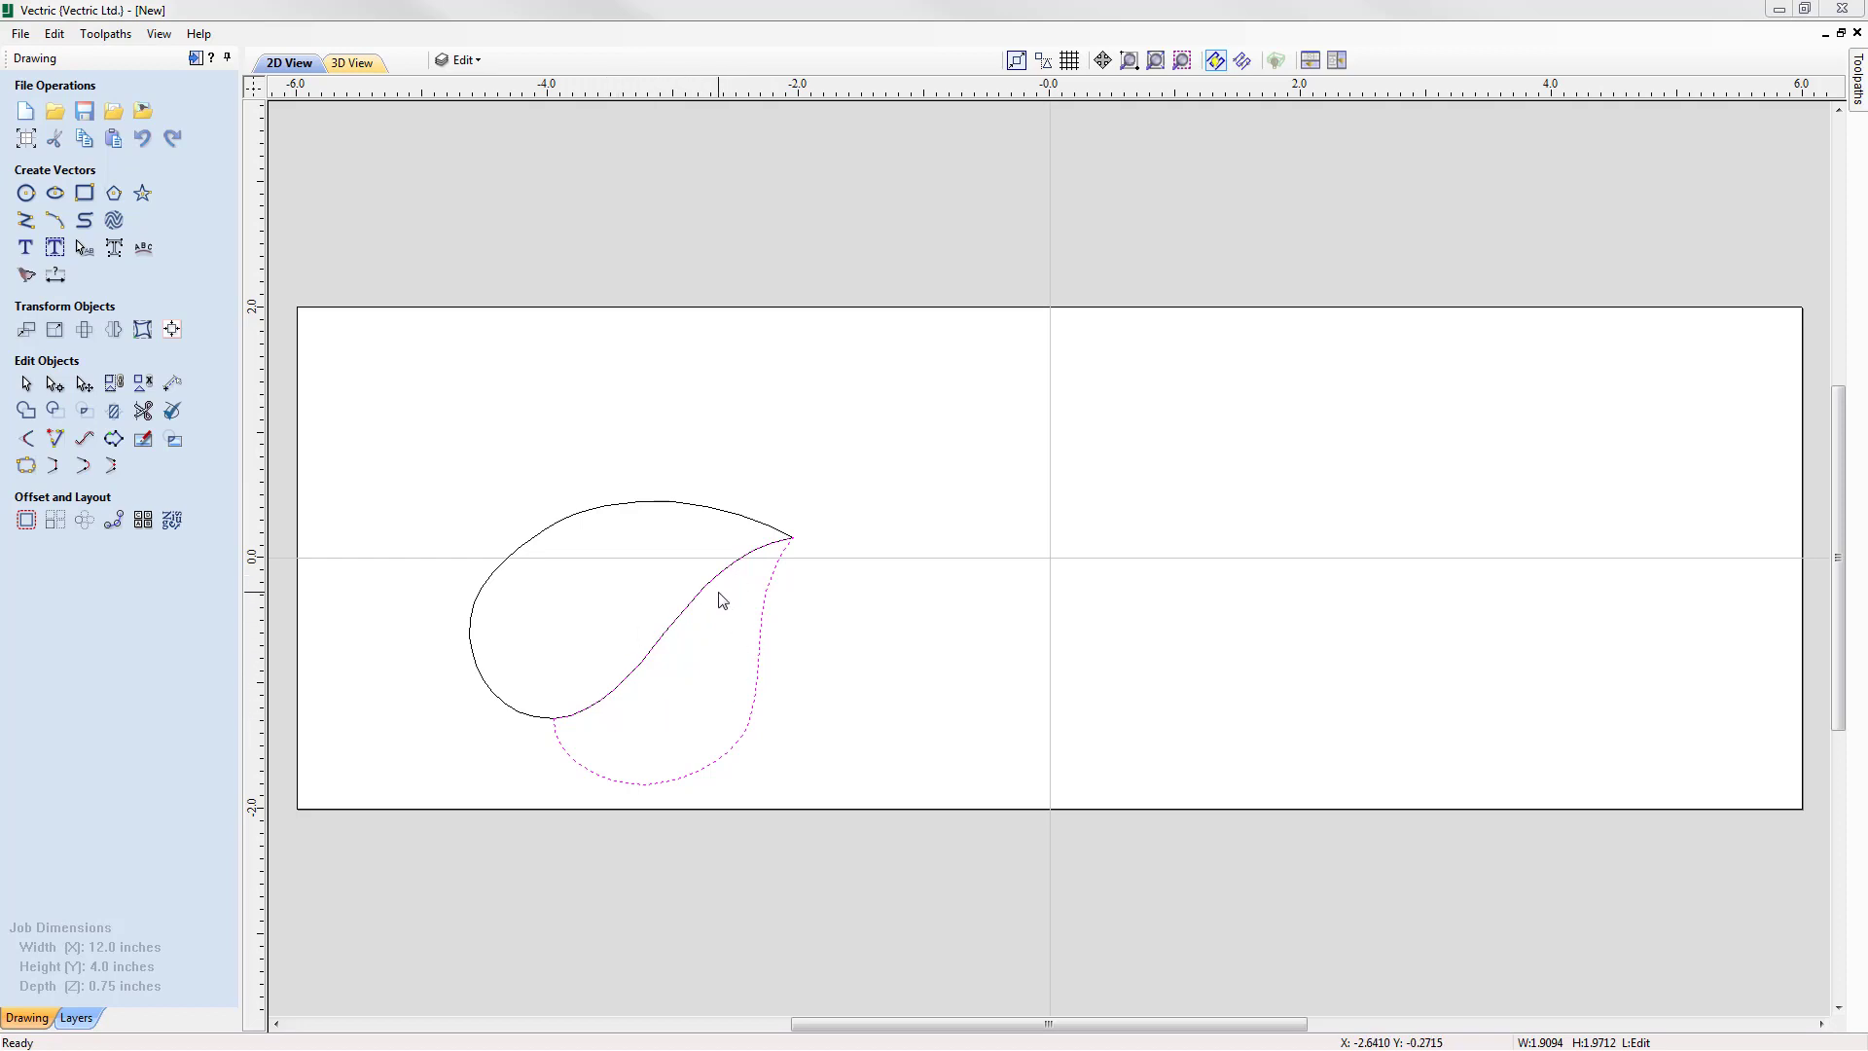
left_click(777, 576)
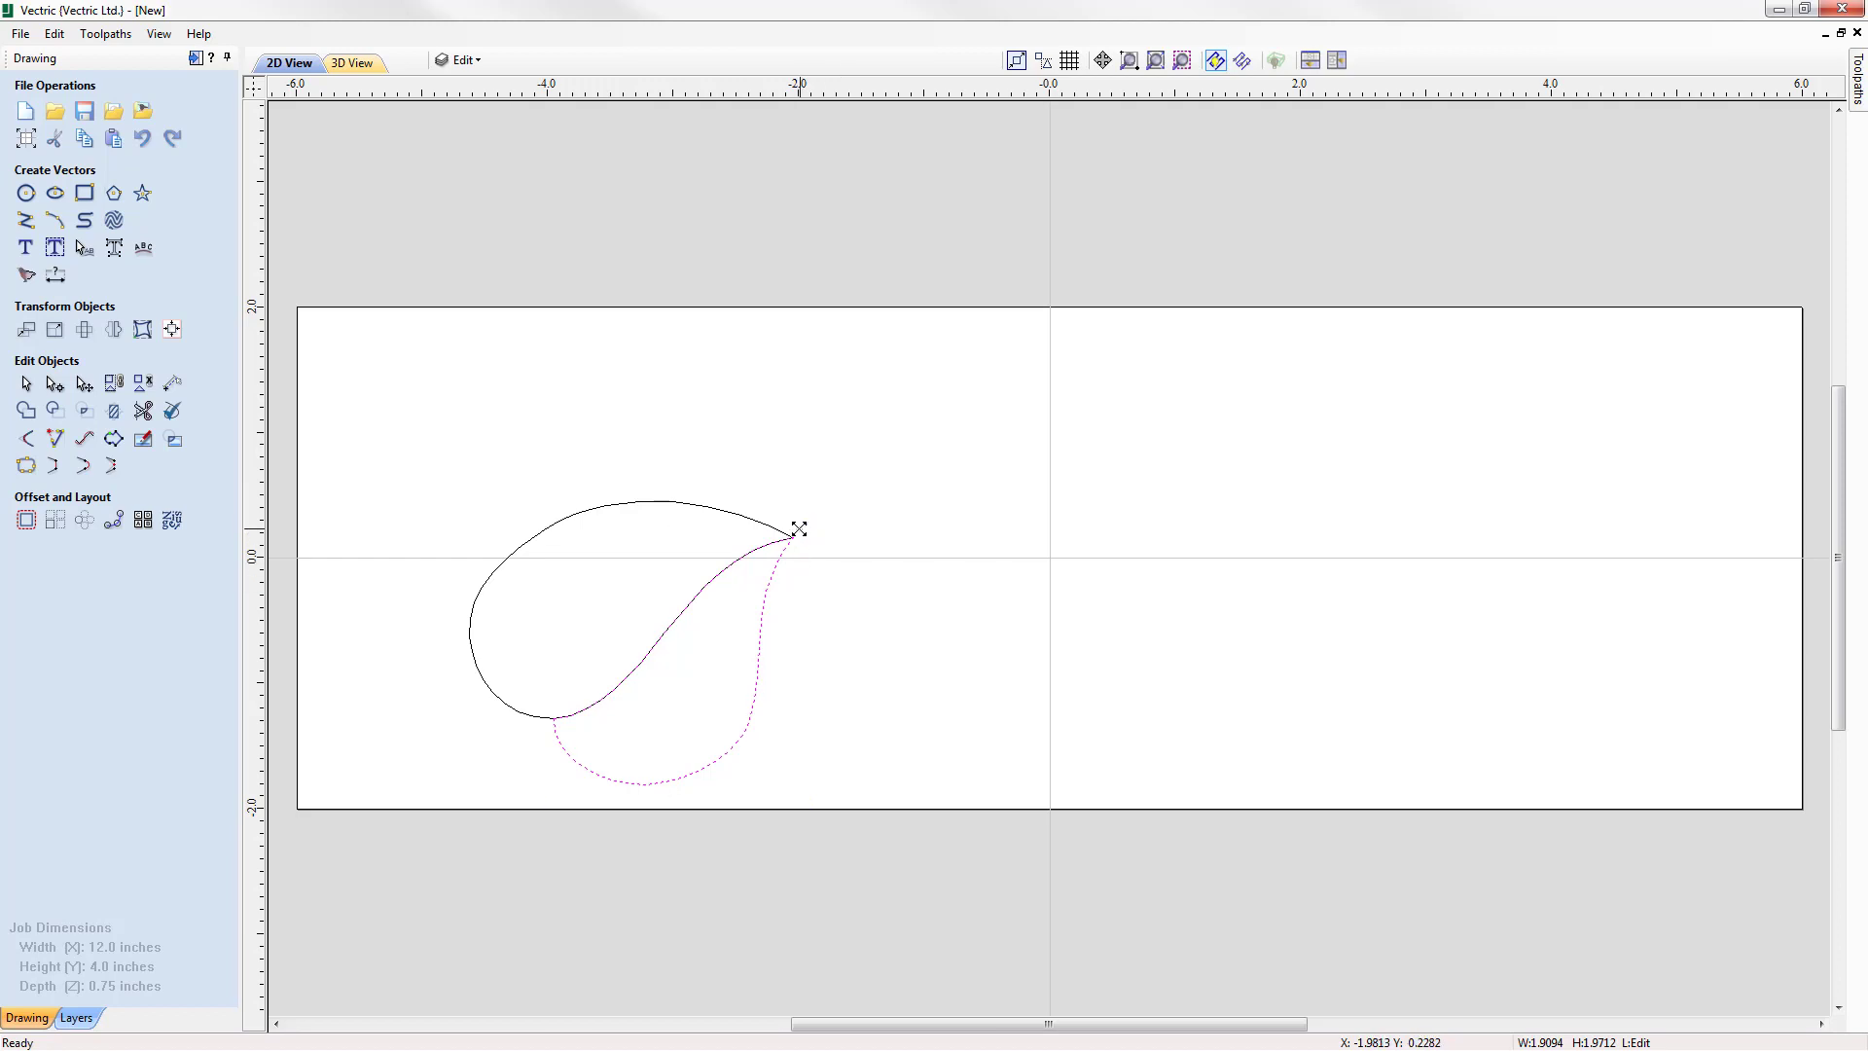
left_click_drag(799, 528, 759, 556)
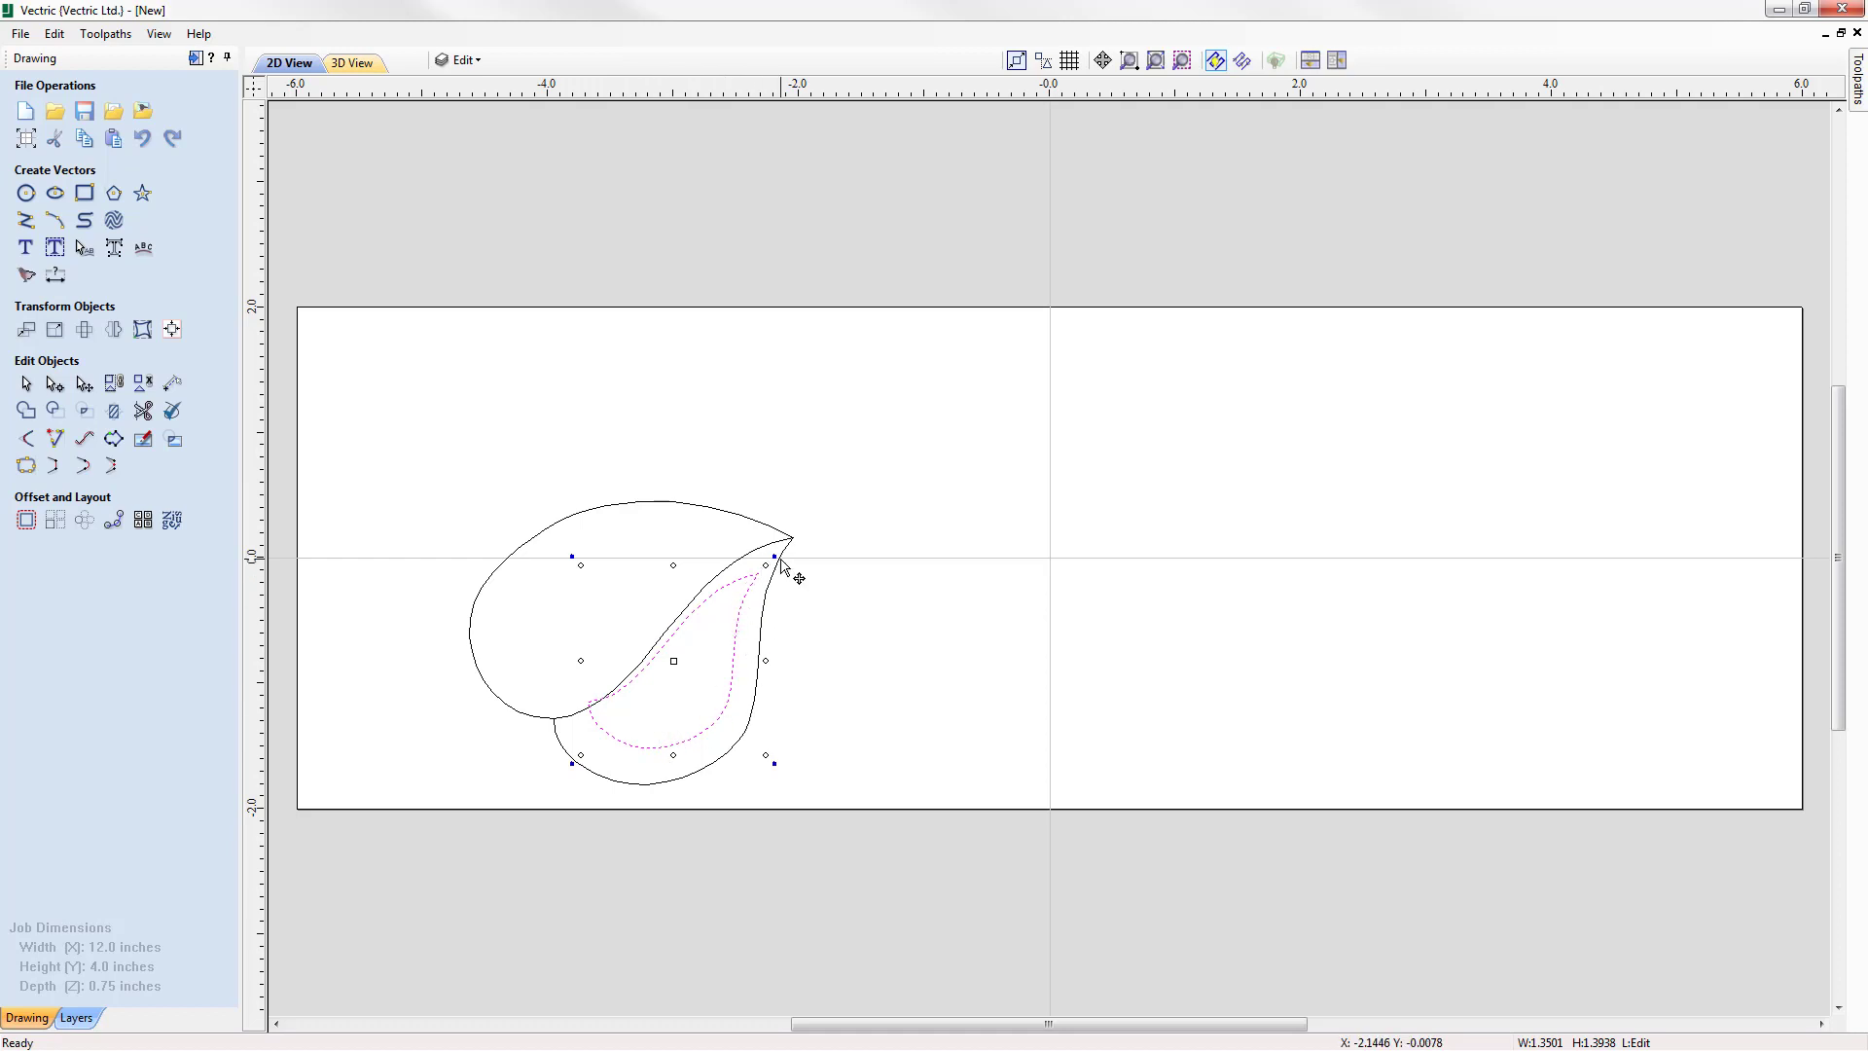
Rotate the smaller leaf copy slightly counterclockwise and move it so its tip lies near the dividing curve
left_click_drag(775, 556, 769, 552)
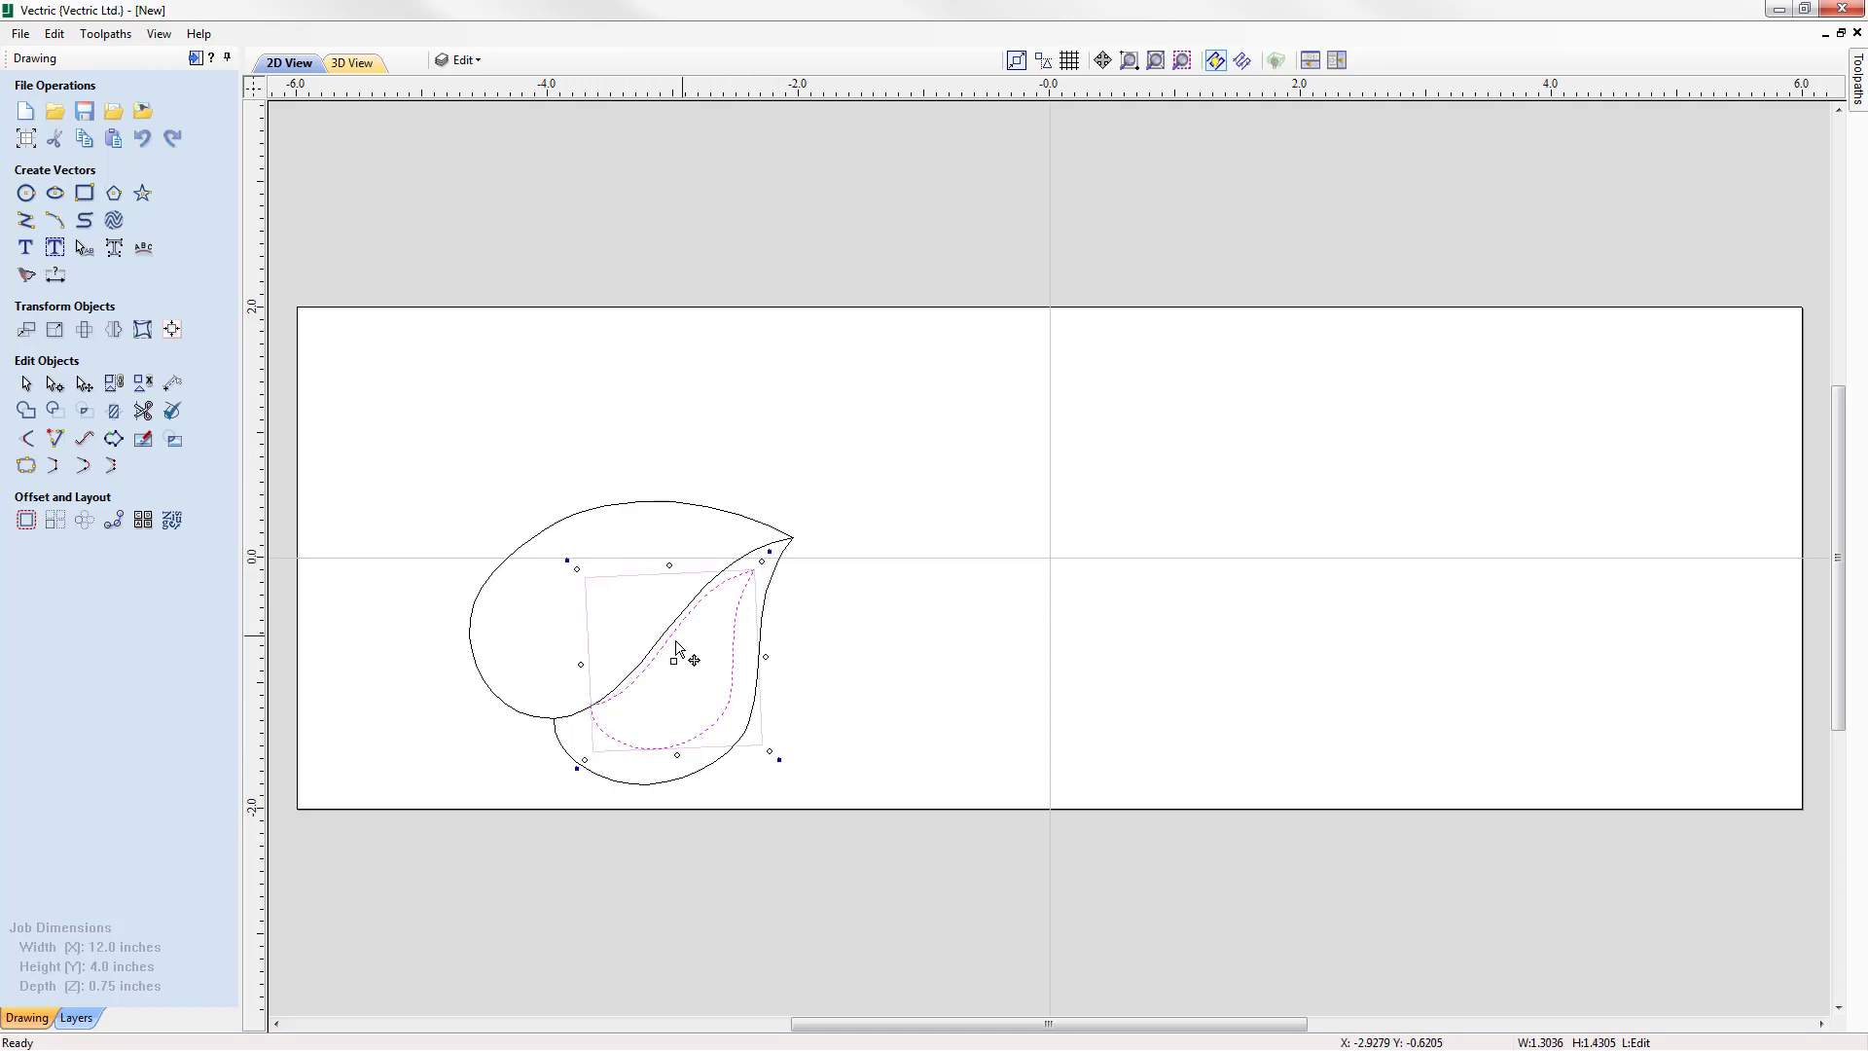
left_click_drag(679, 652, 669, 653)
scroll(632, 637, "up", 3)
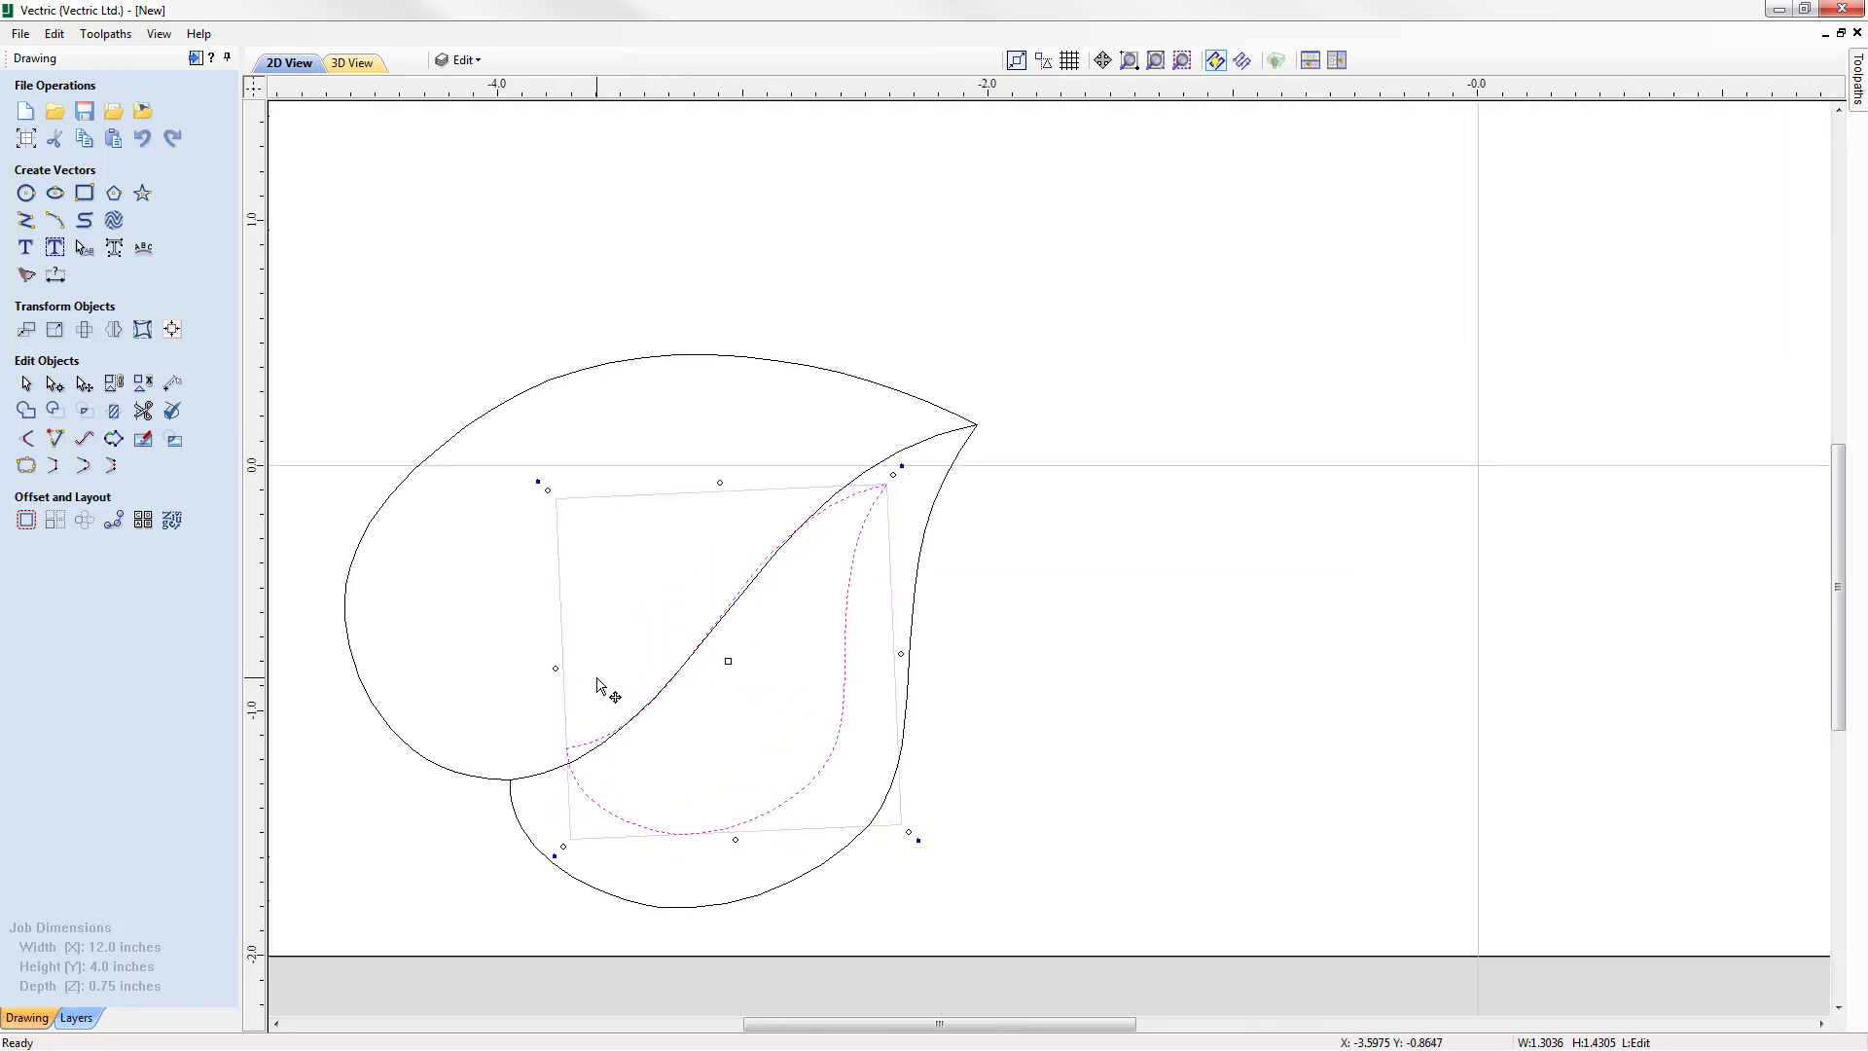
scroll(600, 686, "up", 1)
left_click_drag(970, 422, 963, 409)
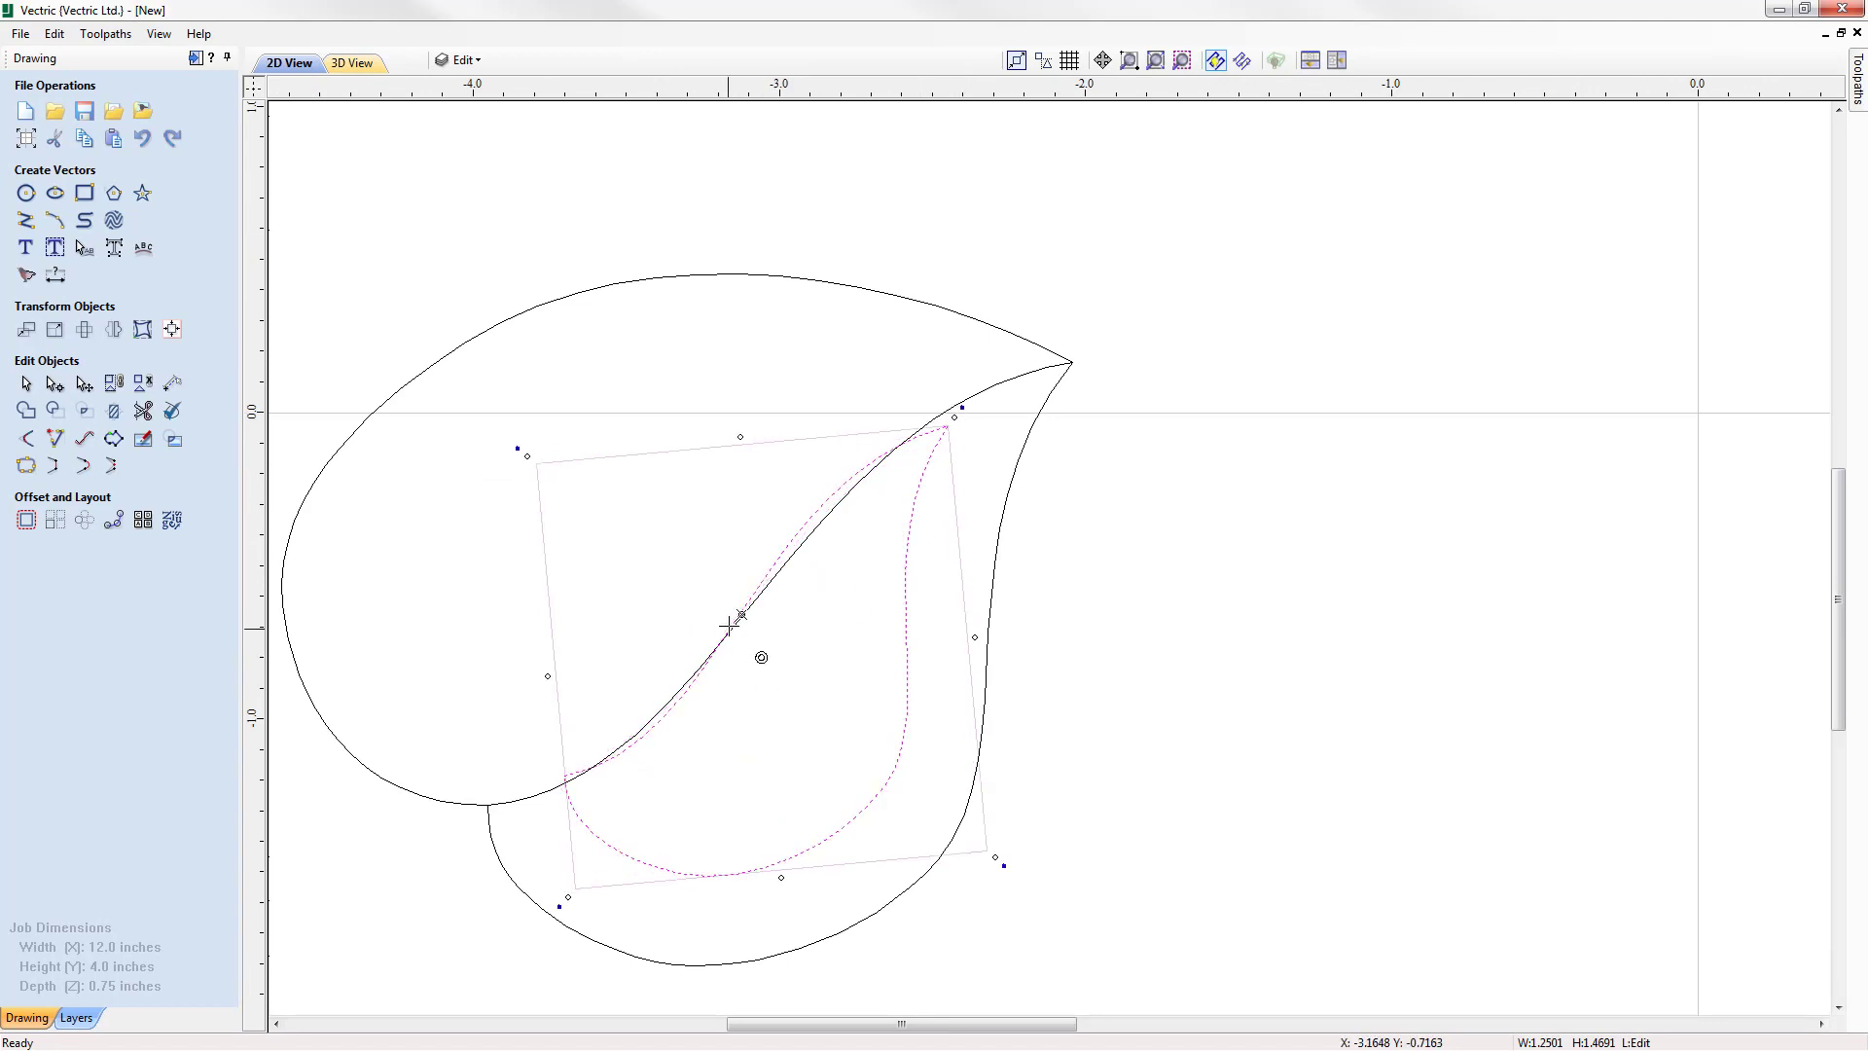
left_click_drag(730, 626, 731, 606)
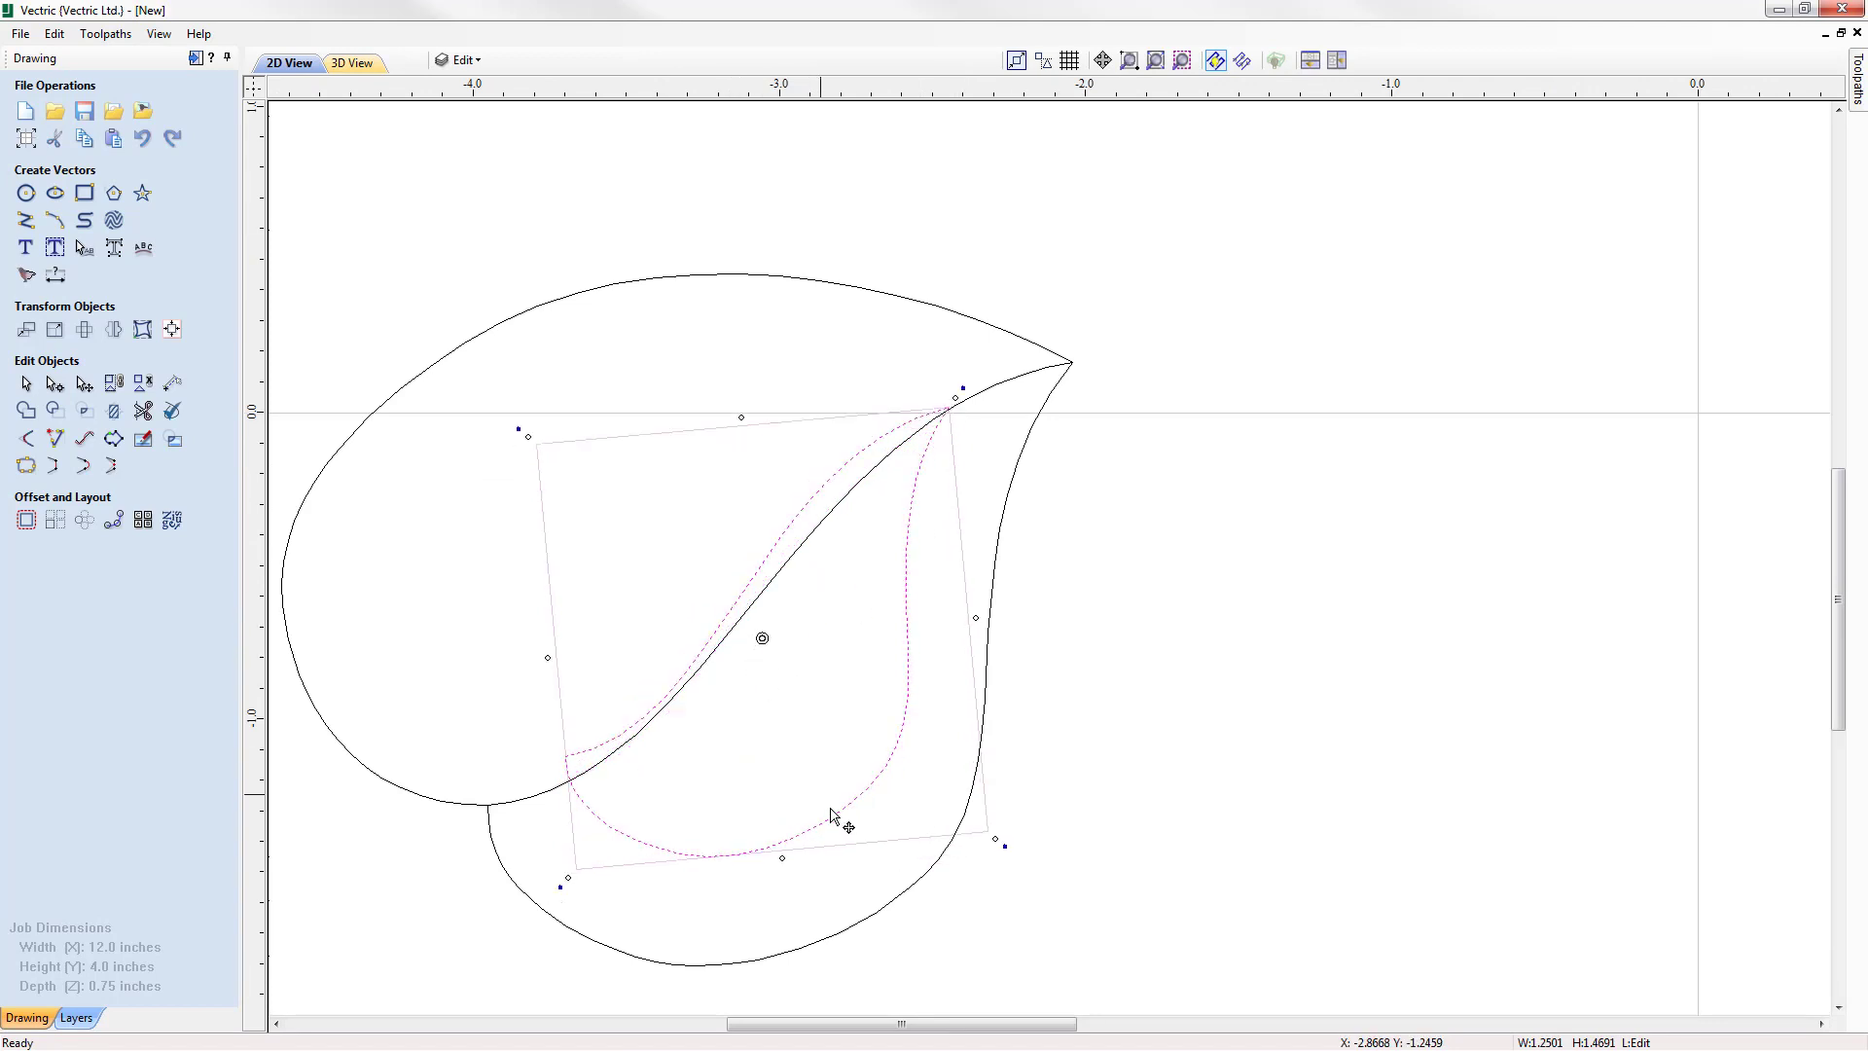
scroll(828, 845, "down", 3)
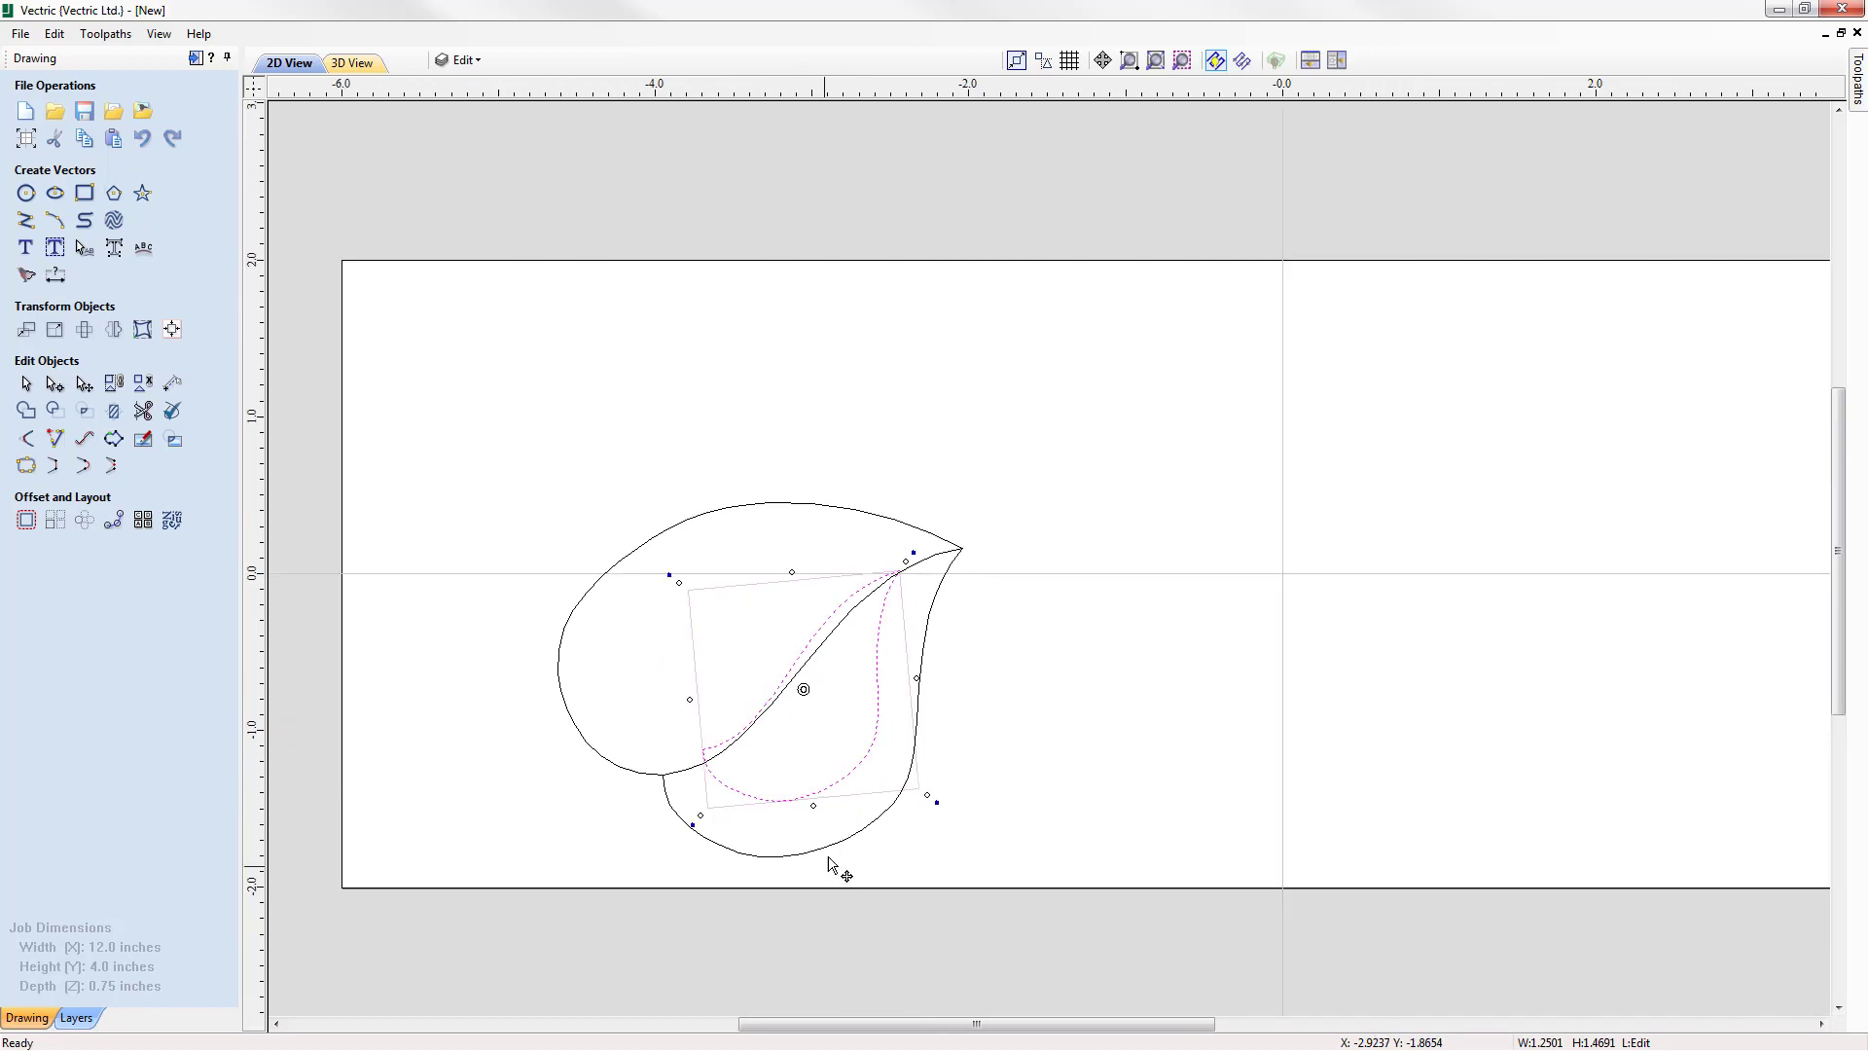
Nudge the smaller leaf copy left and down to align its tip with the dividing curve, and deselect it
left_click(1056, 839)
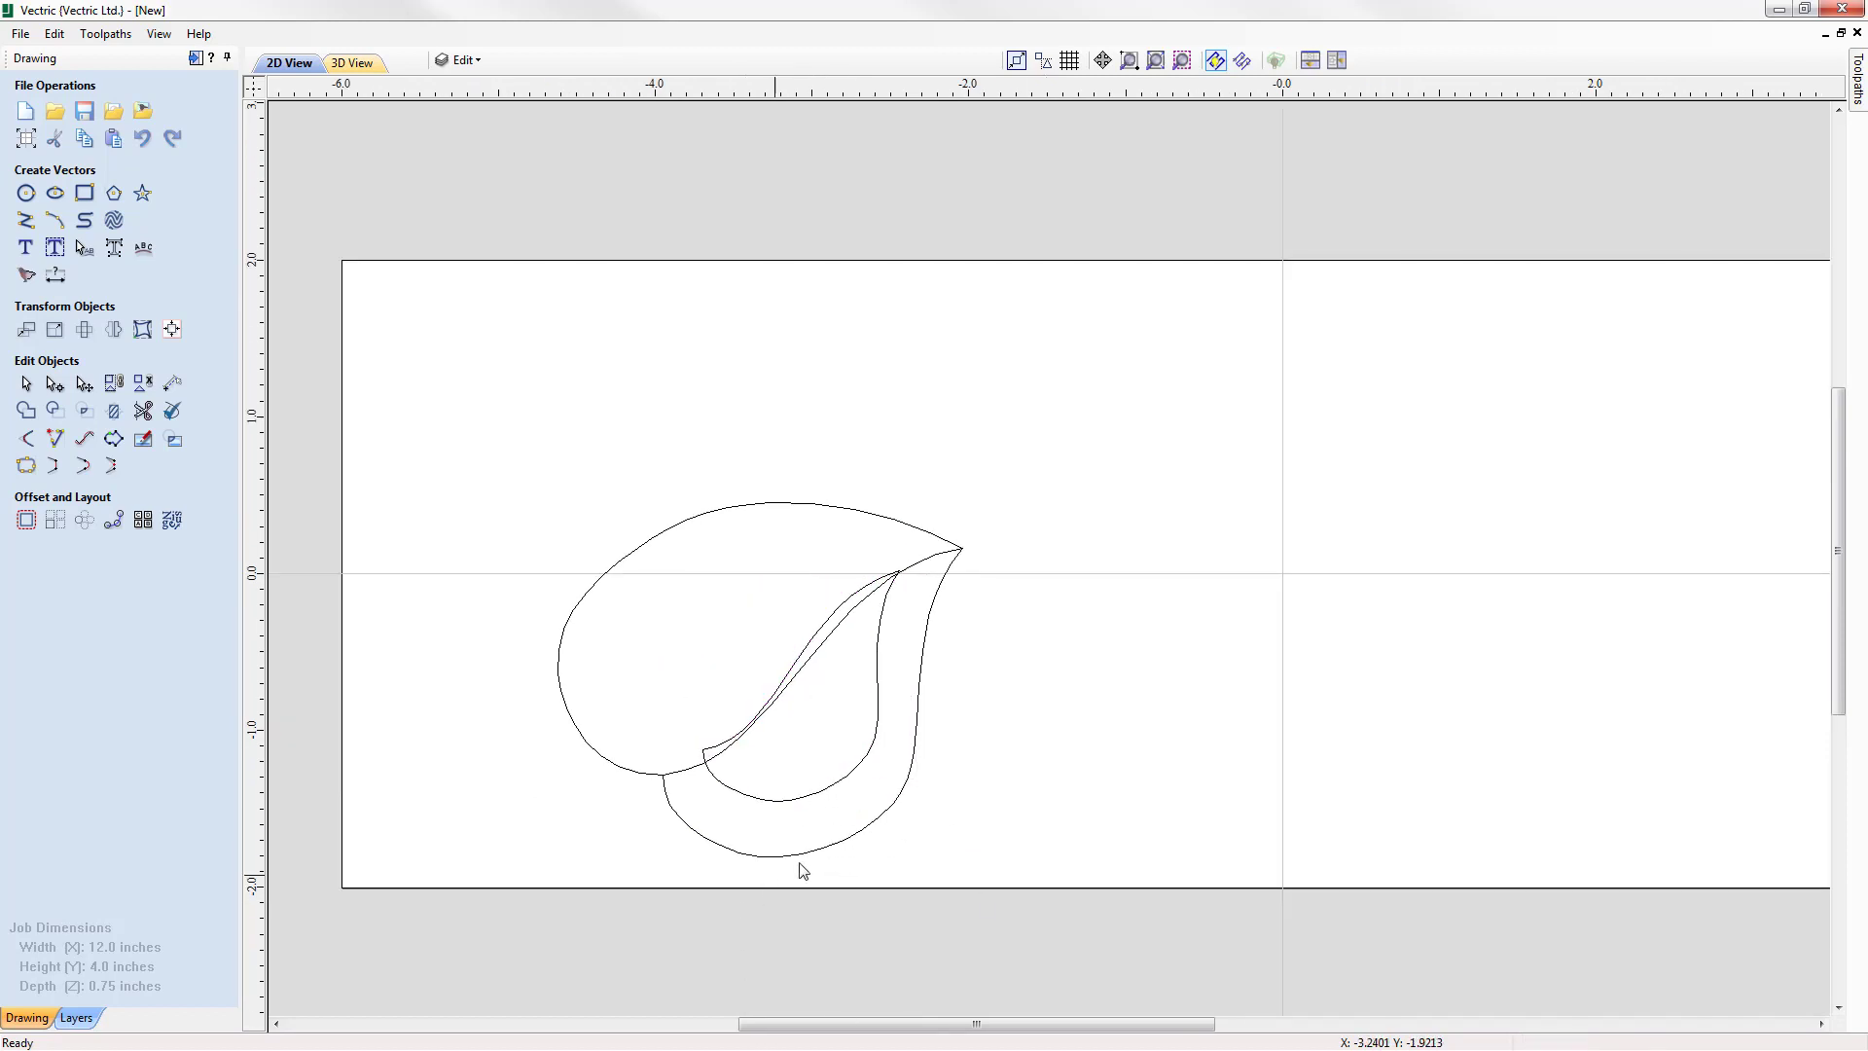
left_click(790, 807)
key("Left")
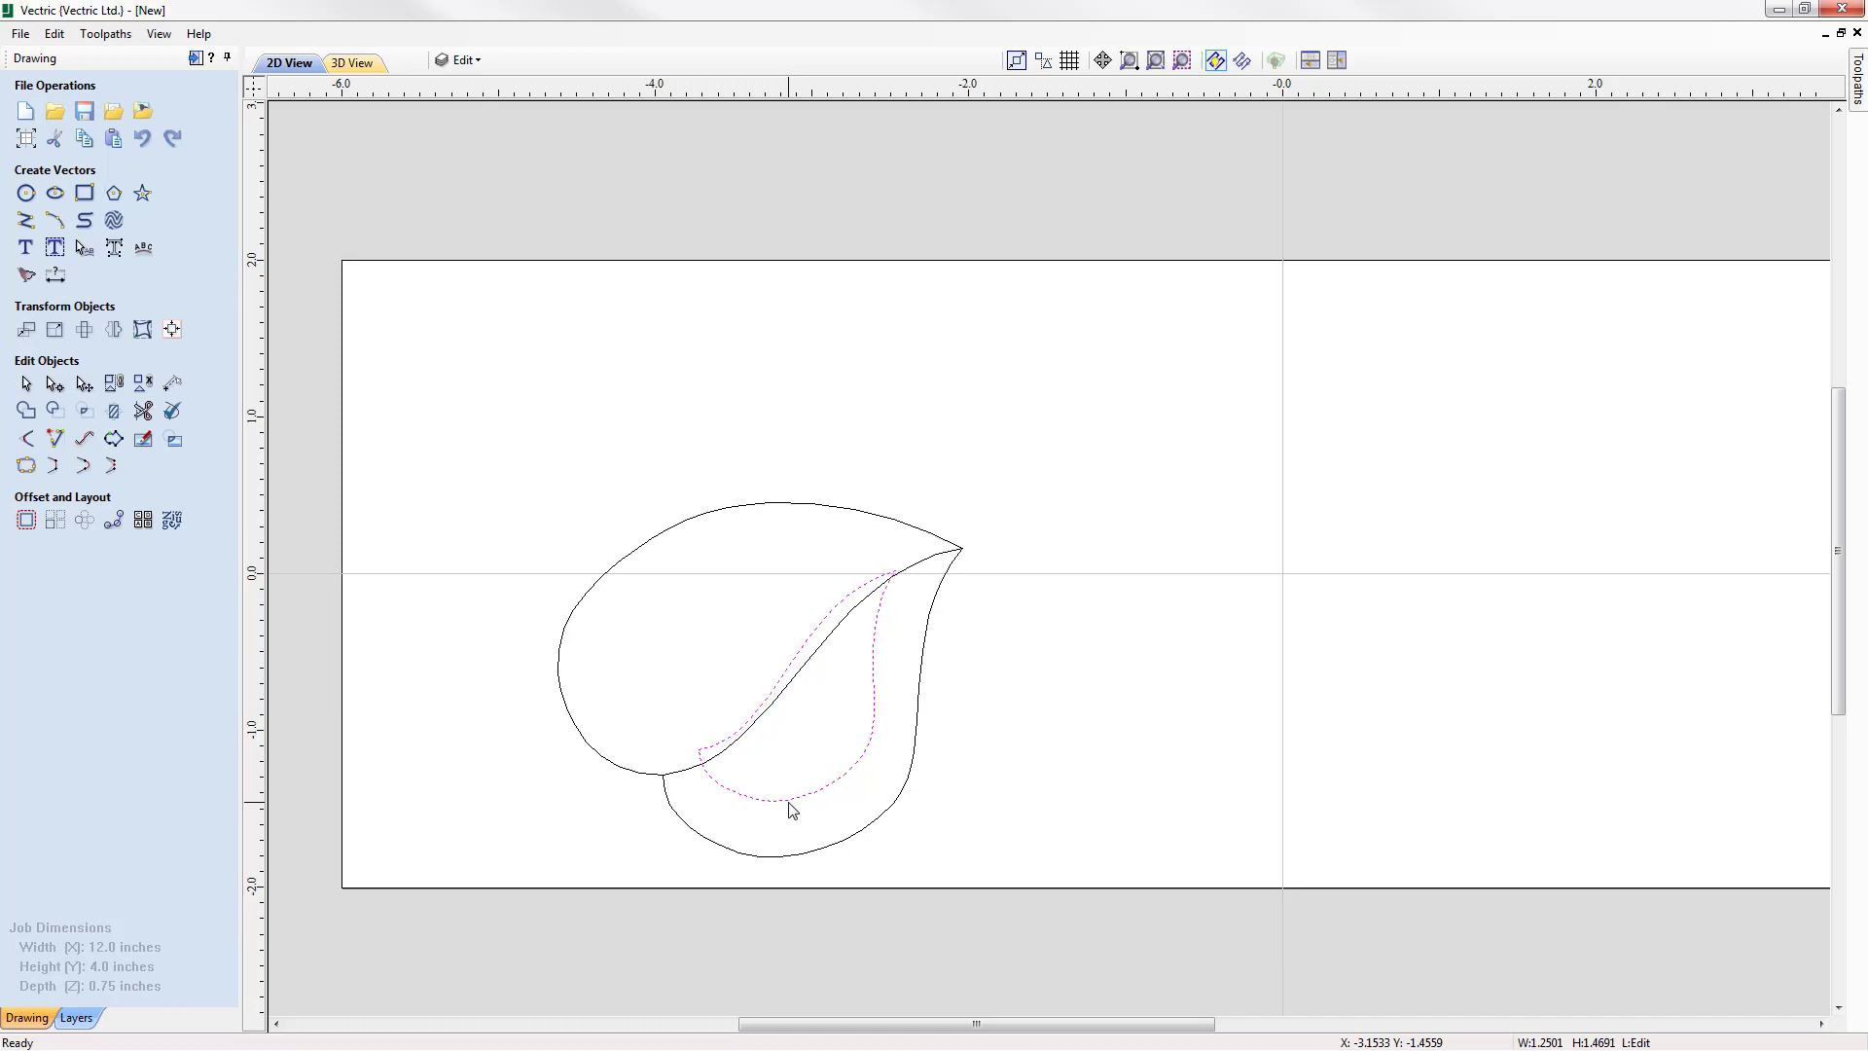
key("Down")
scroll(815, 809, "down", 2)
left_click(937, 739)
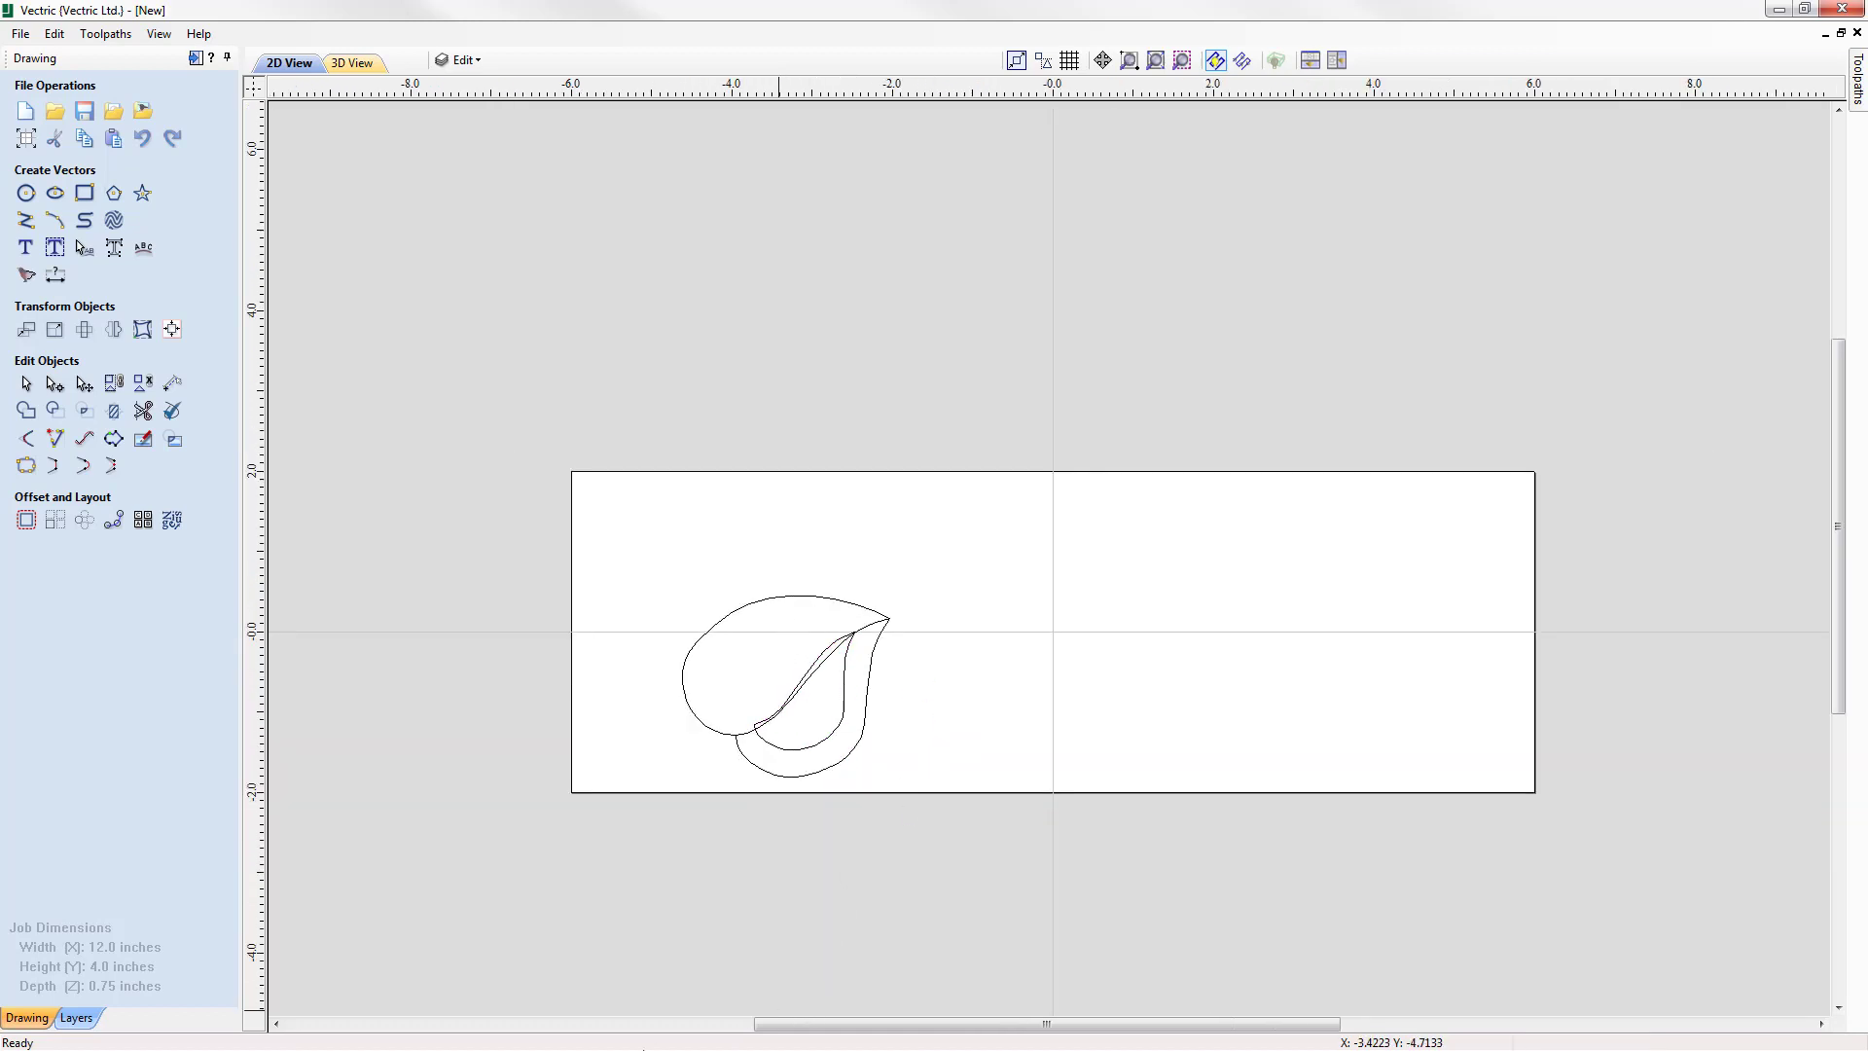
scroll(837, 633, "up", 3)
scroll(833, 662, "up", 3)
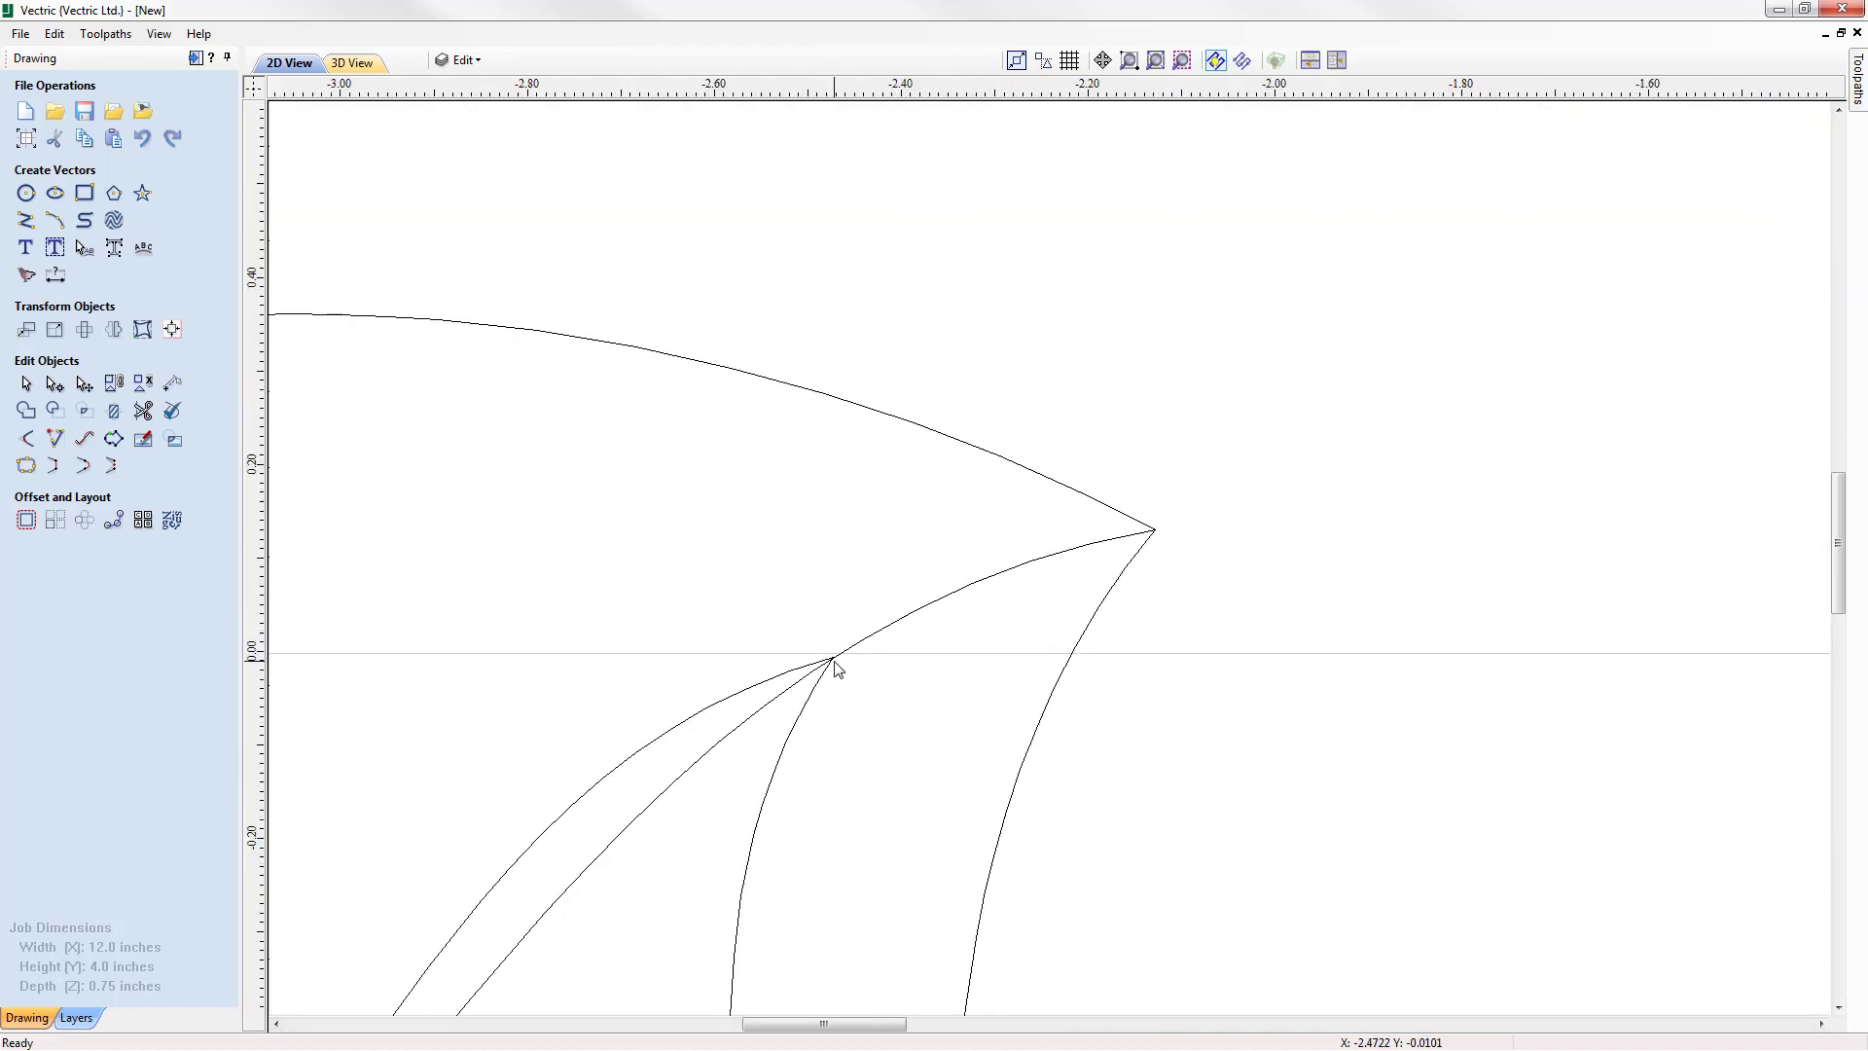
scroll(875, 622, "down", 3)
scroll(875, 627, "down", 2)
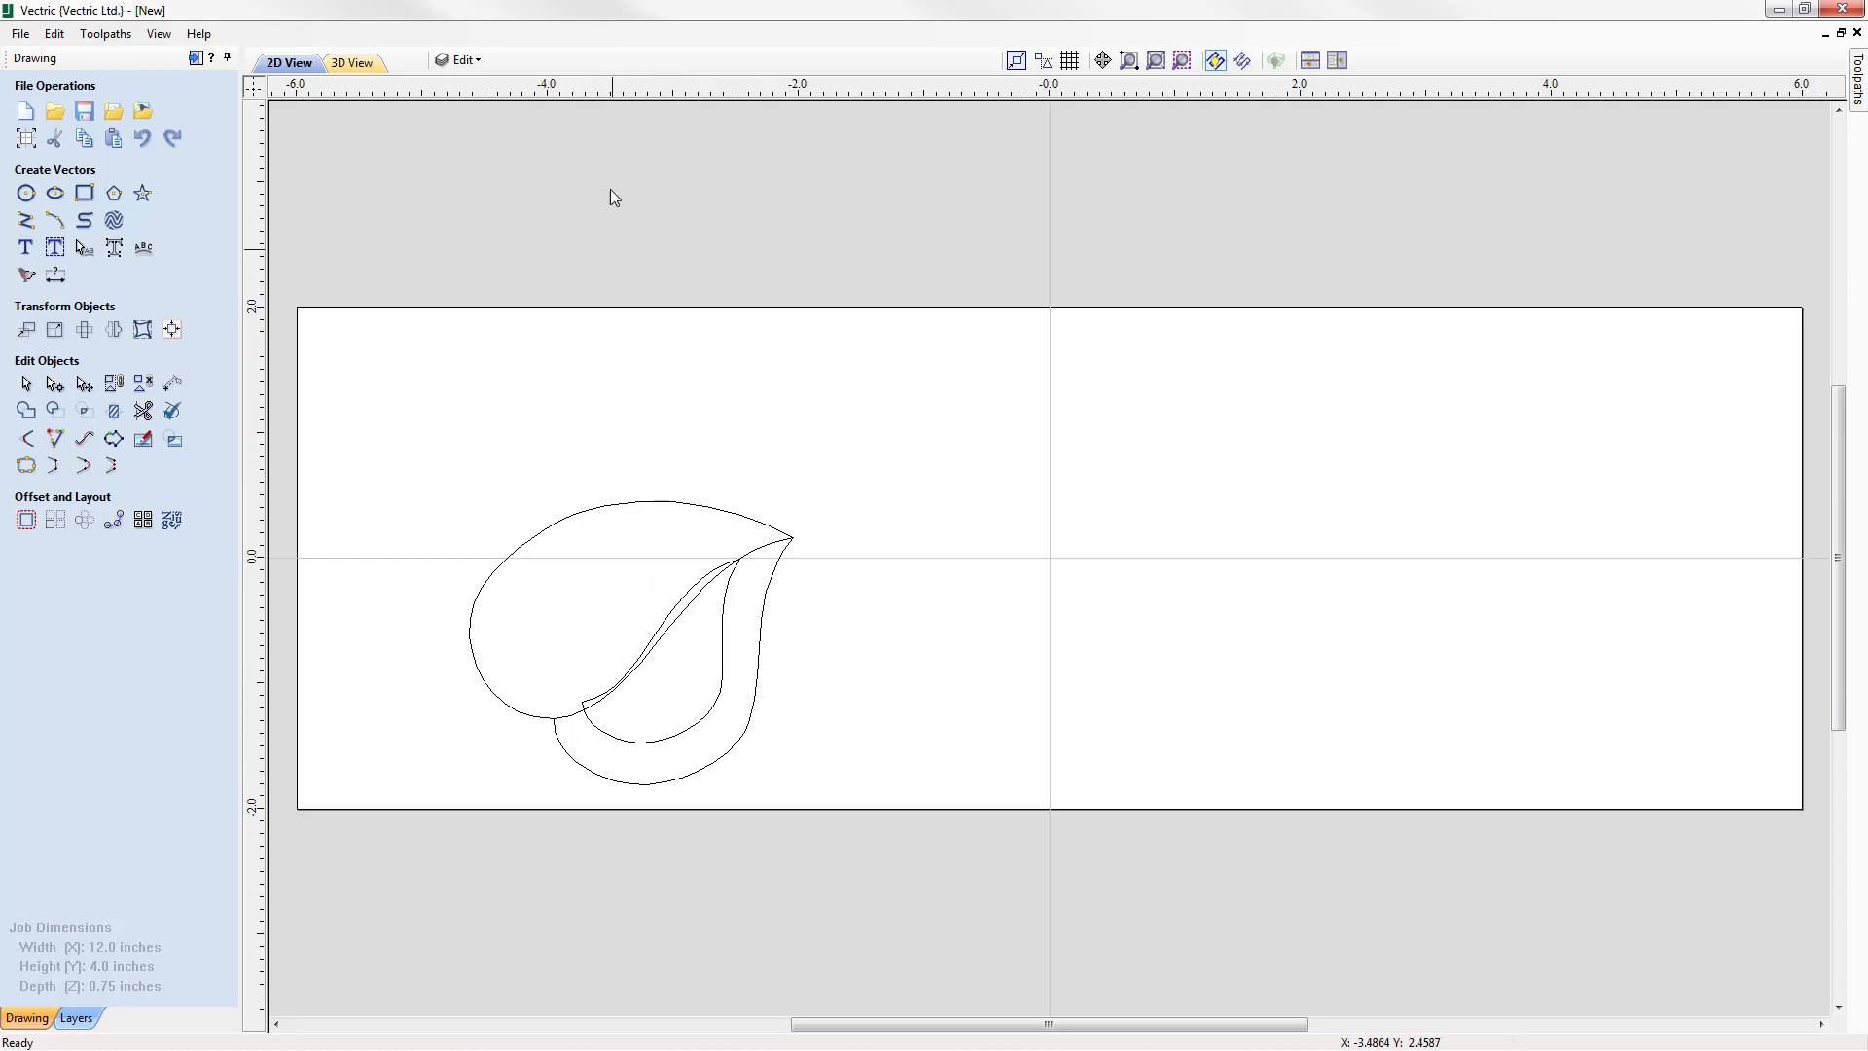
Delete the Edit layer and transfer its vectors to Layer 1
left_click(472, 60)
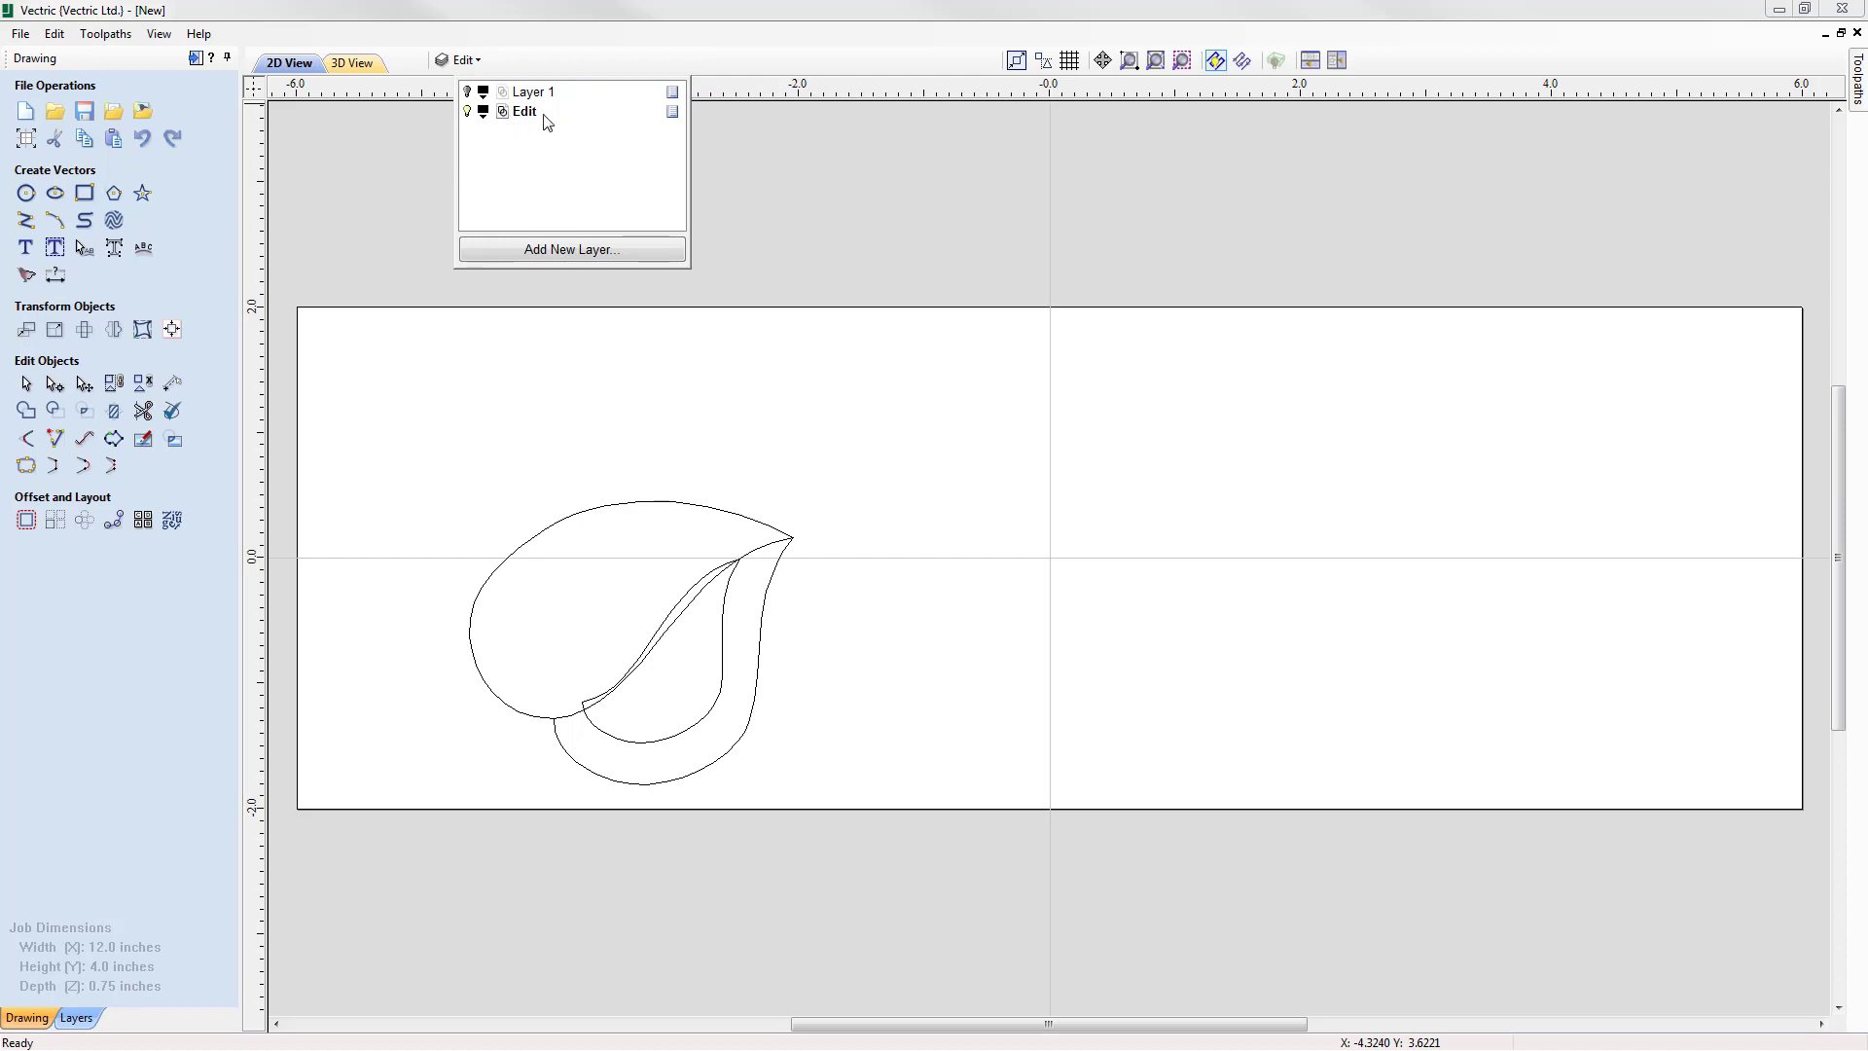
right_click(674, 117)
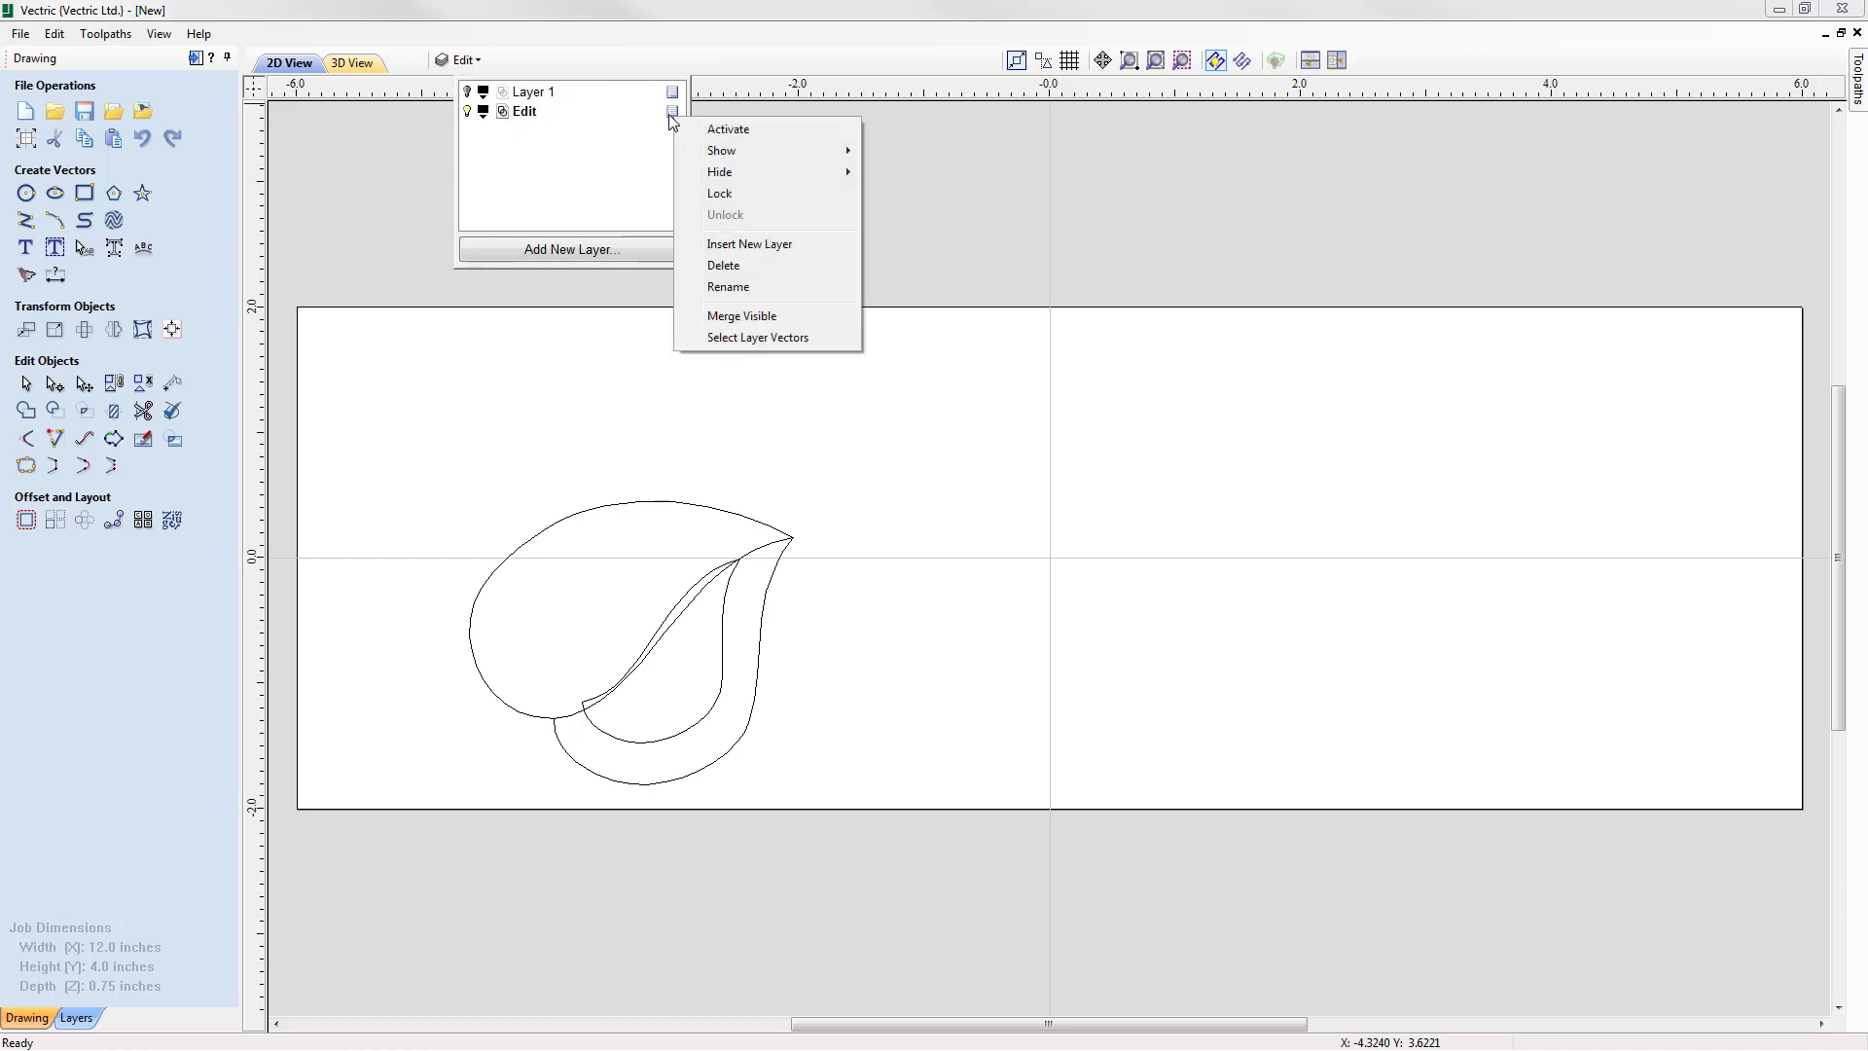
left_click(822, 266)
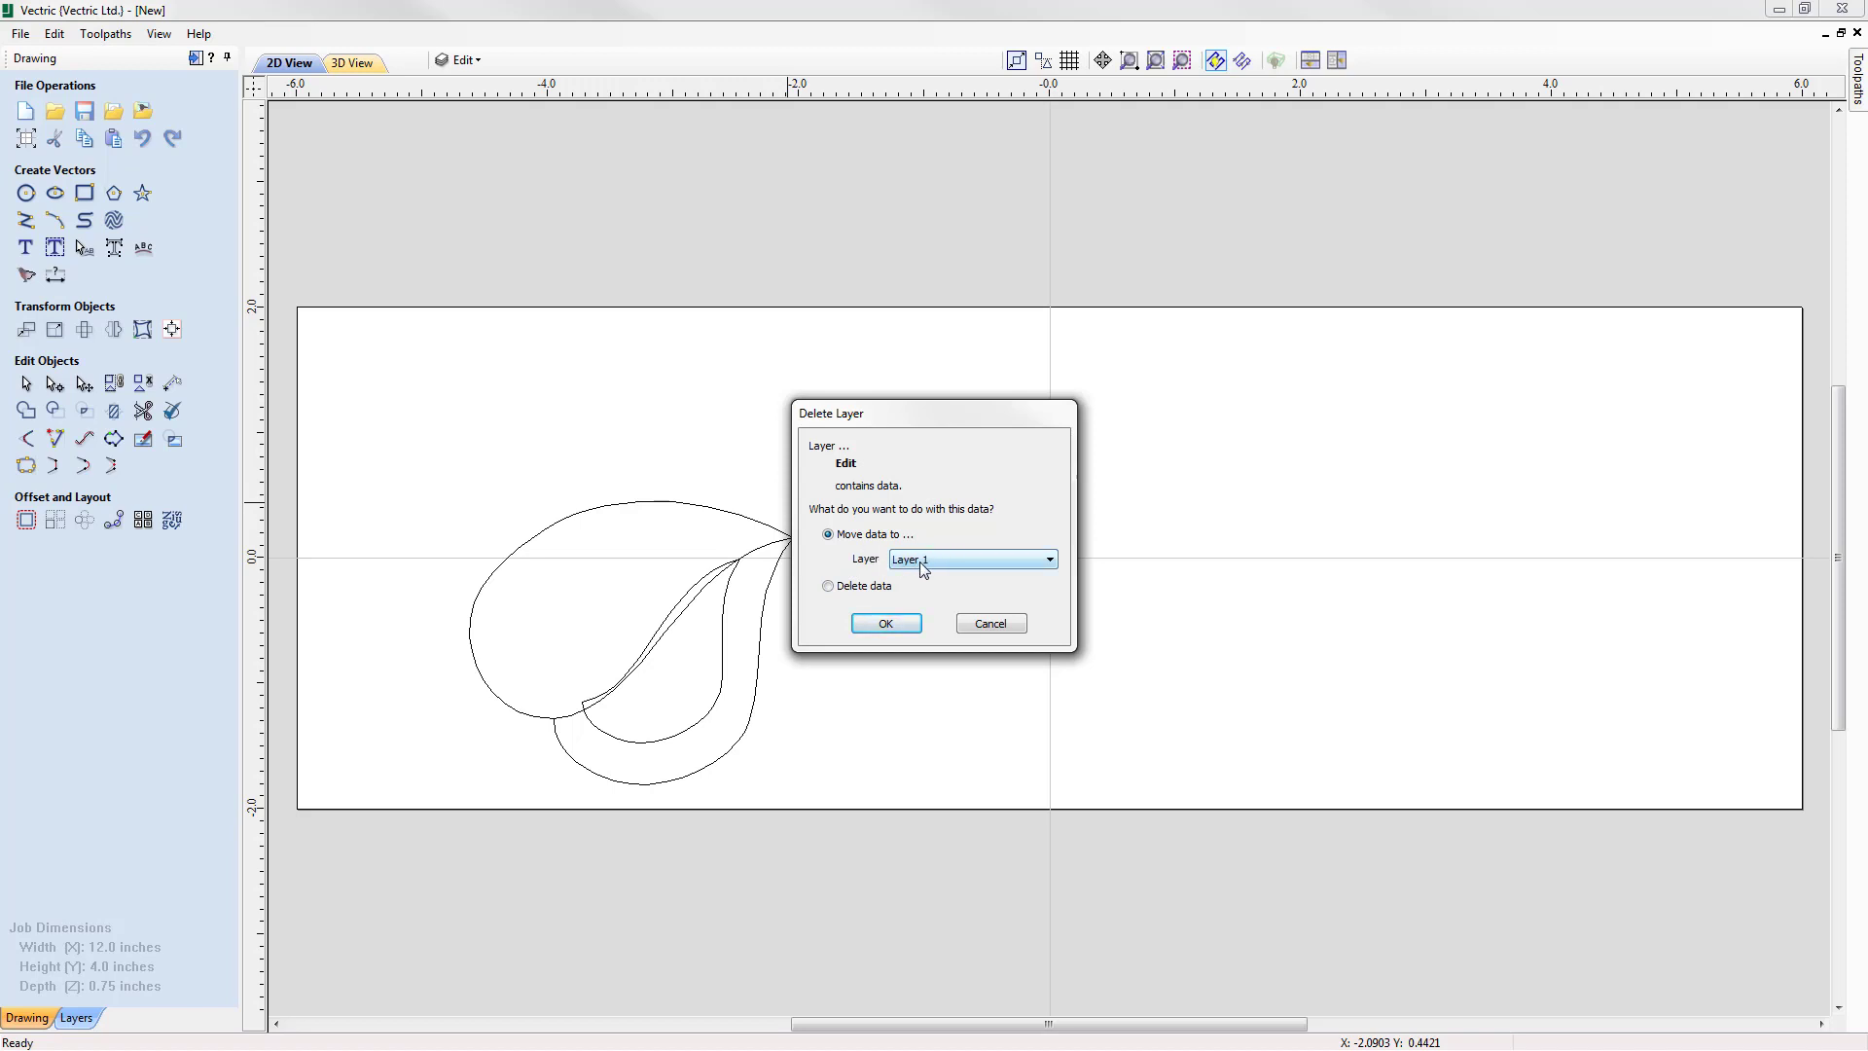
left_click(887, 624)
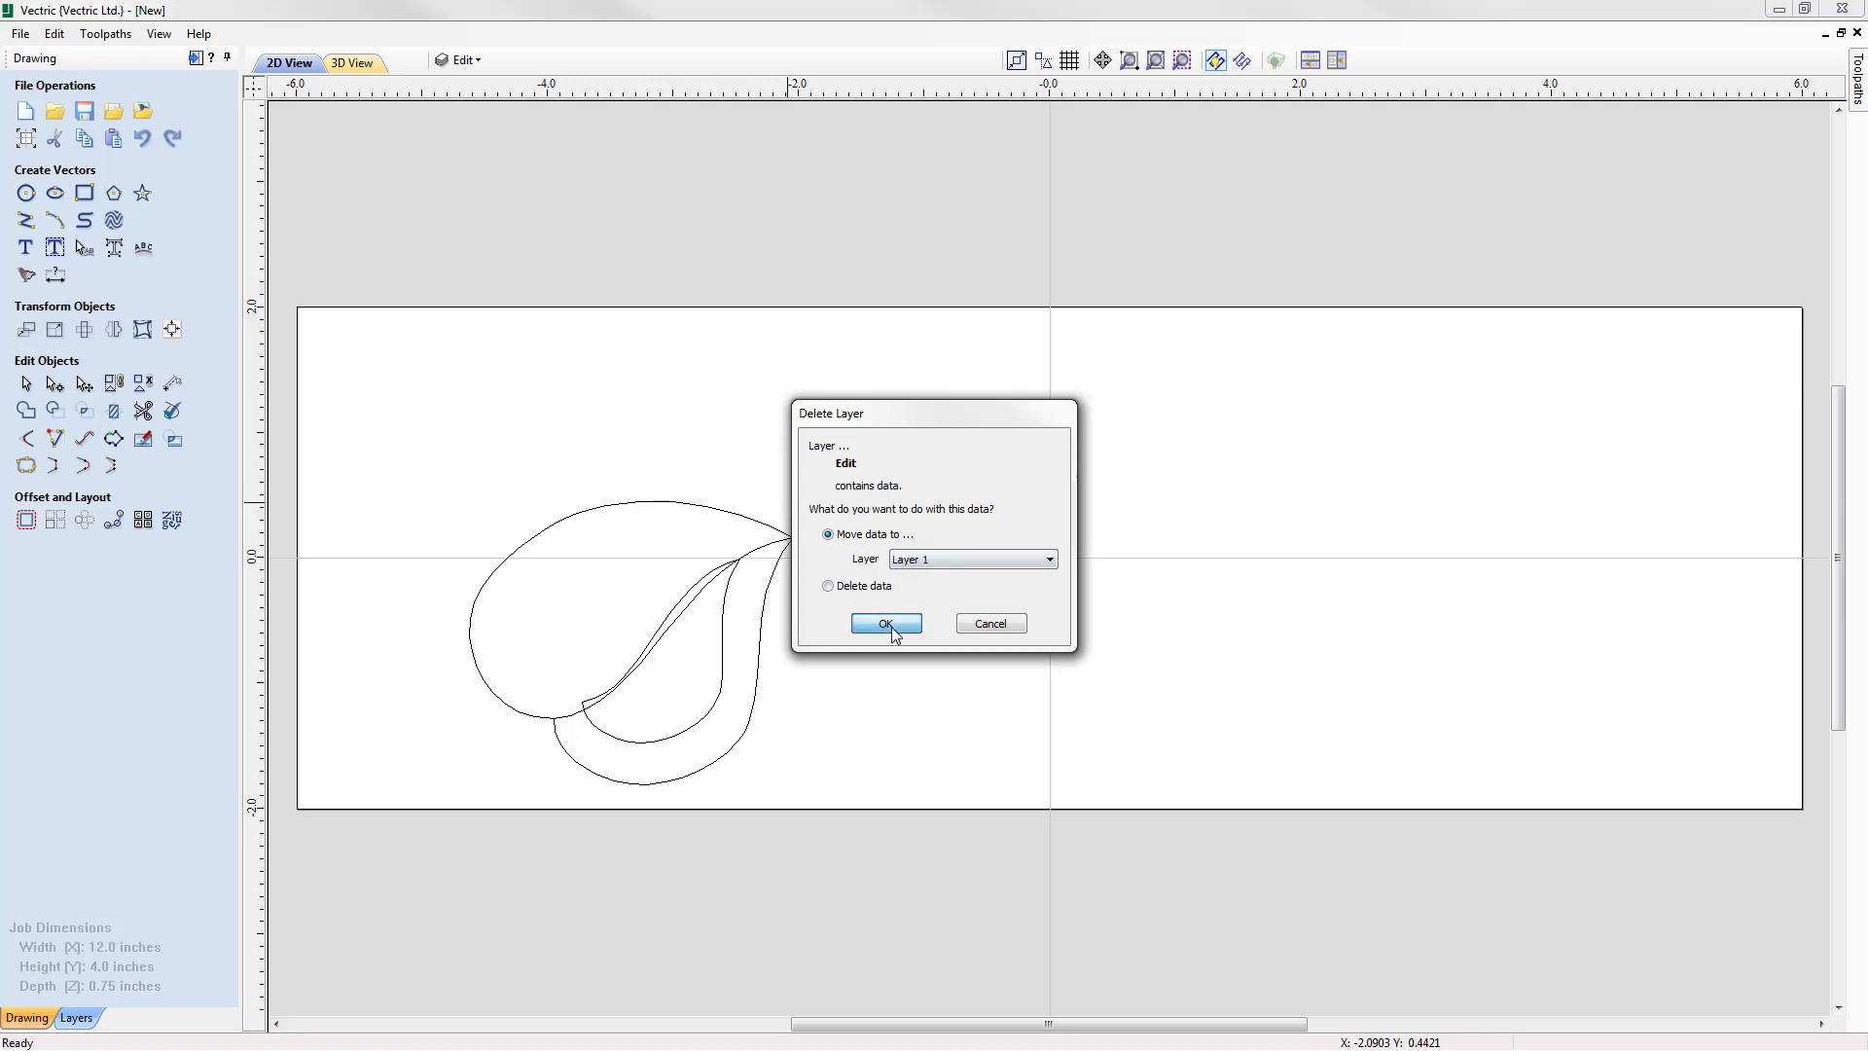
Make Layer 1 visible so the molding profile and all leaf vectors are displayed
left_click(488, 61)
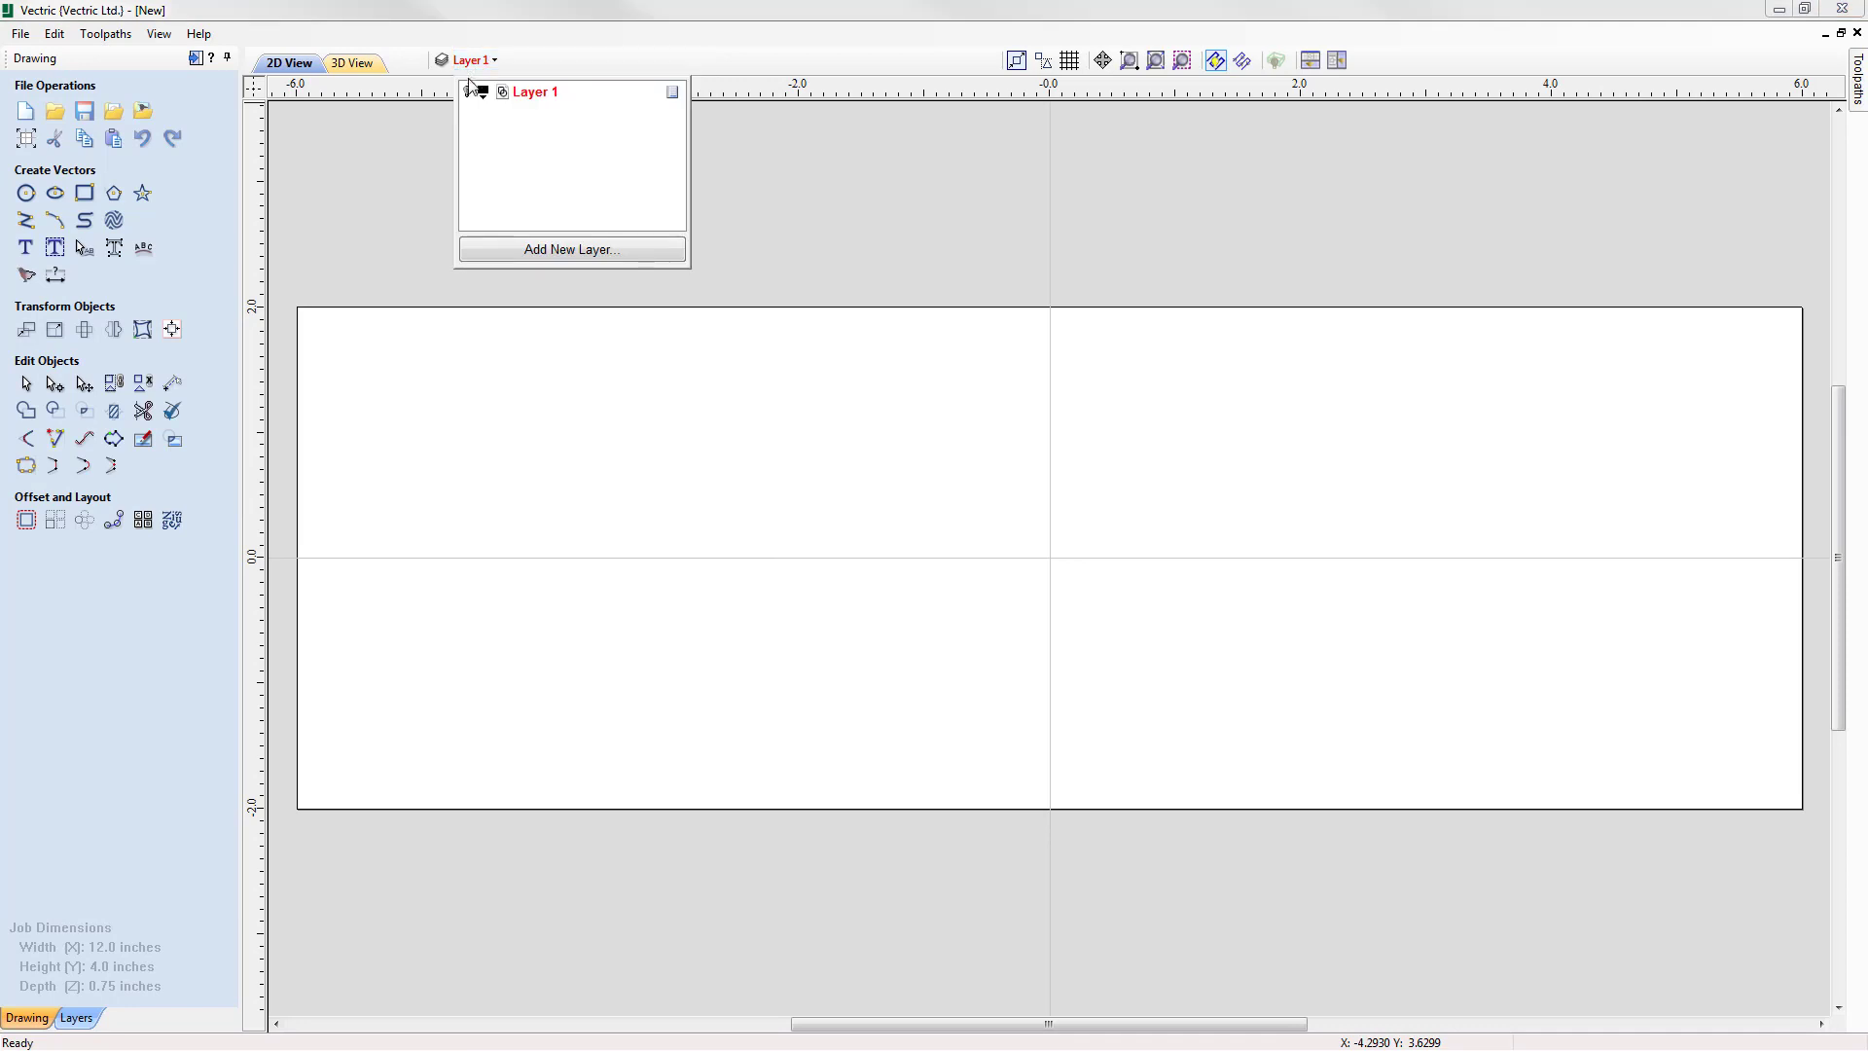
left_click(468, 90)
left_click(855, 559)
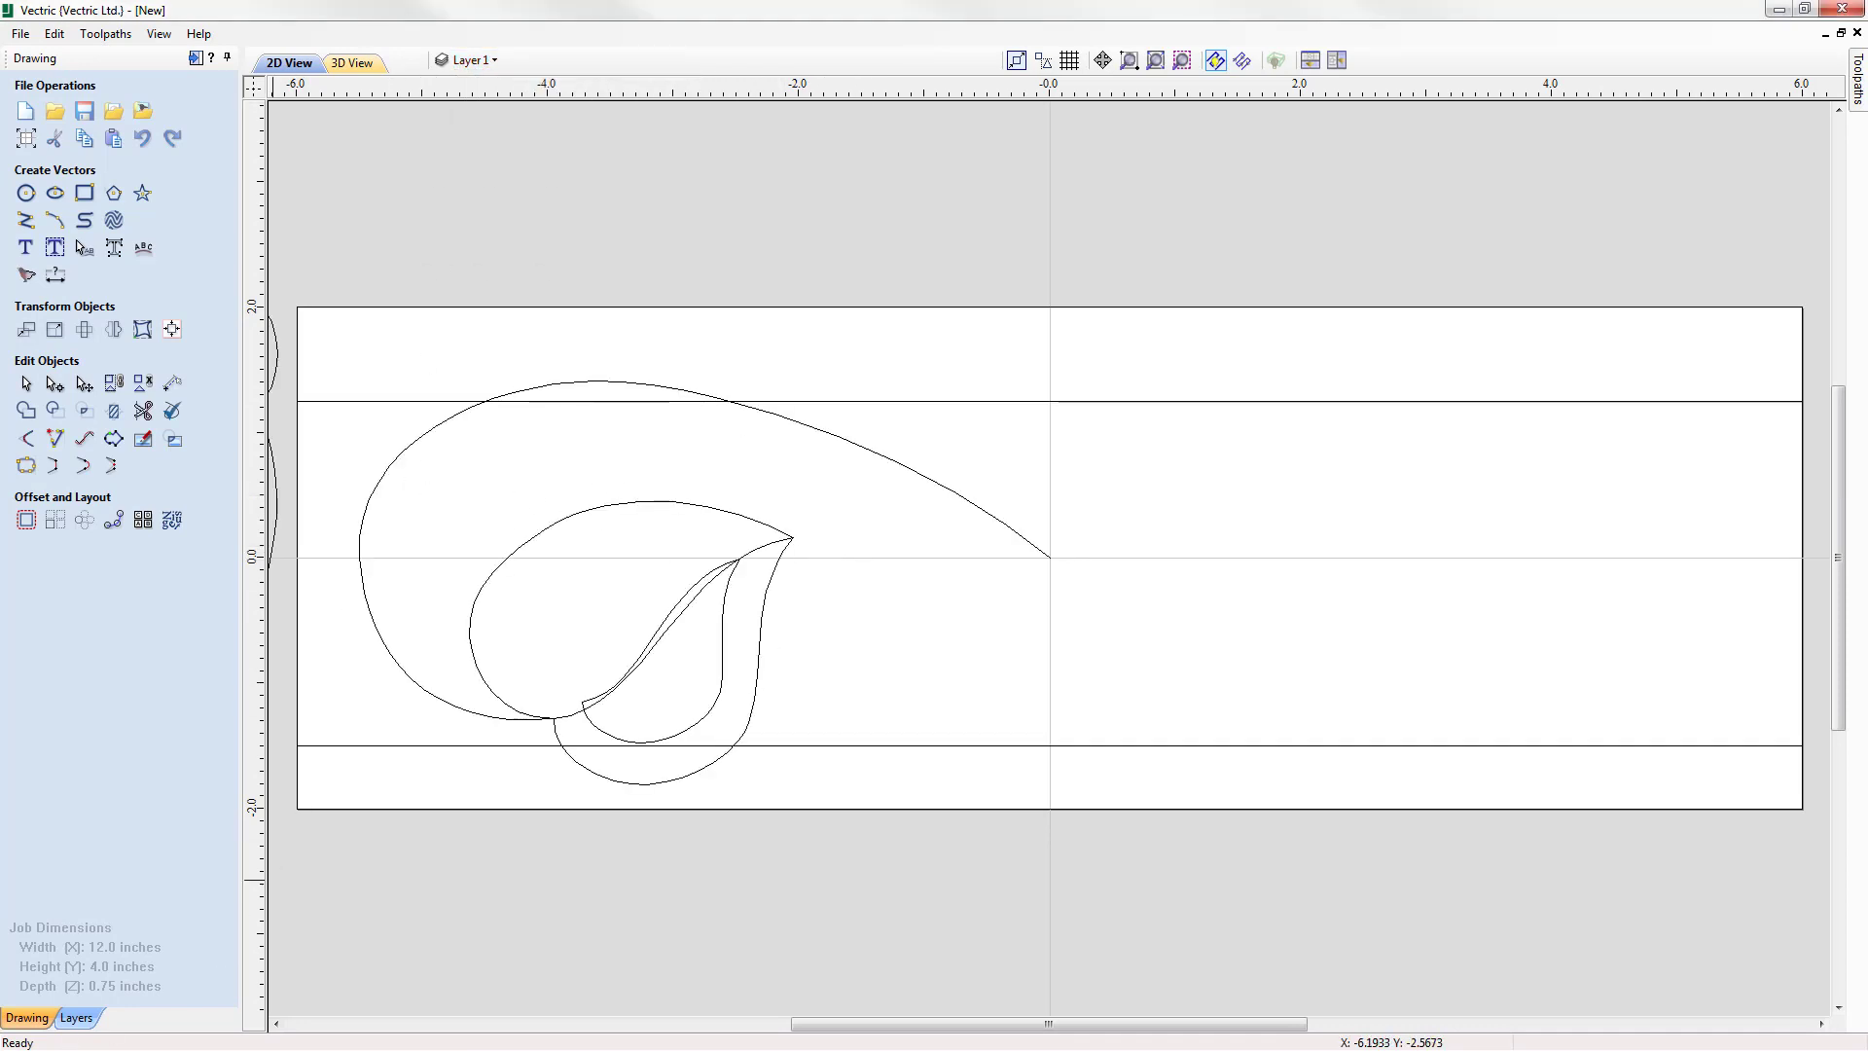
Draw a circle 0.375 inches in diameter above the leaf, centered at about X -1.70, Y 1.61
key("F6")
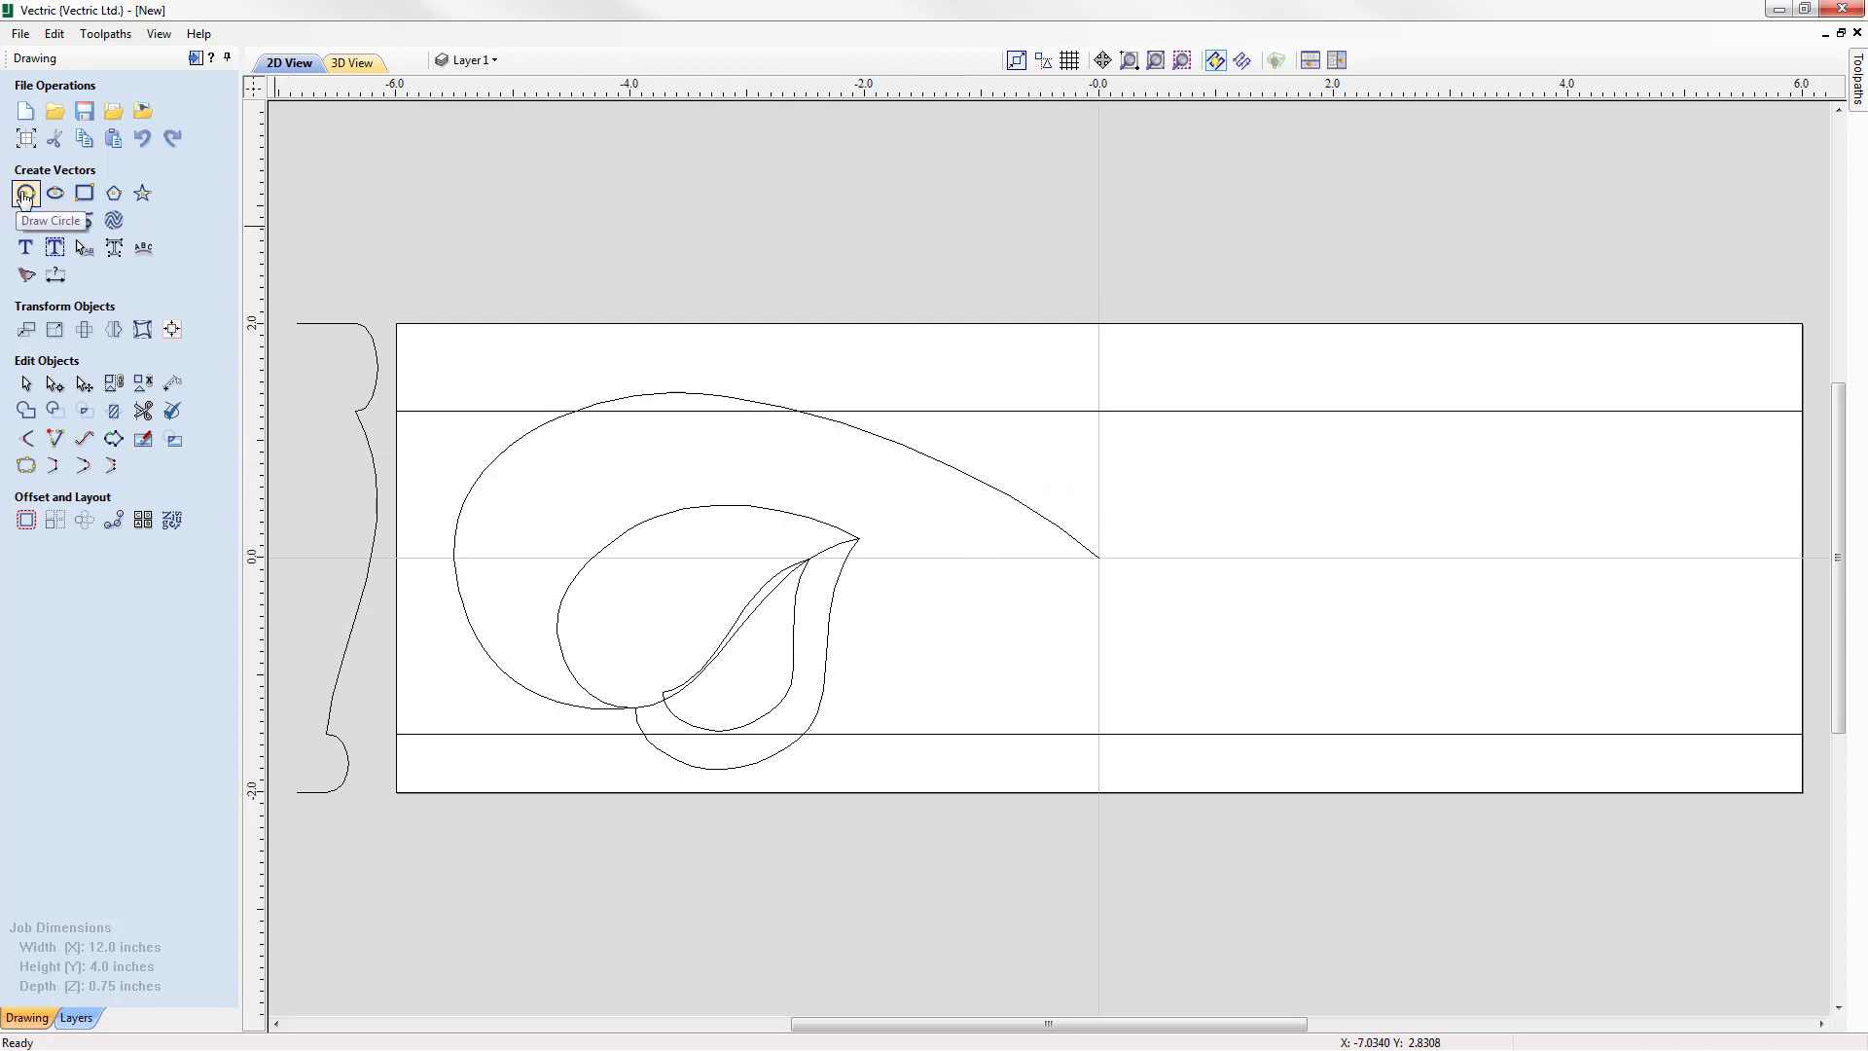
left_click(25, 194)
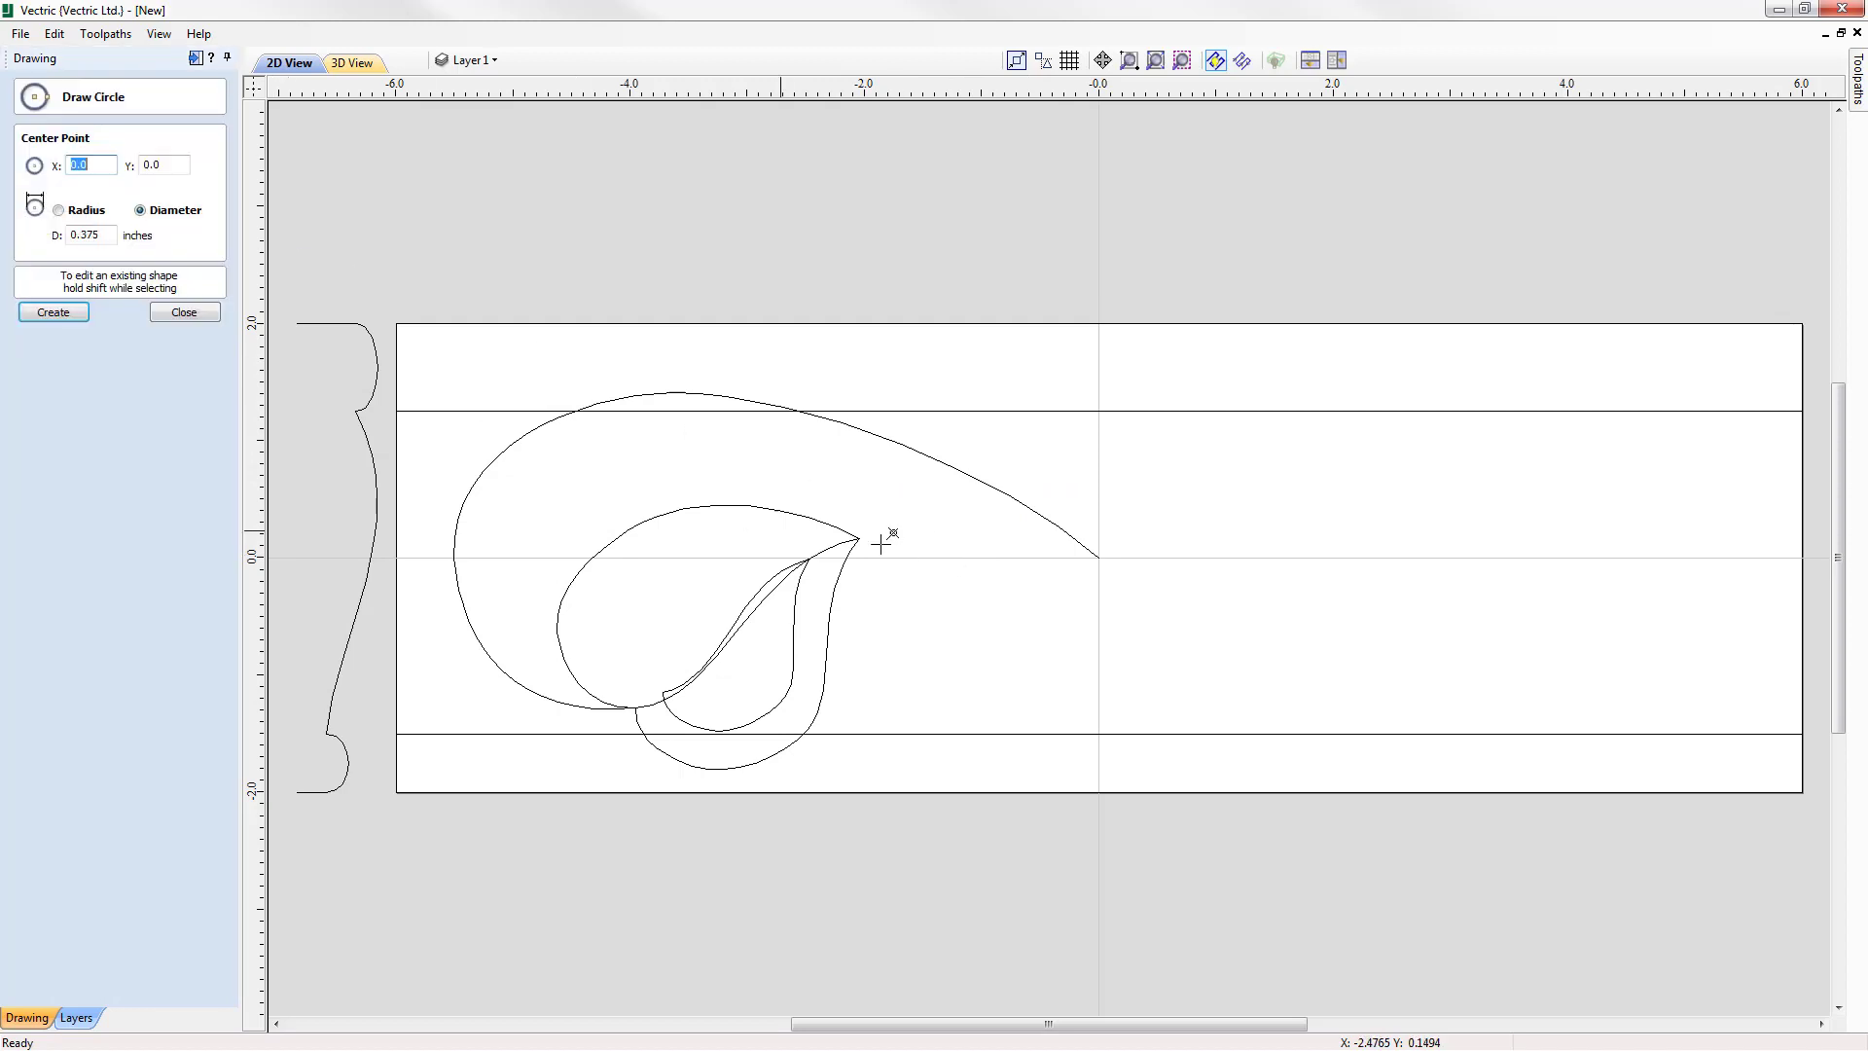
left_click(899, 369)
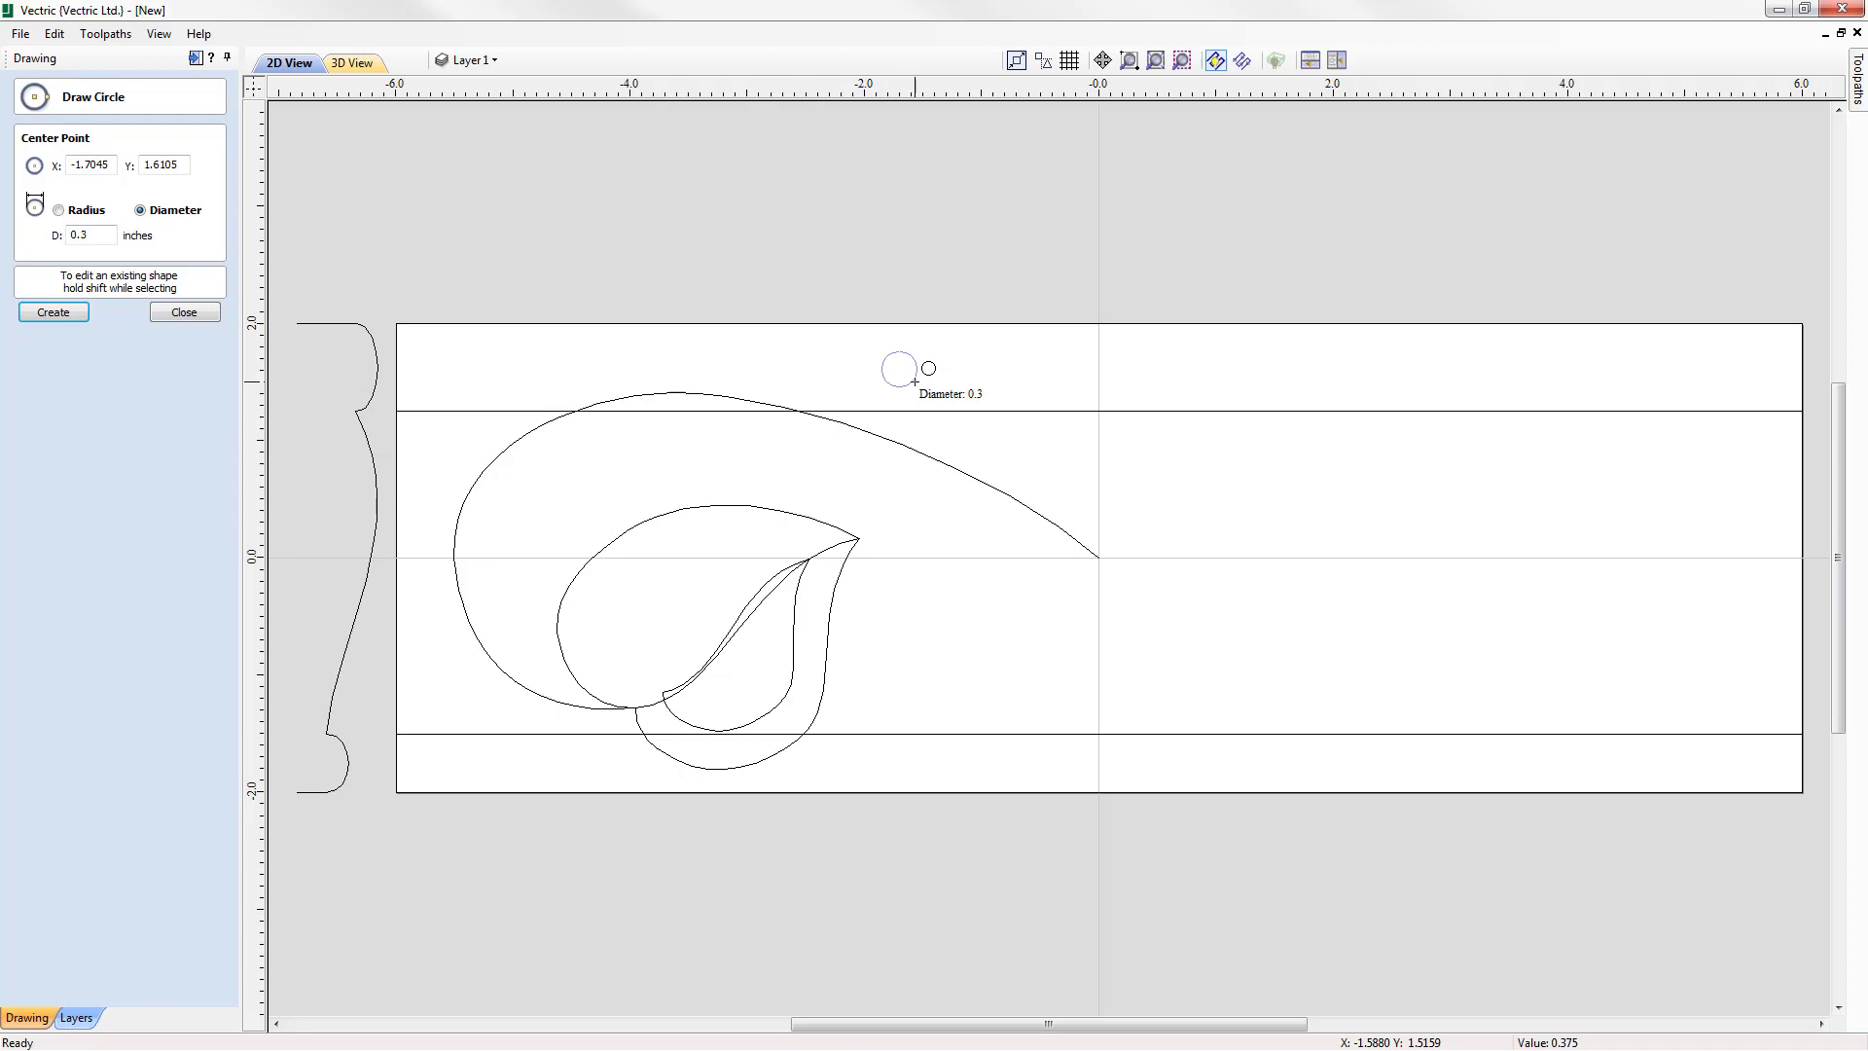
key("Return")
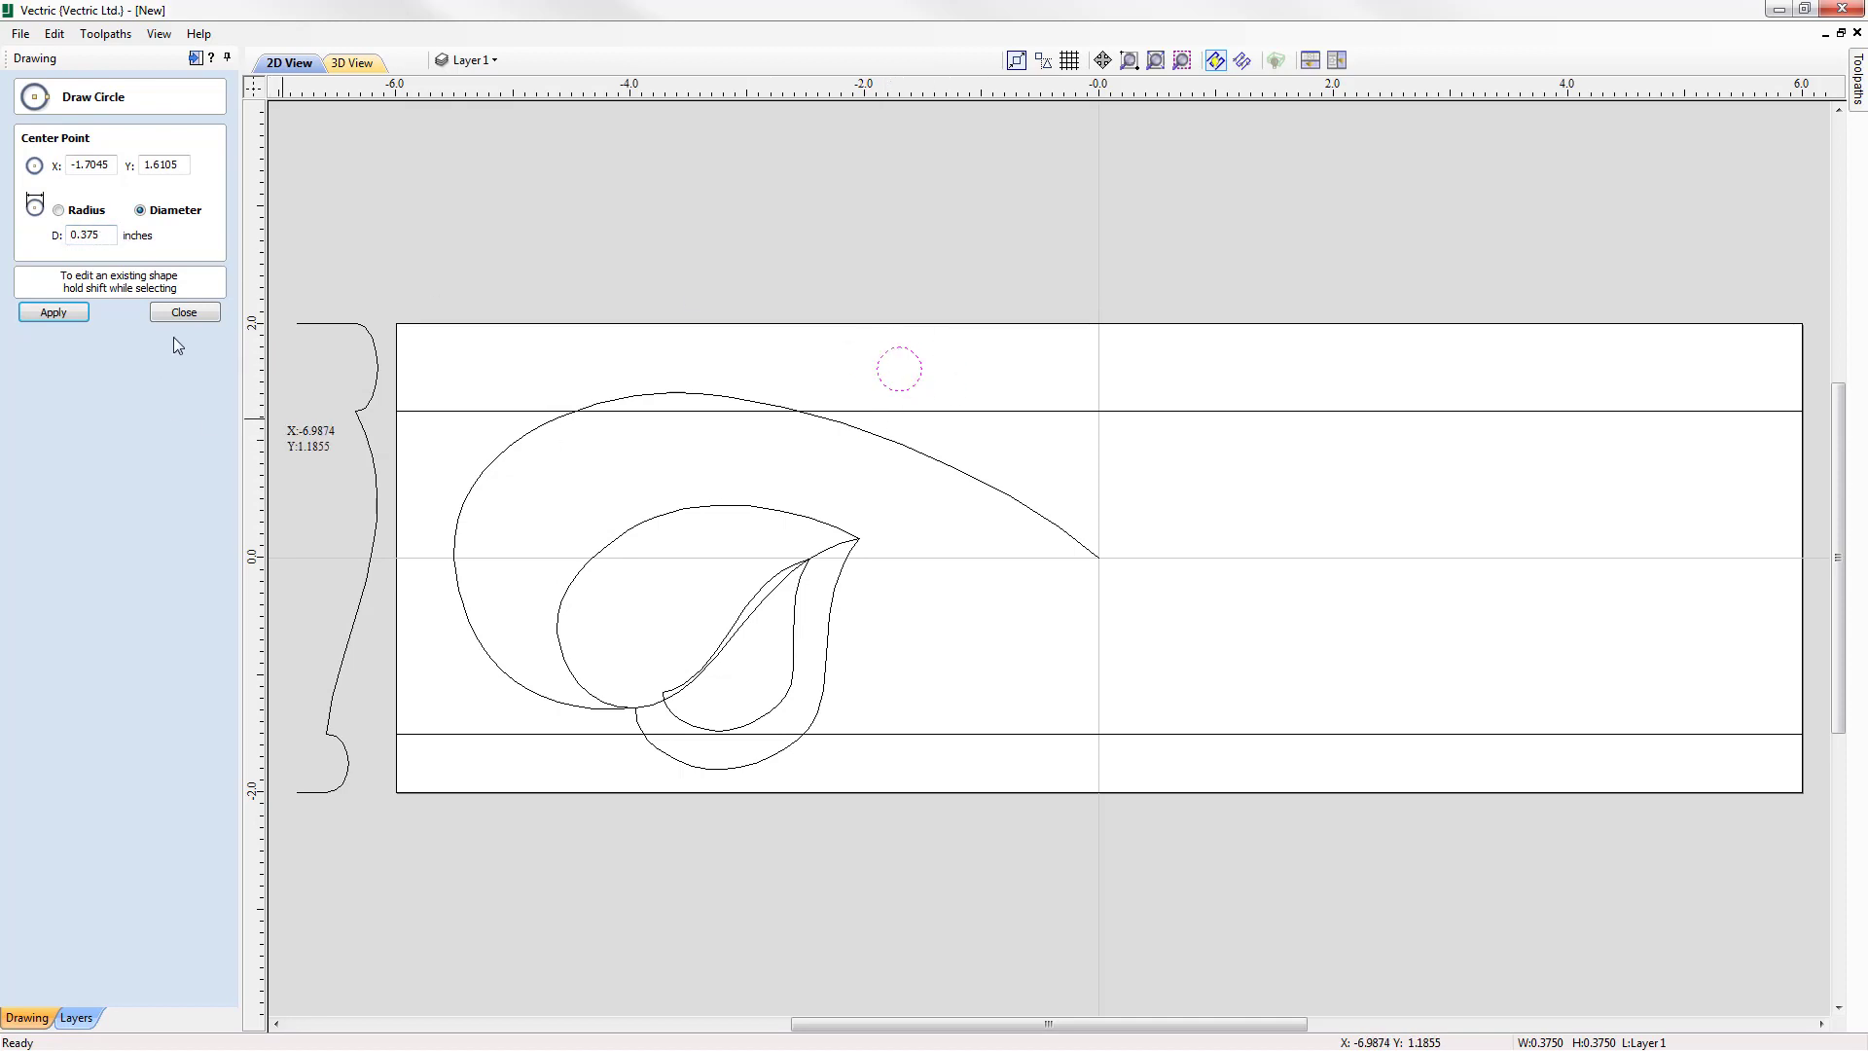
left_click(184, 312)
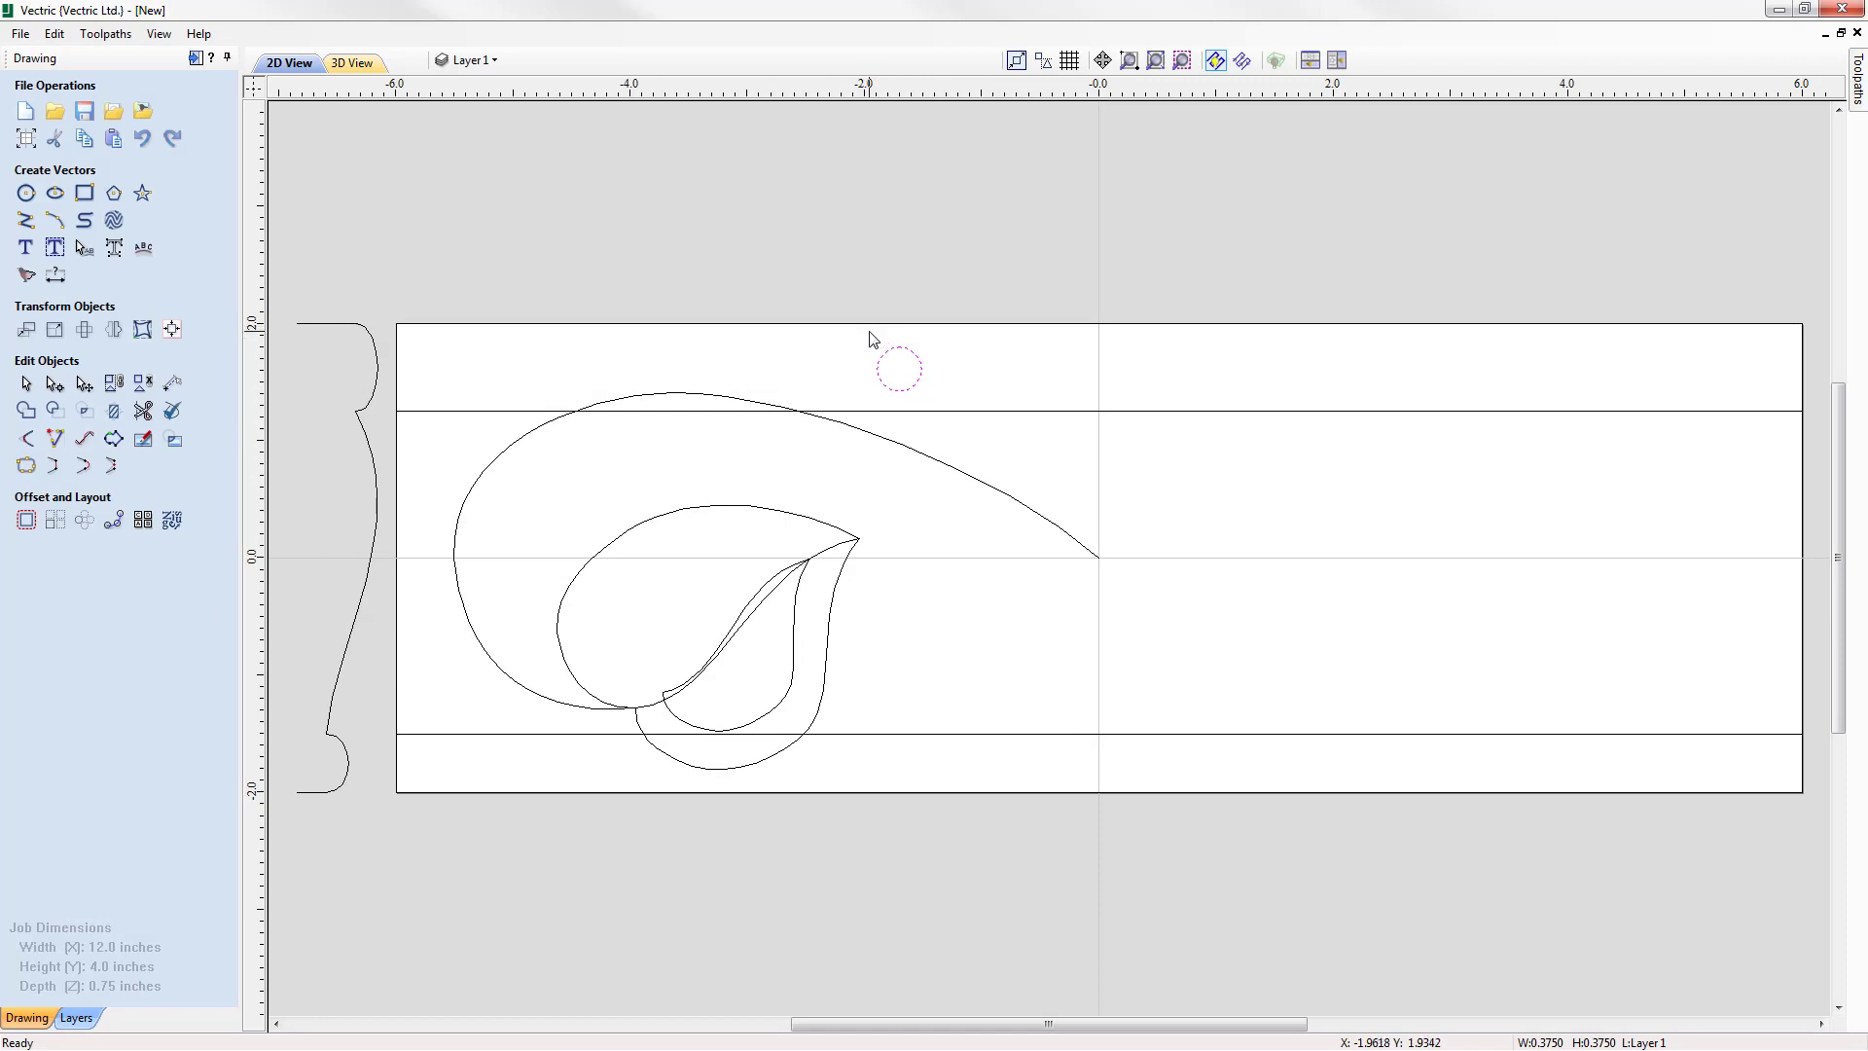
Delete the two lower spans of the 0.375-inch circle in node editing, leaving an open upper semicircle
scroll(869, 348, "up", 4)
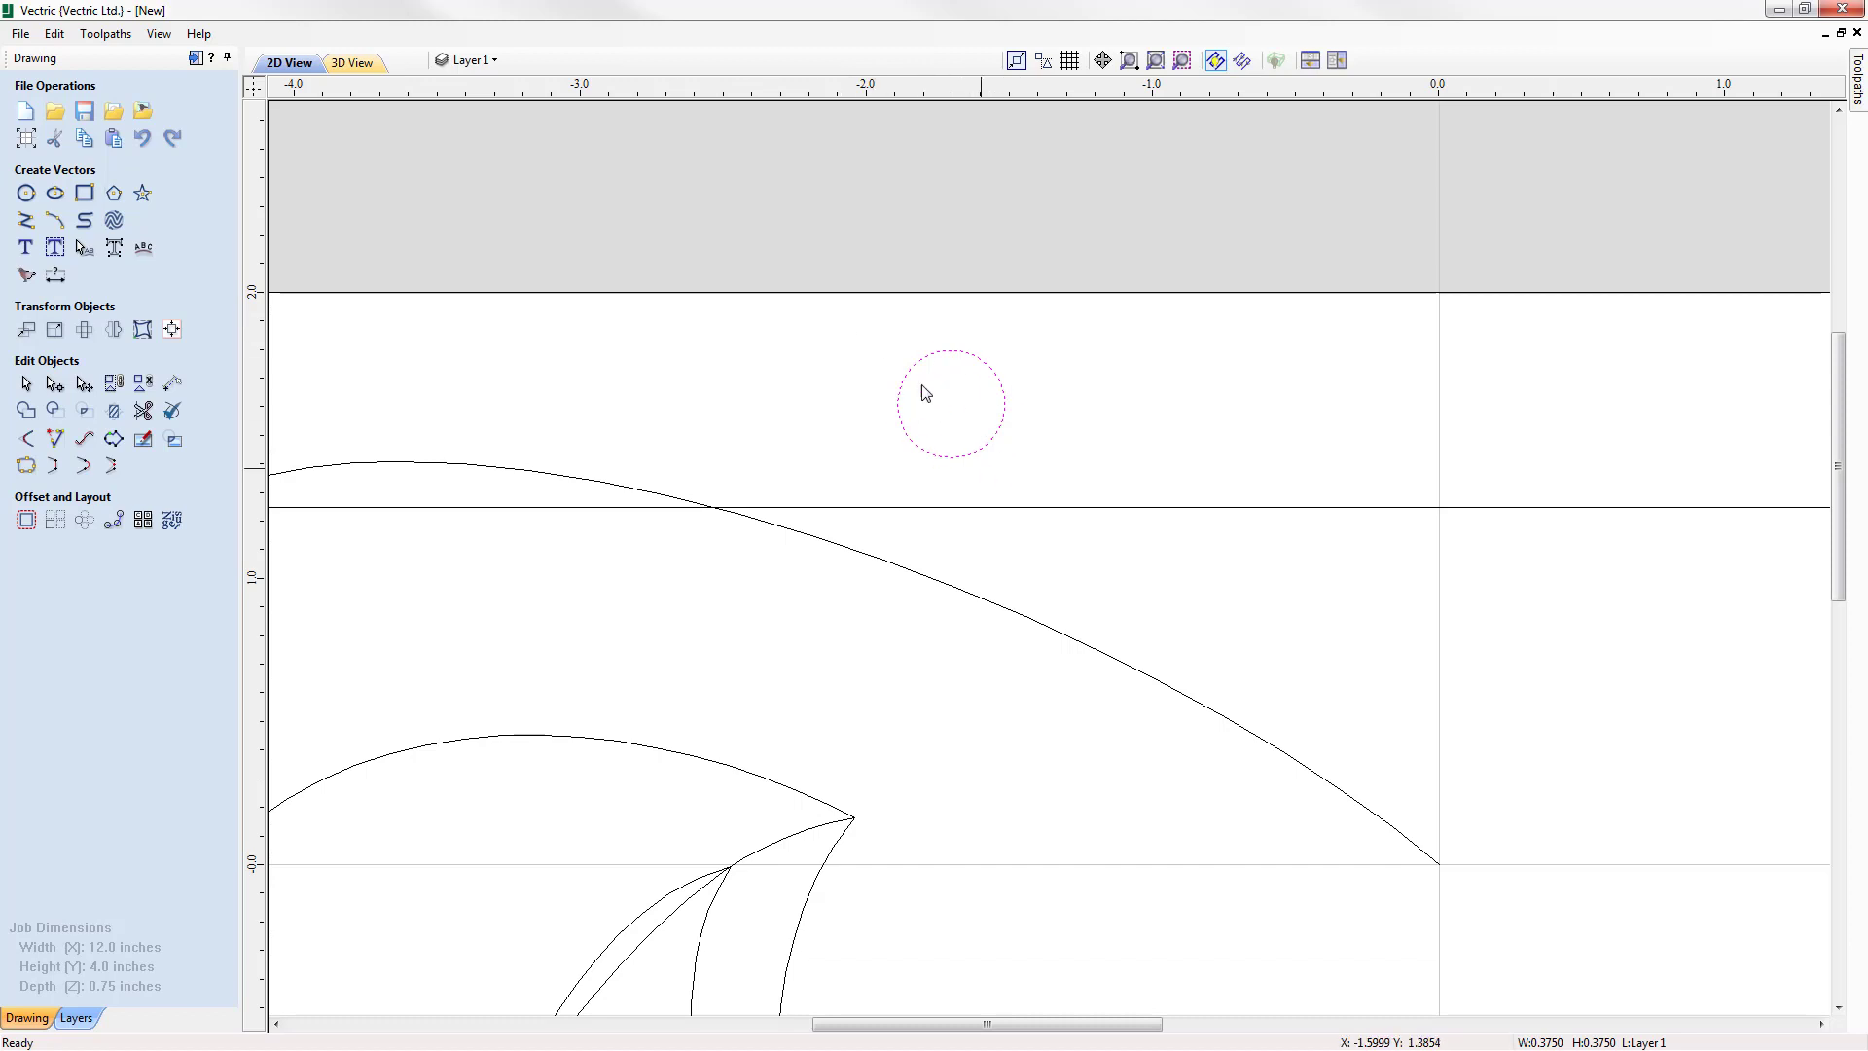
left_click(55, 383)
right_click(904, 431)
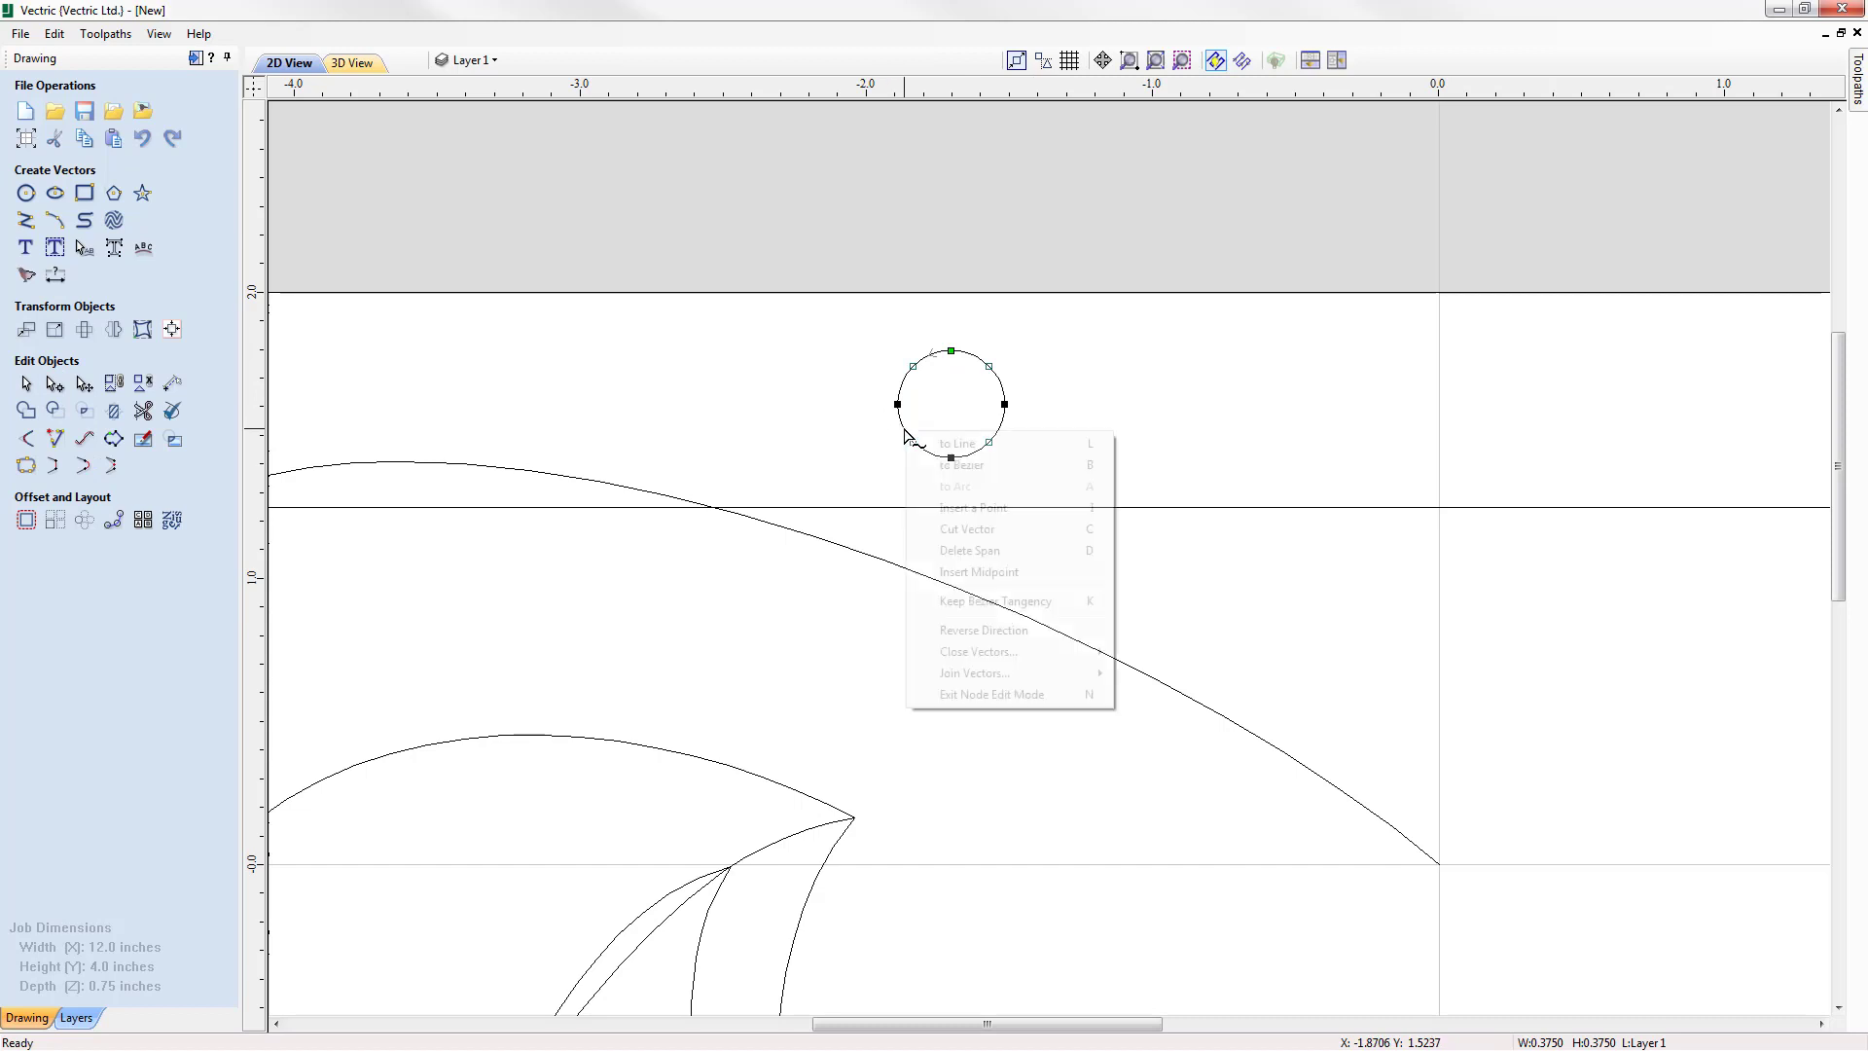
left_click(1010, 553)
right_click(1002, 430)
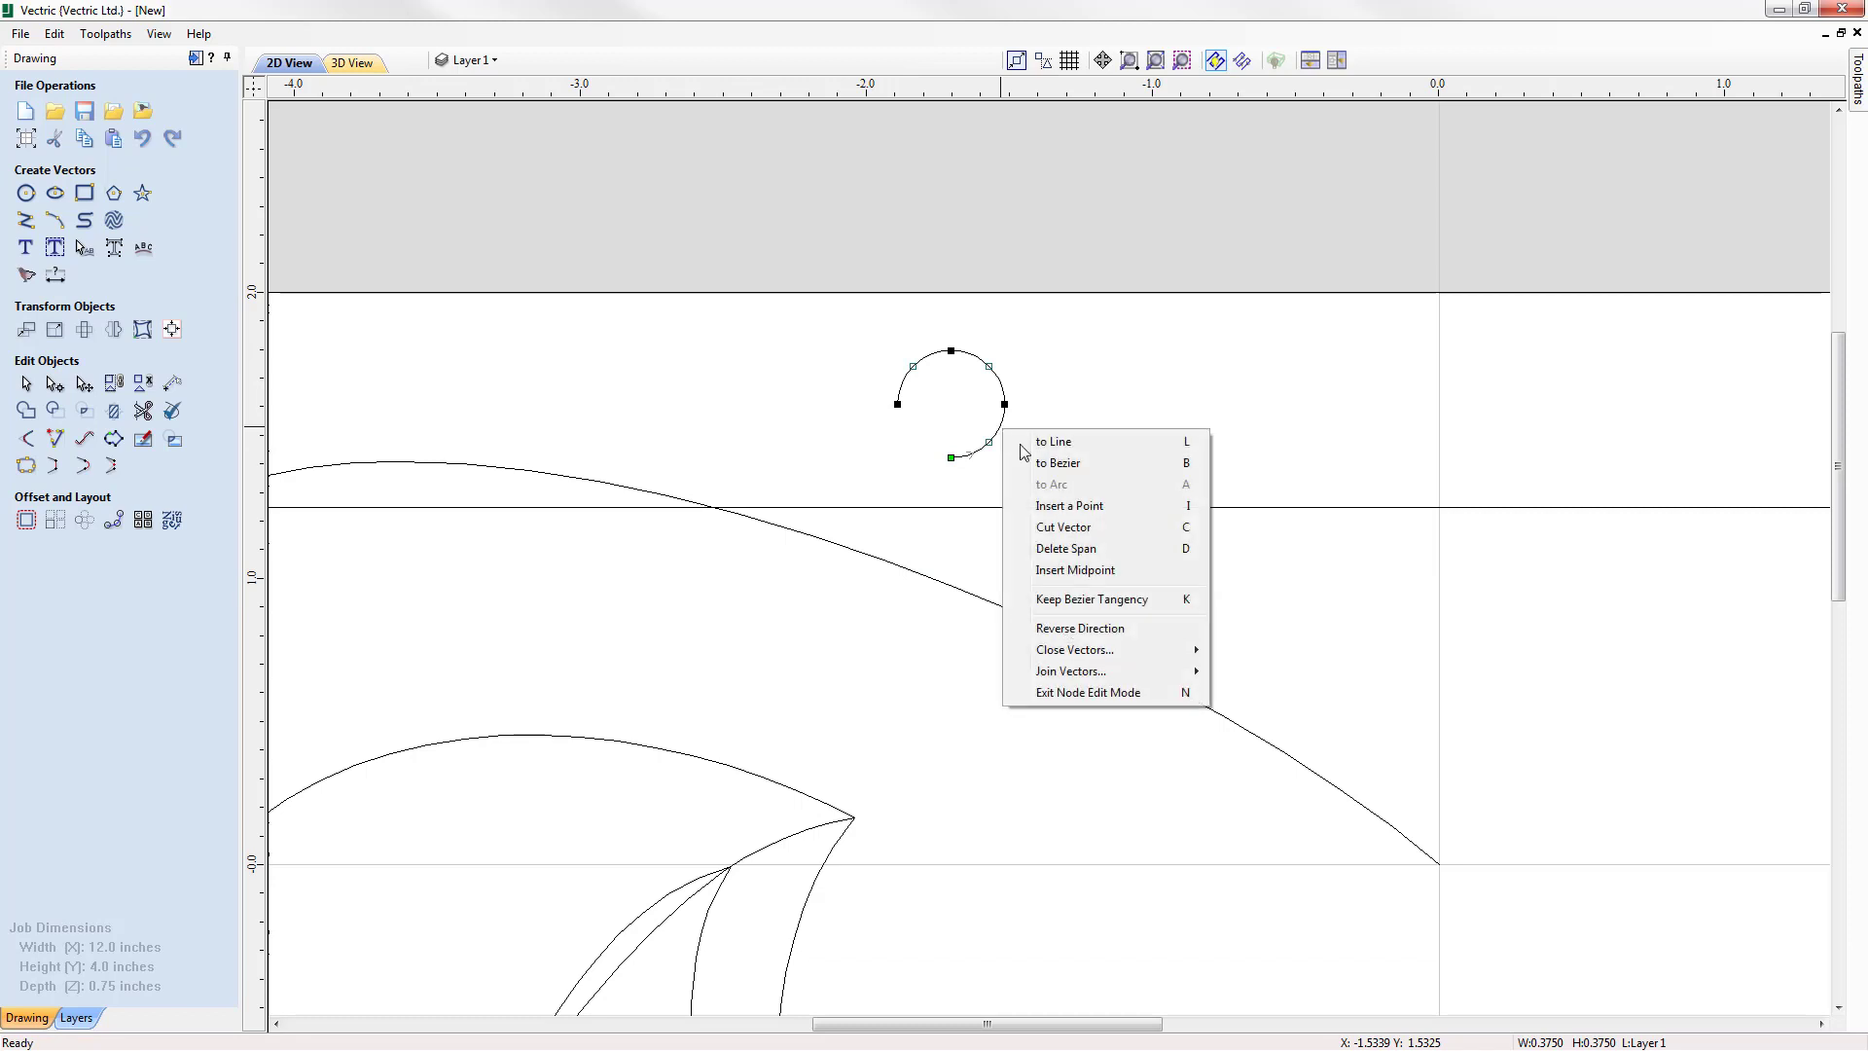
left_click(1107, 551)
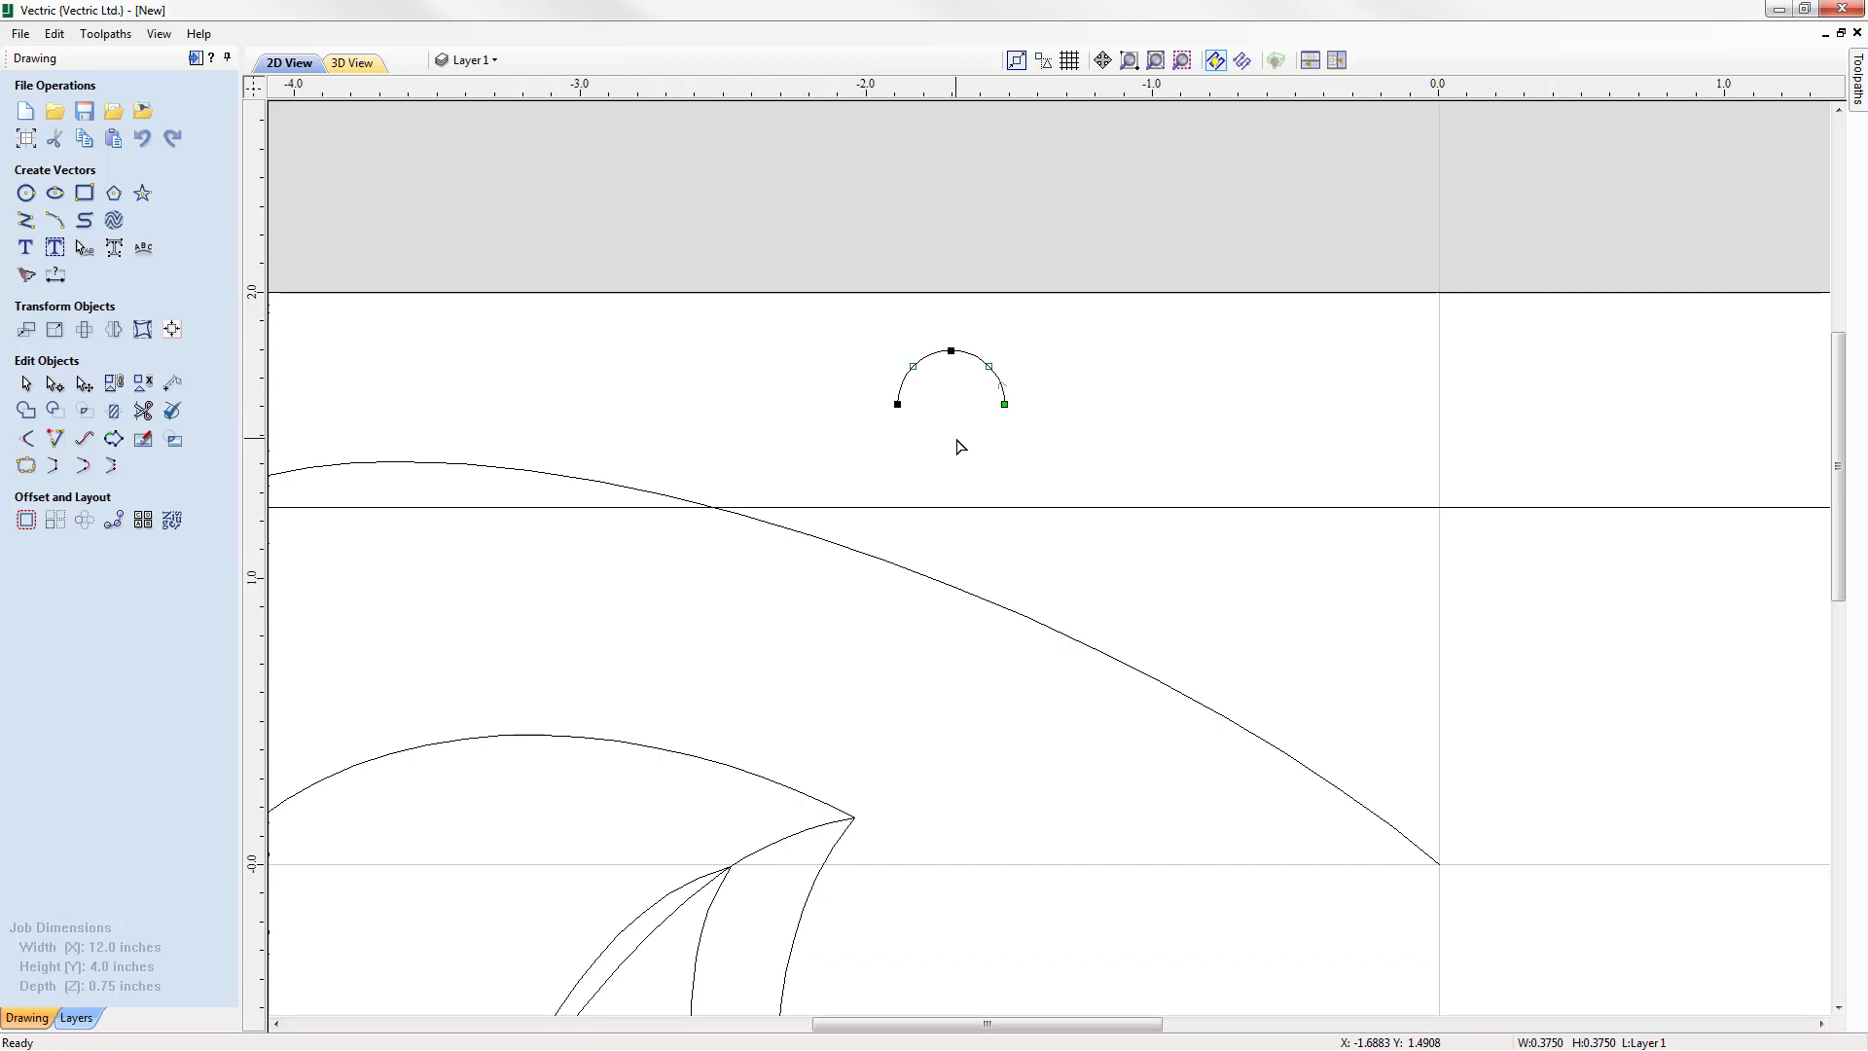
key("Escape")
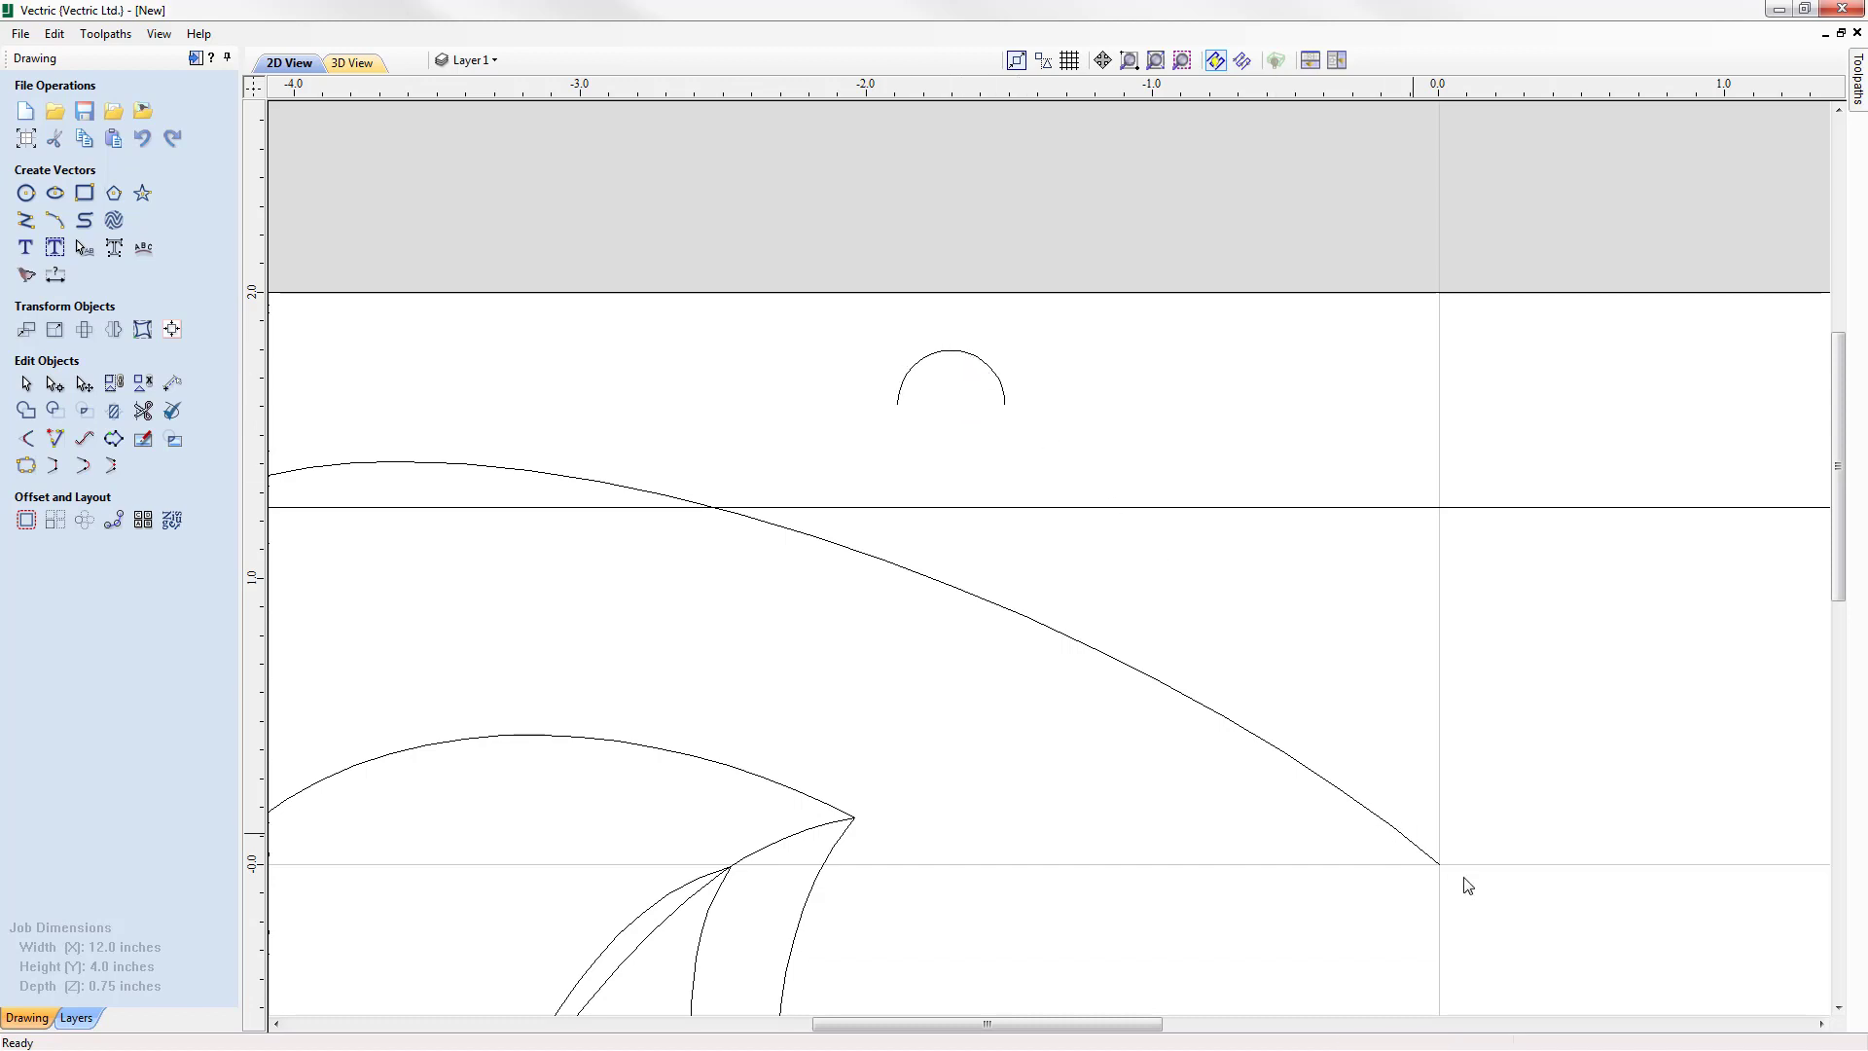
Place a copy of the semicircular arc just to the right of the original
scroll(1289, 686, "down", 3)
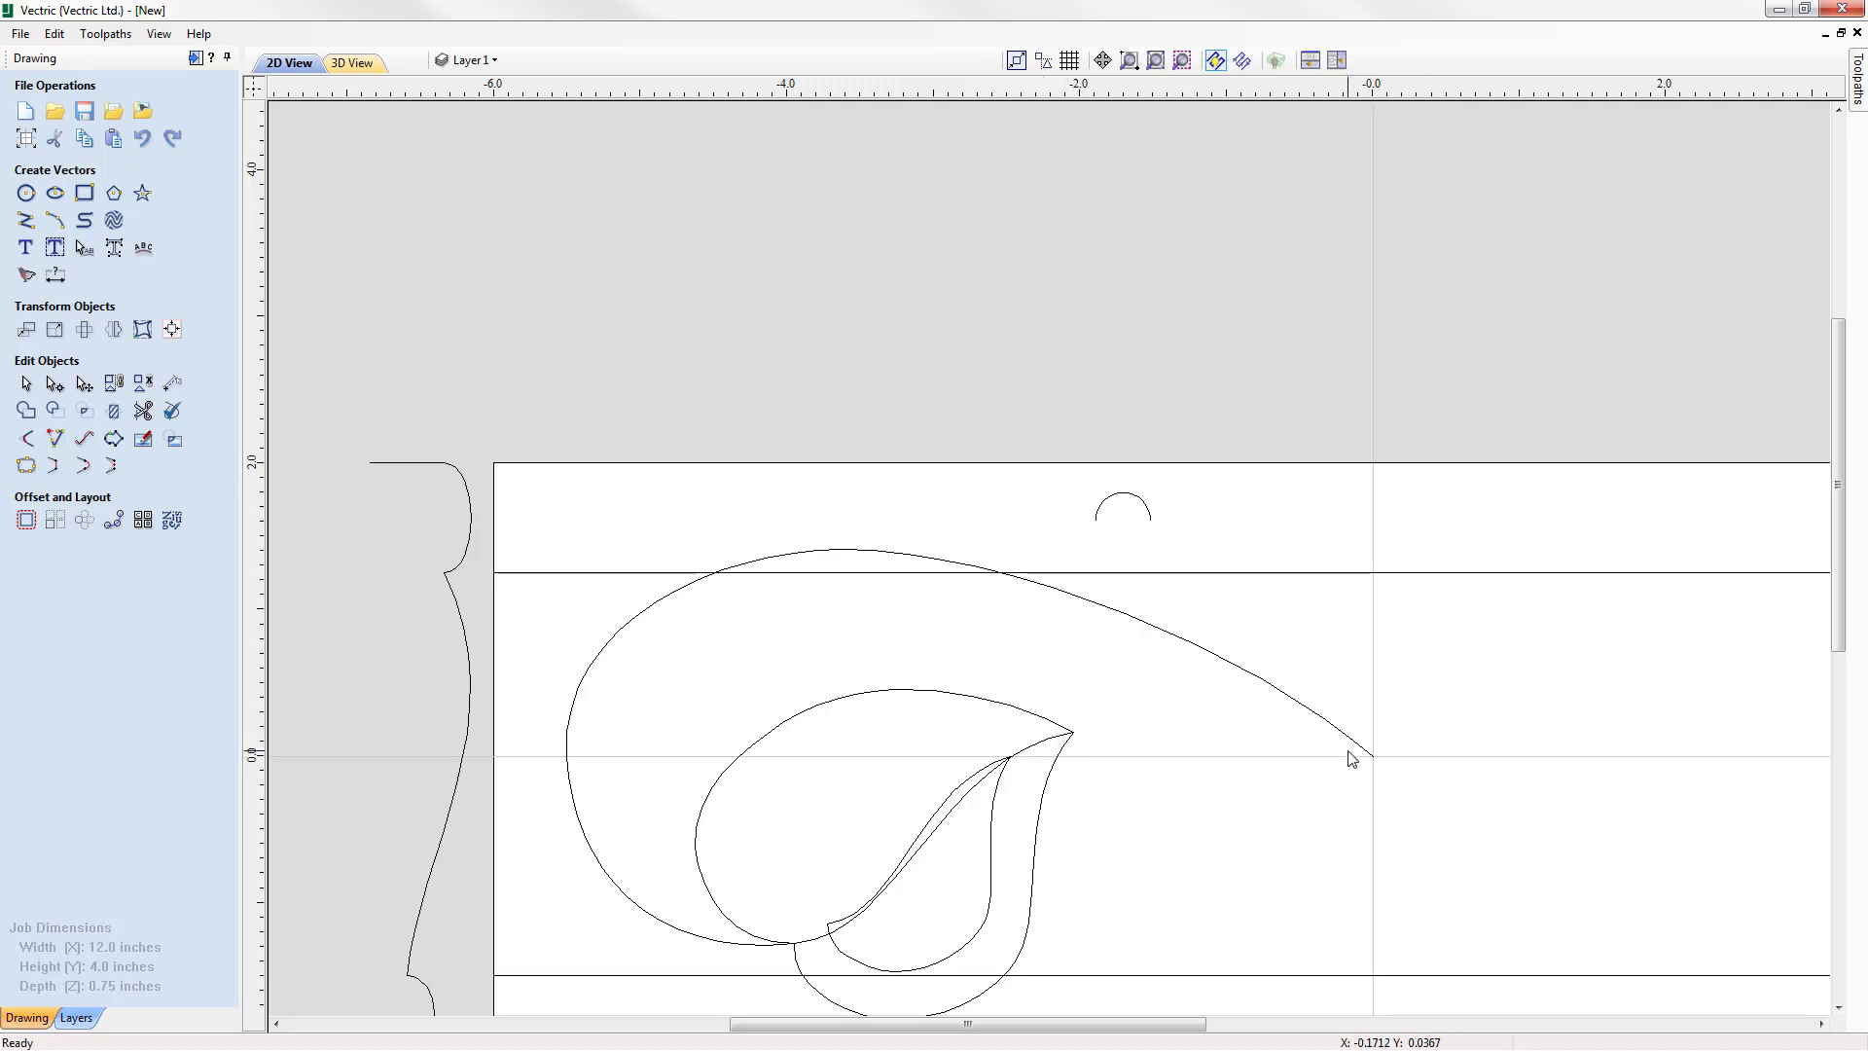
left_click(1149, 510)
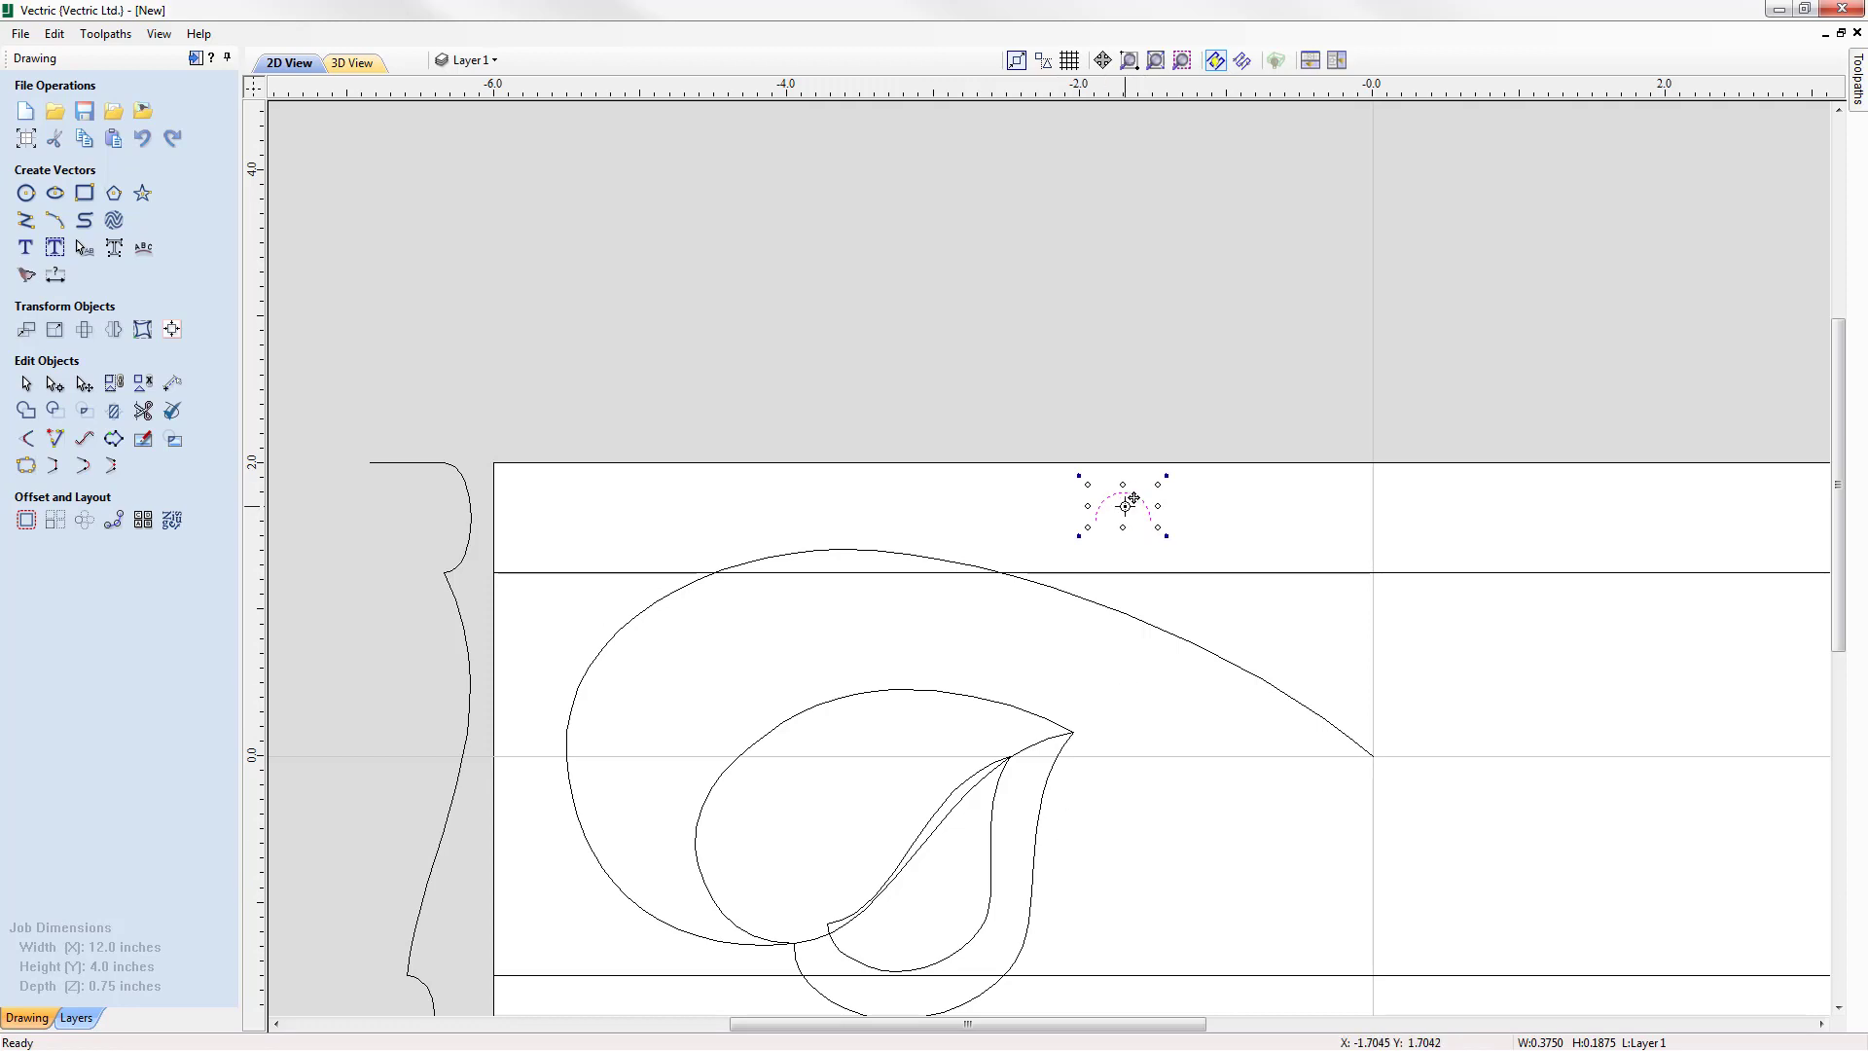
left_click_drag(1134, 498, 1221, 500)
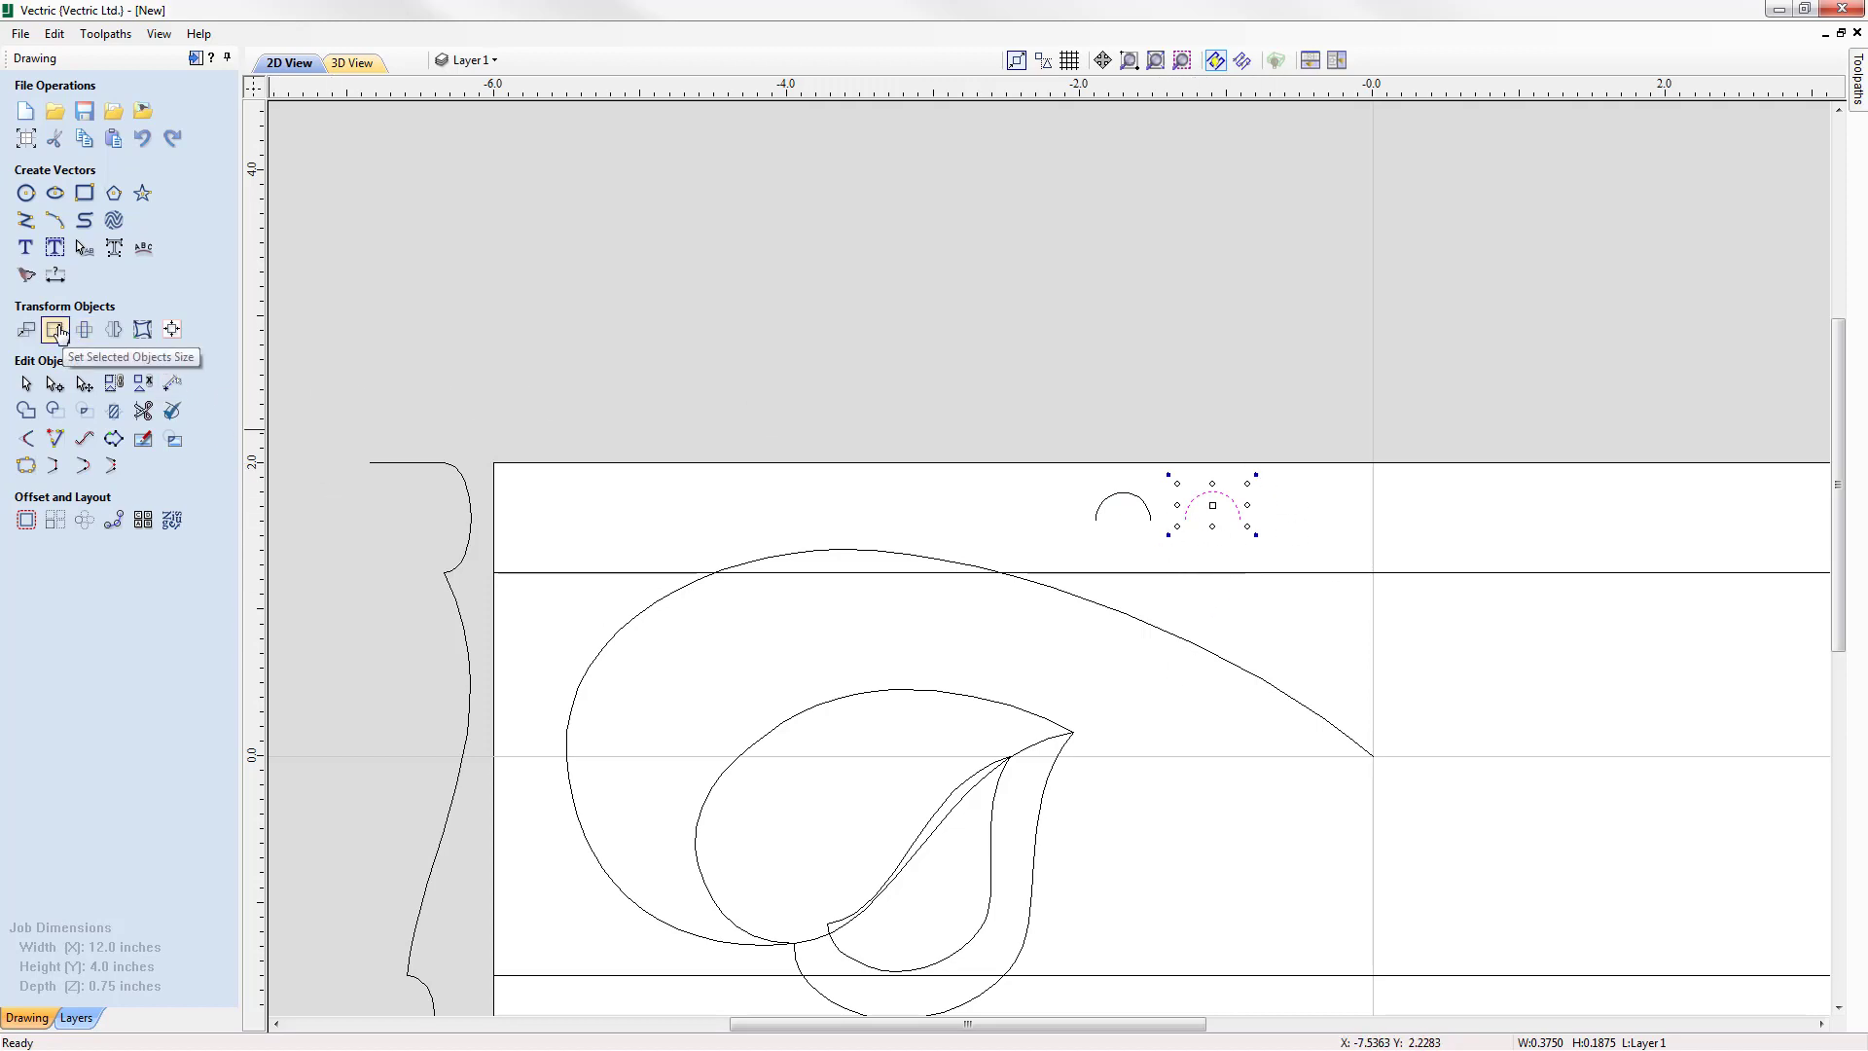
Resize the copied arc proportionally about its center to a width of 0.03 inches
left_click(56, 330)
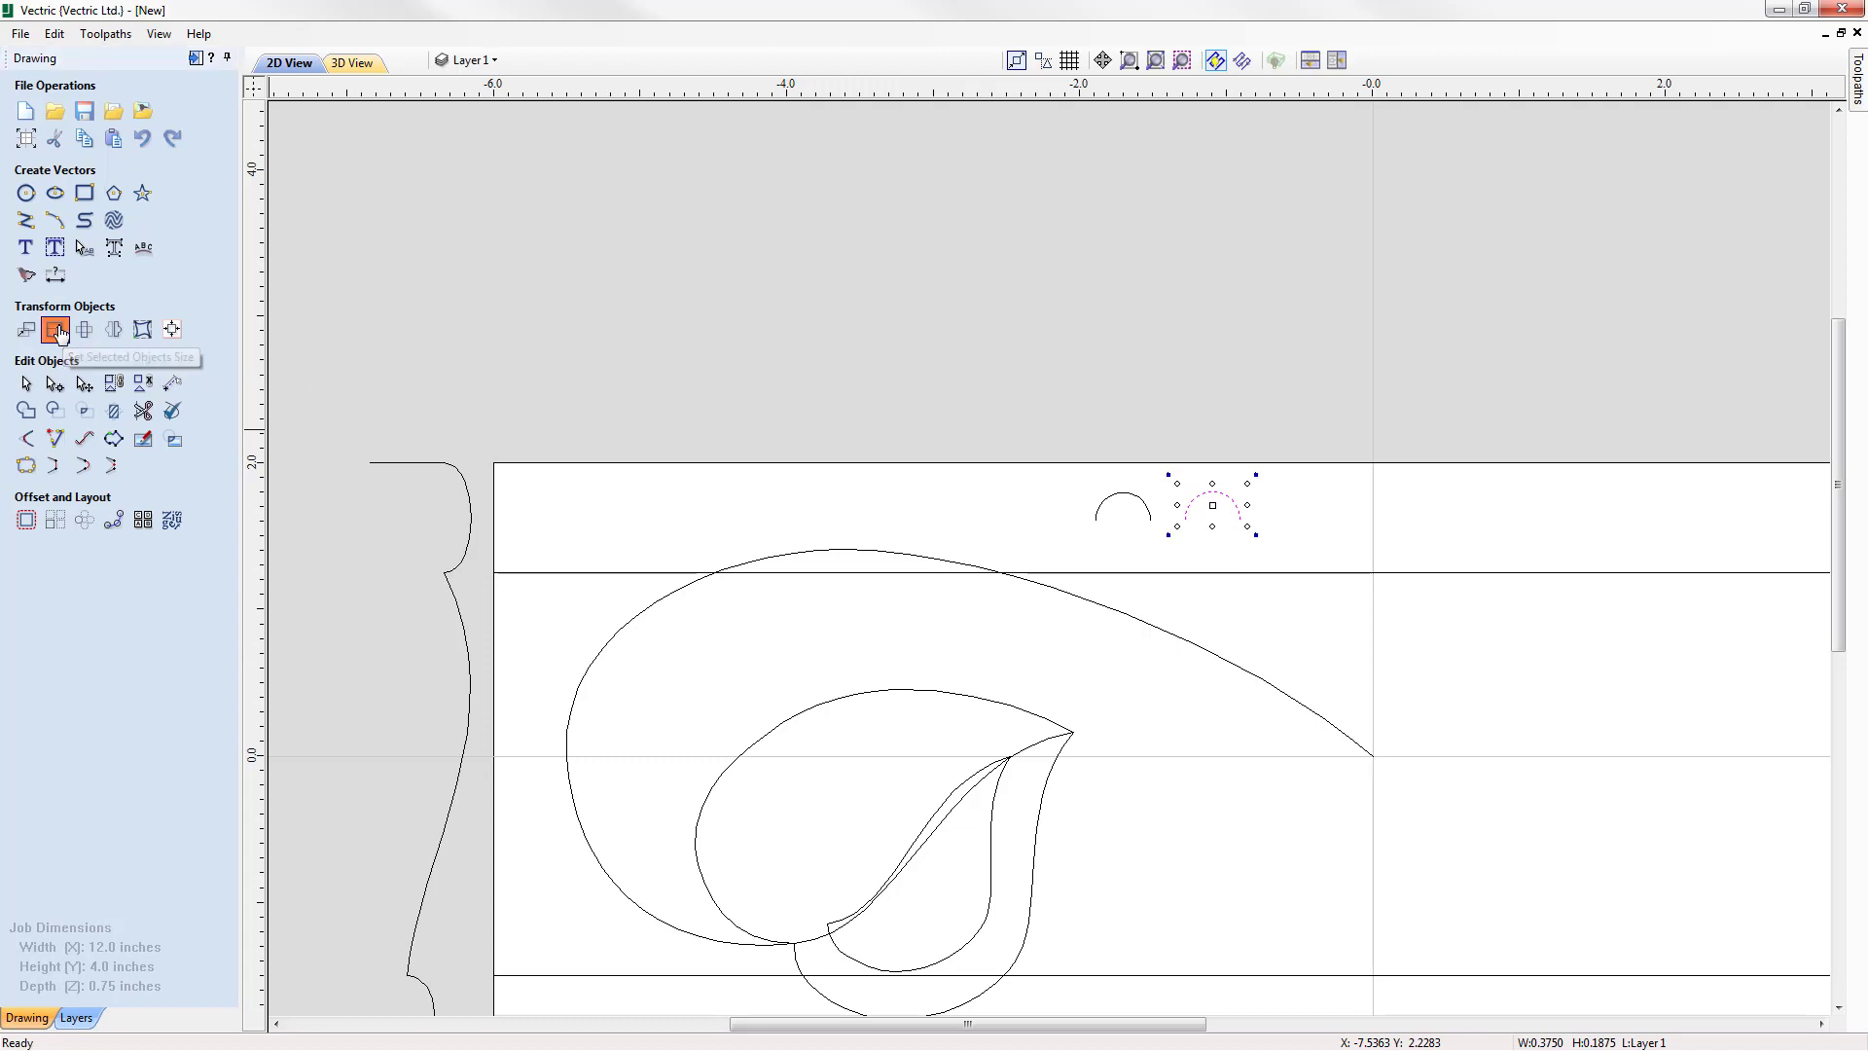
left_click(164, 356)
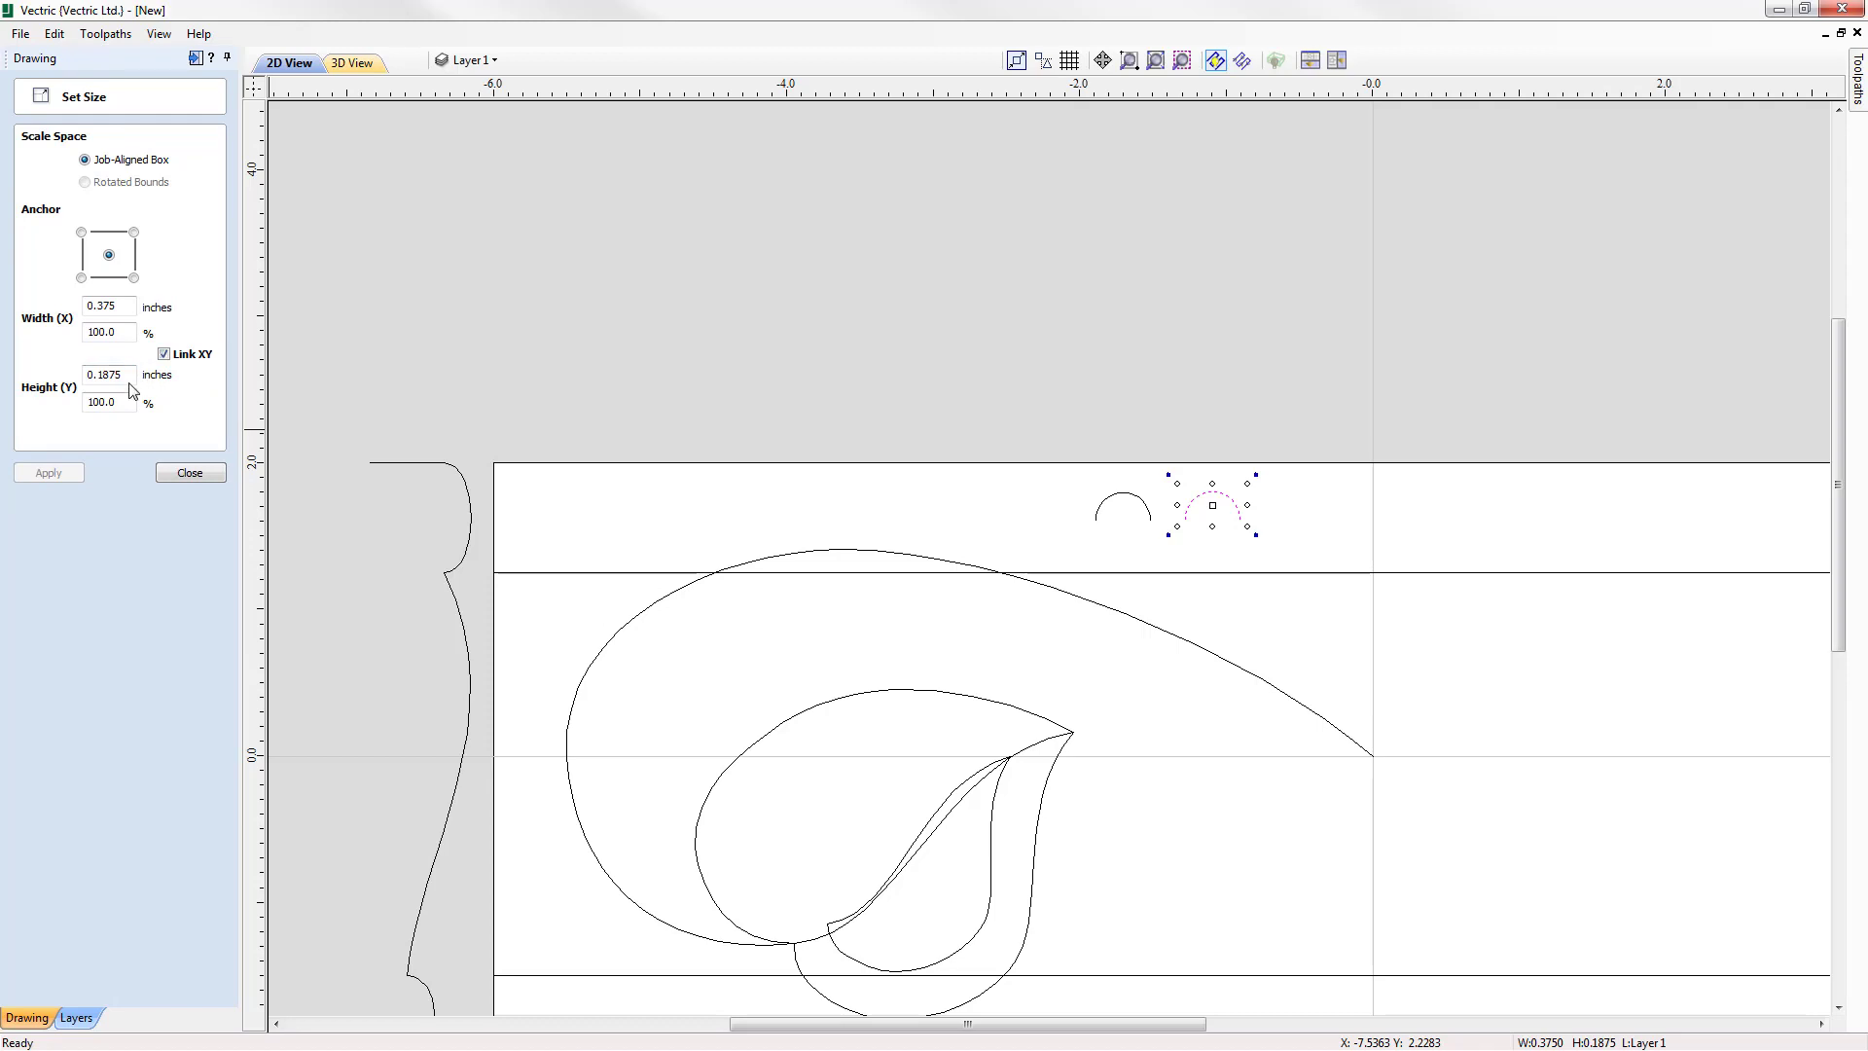
left_click_drag(124, 309, 36, 305)
type("0.03")
left_click(71, 474)
left_click(209, 475)
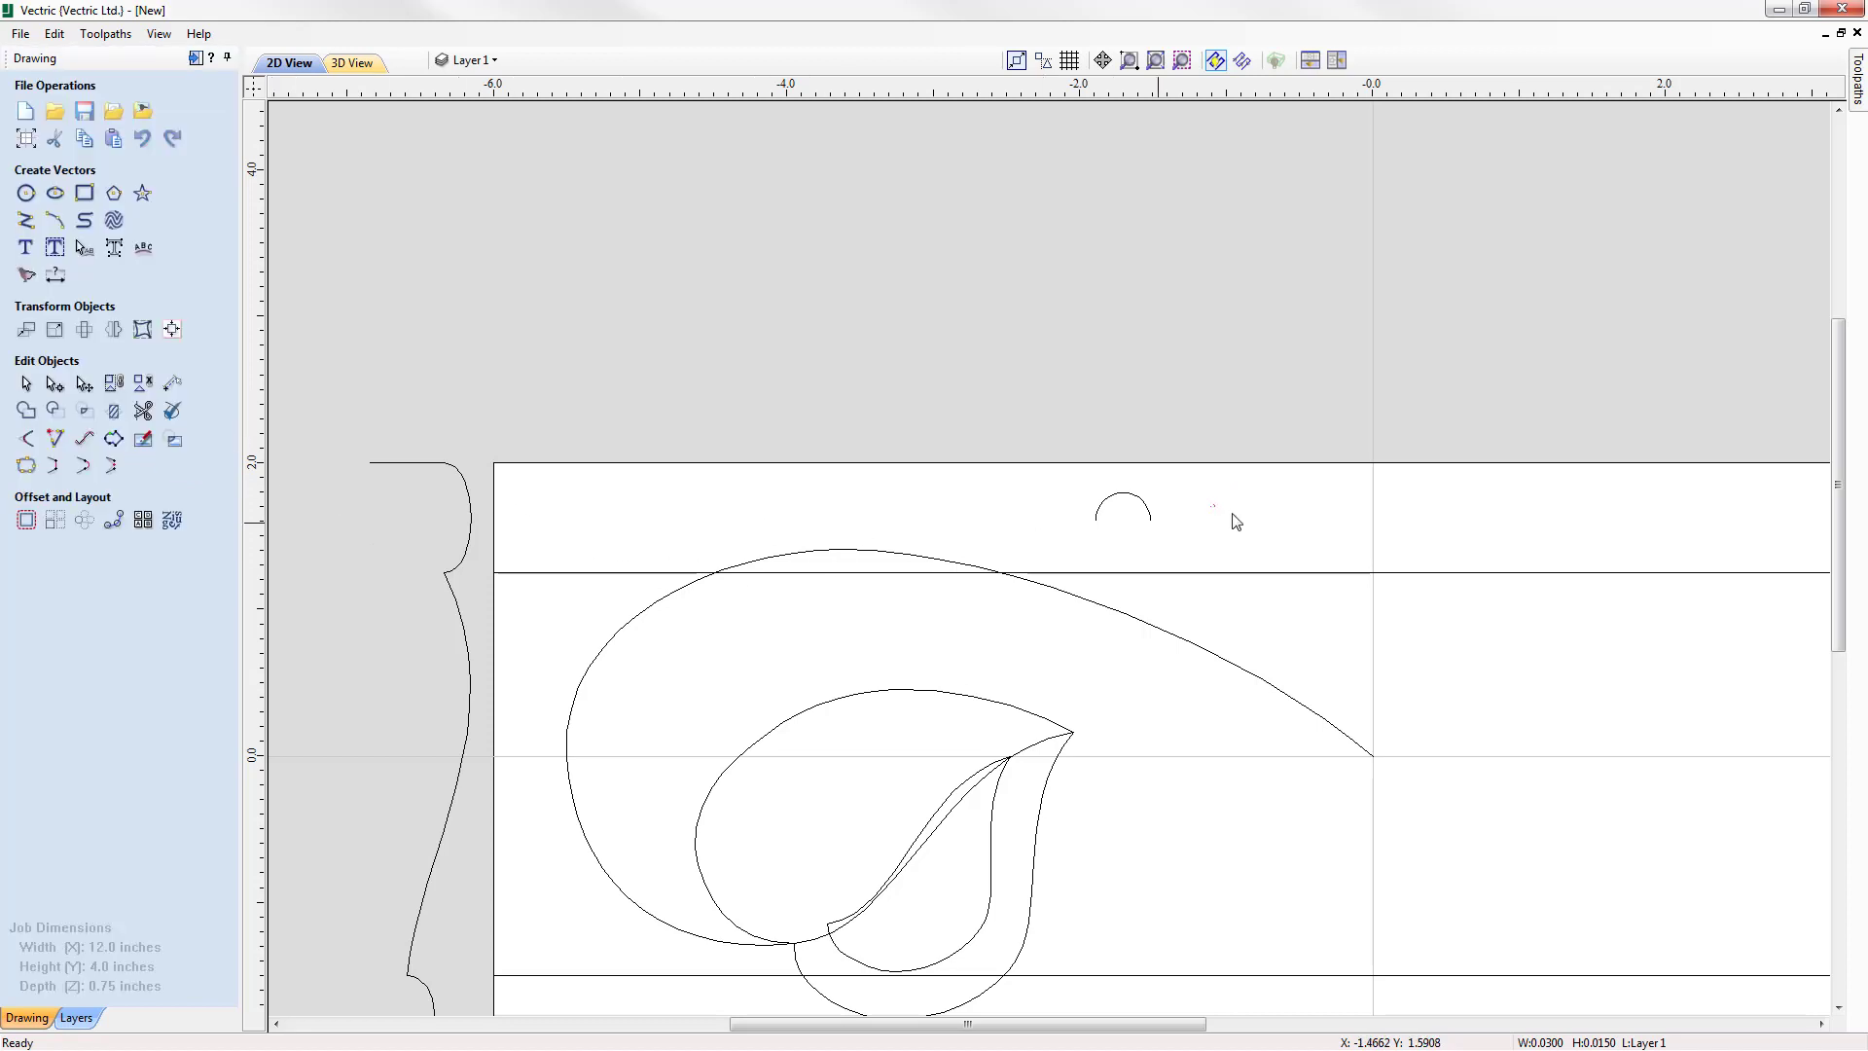
Move the tiny arc close to the right end of the larger semicircle and deselect it
scroll(1234, 520, "up", 10)
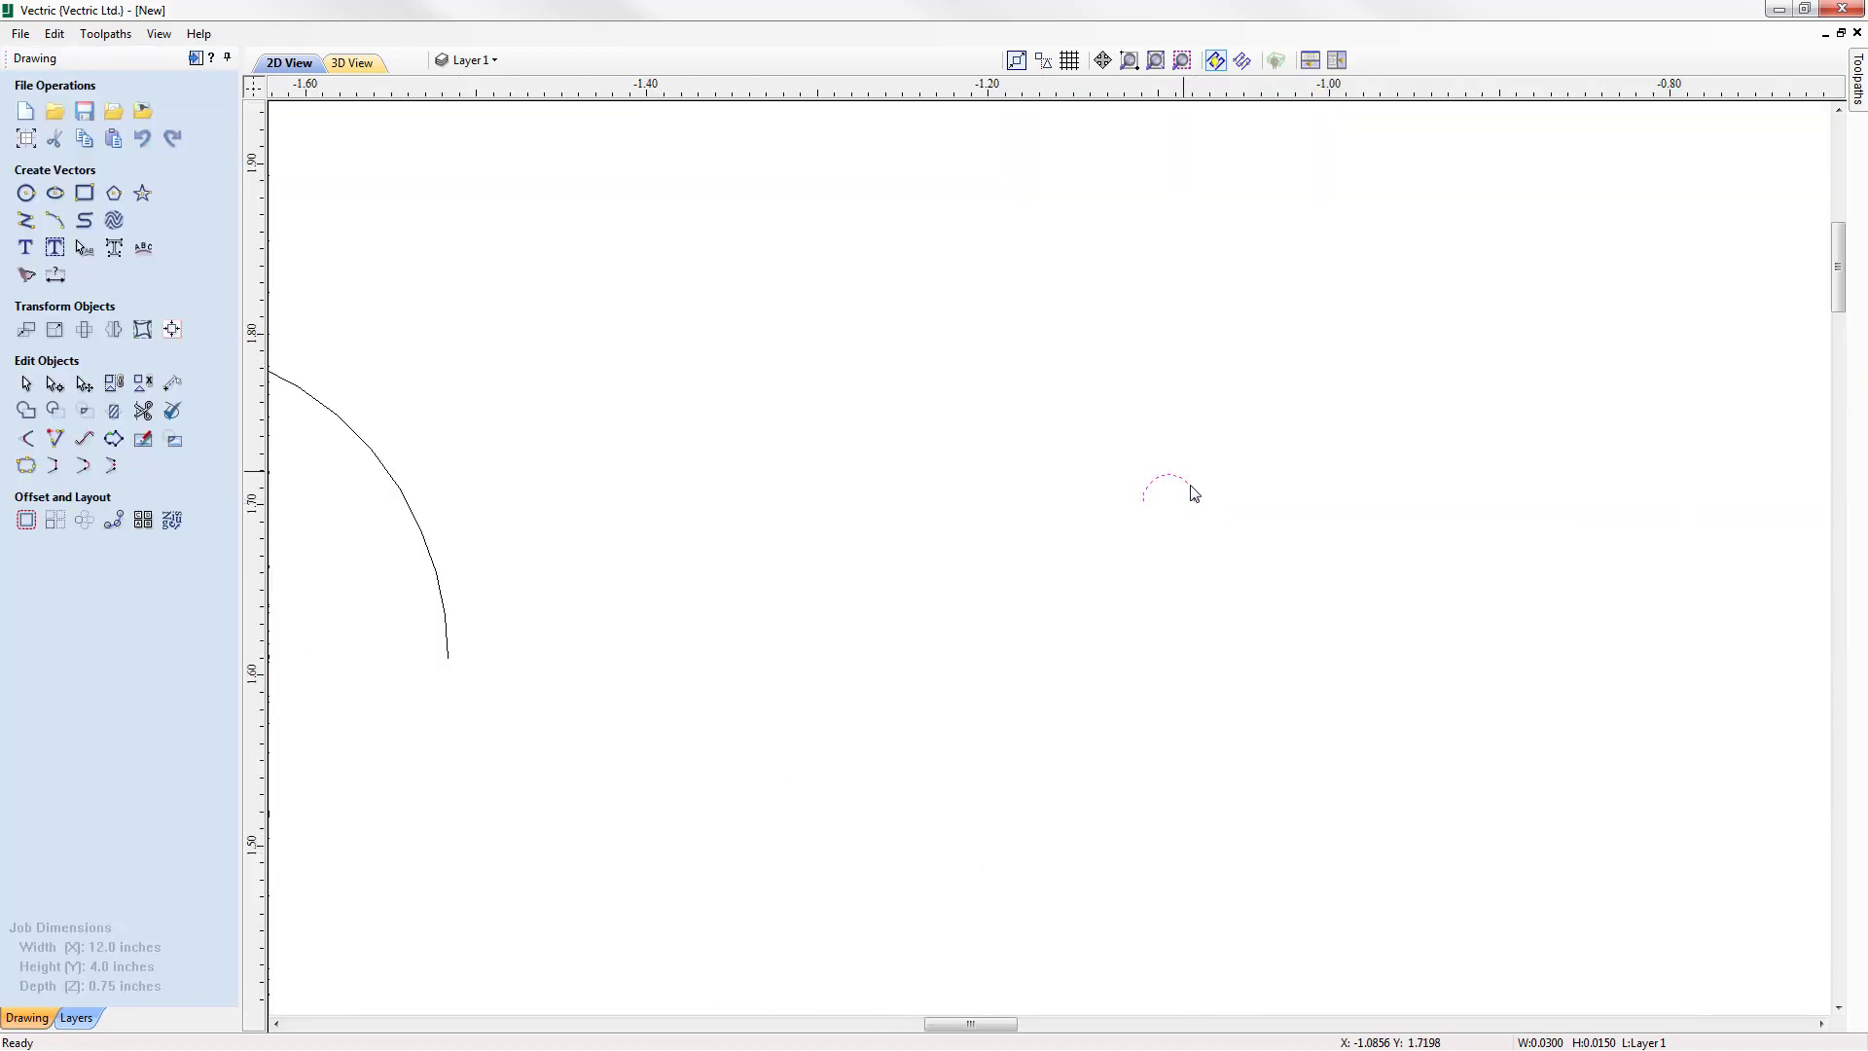
scroll(1270, 511, "down", 7)
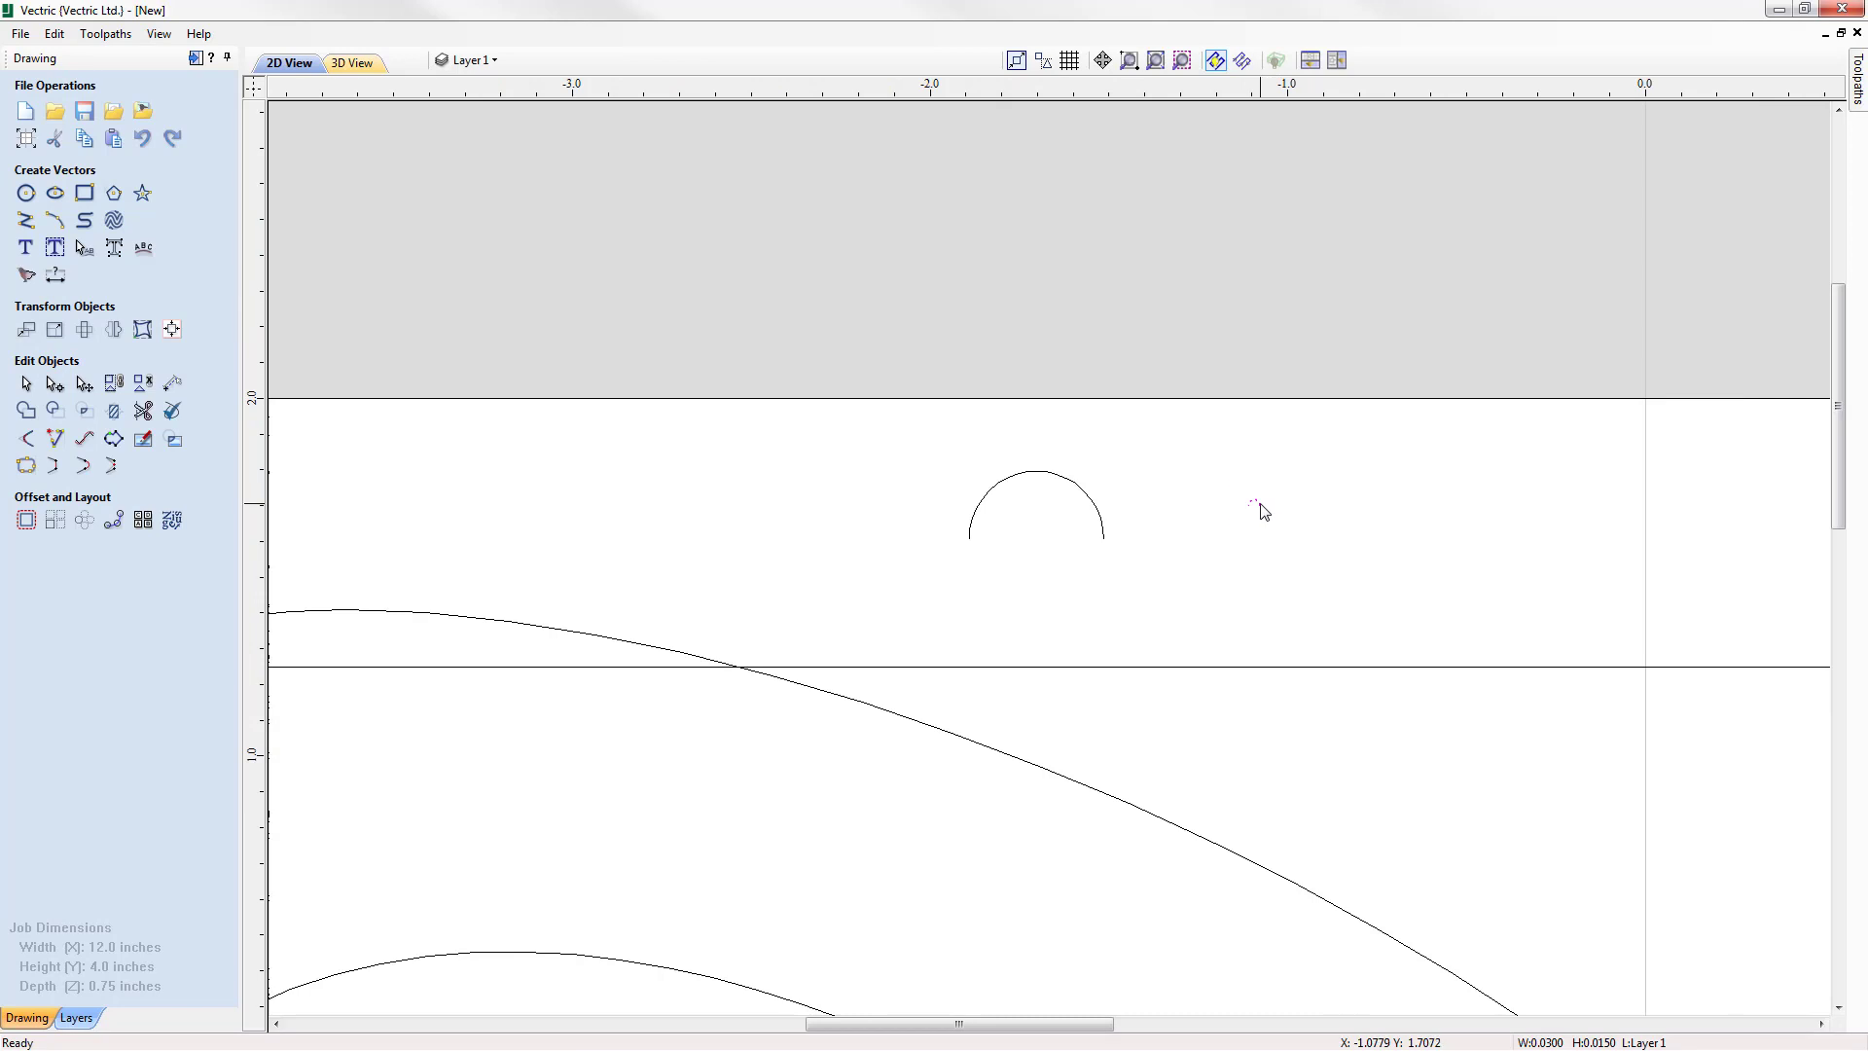
left_click(1137, 527)
left_click(1047, 358)
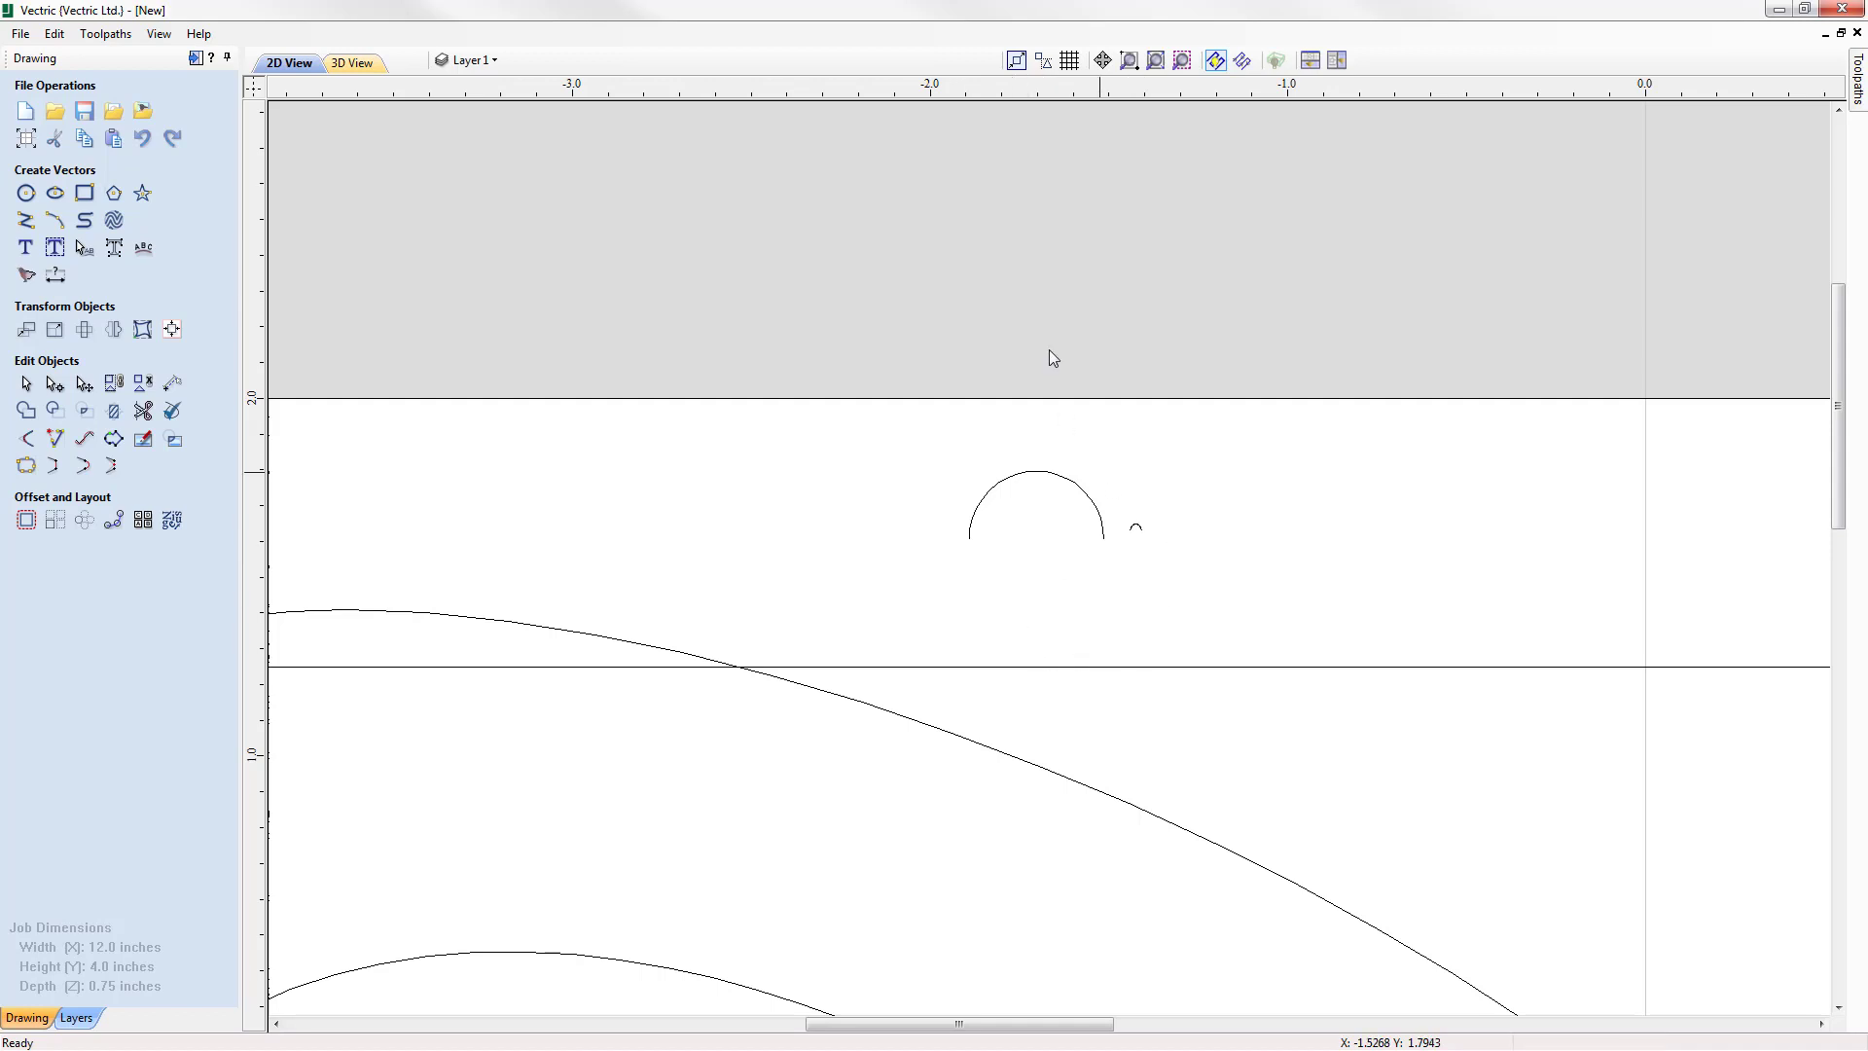
left_click(1156, 60)
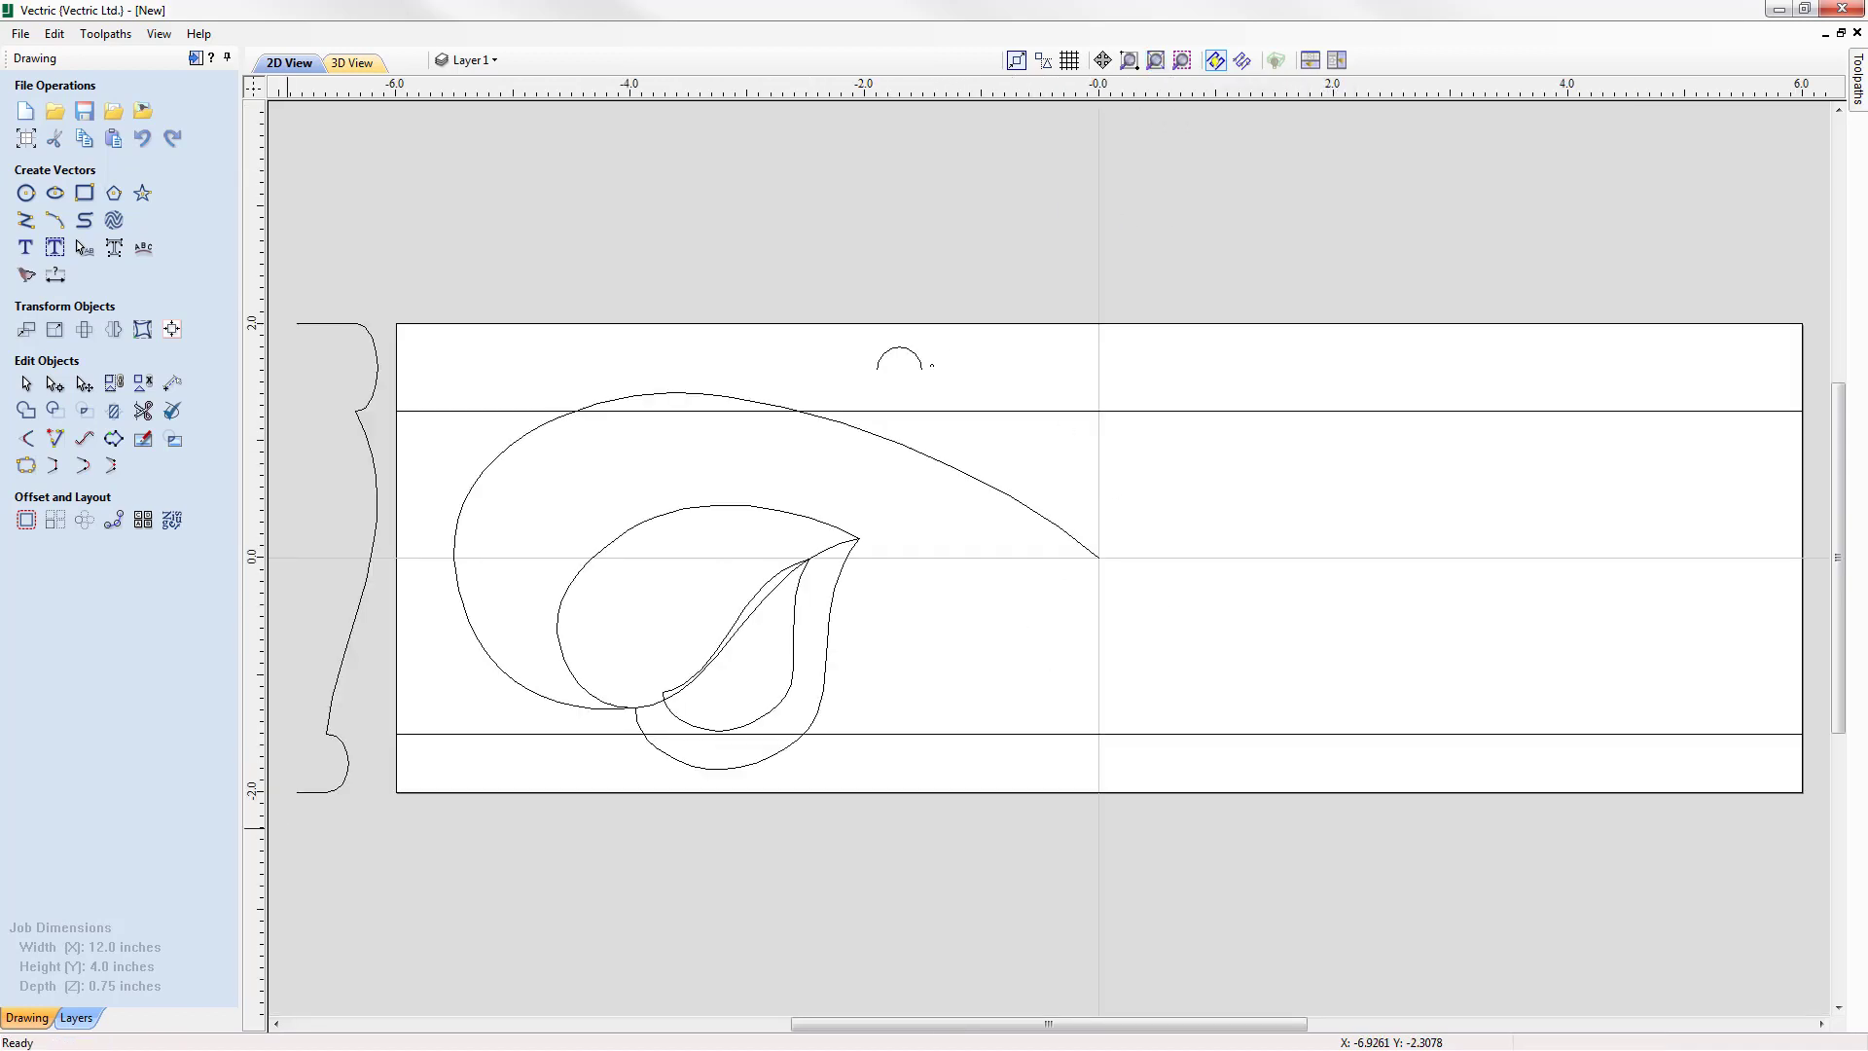